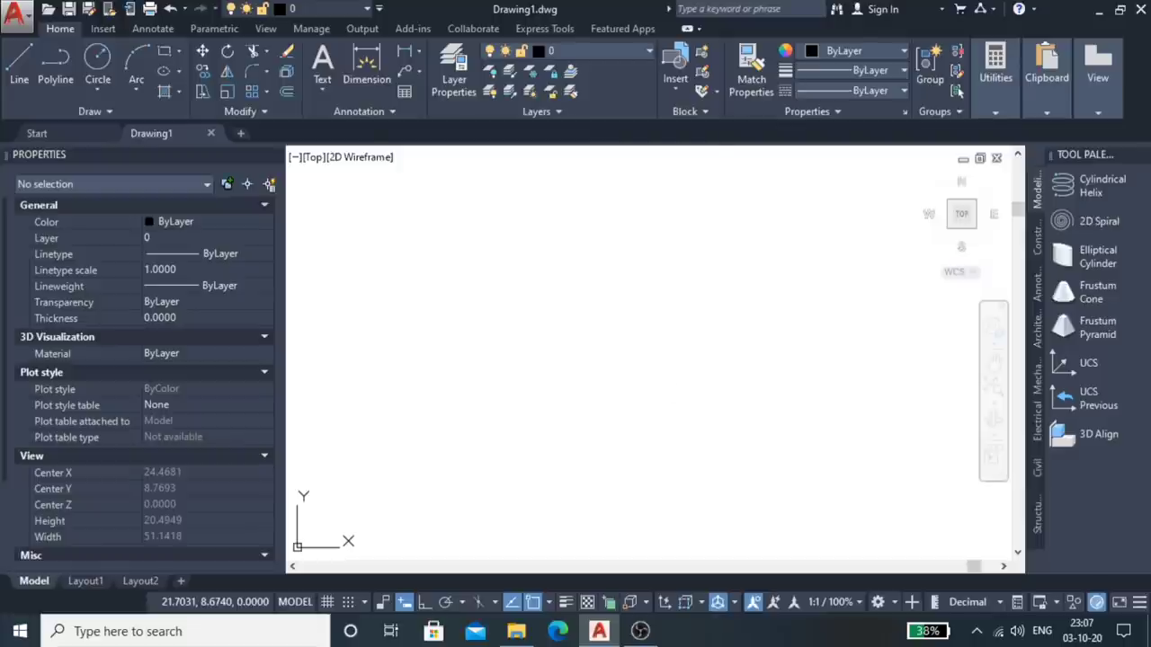
Step: Set the drawing's length units to Engineering with 0'-0.00" precision
type("un")
key("Return")
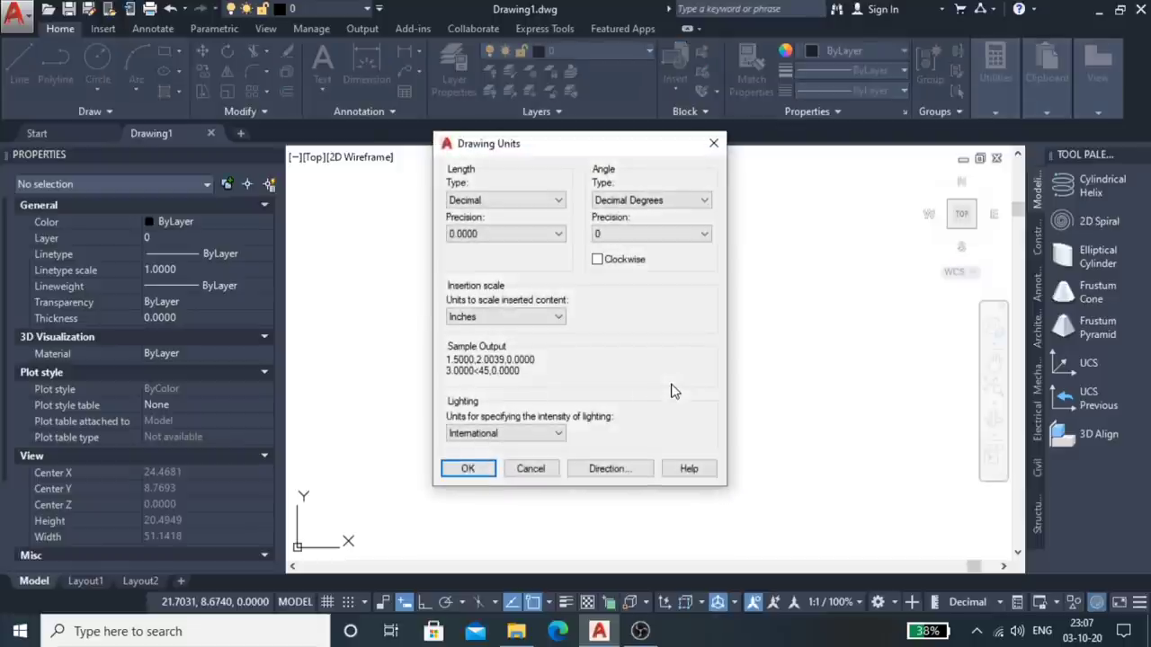
left_click(540, 203)
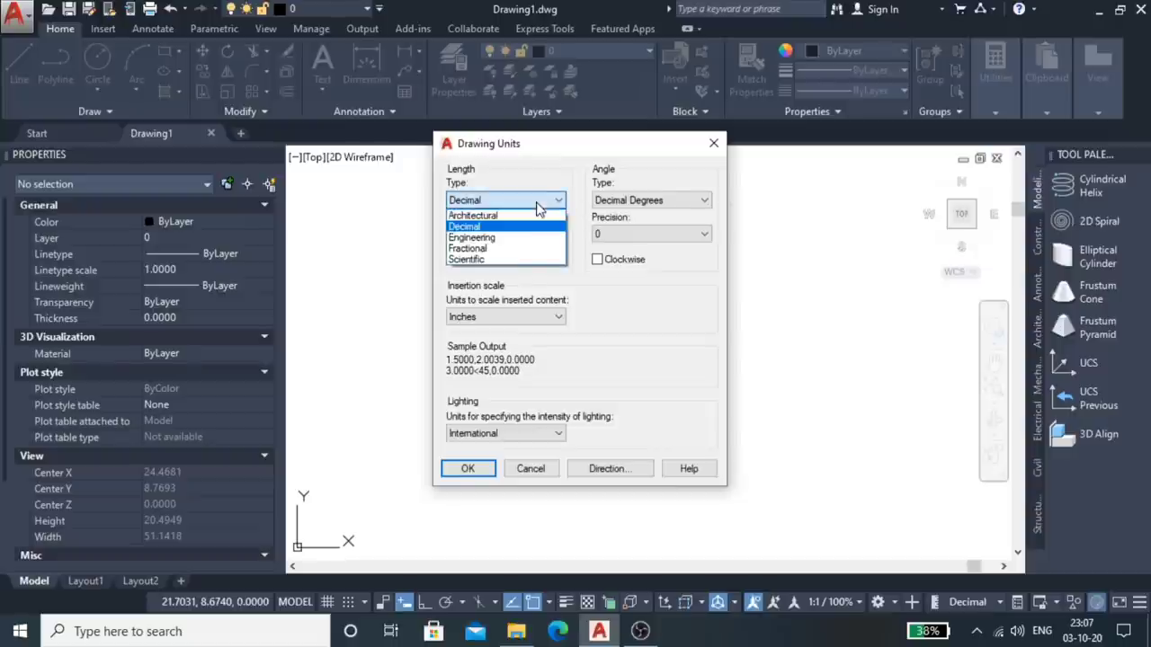
left_click(533, 237)
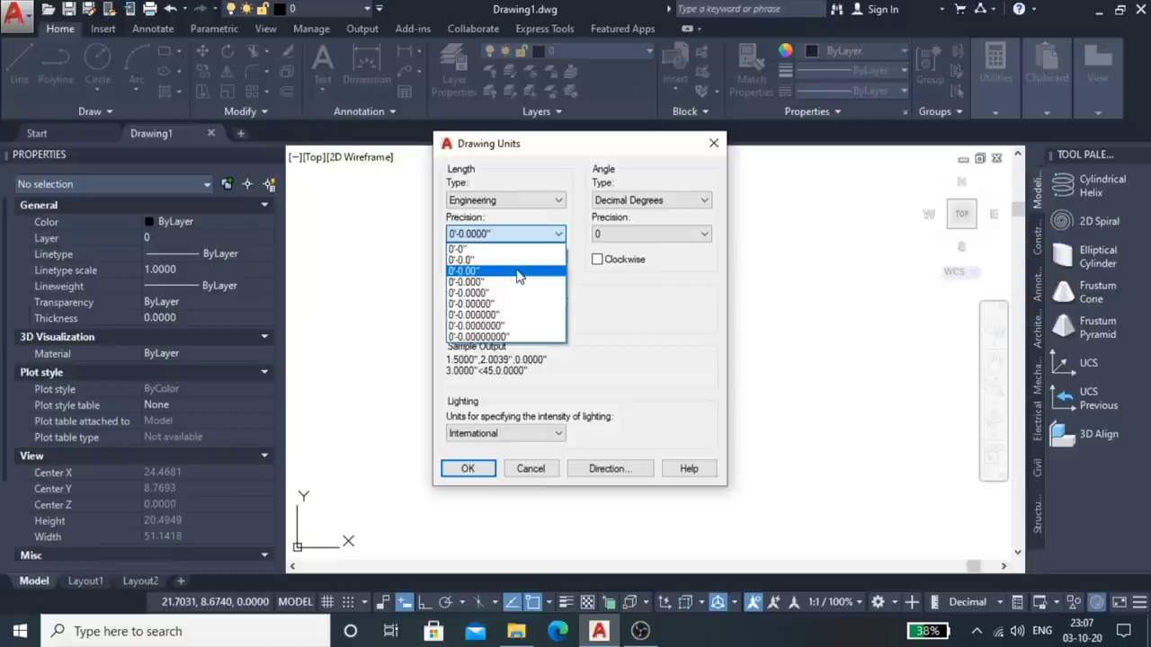
left_click(519, 270)
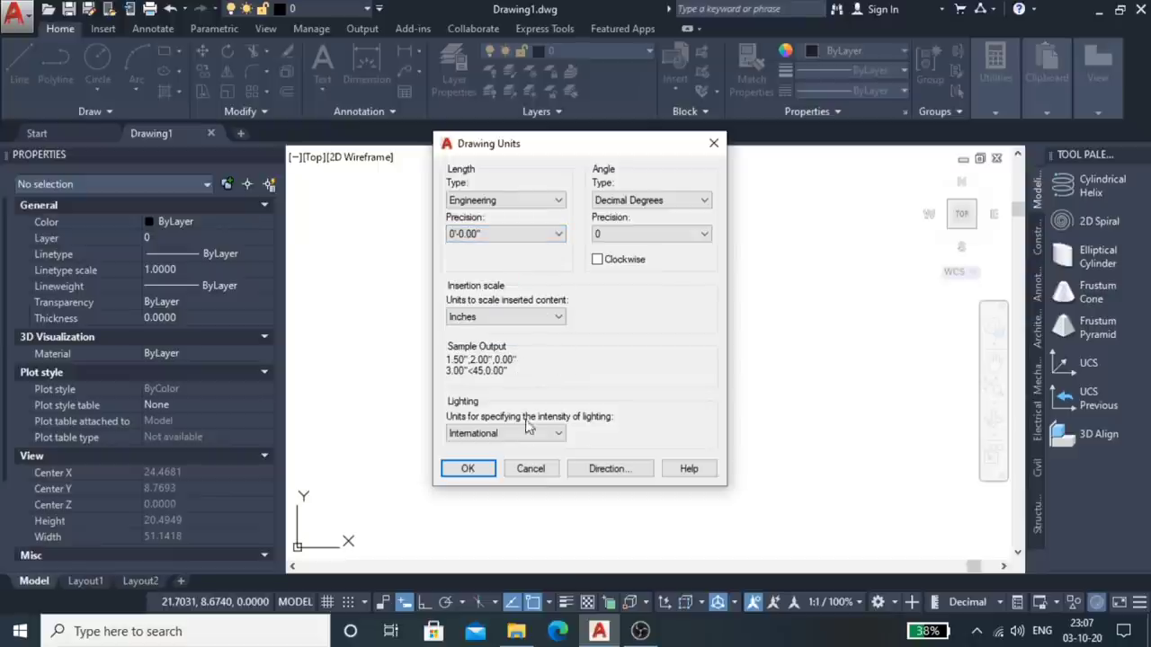
left_click(466, 468)
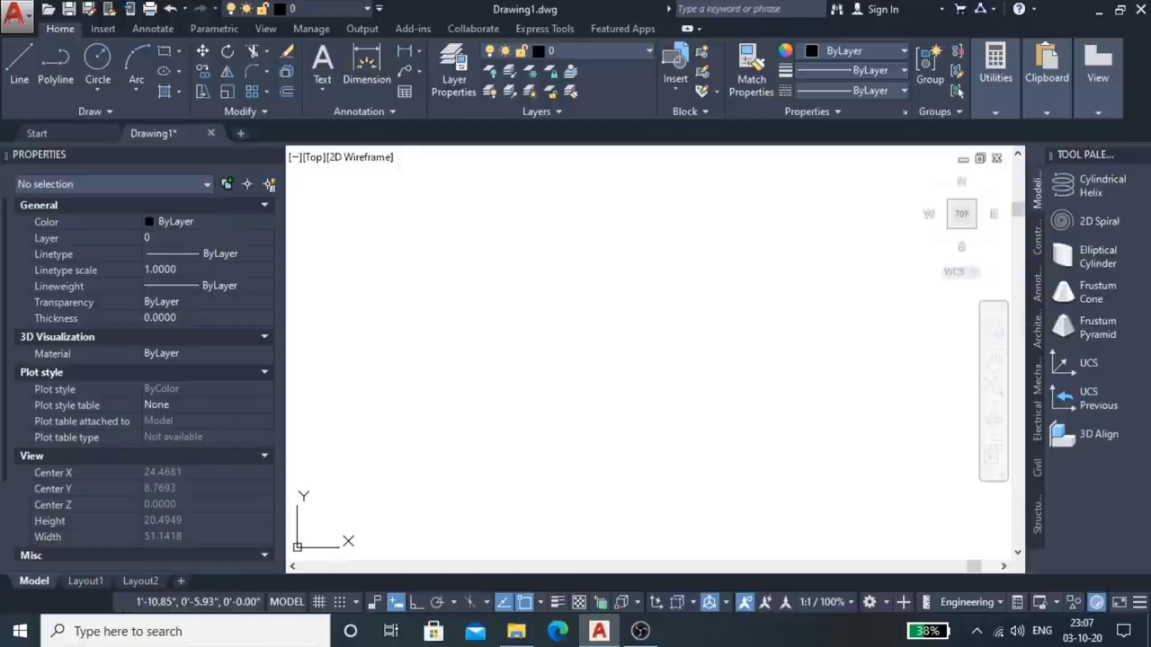
type("d")
key("Return")
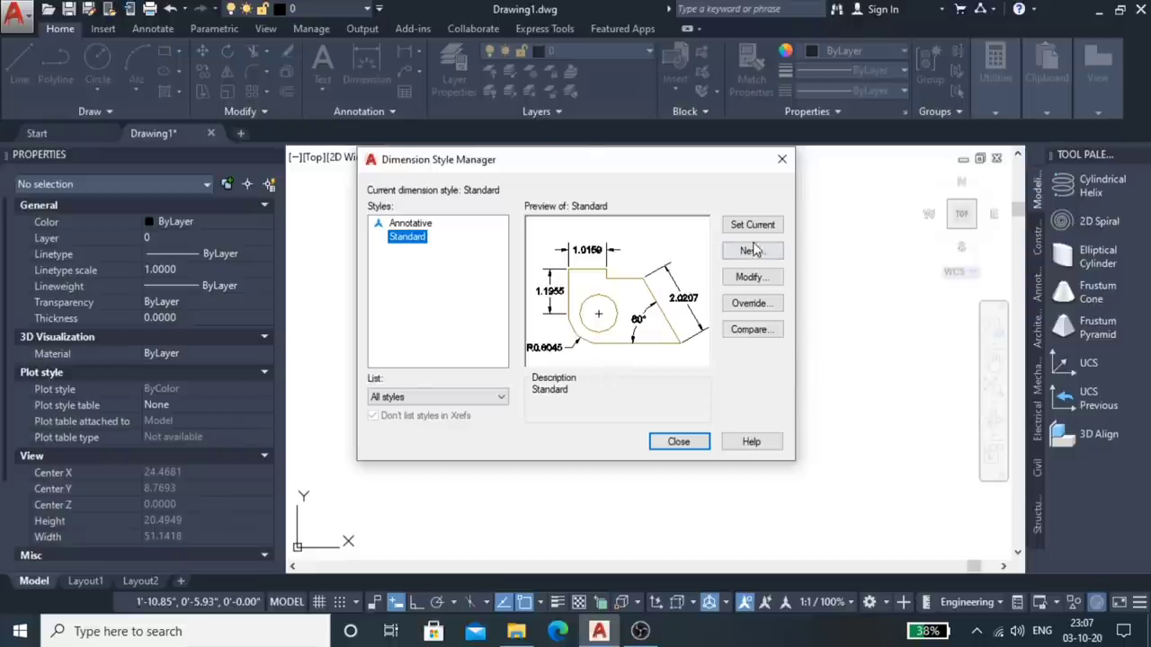
Step: Give the Standard dimension style Engineering units, 0'-0.00" precision and a 6" text height
left_click(773, 280)
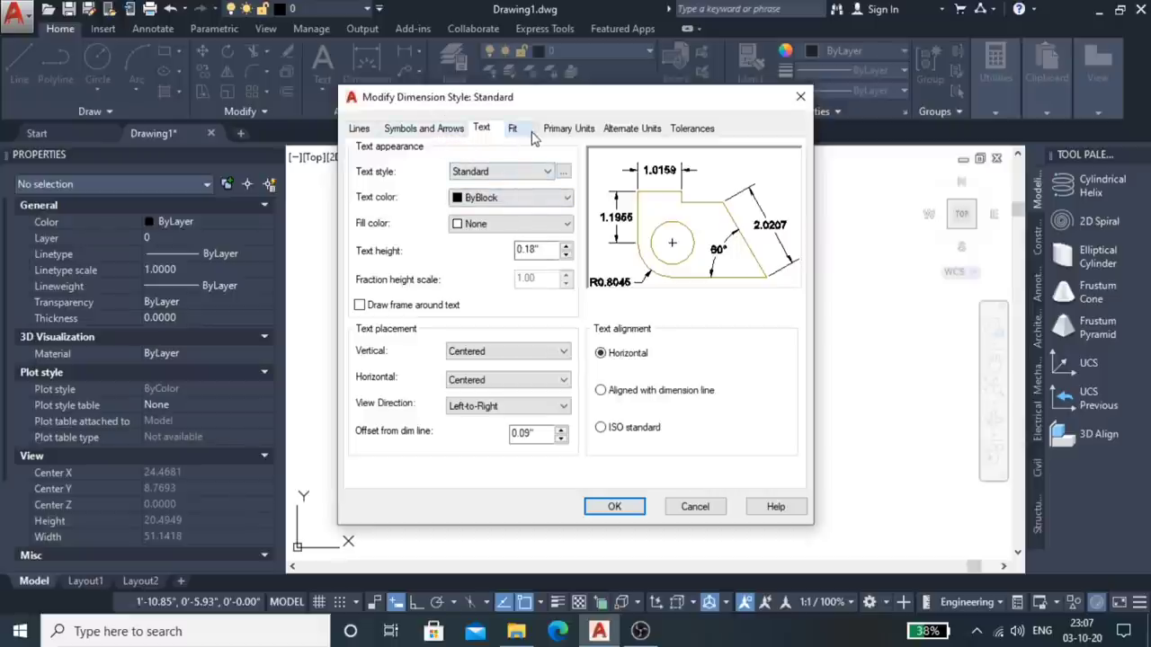
left_click(567, 128)
left_click(562, 164)
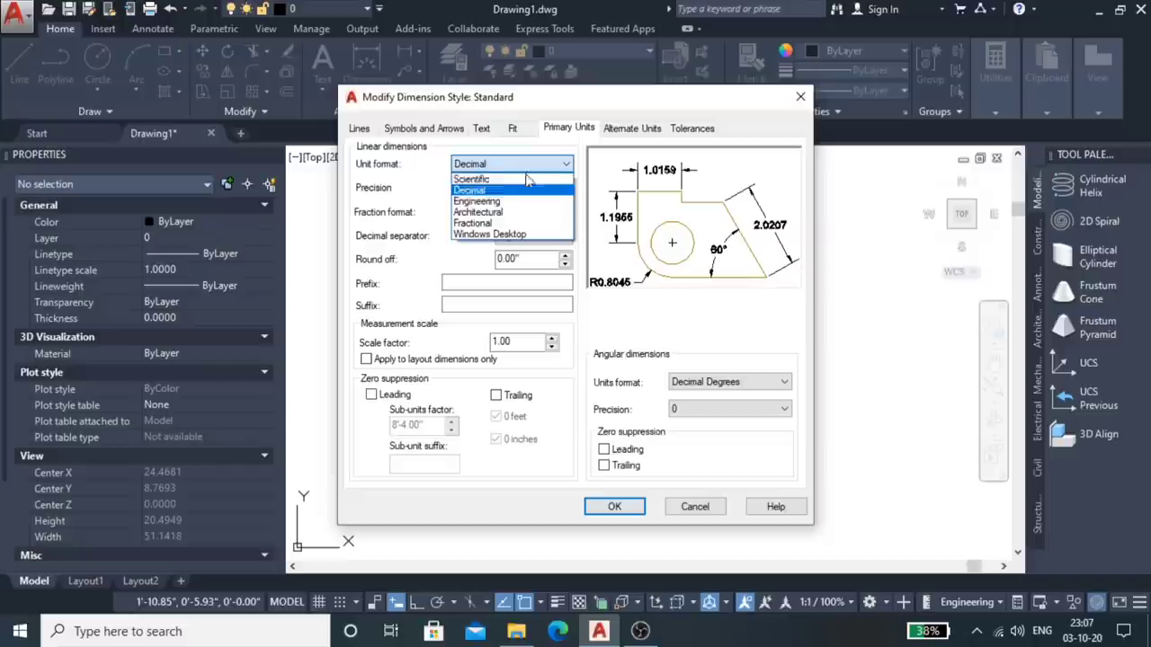
left_click(528, 203)
left_click(526, 188)
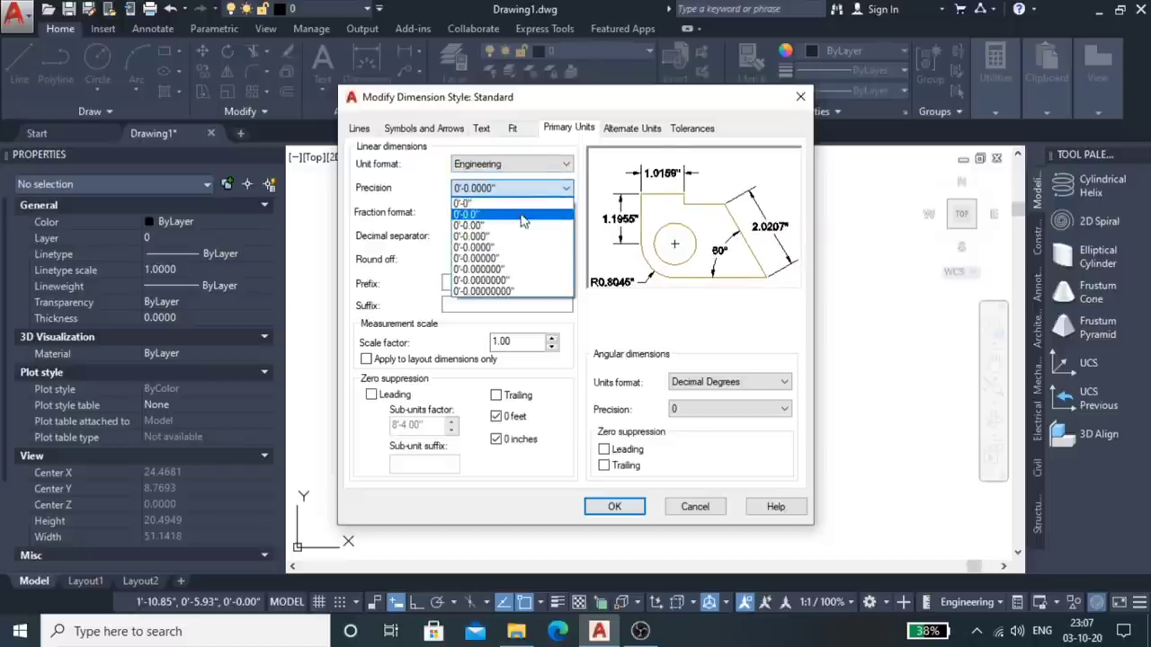
left_click(524, 225)
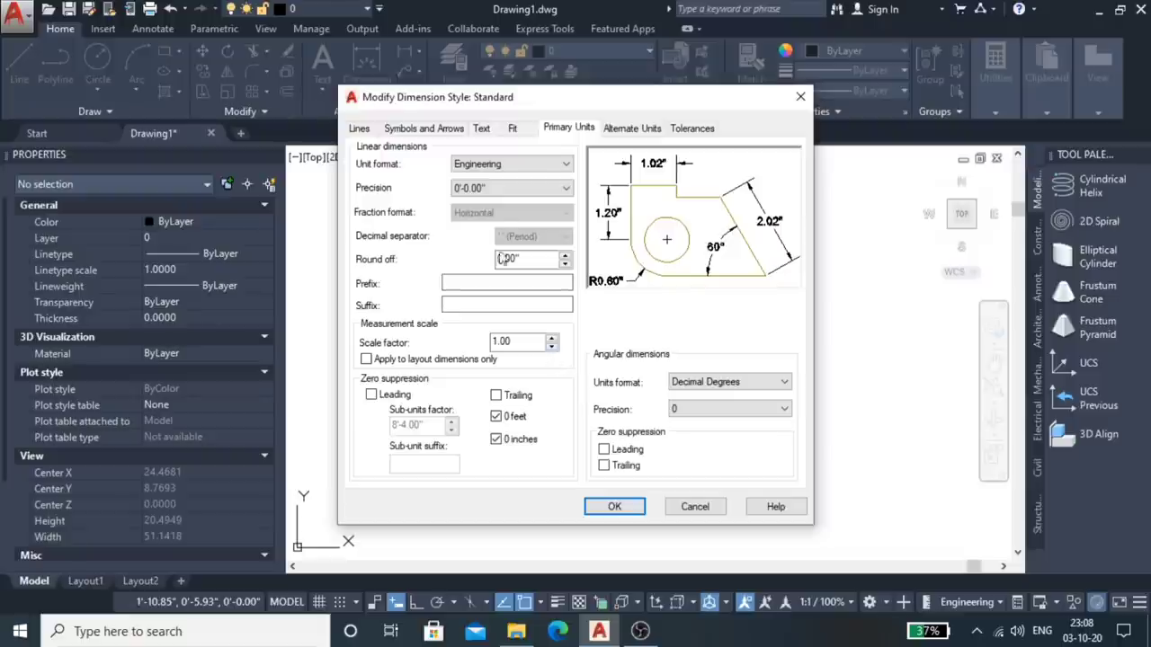
left_click(481, 127)
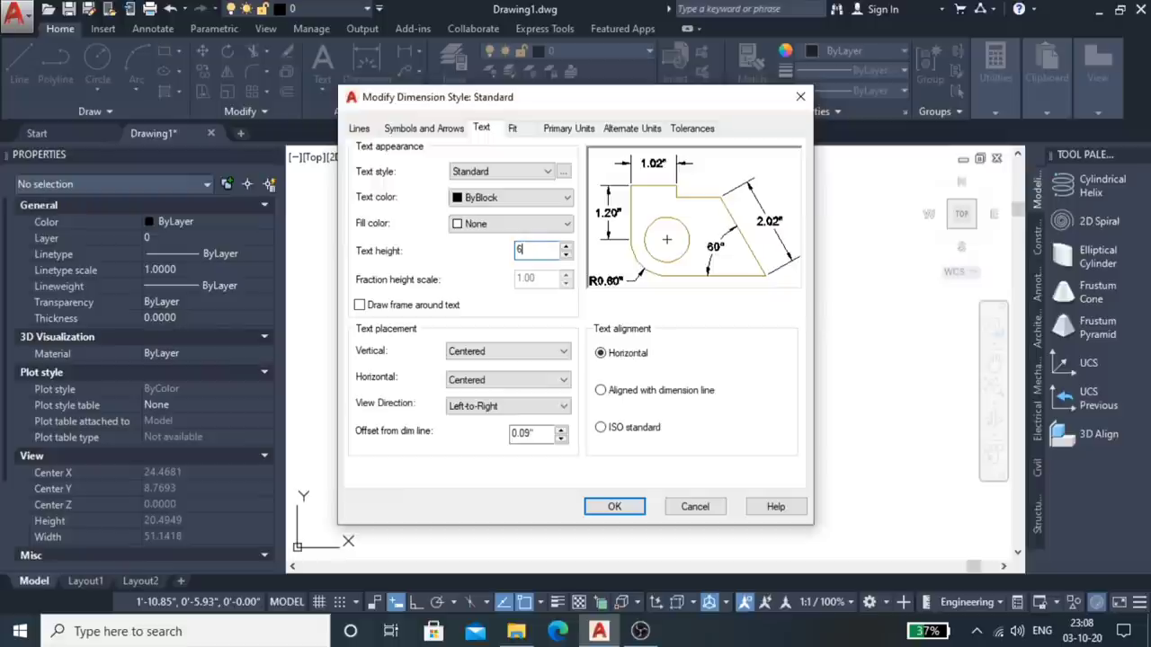
left_click(616, 507)
left_click(755, 225)
Step: Close the Dimension Style Manager, then start and cancel a trial line
left_click(681, 442)
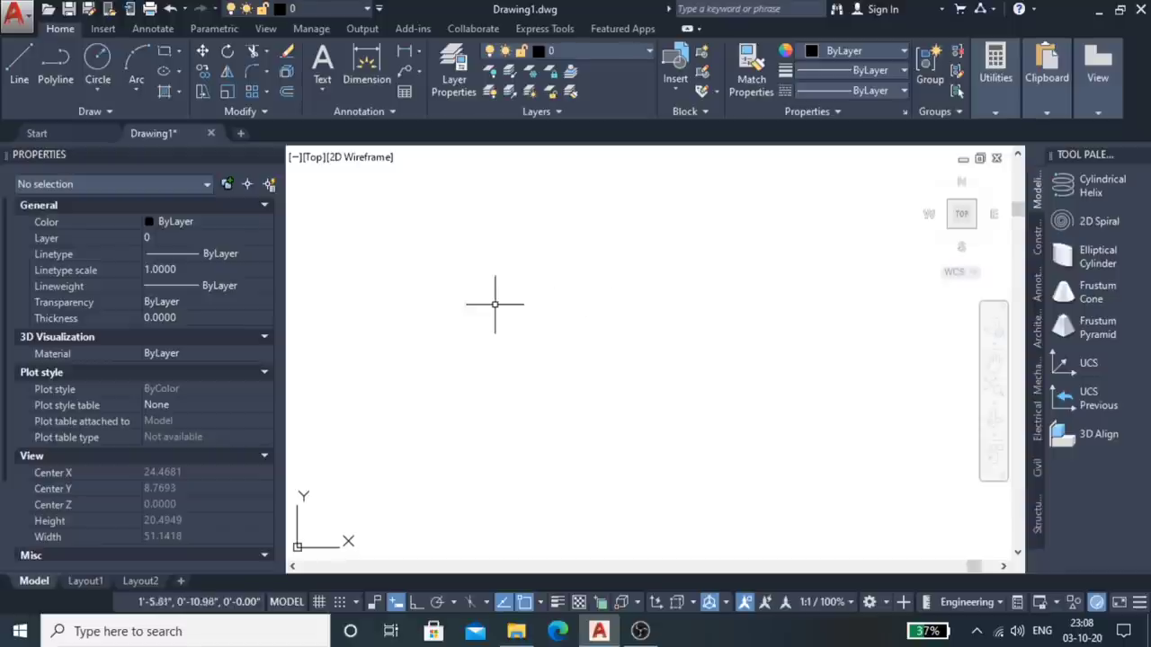
type("l")
key("Return")
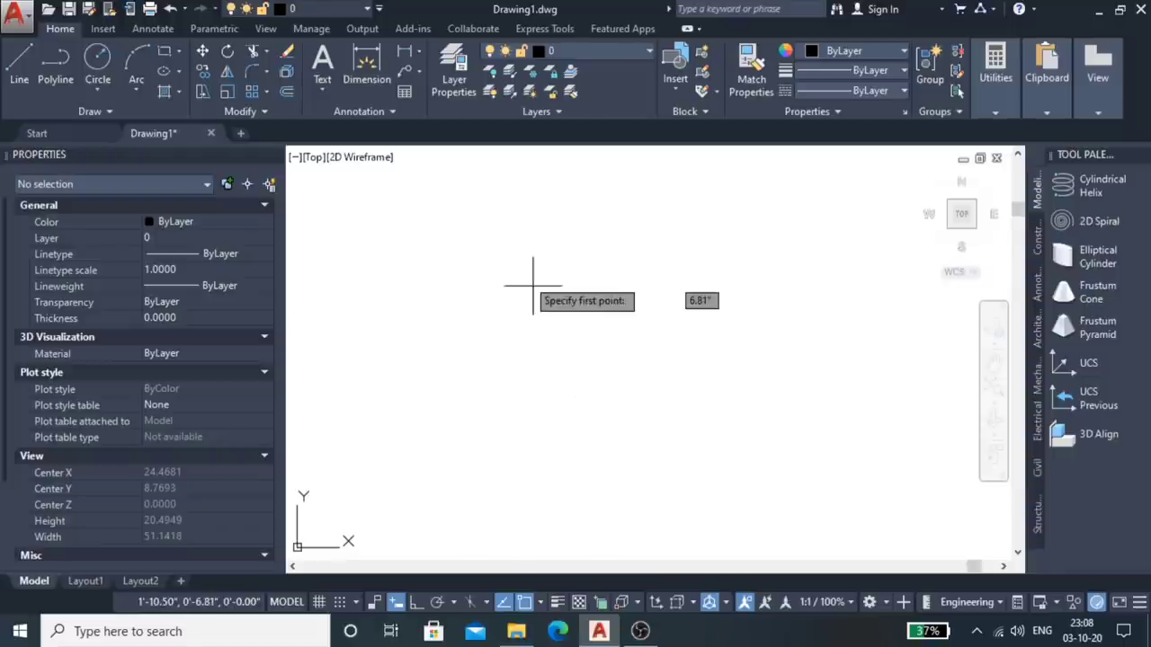
left_click(480, 263)
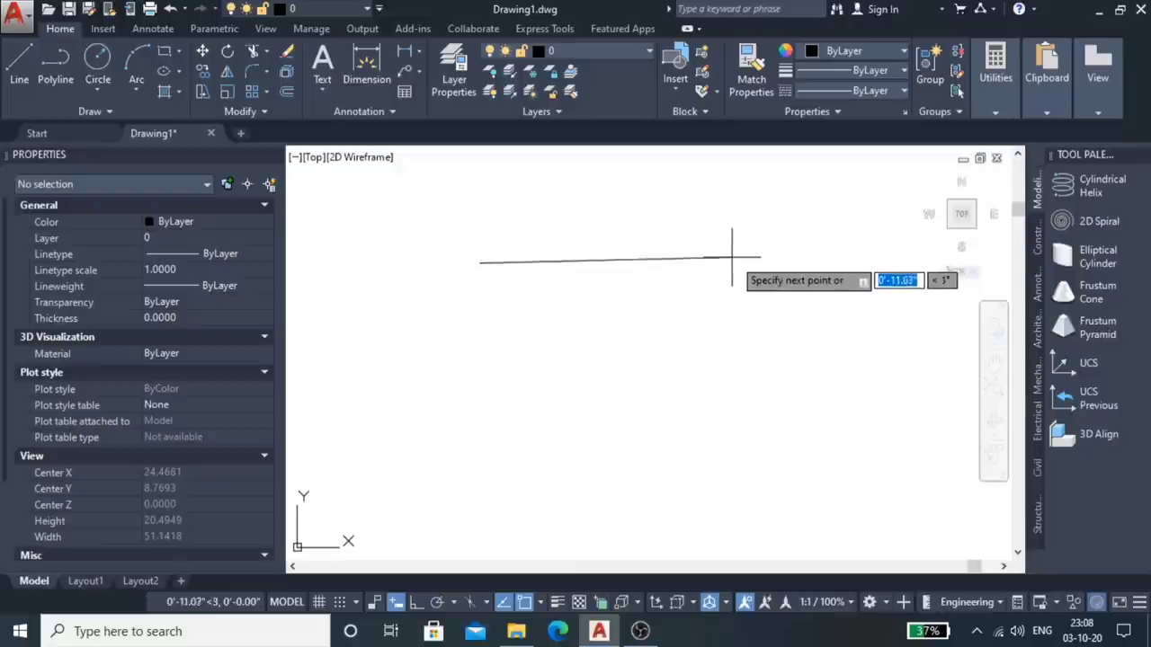
key("Escape")
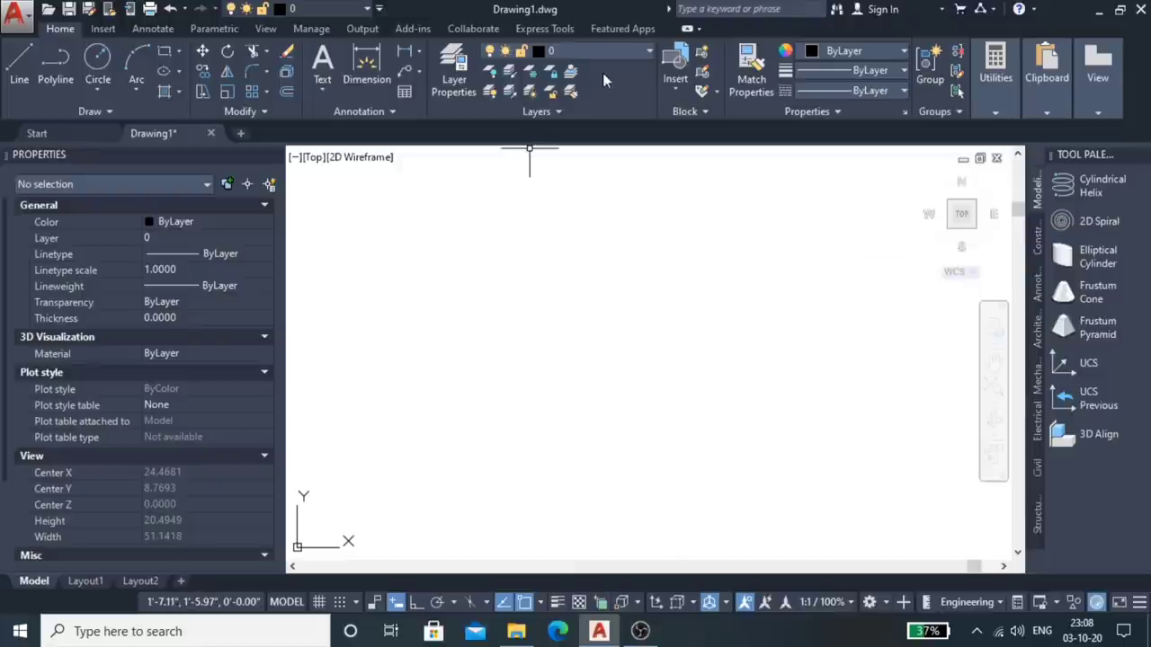
type("LA")
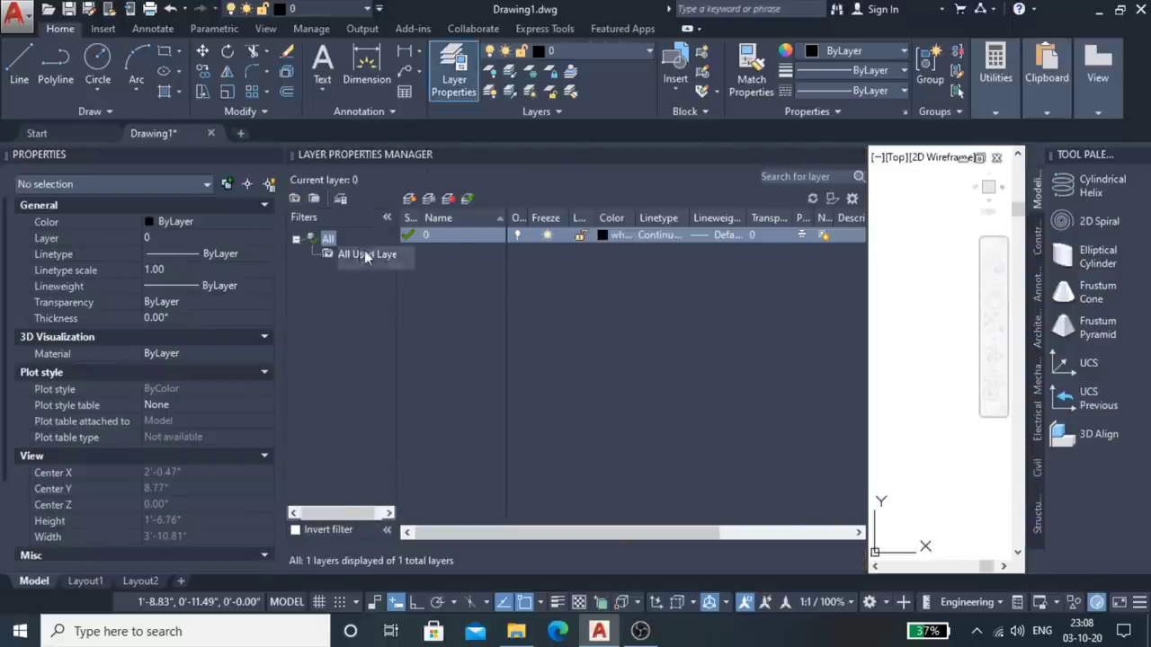
Step: Create a magenta layer named 'wall', make it current, and close the layer manager
left_click(410, 200)
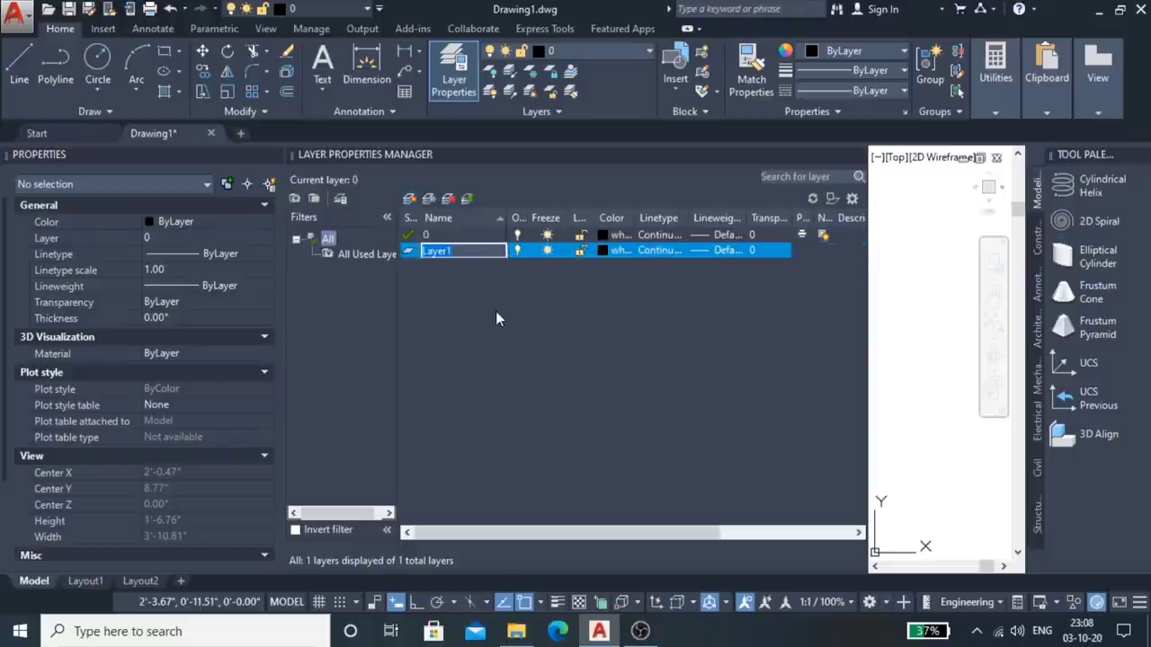
type("wall")
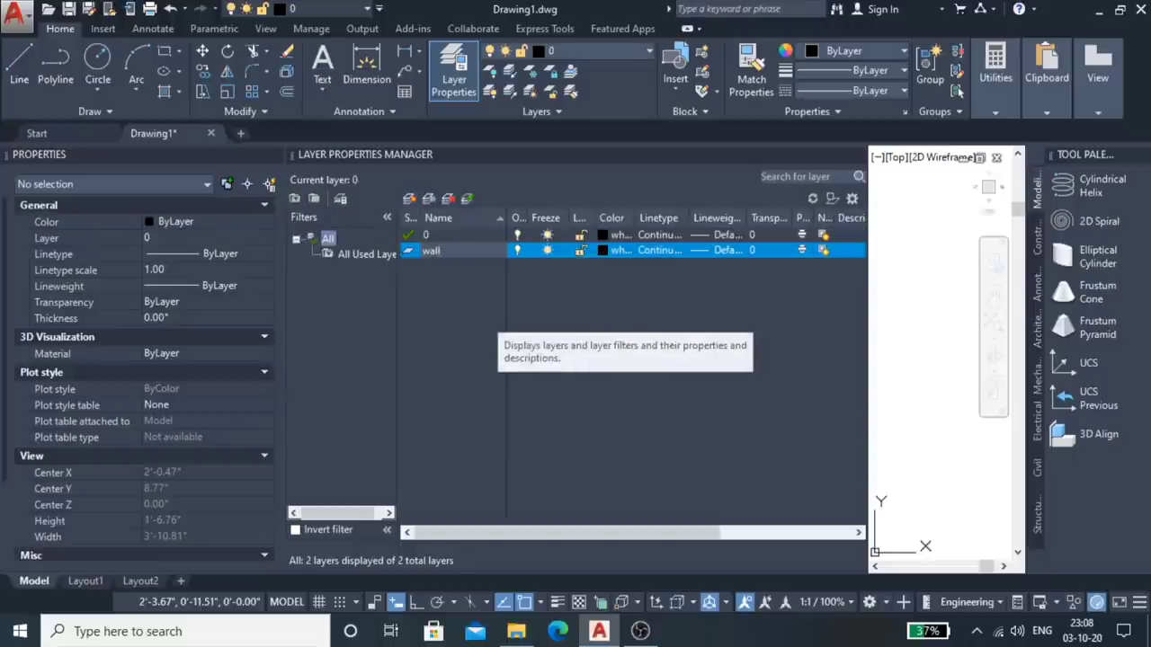
left_click(615, 251)
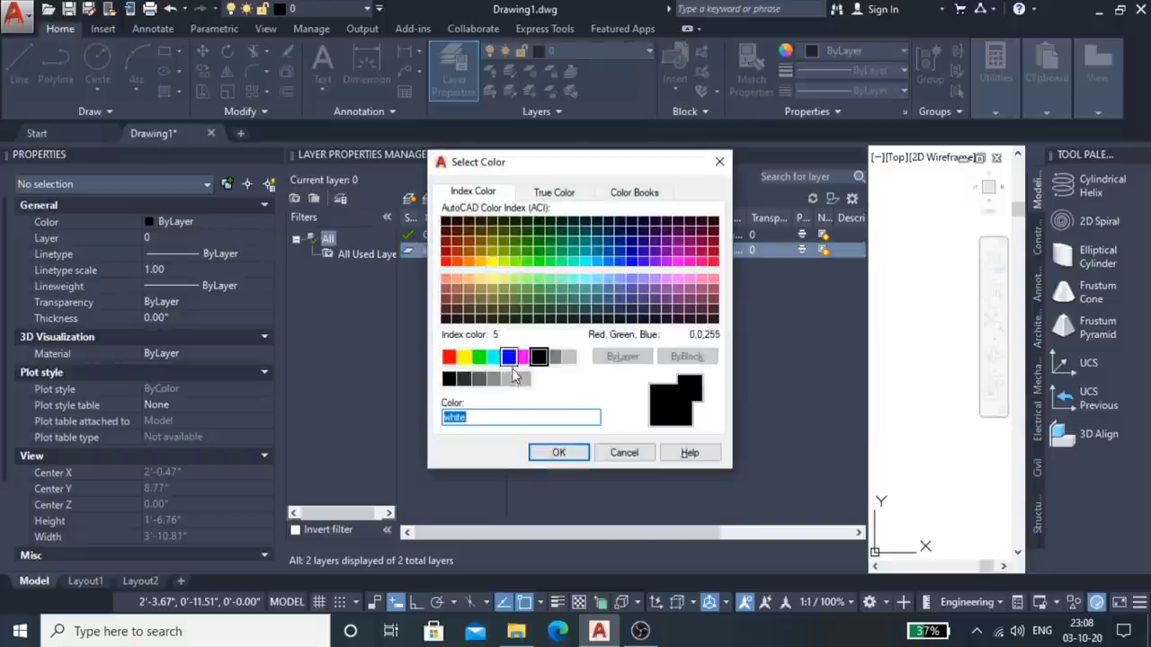
left_click(524, 357)
left_click(559, 452)
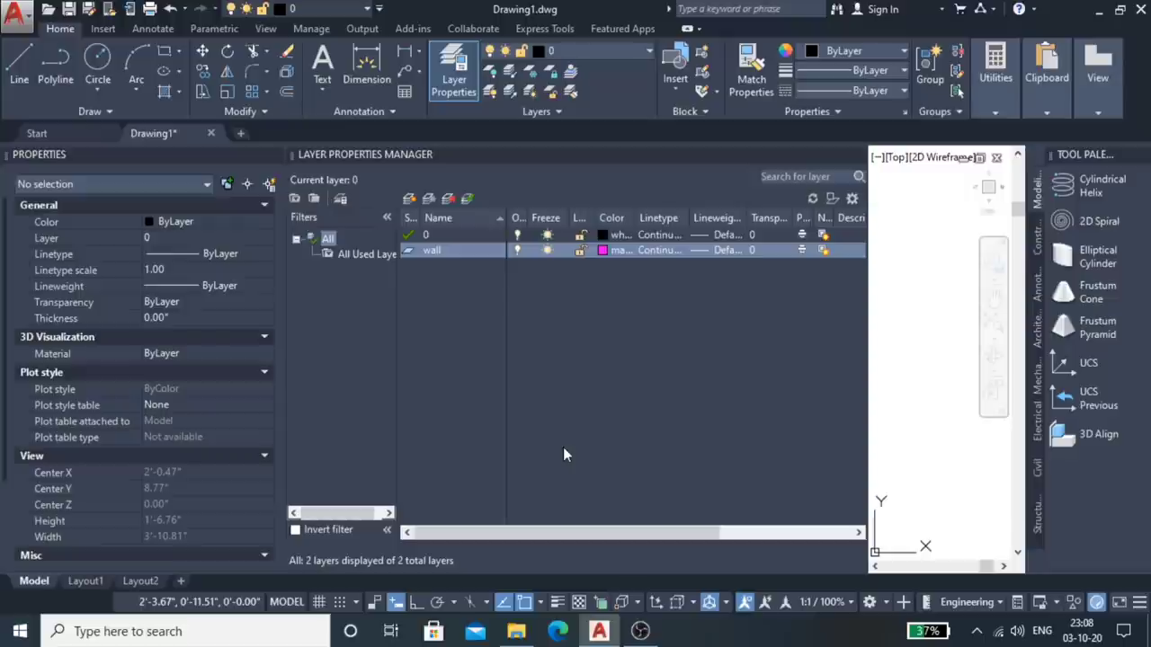
double_click(452, 250)
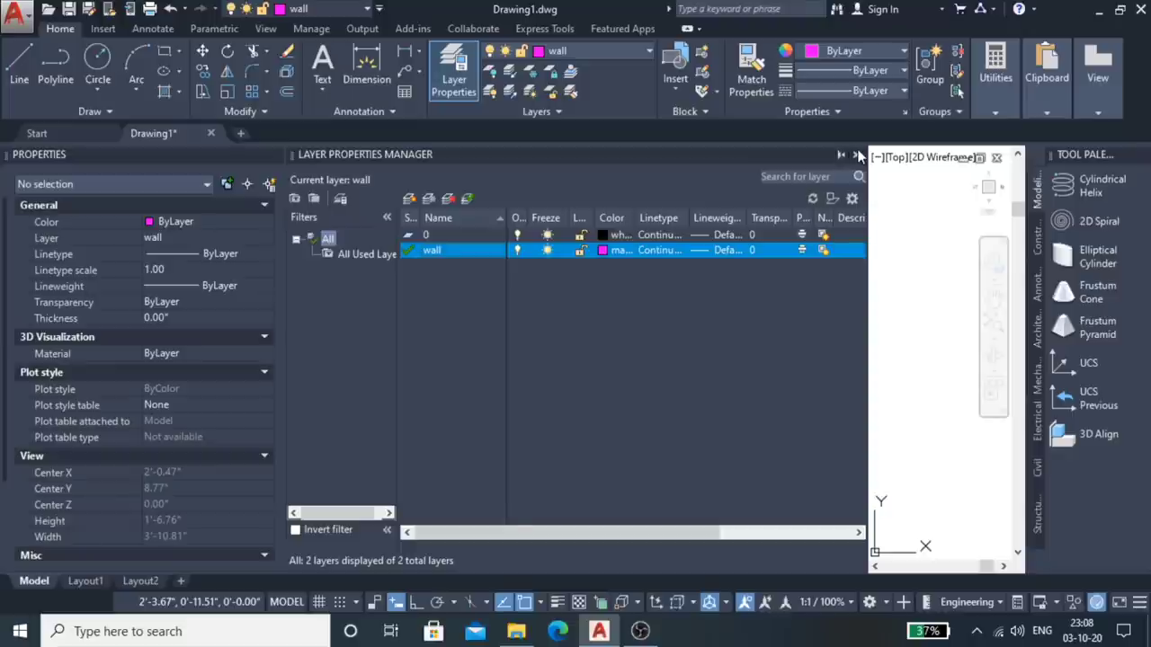
left_click(857, 155)
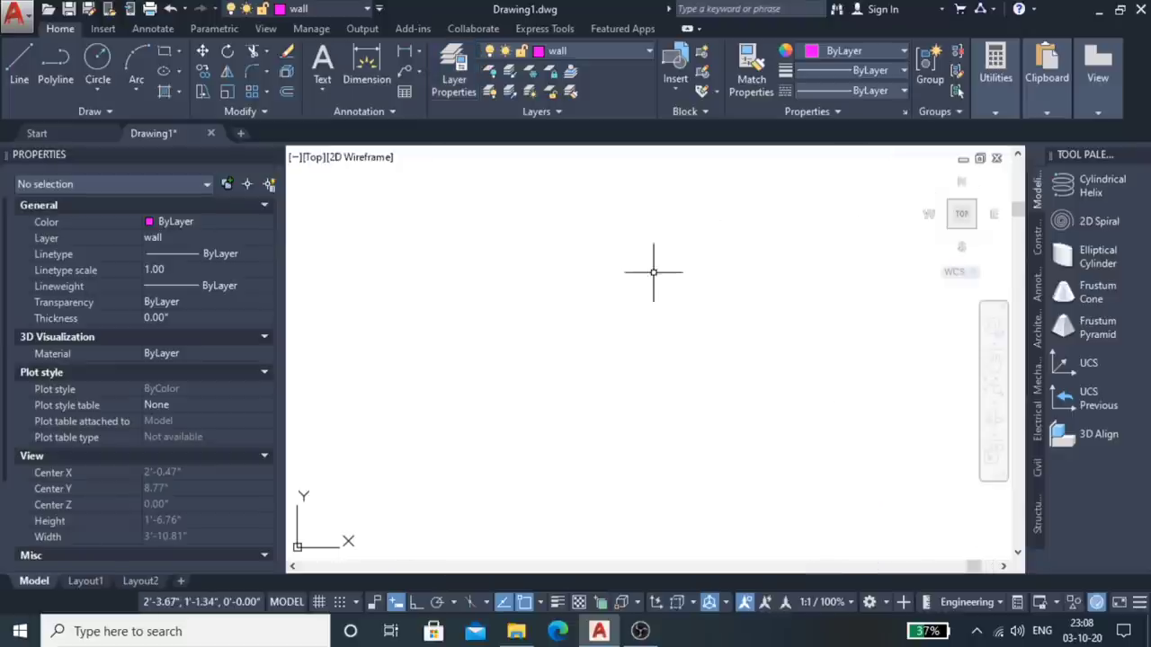
key("l")
key("Return")
left_click(458, 283)
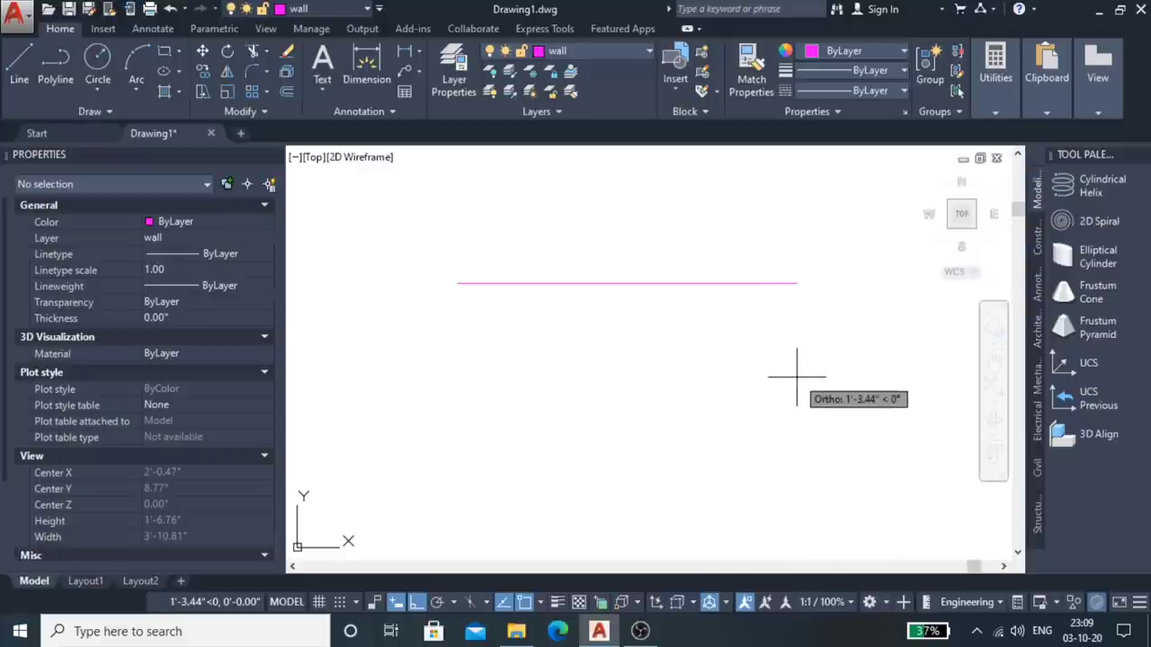
type("10")
key("Return")
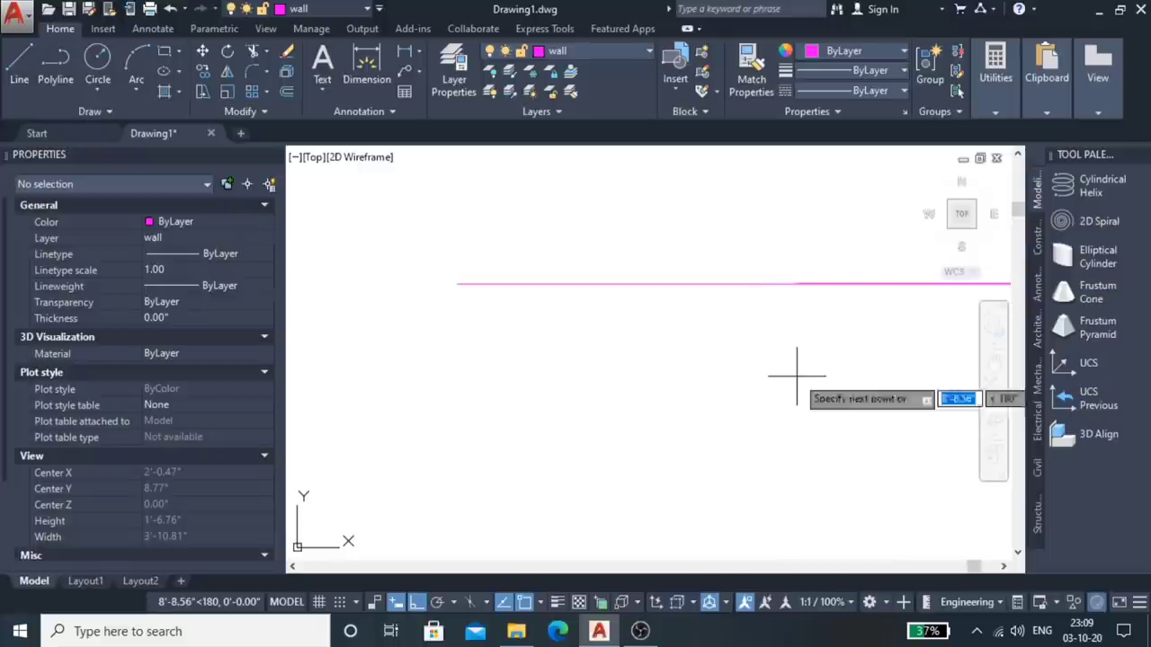
scroll(441, 310, "down", 2)
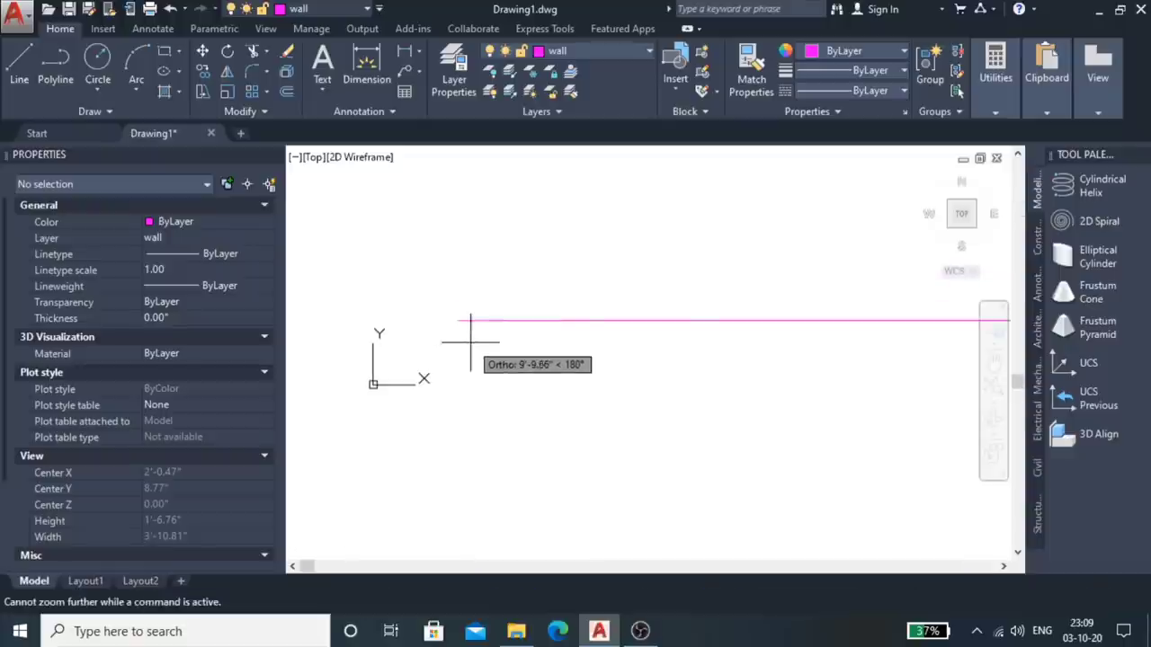
left_click(728, 306)
key("Escape")
left_click(675, 283)
left_click(642, 390)
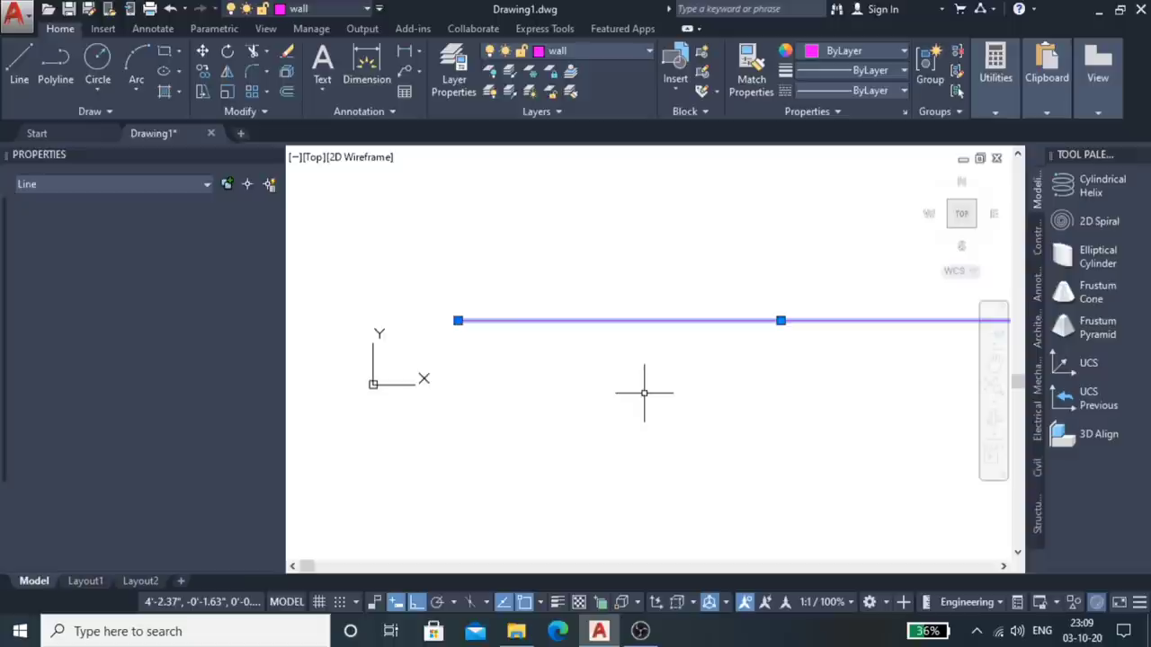
key("Delete")
scroll(369, 355, "up", 4)
scroll(449, 347, "down", 3)
scroll(448, 346, "up", 6)
scroll(449, 352, "down", 5)
scroll(457, 373, "up", 4)
scroll(407, 407, "up", 4)
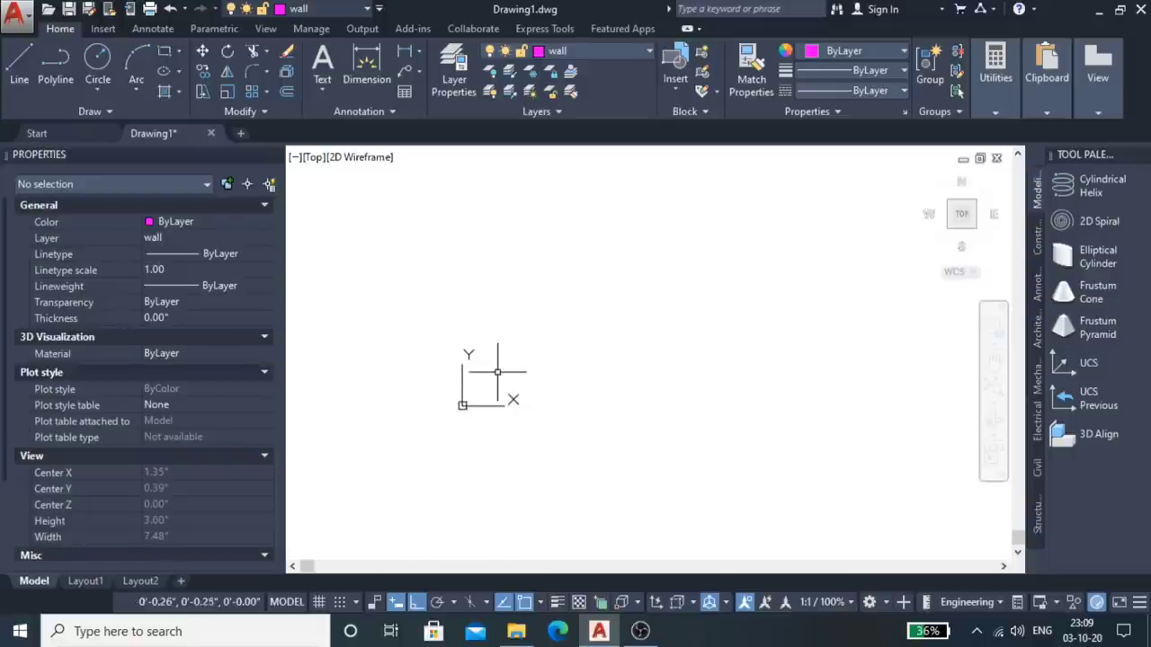
scroll(509, 382, "up", 4)
scroll(441, 437, "up", 2)
middle_click_drag(492, 395, 527, 359)
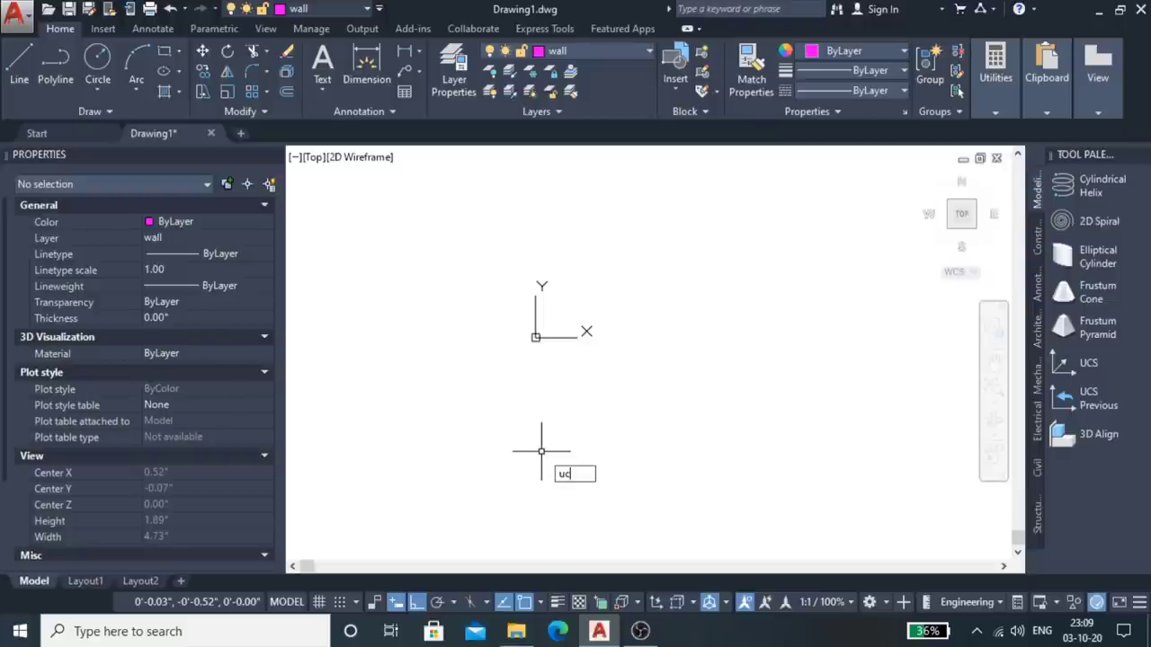
Step: Set the coordinate icon to stay off the origin
type("n")
key("Return")
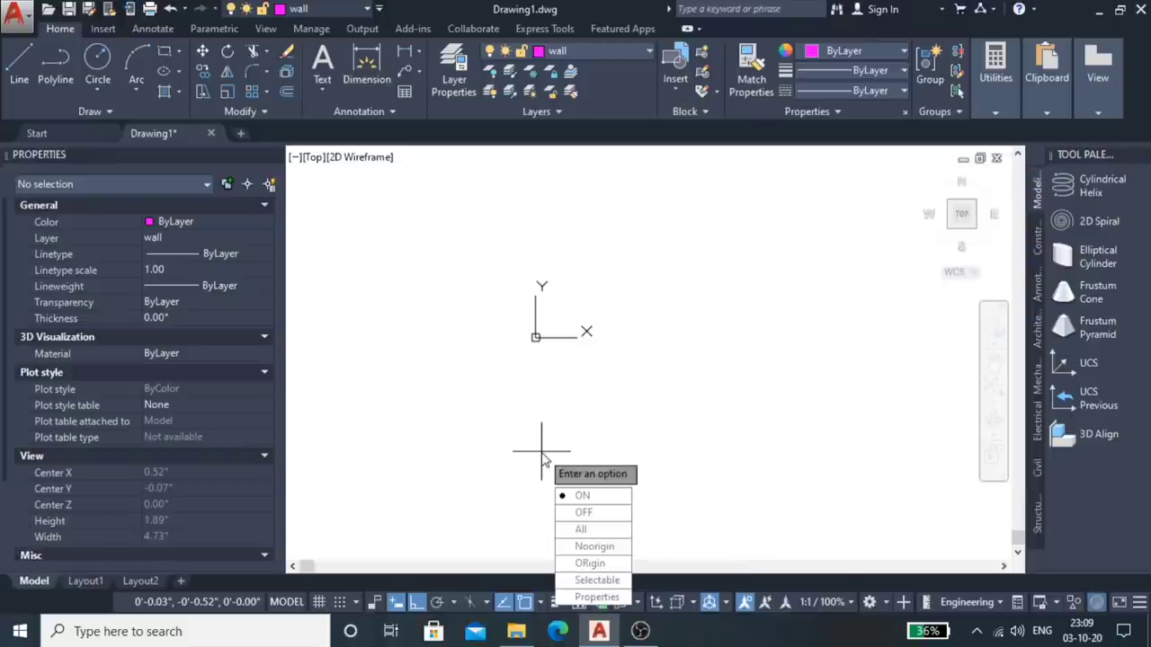
left_click(590, 547)
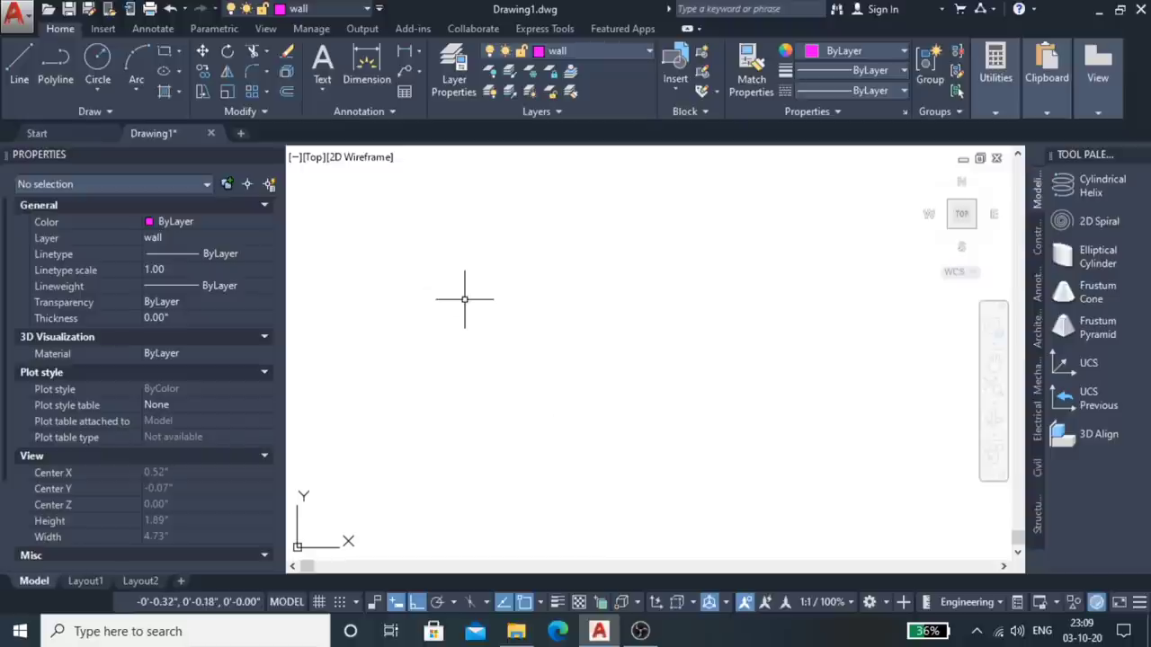
Step: Draw a 10' horizontal line from a start point on the left
key("Return")
left_click(426, 282)
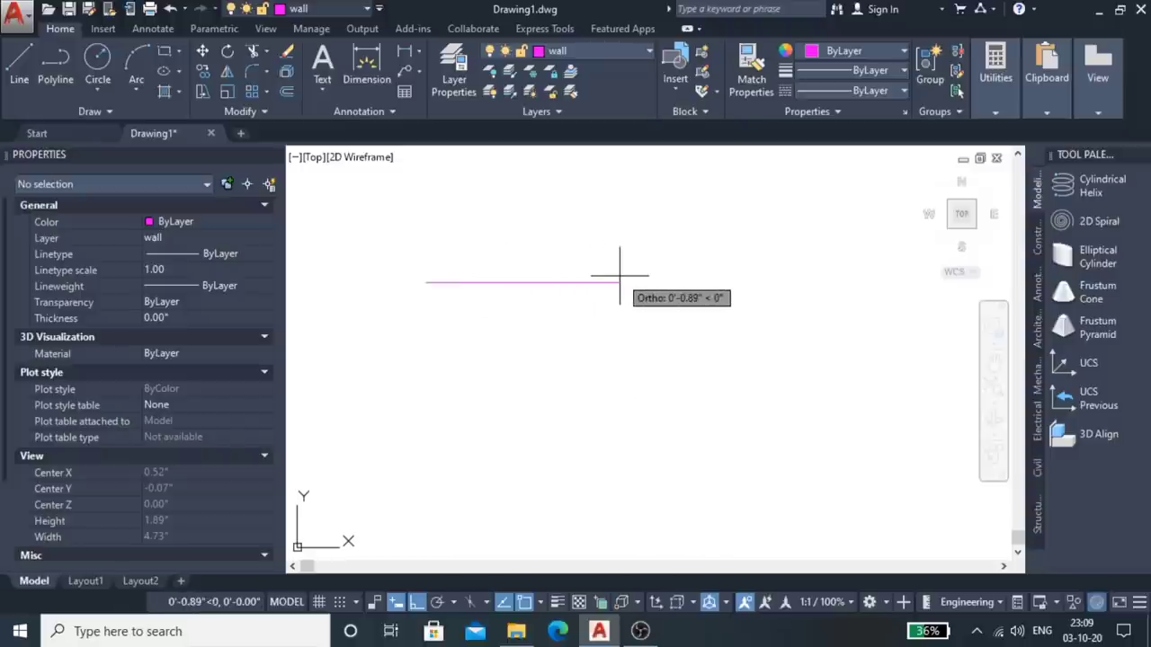
type("10")
key("Return")
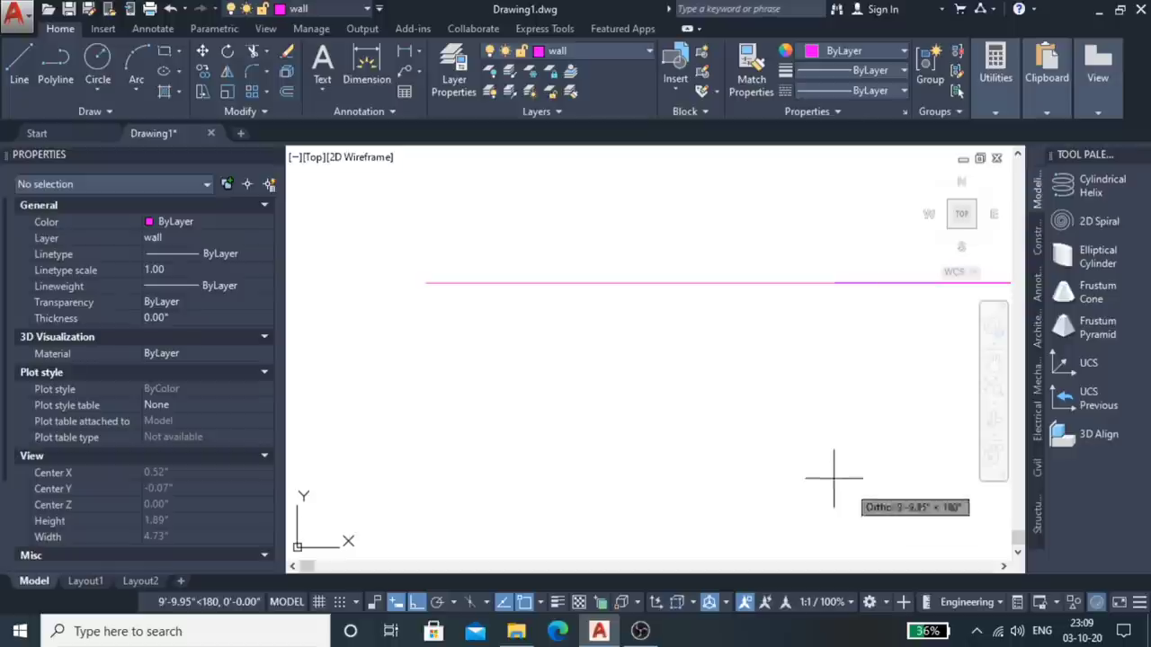
key("Escape")
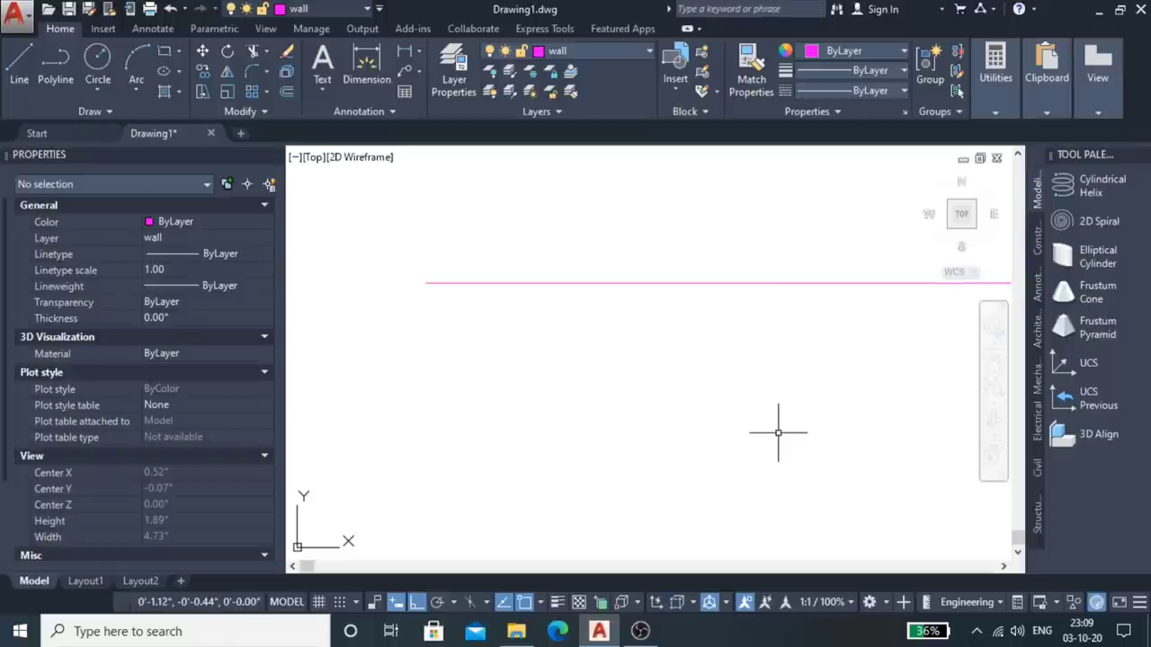
type("Z")
key("Return")
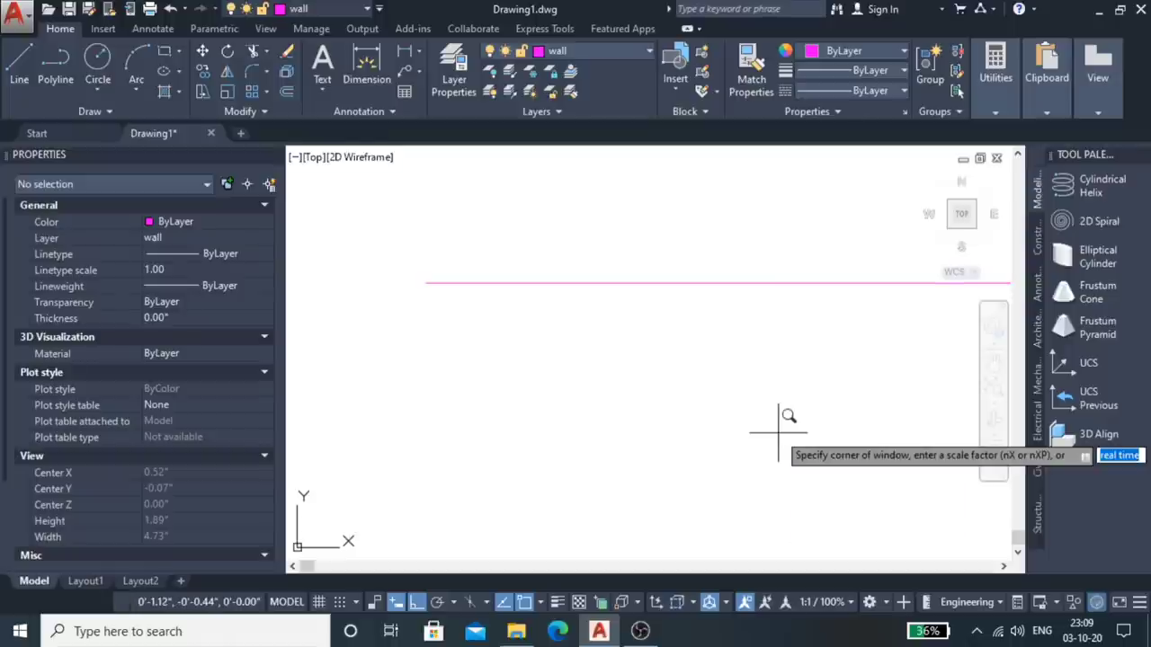
Step: Zoom to the line and check its length with a dimension, then cancel it
type("a")
scroll(681, 360, "down", 10)
scroll(681, 360, "up", 3)
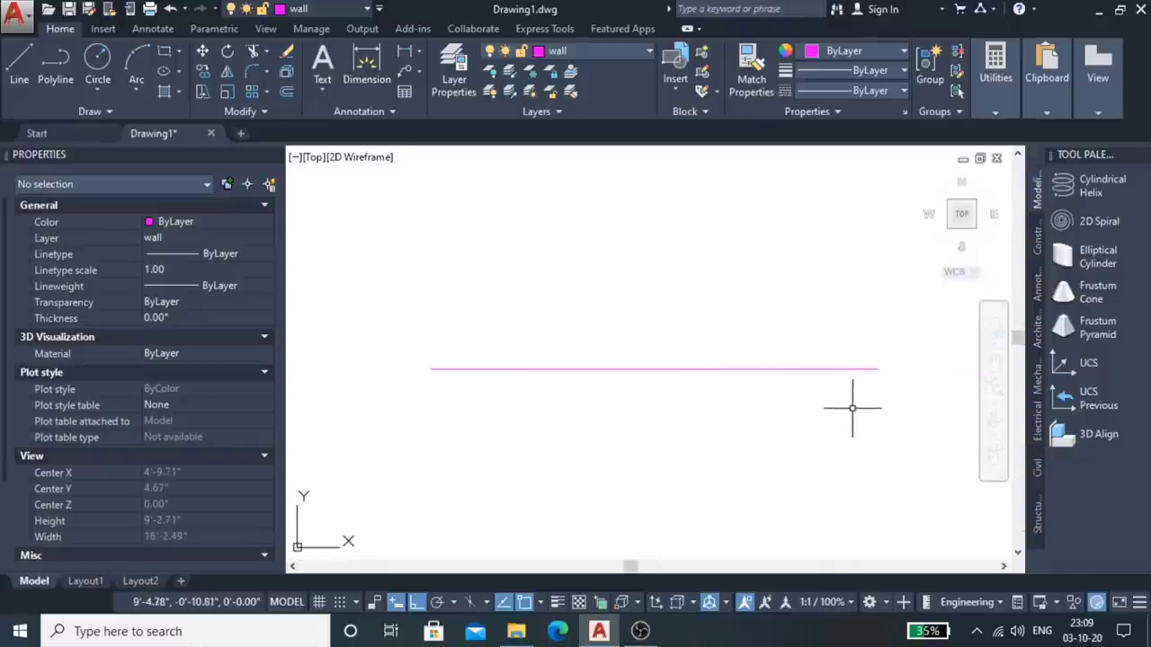
left_click(403, 52)
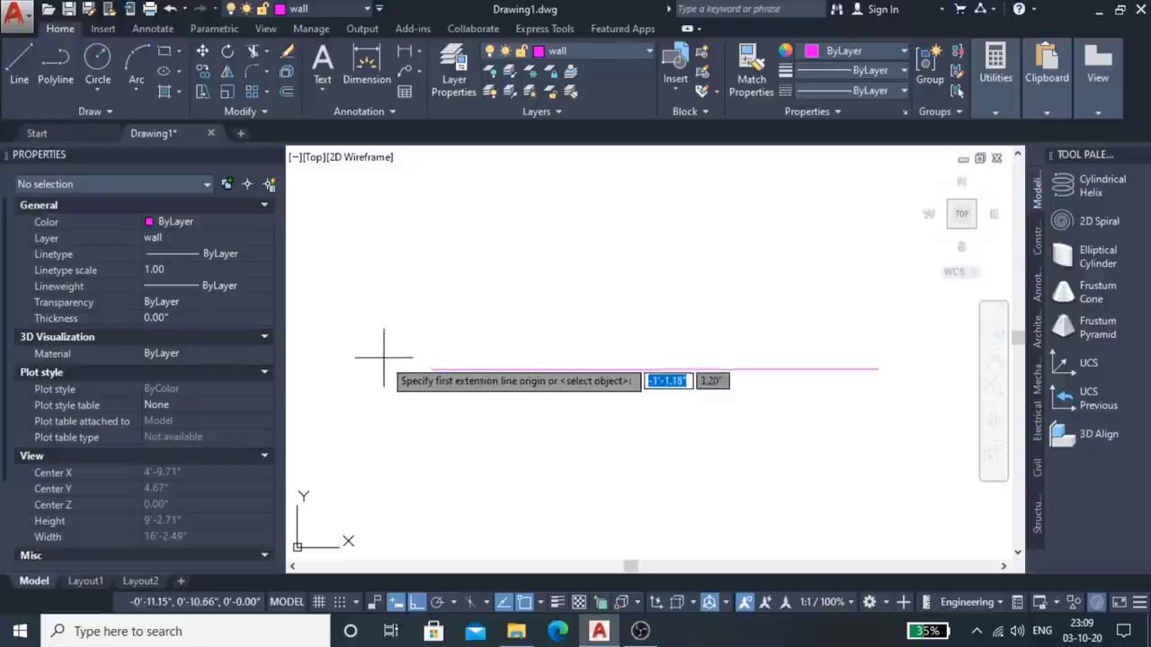
left_click(431, 367)
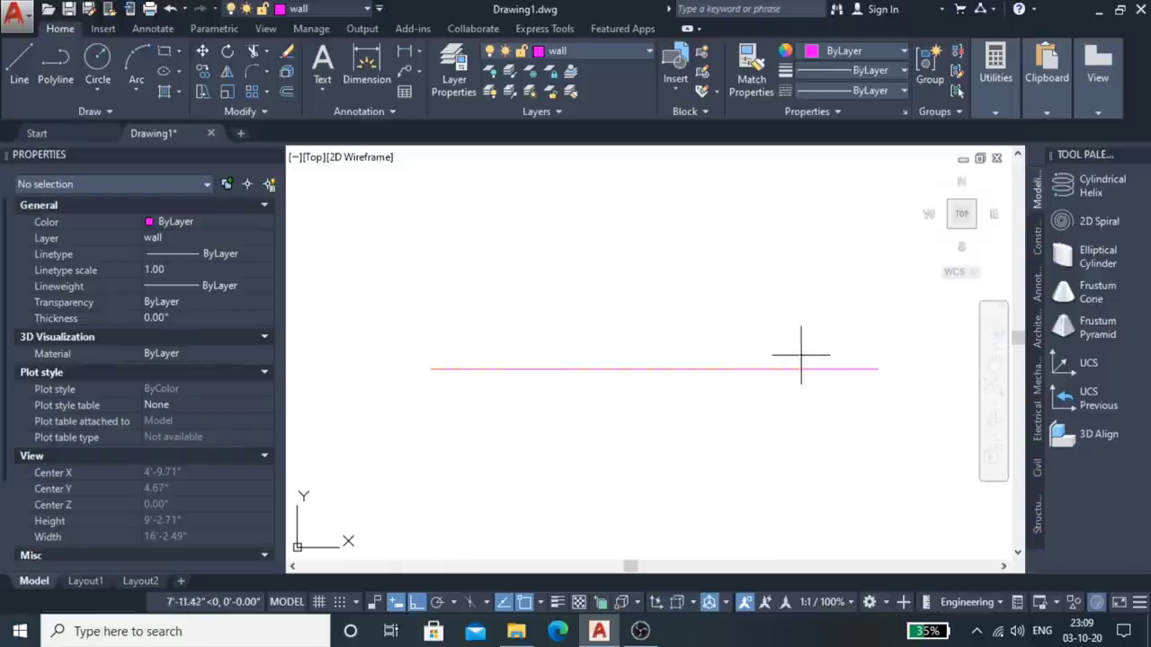
left_click(879, 368)
key("Escape")
Step: Draw the 10' right, bottom and left sides to close the square
key("Return")
left_click(878, 368)
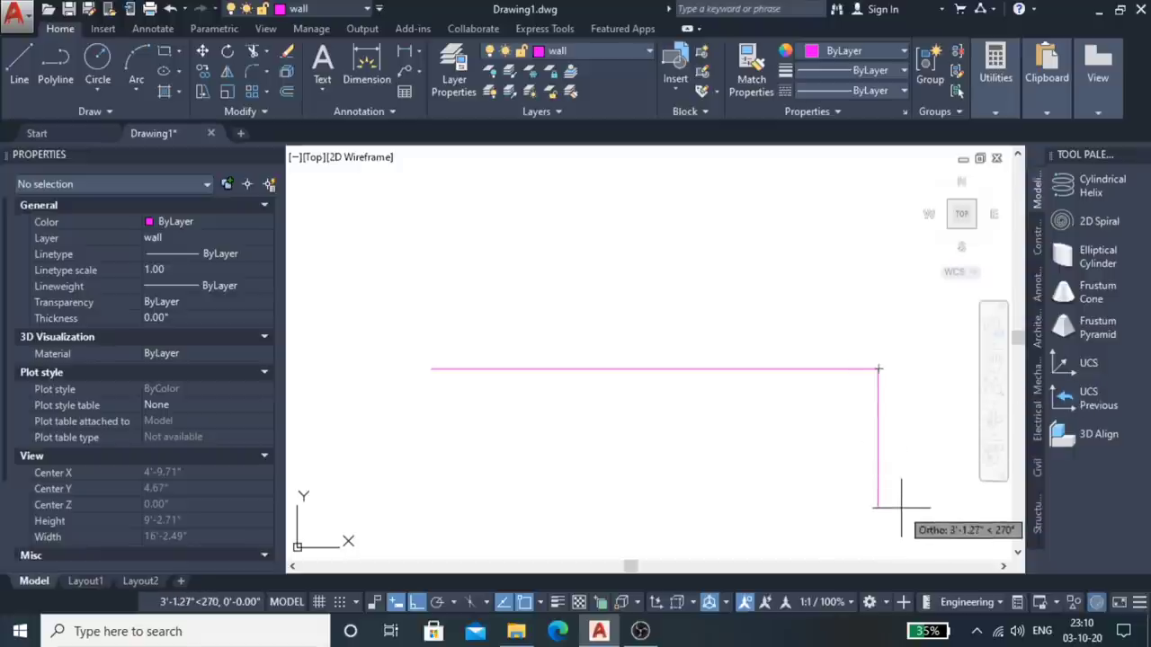
type("10")
key("Return")
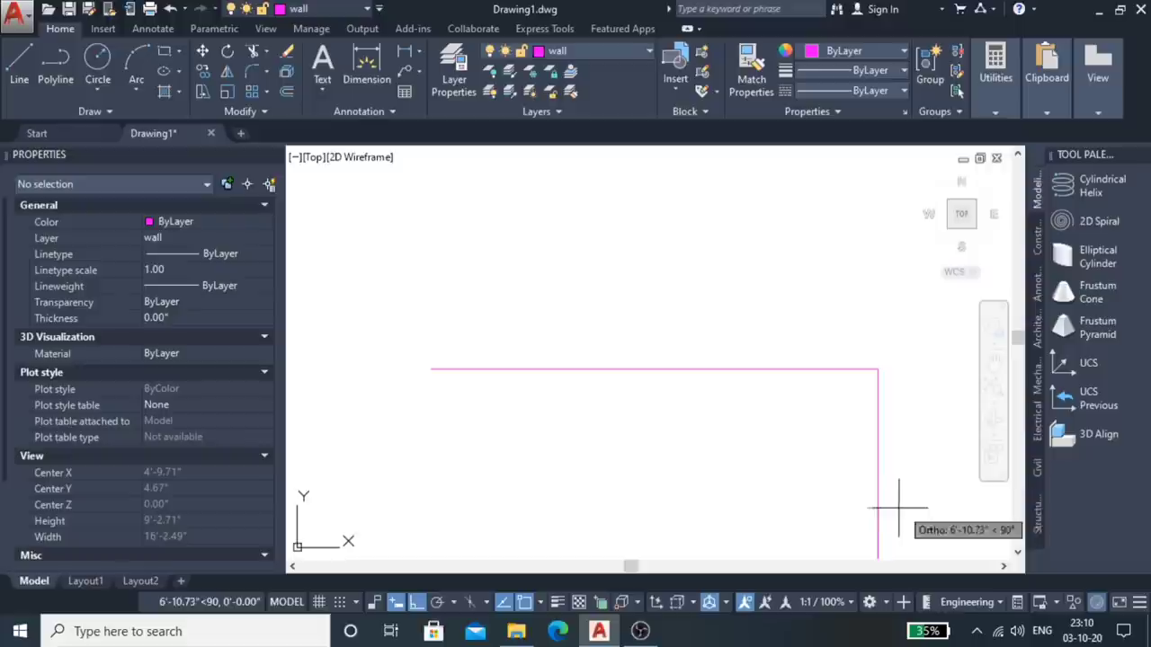
type("10")
key("Return")
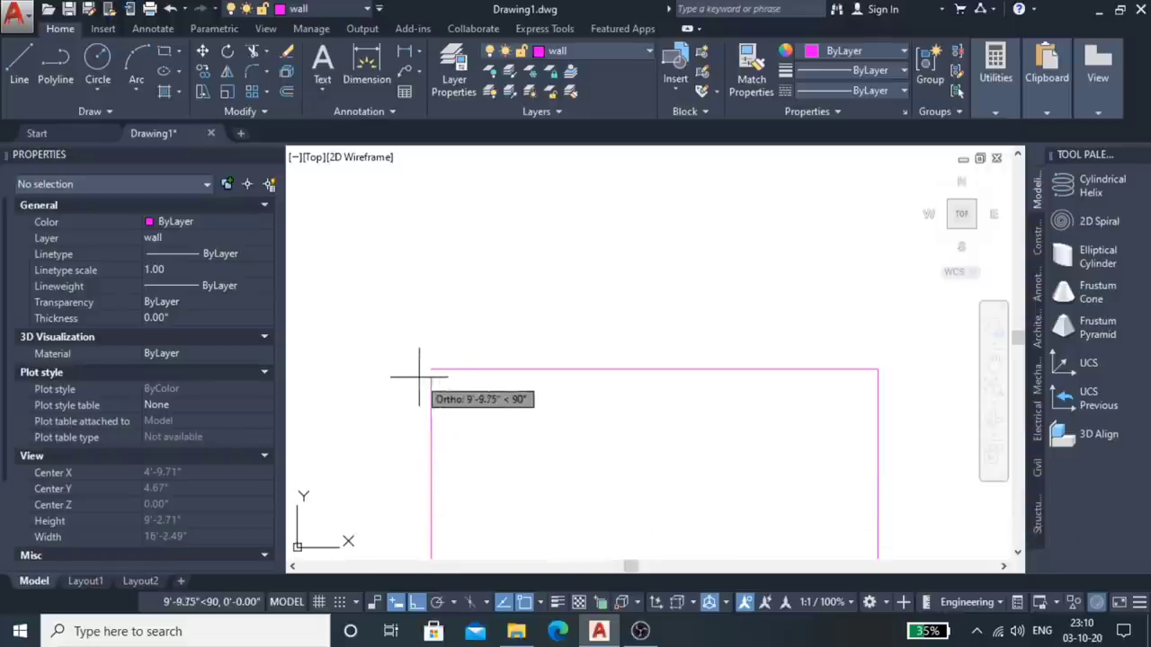
left_click(430, 368)
key("Escape")
scroll(462, 187, "down", 1)
scroll(458, 220, "down", 3)
scroll(510, 284, "up", 2)
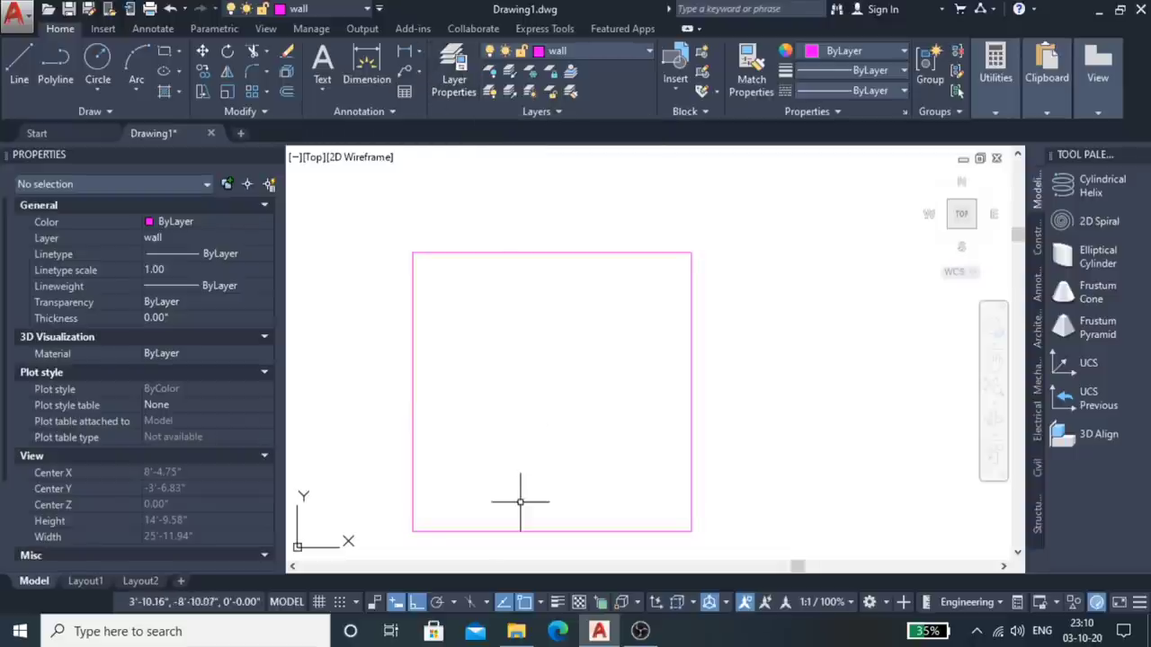
Step: Offset the square's left edge 3' inward
left_click(413, 477)
key("Return")
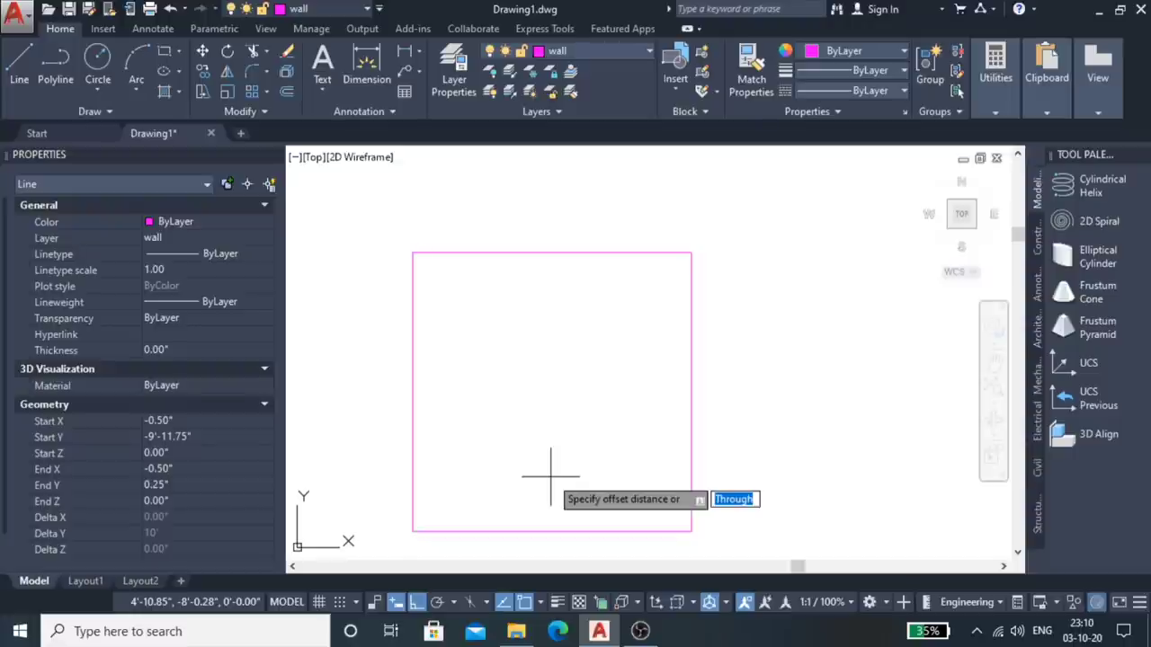
key("Return")
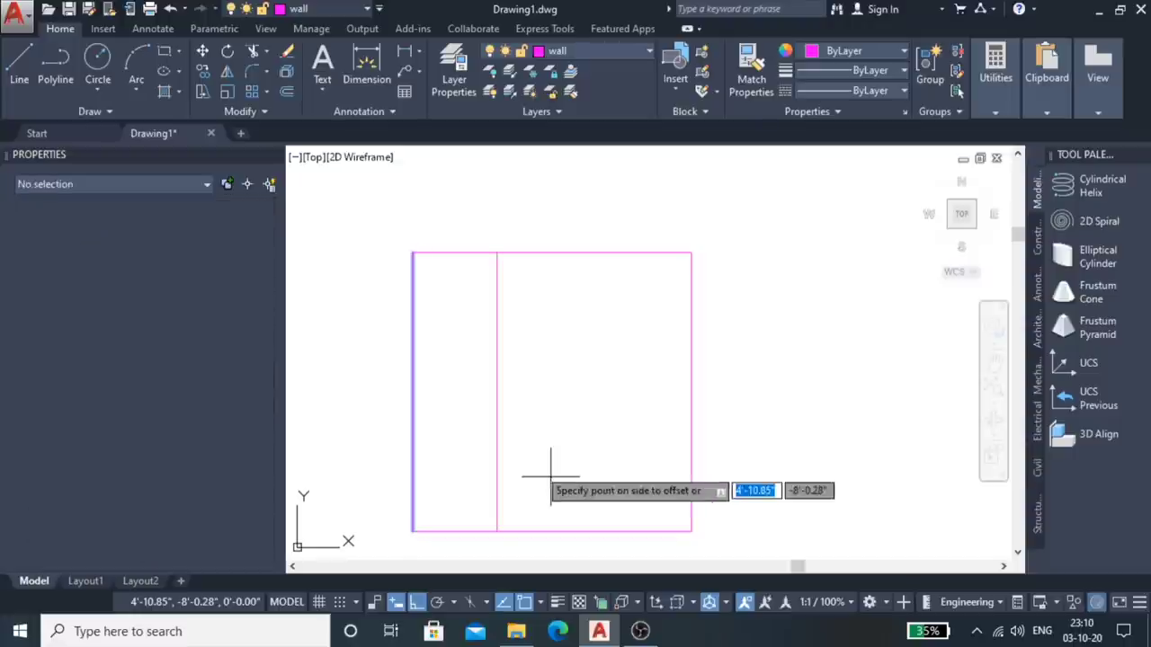
left_click(539, 463)
Step: Offset the square's top edge 3' downward
left_click(477, 254)
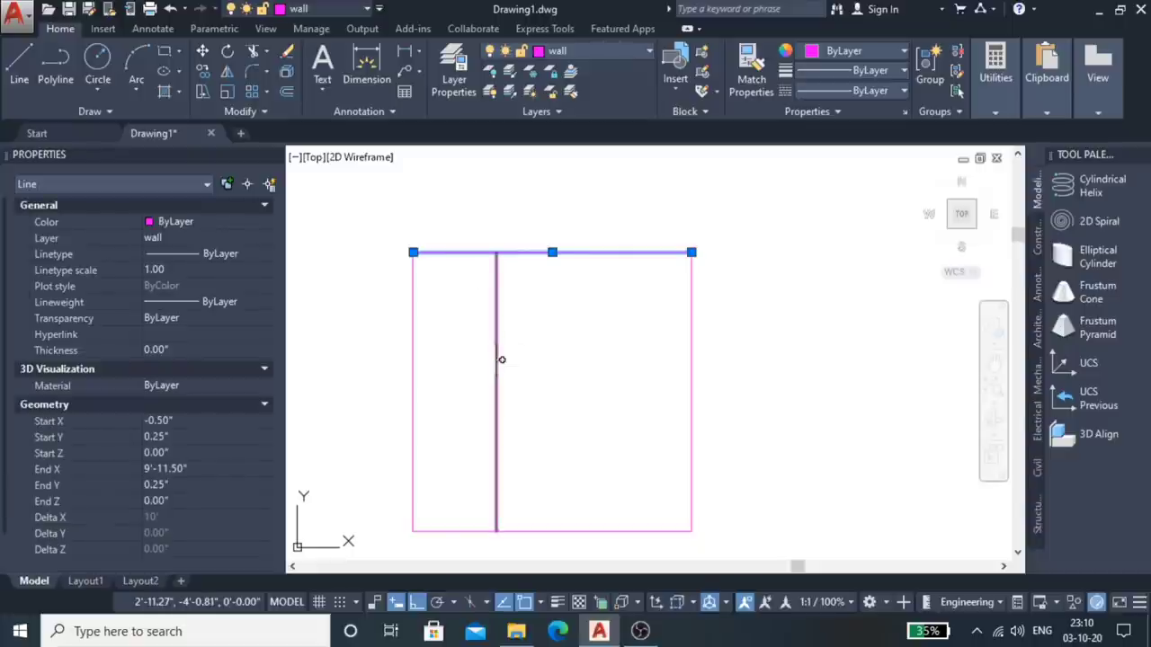
key("Return")
key("Return")
left_click(501, 253)
left_click(540, 364)
key("Return")
key("Return")
left_click(496, 388)
Step: Trim the offset horizontal and vertical lines into the lower-left inner rectangle
key("Return")
left_click(535, 335)
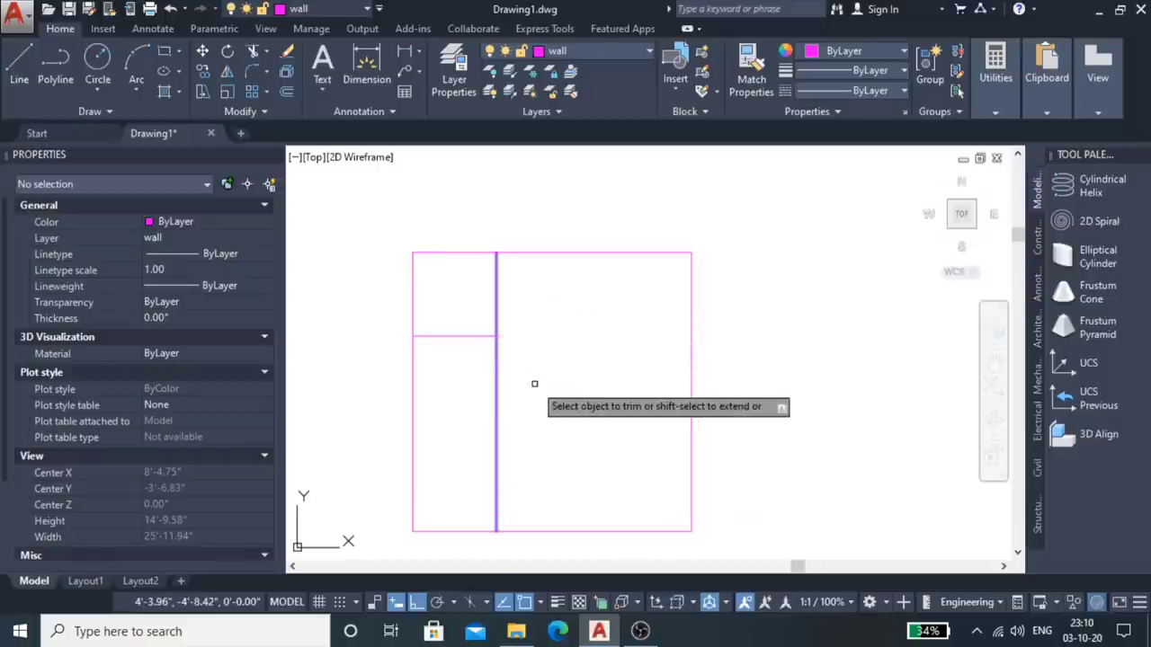
key("Return")
key("Return")
left_click(459, 335)
key("Return")
left_click(496, 301)
key("Return")
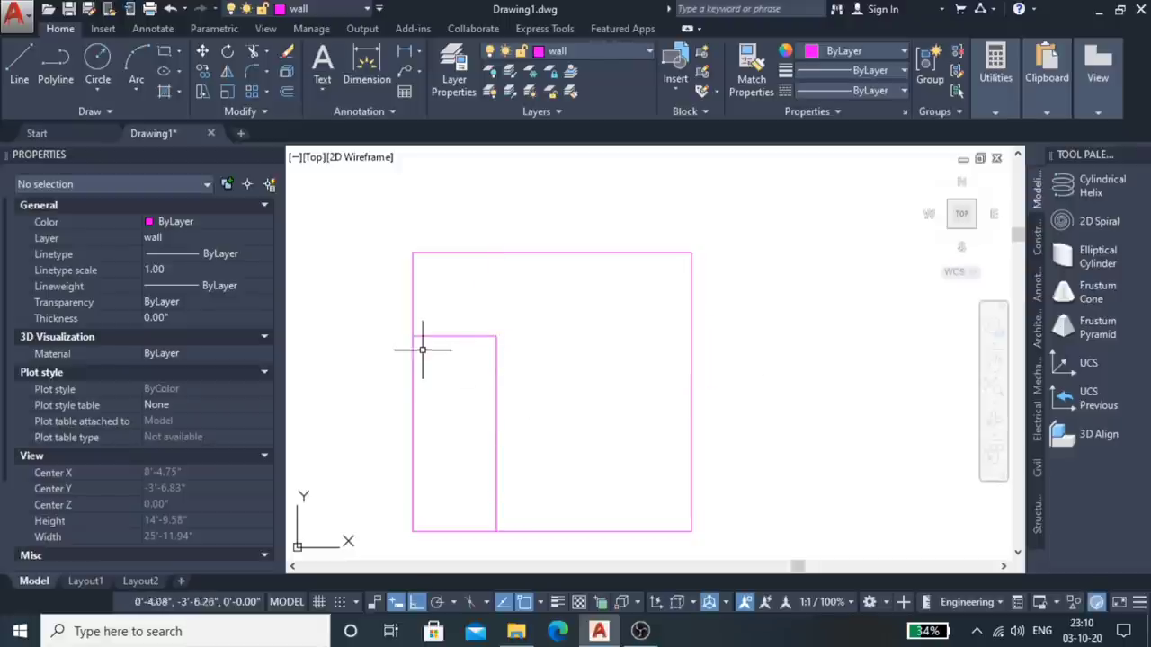
left_click(478, 335)
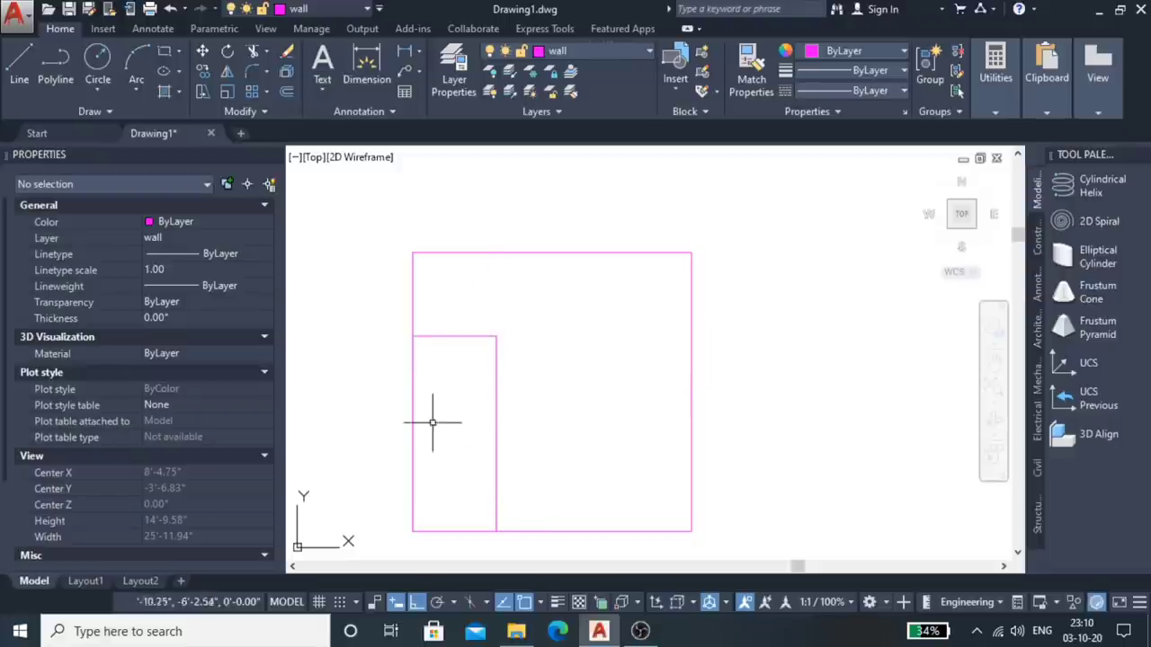
Step: Measure the inner rectangle's 7' side with a linear dimension, then cancel it
left_click(406, 52)
left_click(485, 530)
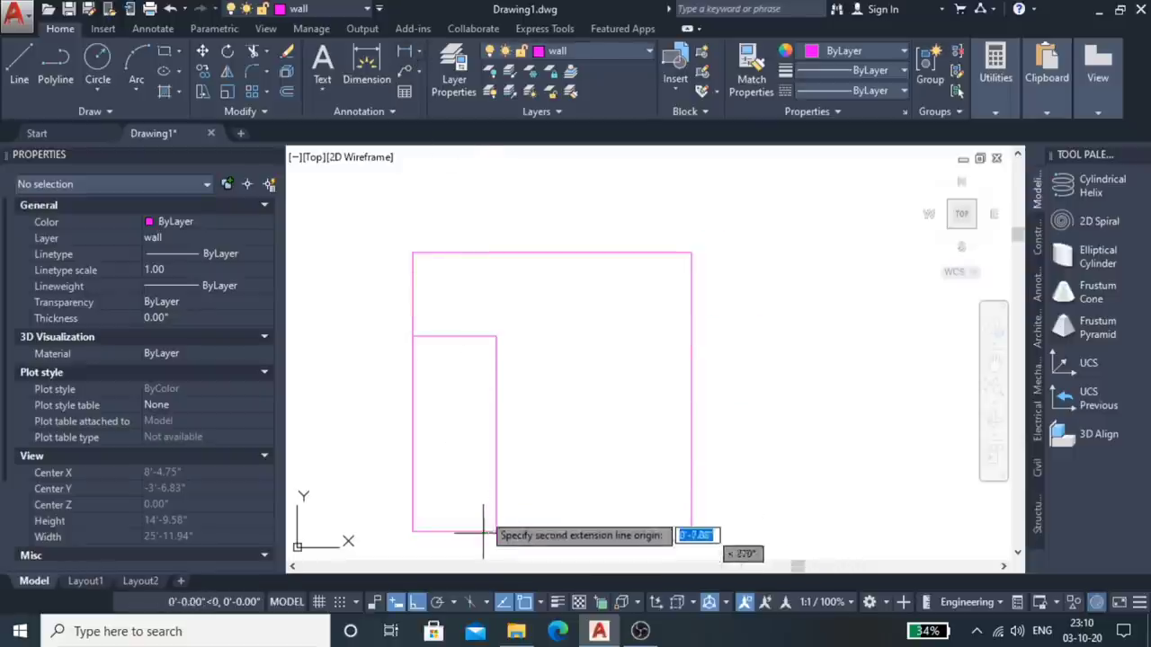
left_click(482, 335)
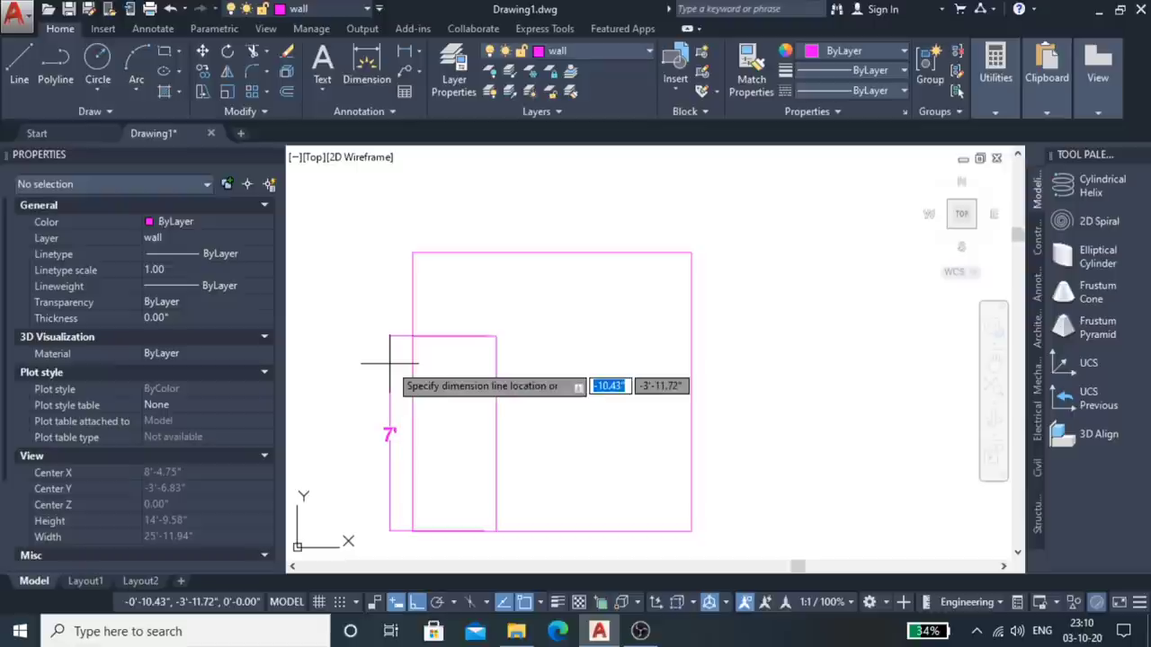
key("Escape")
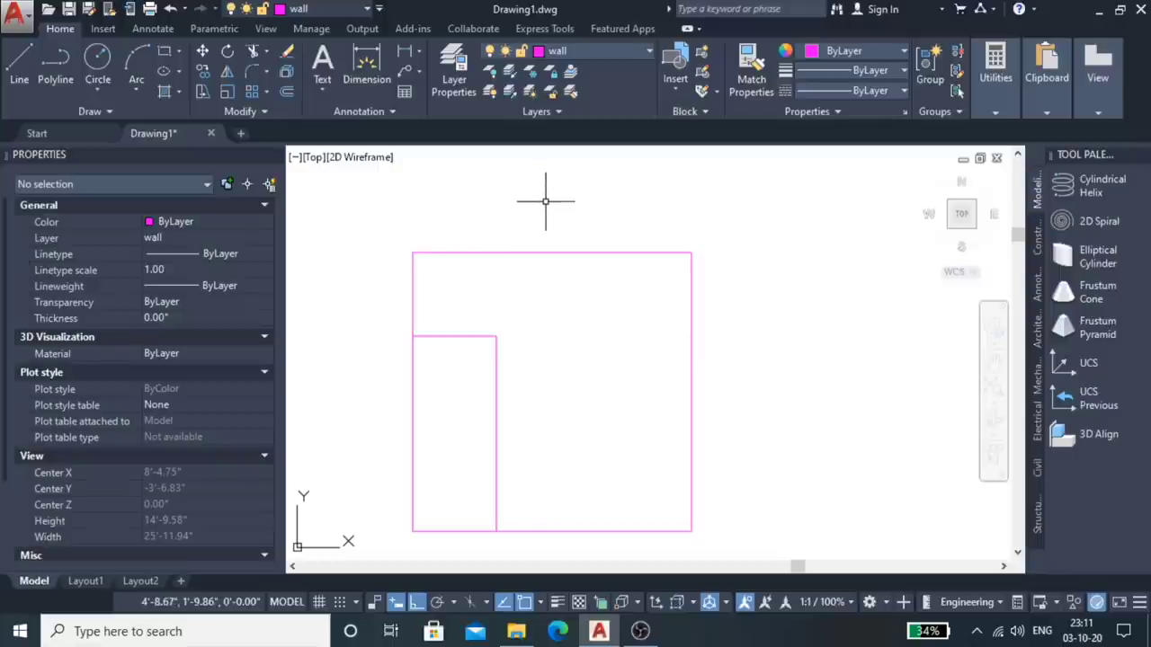
Step: Offset the inner rectangle's right side 6" to the right
left_click(497, 458)
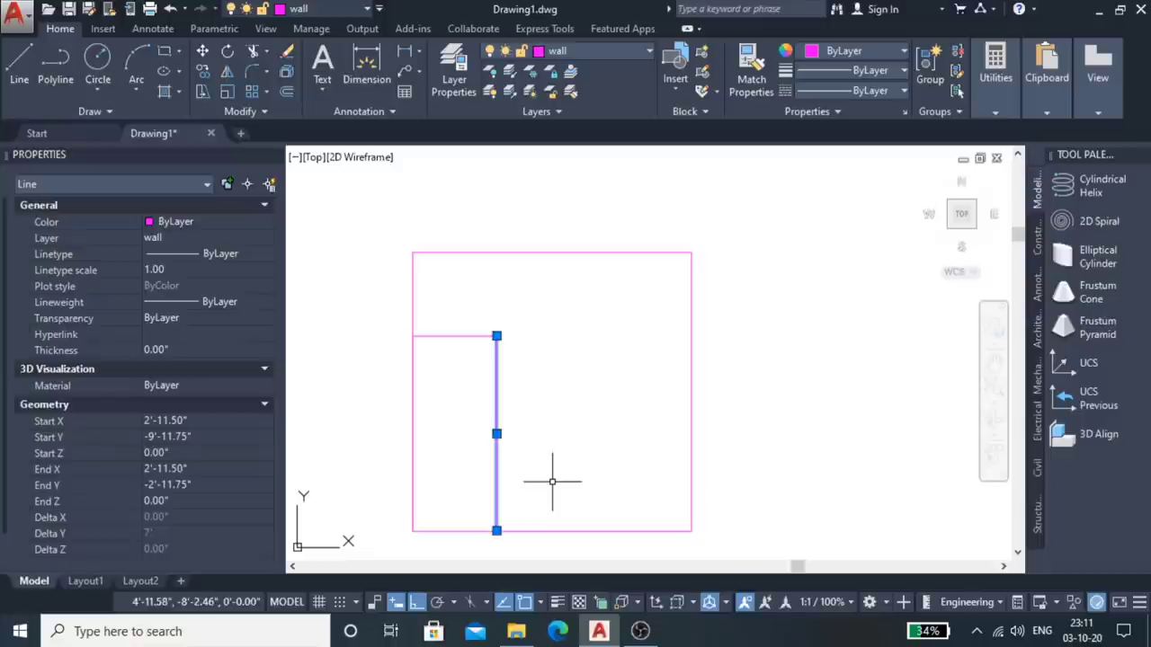
type("o")
key("Return")
type("6")
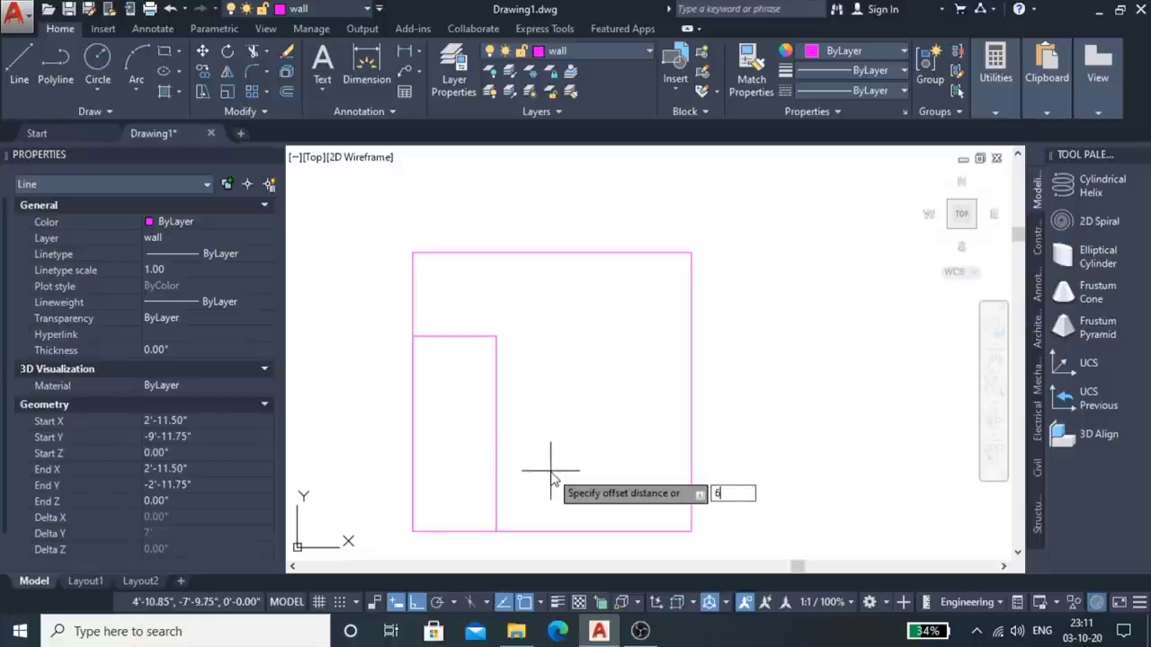
key("Return")
left_click(497, 463)
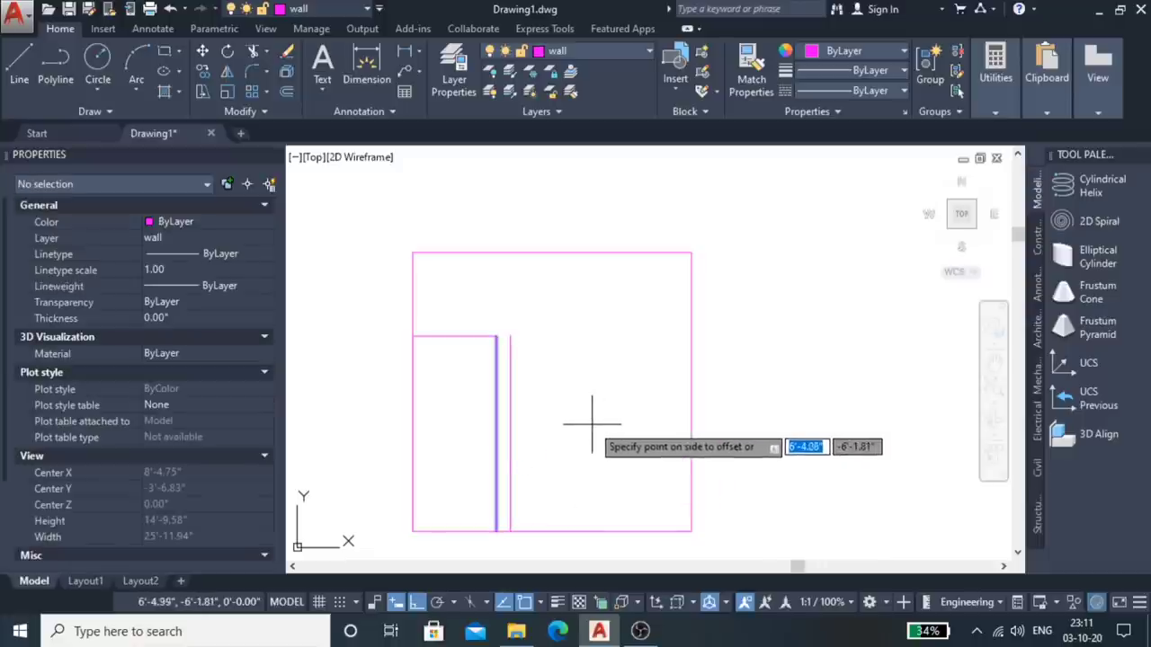
left_click(617, 449)
key("Escape")
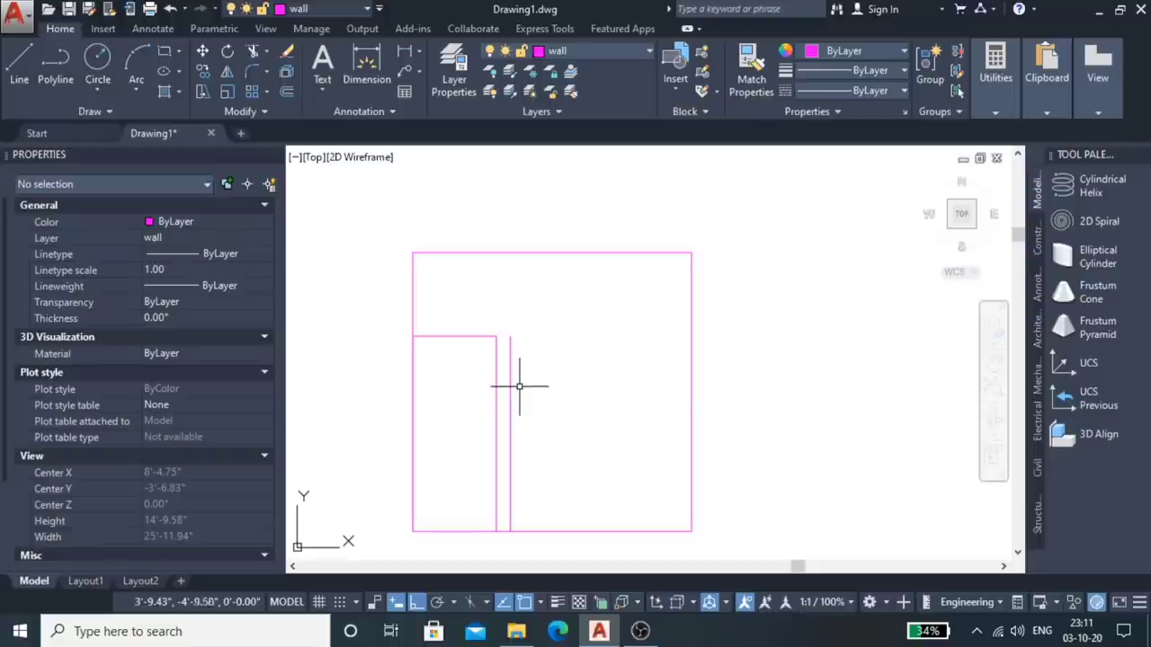
Step: Select the new offset line and try stretching it upward, then deselect
left_click(511, 380)
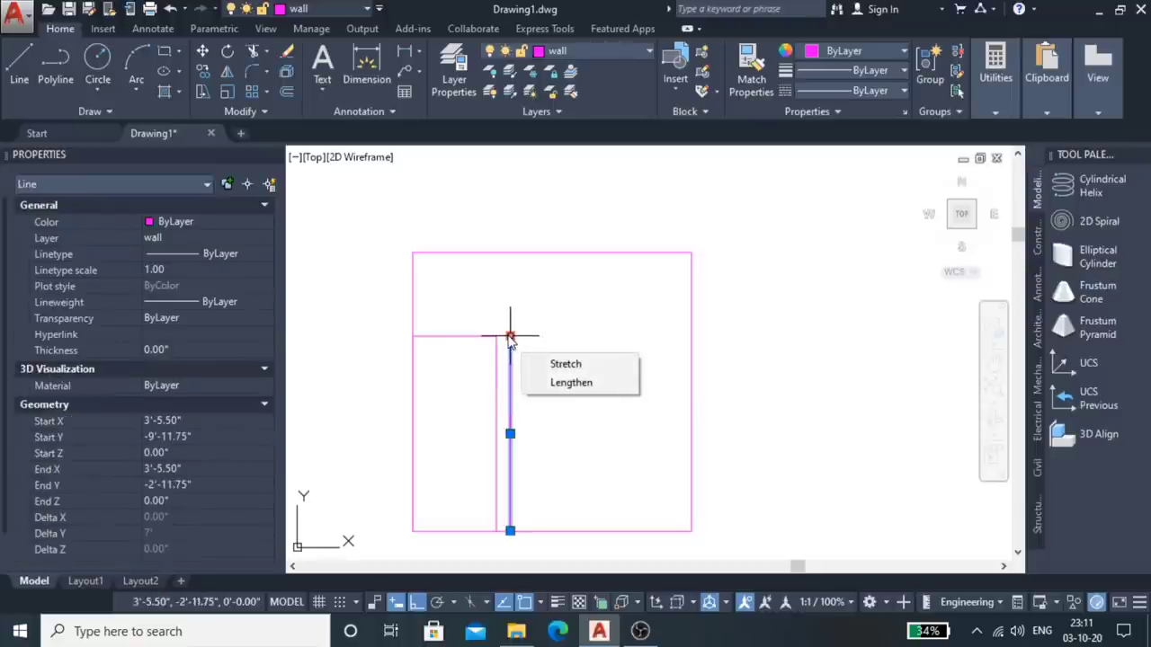
left_click(599, 384)
scroll(505, 449, "up", 4)
scroll(505, 450, "down", 4)
key("Escape")
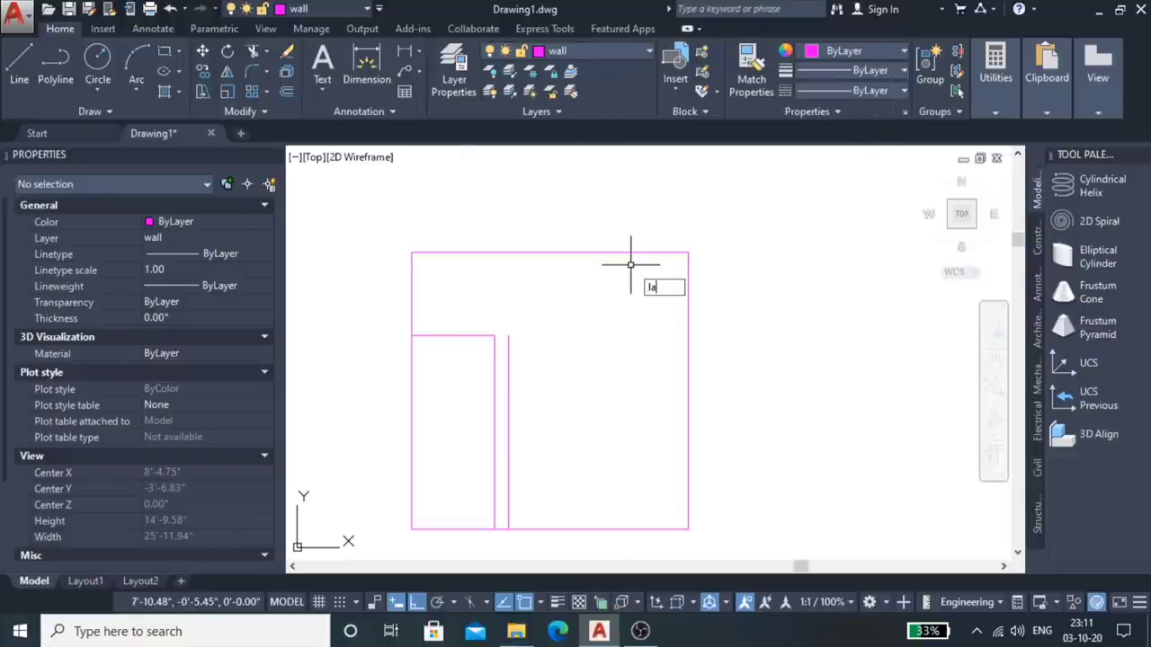
Step: Create a 'furniture' layer with colour 7
key("Return")
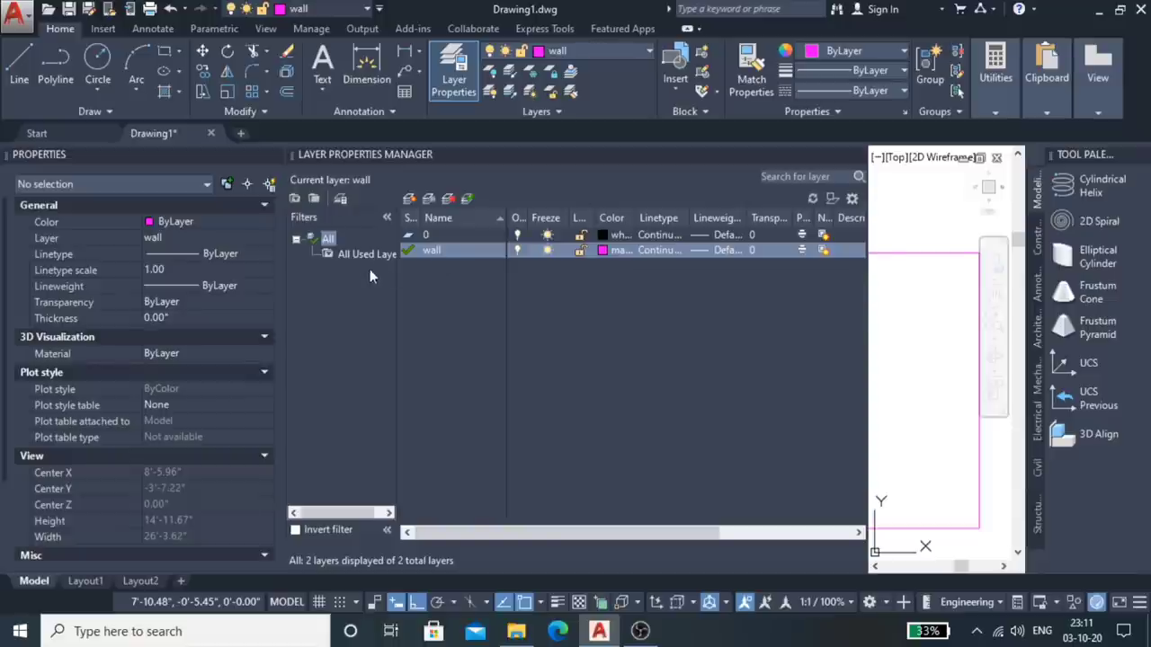
left_click(409, 200)
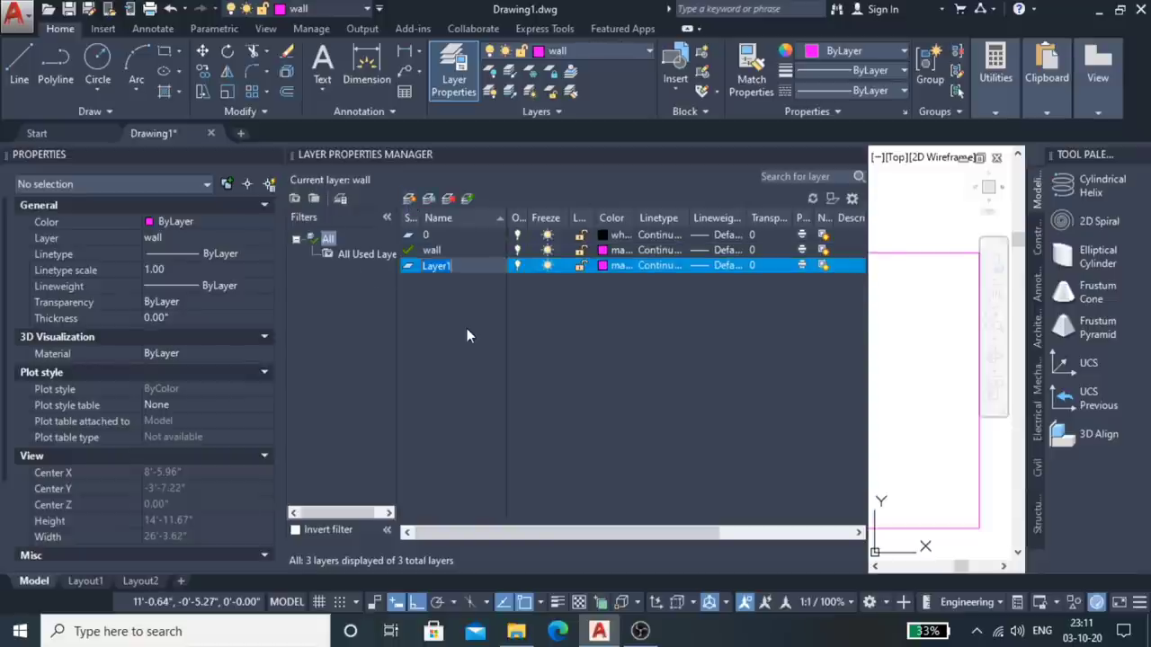
type("furniture")
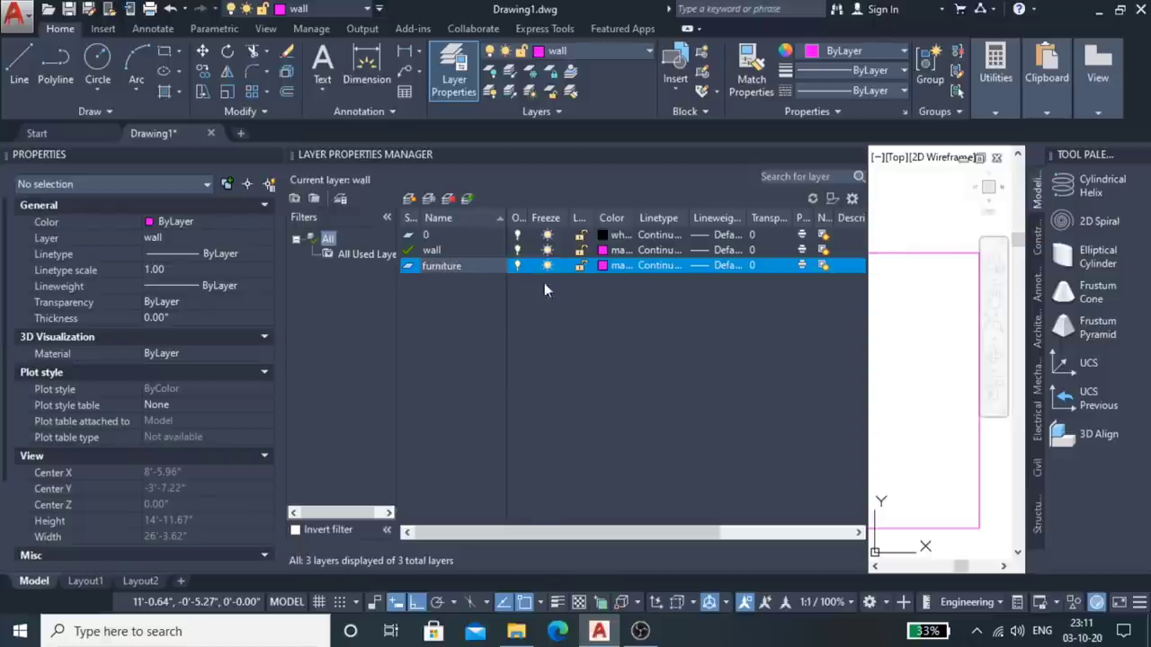
left_click(607, 265)
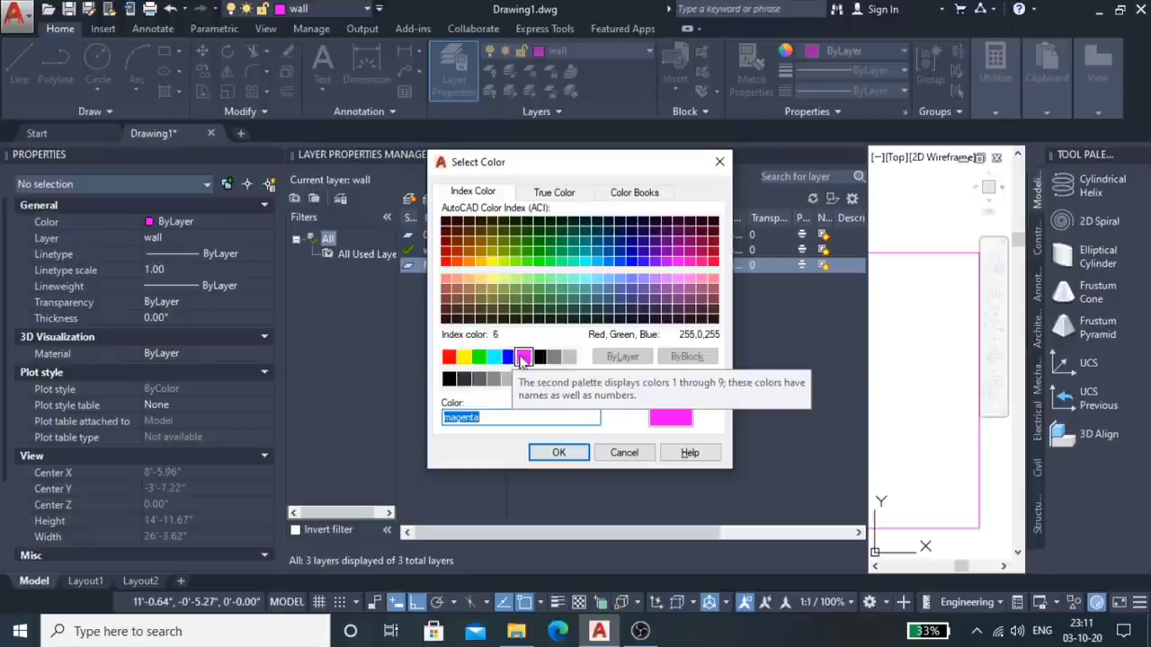
left_click(539, 357)
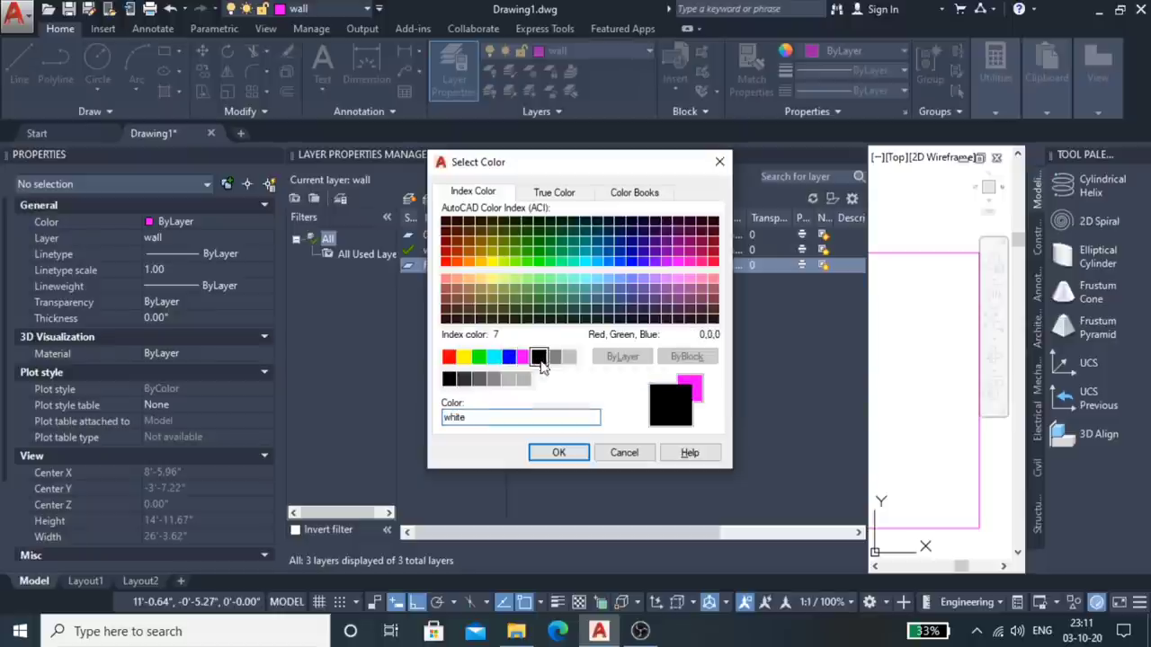
left_click(567, 452)
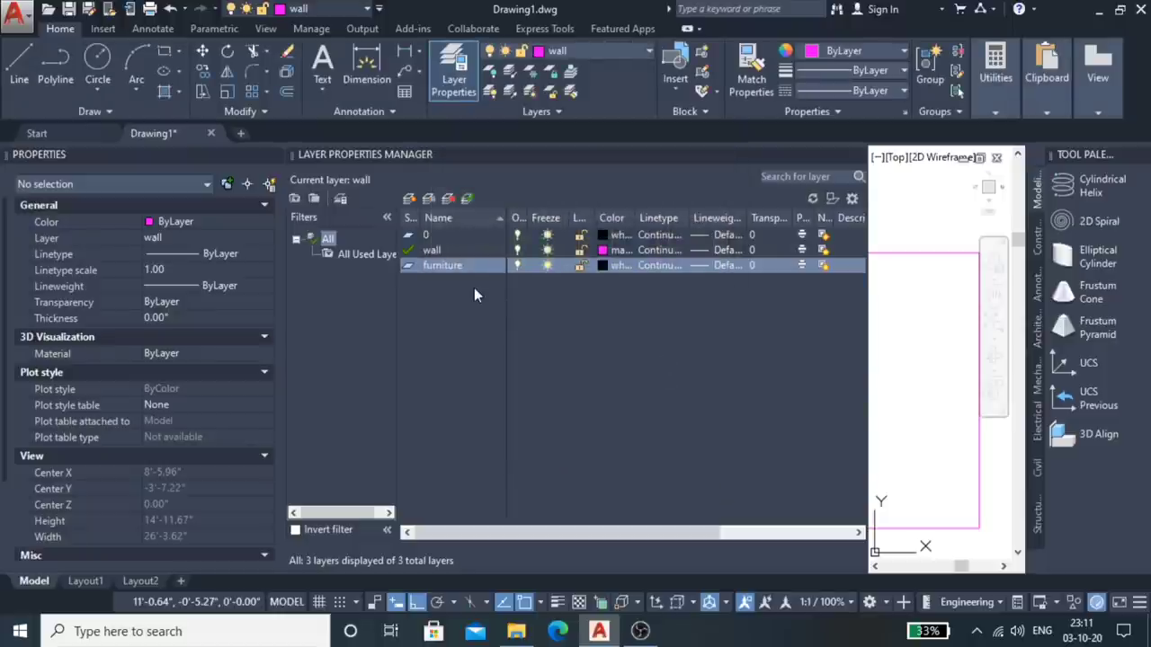
Step: Give the furniture layer a 0.35 mm lineweight and make it current
left_click(710, 266)
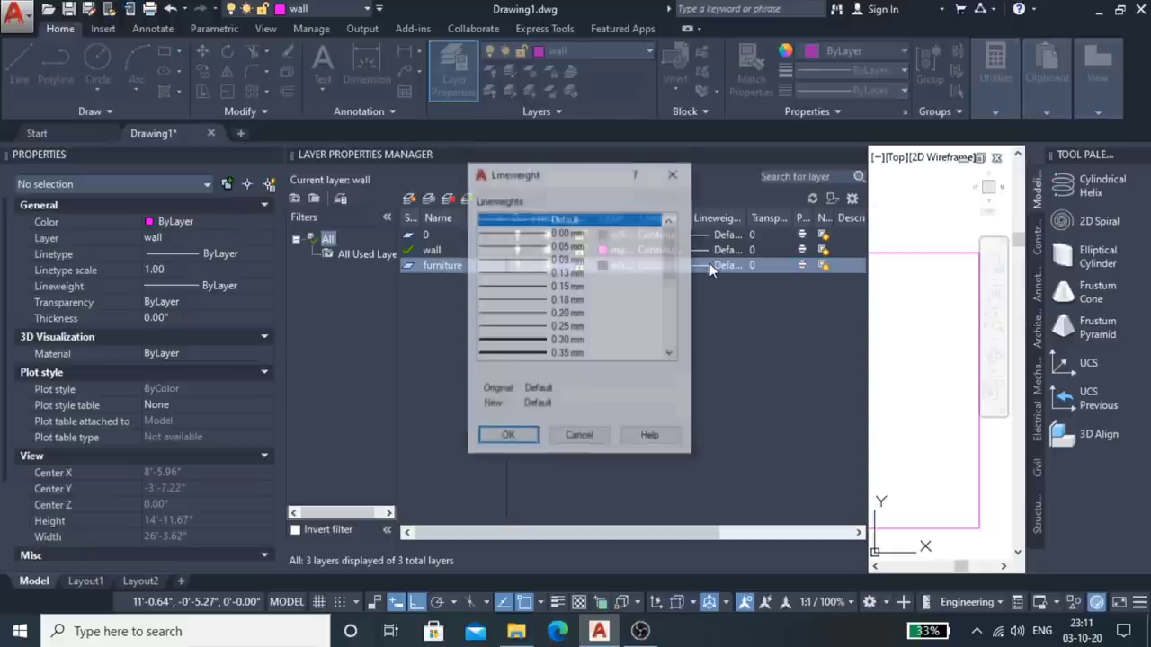
scroll(580, 324, "down", 2)
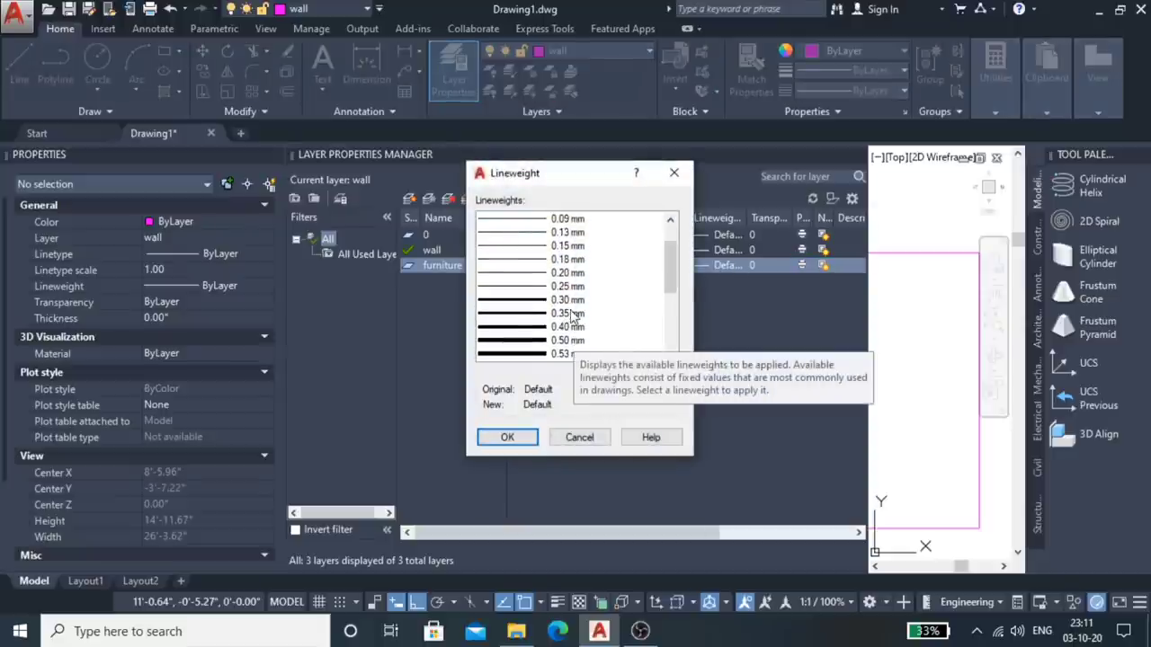
left_click(573, 315)
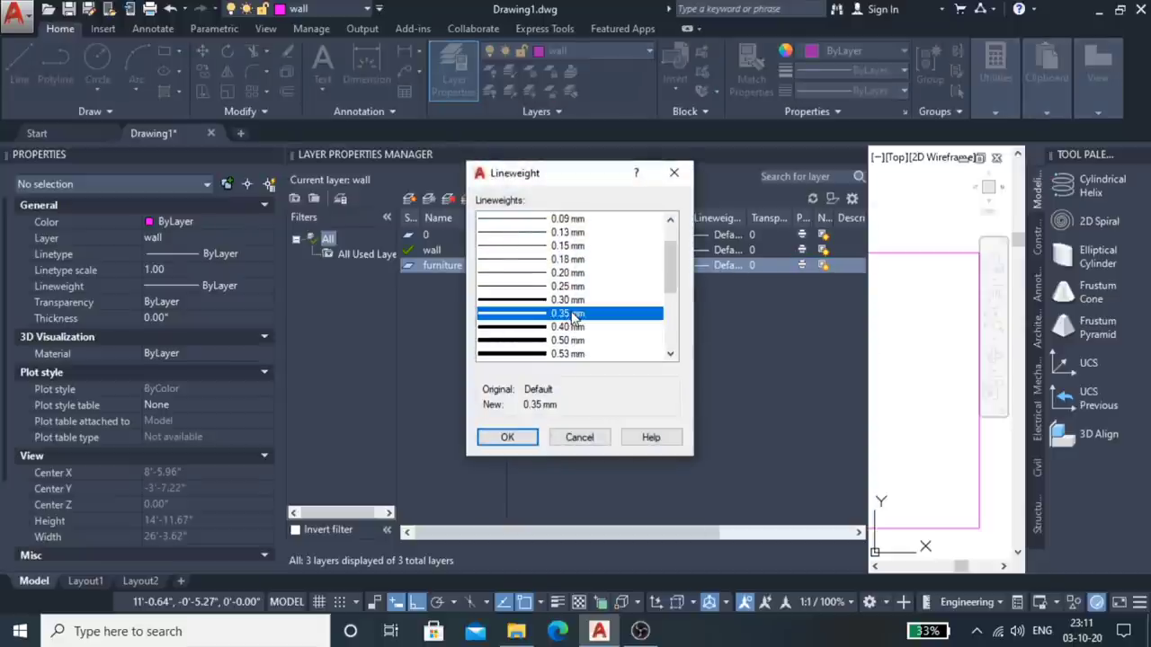
left_click(510, 437)
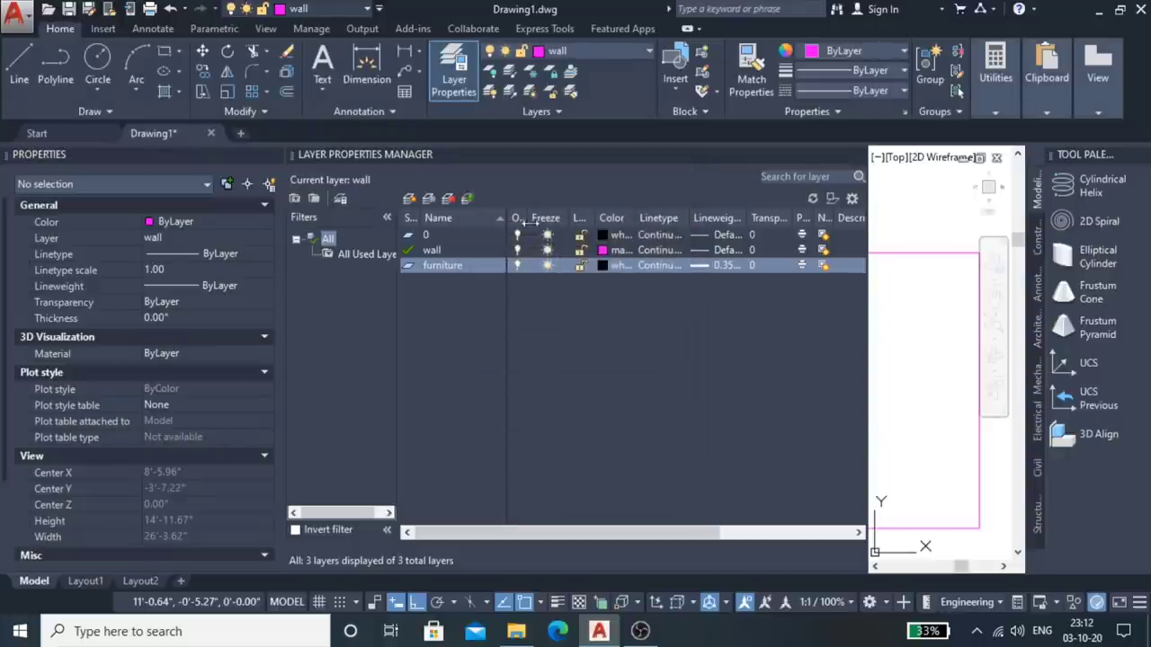
double_click(457, 261)
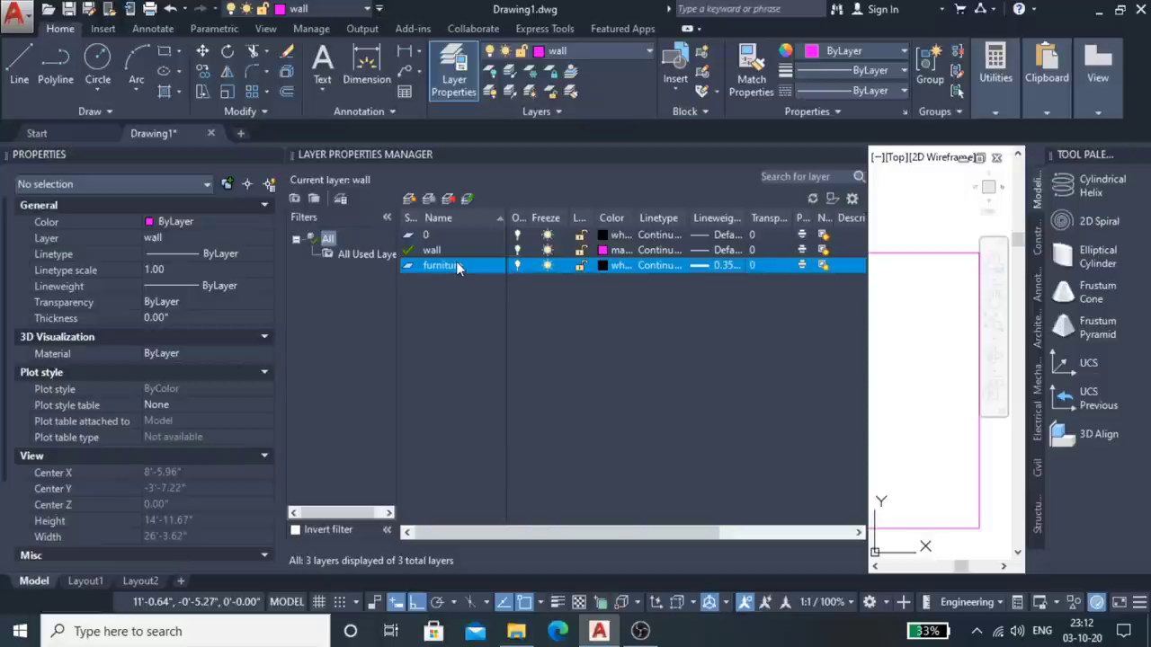
Step: Move the vertical divider line onto the furniture layer
left_click(855, 155)
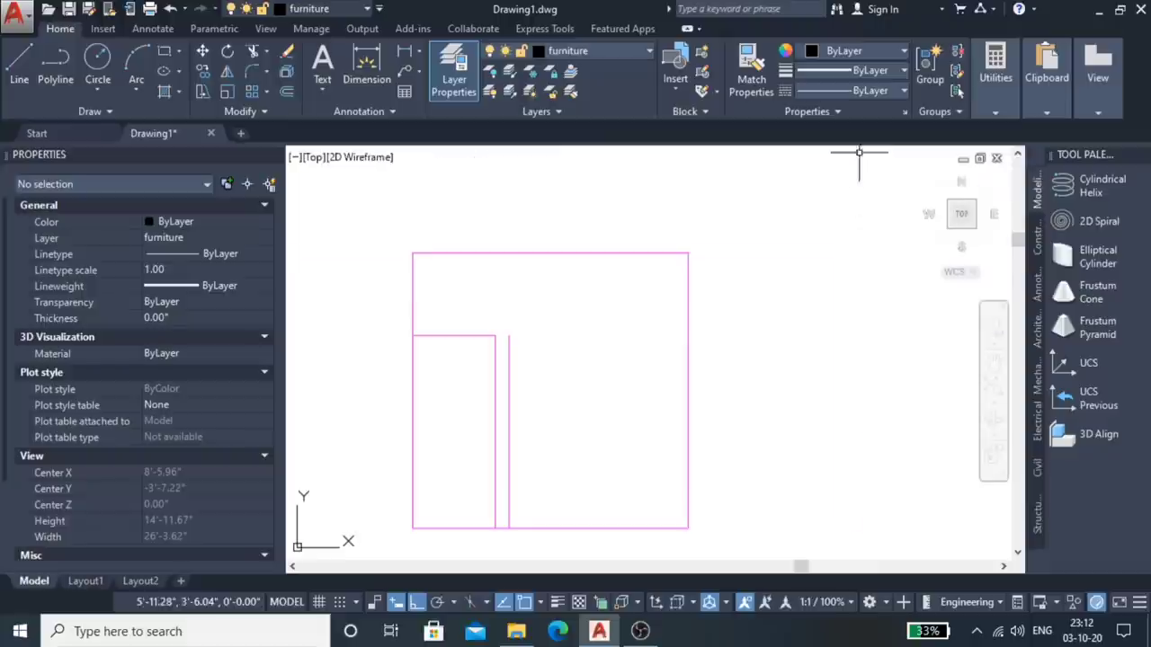
left_click(512, 414)
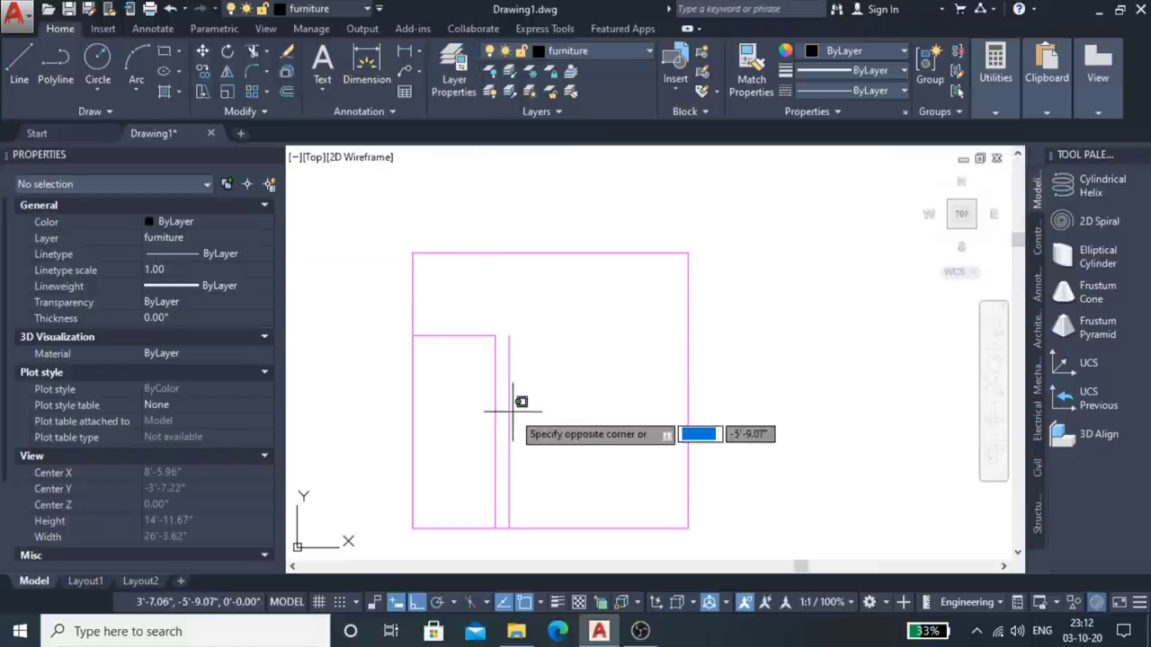
left_click(490, 420)
left_click(603, 47)
left_click(608, 96)
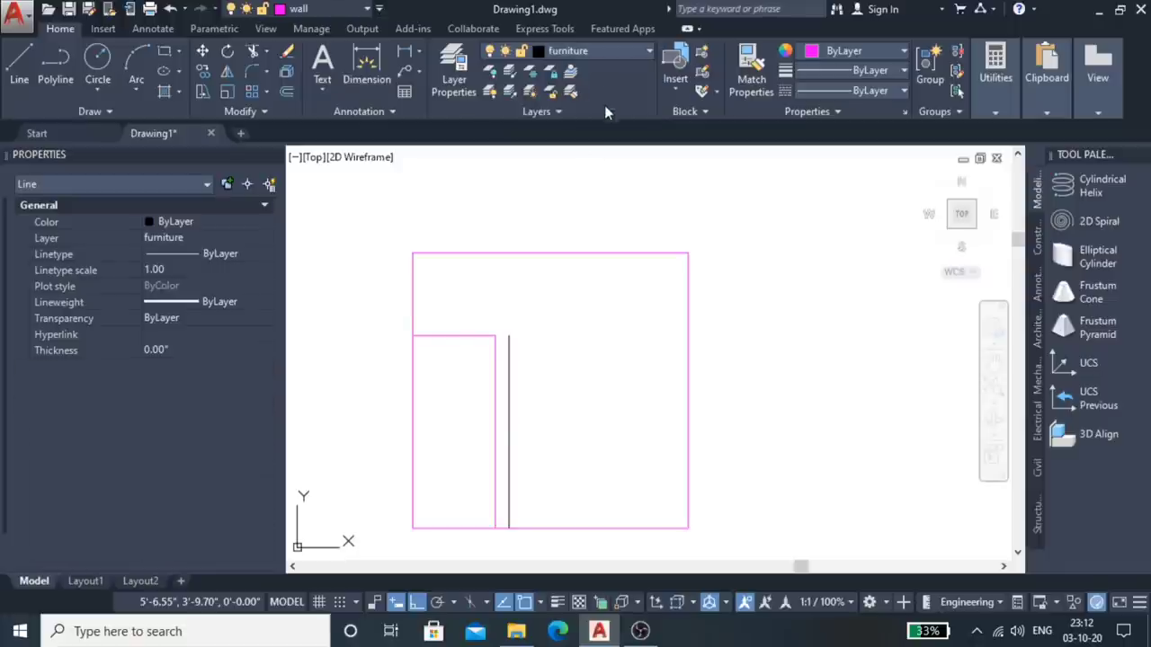
key("Escape")
scroll(530, 341, "up", 4)
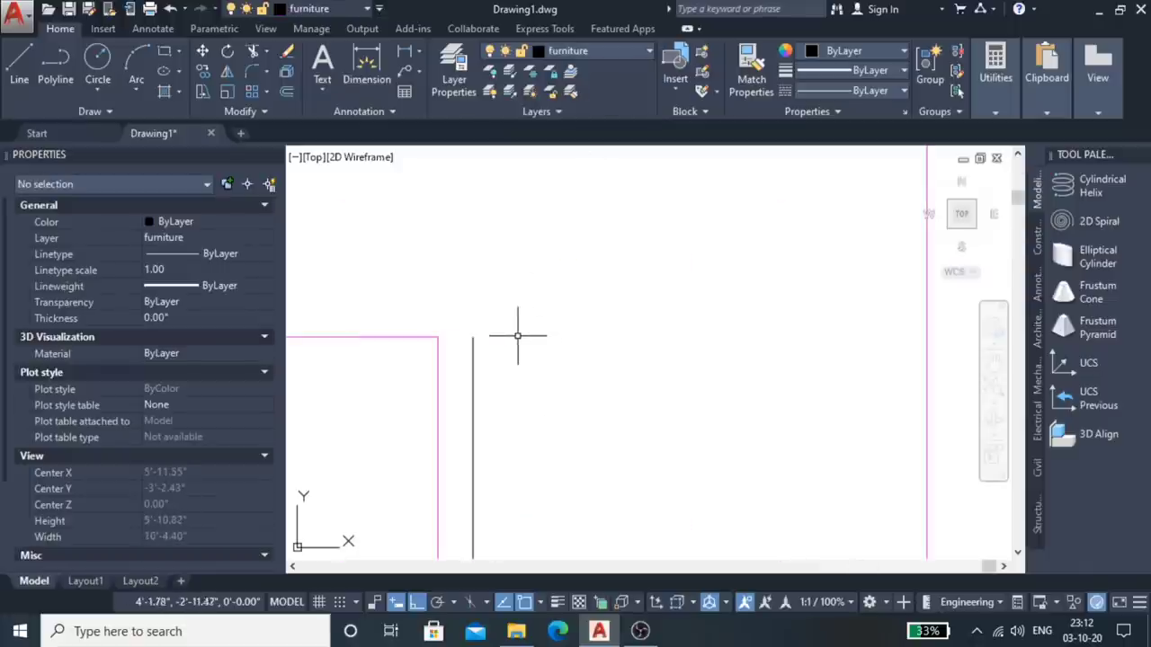
scroll(529, 302, "down", 2)
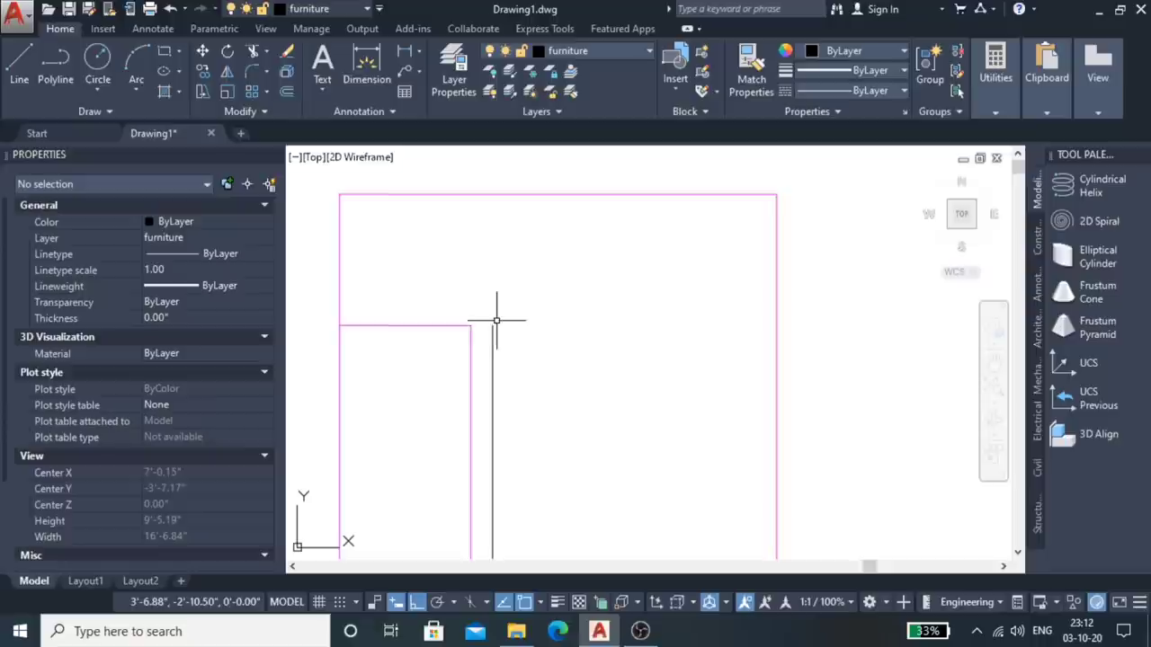
scroll(496, 320, "down", 2)
Step: Draw lines from the divider's top across, down and back, forming a 6'-6" by 7' rectangle
key("Return")
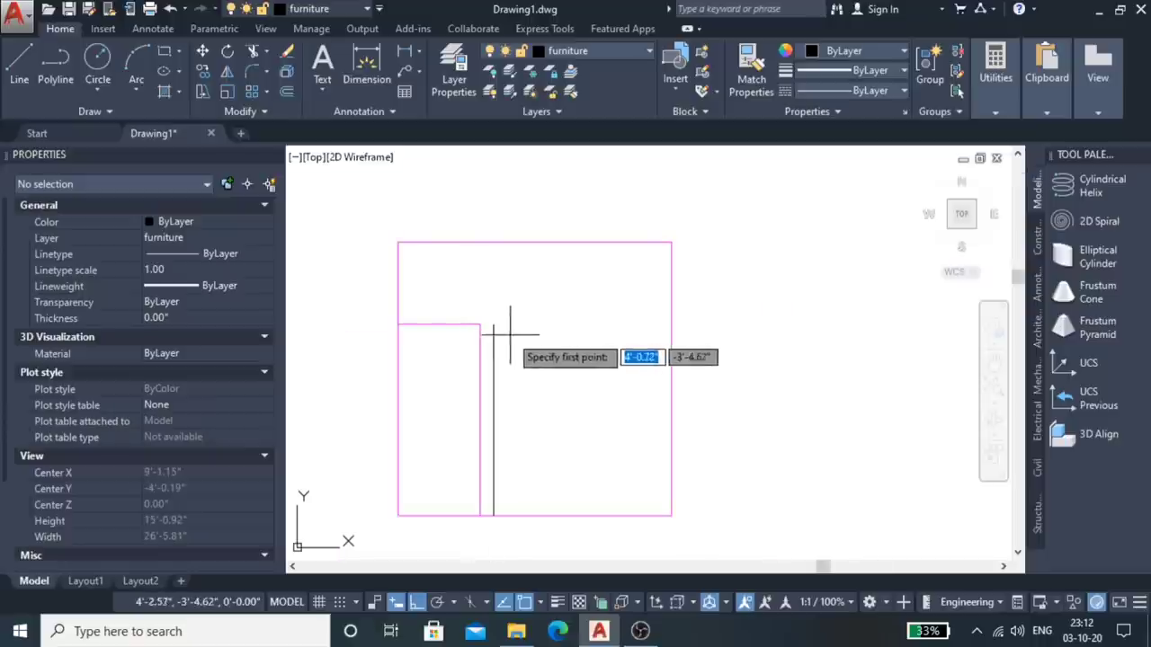
left_click(493, 323)
left_click(670, 324)
left_click(670, 515)
left_click(493, 515)
key("Return")
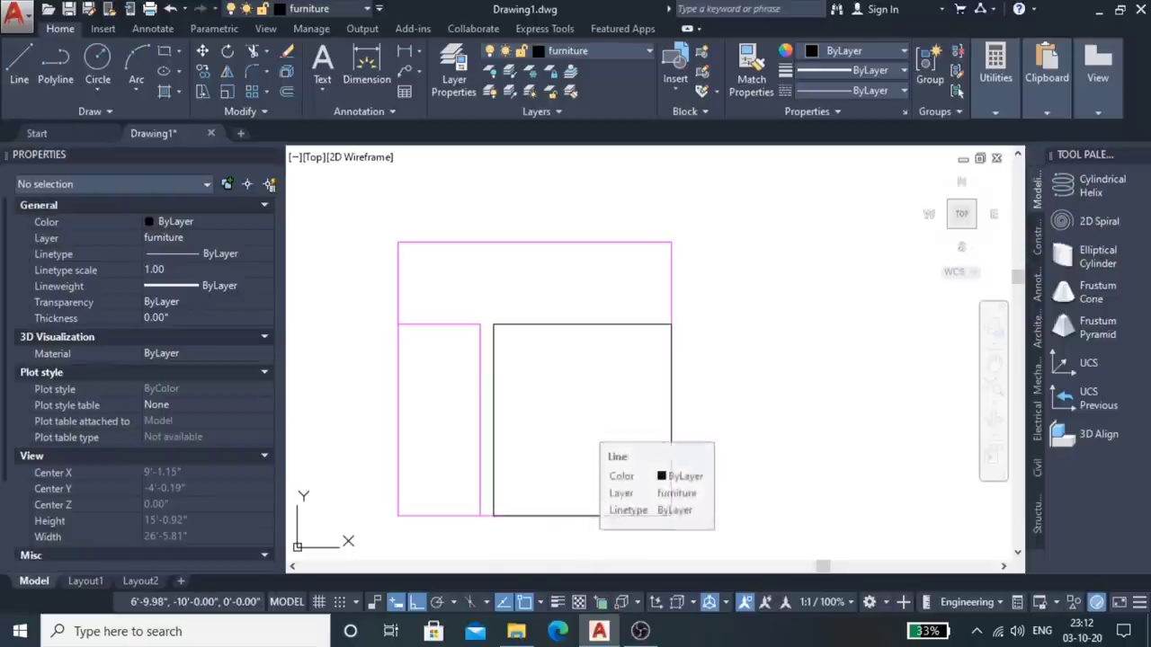
left_click(585, 515)
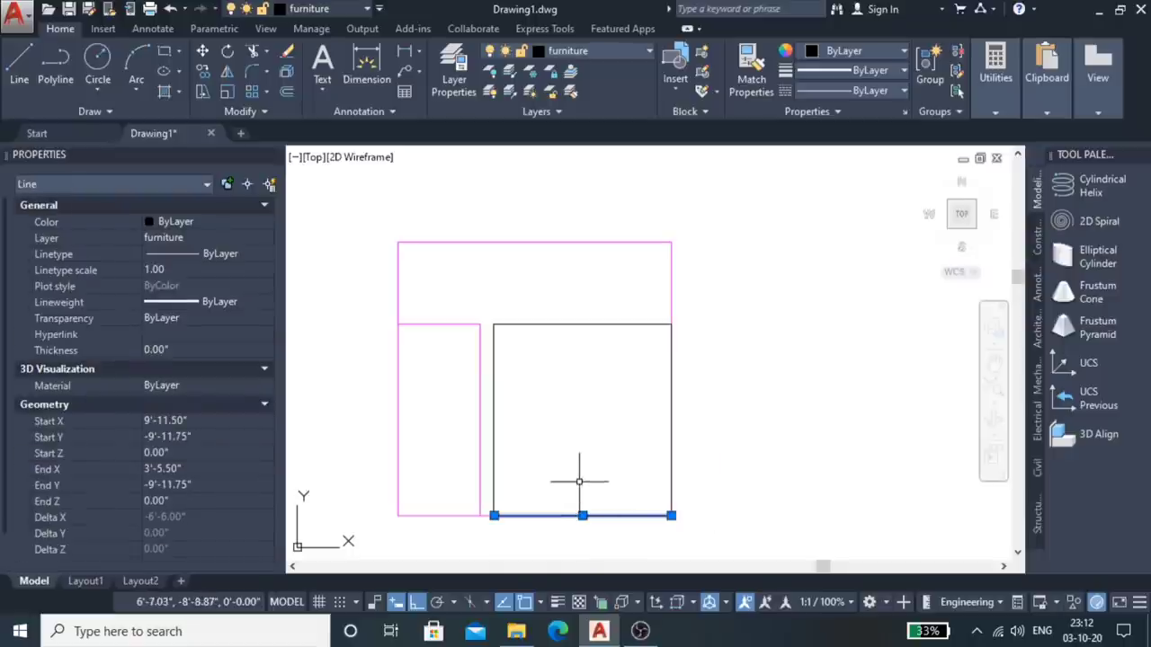
type("O")
Step: Offset the rectangle's bottom edge 3 inches upward
key("Return")
type("3'")
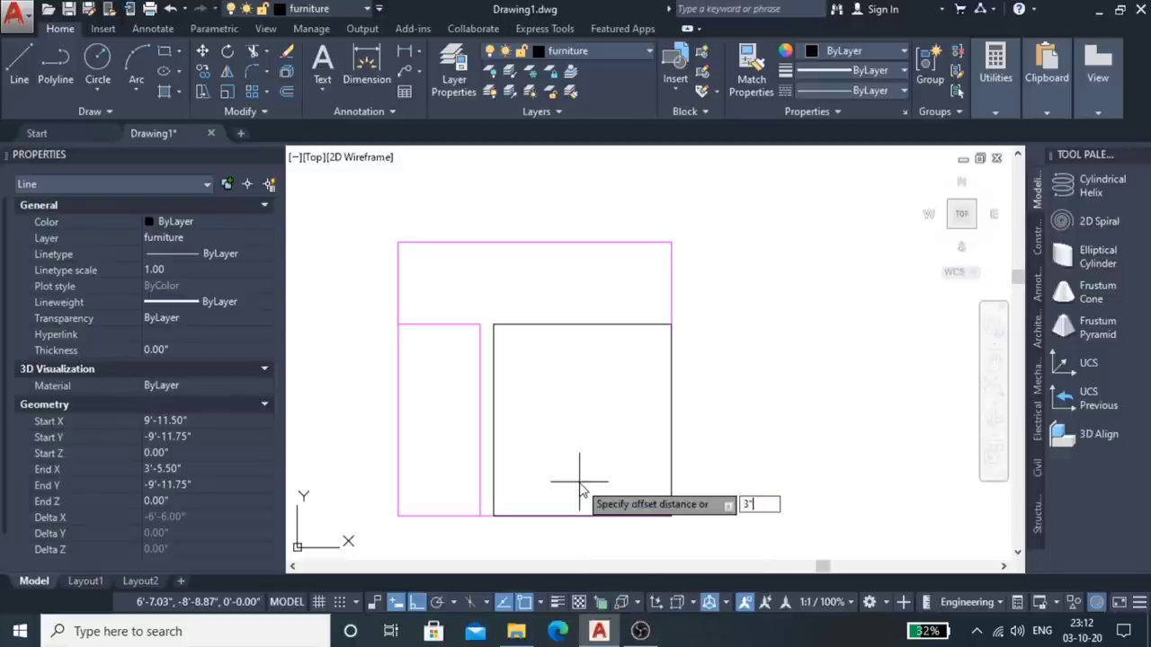
key("Return")
left_click(579, 488)
scroll(576, 493, "up", 2)
scroll(568, 496, "up", 2)
key("Escape")
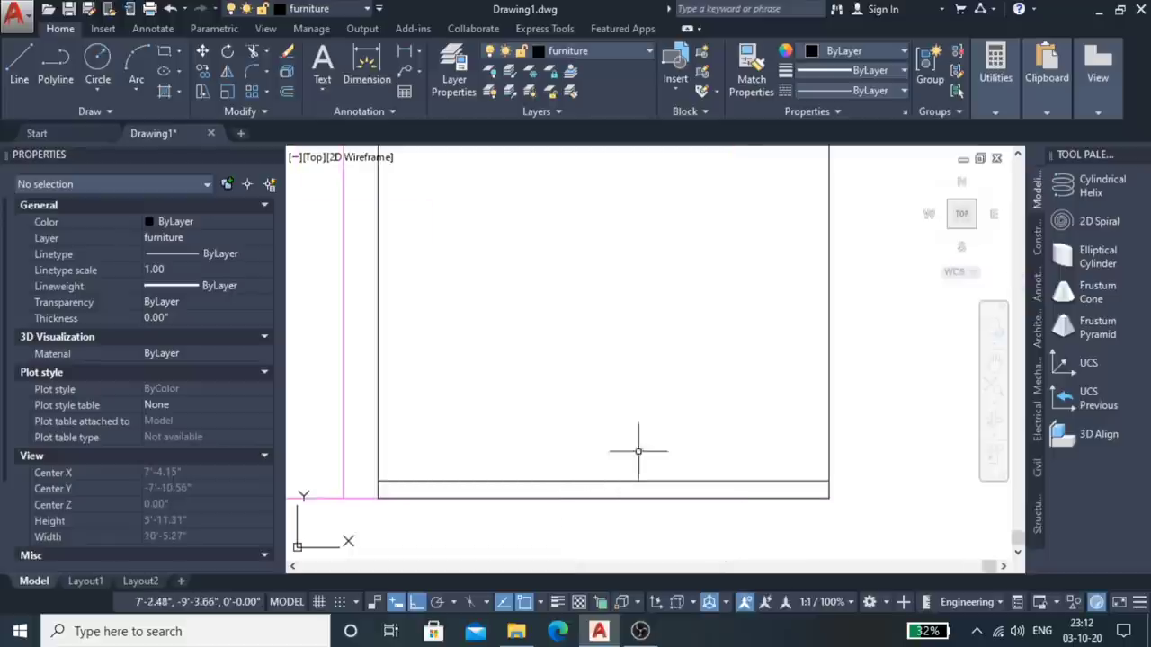
Step: Offset the rectangle's left edge 3 inches inward
scroll(643, 444, "down", 1)
scroll(478, 470, "up", 2)
scroll(474, 470, "up", 1)
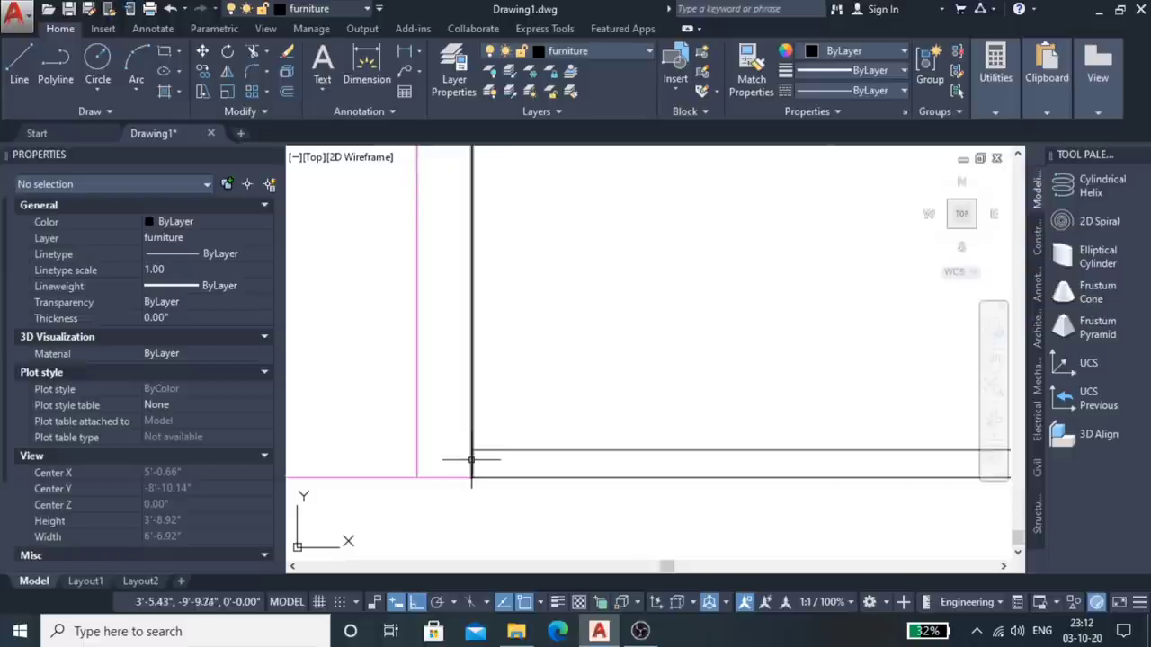
left_click(472, 462)
scroll(536, 472, "down", 2)
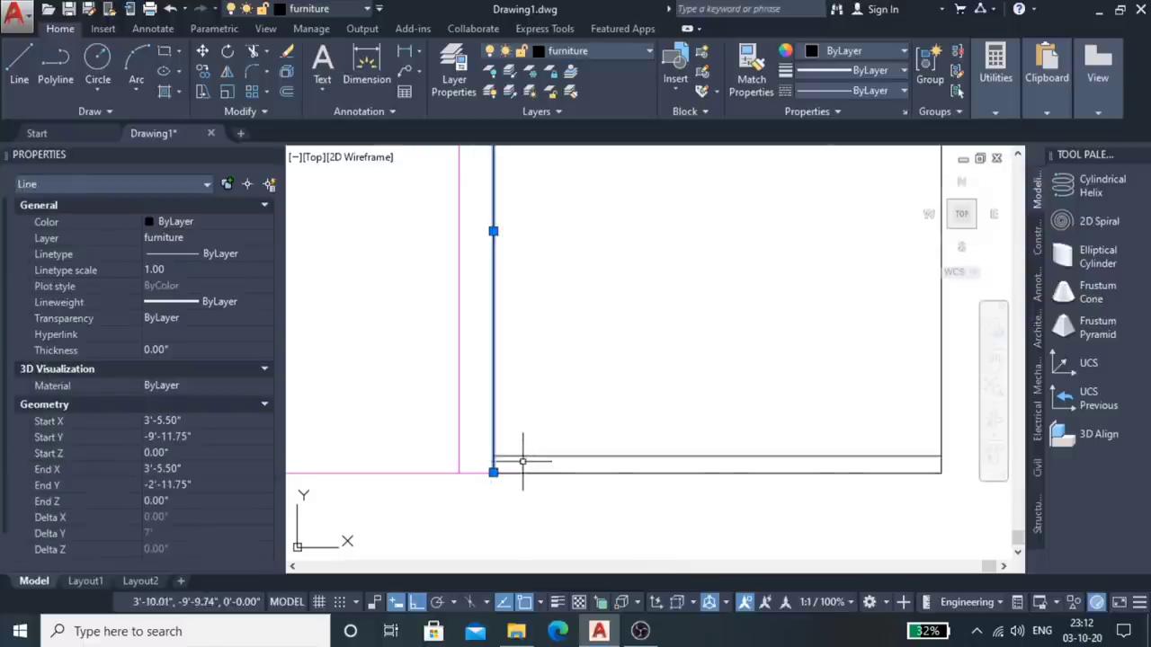
type("o")
key("Return")
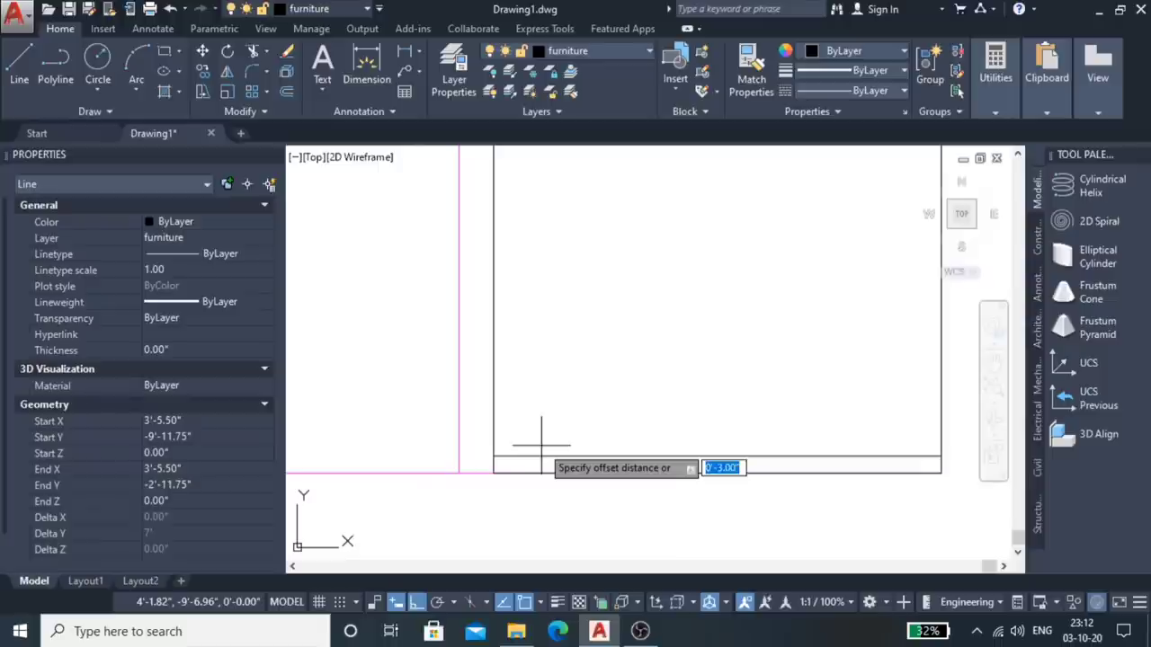
type("3")
key("Return")
left_click(492, 445)
left_click(545, 405)
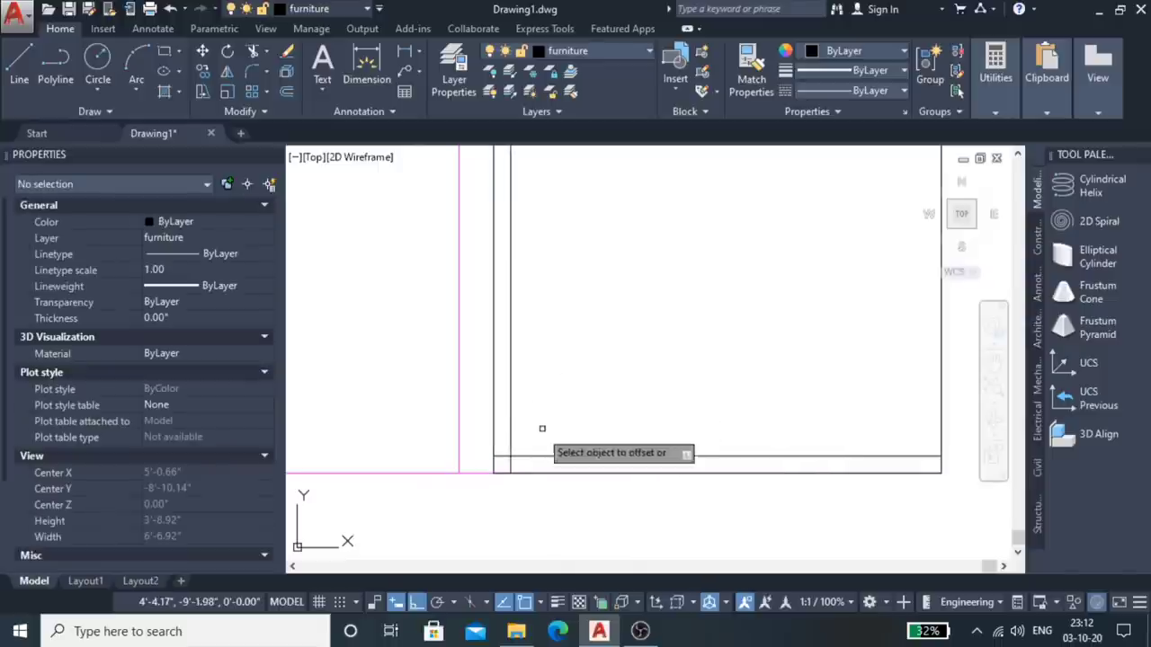
scroll(509, 465, "up", 4)
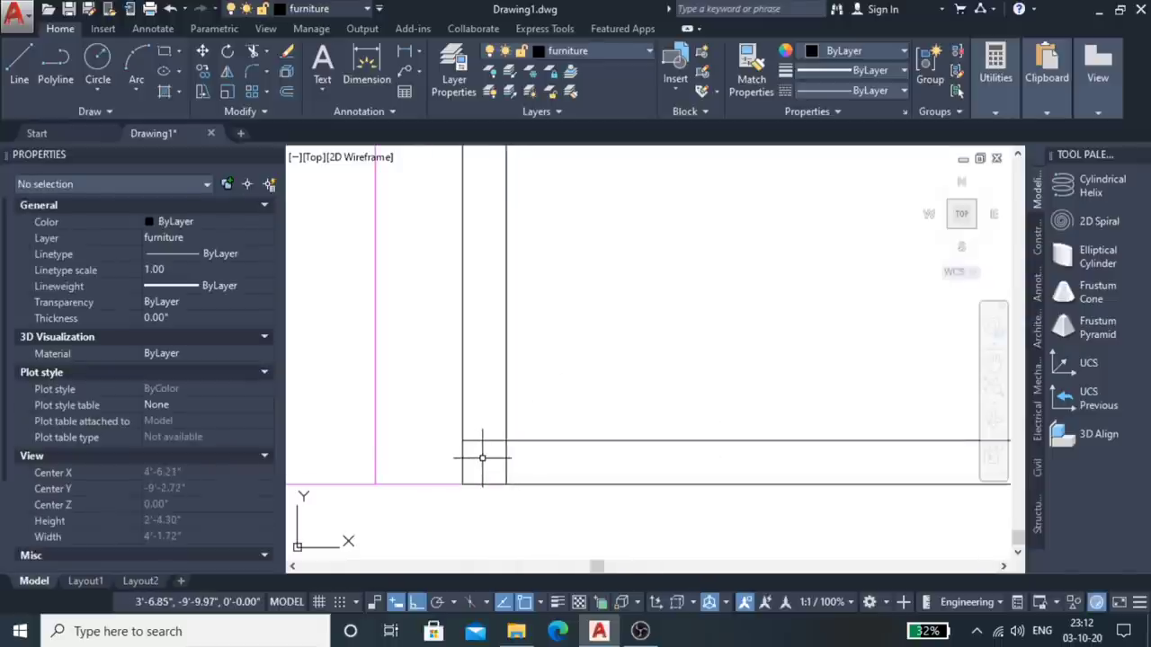
Step: Trim the new vertical line above the bottom strip, leaving a short 3-inch end piece
type("tr")
key("Return")
left_click(483, 441)
key("Return")
left_click_drag(544, 397, 495, 414)
left_click_drag(441, 466, 461, 461)
scroll(494, 459, "down", 2)
key("Return")
scroll(410, 465, "down", 3)
scroll(459, 459, "up", 3)
scroll(419, 462, "up", 6)
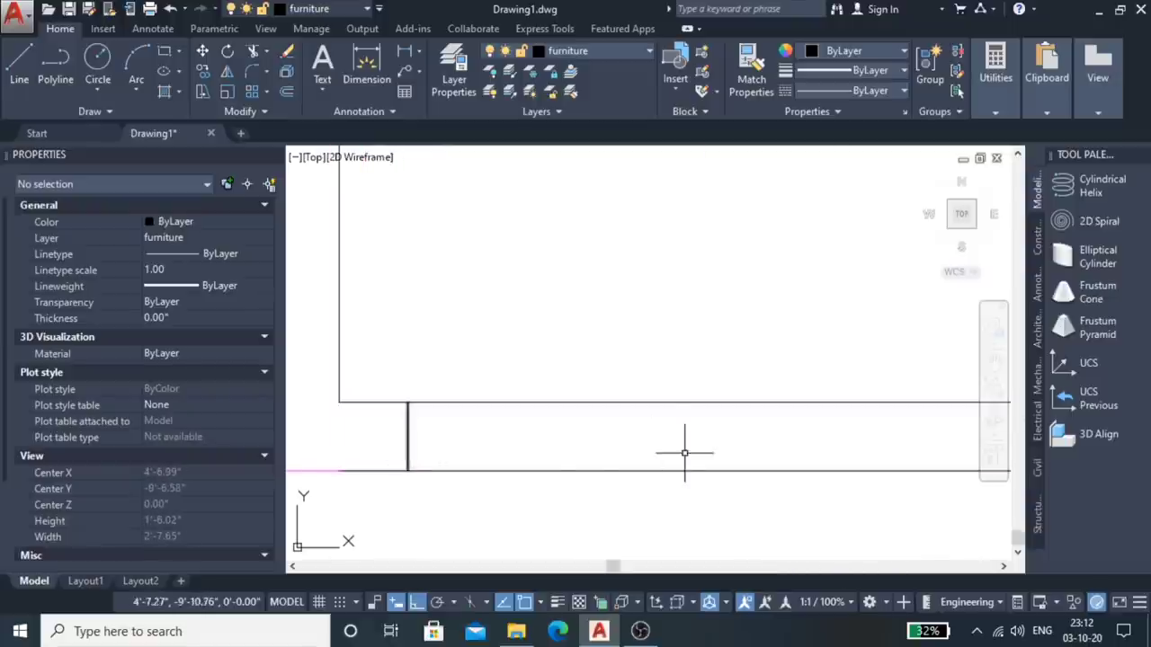
scroll(551, 462, "down", 4)
left_click(494, 451)
scroll(480, 551, "down", 4)
scroll(538, 423, "down", 2)
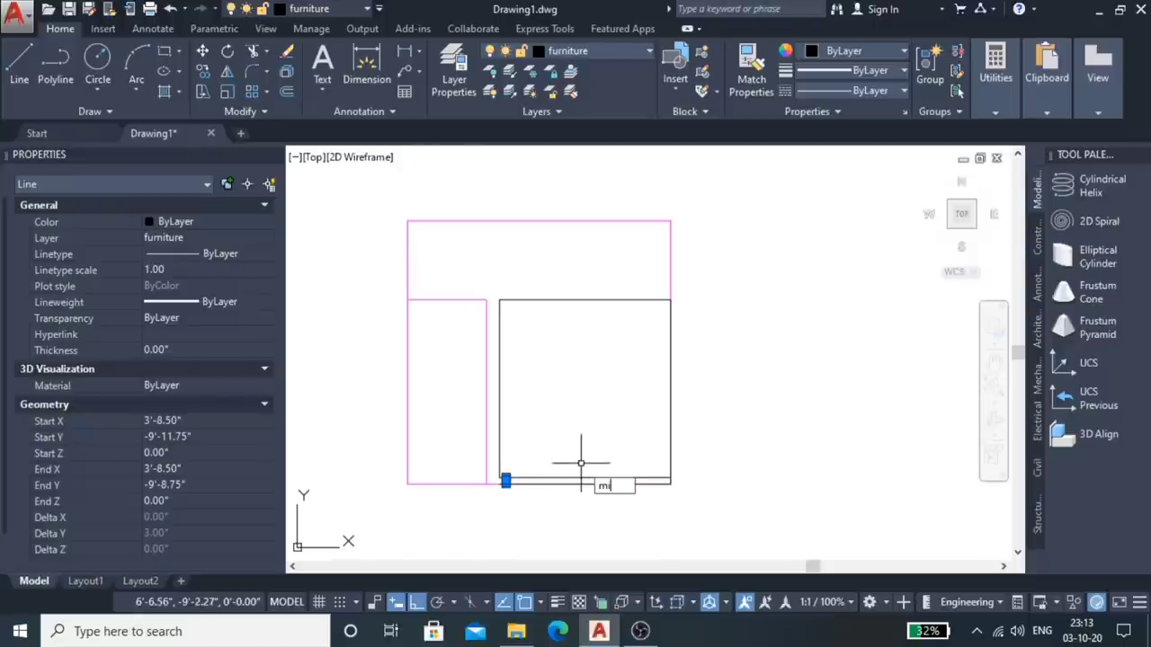
Step: Mirror the short end piece about the bottom midpoint, keeping the original, then open Windows search
key("Return")
scroll(579, 476, "up", 4)
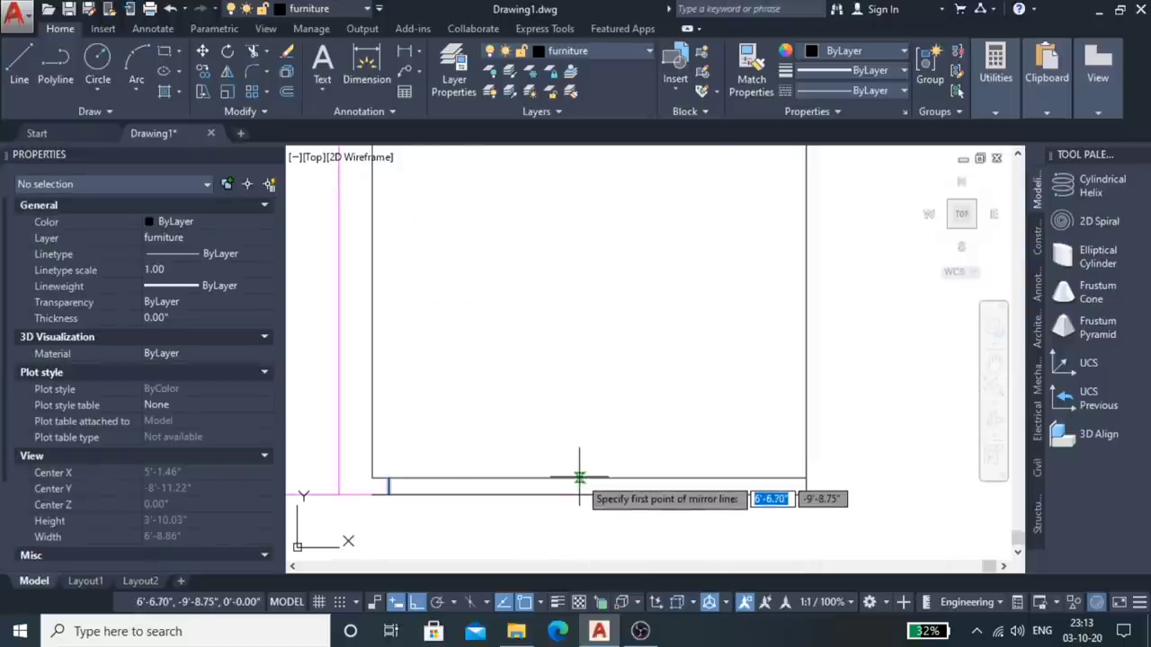
left_click(579, 476)
left_click(589, 352)
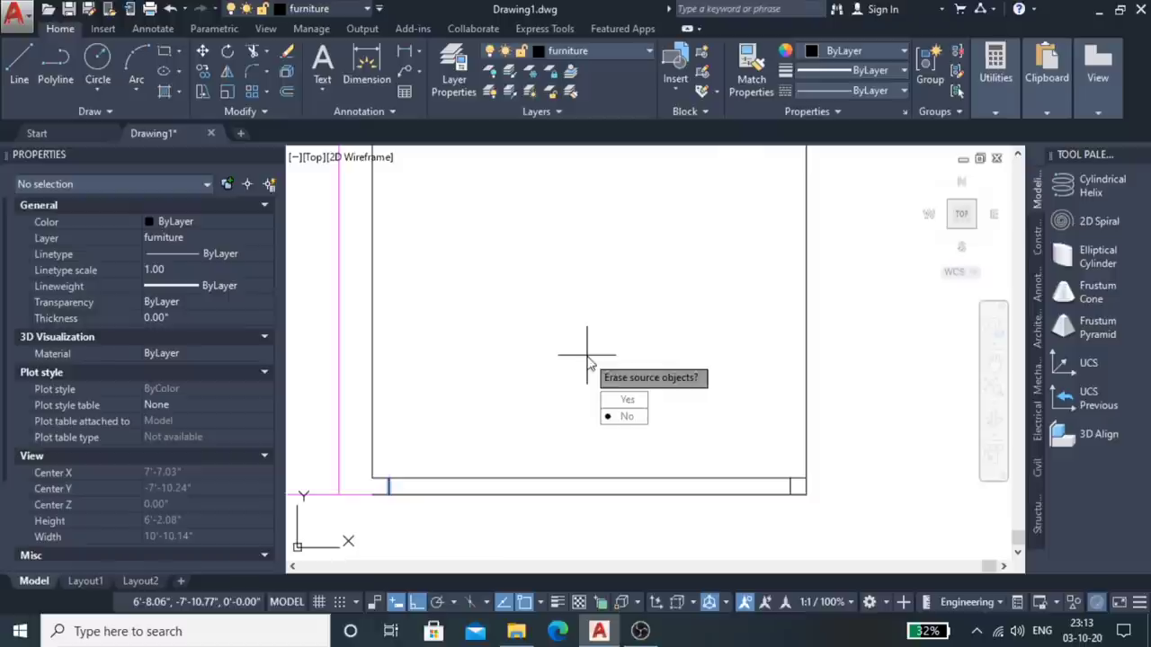
left_click(628, 419)
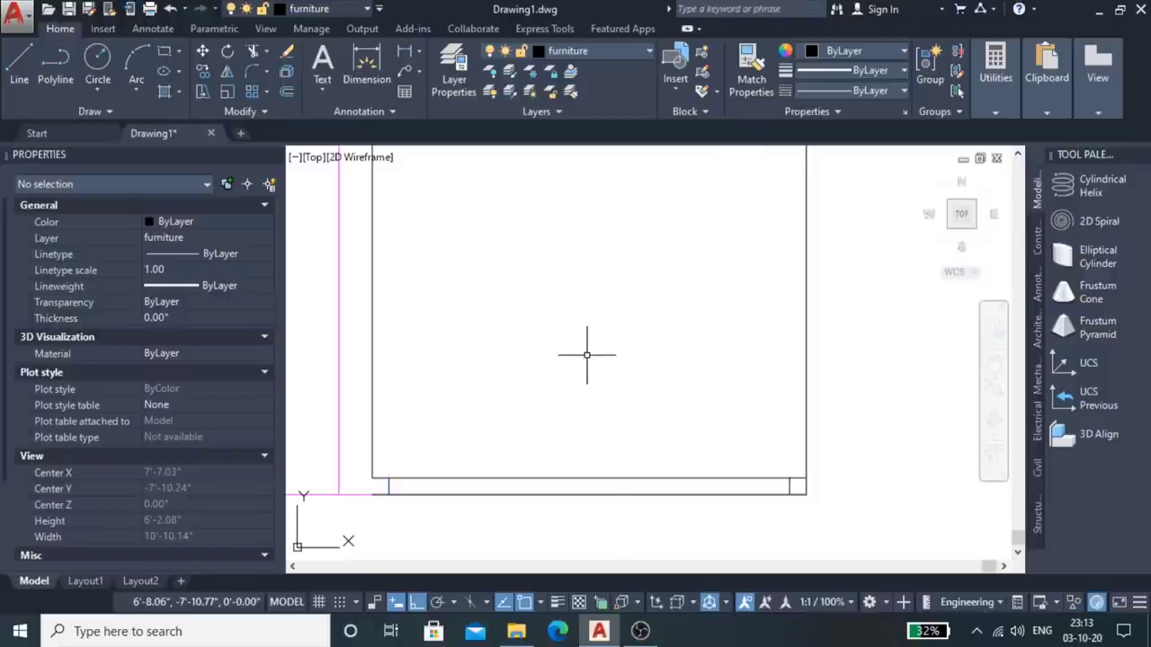
scroll(589, 386, "down", 4)
scroll(683, 438, "up", 4)
scroll(731, 446, "down", 2)
scroll(517, 418, "up", 3)
scroll(594, 440, "down", 3)
scroll(591, 430, "up", 2)
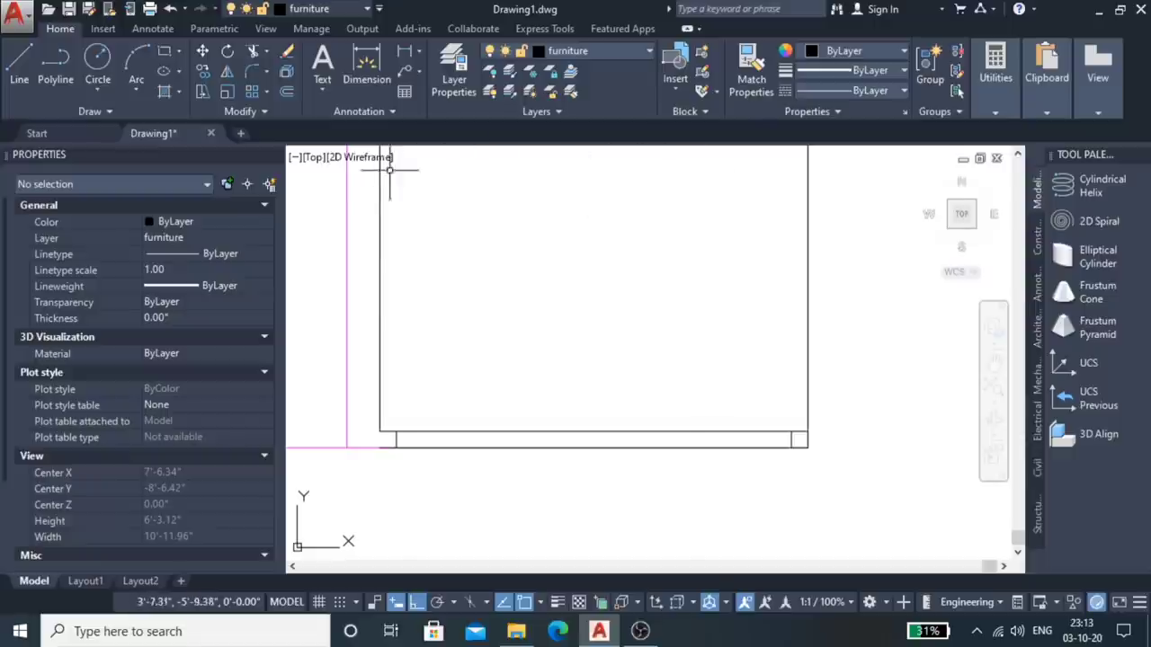
left_click(145, 637)
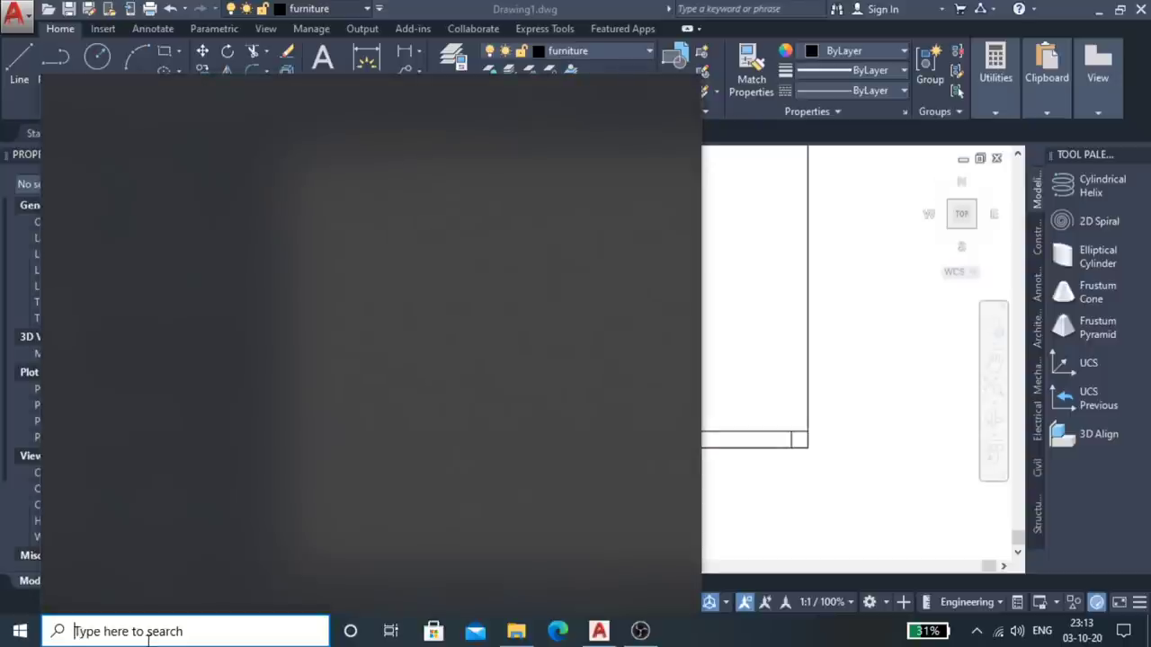
Step: Launch Calculator from a 'calc' search and set its Length converter to convert from Millimetres
type("ca")
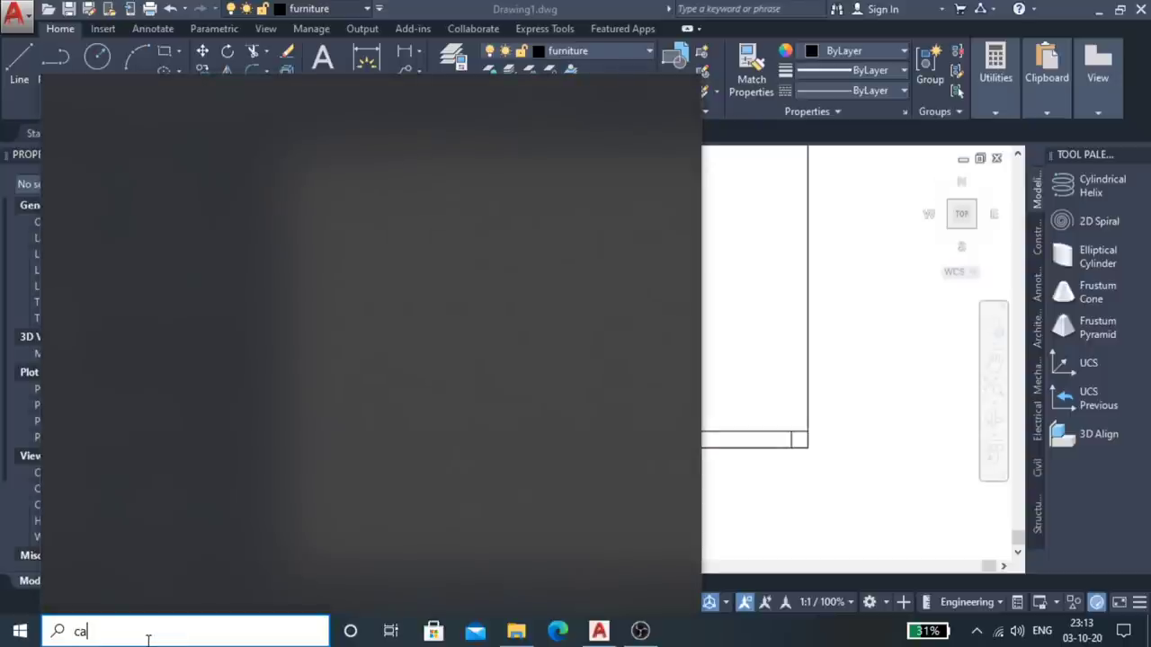
type("lc")
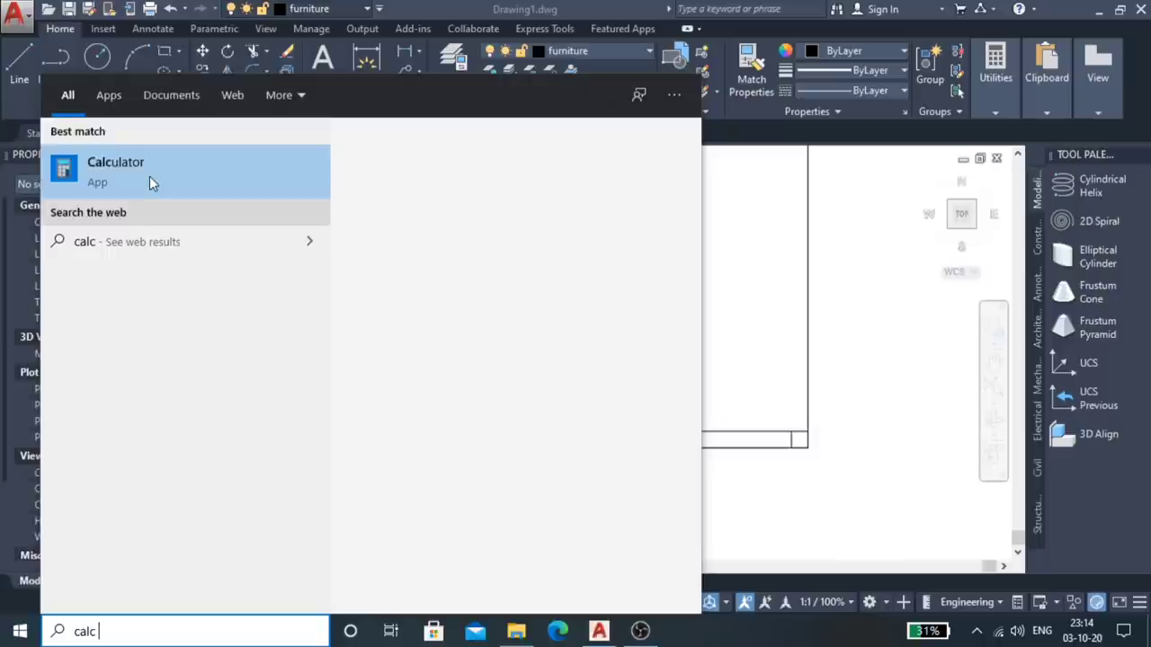
left_click(150, 177)
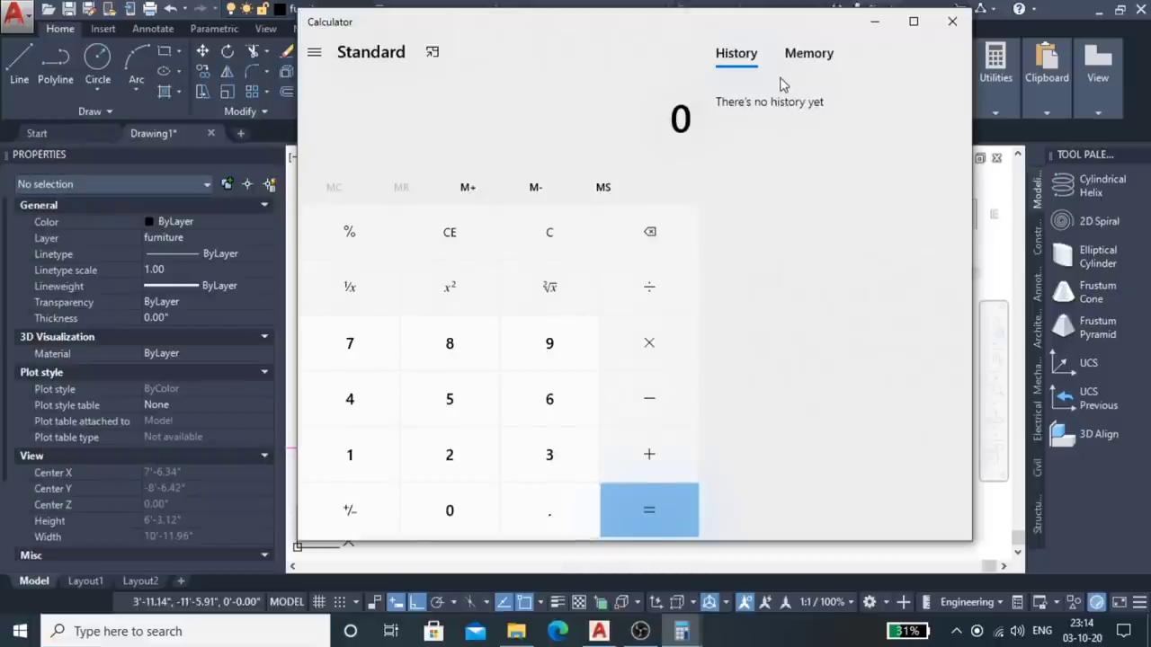
left_click(313, 52)
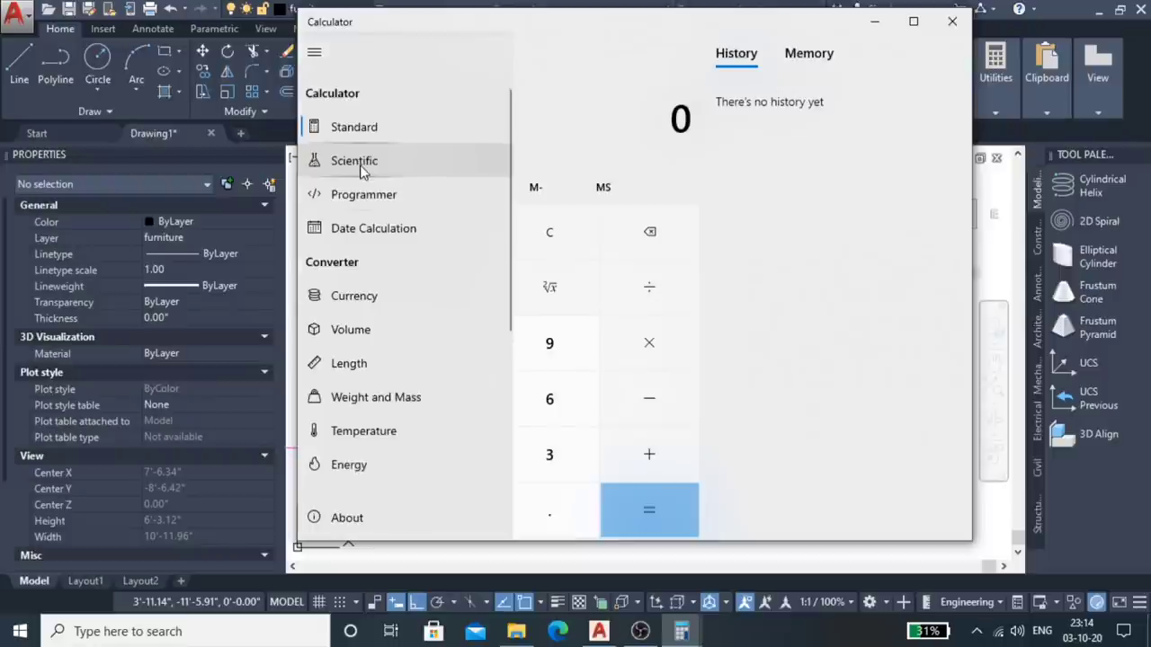
left_click(368, 364)
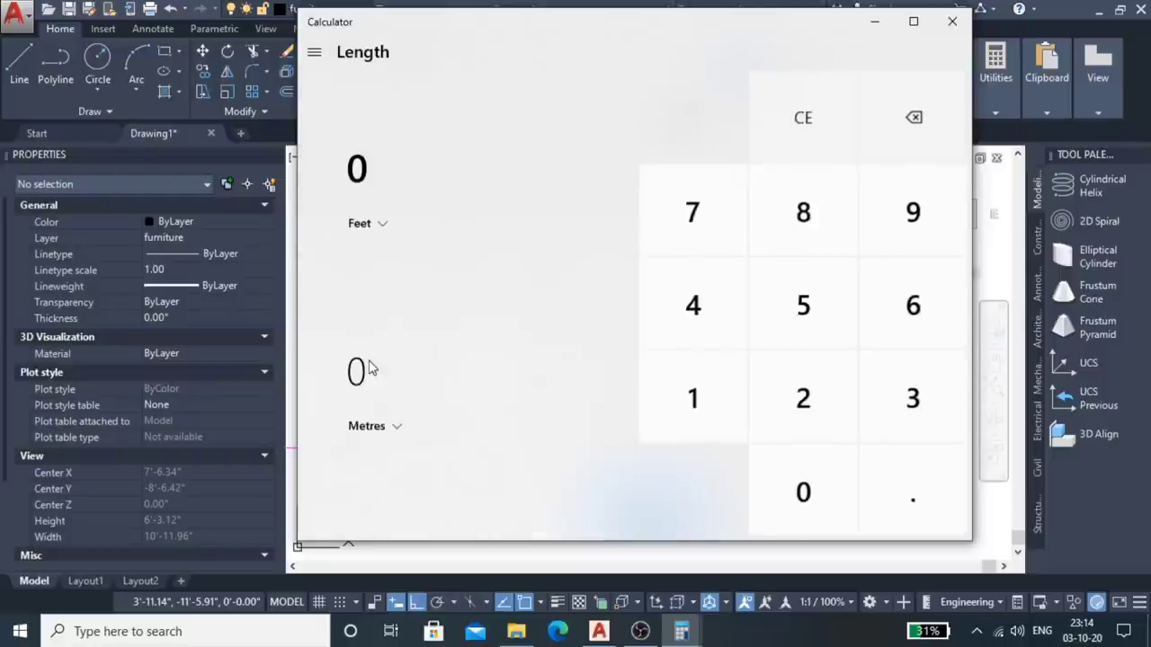
left_click(382, 228)
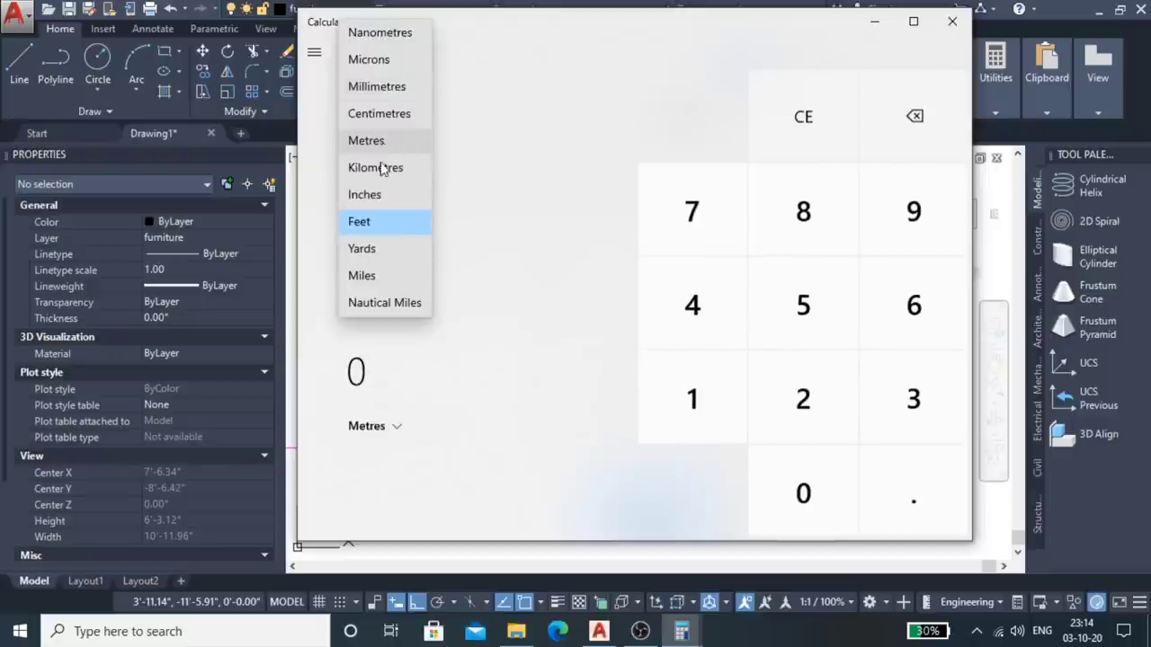
left_click(378, 195)
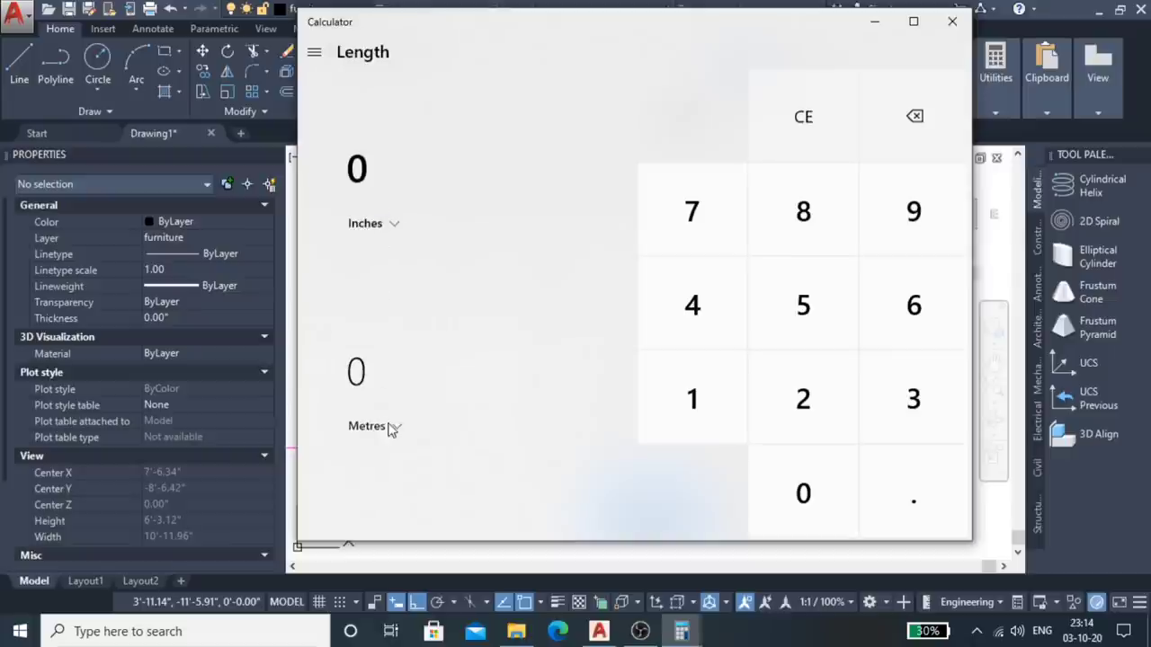
left_click(397, 428)
left_click(396, 236)
left_click(392, 223)
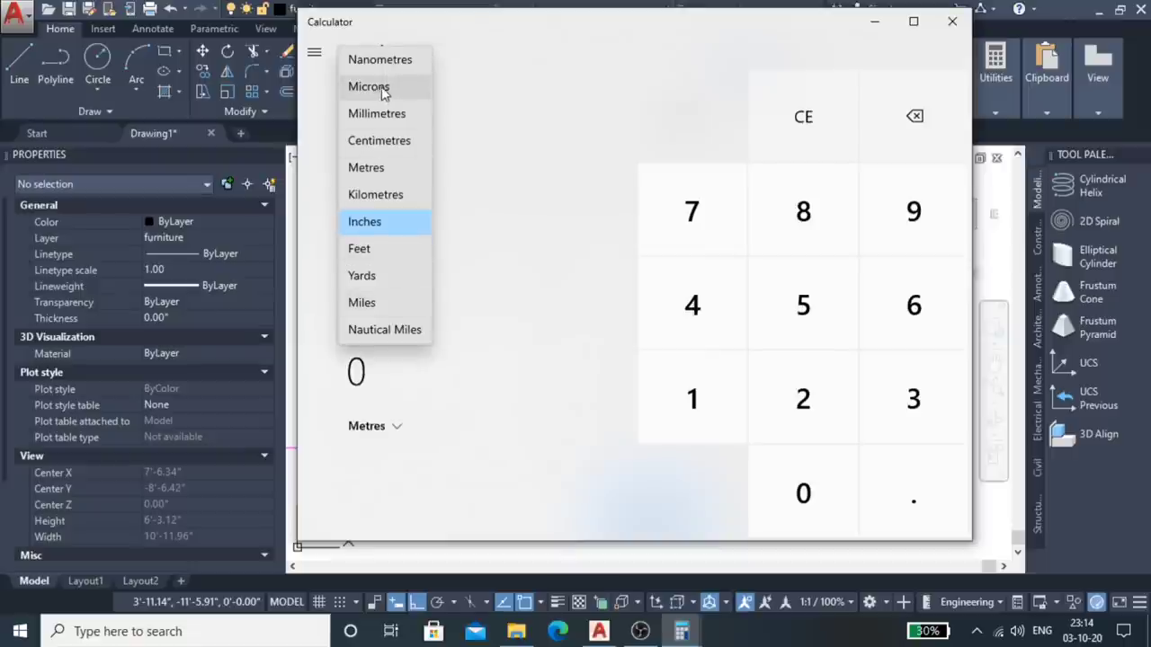
left_click(393, 113)
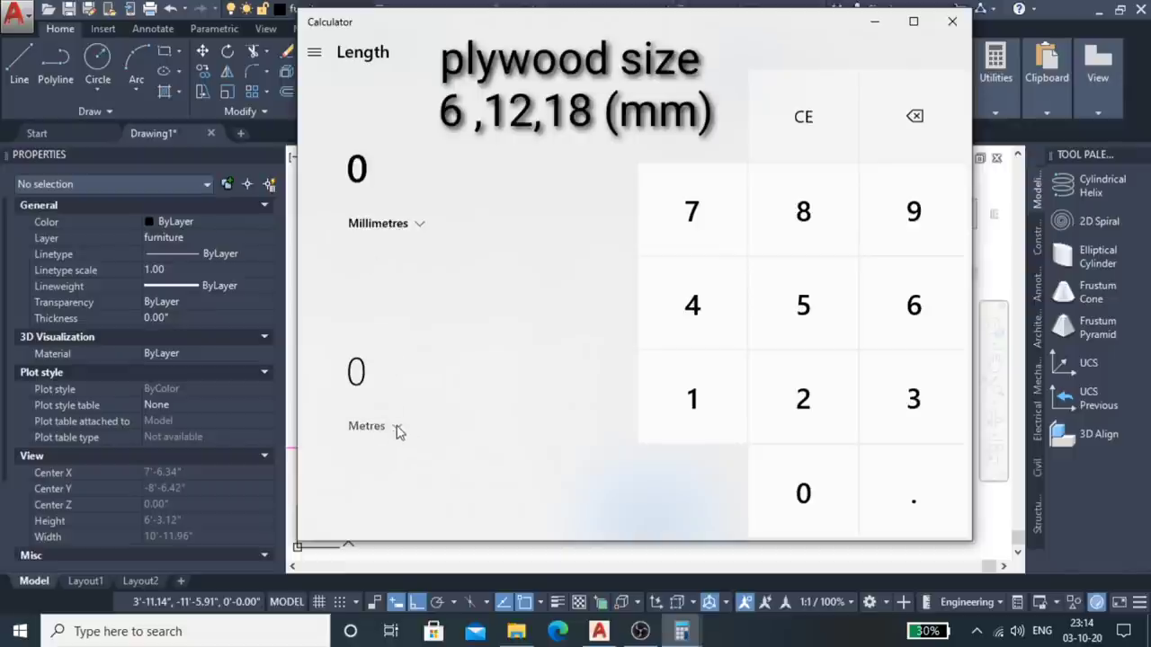
Step: Set the target unit to Inches and convert 6, 12 and 18 mm
left_click(398, 430)
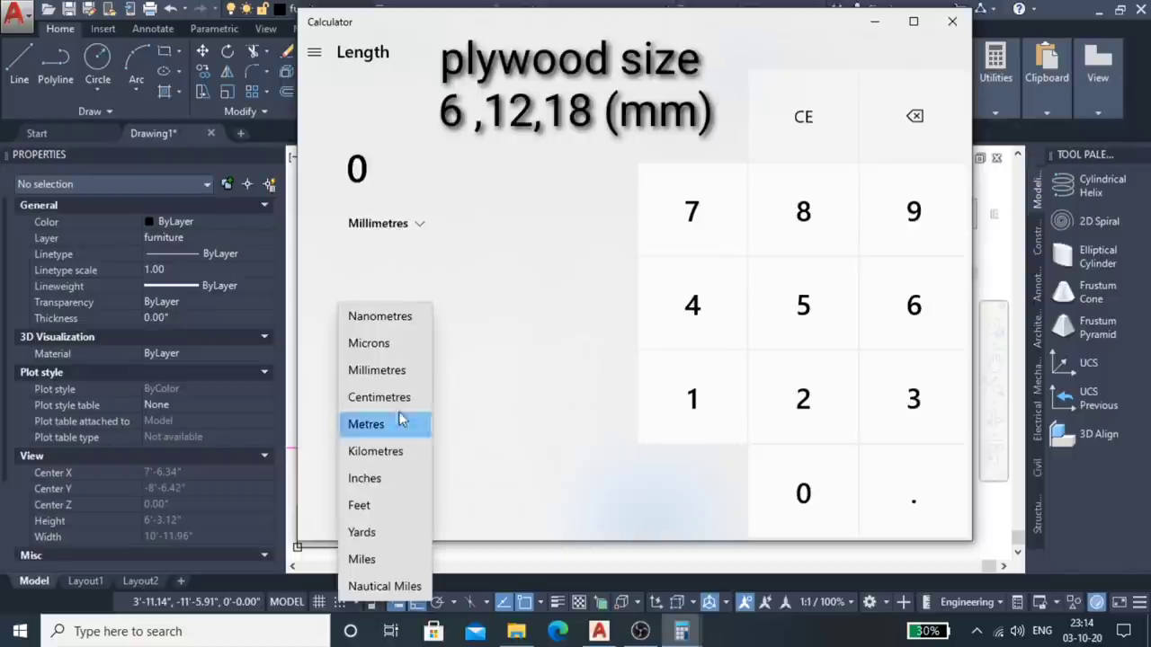
left_click(378, 485)
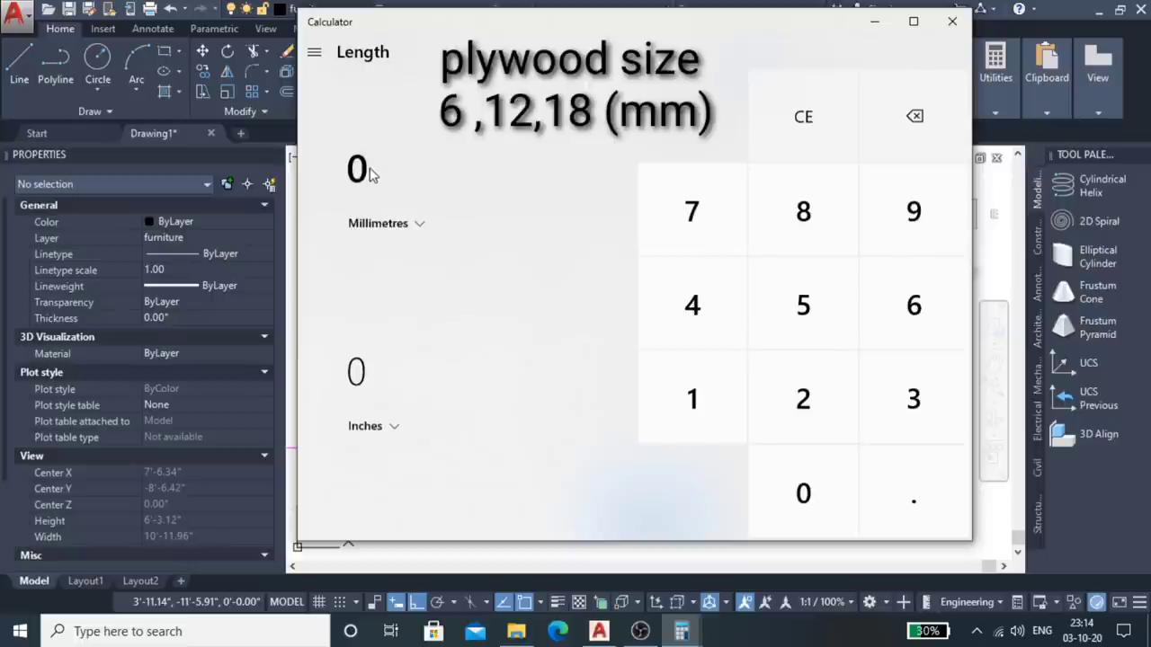
left_click(903, 306)
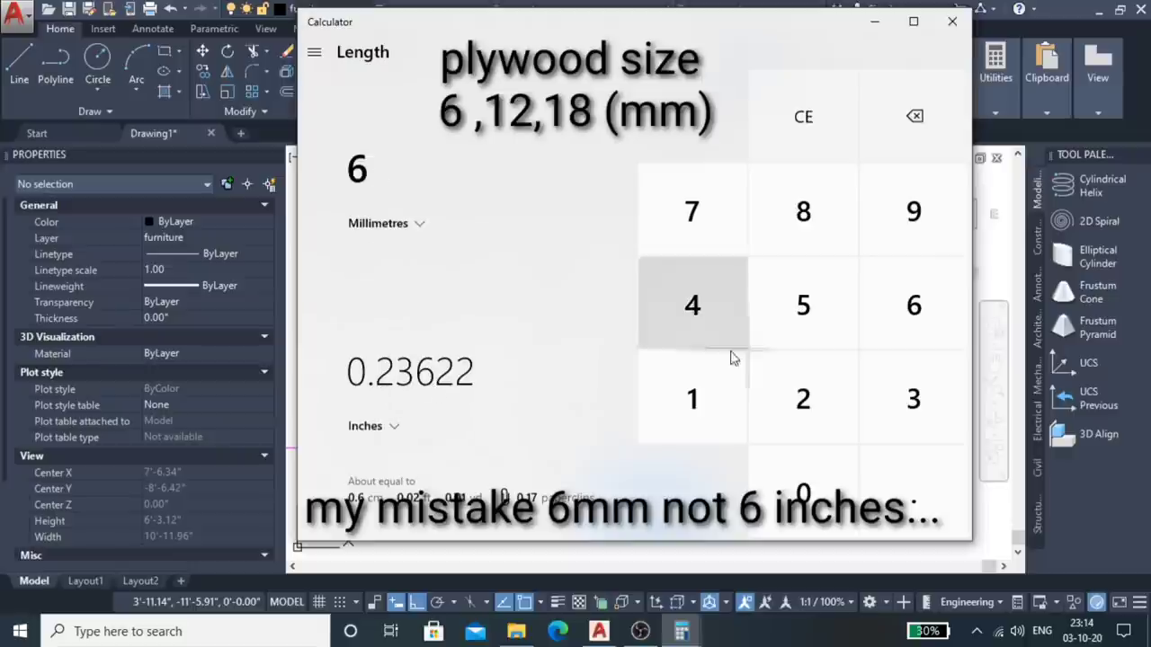
left_click(916, 117)
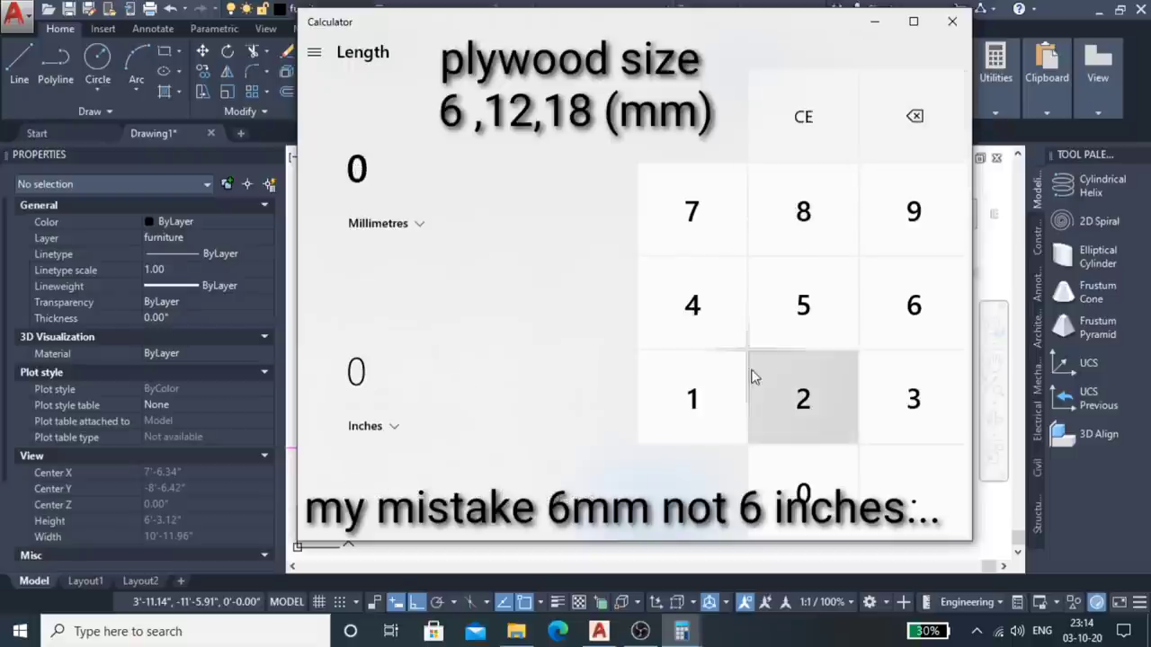
left_click(717, 390)
left_click(800, 397)
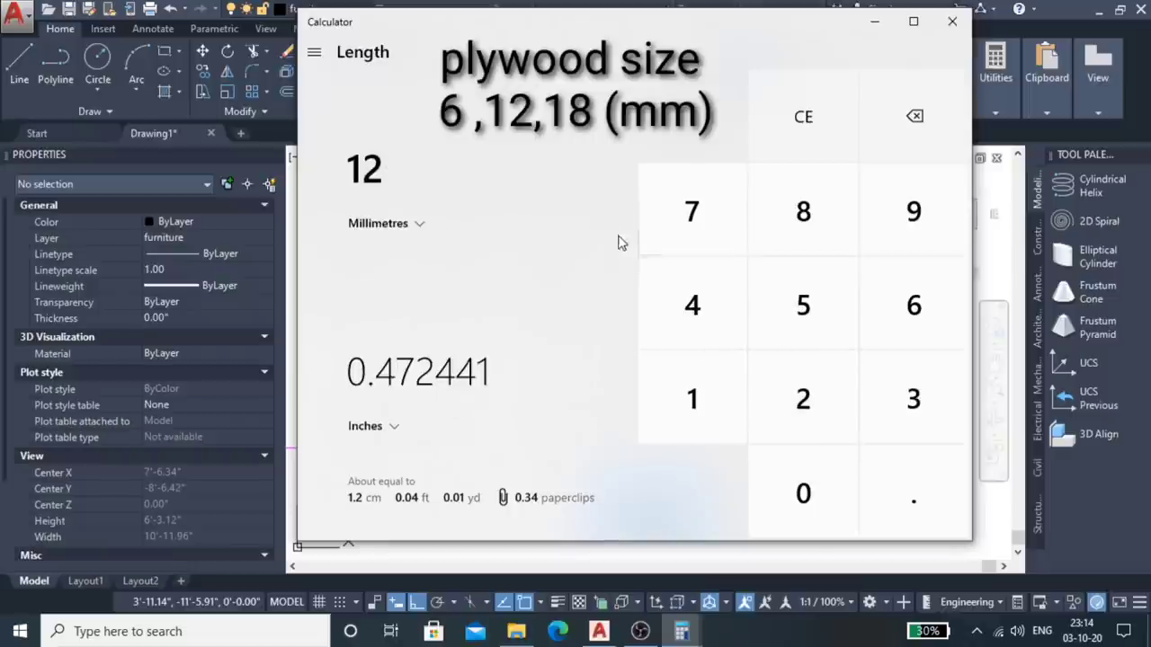
left_click(890, 117)
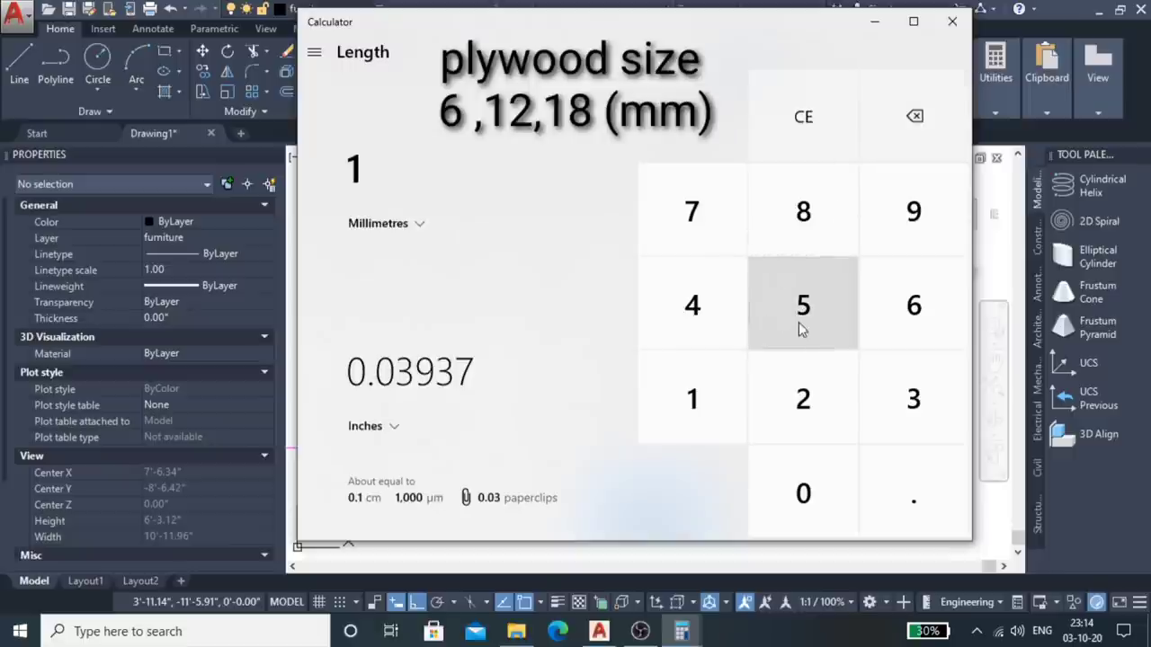
left_click(793, 220)
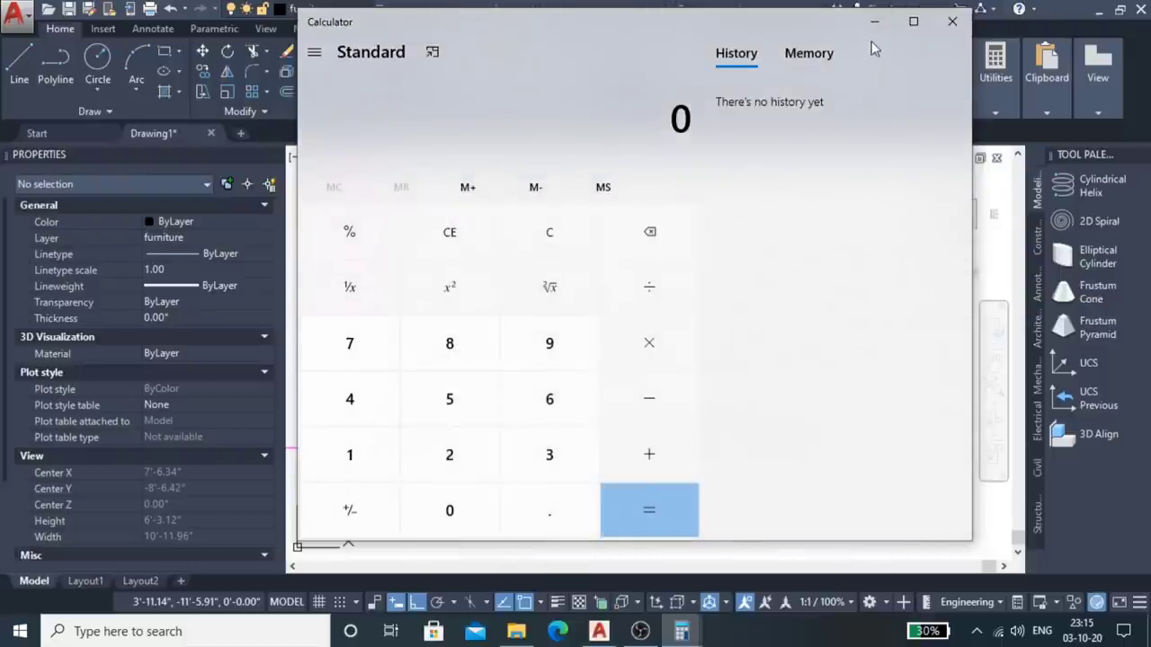
Step: Check the drawing, then convert 36 mm to 1.417323 inches and minimize Calculator
left_click(874, 22)
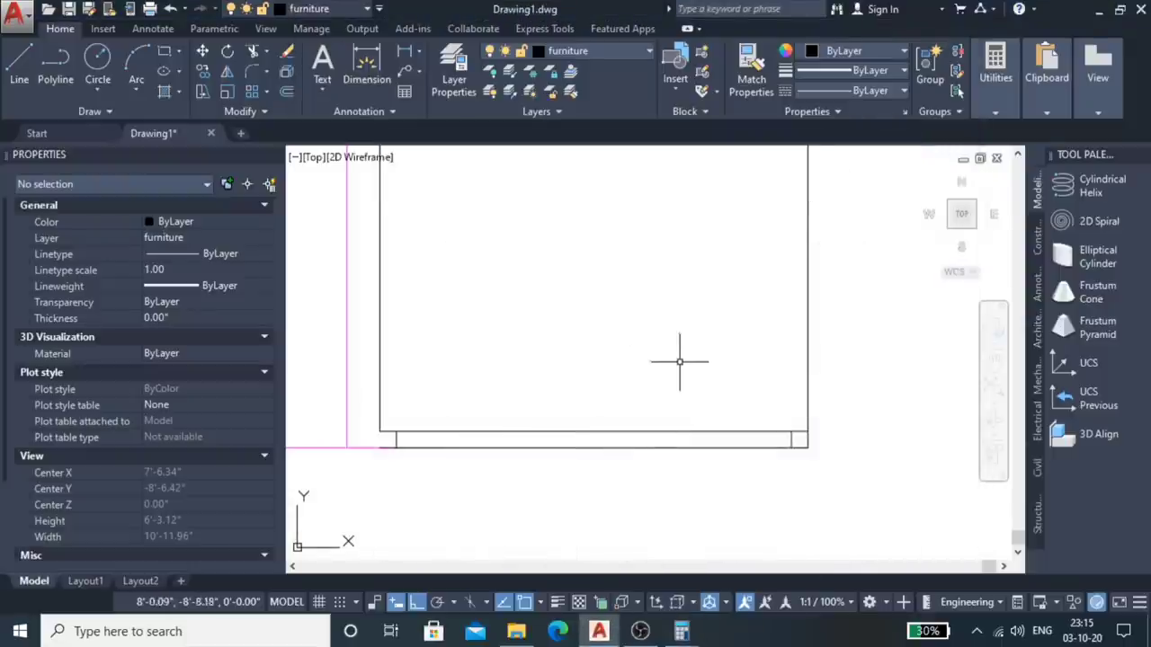
scroll(688, 409, "down", 4)
scroll(599, 235, "up", 2)
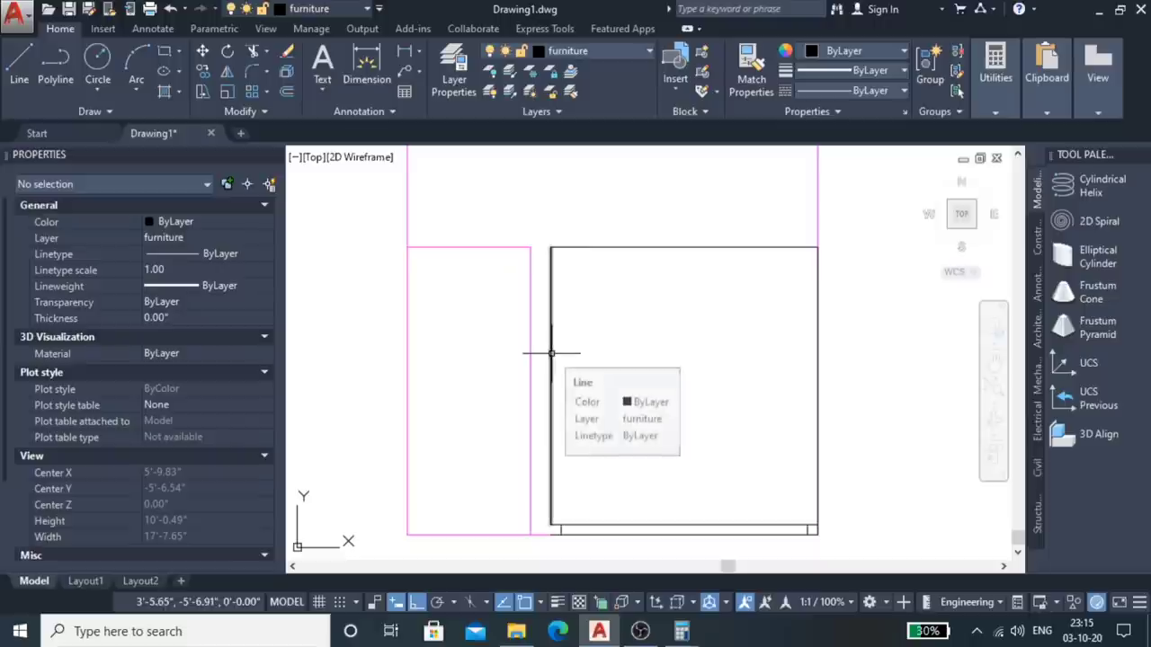
mouse_move(681, 632)
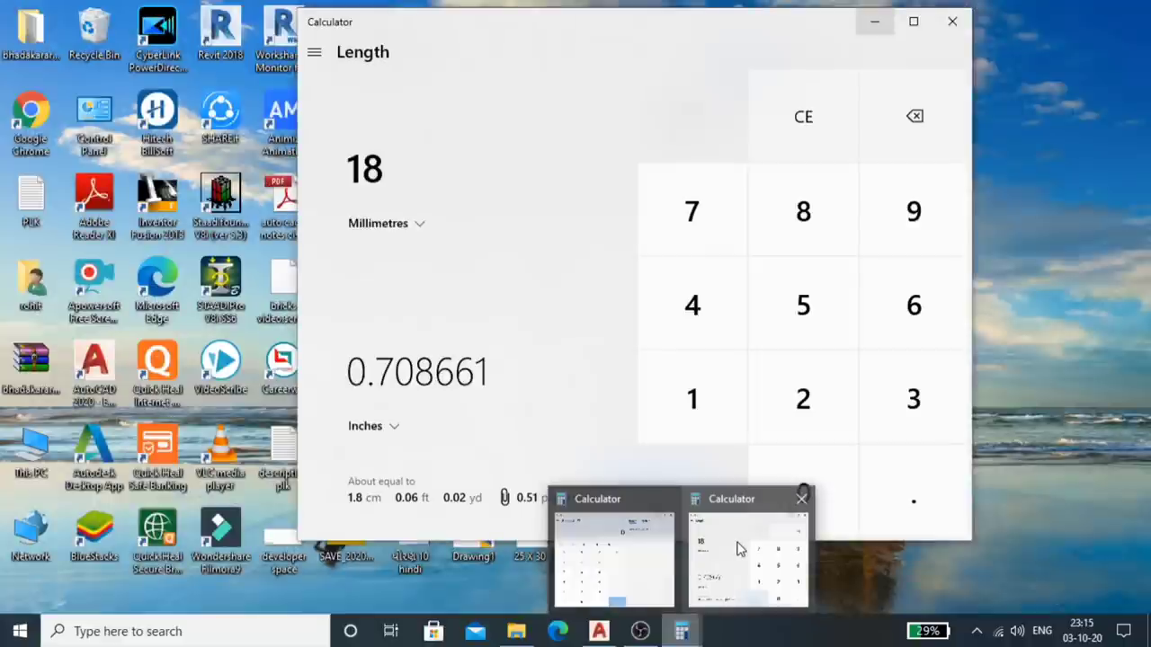
left_click(739, 549)
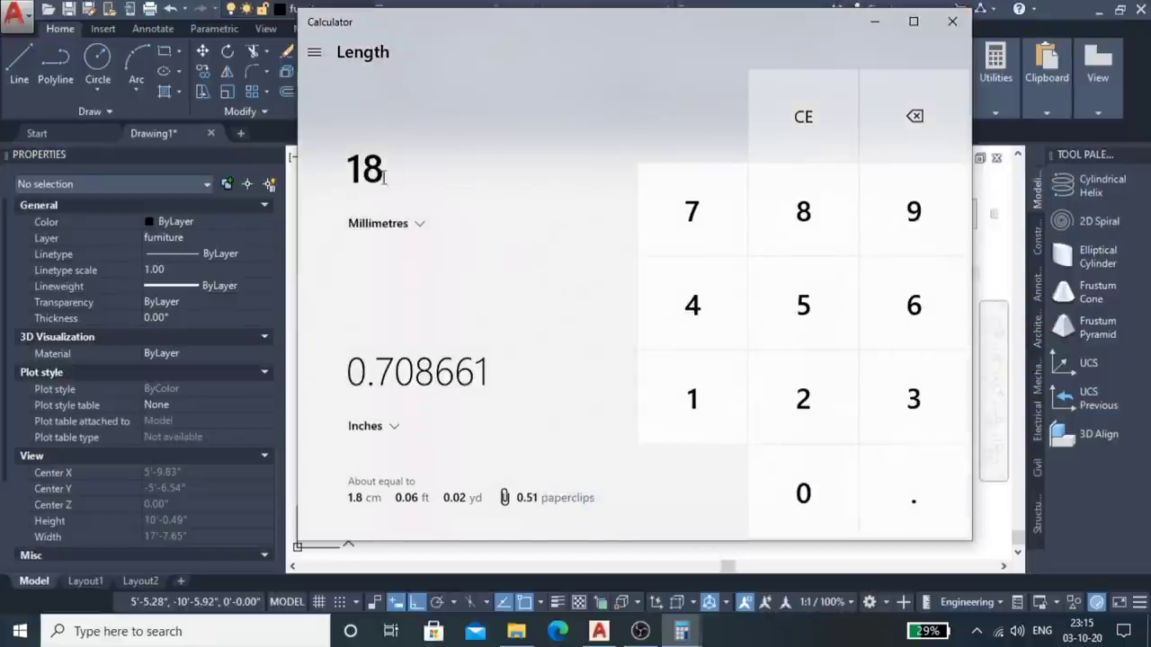
left_click(881, 133)
left_click(903, 130)
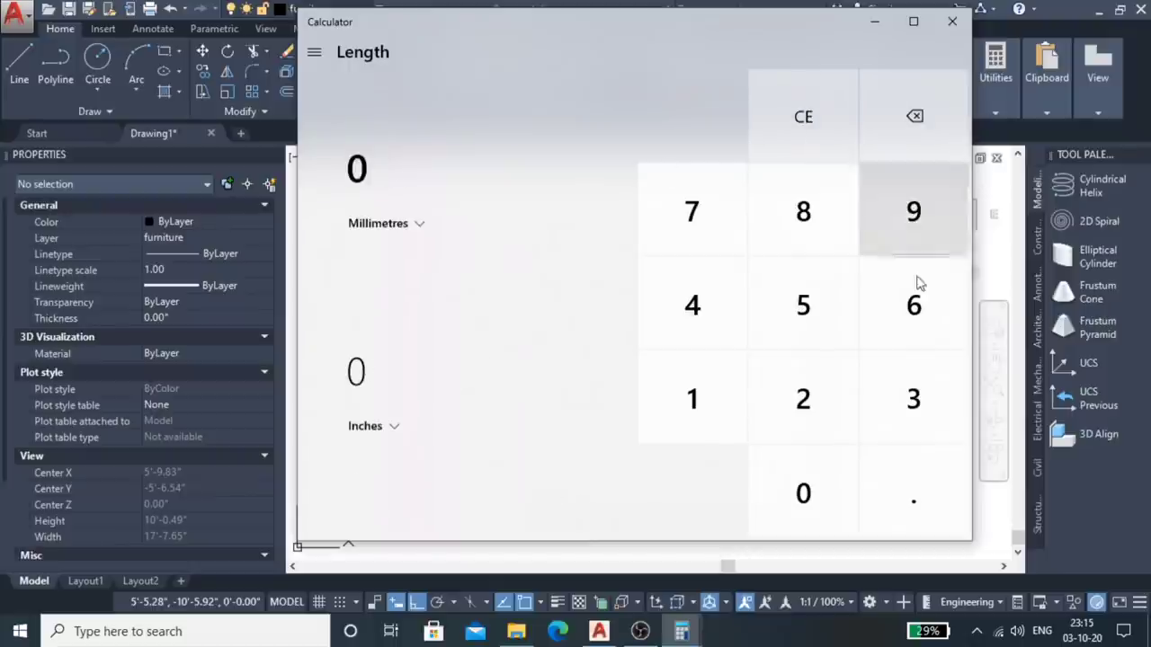
left_click(917, 399)
left_click(914, 305)
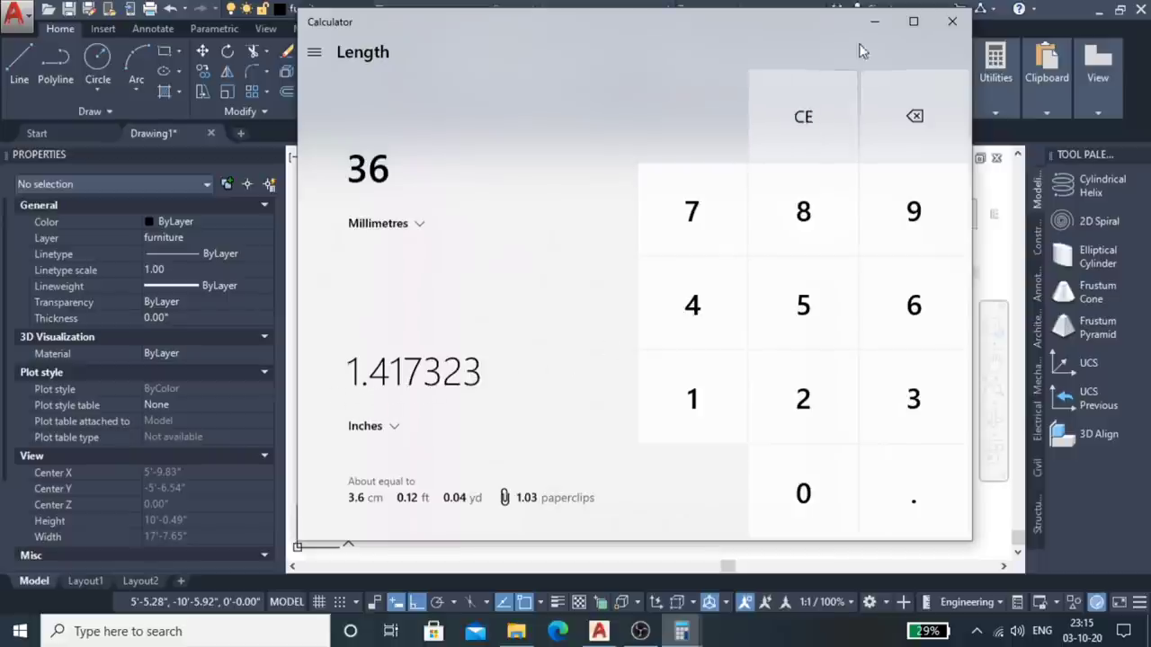
left_click(879, 22)
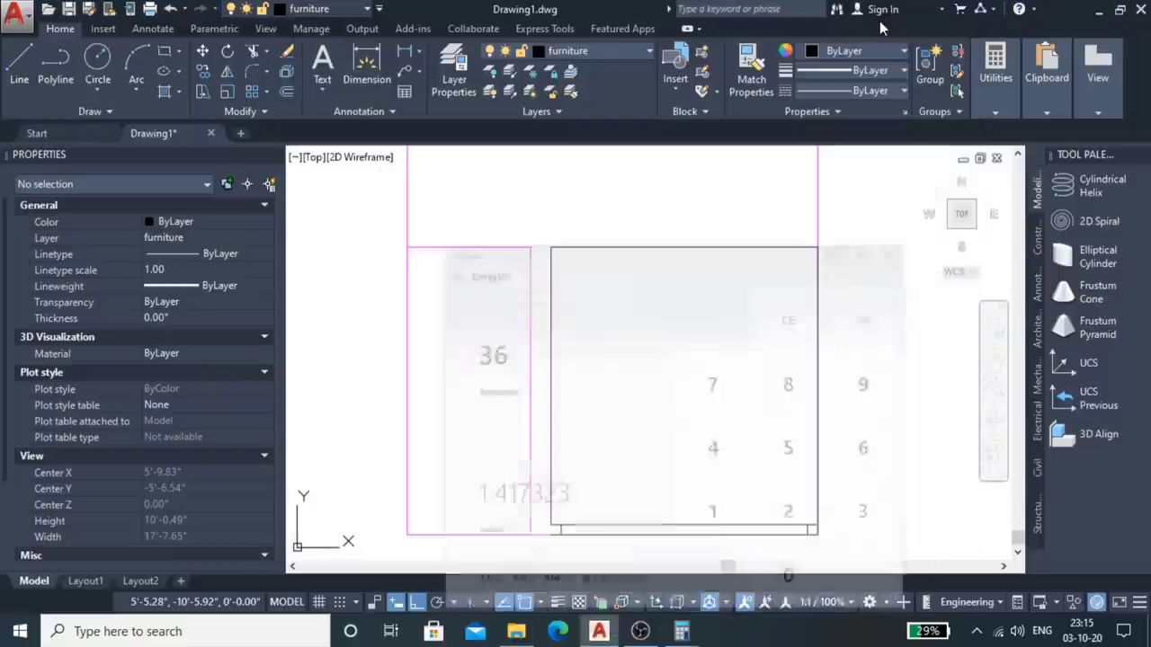
Step: Start an offset on a cabinet line, then cancel it
left_click(551, 487)
type("o")
key("Return")
type("1.")
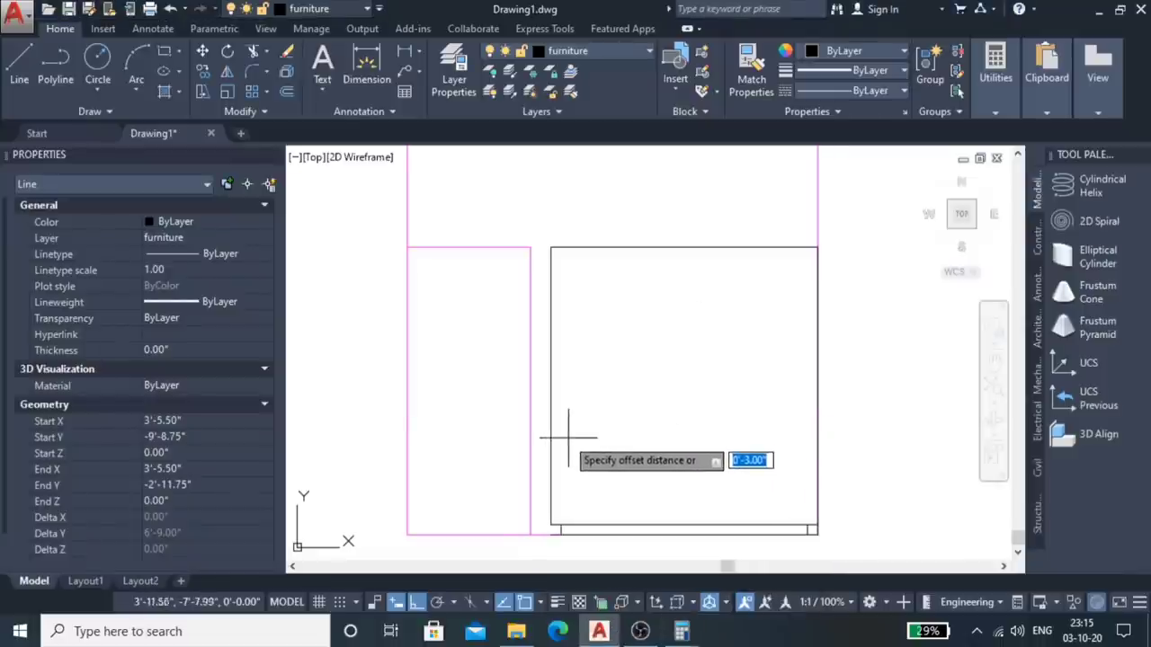
key("Escape")
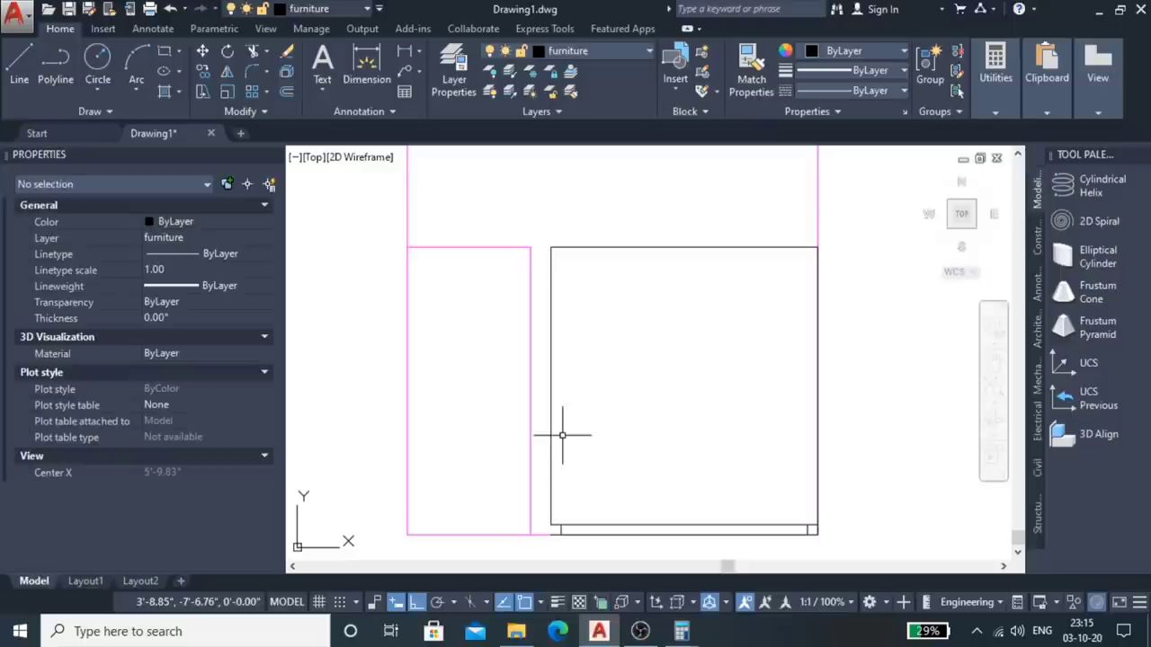
Step: Start an offset of the left line with a 1.42-inch distance
left_click(551, 446)
scroll(591, 437, "up", 6)
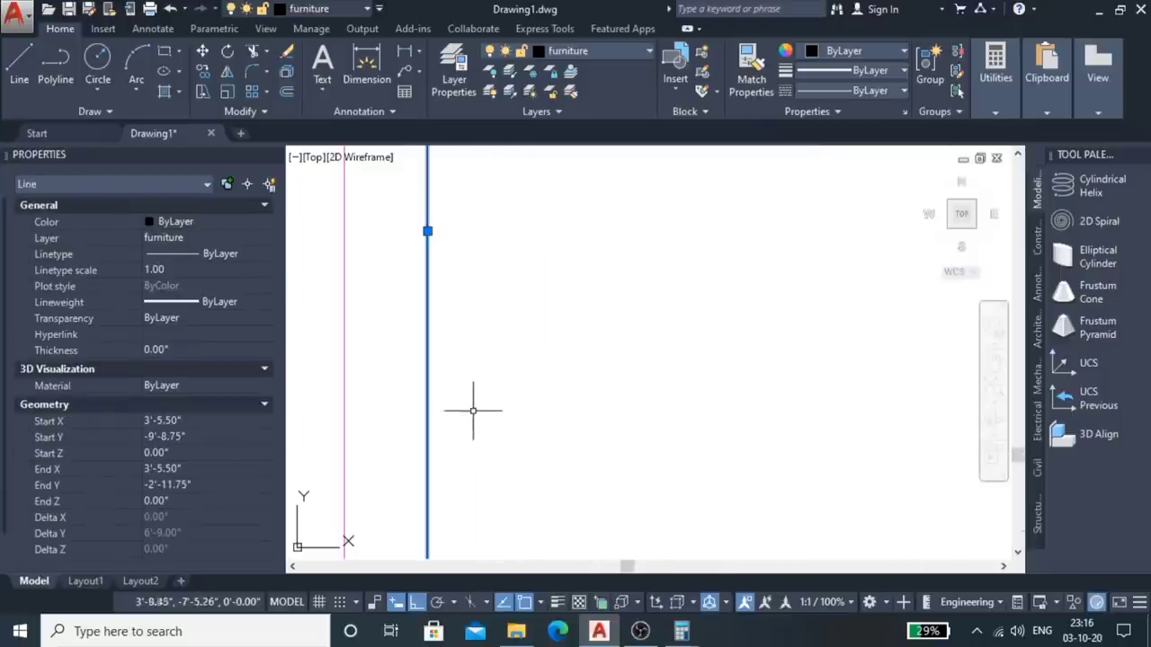
type("o")
key("Return")
type("1.42")
key("Return")
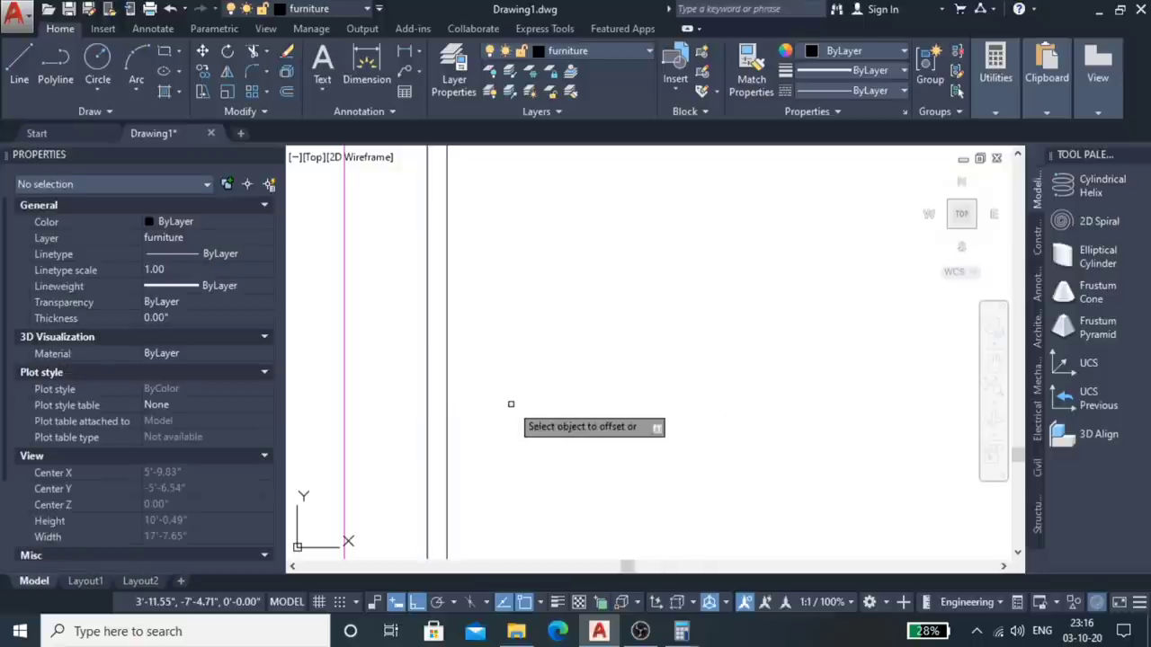
scroll(522, 356, "down", 3)
scroll(508, 358, "down", 2)
scroll(508, 358, "up", 2)
scroll(509, 358, "up", 4)
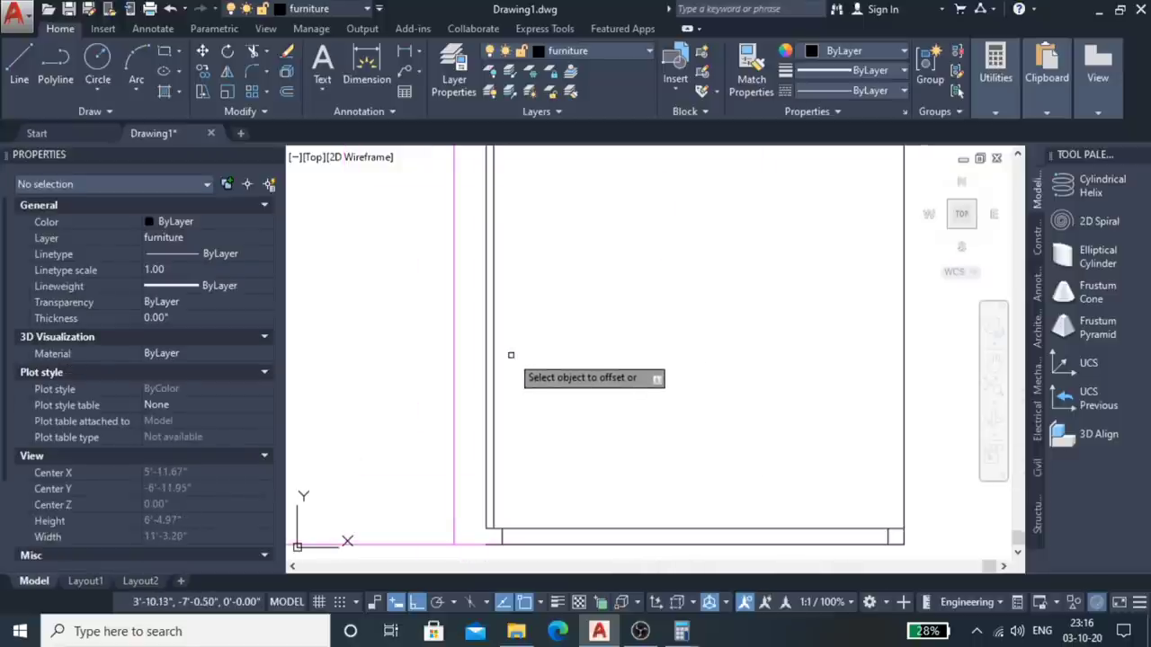
Step: Select the bottom wall line and offset at 0'-1.42" to add the inner right and base lines
left_click(552, 528)
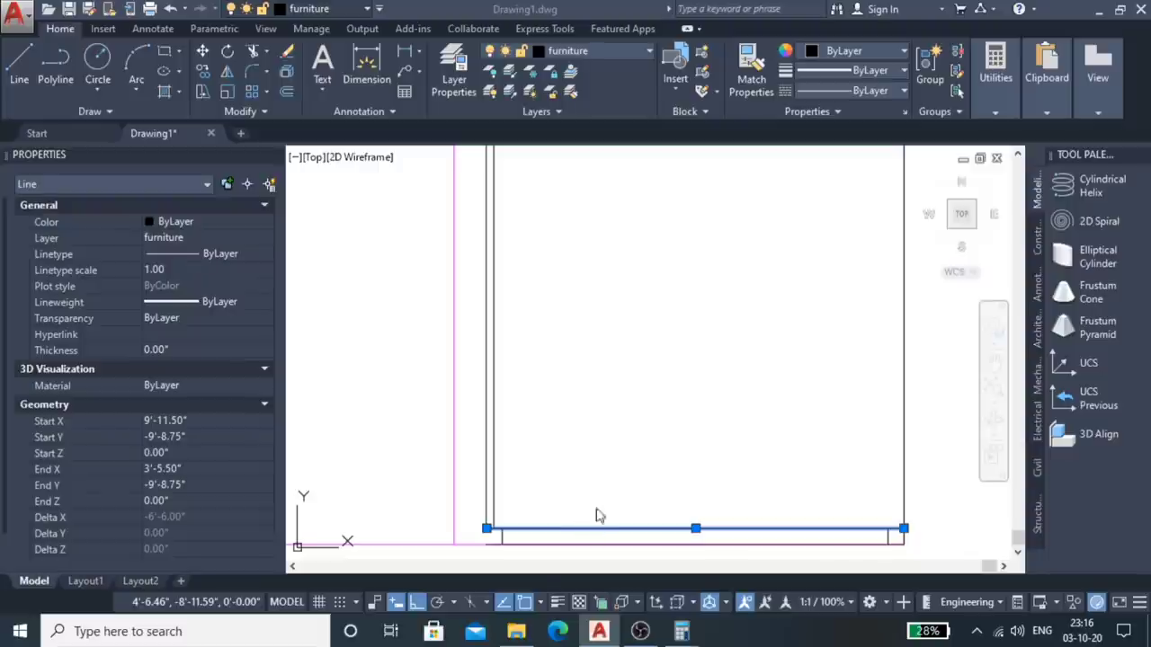
scroll(637, 429, "down", 4)
scroll(637, 429, "up", 4)
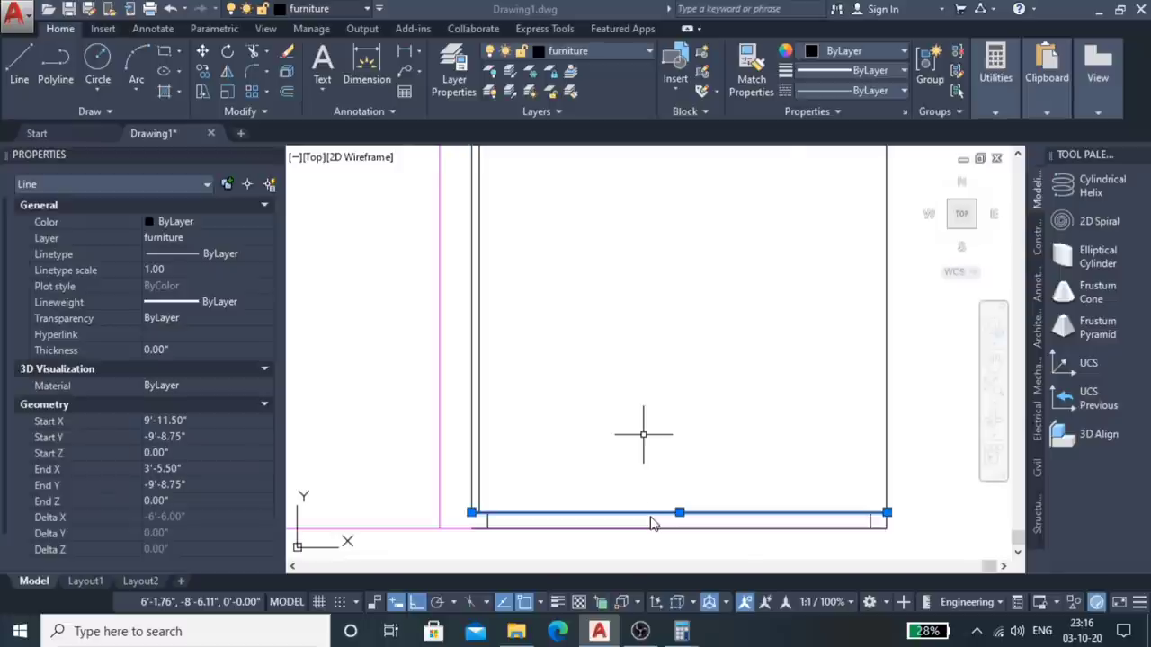
left_click(588, 447)
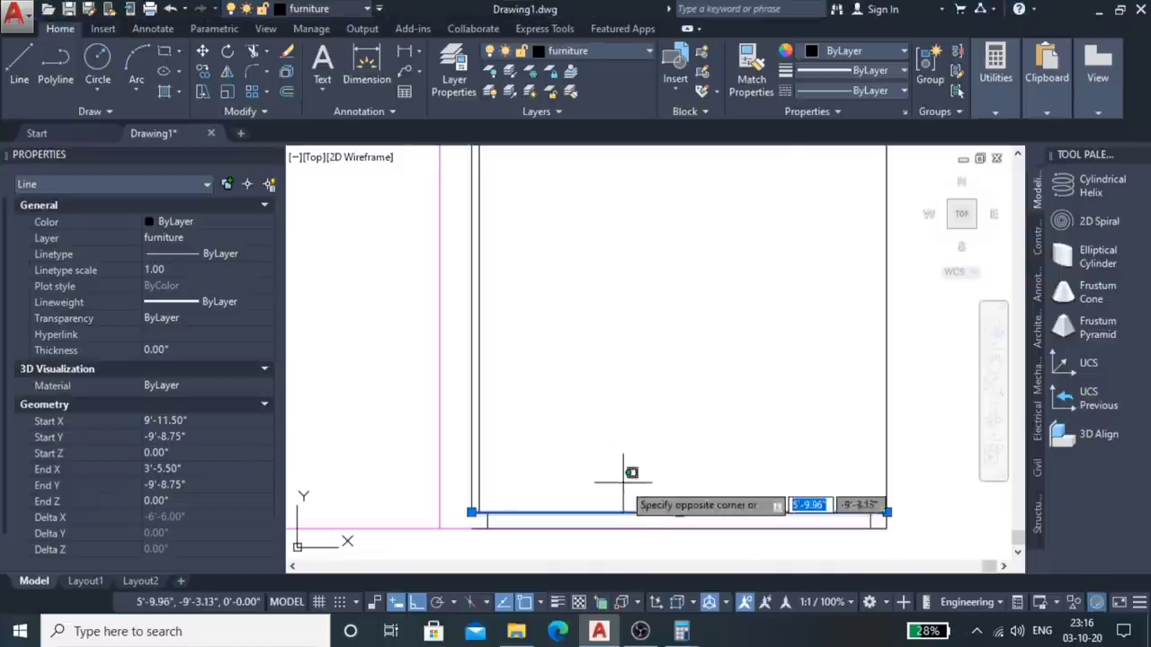
left_click(649, 507)
key("Escape")
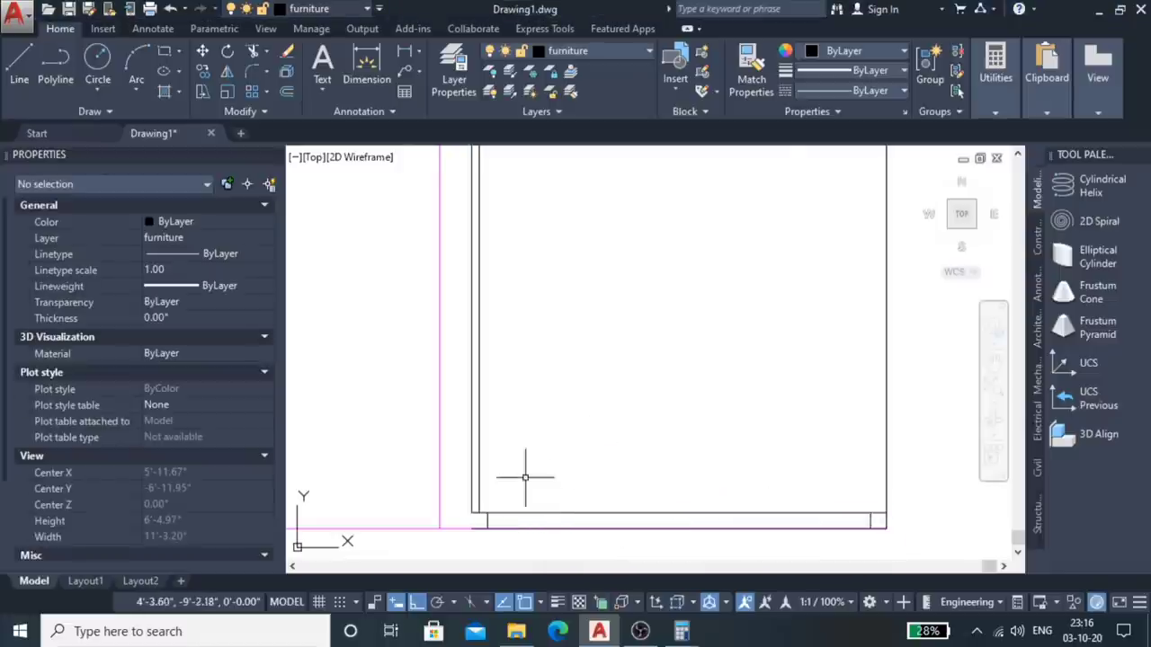
left_click(557, 513)
type("o")
key("Return")
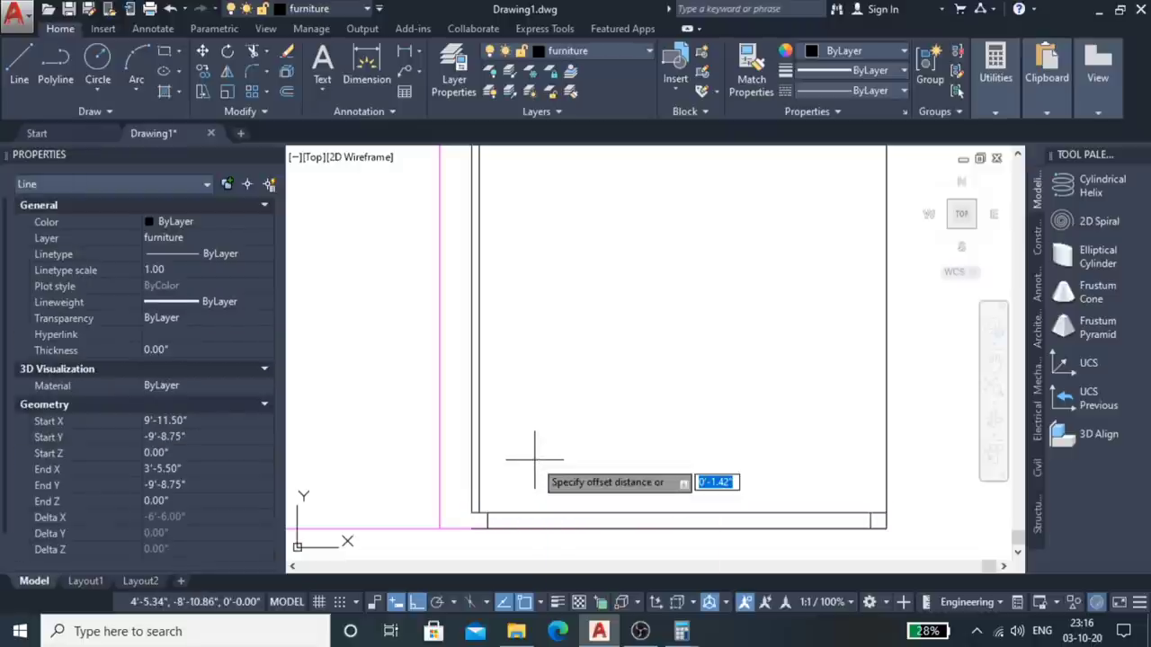
key("Return")
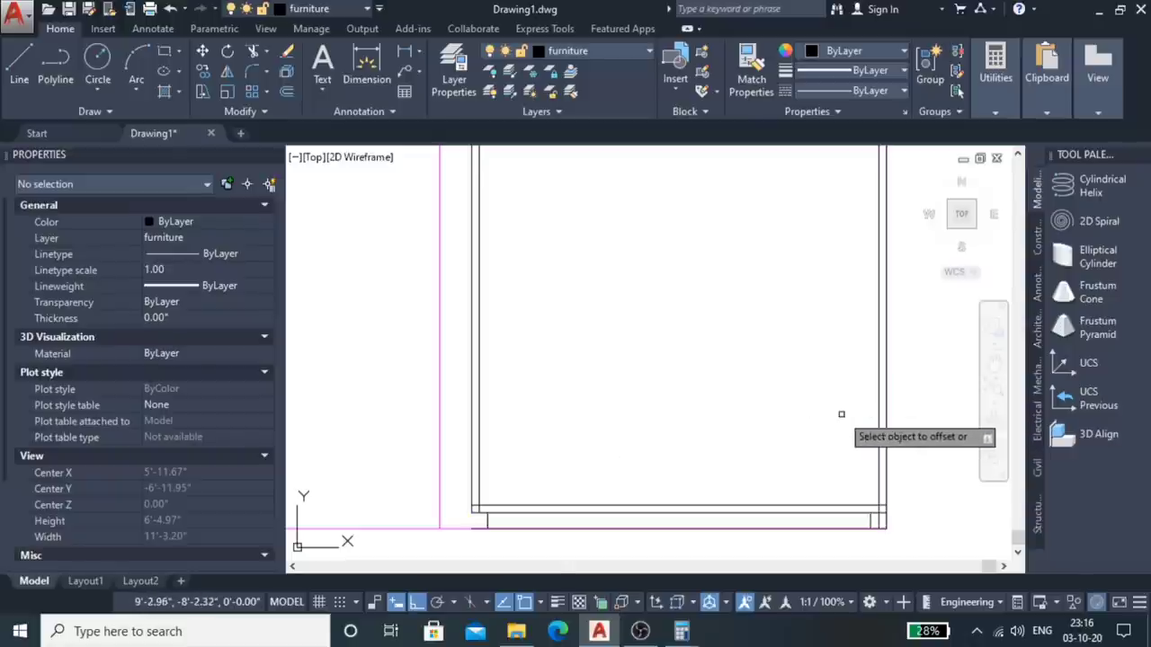
Step: Pan to the box's bottom-right corner and finish the 1.42-inch offsets
scroll(791, 475, "down", 4)
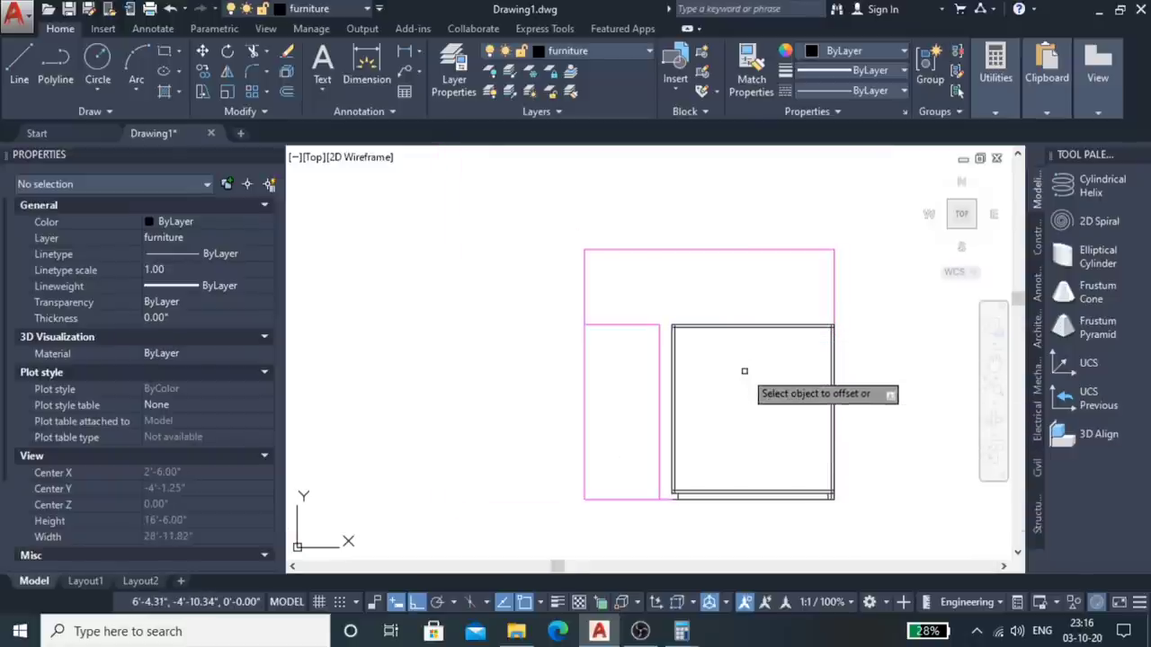
scroll(778, 494, "up", 3)
scroll(778, 494, "up", 3)
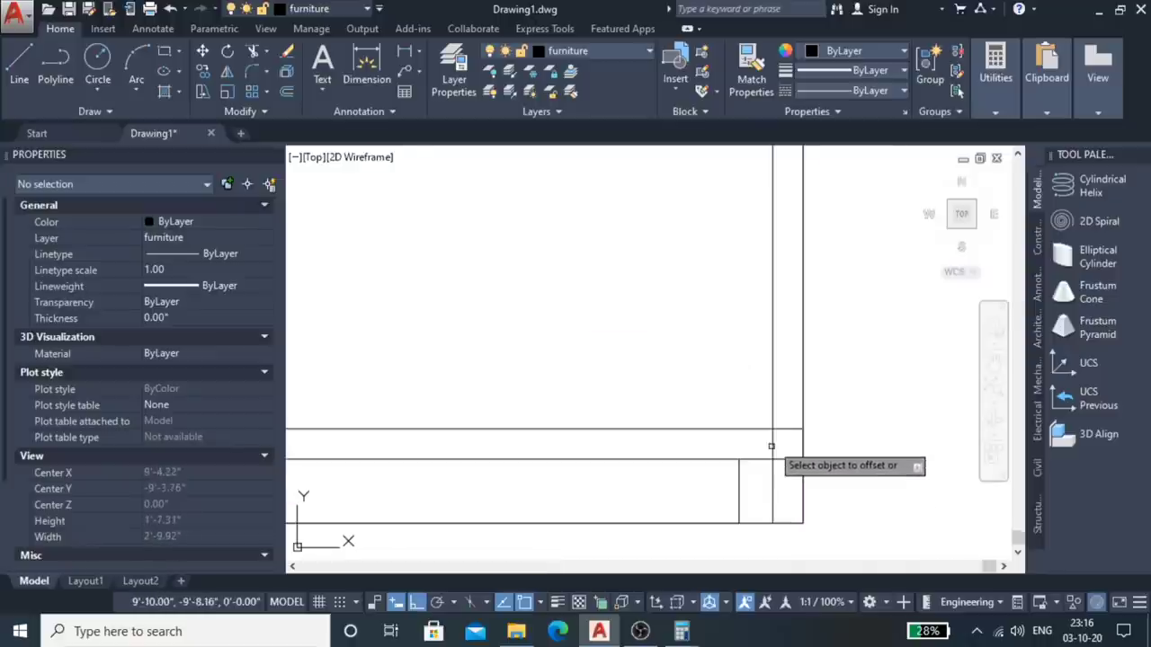
middle_click_drag(821, 447, 867, 459)
scroll(866, 459, "down", 2)
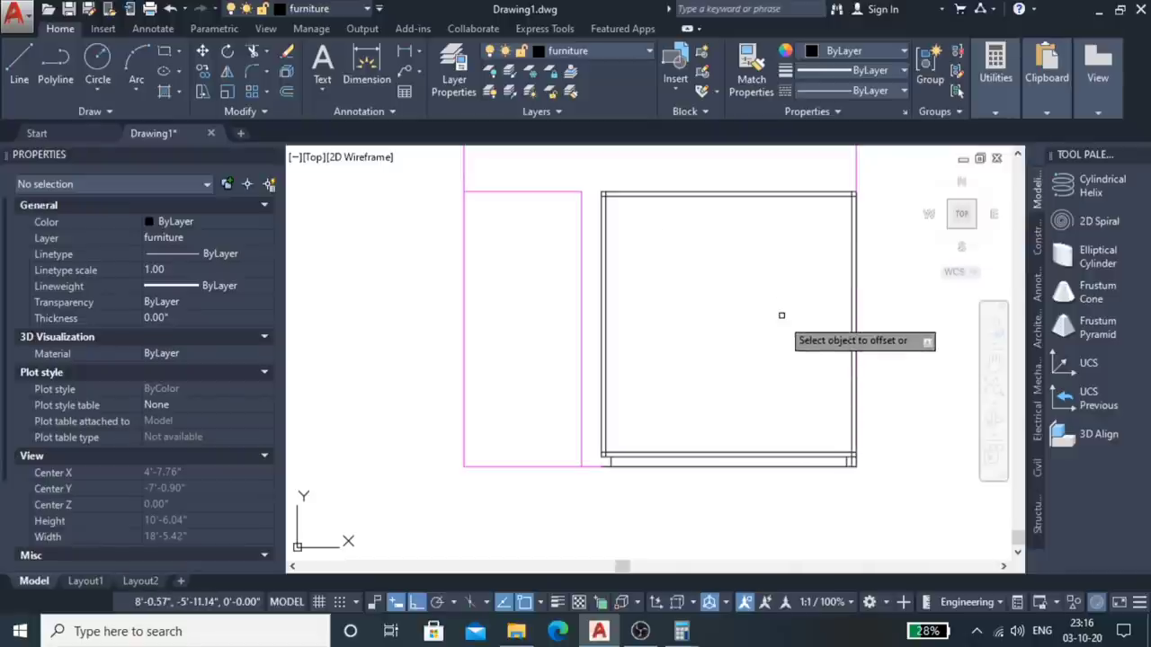
scroll(843, 424, "up", 2)
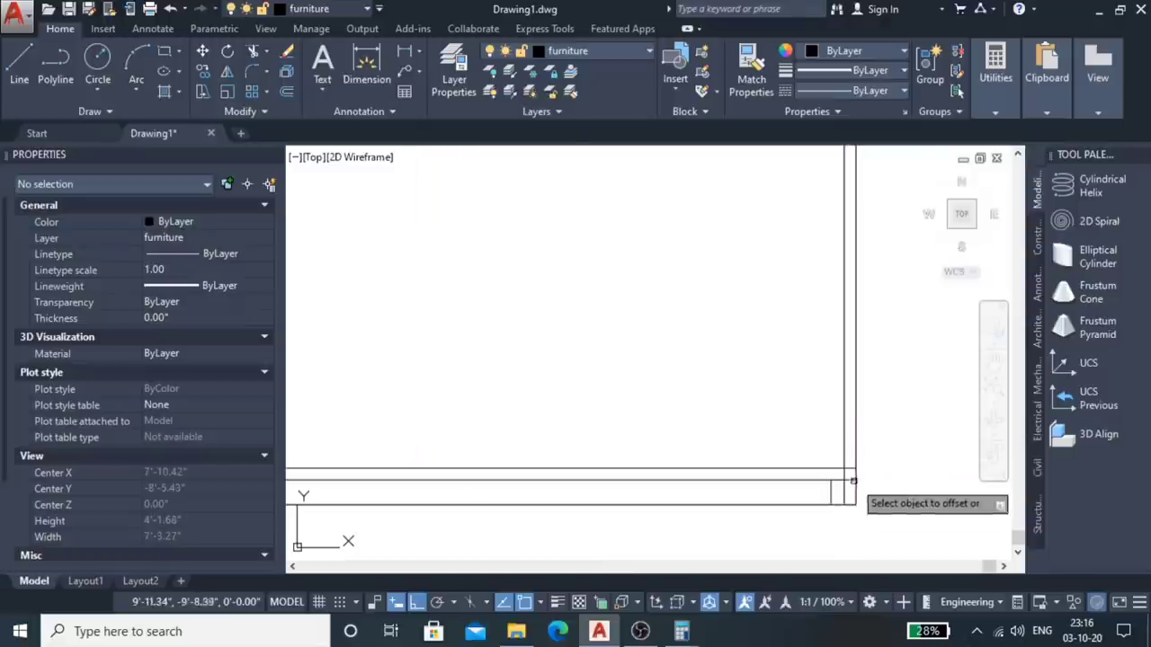
scroll(850, 503, "up", 2)
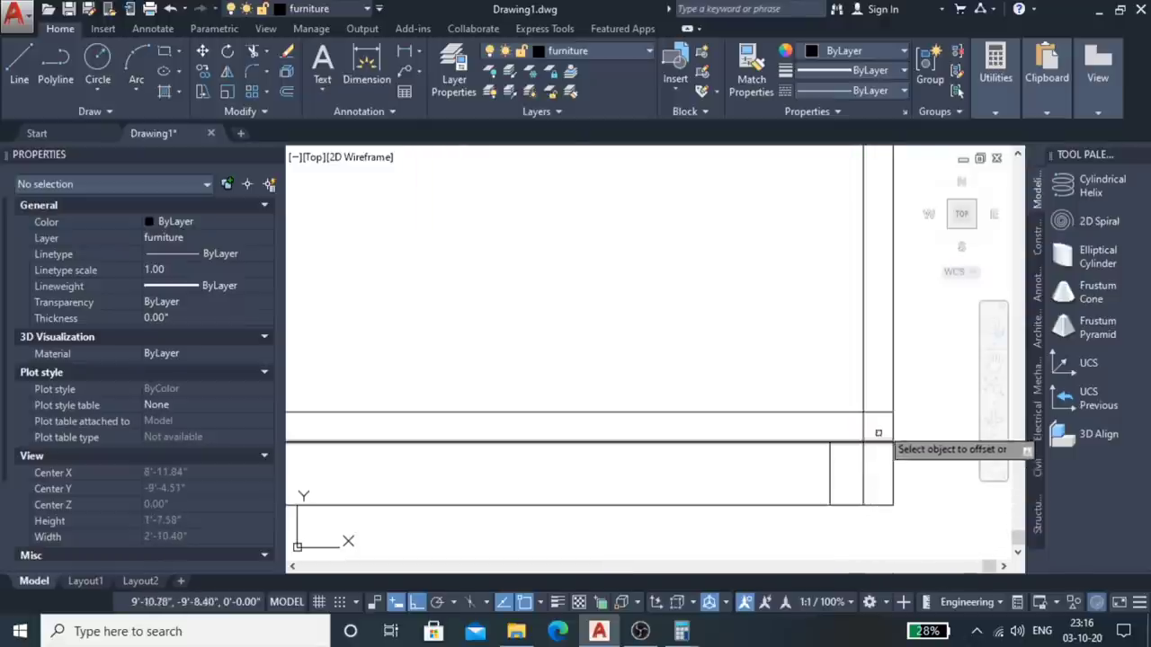
scroll(914, 422, "down", 2)
key("Escape")
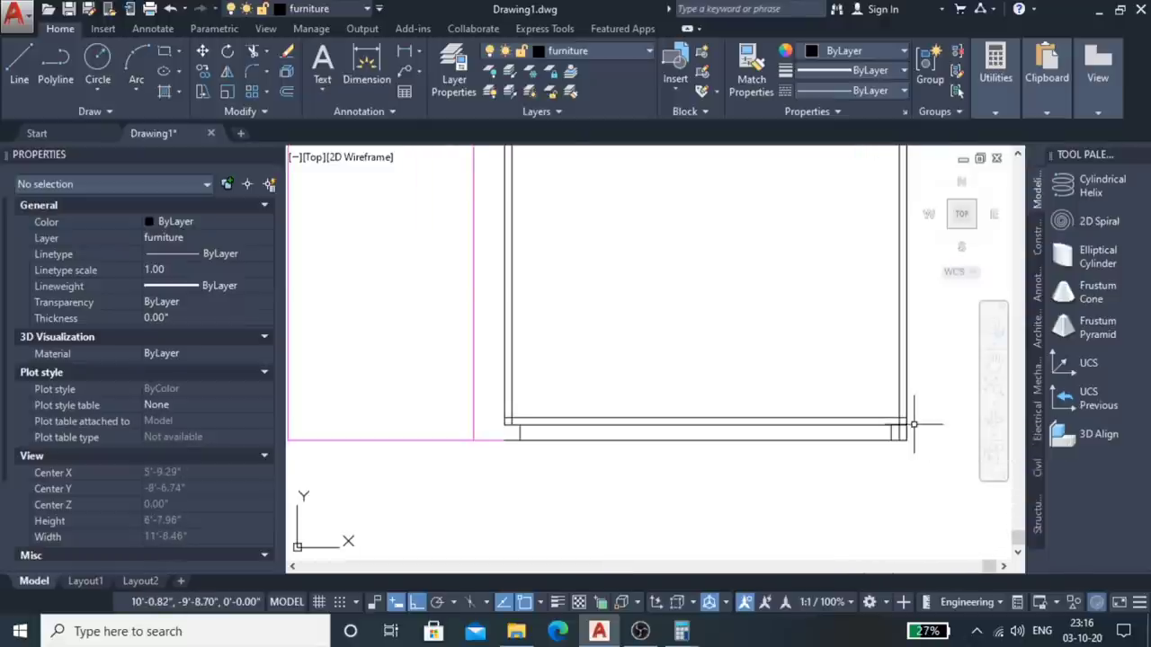
type("tr")
Step: Trim the leftover wall-line ends at the bottom corners, using all objects as boundaries
key("Return")
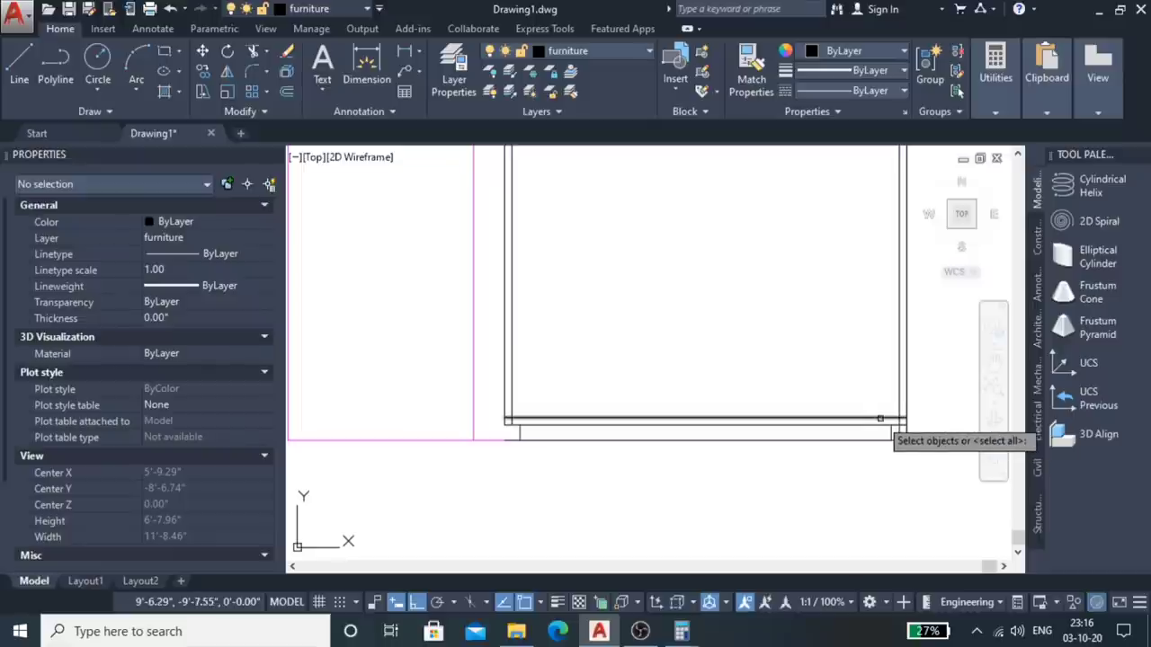
scroll(908, 422, "up", 3)
scroll(899, 422, "down", 2)
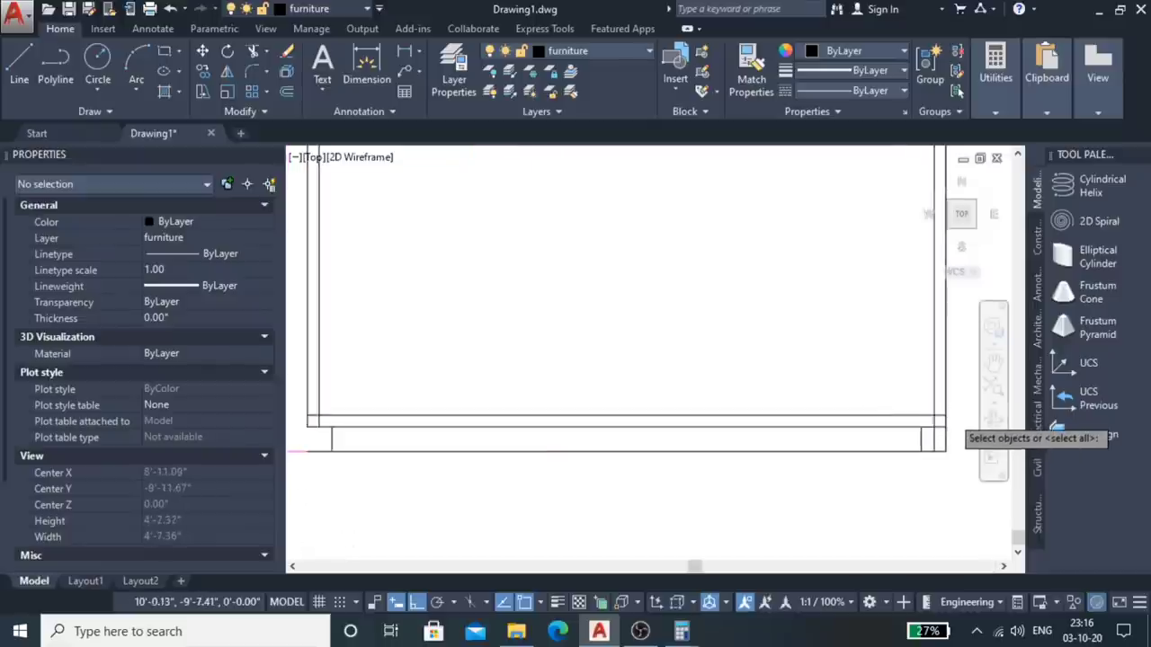
key("Return")
scroll(939, 427, "up", 3)
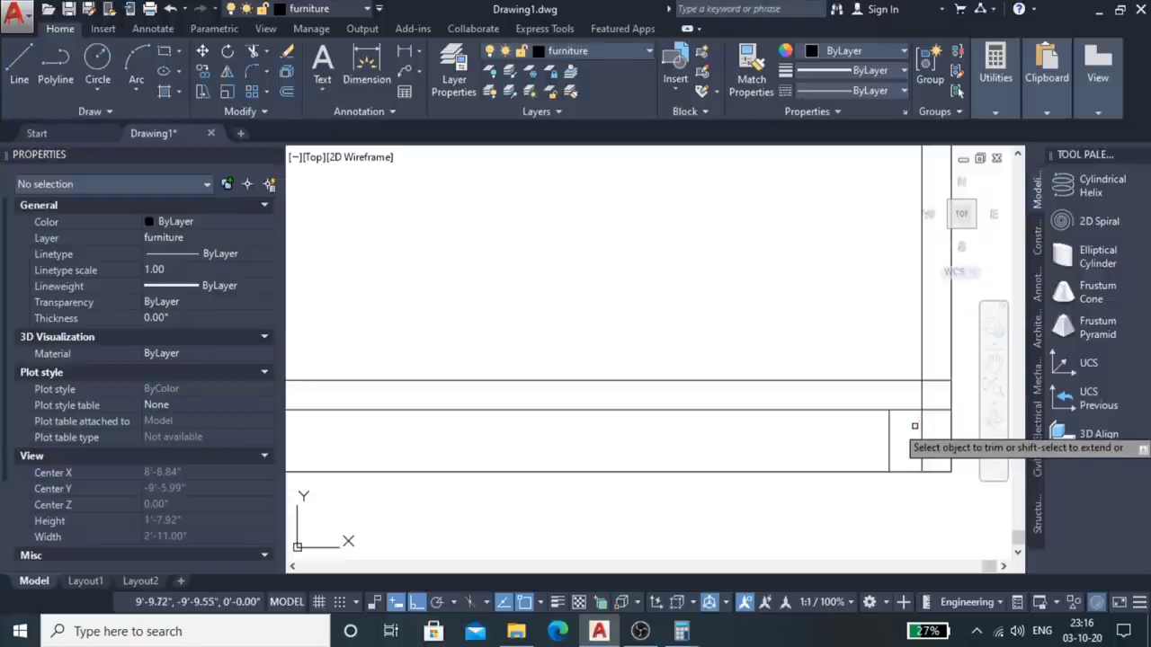
left_click(922, 442)
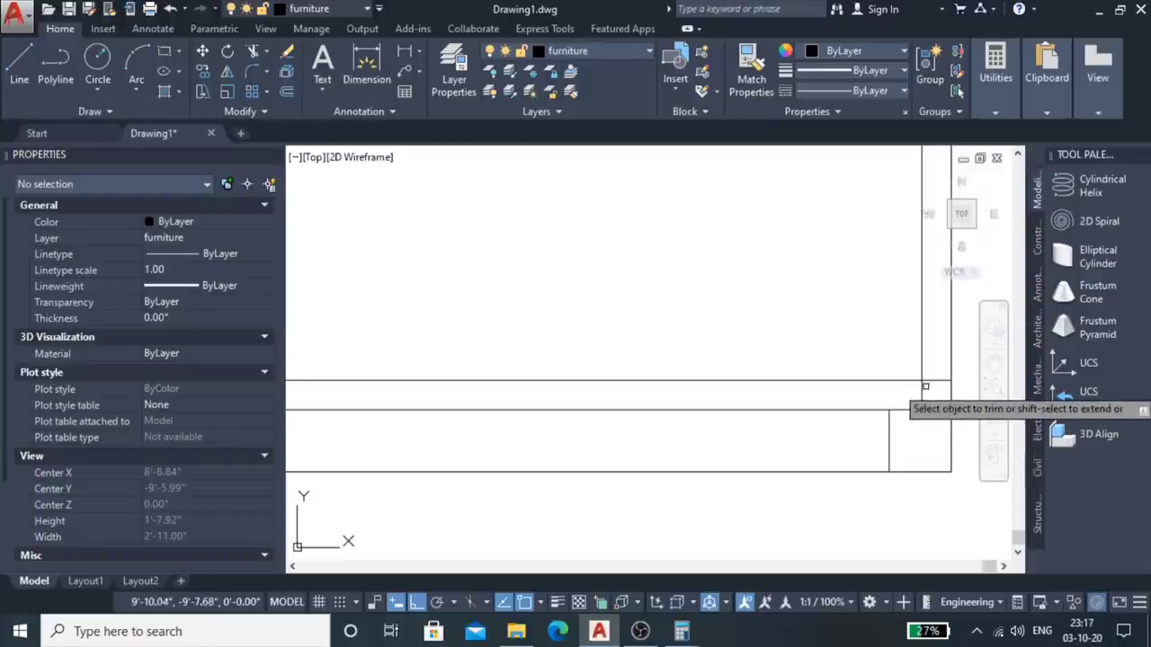
left_click(923, 395)
scroll(926, 386, "down", 5)
scroll(606, 411, "up", 2)
scroll(689, 344, "up", 2)
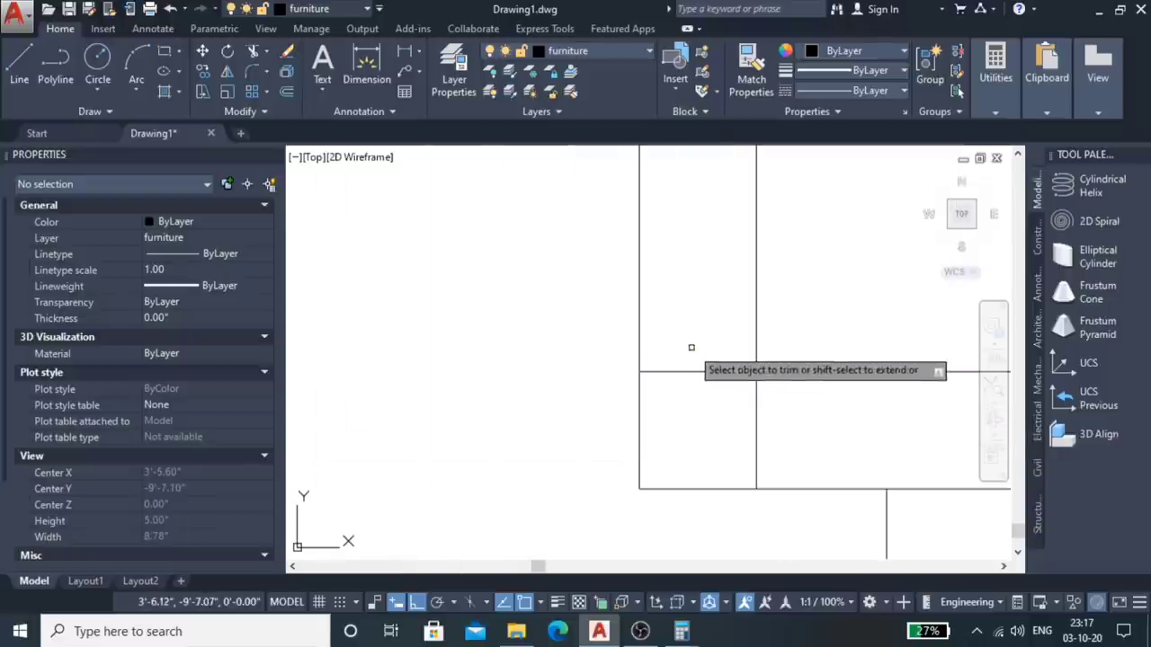
scroll(805, 421, "down", 5)
scroll(703, 486, "down", 5)
scroll(705, 352, "down", 3)
scroll(710, 233, "up", 5)
scroll(773, 261, "up", 5)
scroll(719, 341, "up", 3)
scroll(629, 409, "down", 3)
scroll(791, 396, "up", 3)
scroll(755, 377, "up", 2)
left_click(689, 389)
scroll(698, 386, "up", 2)
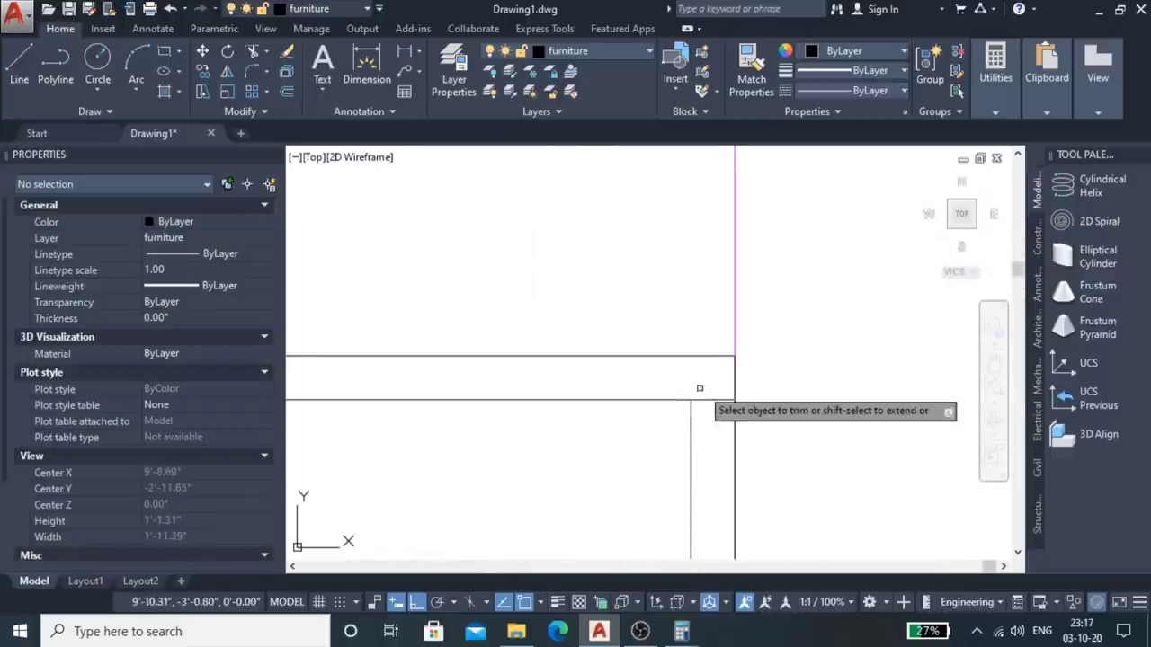
scroll(712, 429, "down", 3)
scroll(780, 321, "down", 2)
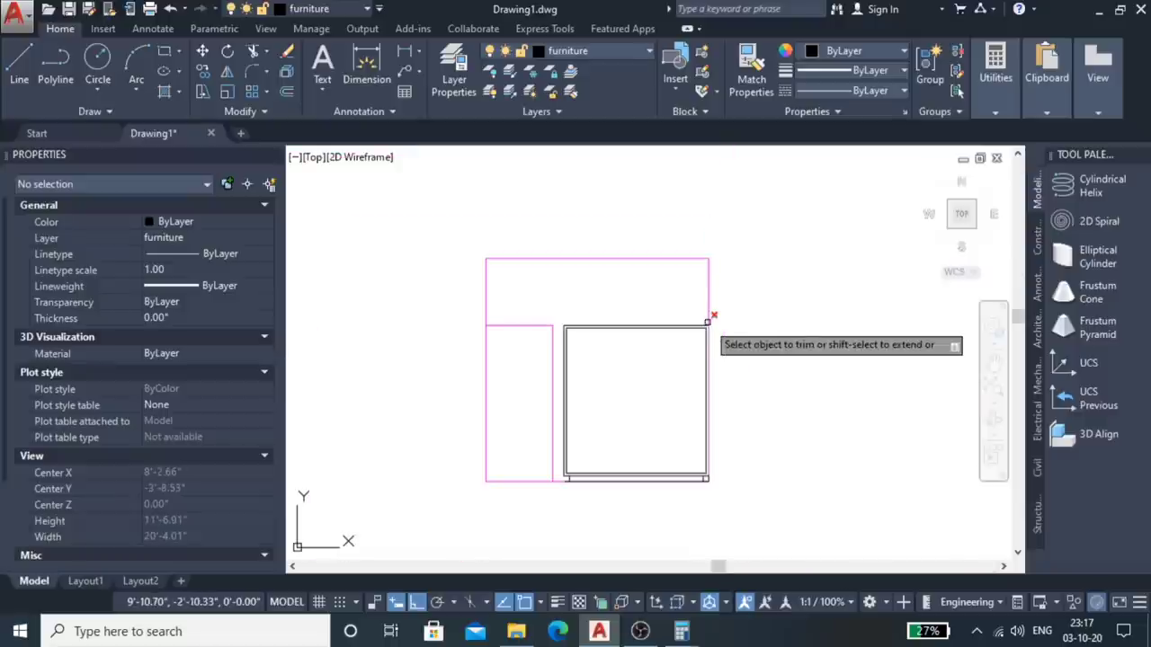
scroll(672, 430, "up", 2)
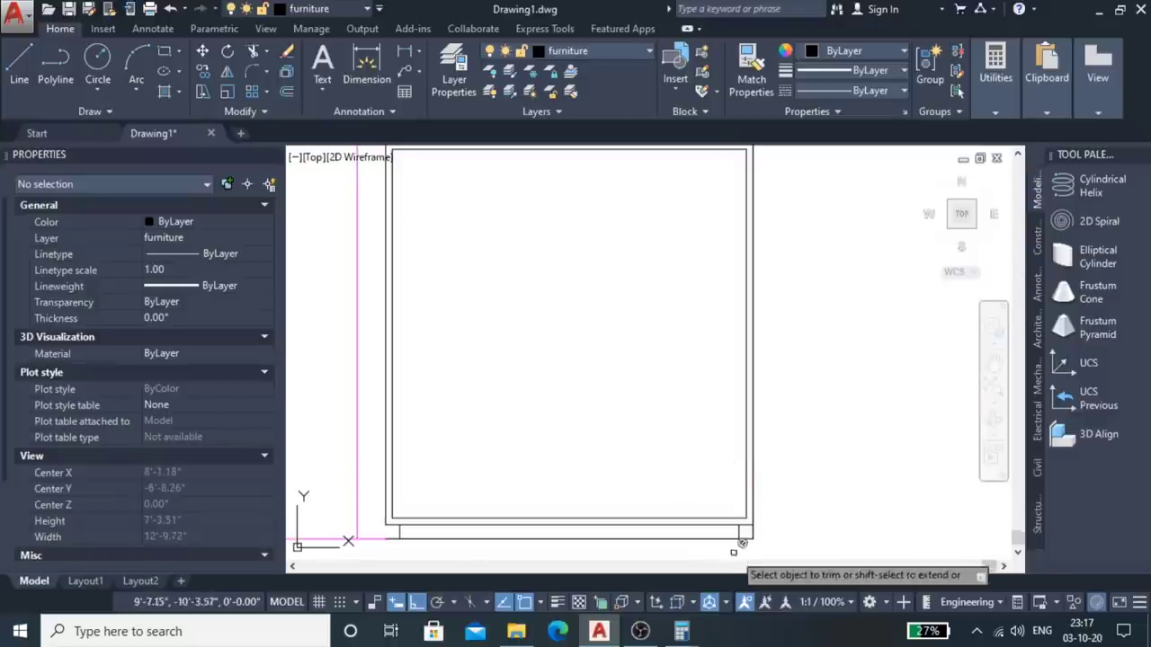
scroll(759, 476, "up", 1)
scroll(777, 424, "down", 2)
key("Escape")
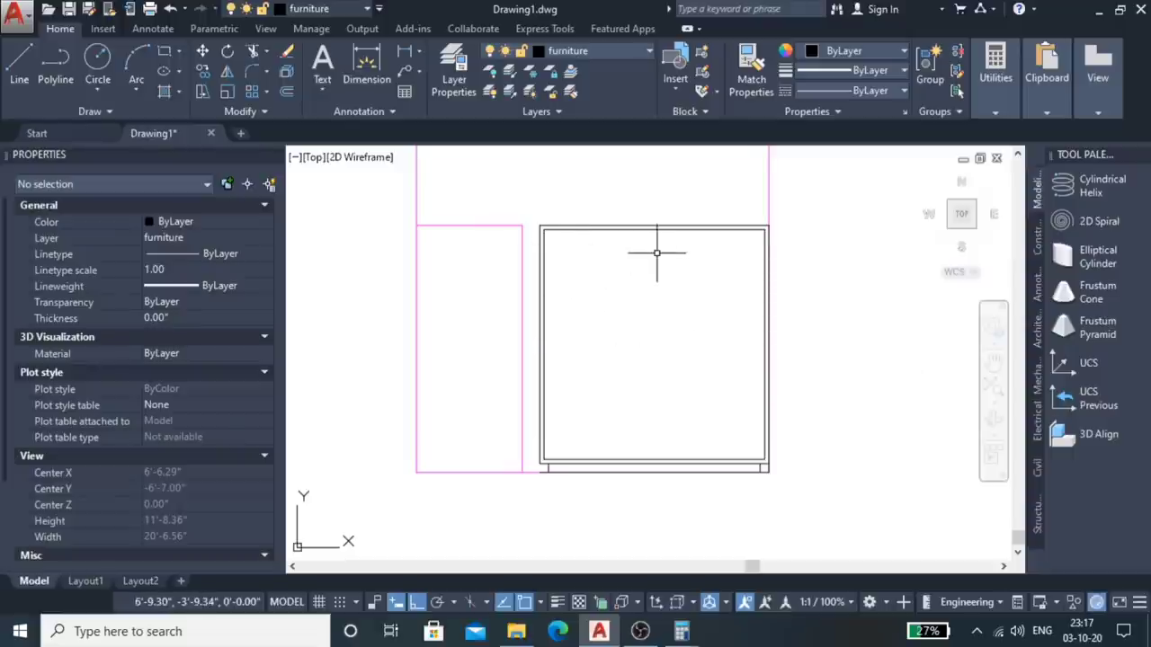
Step: Measure the box's top width, 6'-3.16", with a linear dimension, then cancel it
left_click(405, 51)
scroll(539, 235, "up", 5)
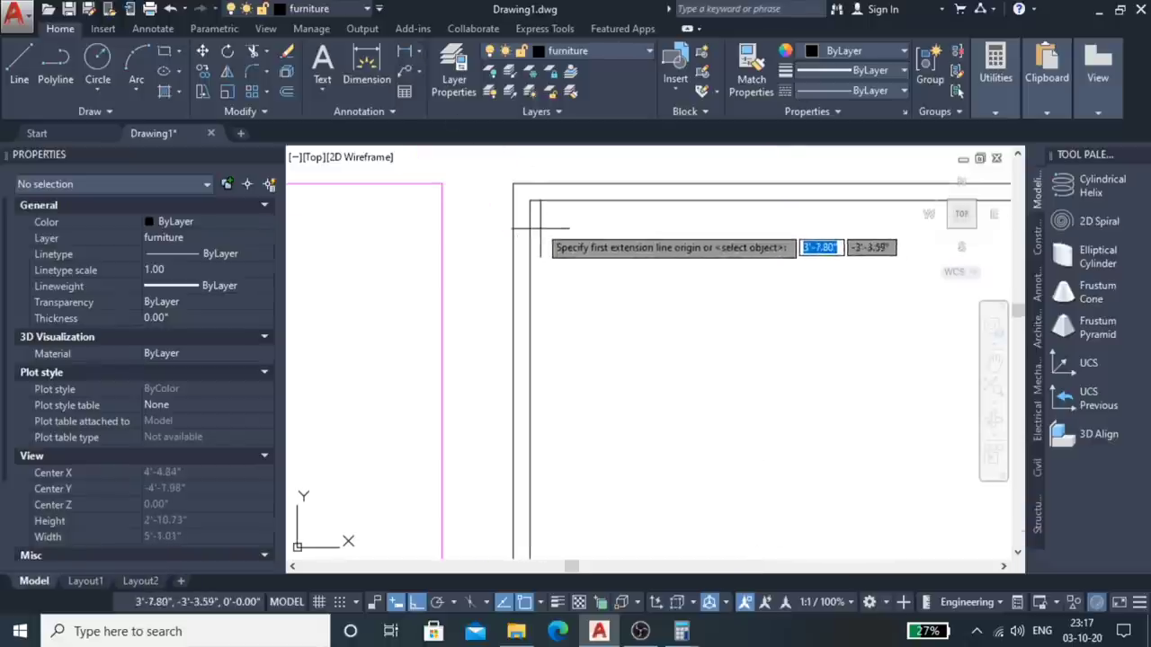
left_click(530, 213)
scroll(535, 224, "down", 4)
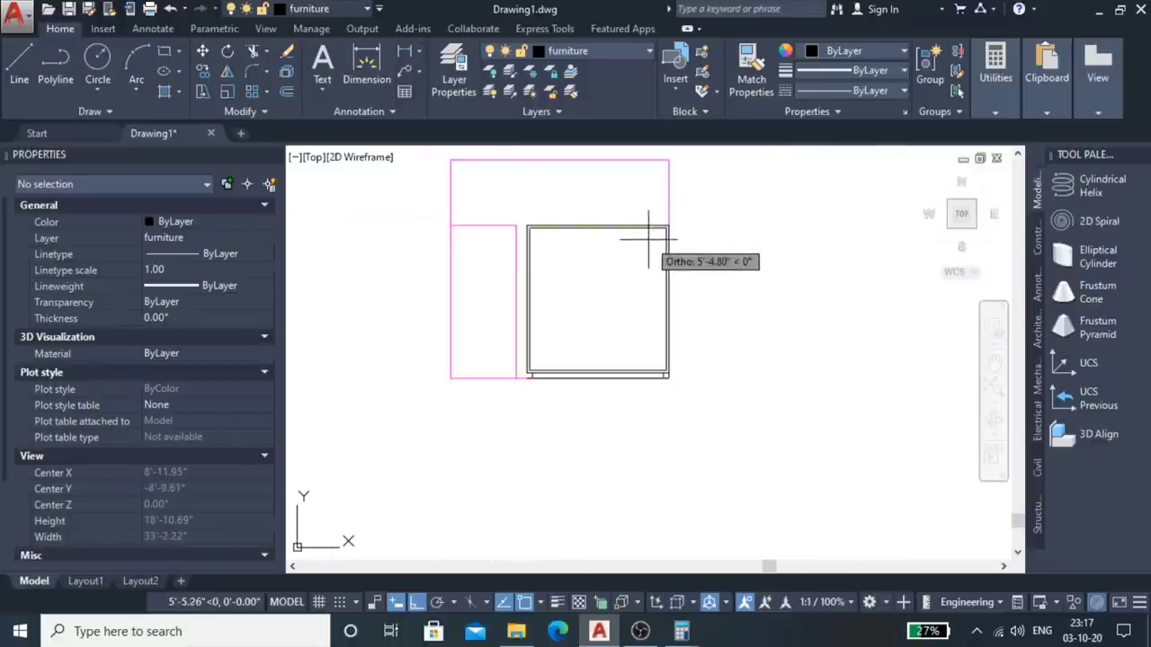
scroll(660, 241, "up", 4)
left_click(740, 188)
scroll(629, 269, "down", 3)
scroll(591, 297, "up", 5)
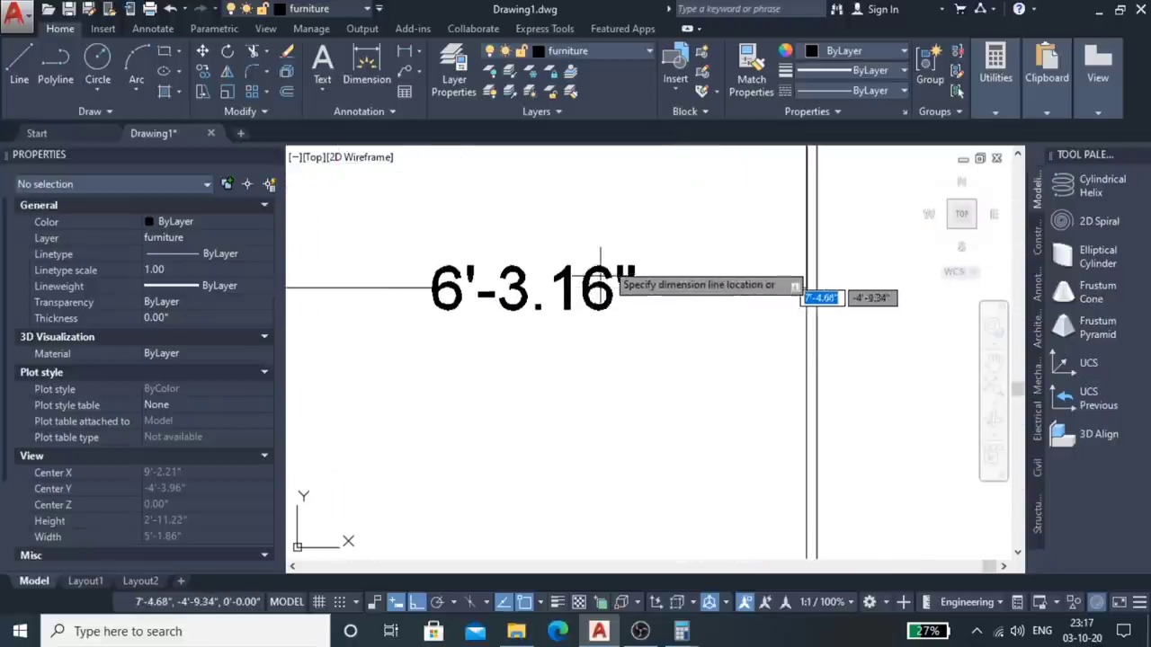
scroll(618, 252, "down", 3)
key("Escape")
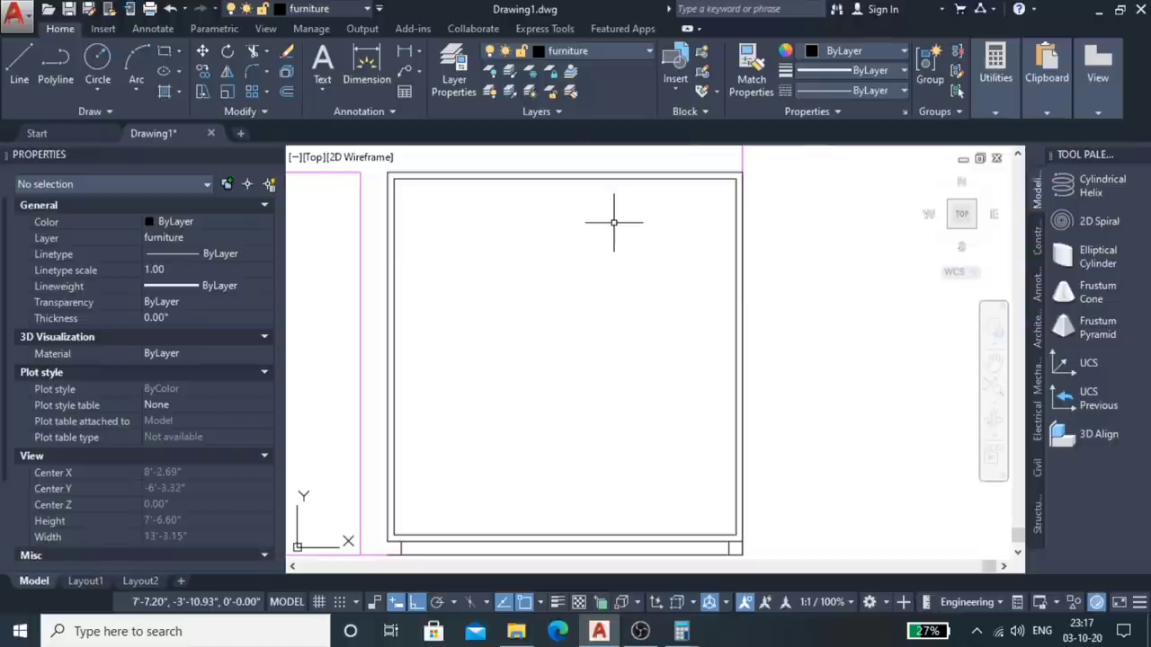
scroll(691, 246, "down", 4)
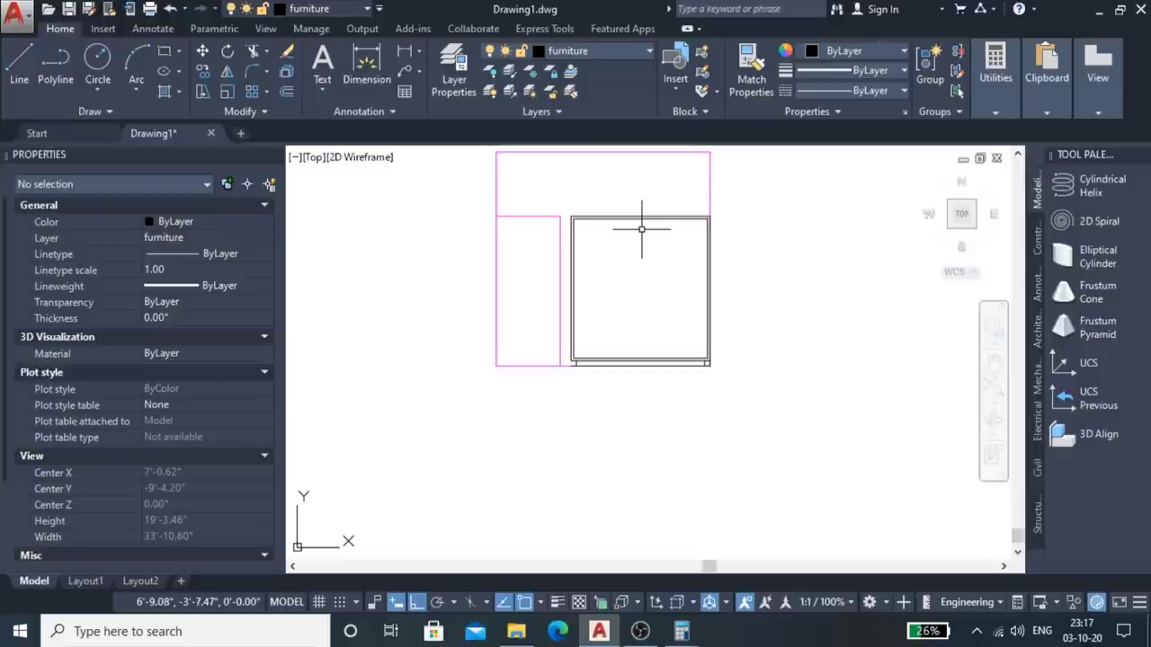
scroll(599, 257, "up", 4)
scroll(528, 183, "down", 2)
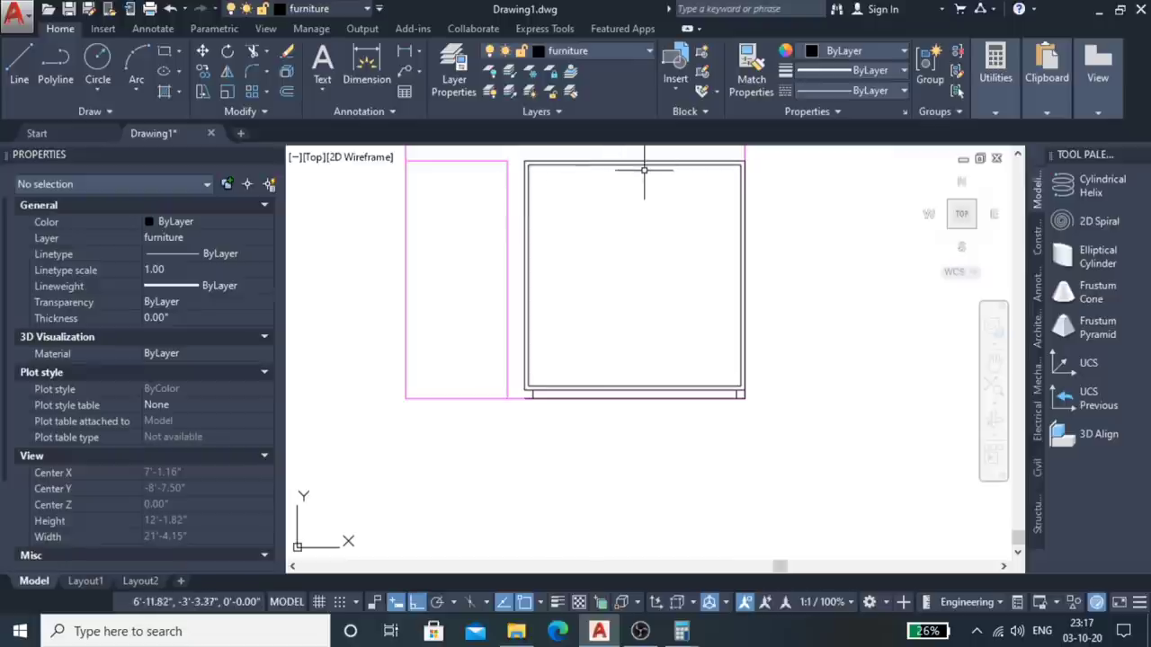
type("l")
key("Return")
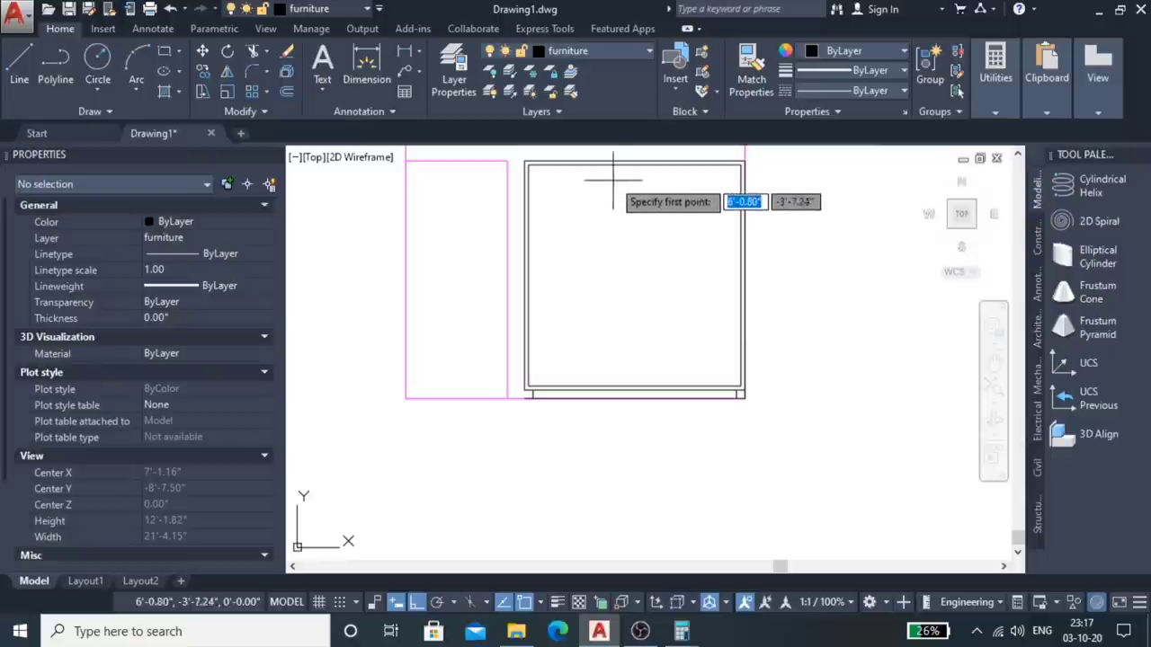
left_click(635, 164)
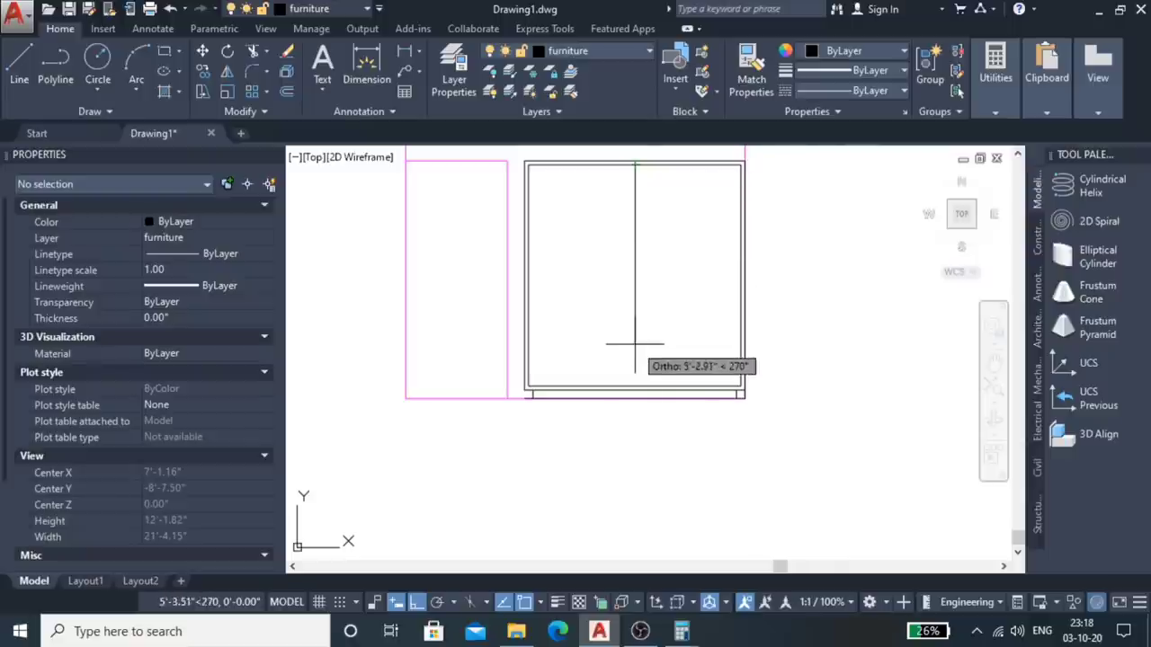
left_click(635, 388)
key("Return")
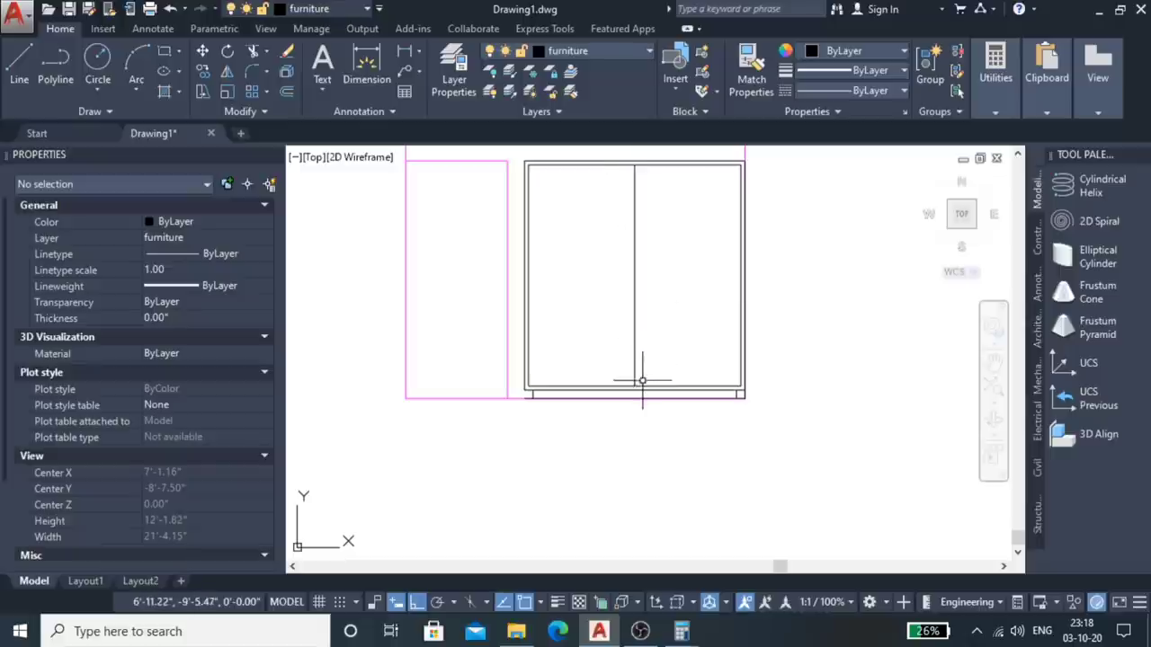
scroll(642, 393, "up", 3)
scroll(645, 413, "down", 3)
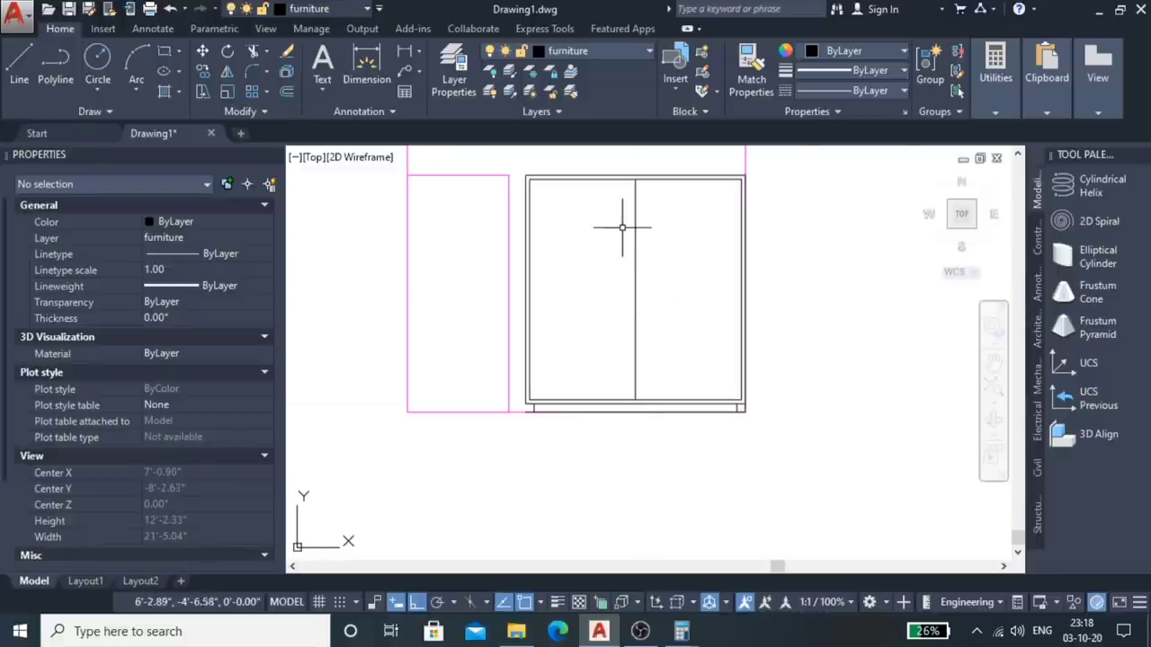
scroll(622, 227, "up", 4)
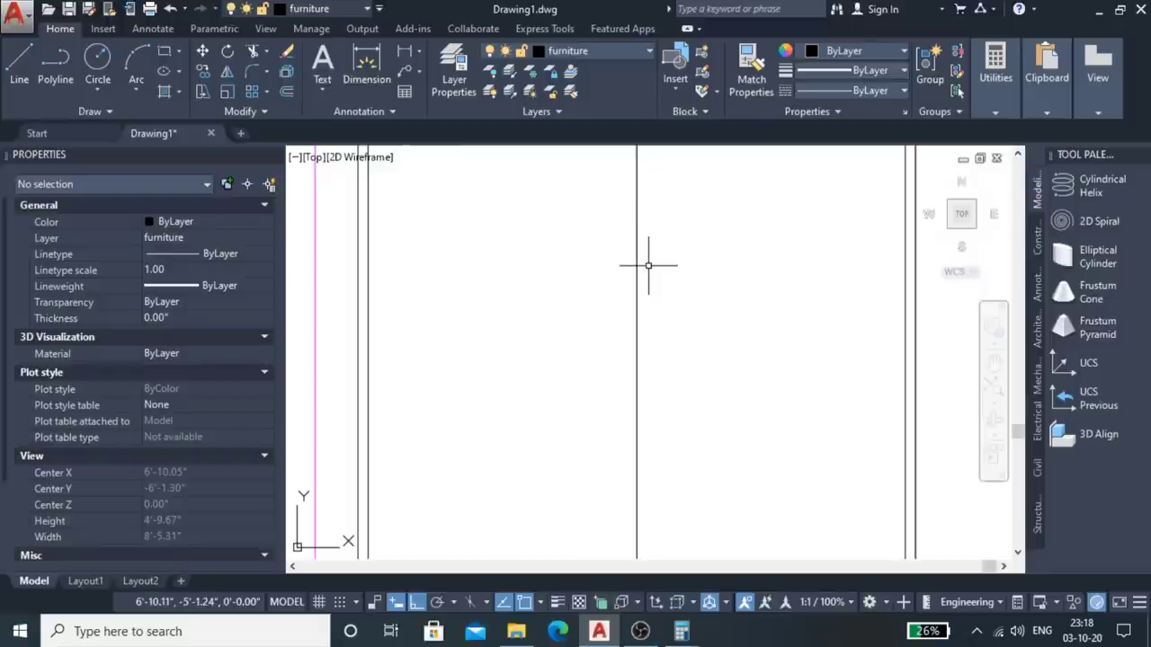
left_click(642, 268)
scroll(627, 284, "down", 3)
scroll(632, 289, "down", 1)
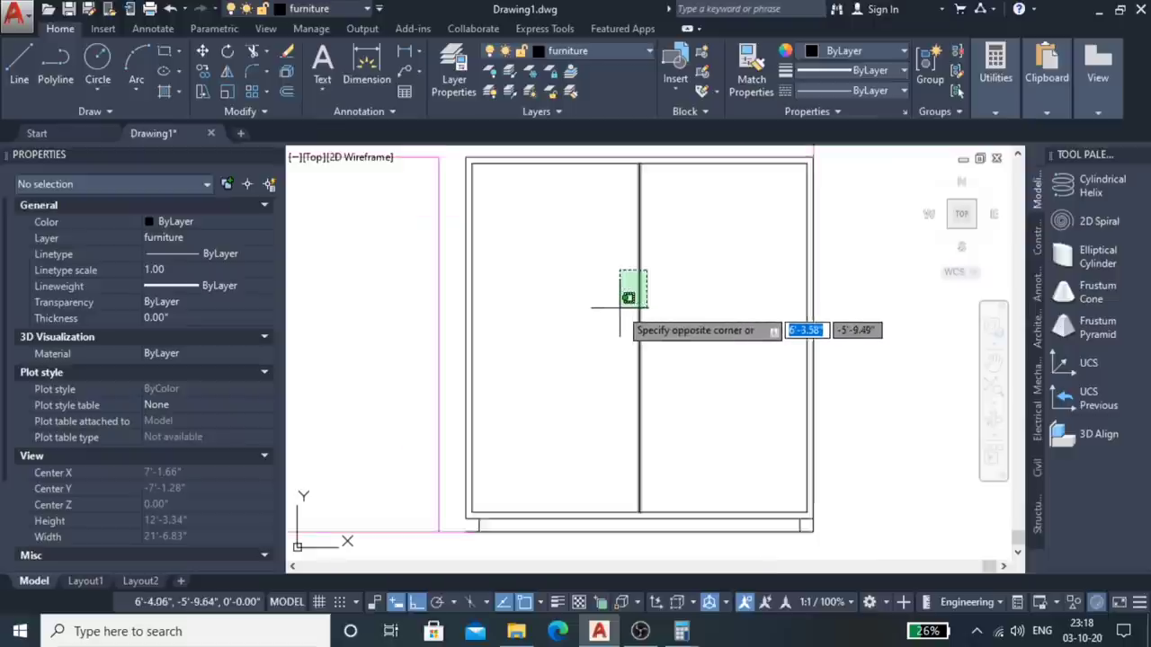
scroll(629, 293, "up", 4)
key("Escape")
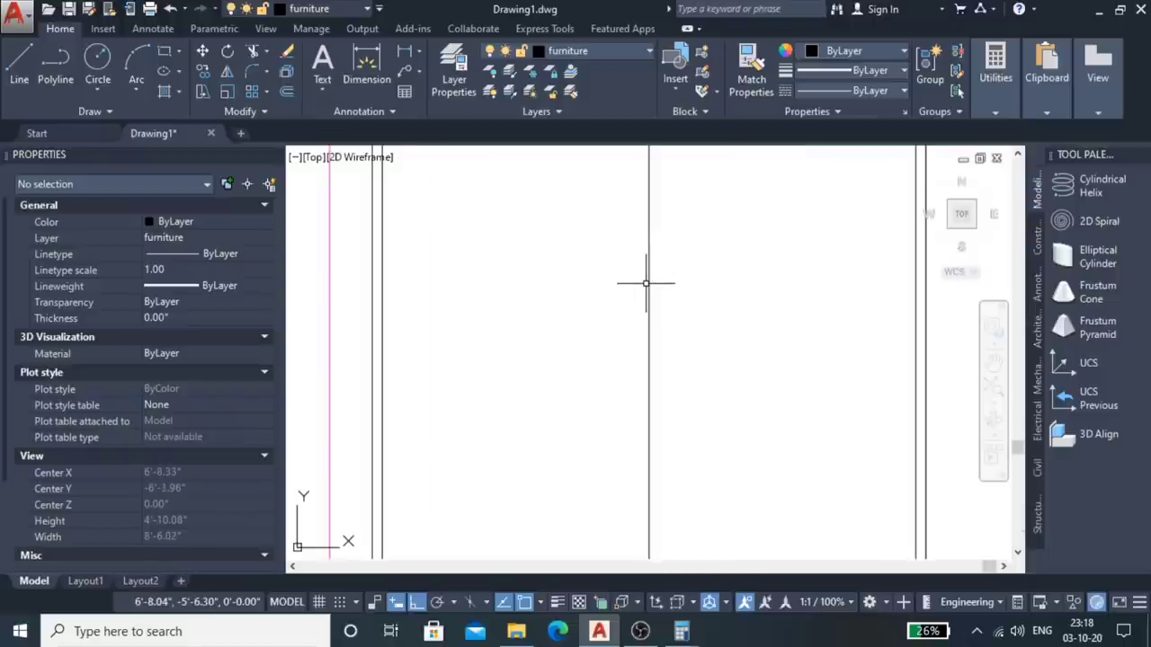
Step: Offset the centre vertical divider 1 unit to the left to double it
left_click(671, 289)
left_click(618, 324)
scroll(622, 327, "down", 3)
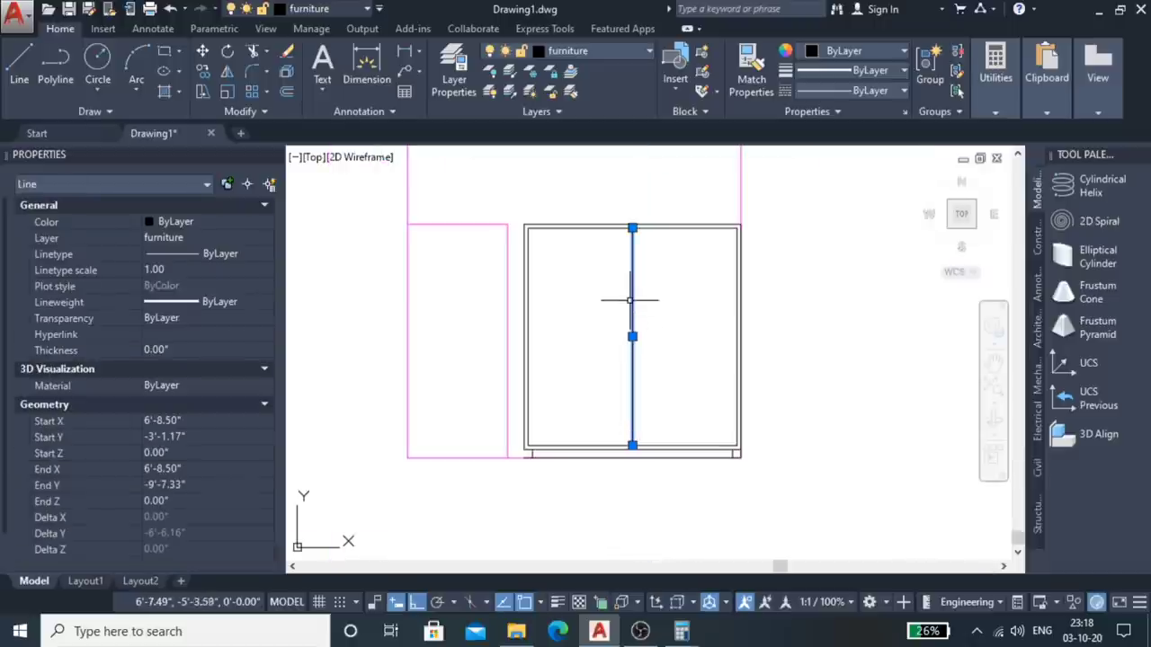
type("o")
key("Return")
type("1")
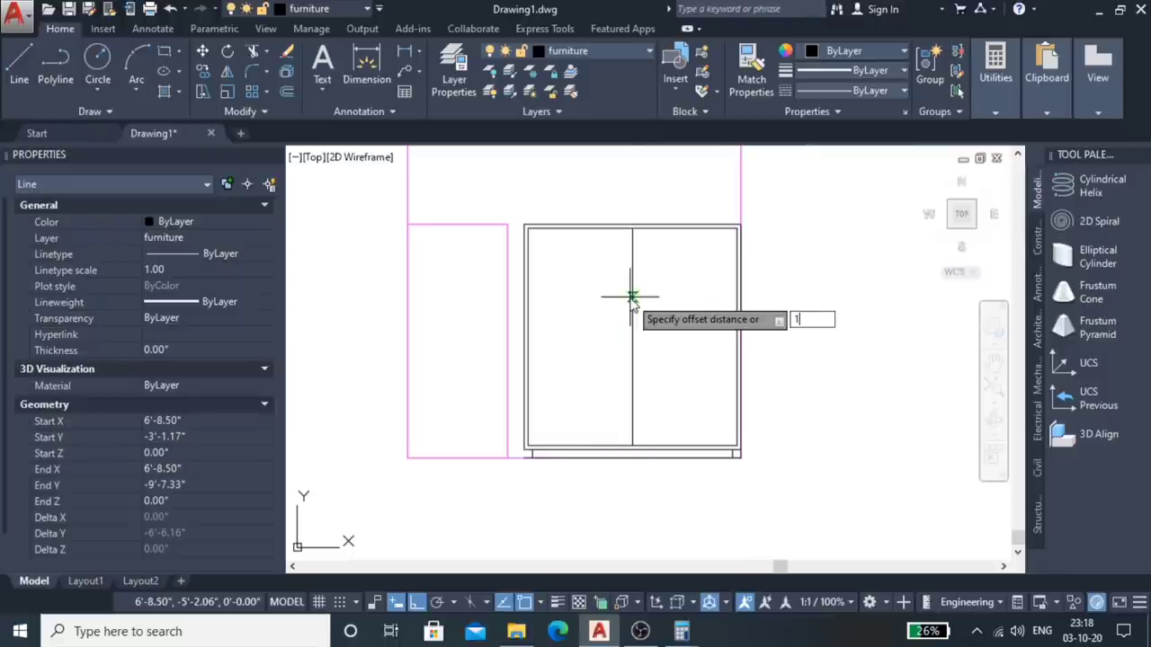
key("Return")
left_click(632, 297)
left_click(527, 309)
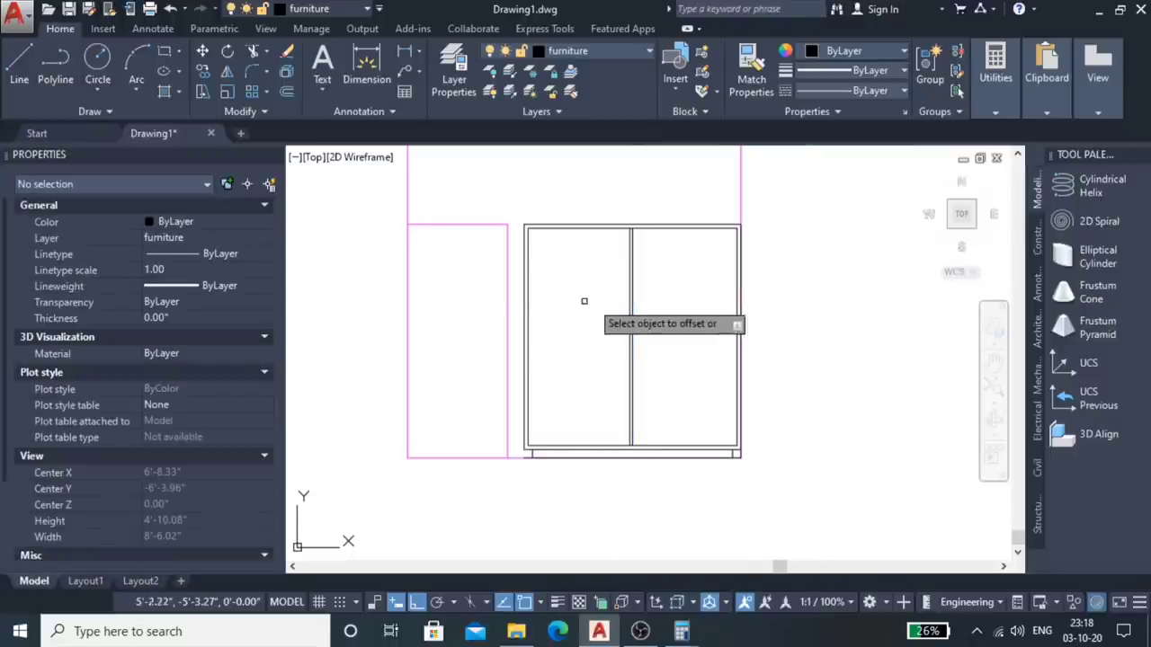
scroll(640, 304, "up", 5)
key("Escape")
Step: Select the right-hand line of the doubled divider
left_click(596, 291)
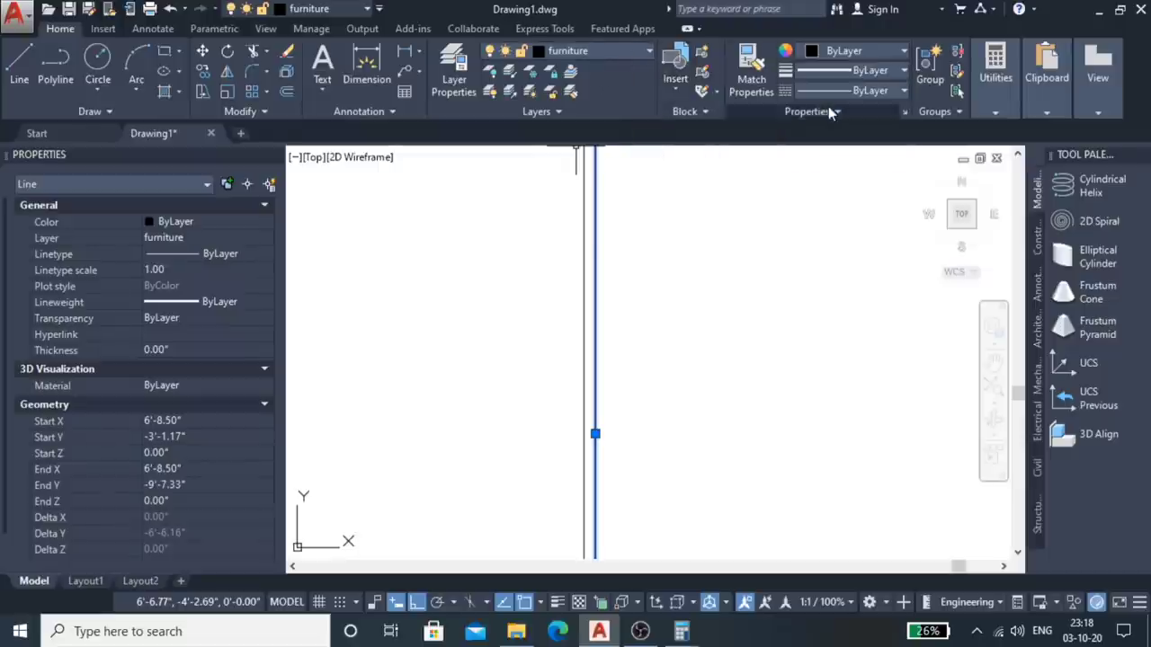
scroll(606, 278, "down", 5)
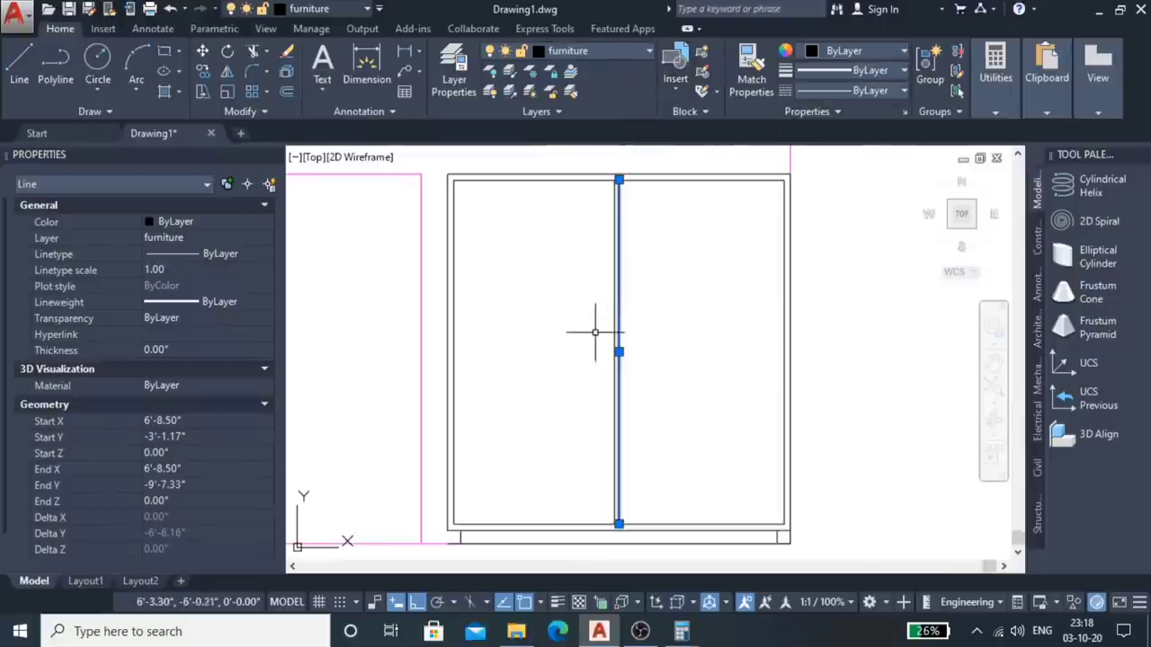
scroll(576, 376, "up", 5)
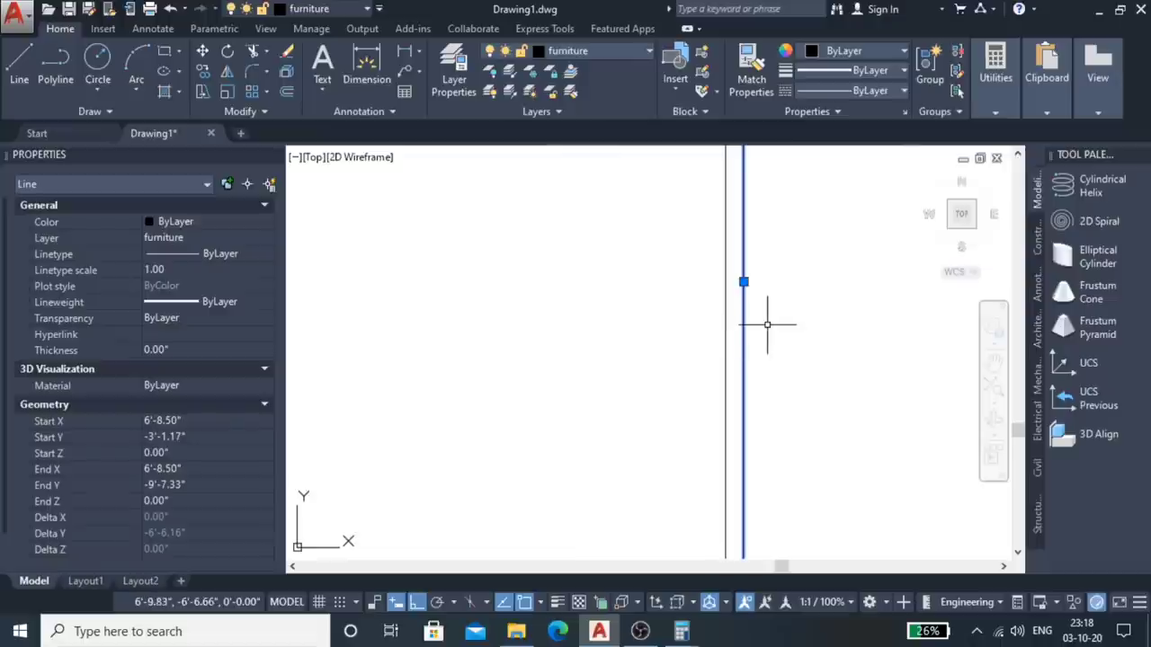
scroll(653, 322, "down", 5)
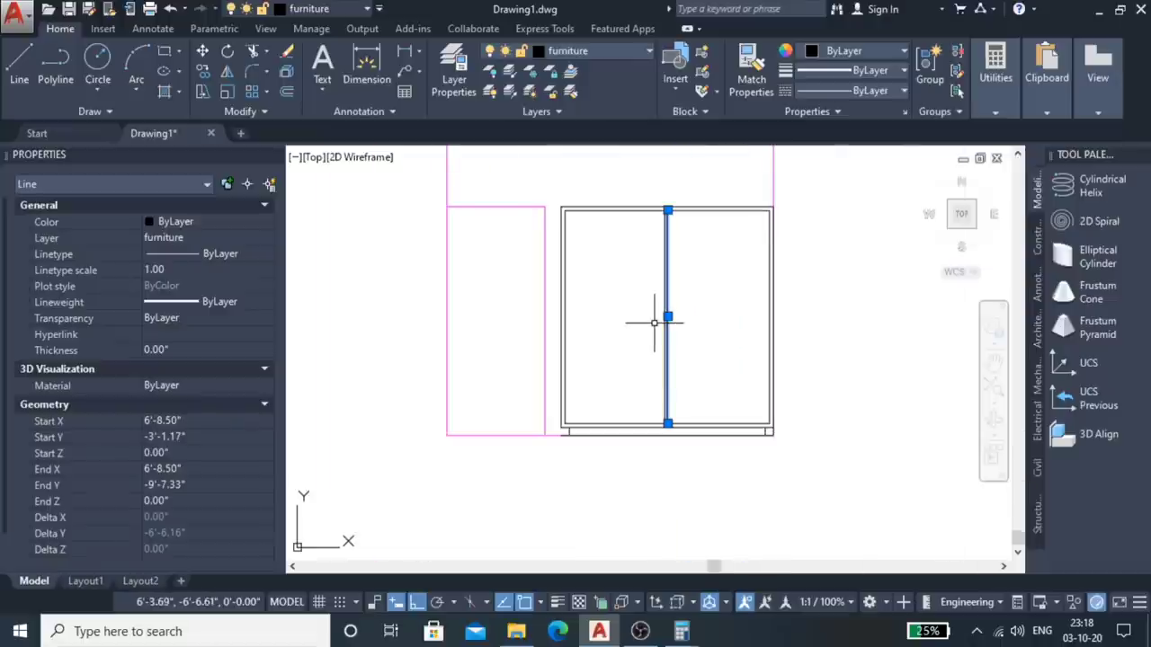
scroll(668, 231, "up", 5)
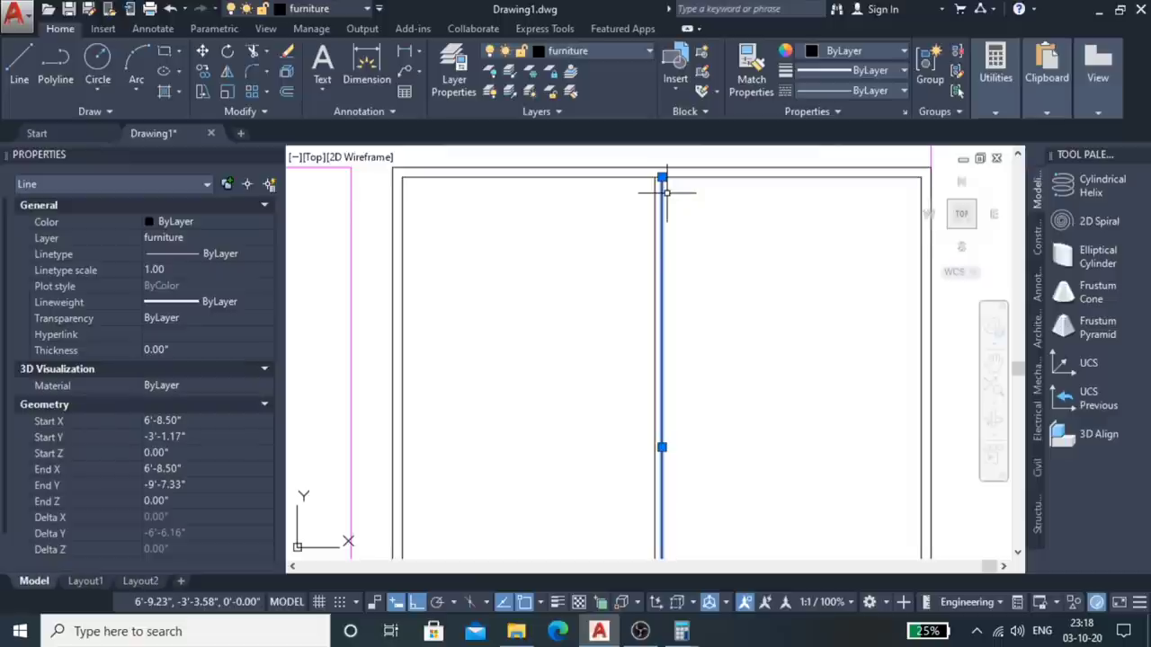
scroll(673, 220, "up", 1)
scroll(668, 218, "down", 1)
scroll(669, 218, "down", 2)
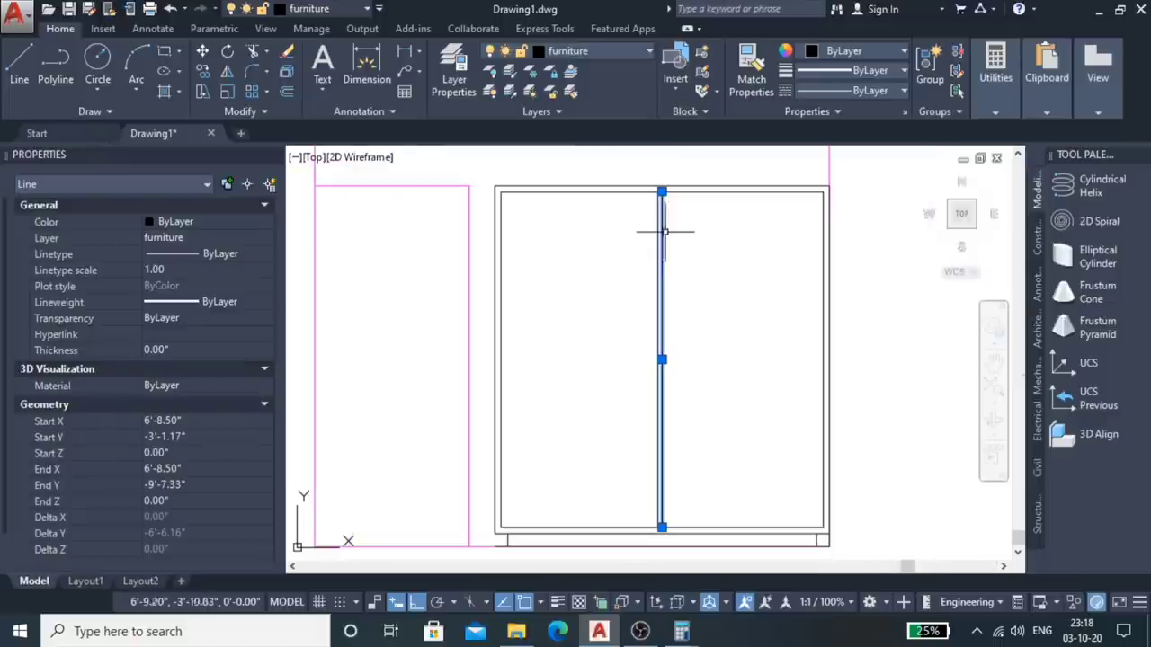
scroll(663, 342, "up", 3)
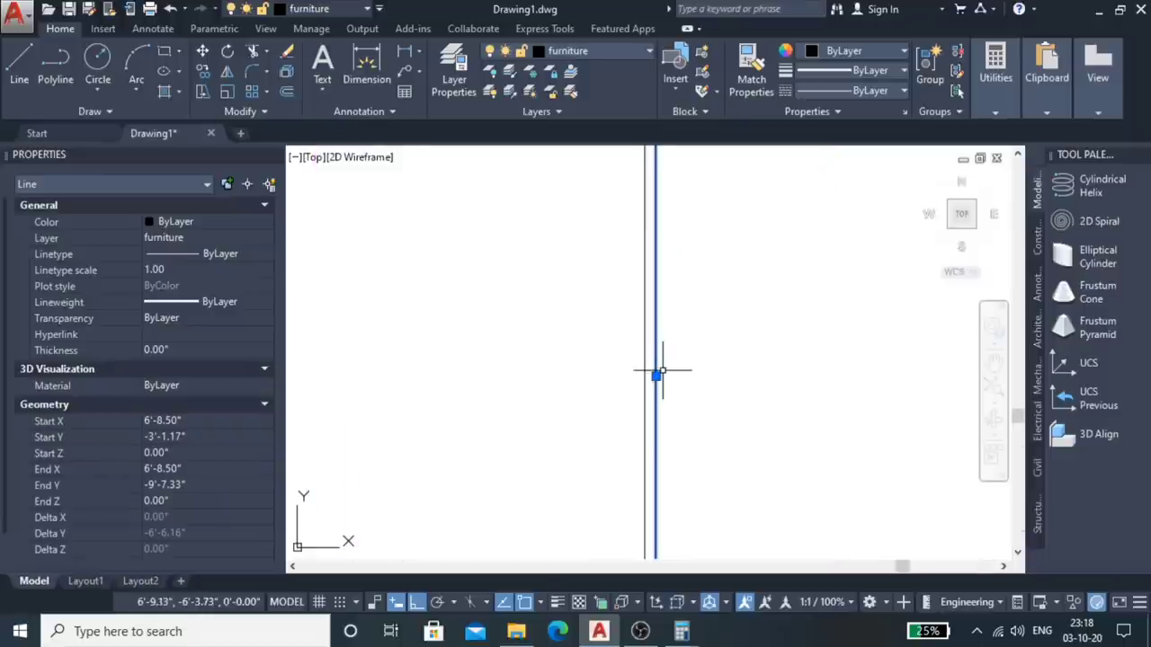
scroll(640, 371, "up", 1)
scroll(665, 372, "down", 1)
scroll(629, 369, "down", 2)
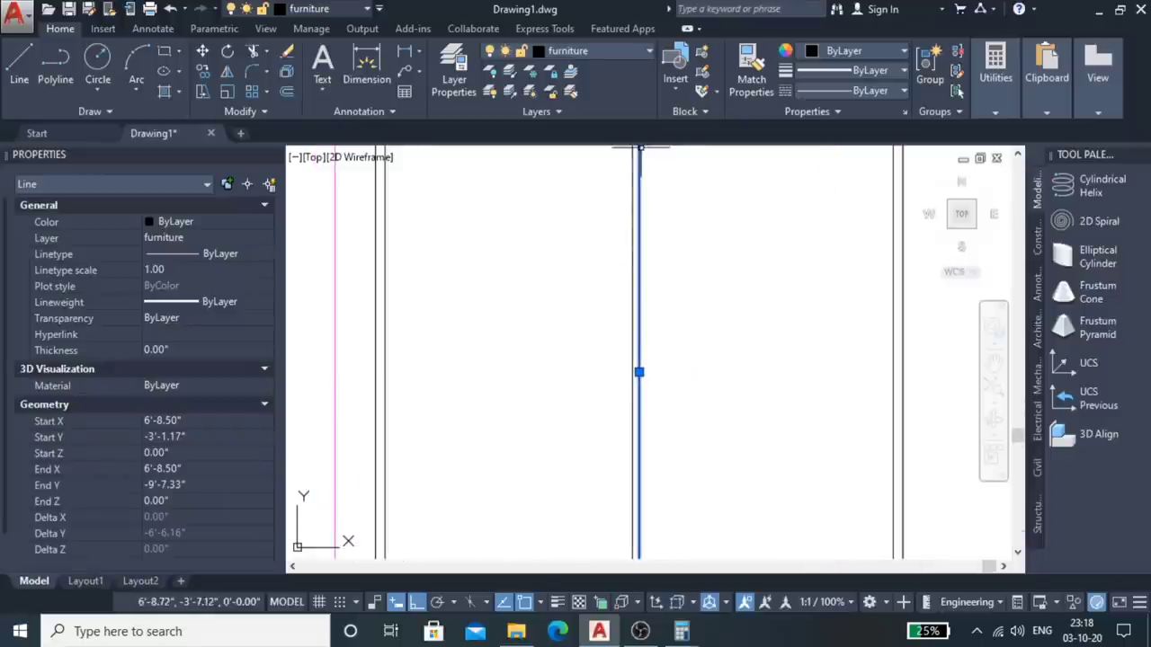
Step: Open the linetype list and close the linetype manager without changes
left_click(897, 91)
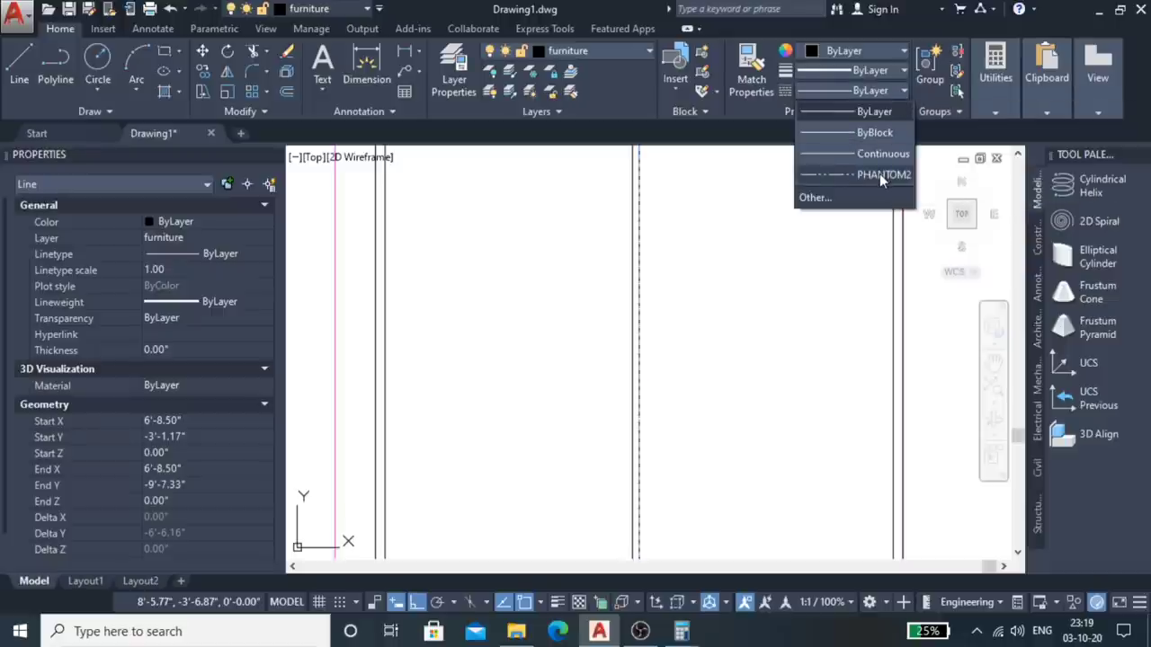
left_click(835, 198)
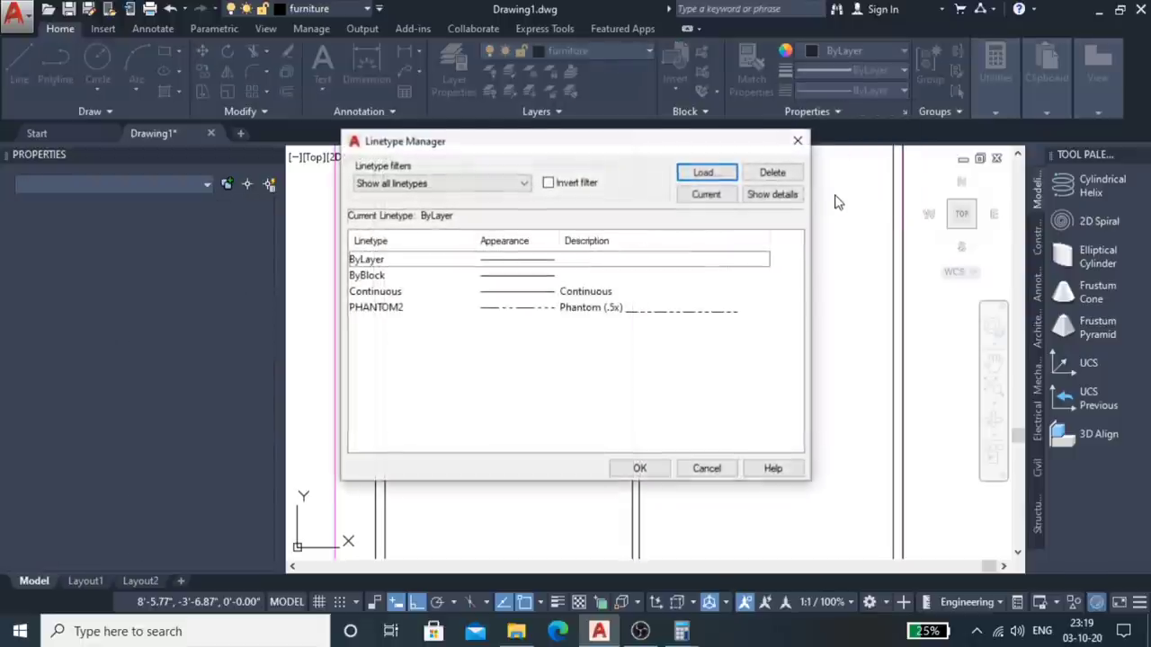
key("Escape")
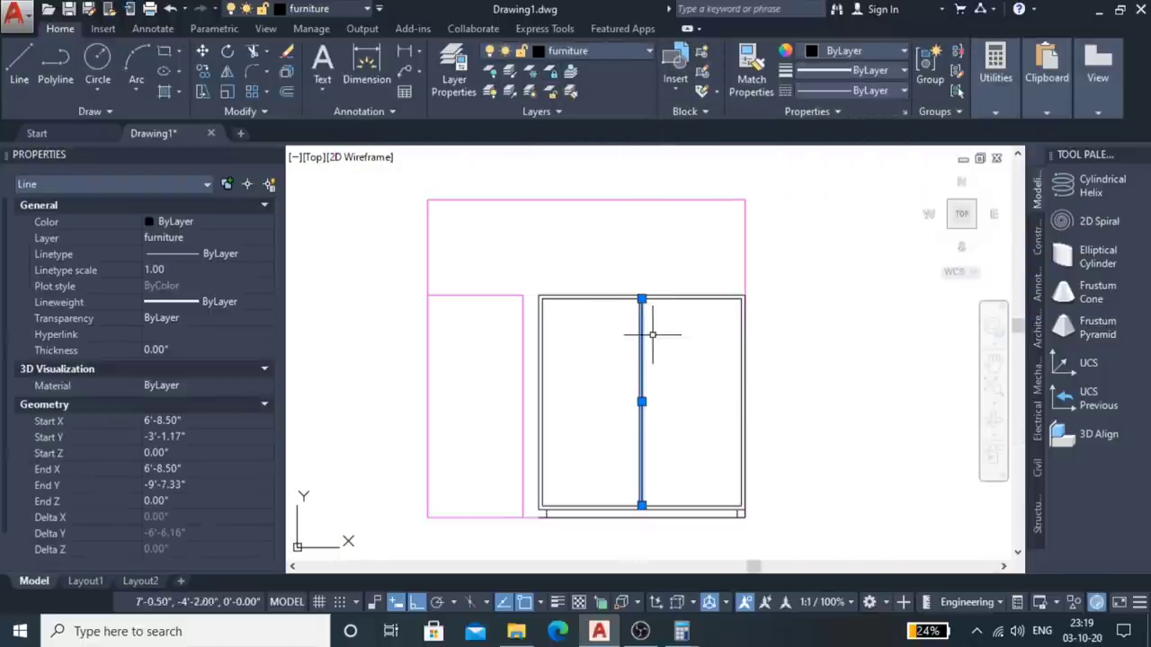
scroll(652, 344, "up", 2)
scroll(616, 233, "up", 2)
scroll(655, 291, "down", 2)
scroll(647, 282, "up", 3)
scroll(614, 297, "down", 2)
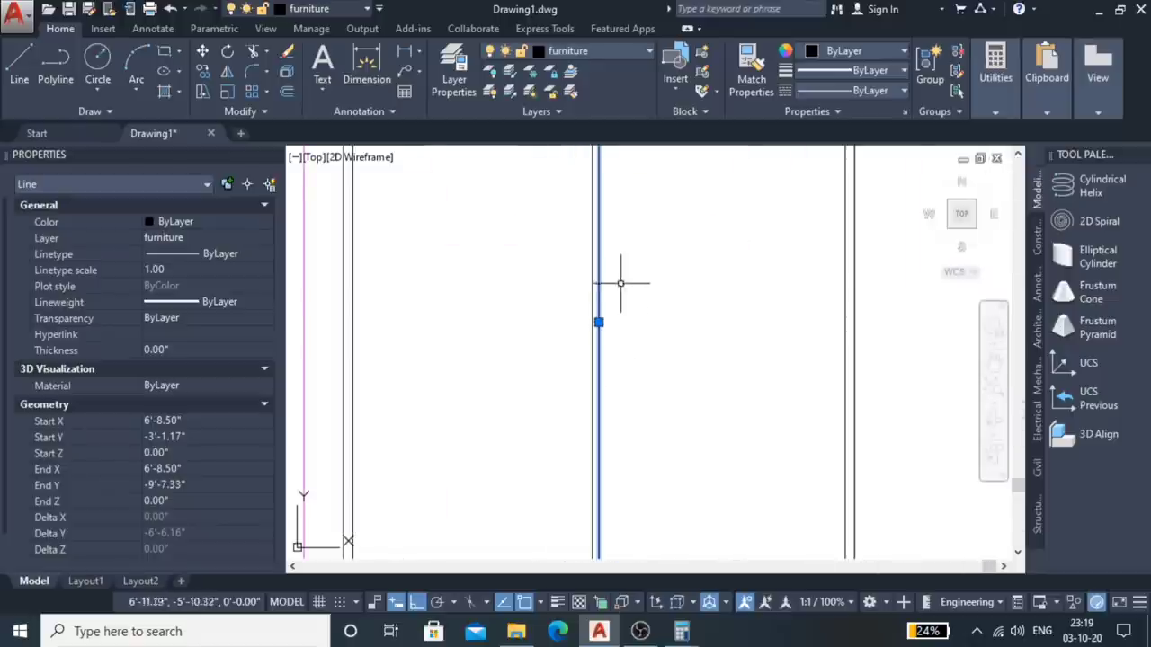
Step: Set the selected divider line to PHANTOM2 and clear the selection
left_click(899, 91)
left_click(872, 175)
scroll(692, 238, "down", 2)
key("Escape")
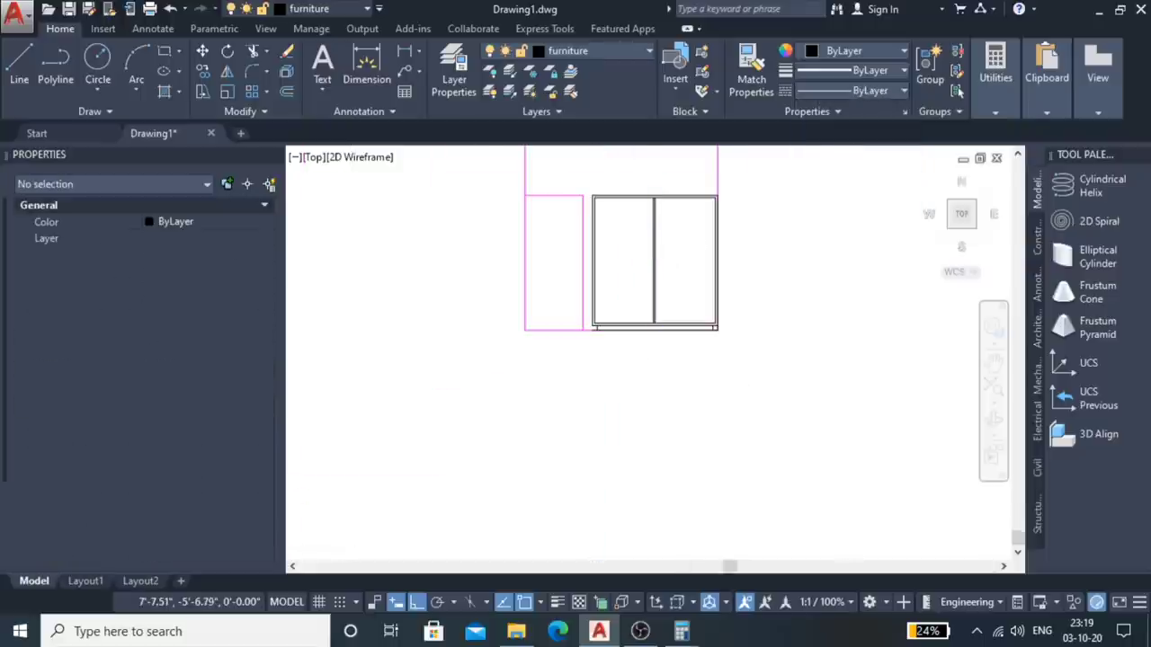
scroll(689, 249, "up", 3)
scroll(688, 249, "up", 2)
scroll(688, 249, "up", 2)
scroll(617, 278, "down", 4)
scroll(612, 334, "down", 2)
scroll(614, 236, "up", 4)
scroll(602, 236, "down", 2)
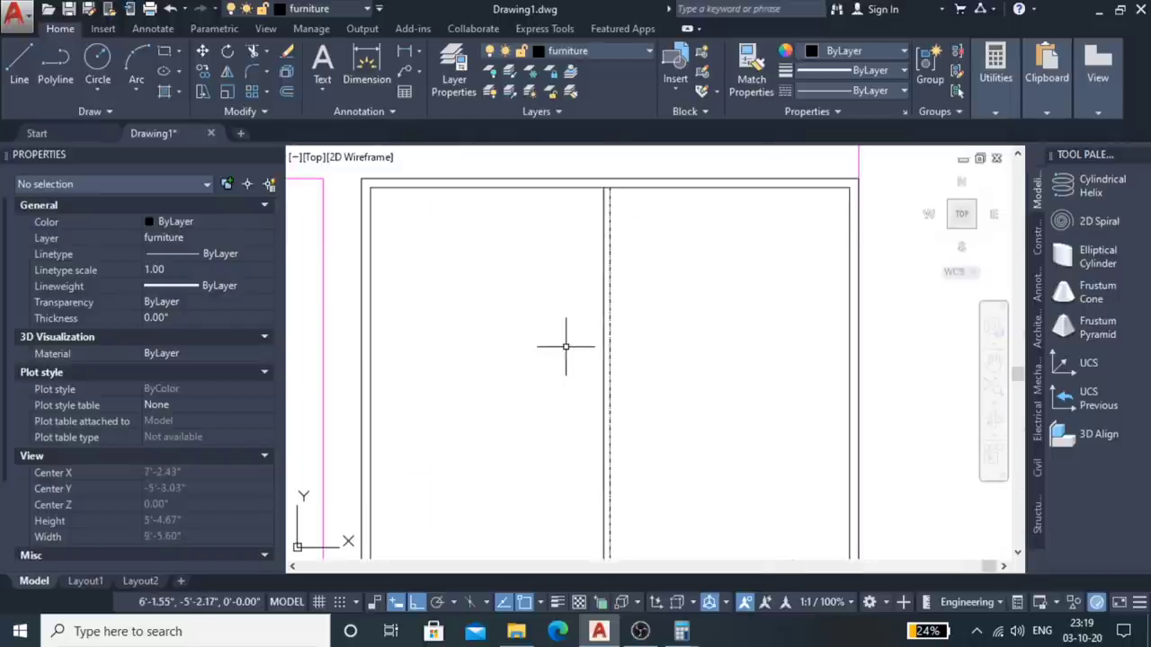
scroll(585, 333, "up", 2)
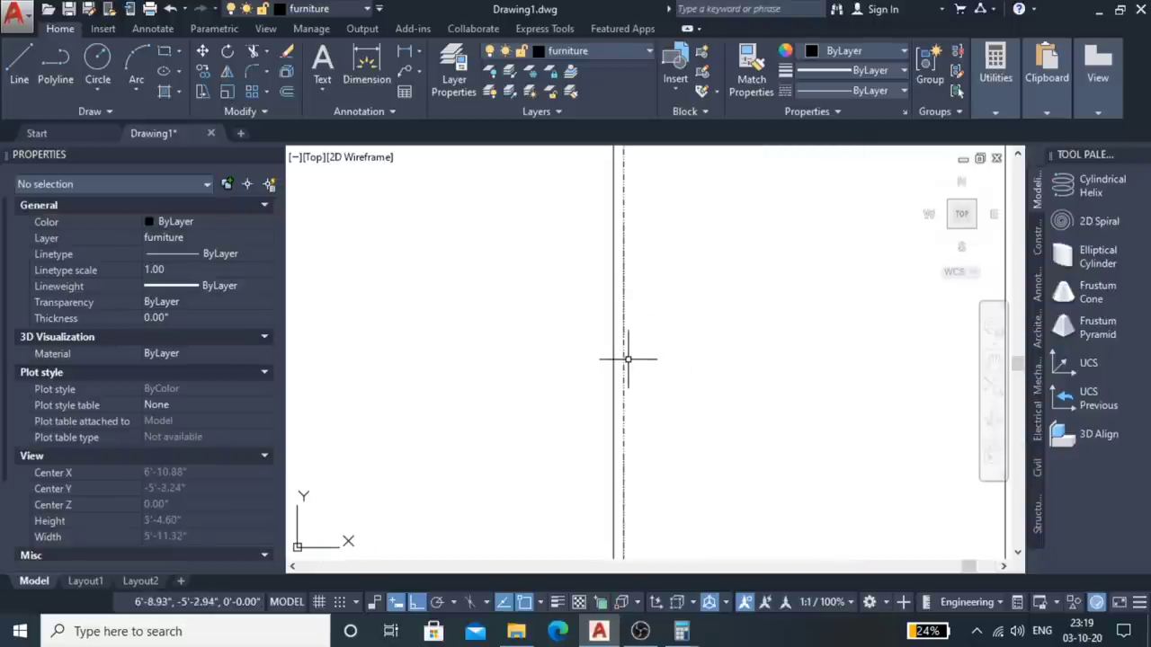
scroll(634, 365, "down", 4)
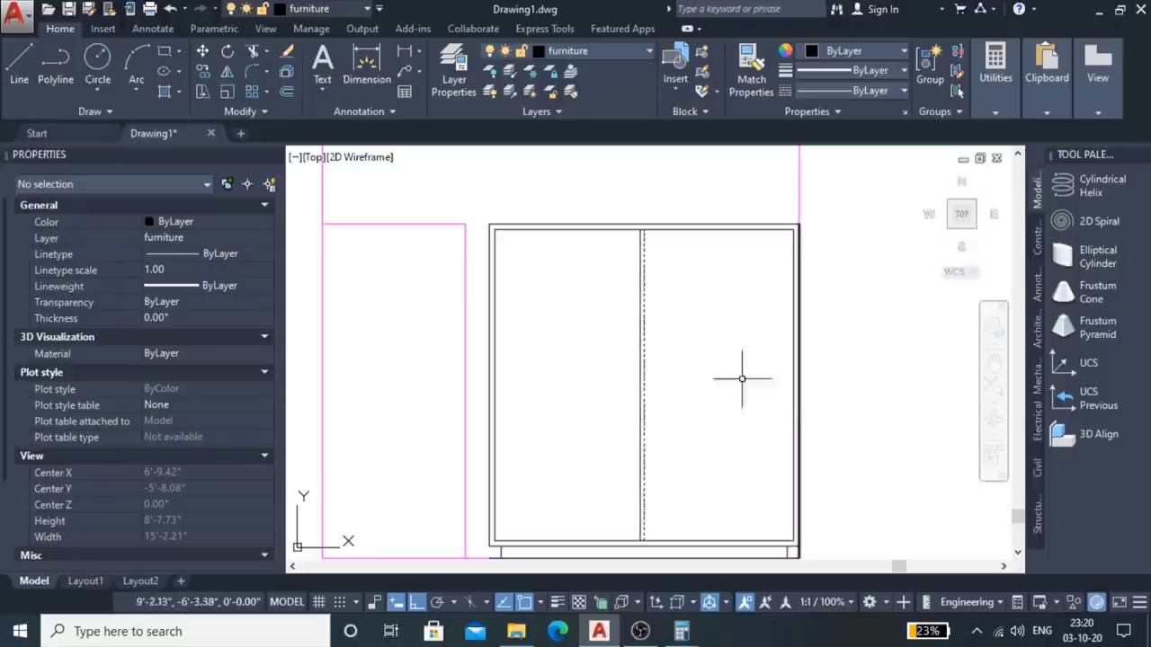
Step: Draw a horizontal line across the cabinet from its right edge to its left edge
key("l")
key("Return")
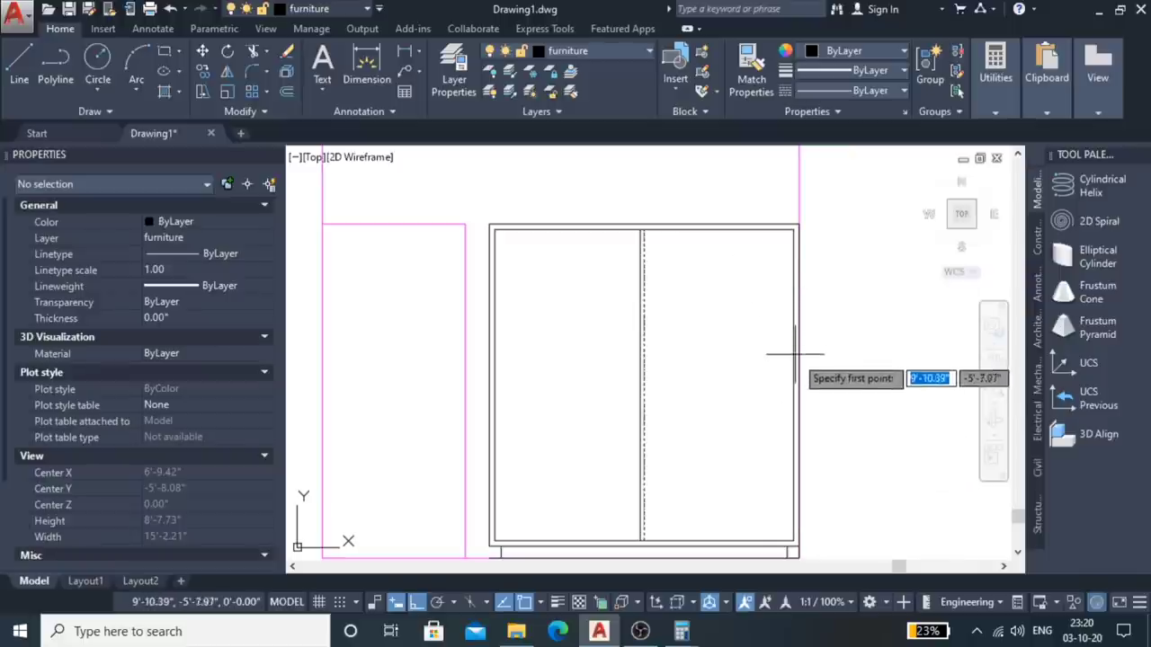
left_click(795, 385)
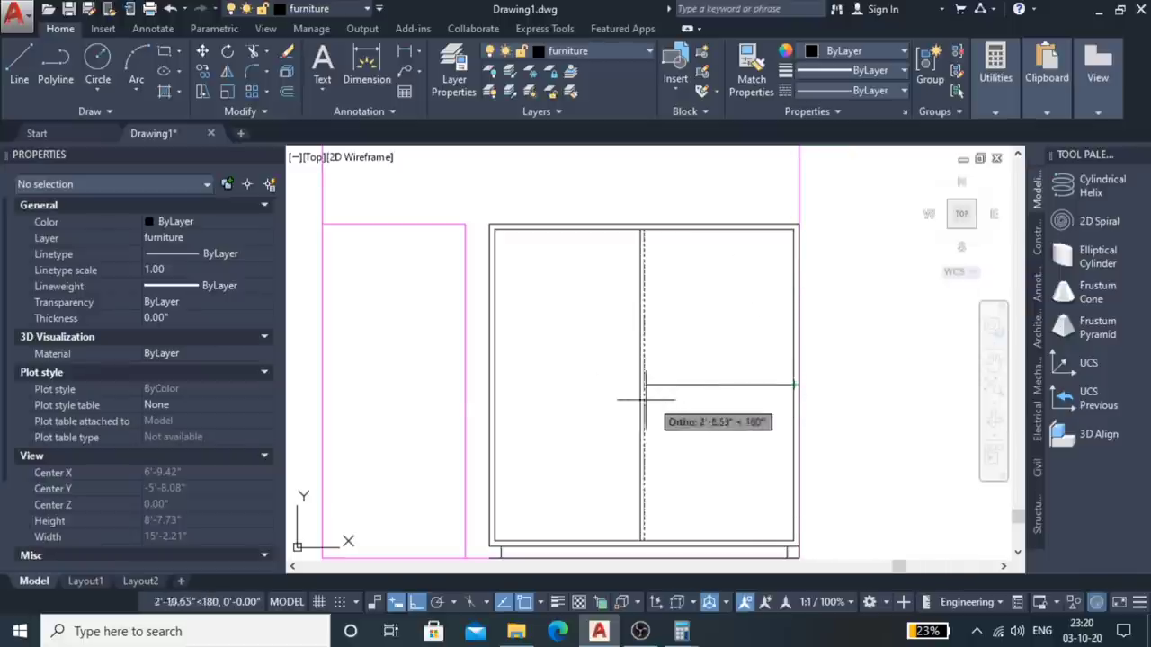
left_click(495, 384)
key("Return")
Step: Offset the middle horizontal line 1 unit above and below
left_click(593, 385)
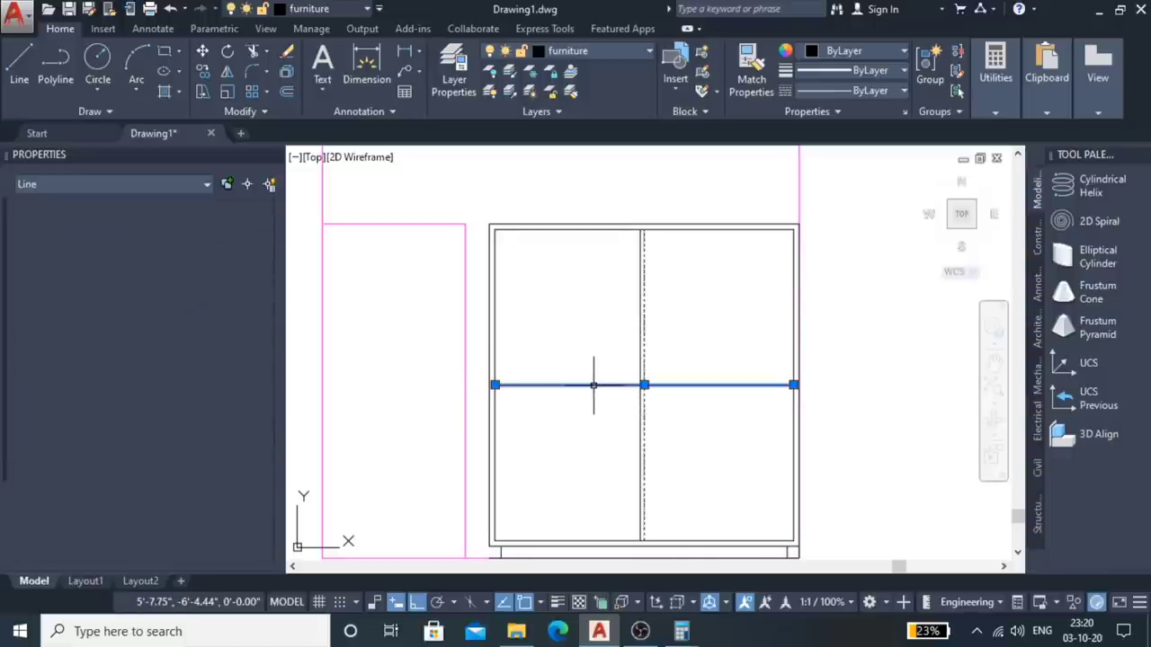
type("o")
key("Return")
type("1")
key("Return")
left_click(586, 384)
left_click(586, 346)
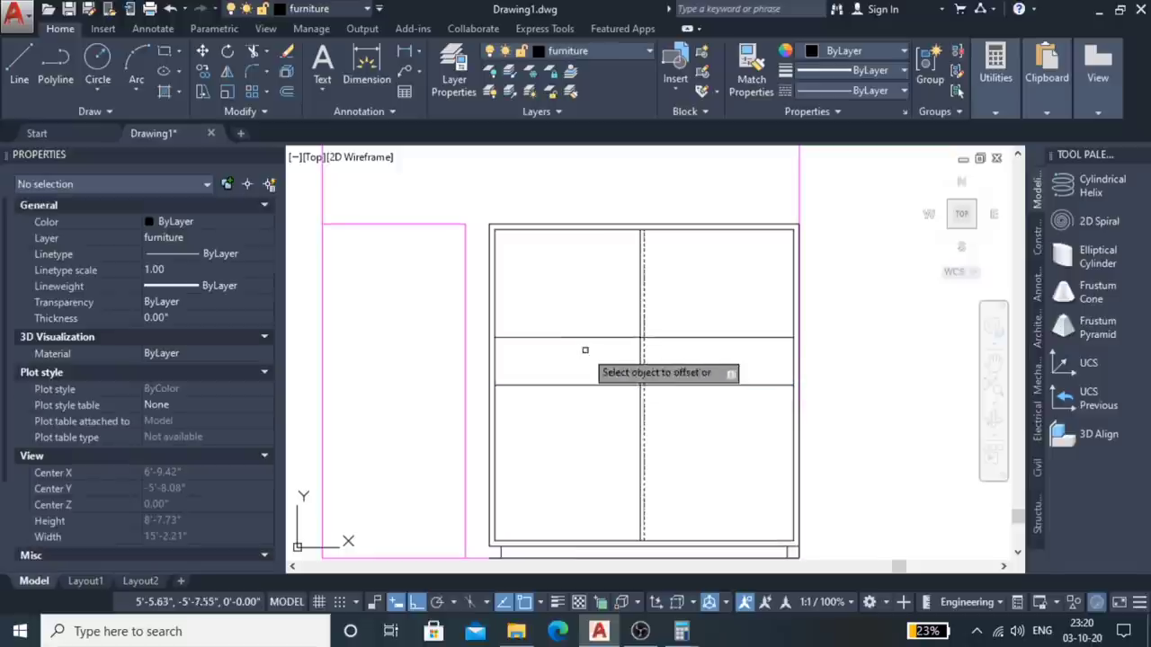
left_click(596, 384)
left_click(598, 427)
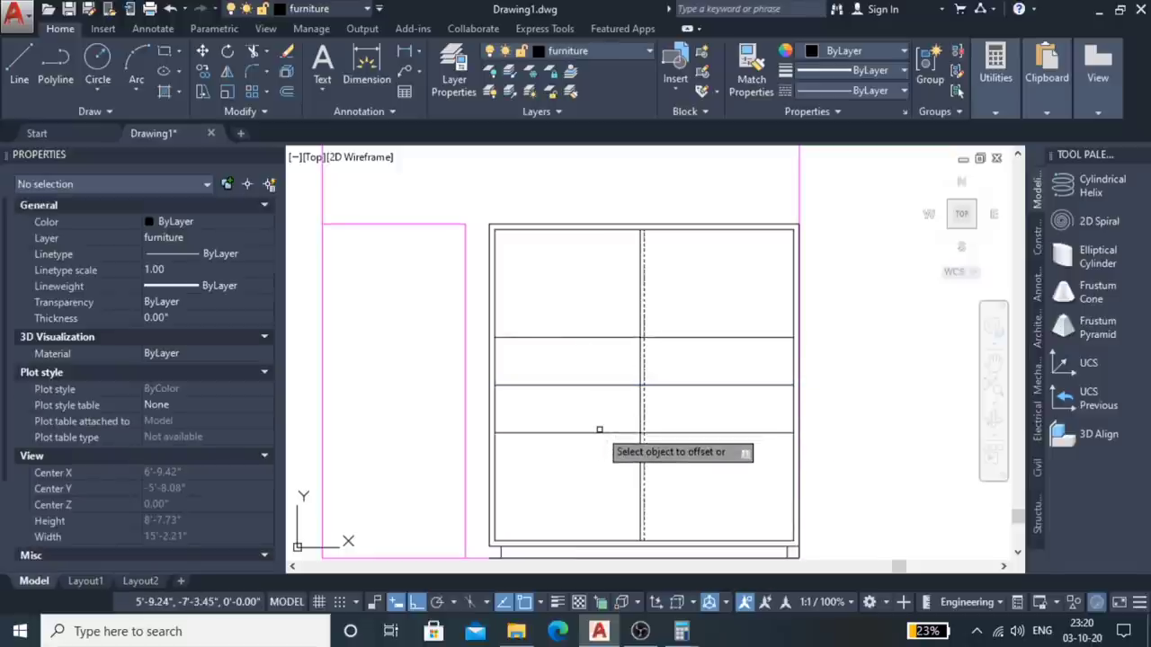
key("Escape")
Step: Delete the two lines offset by 1
left_click(598, 315)
left_click(589, 360)
left_click(593, 433)
key("Delete")
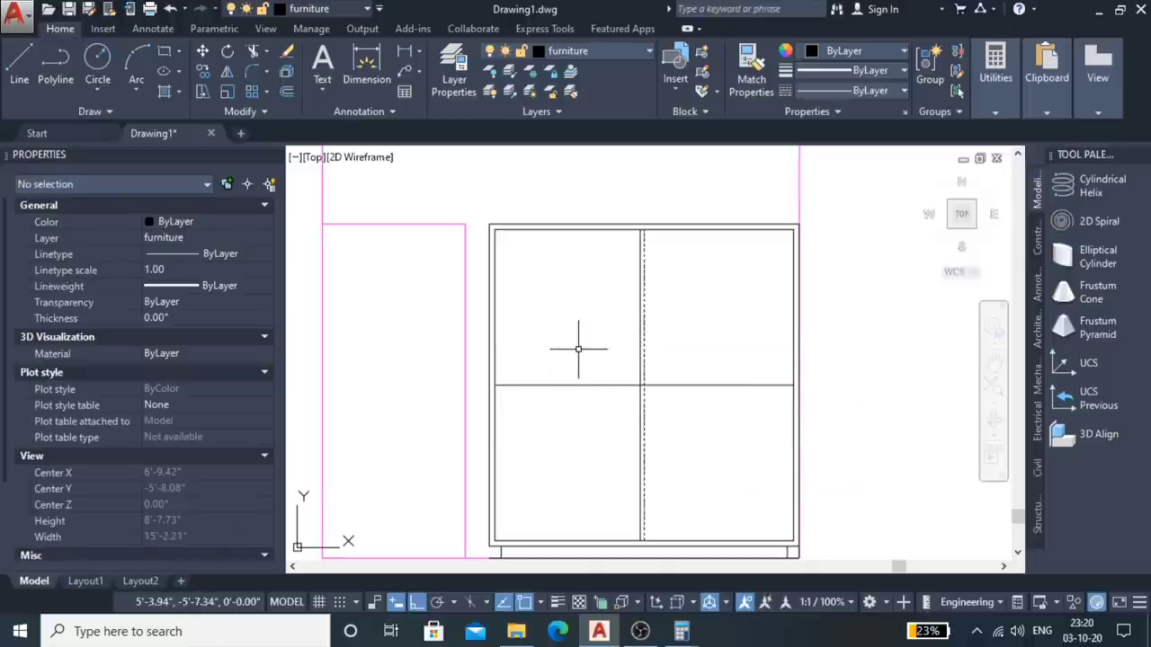
Step: Offset the middle line 6 above and below, then erase the original middle line
left_click(576, 385)
key("Return")
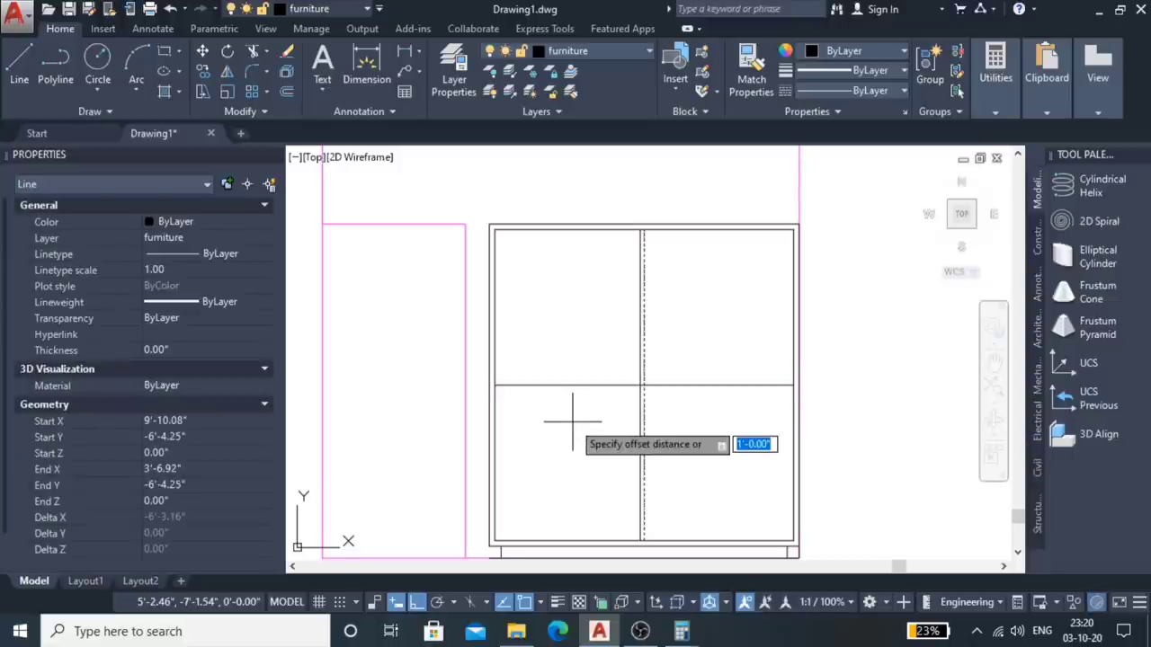
key("Return")
left_click(572, 384)
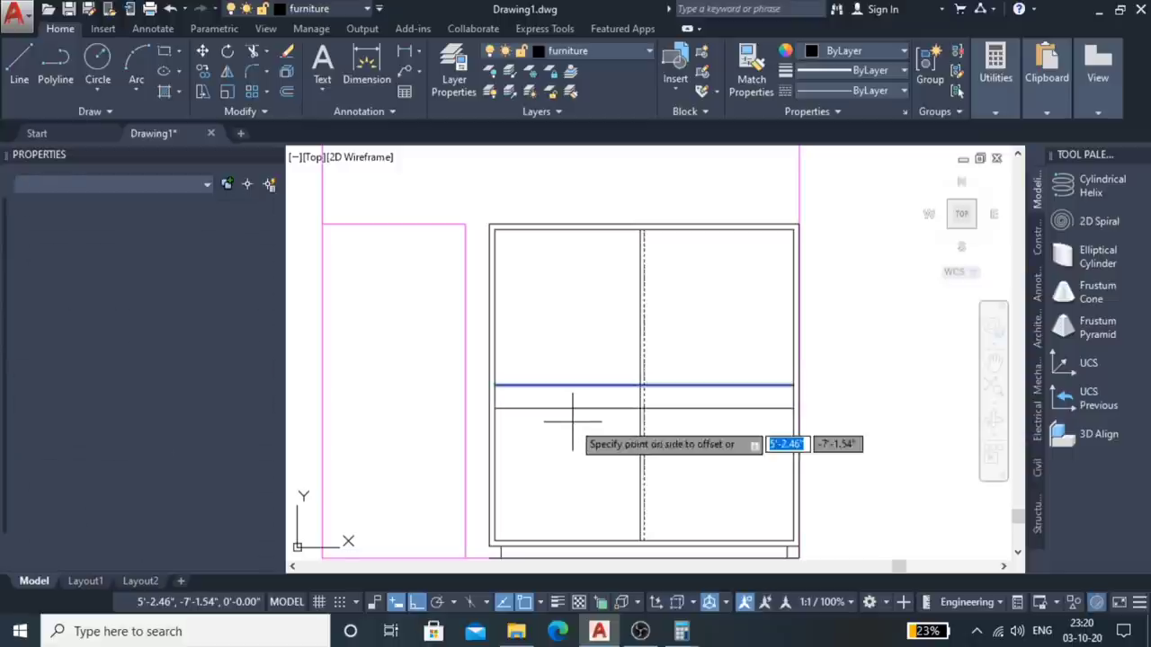
left_click(580, 349)
left_click(591, 385)
left_click(595, 425)
key("Escape")
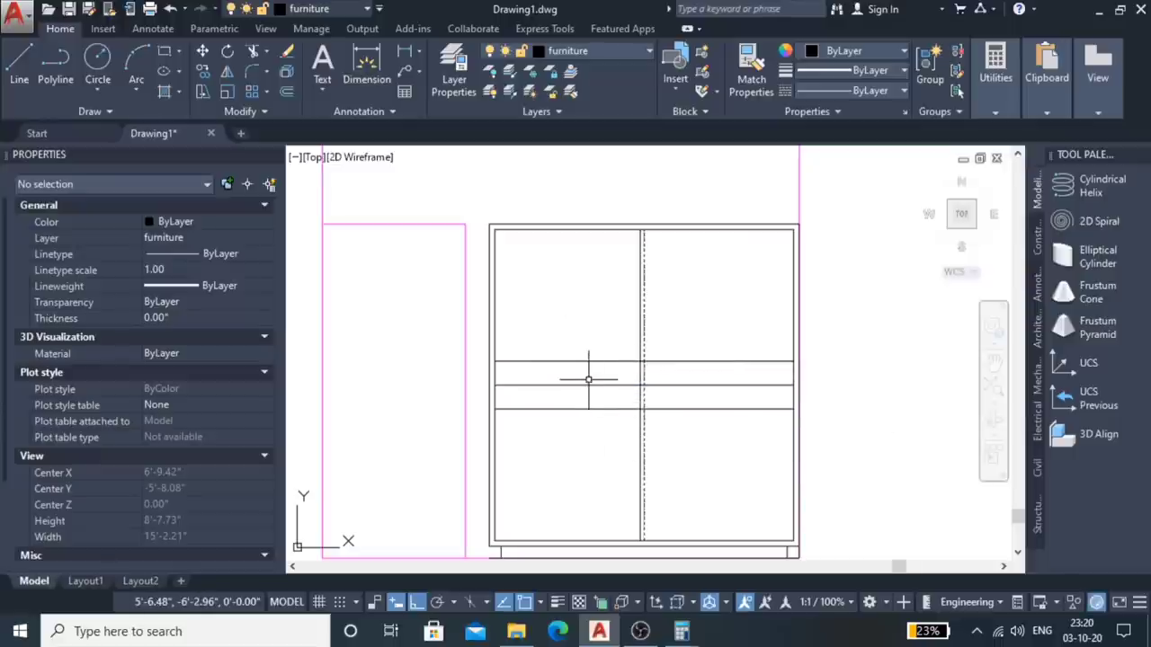
left_click(590, 385)
key("Delete")
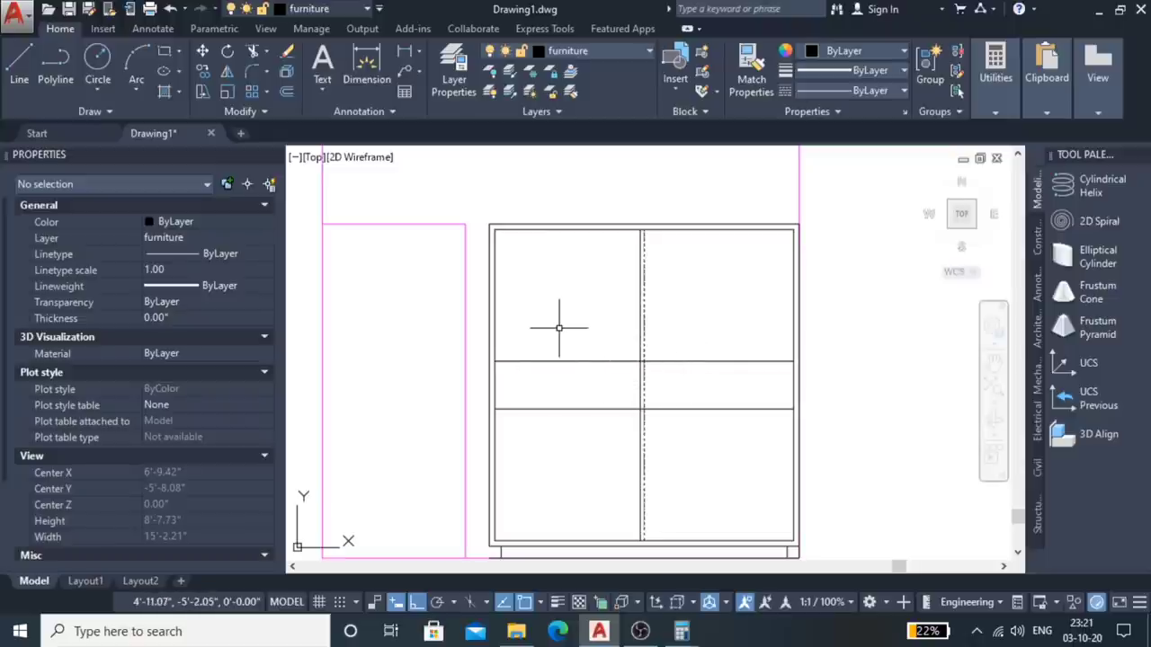
Step: Start HATCH with the SOLID pattern and yellow colour 248,215,49
type("h")
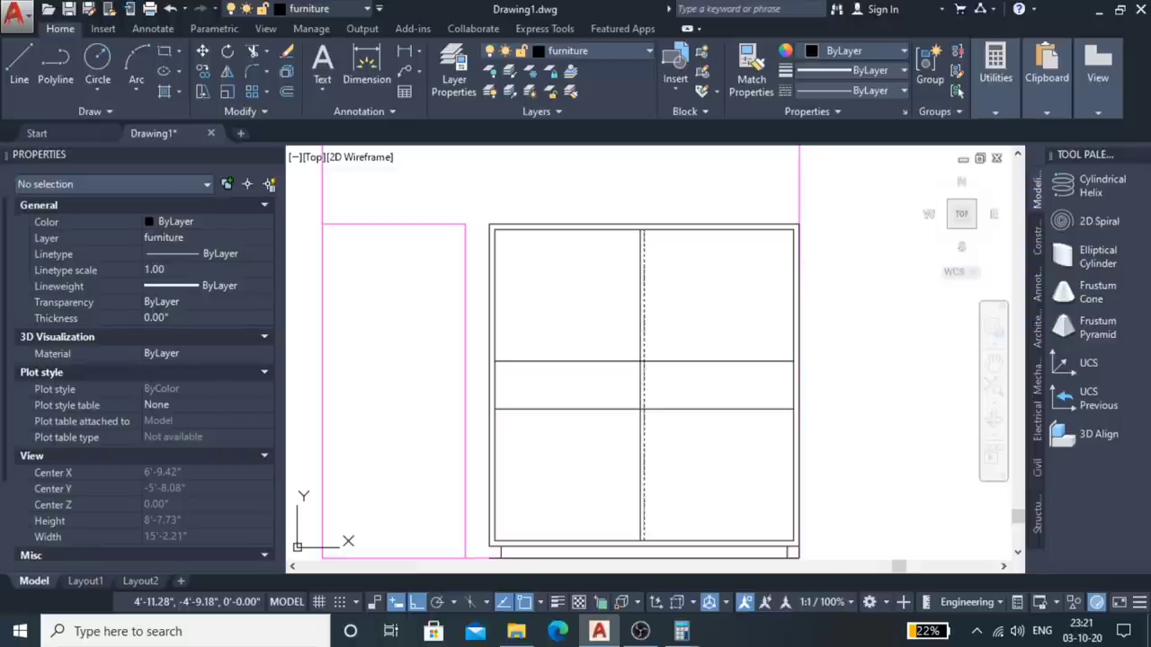
left_click(560, 307)
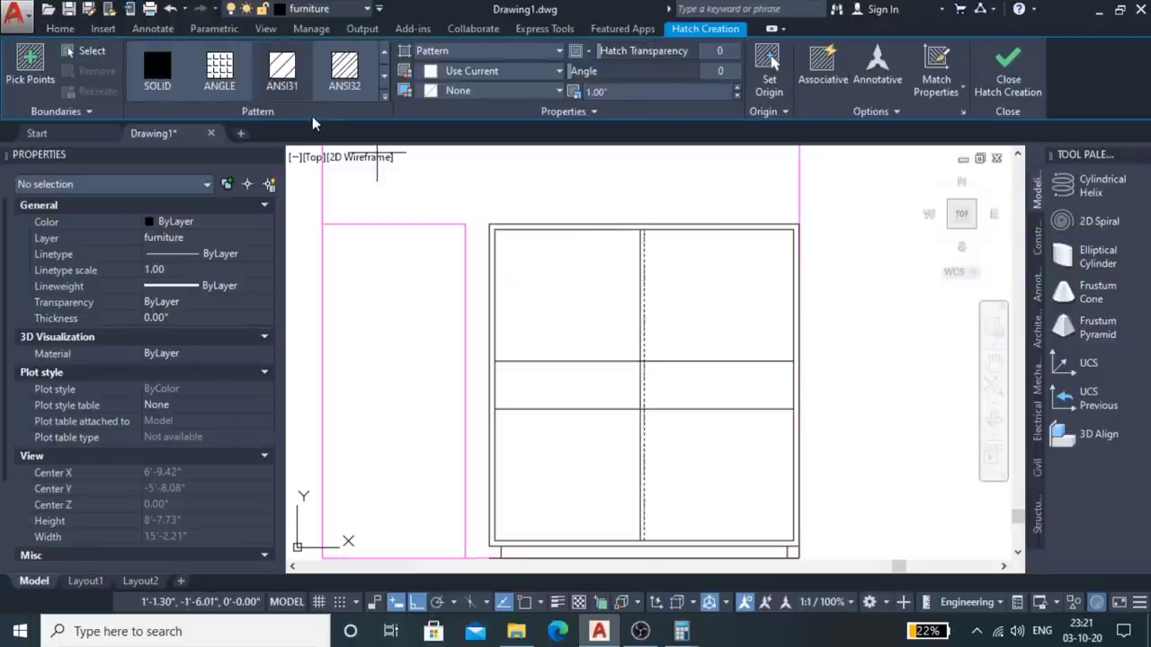
left_click(383, 79)
left_click(384, 86)
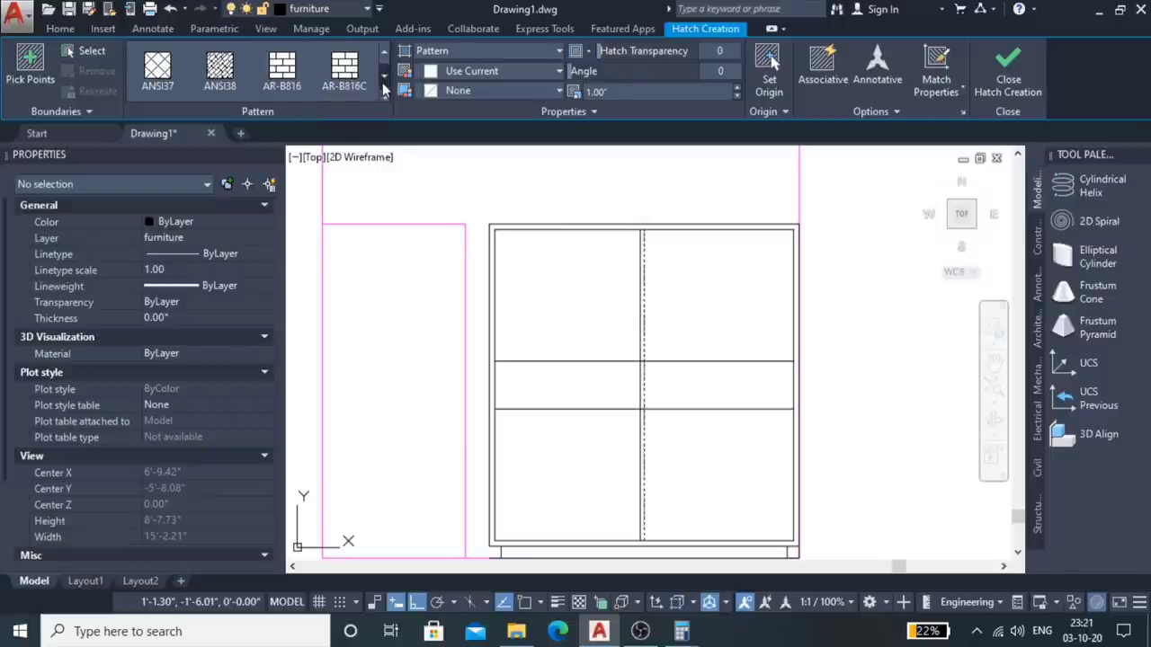
left_click(384, 86)
left_click(384, 86)
left_click(384, 87)
left_click(383, 56)
left_click(383, 55)
left_click(384, 56)
left_click(384, 56)
left_click(384, 56)
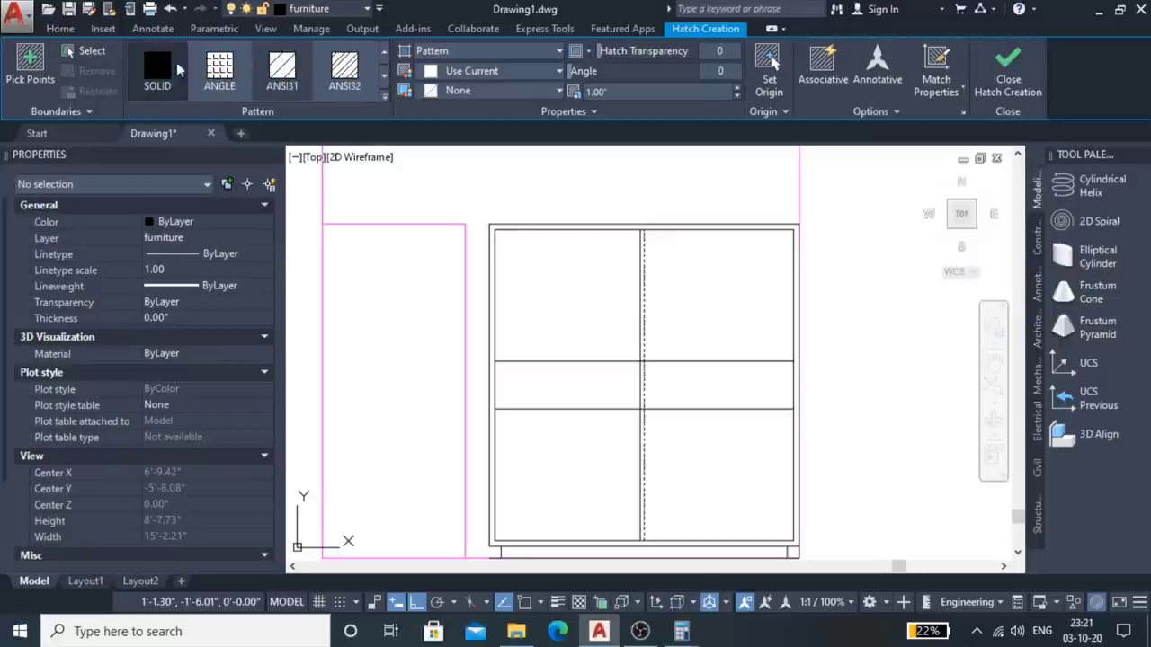
left_click(159, 62)
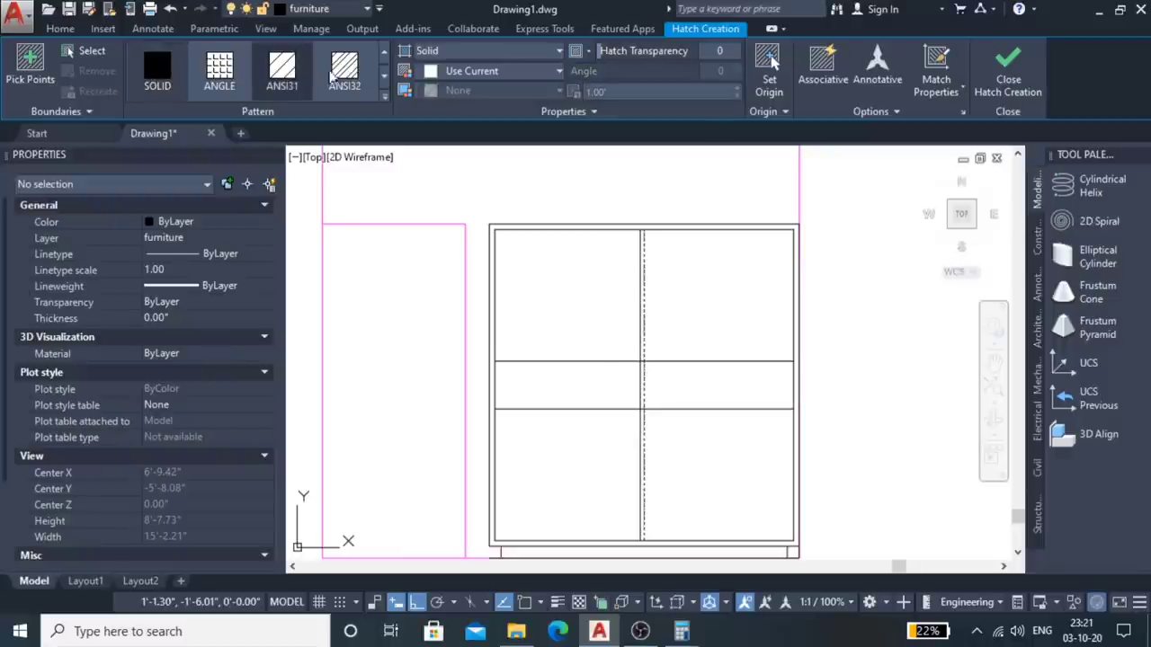
left_click(556, 71)
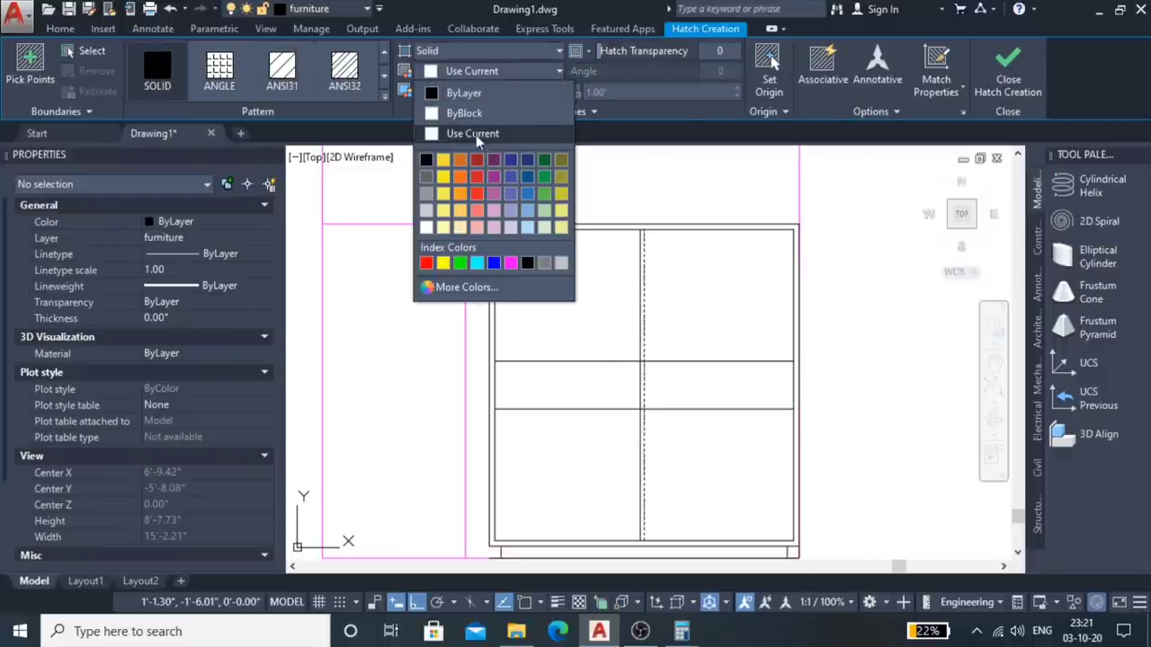
left_click(443, 167)
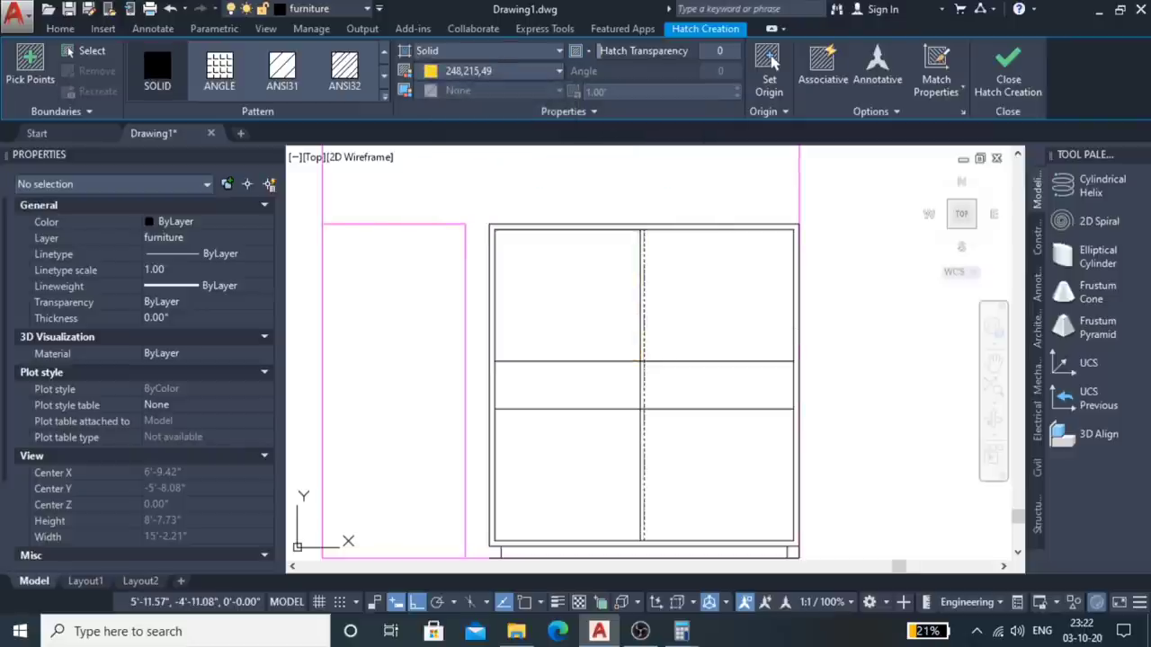
Step: Fill the top-left, top-right, bottom-right and bottom-left panels with the yellow hatch
left_click(608, 315)
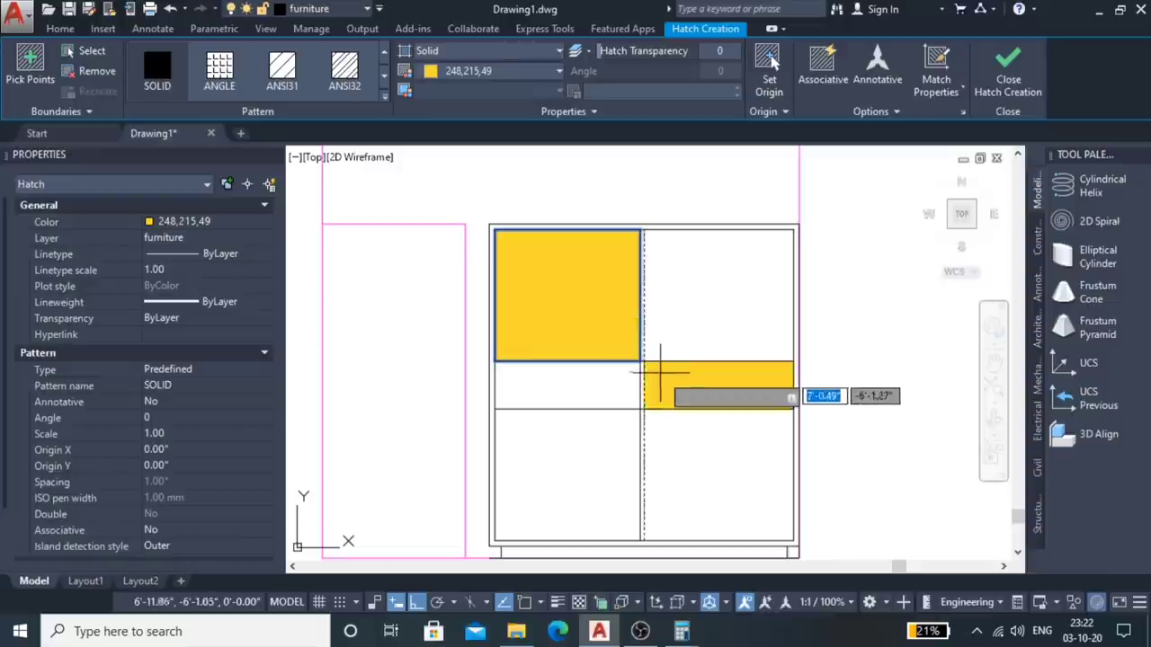
left_click(699, 300)
left_click(693, 486)
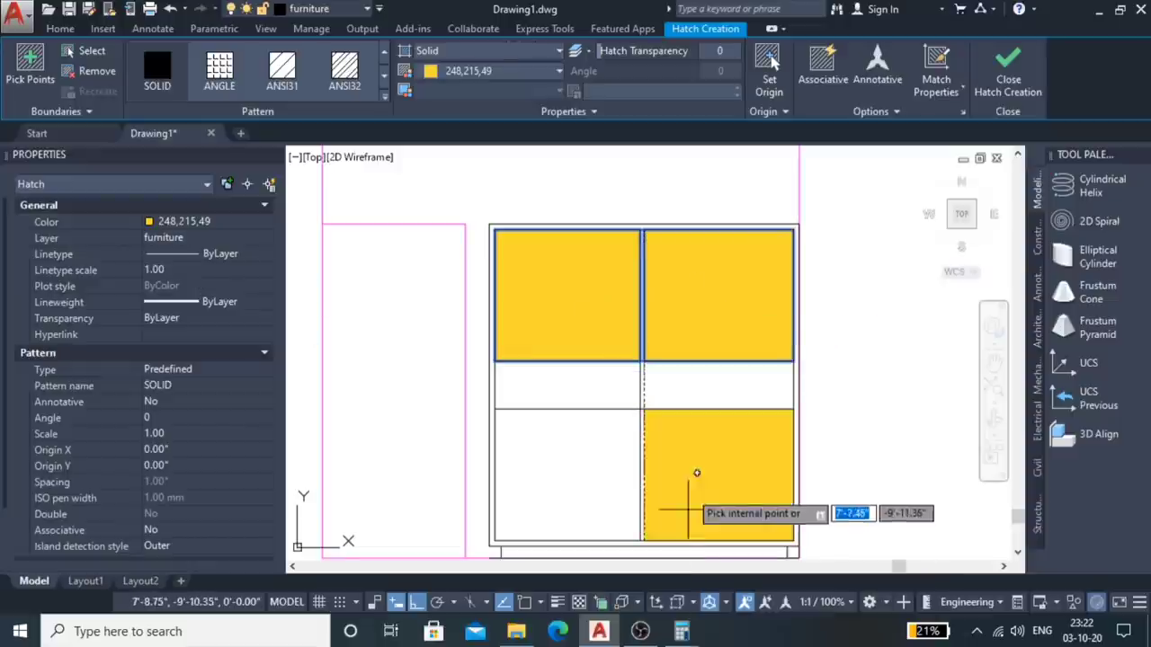
left_click(562, 472)
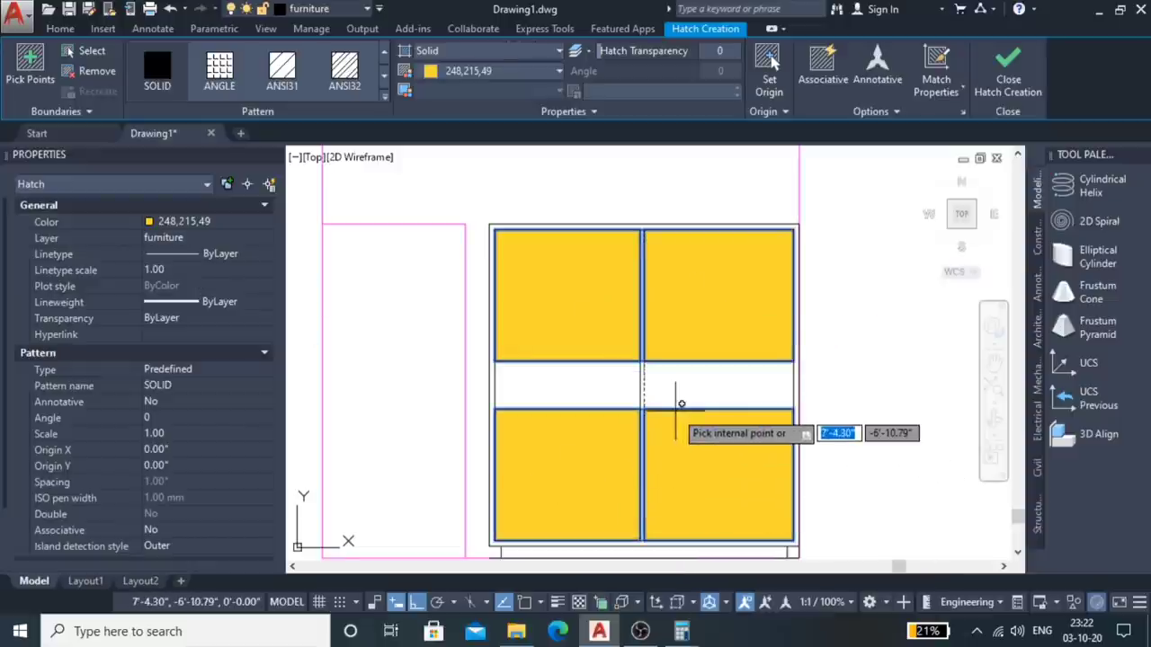
key("Return")
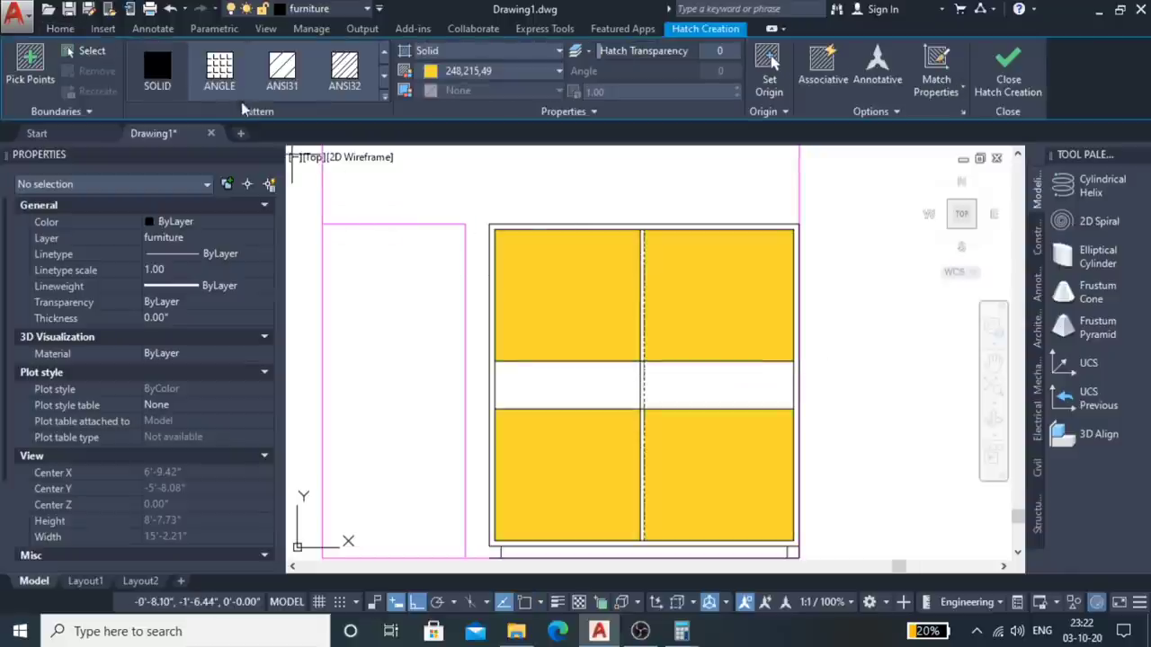
Step: Switch the hatch type to Gradient and fill the middle shelf band blue-to-yellow
left_click(549, 72)
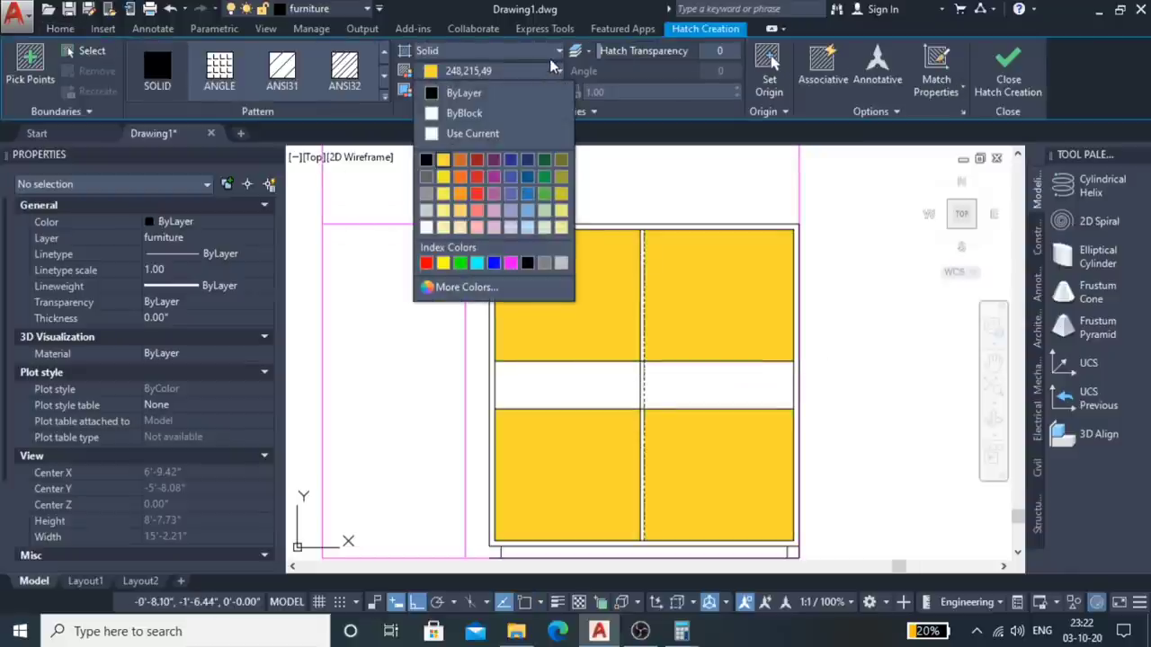
left_click(555, 63)
left_click(555, 54)
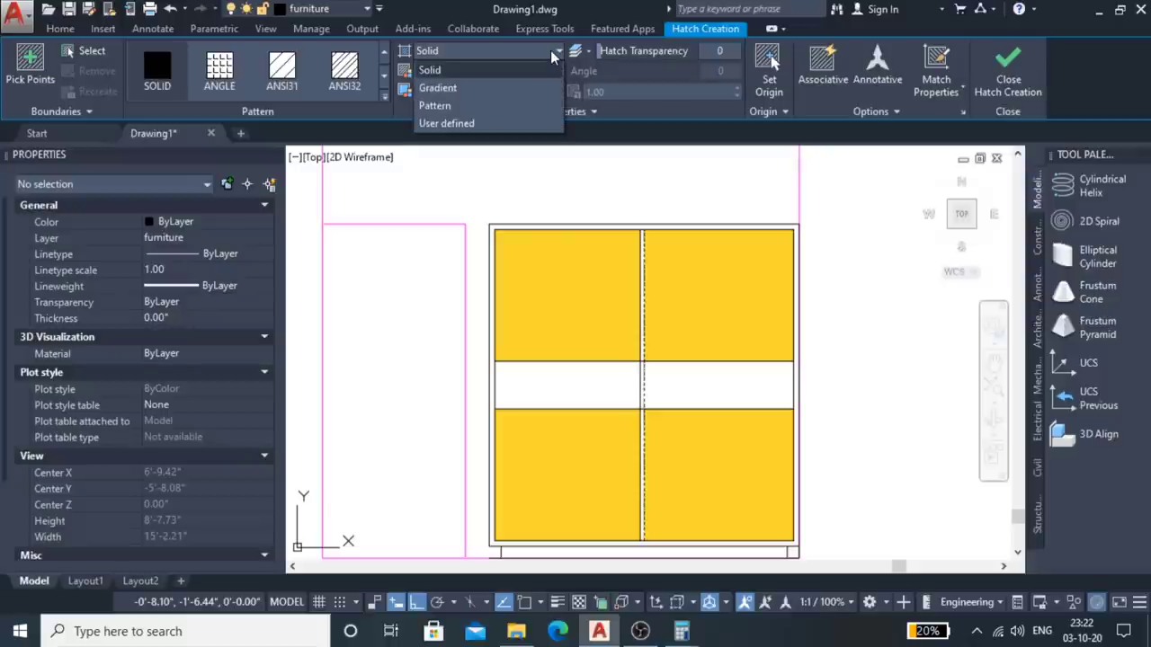
left_click(533, 91)
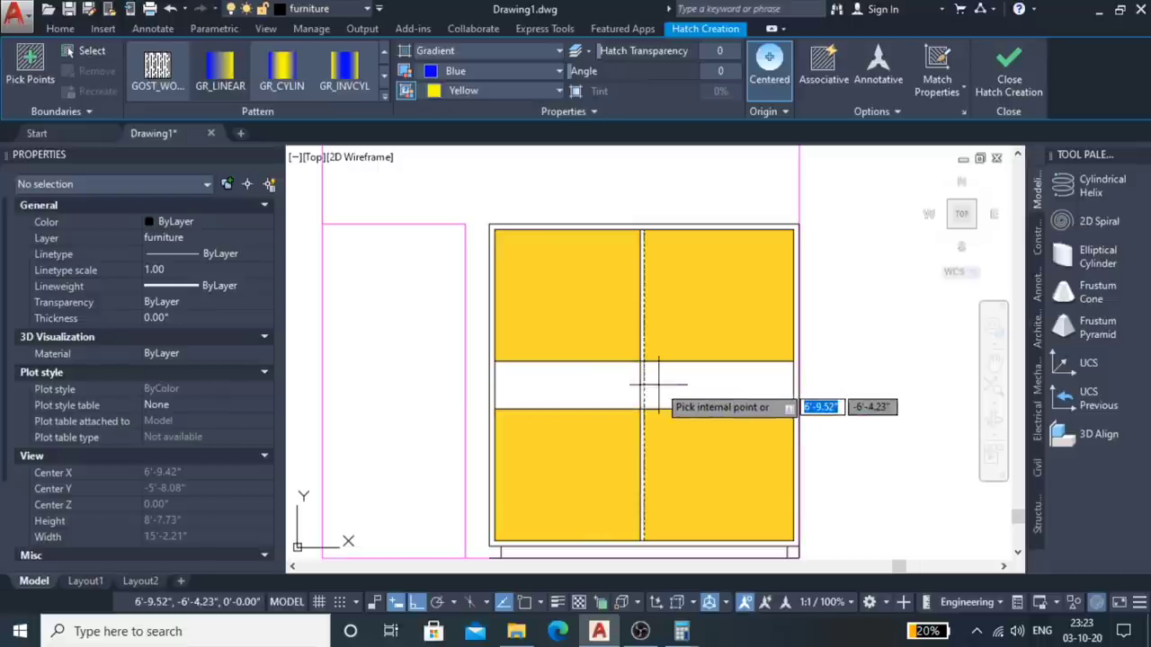
left_click(555, 389)
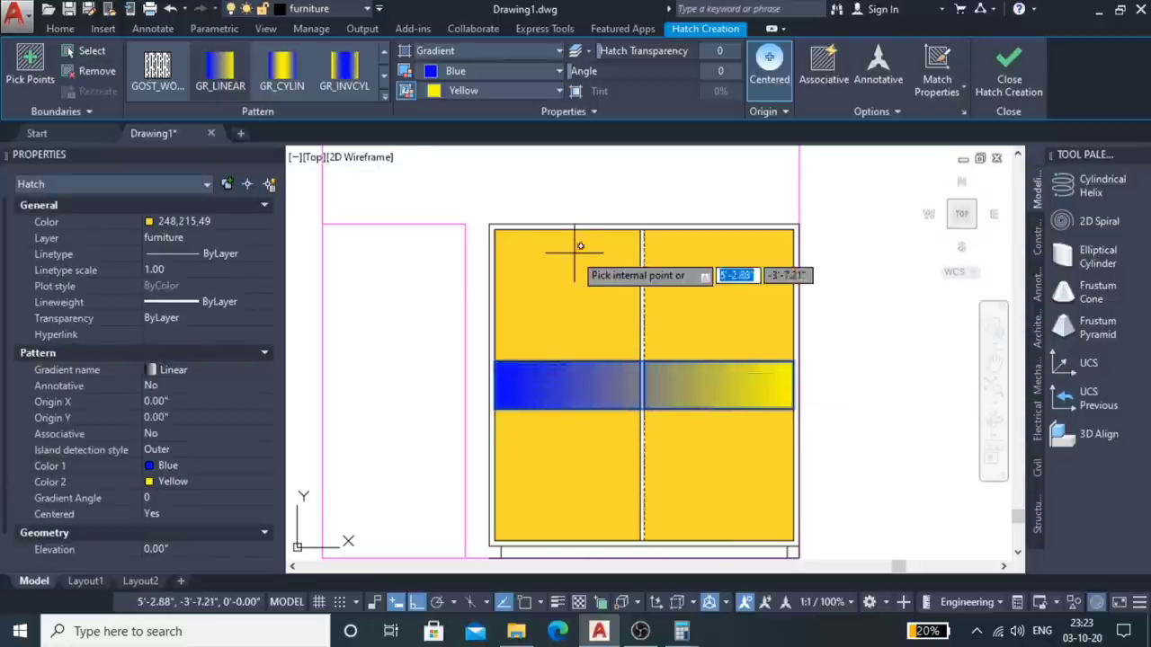
scroll(575, 247, "down", 1)
scroll(612, 322, "up", 1)
scroll(617, 320, "up", 2)
scroll(585, 336, "down", 2)
key("Return")
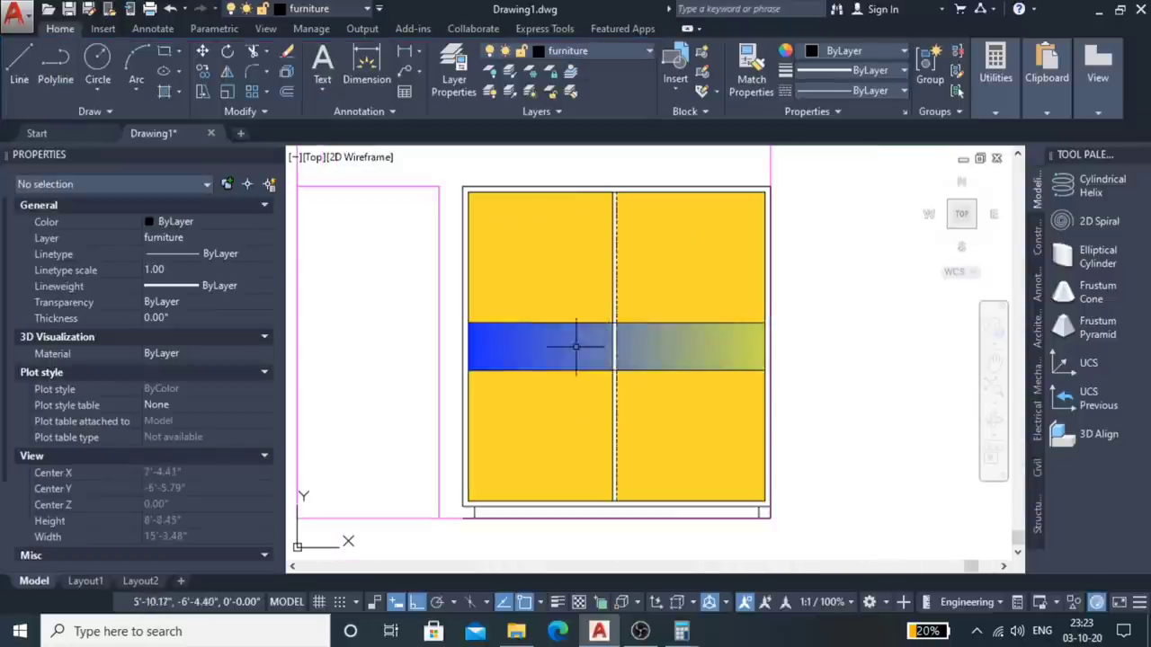
scroll(760, 347, "down", 1)
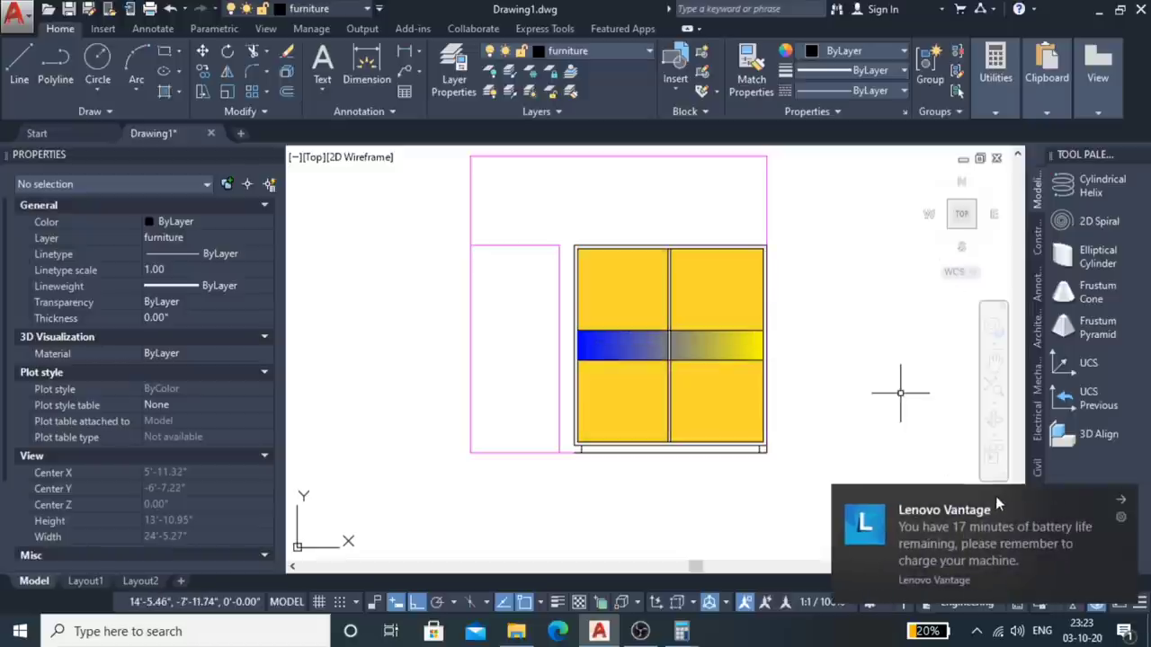
left_click(1119, 500)
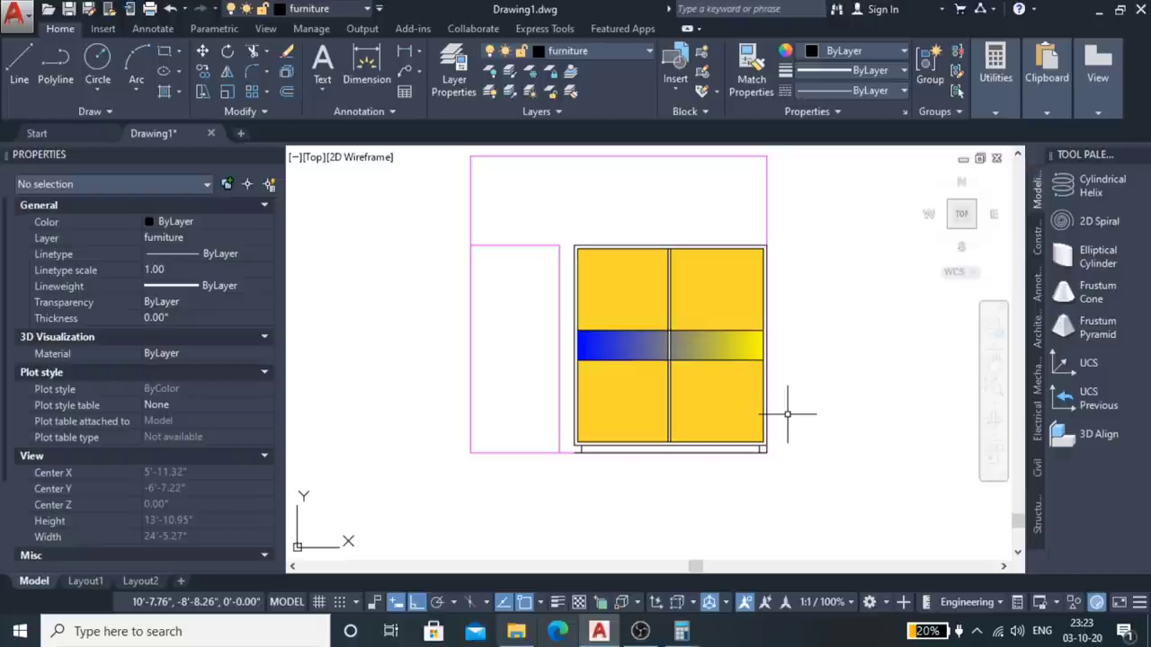
scroll(647, 204, "up", 2)
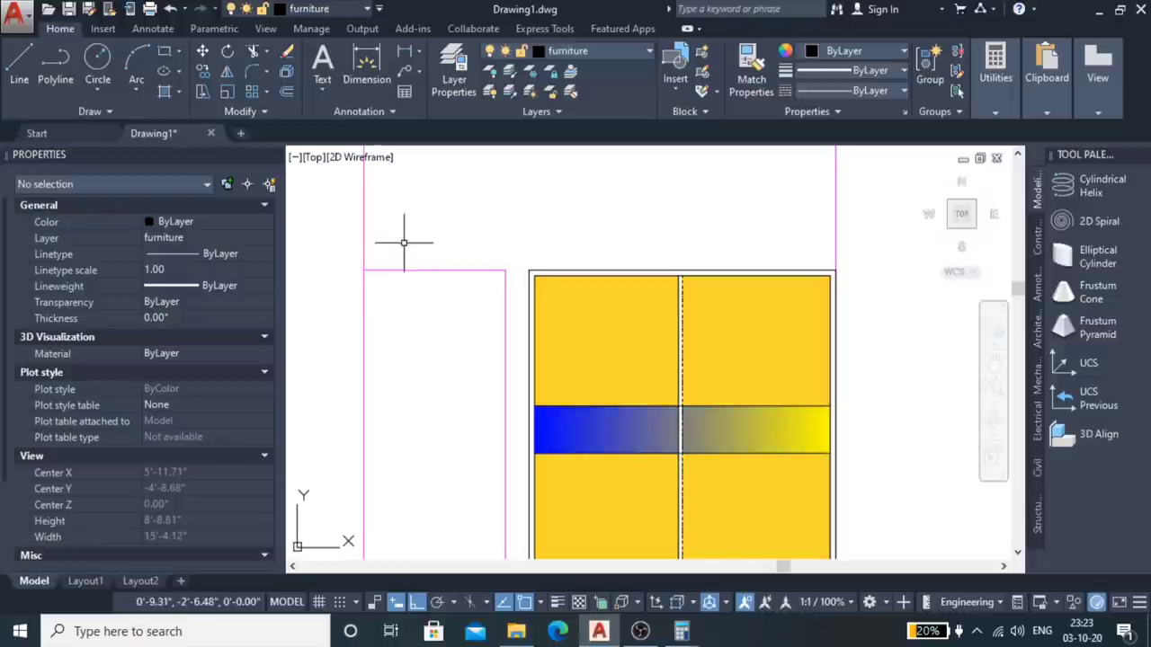
scroll(413, 238, "down", 6)
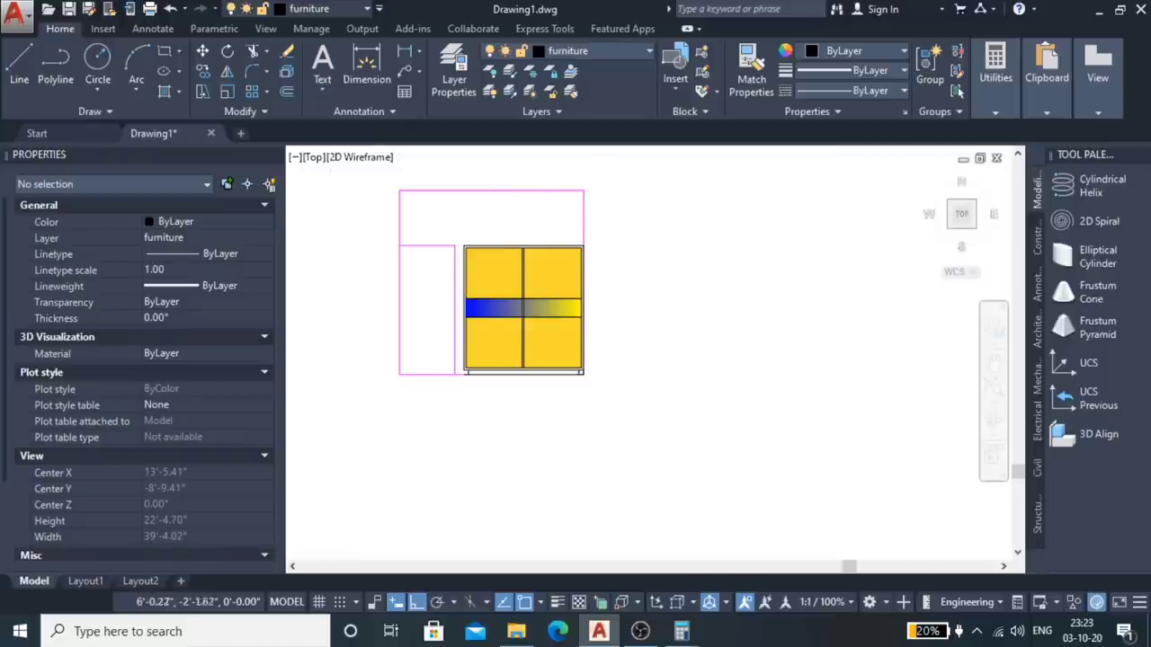
scroll(516, 229, "up", 2)
scroll(734, 335, "down", 2)
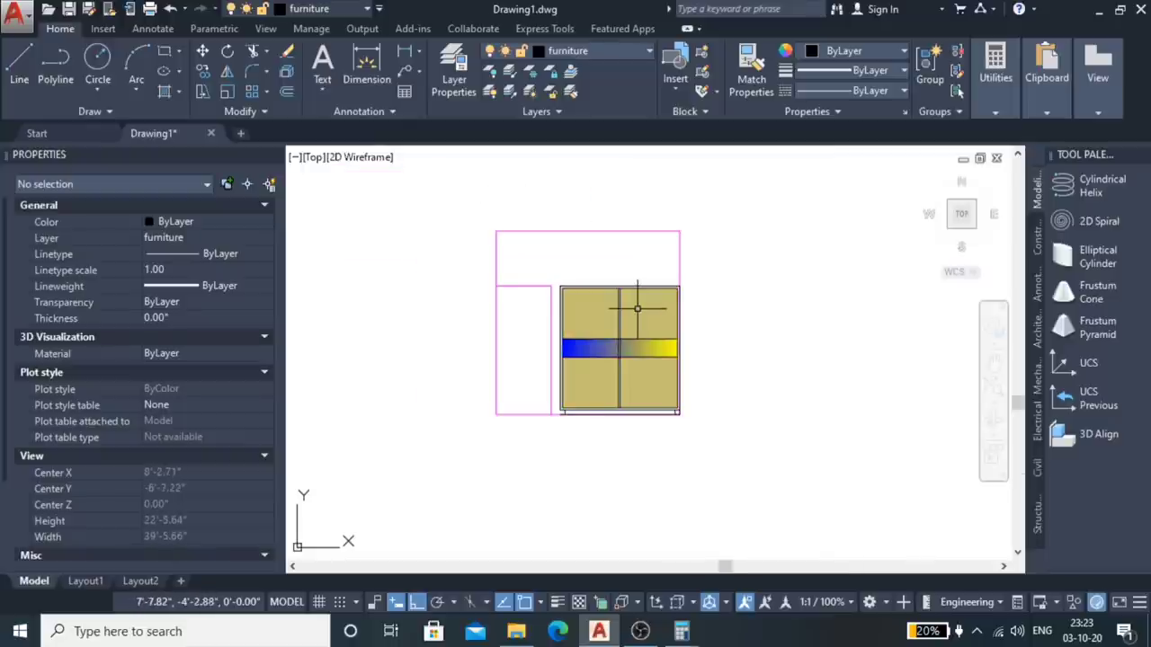
scroll(585, 293, "up", 4)
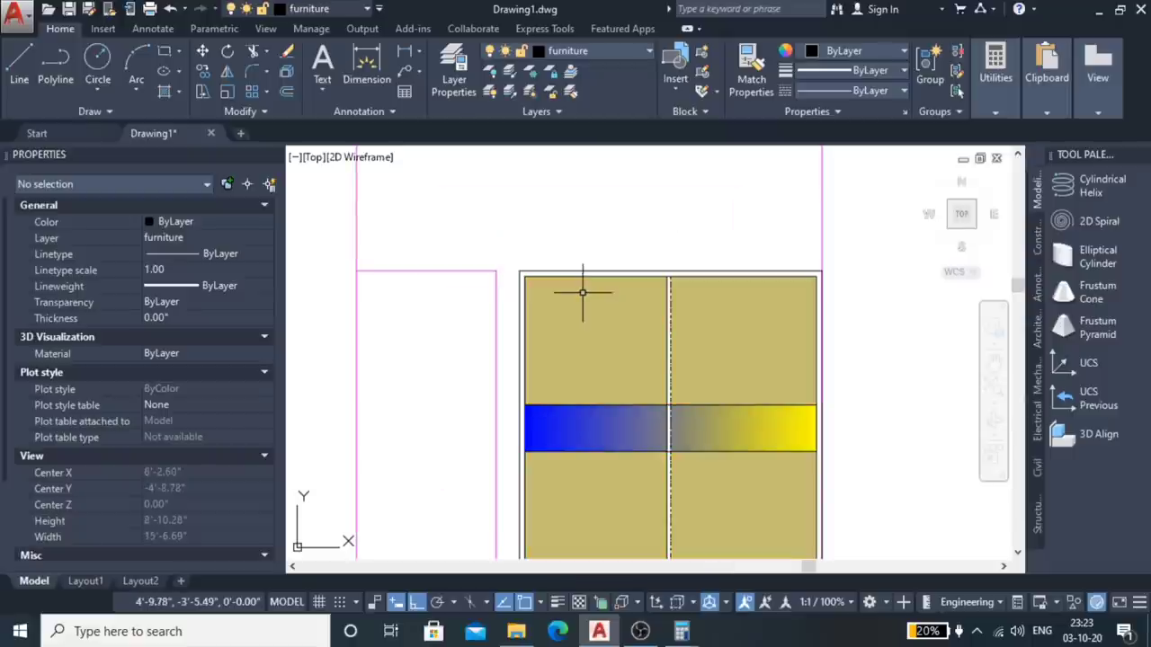
scroll(498, 275, "up", 5)
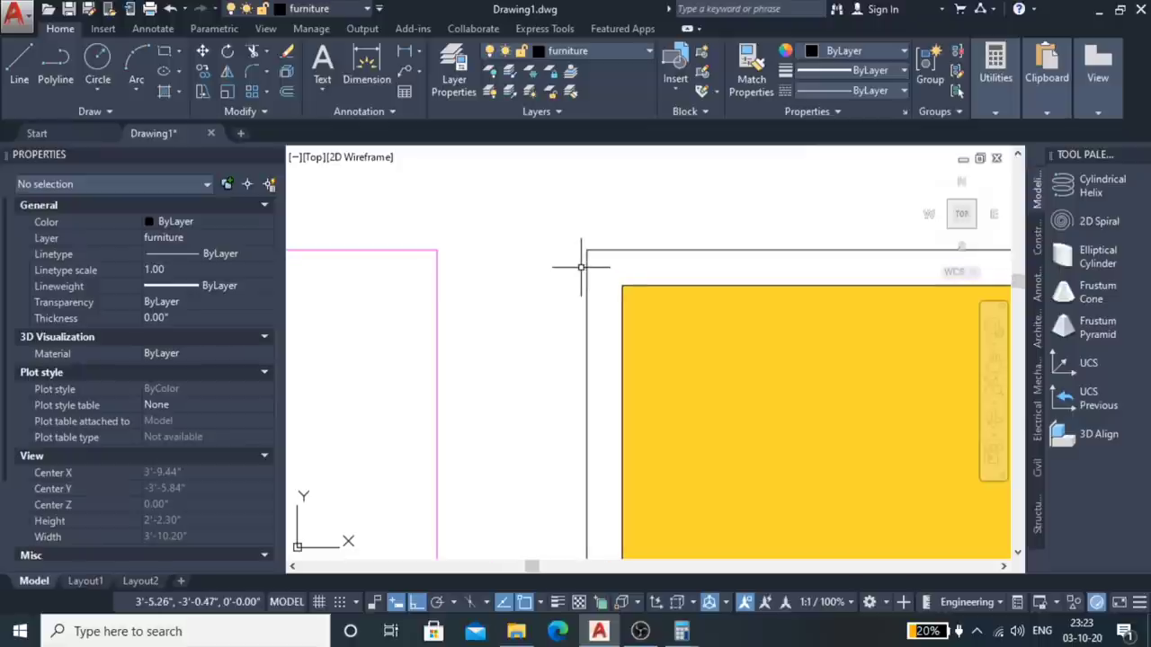
scroll(734, 268, "down", 4)
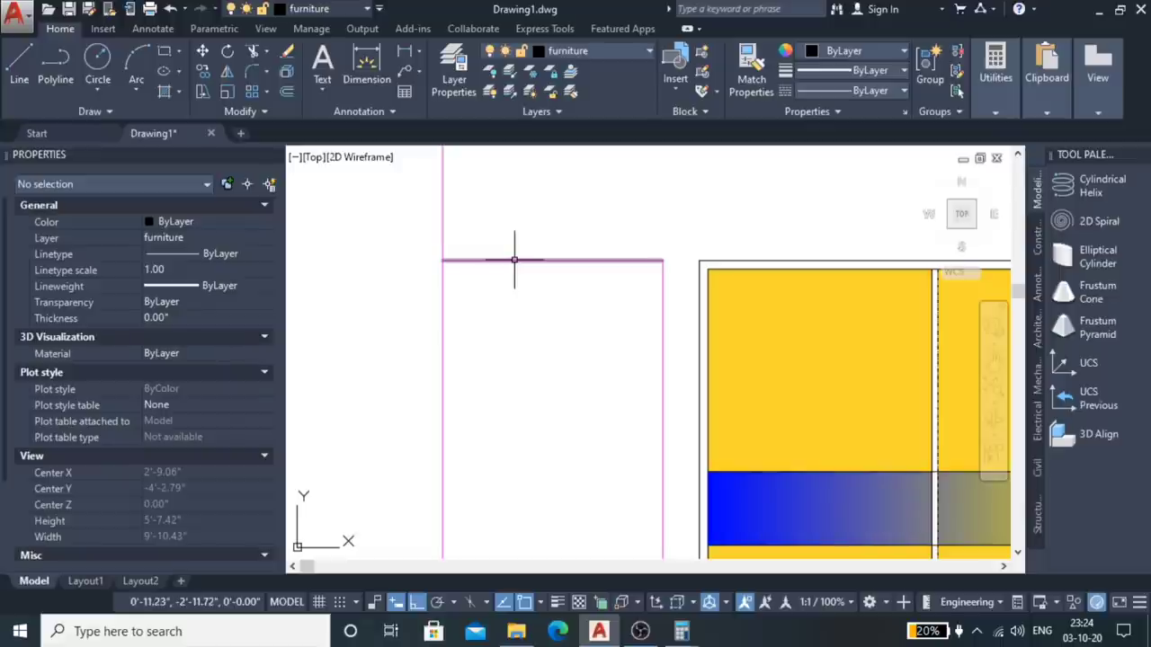
Step: Offset the cabinet's top edge line 1.42" upward to make a double top line
left_click(732, 259)
mouse_move(681, 631)
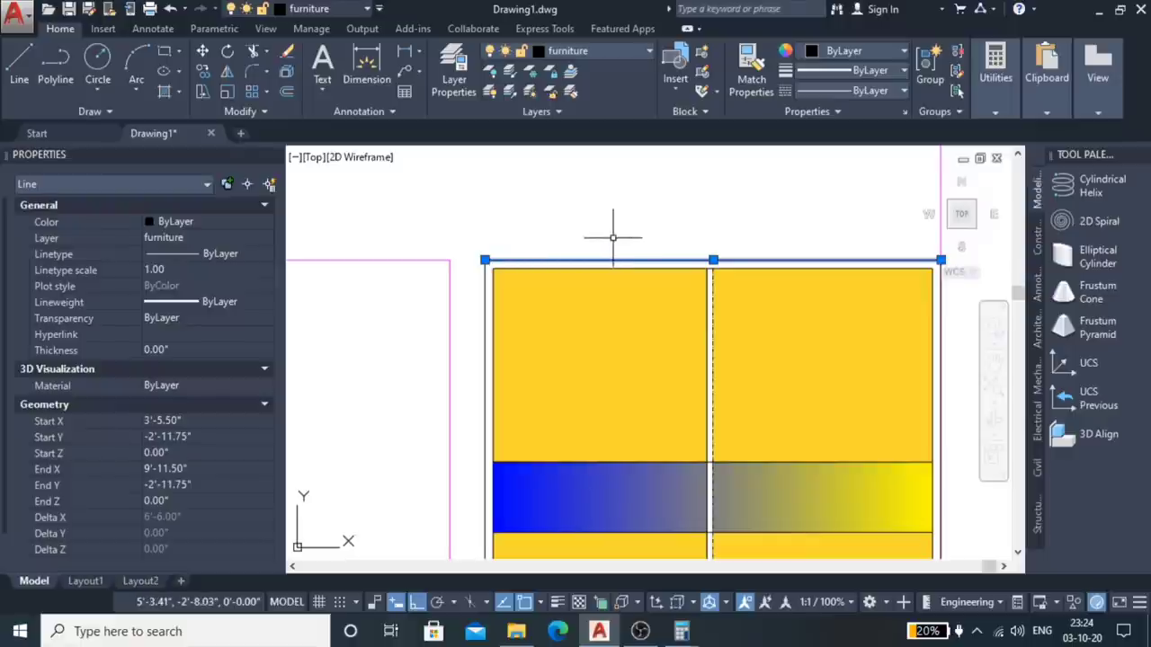
key("Escape")
left_click(641, 259)
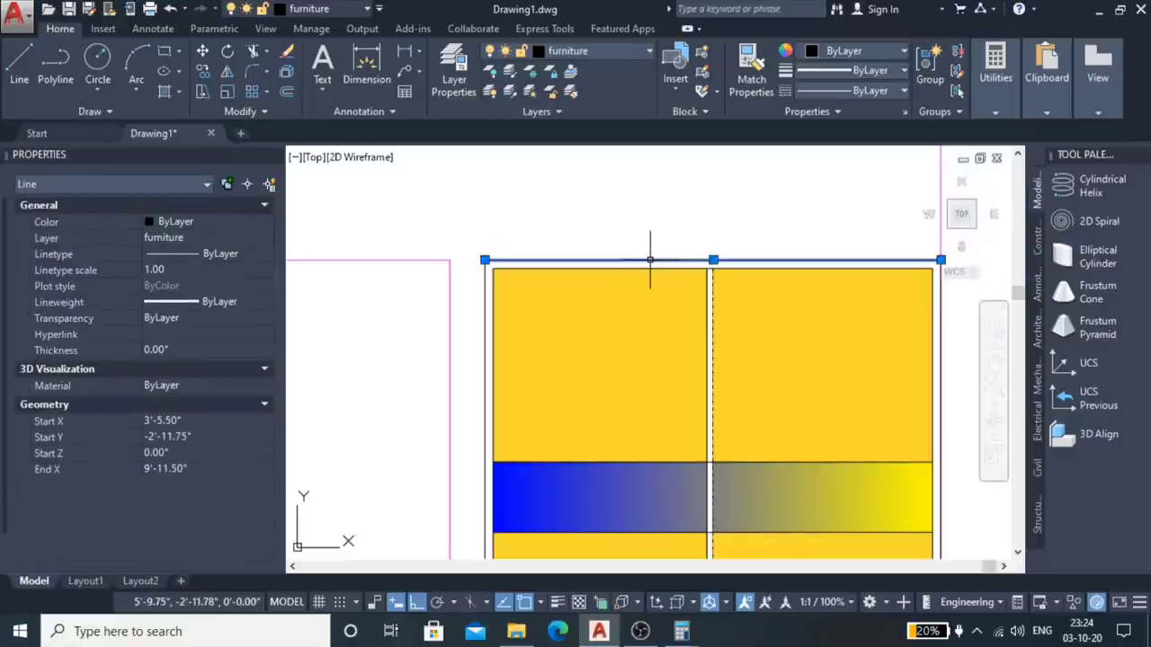
type("o")
key("Return")
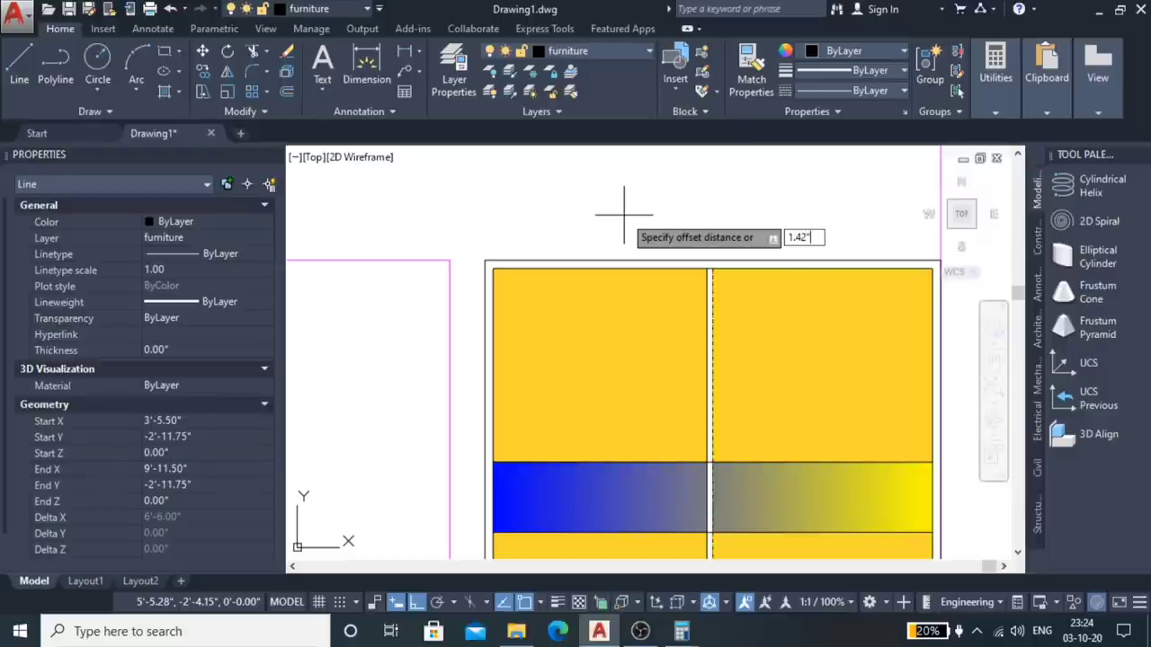
key("Return")
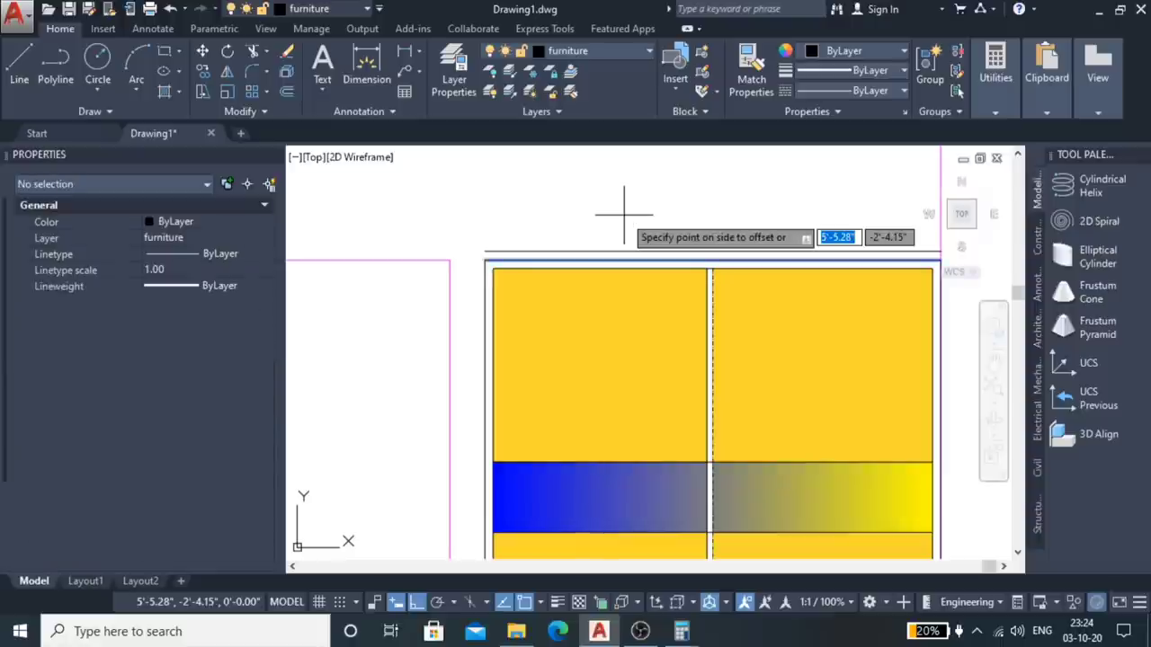
left_click(620, 212)
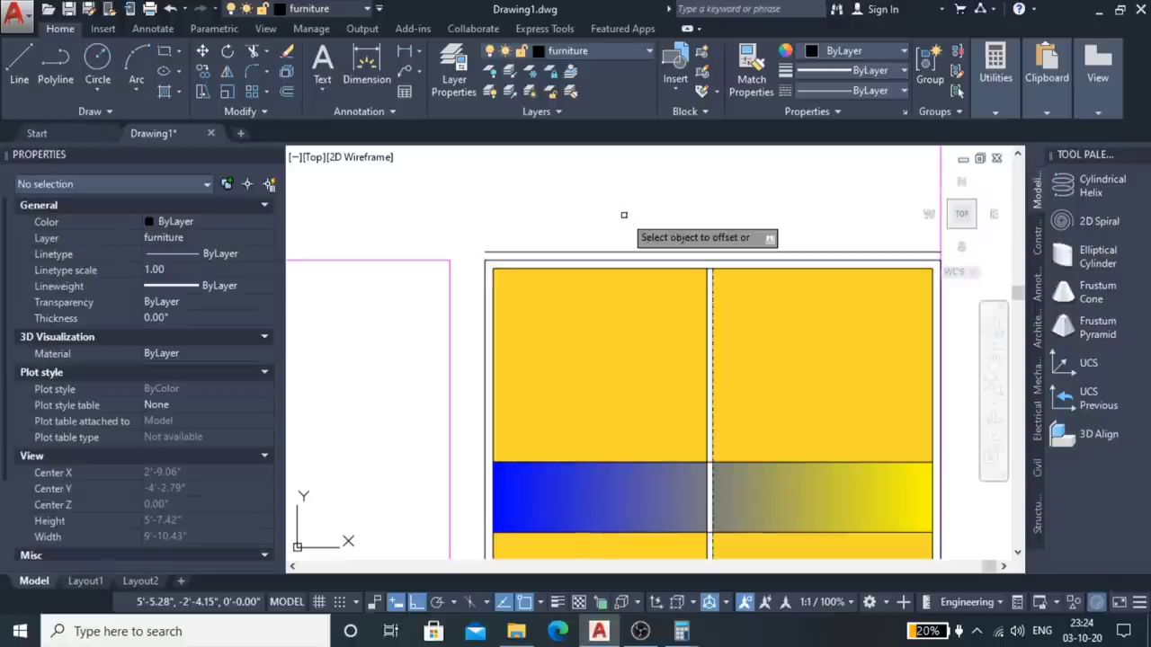
Step: Extend the new top line to the nearby boundary edge
left_click(568, 252)
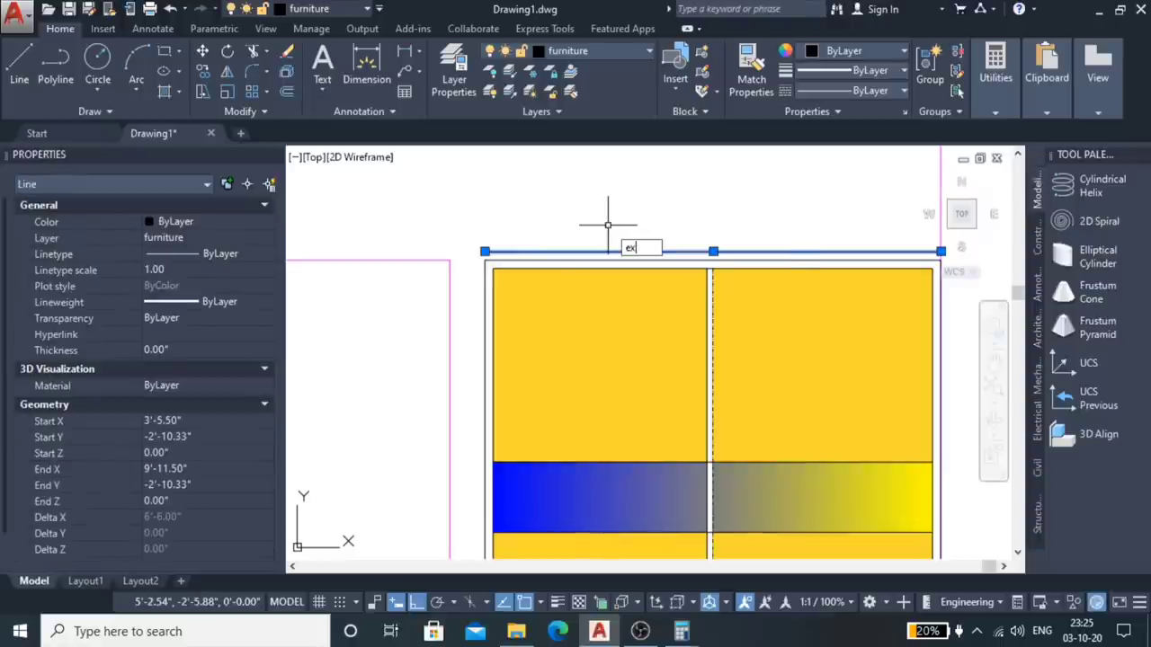
key("Return")
scroll(692, 247, "down", 6)
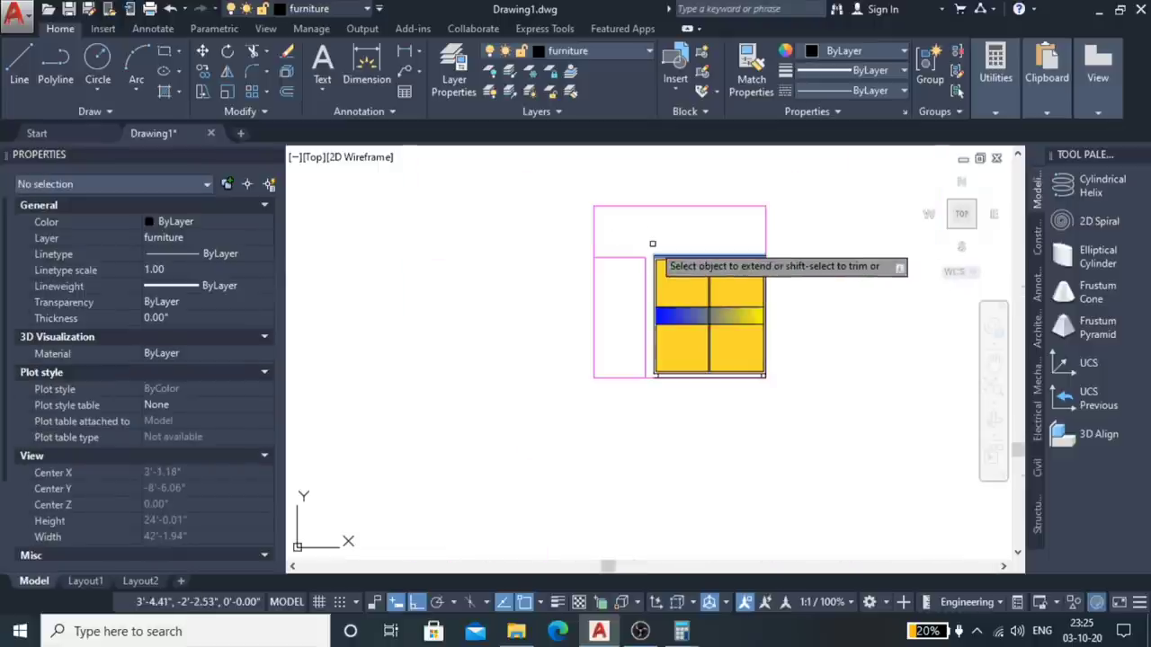
scroll(643, 244, "up", 2)
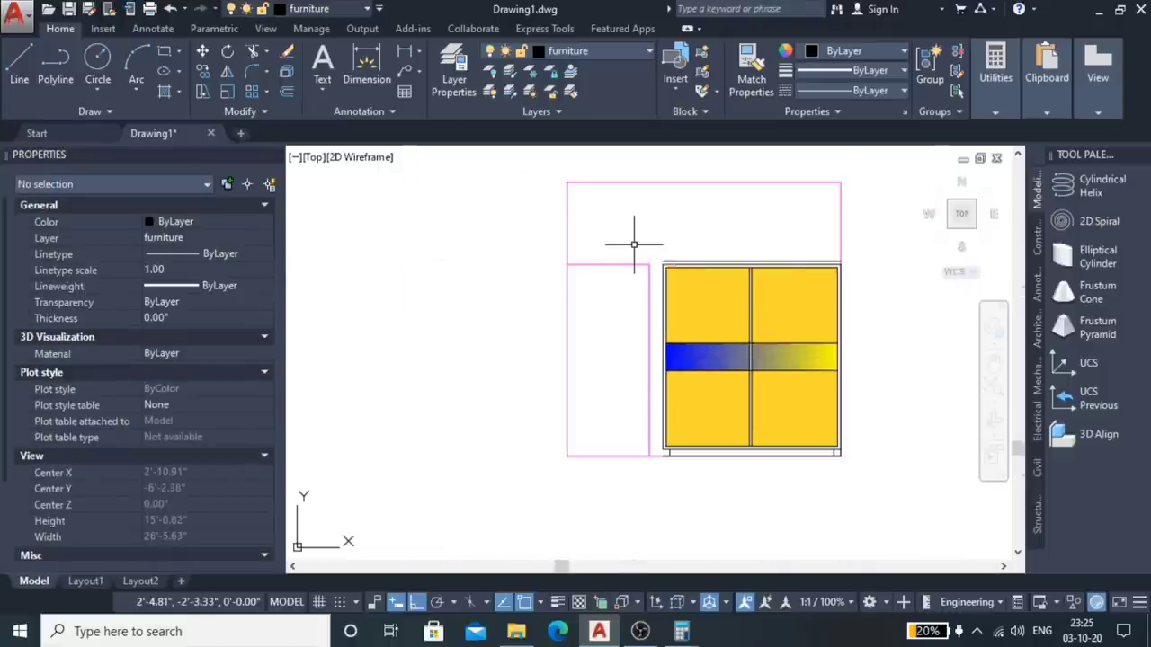
left_click(568, 247)
scroll(694, 256, "up", 4)
key("Return")
scroll(629, 243, "down", 6)
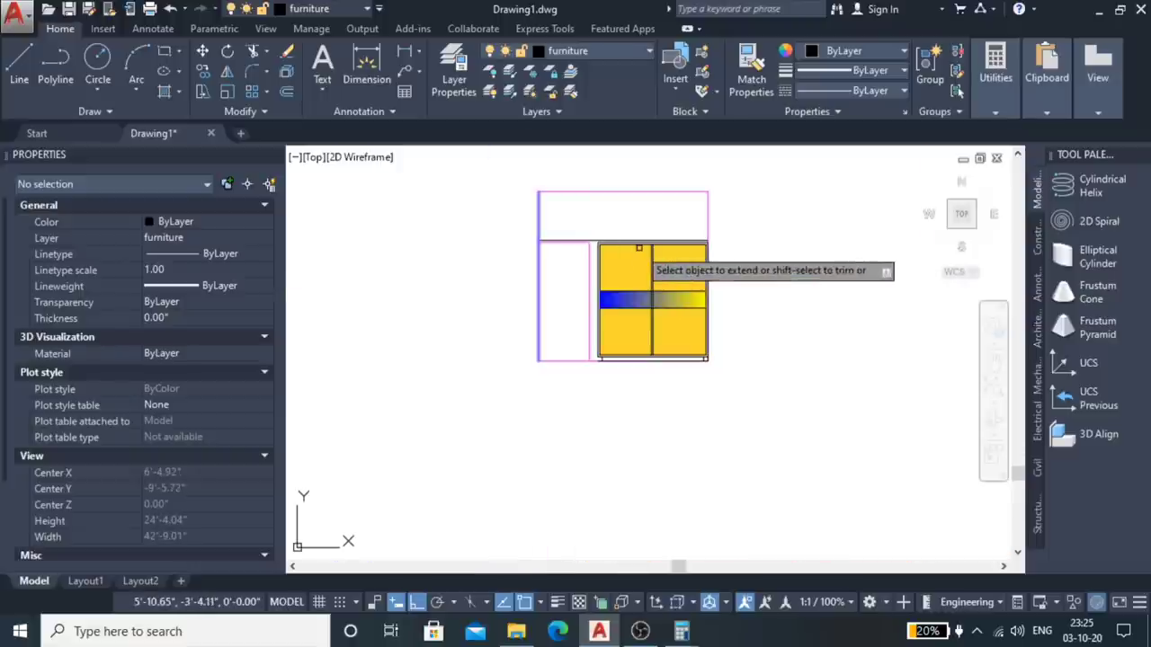
scroll(598, 231, "up", 6)
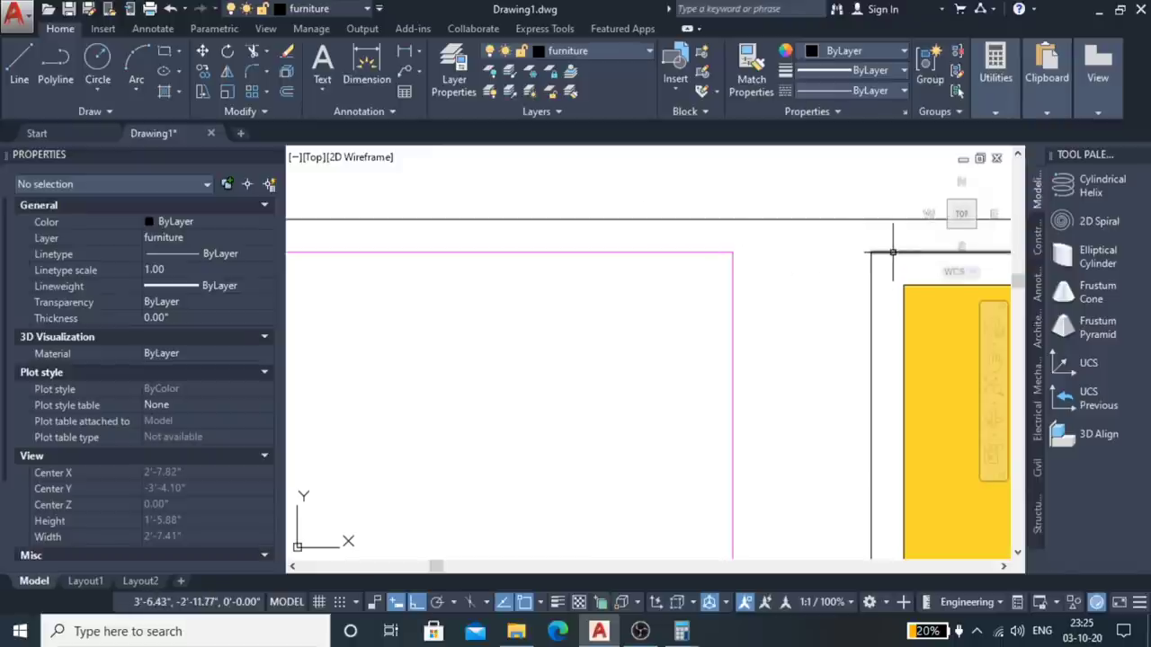
scroll(800, 252, "down", 4)
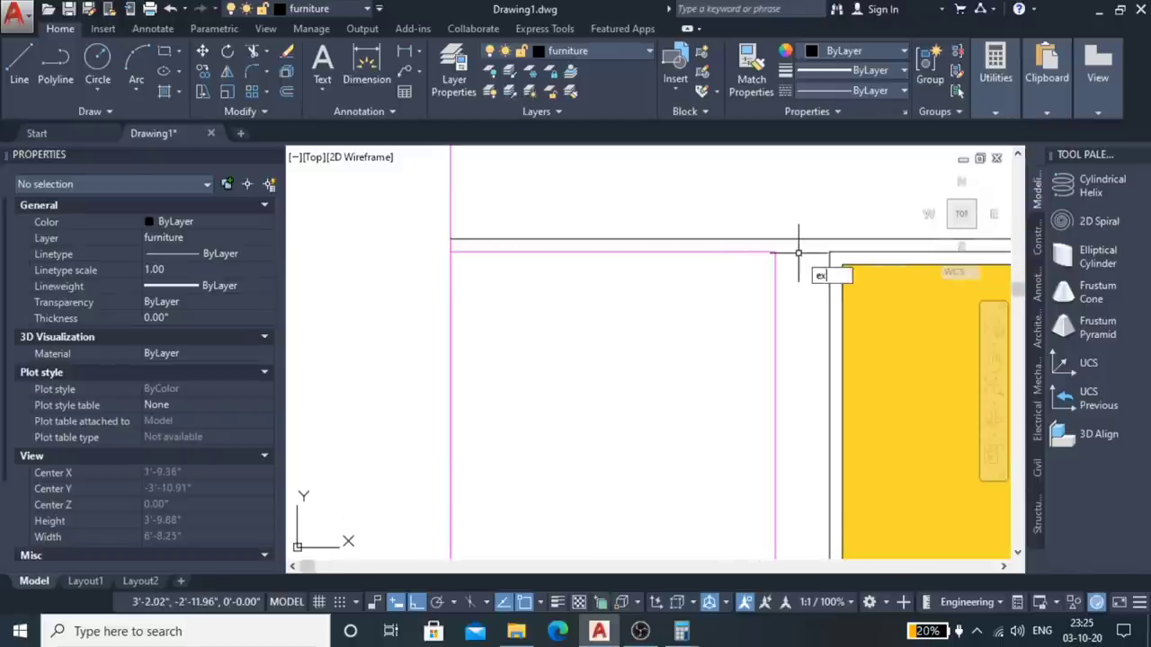
Step: Extend the top double lines left to the magenta side line
key("Return")
left_click(452, 201)
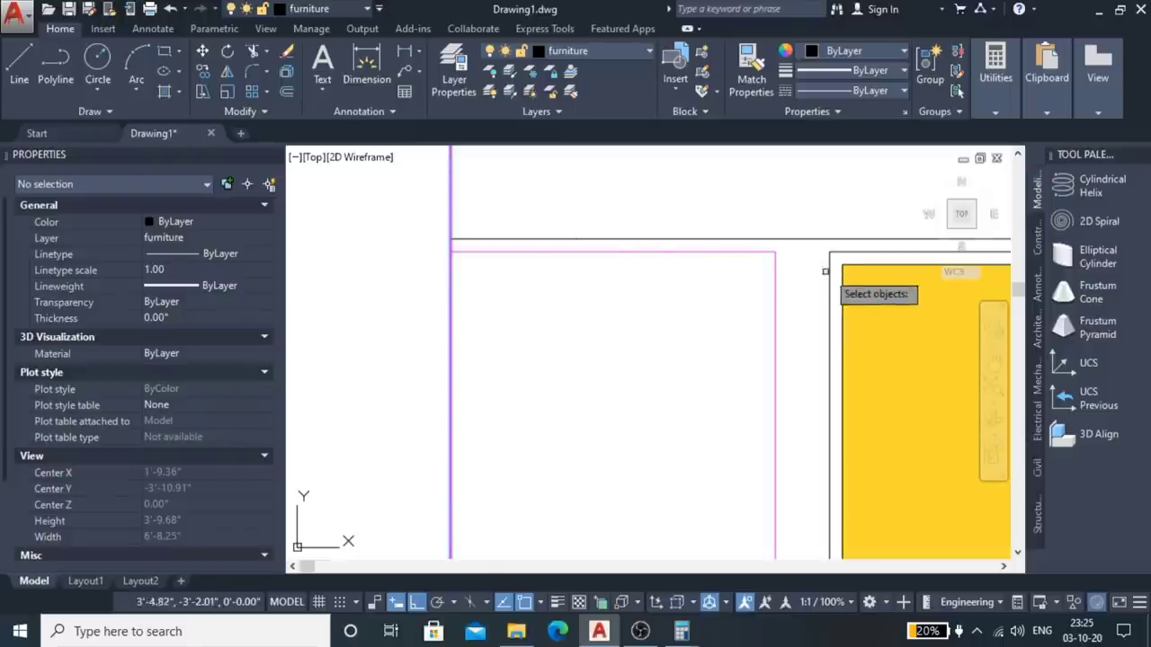
key("Return")
scroll(584, 276, "down", 3)
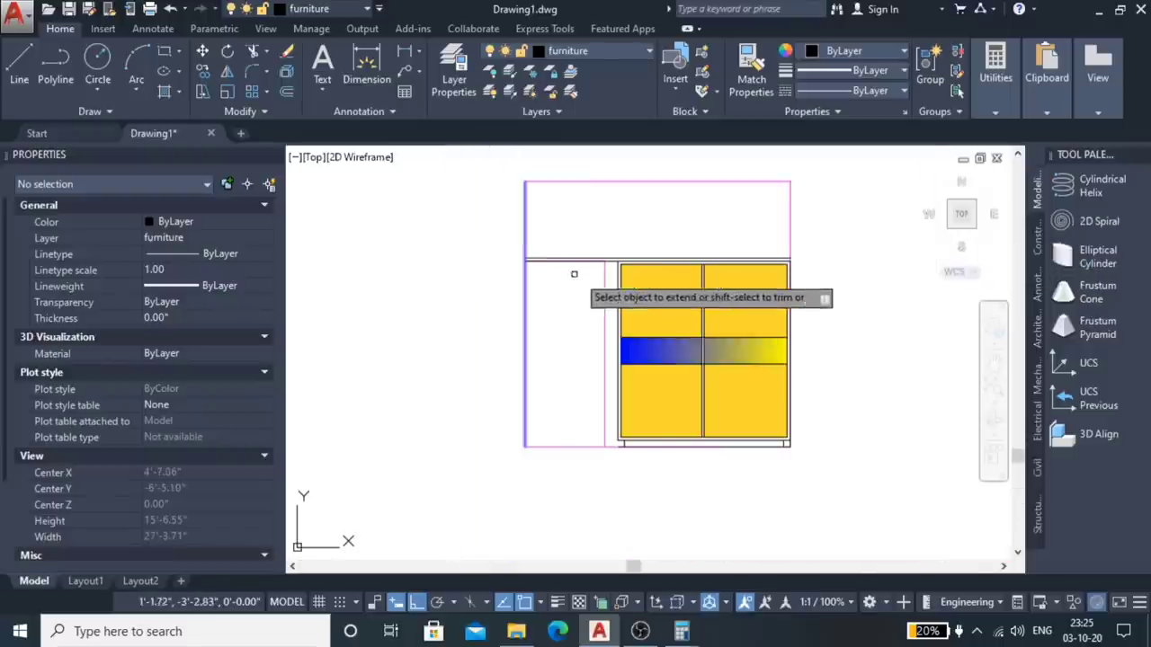
scroll(596, 252, "up", 4)
scroll(580, 259, "down", 2)
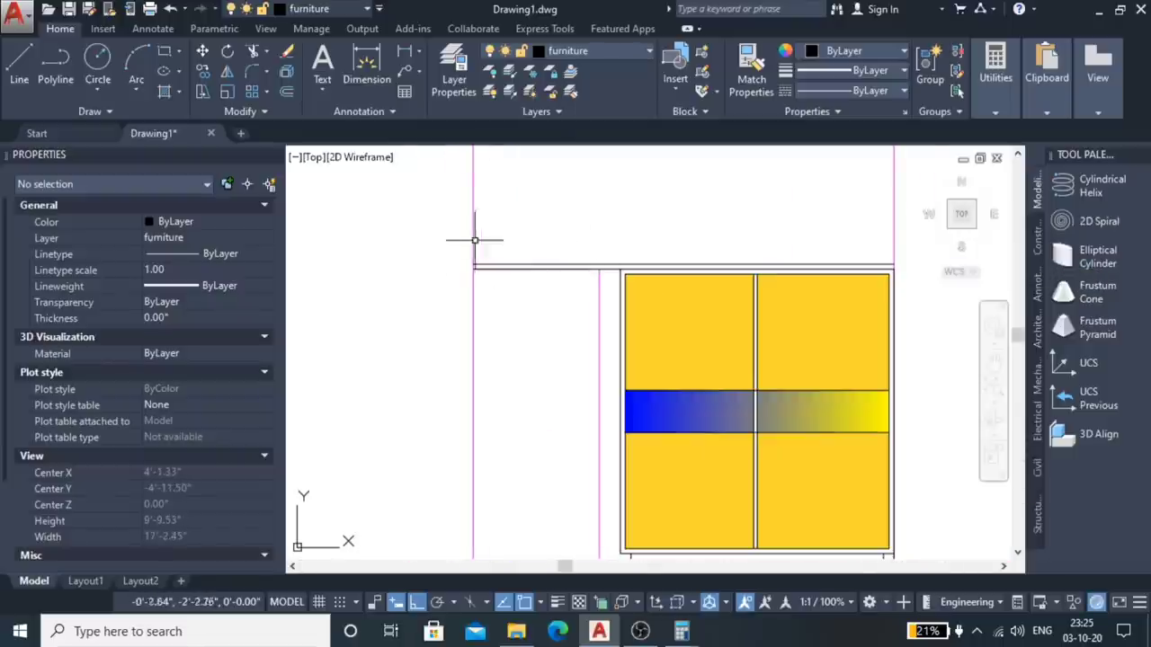
scroll(537, 311, "down", 2)
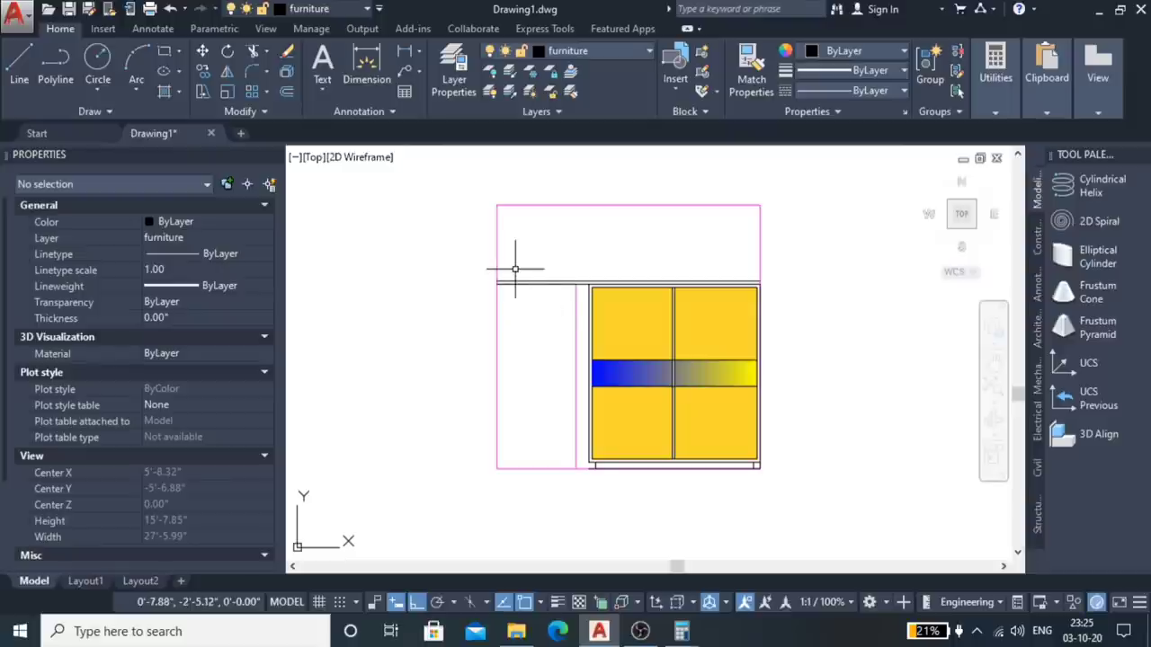
scroll(485, 259, "up", 2)
scroll(540, 286, "up", 2)
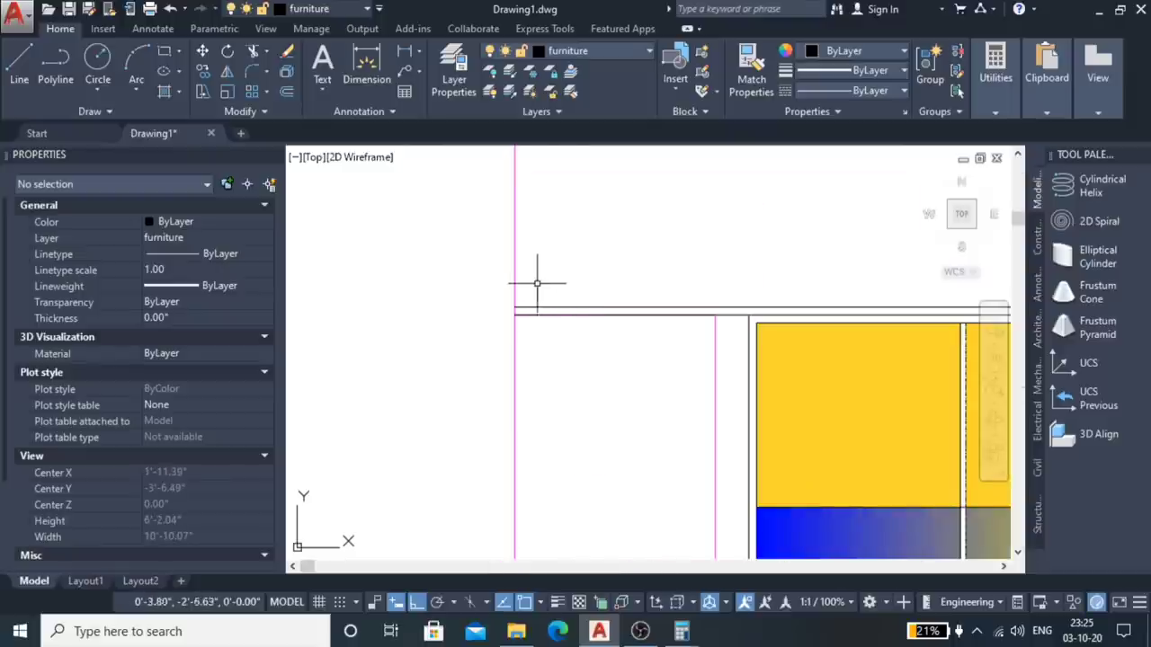
type("l")
Step: Draw the box outline above the cabinet from the left corner across its top
key("Return")
left_click(514, 310)
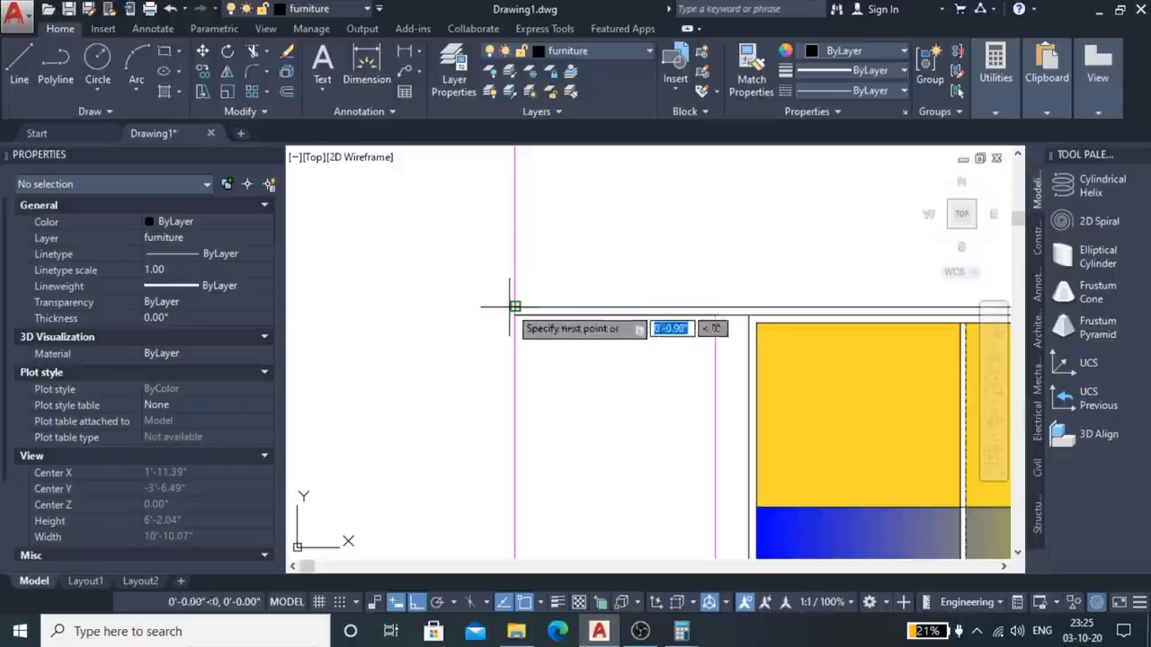
scroll(526, 312, "down", 3)
left_click(526, 266)
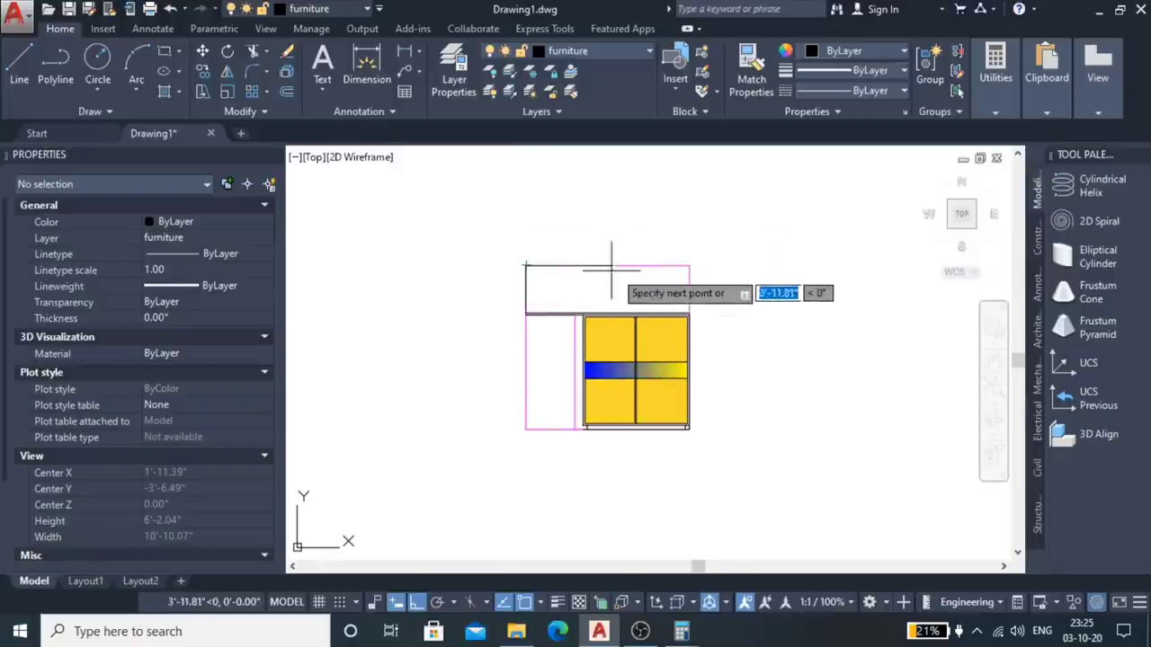
left_click(690, 265)
scroll(688, 310, "up", 3)
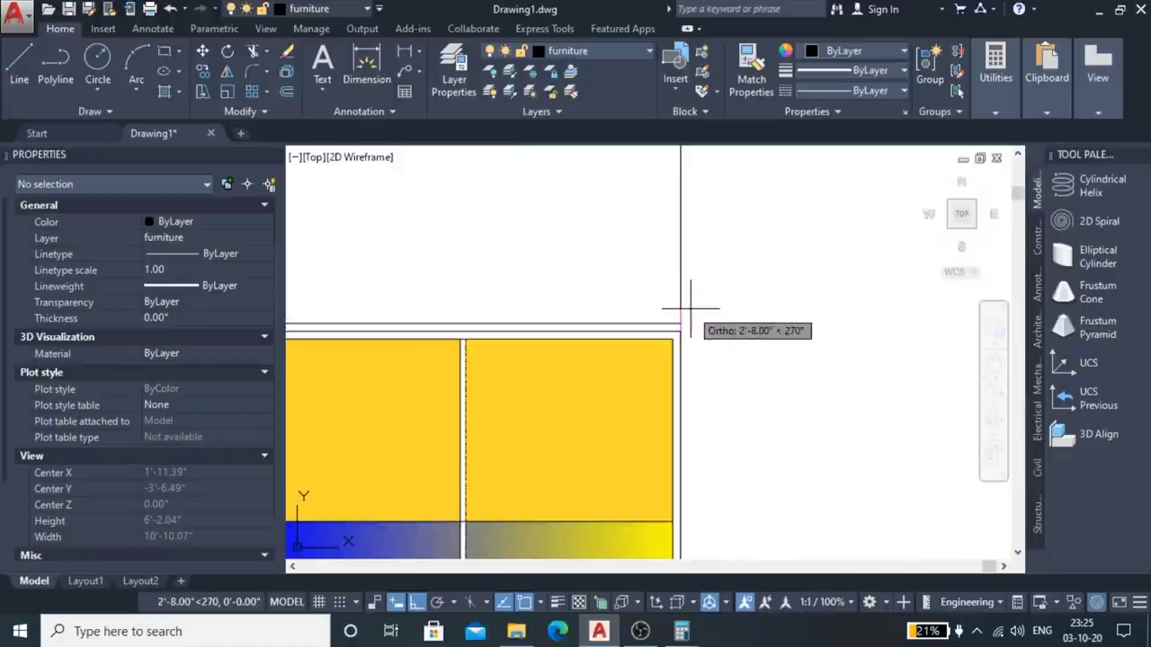
scroll(680, 322, "down", 3)
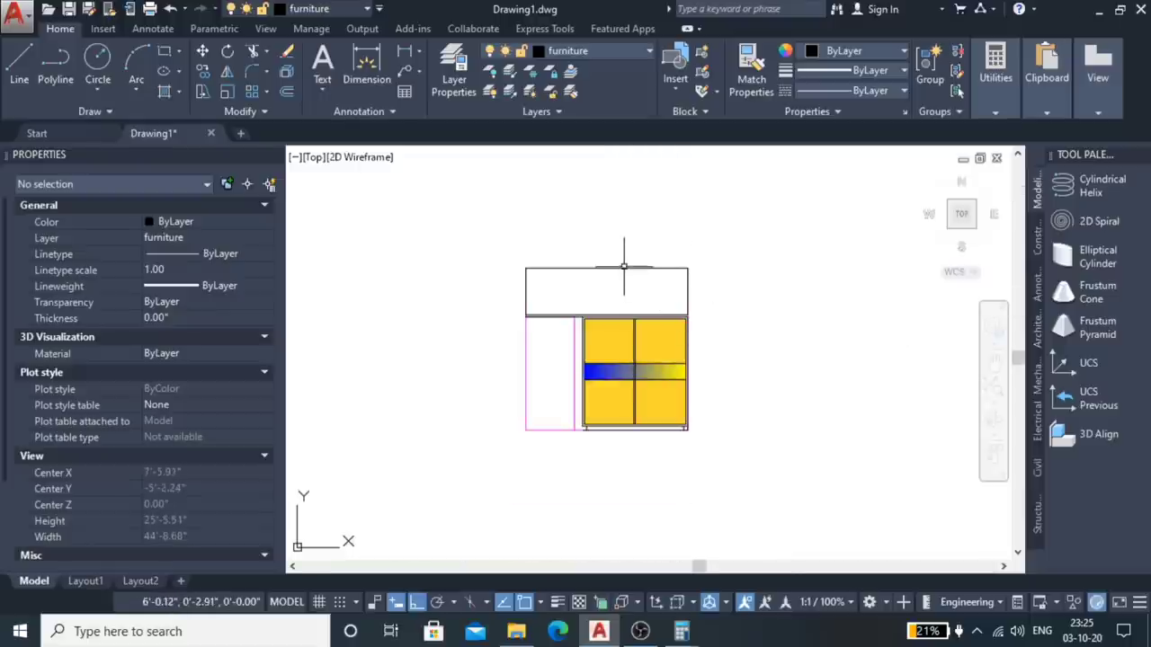
left_click(620, 268)
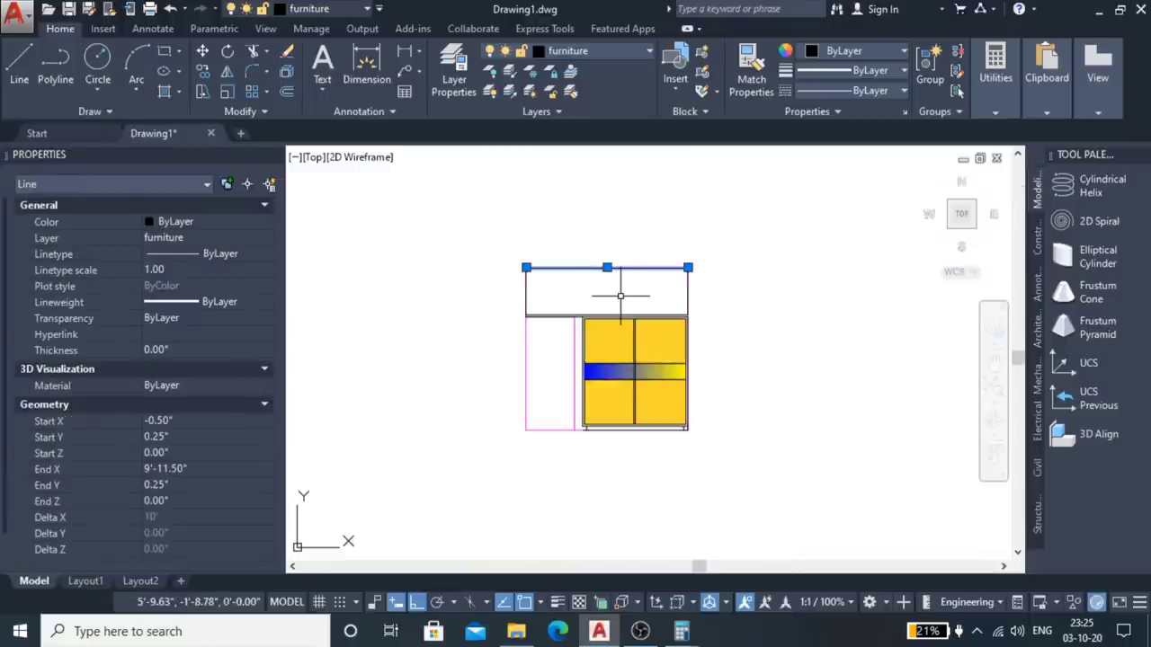
type("O")
Step: Offset the box's left edge 1.42" inward to double that border
key("Return")
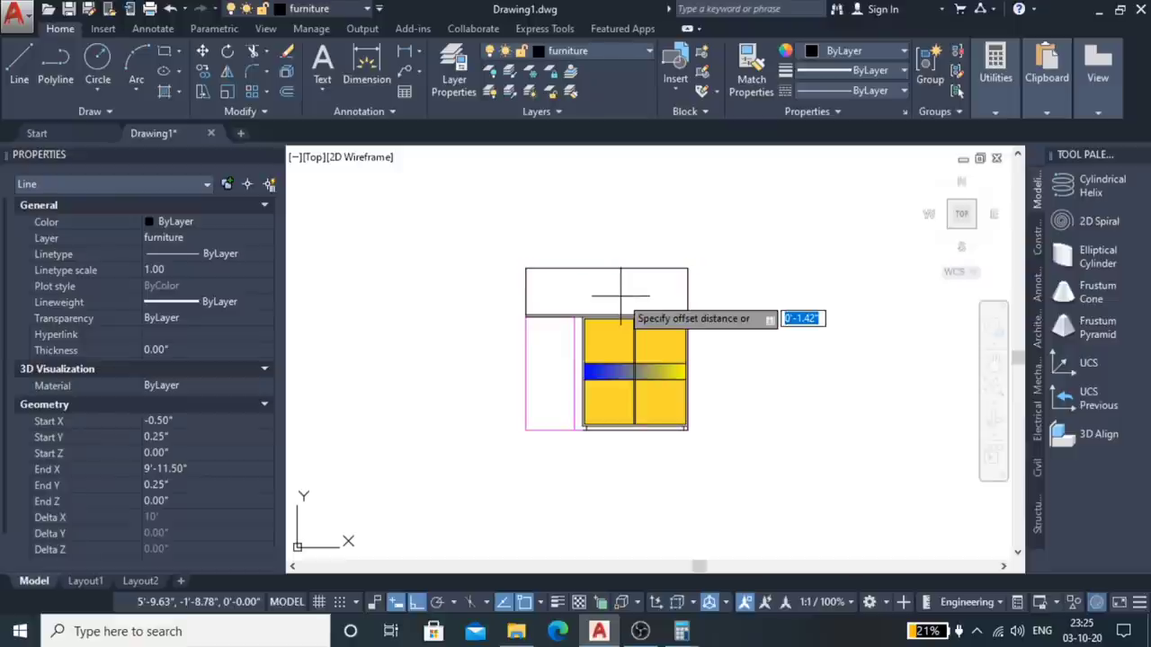
key("Return")
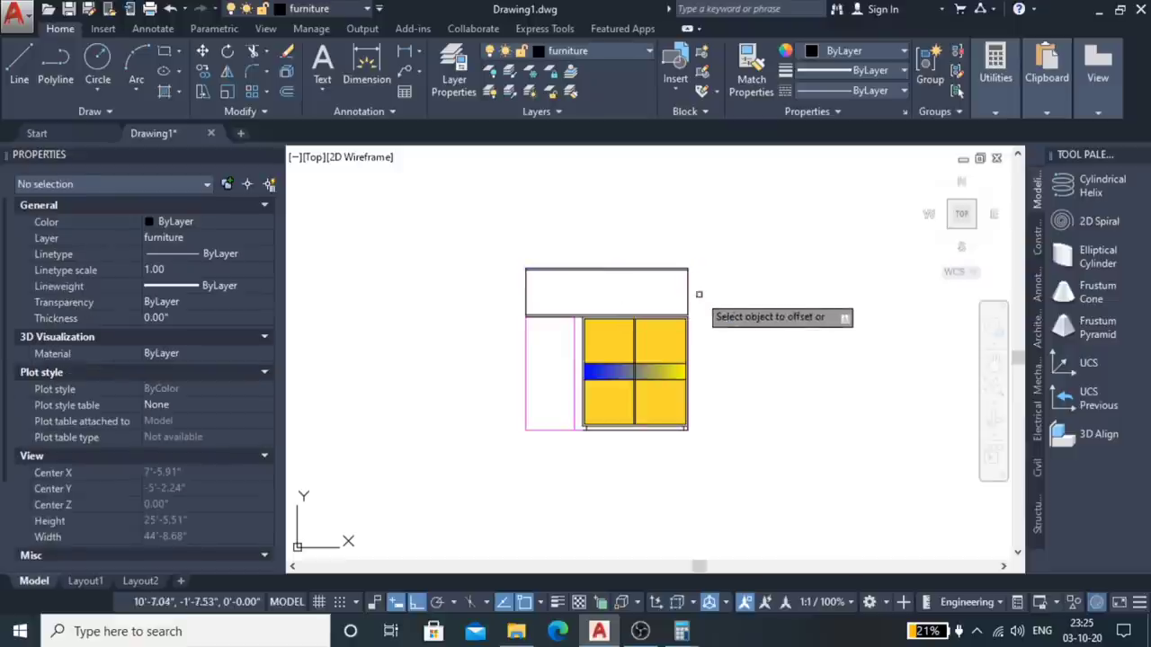
scroll(697, 294, "up", 4)
left_click(664, 275)
left_click(736, 308)
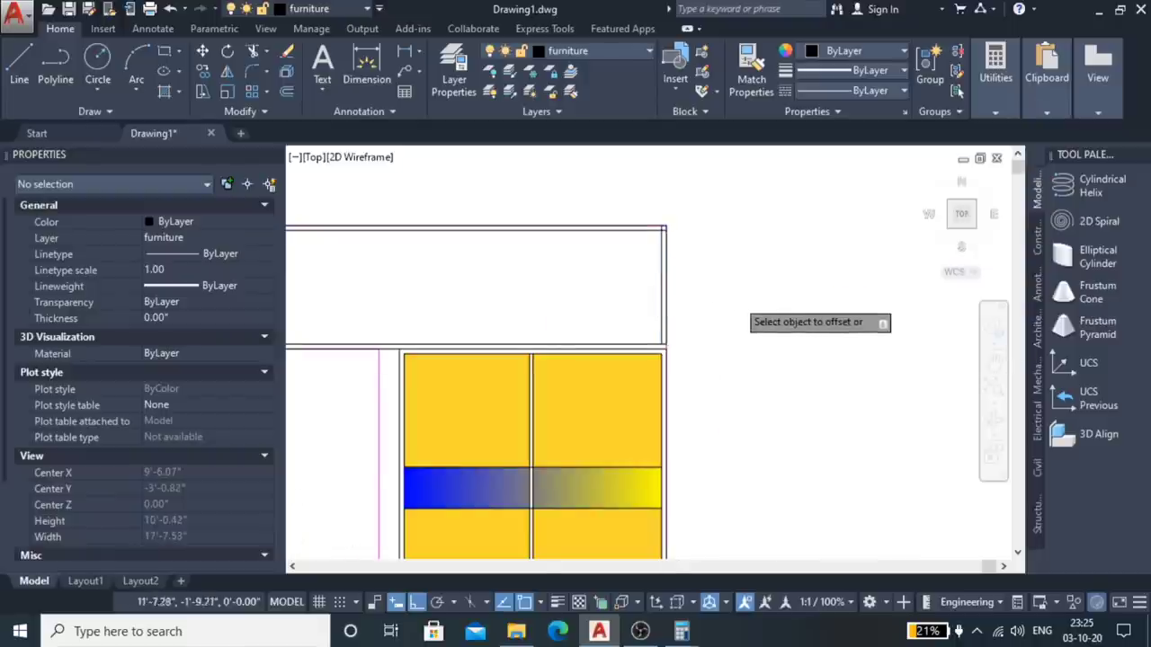
scroll(735, 308, "down", 4)
scroll(554, 289, "up", 5)
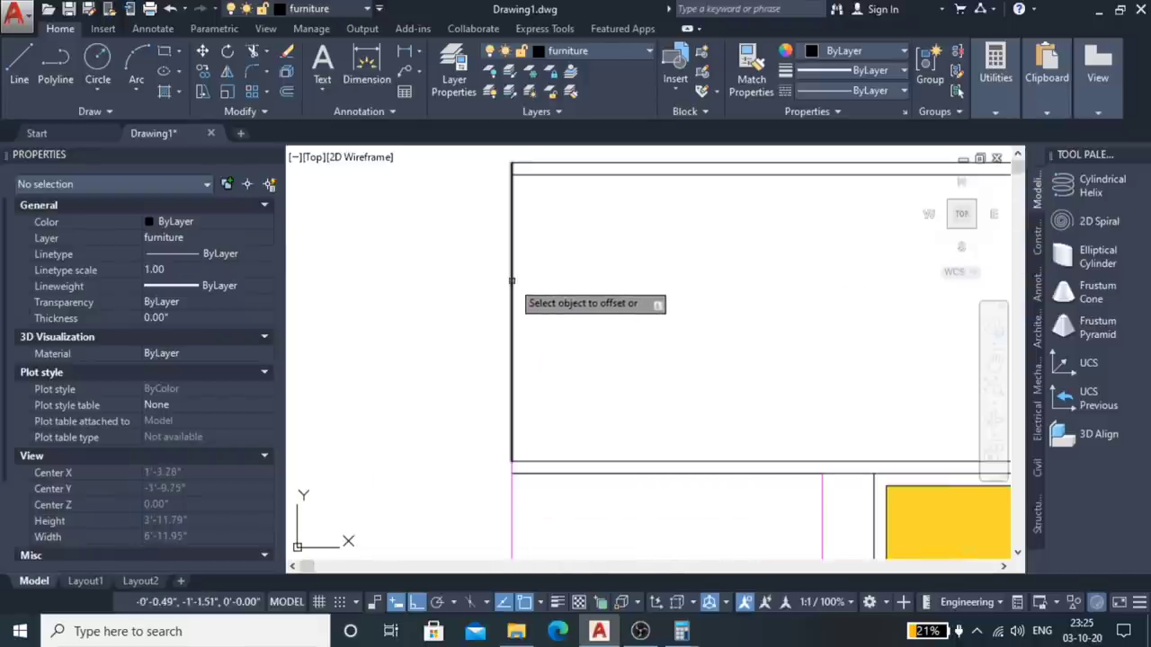
key("Escape")
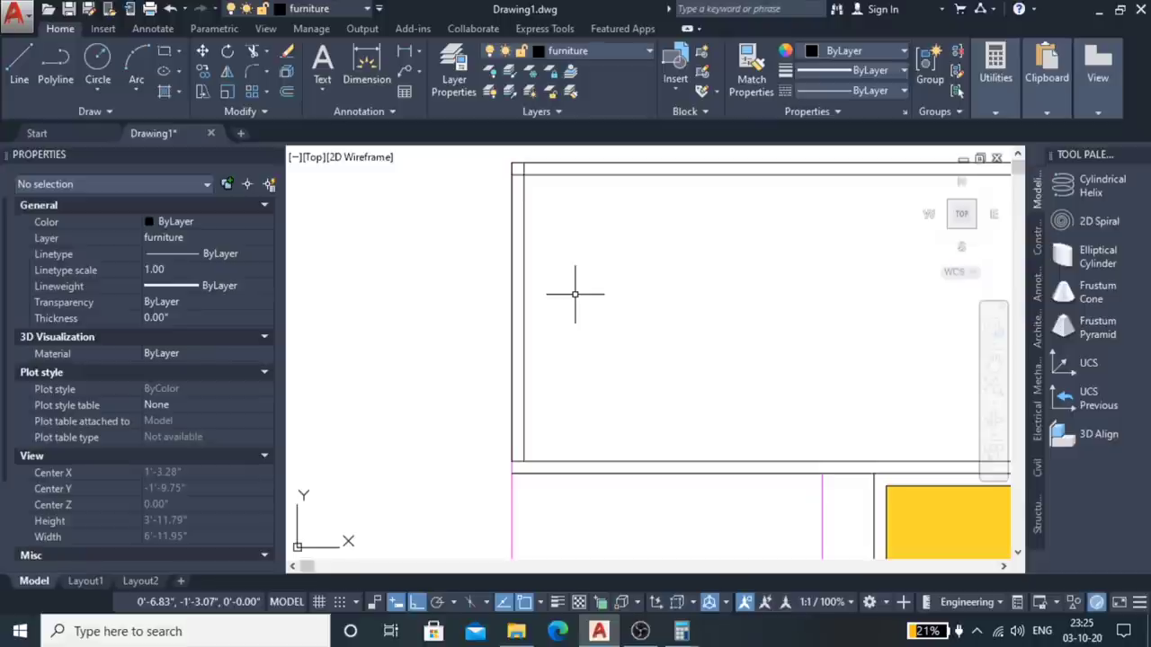
scroll(535, 418, "down", 2)
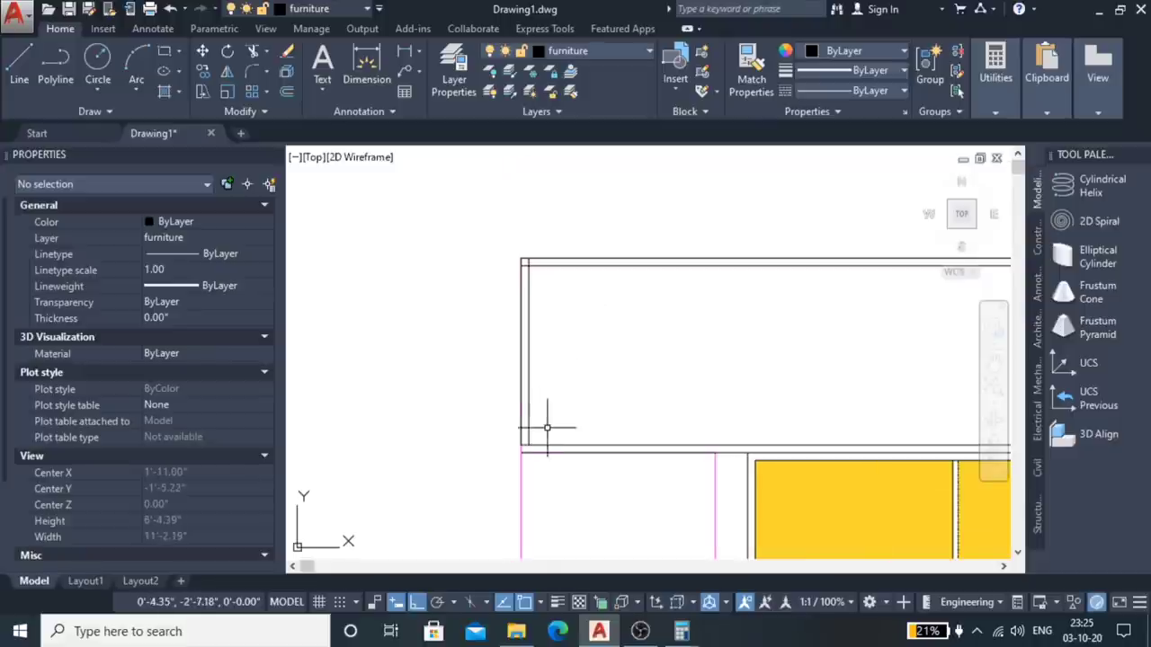
scroll(539, 429, "down", 2)
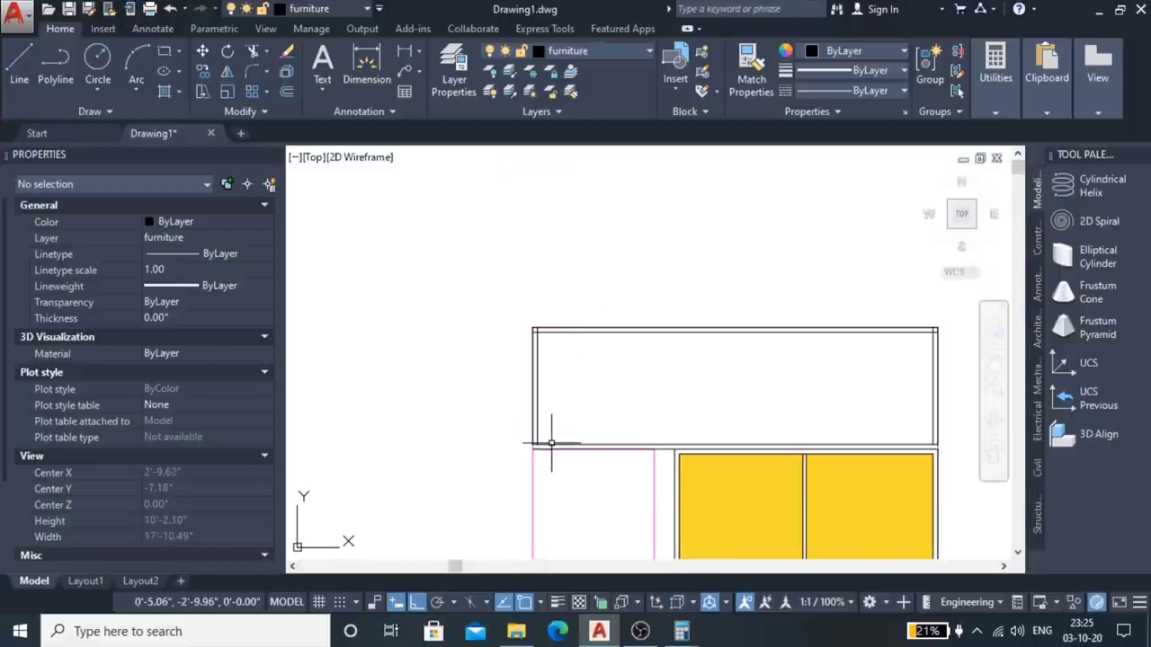
scroll(550, 442, "up", 5)
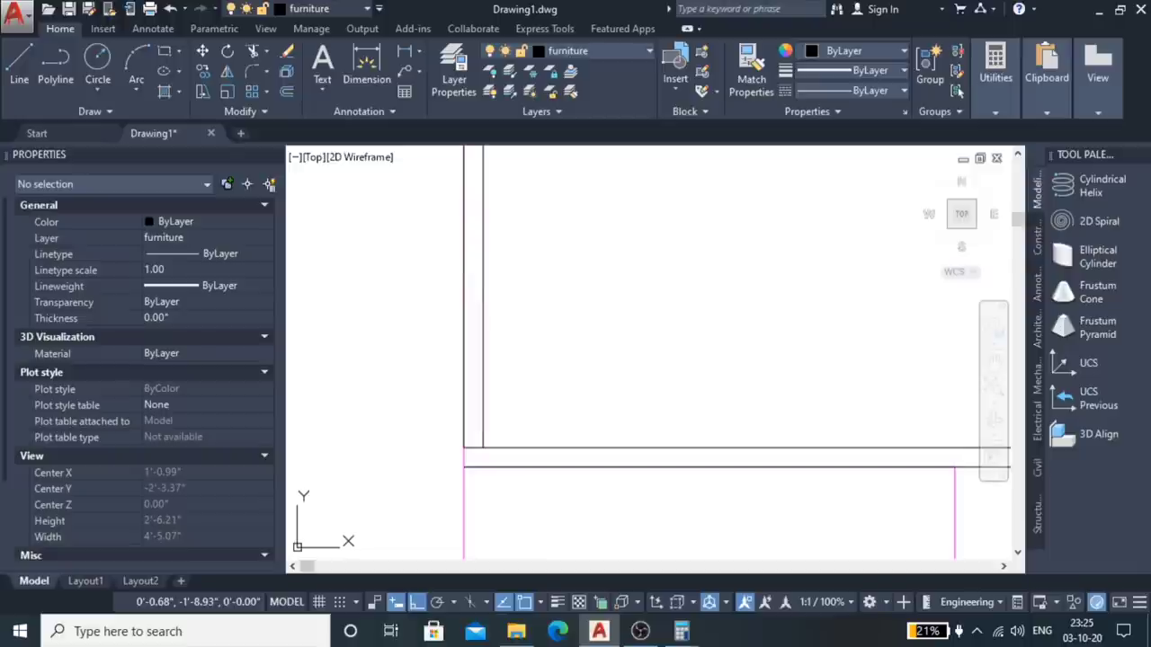
Step: Fillet the inner bottom and top-left corners of the box closed
left_click(513, 446)
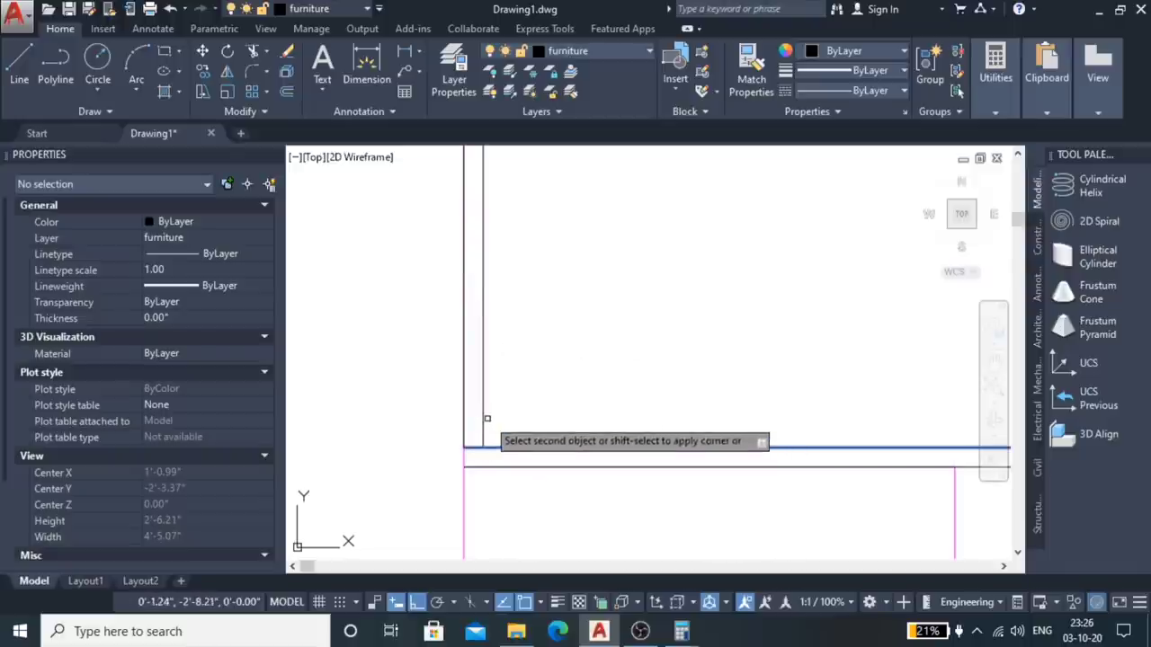
left_click(483, 410)
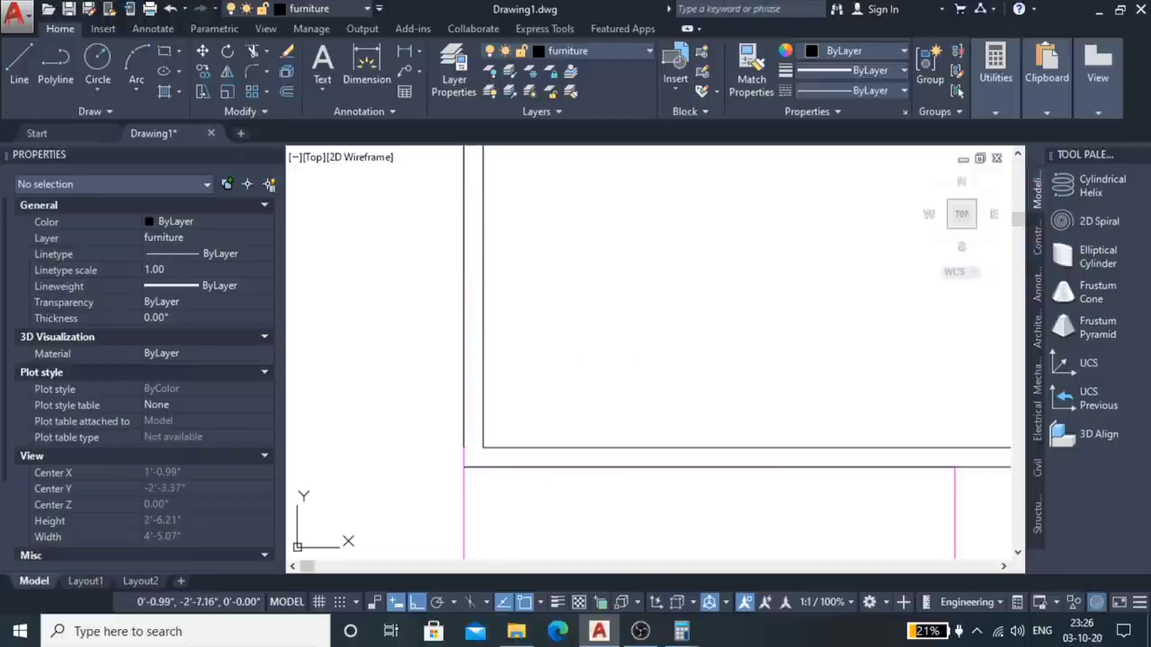
scroll(469, 499, "down", 2)
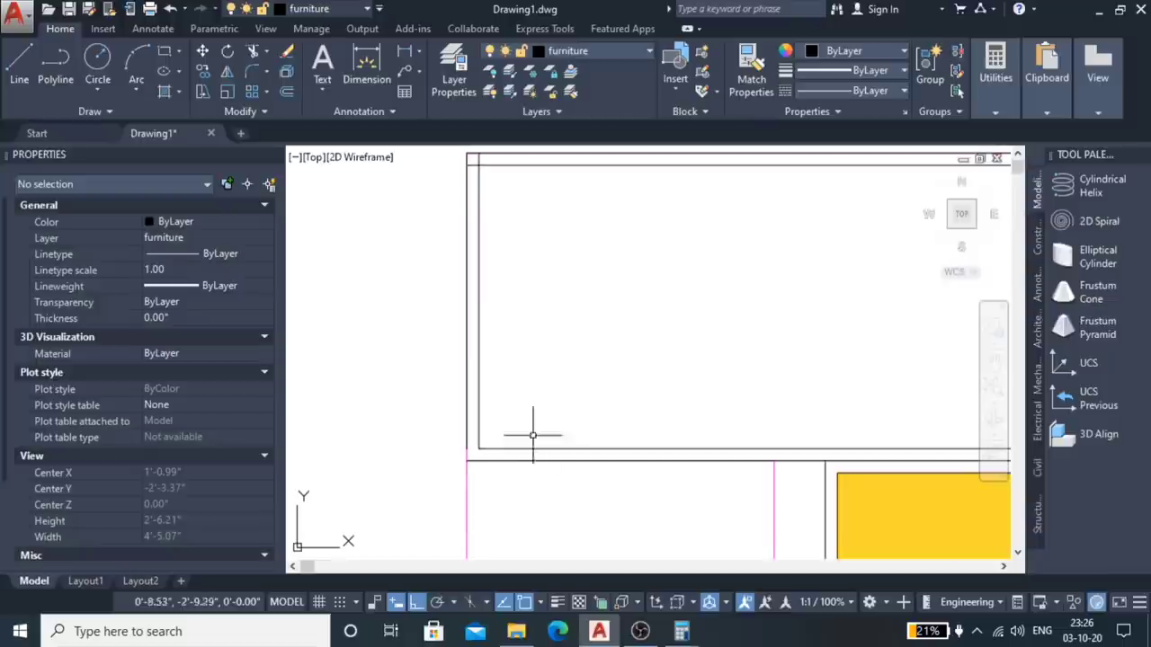
key("Return")
left_click(479, 174)
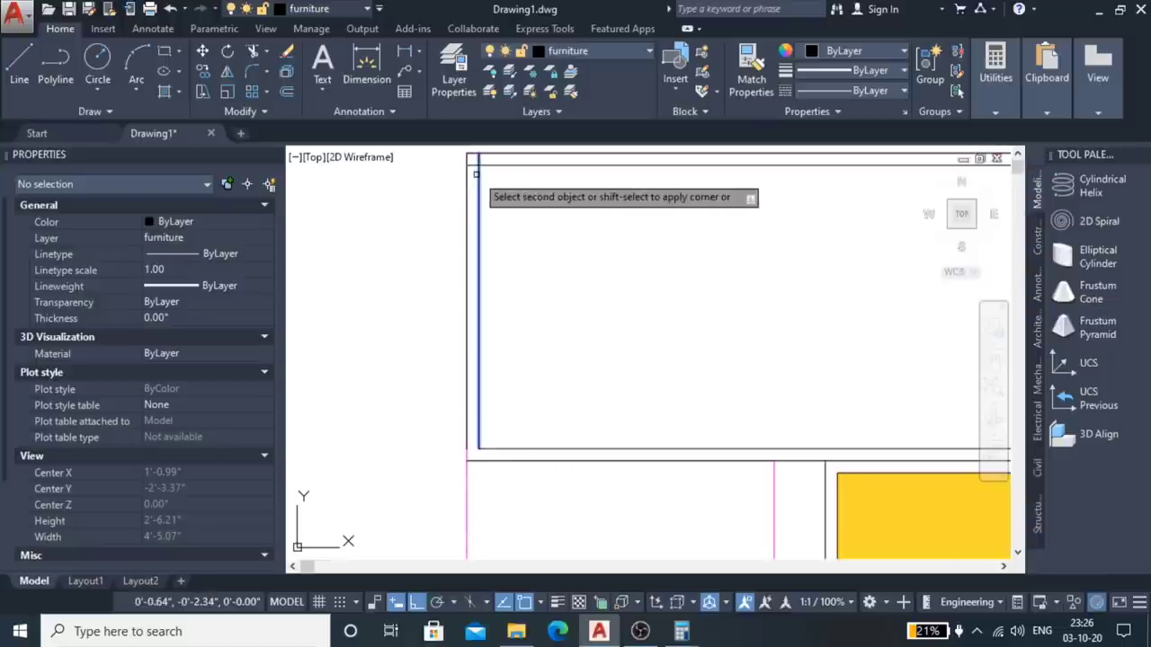
left_click(485, 170)
scroll(745, 211, "down", 2)
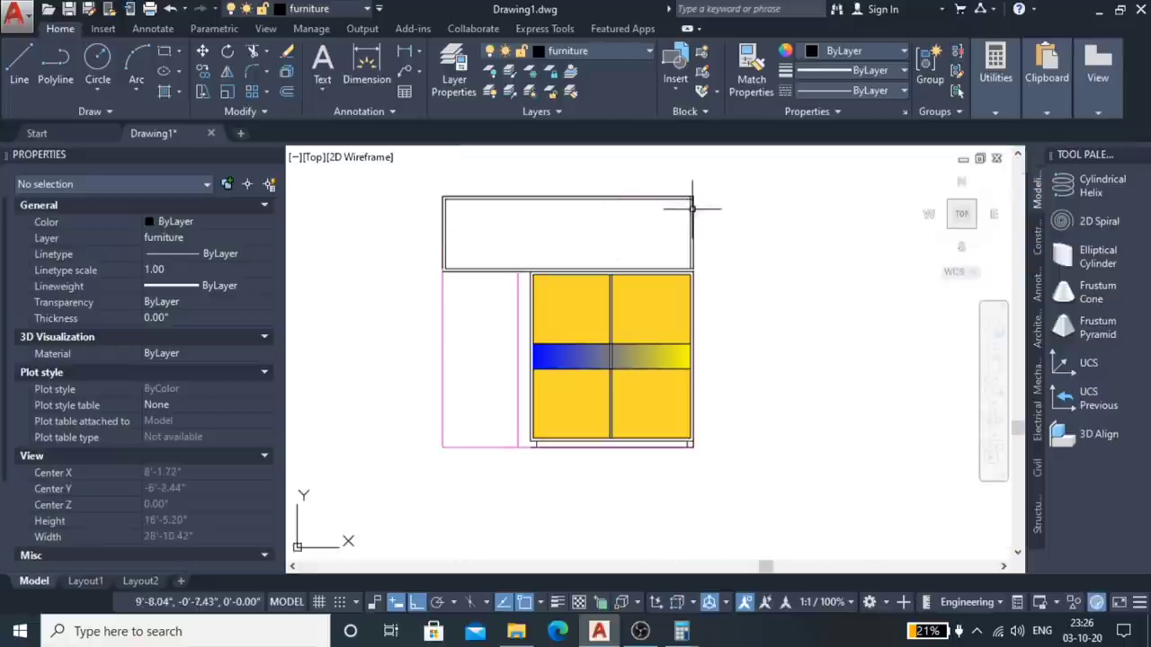
scroll(638, 212, "up", 3)
Step: Fillet the top-right inner corner of the box so its lines meet
type("f")
key("Return")
left_click(590, 185)
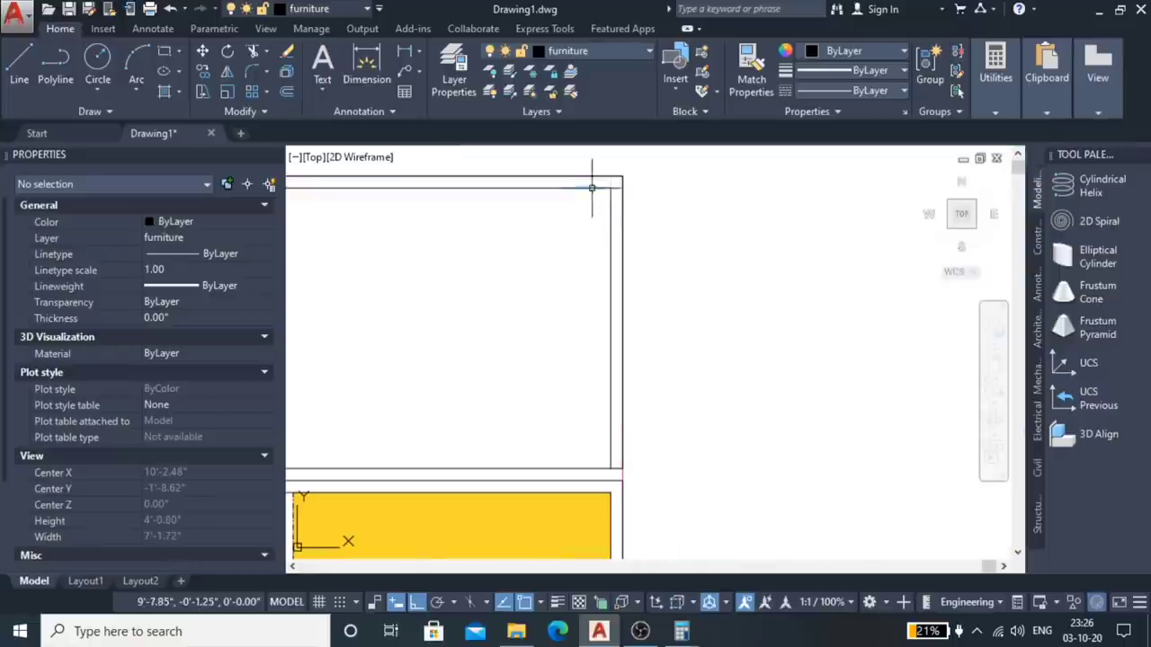
scroll(659, 375, "down", 2)
scroll(659, 375, "up", 2)
scroll(620, 346, "up", 2)
type("f")
key("Return")
left_click(657, 348)
left_click(677, 331)
scroll(758, 385, "down", 2)
scroll(762, 405, "down", 1)
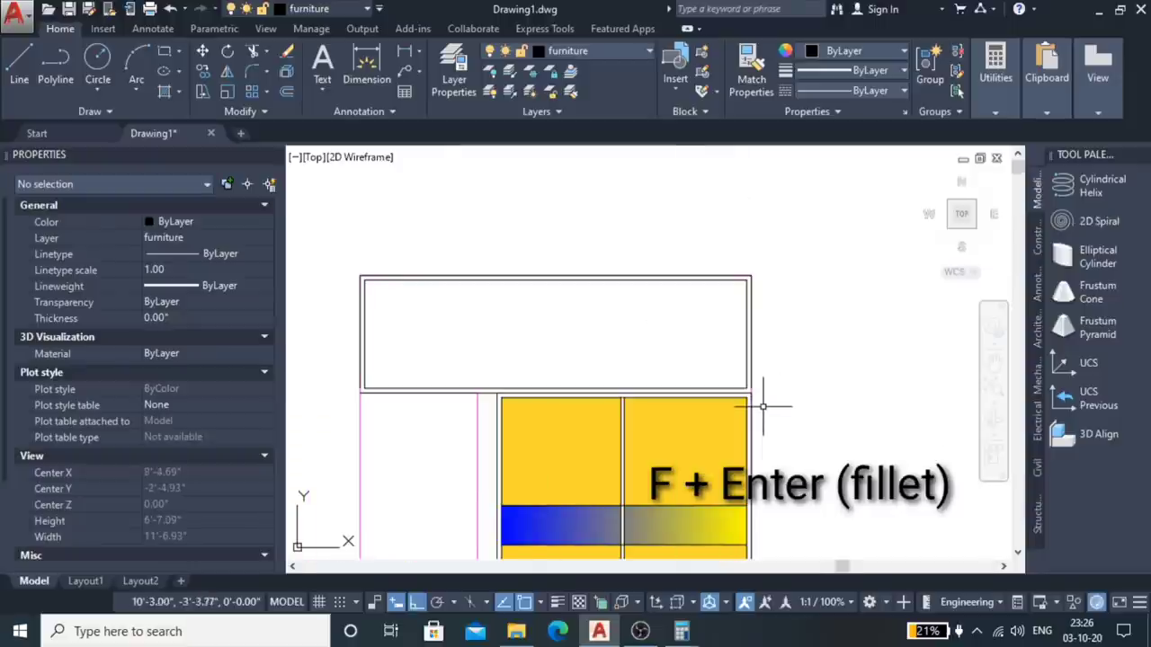
scroll(372, 400, "up", 3)
Step: Fillet the remaining open corners, including the lower-right, to close the inner border
type("f")
key("Return")
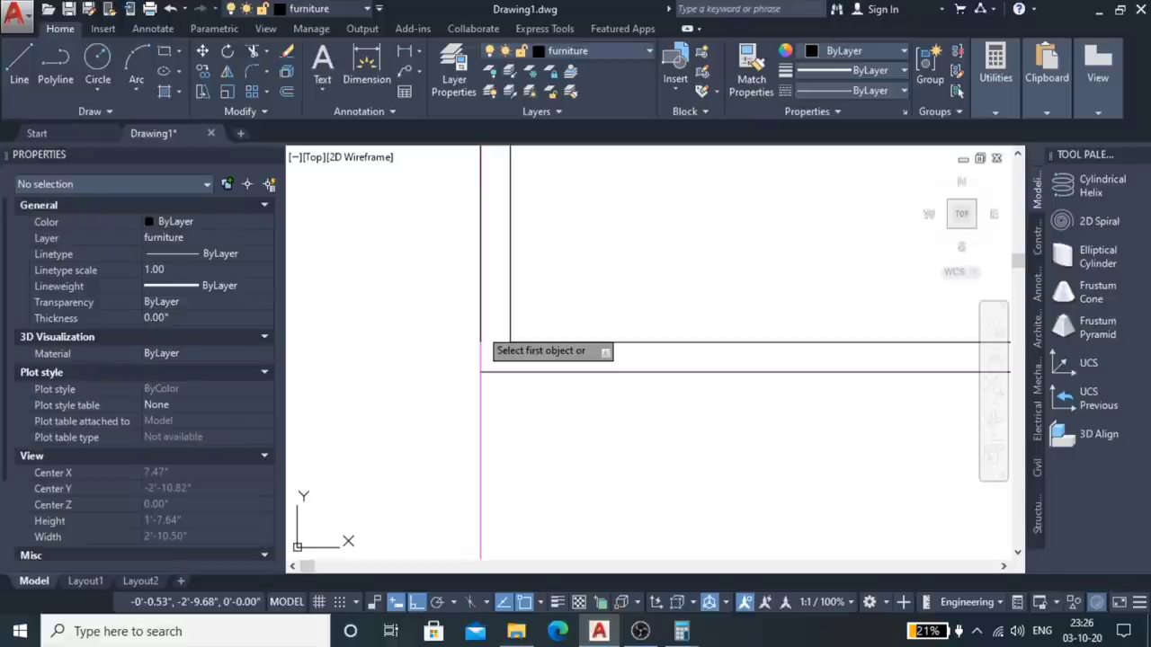
left_click(481, 329)
left_click(527, 372)
scroll(350, 391, "down", 1)
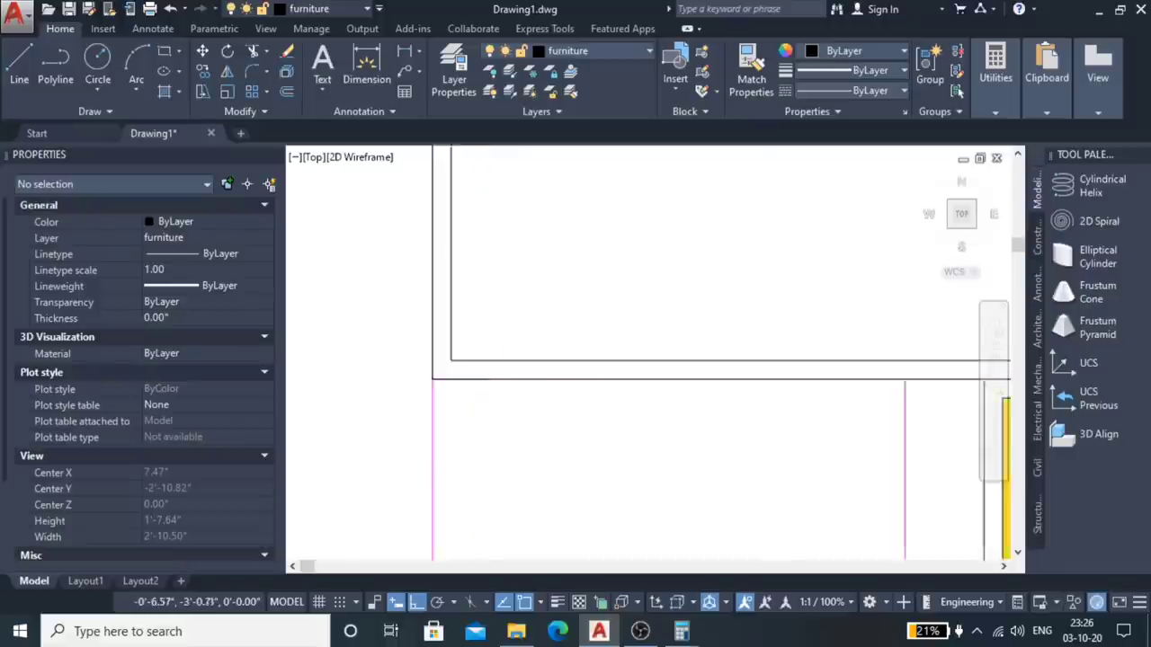
scroll(668, 386, "down", 3)
scroll(764, 409, "up", 4)
key("Return")
left_click(771, 411)
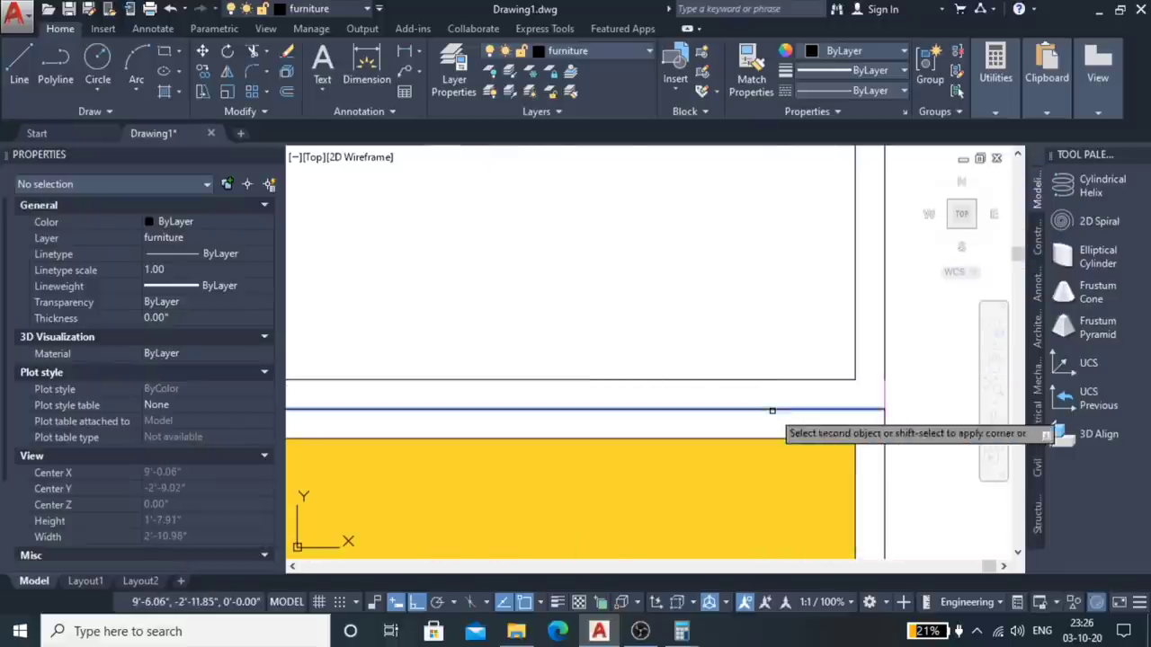
left_click(884, 382)
scroll(854, 447, "down", 1)
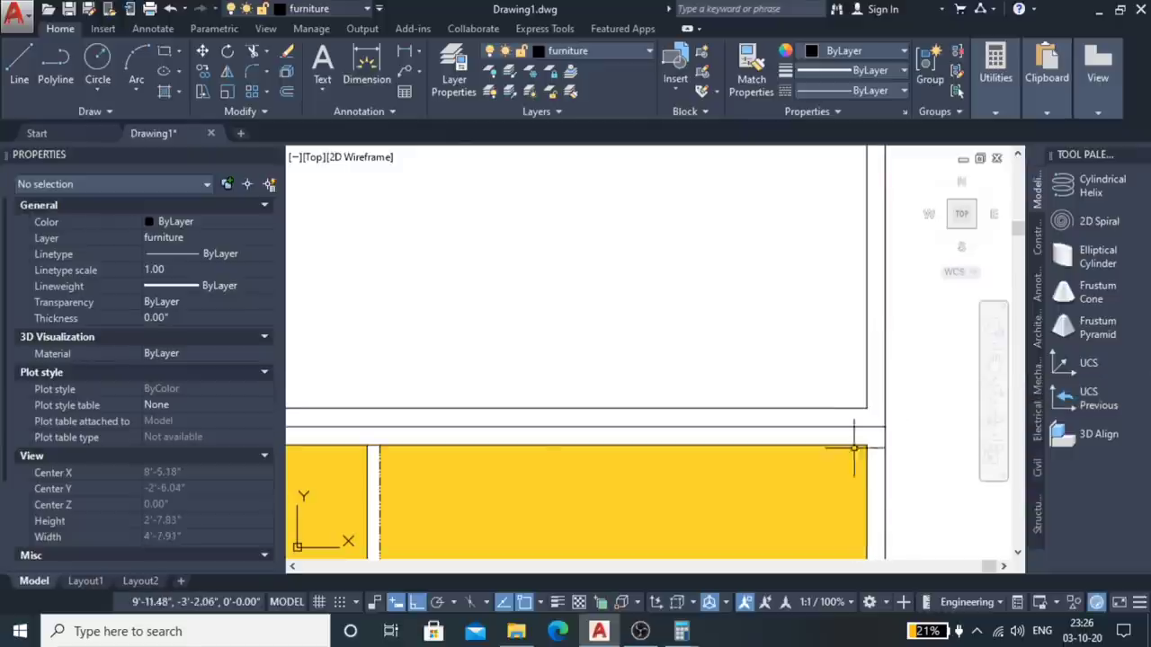
scroll(854, 446, "down", 3)
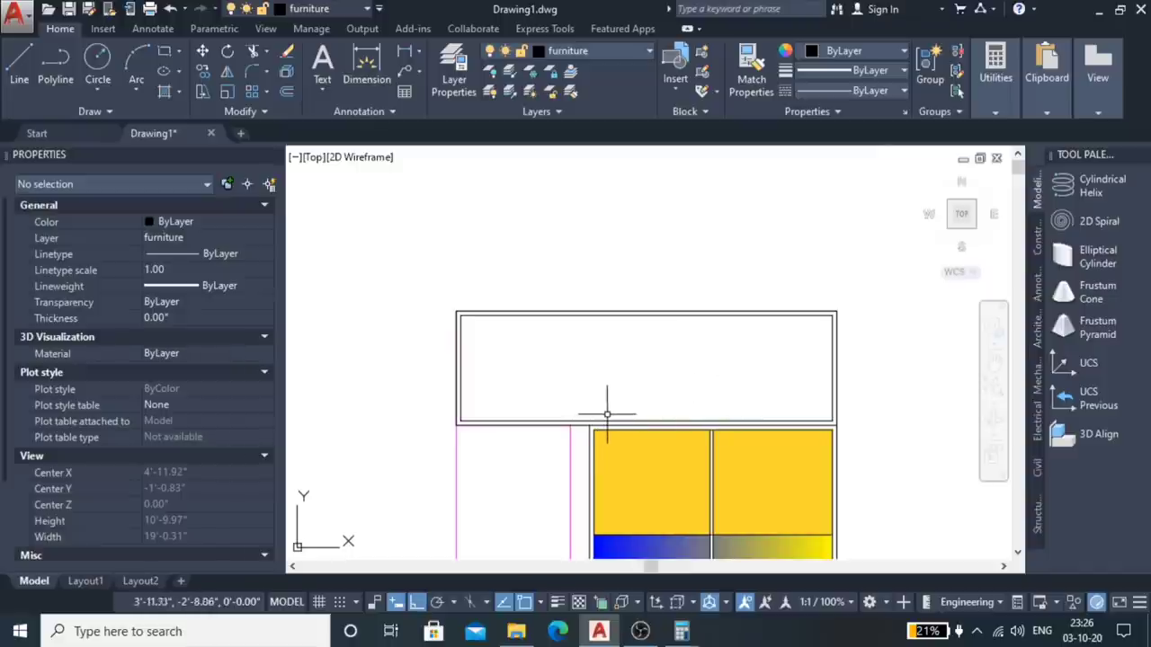
scroll(683, 413, "down", 2)
scroll(694, 395, "down", 2)
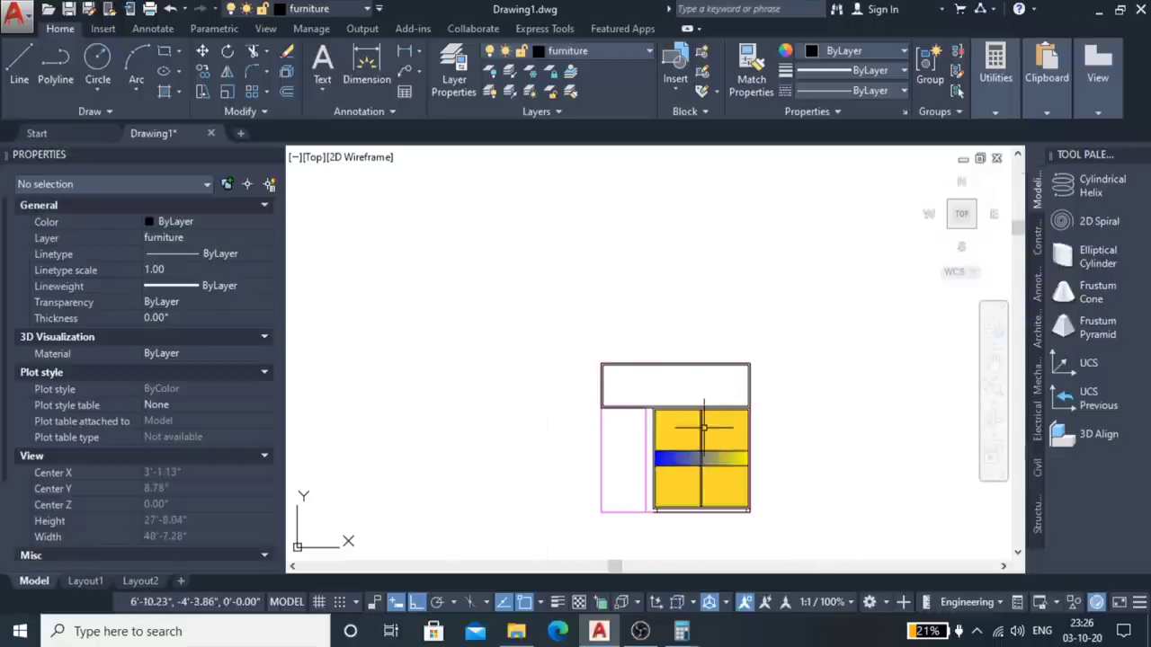
scroll(698, 424, "up", 5)
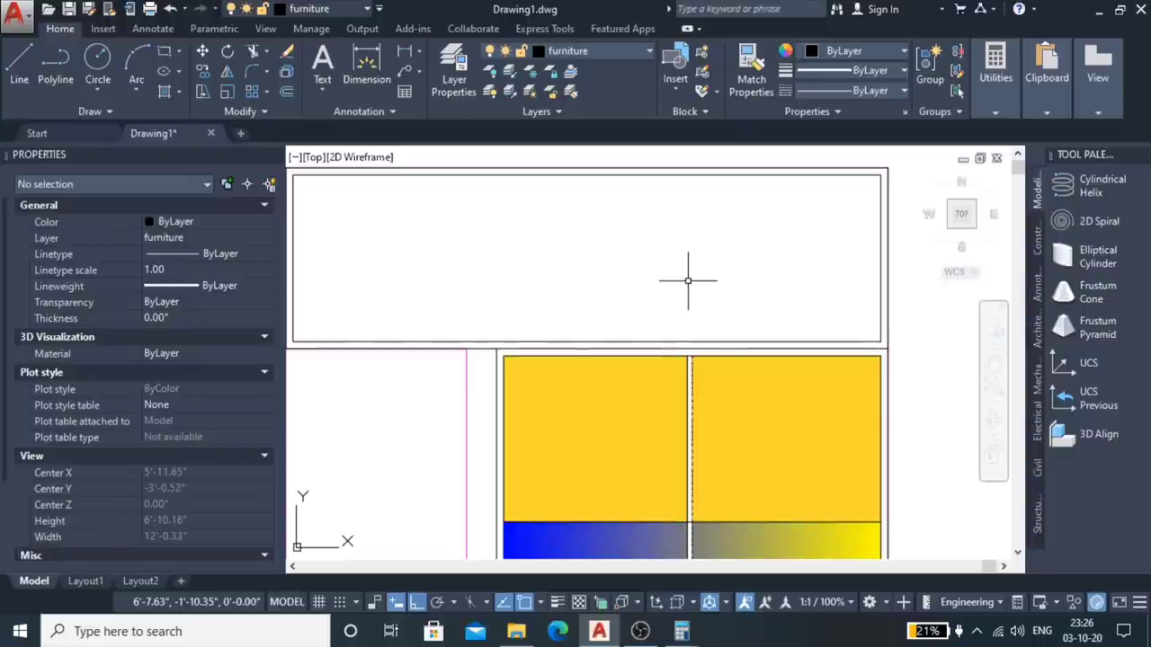
Step: Stretch the dashed vertical divider up to the top box's outer edge
scroll(787, 326, "down", 2)
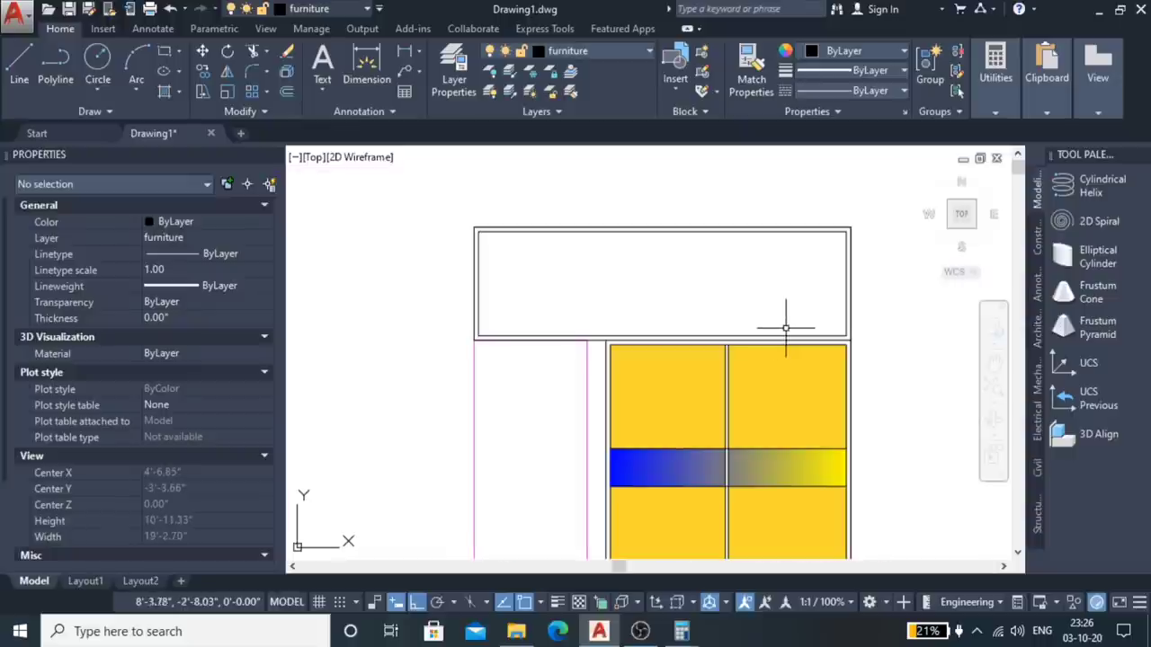
scroll(737, 346, "up", 2)
scroll(723, 356, "up", 2)
scroll(723, 355, "up", 3)
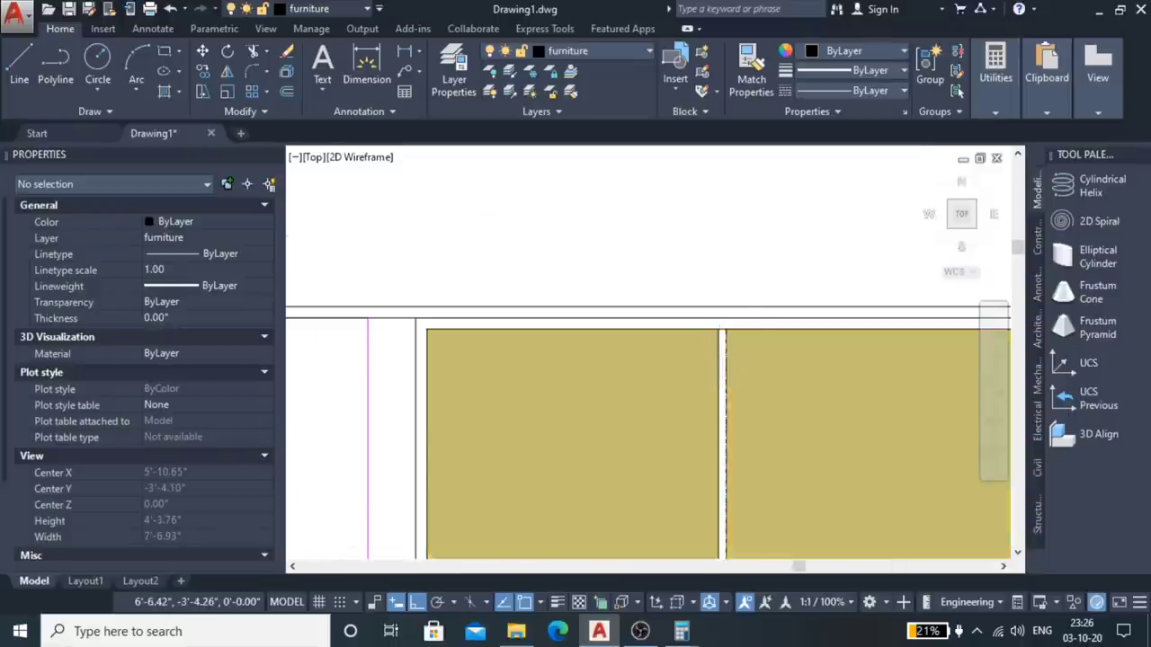
scroll(744, 314, "down", 4)
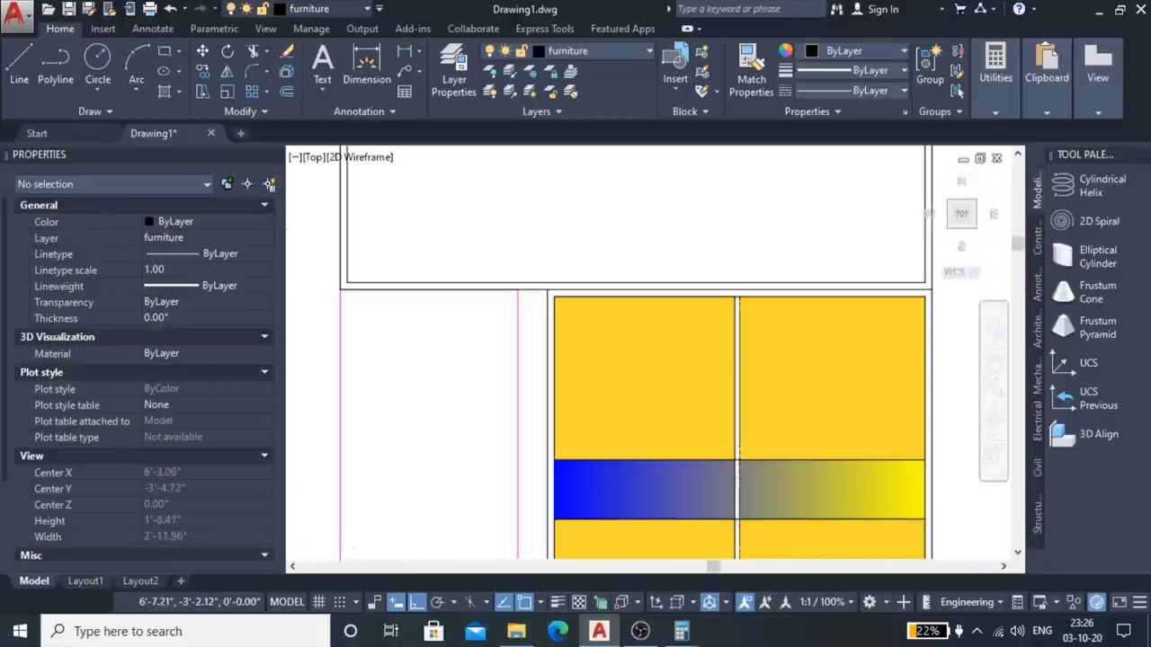
left_click(737, 308)
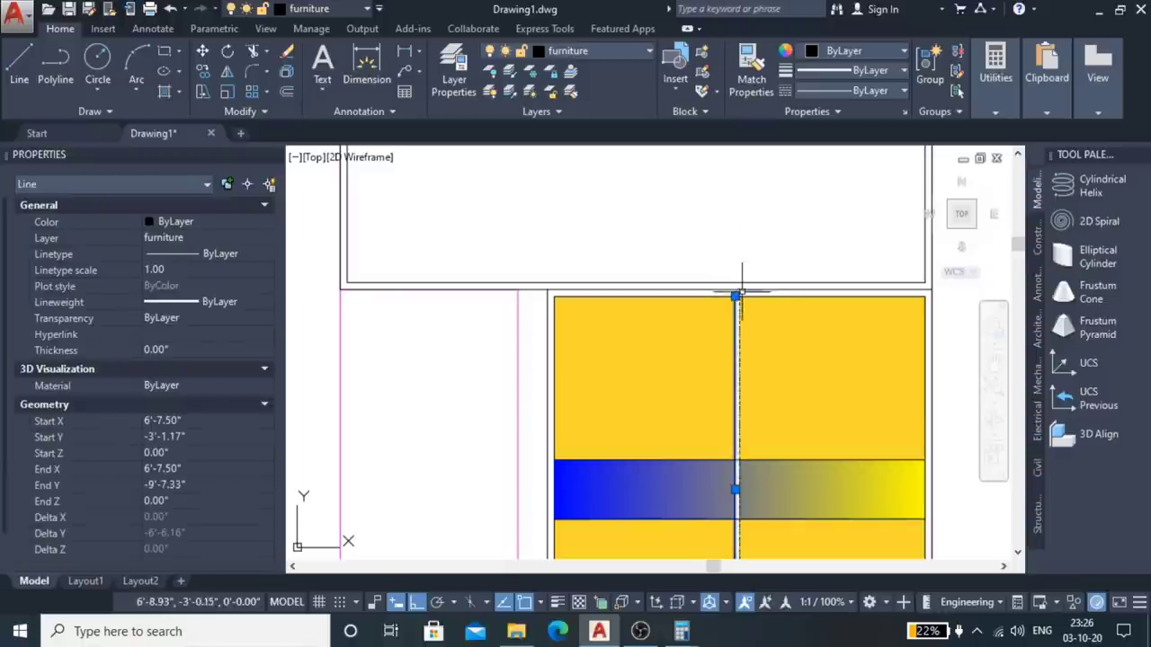
left_click(735, 295)
scroll(741, 297, "down", 3)
scroll(744, 279, "up", 2)
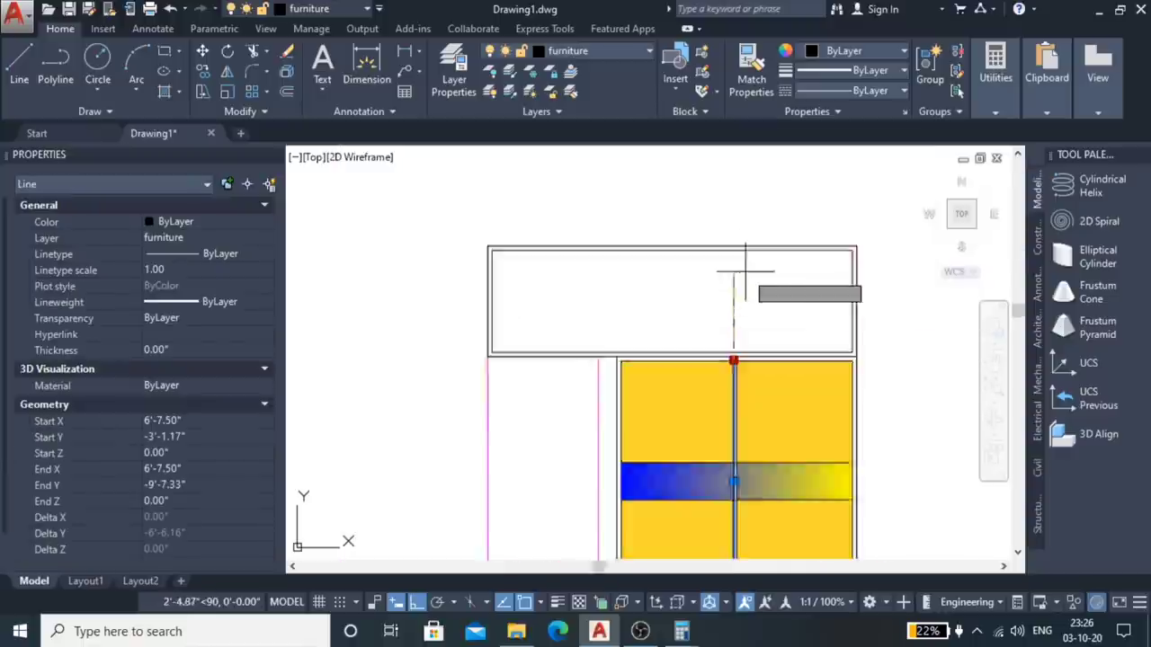
scroll(745, 269, "up", 2)
left_click(712, 217)
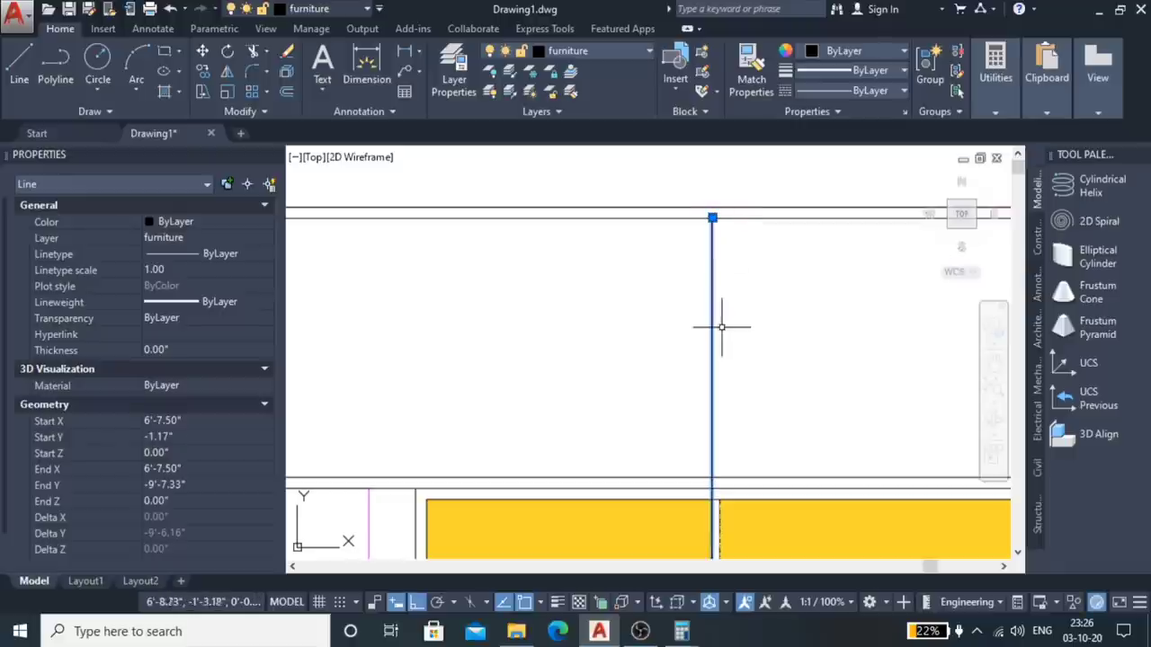
scroll(721, 328, "down", 2)
scroll(746, 334, "down", 1)
key("Escape")
scroll(664, 372, "up", 3)
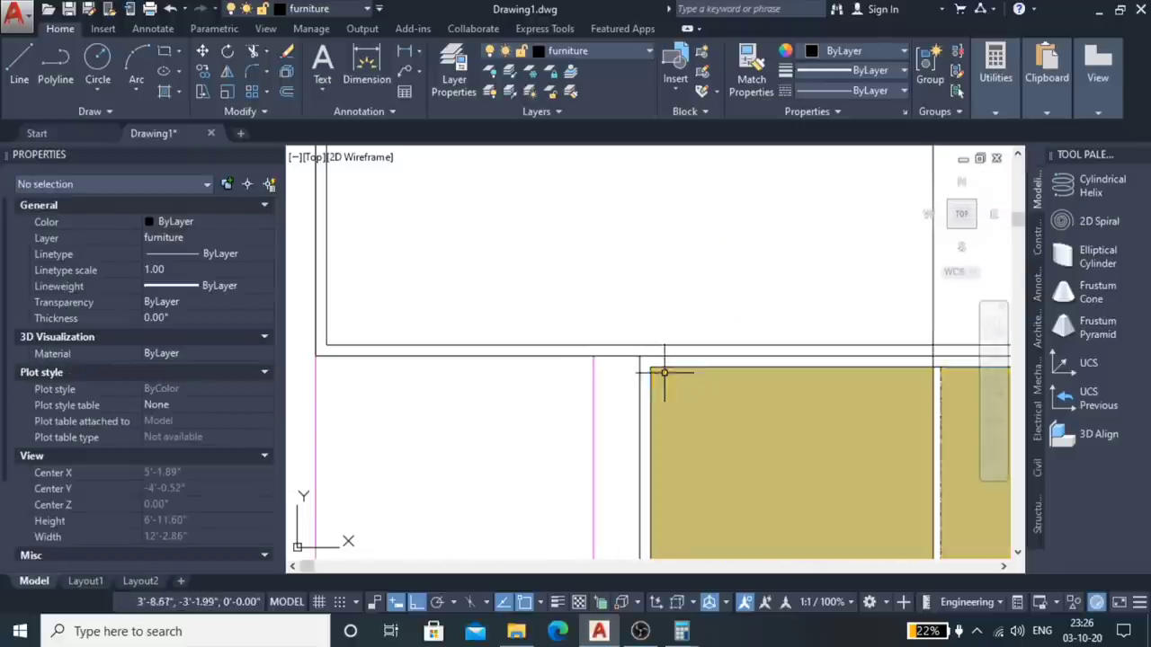
scroll(680, 337, "down", 3)
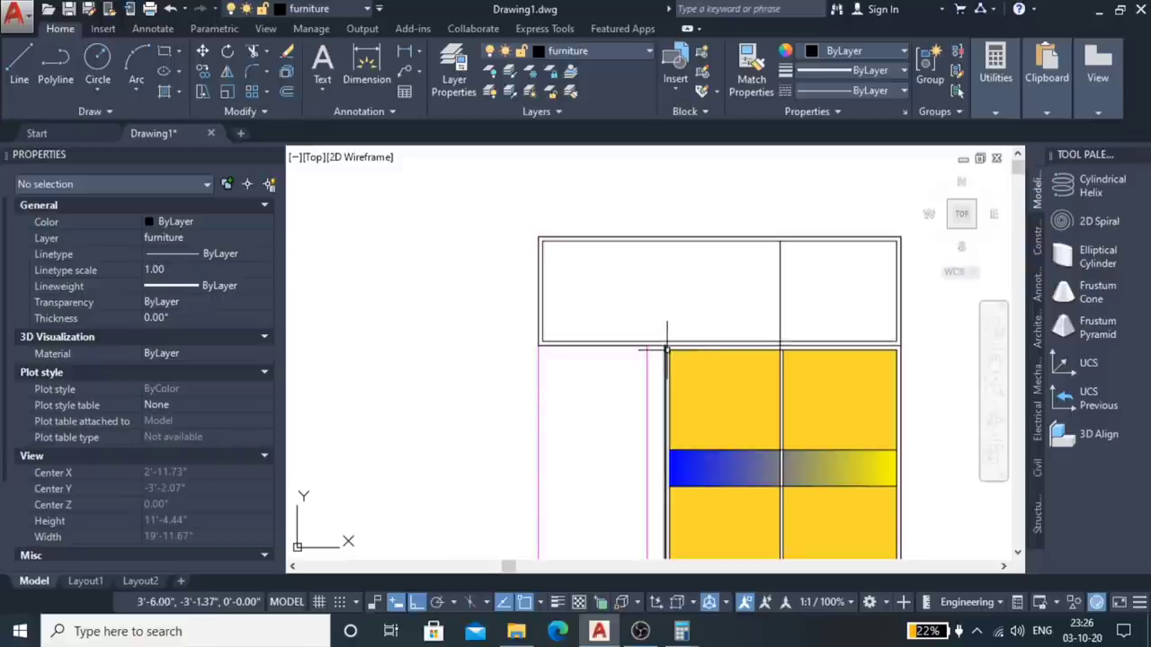
scroll(679, 381, "up", 5)
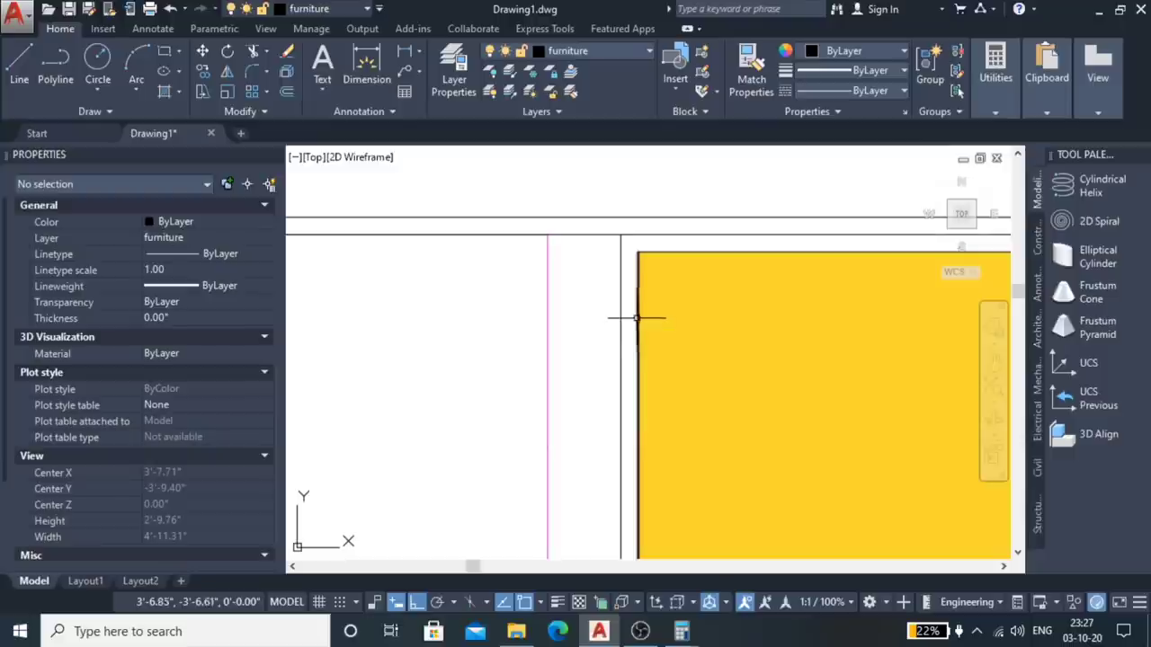
Step: Stretch the cabinet's left vertical line up to the box's top edge, 9'-7.58" long
left_click(622, 316)
scroll(667, 375, "down", 2)
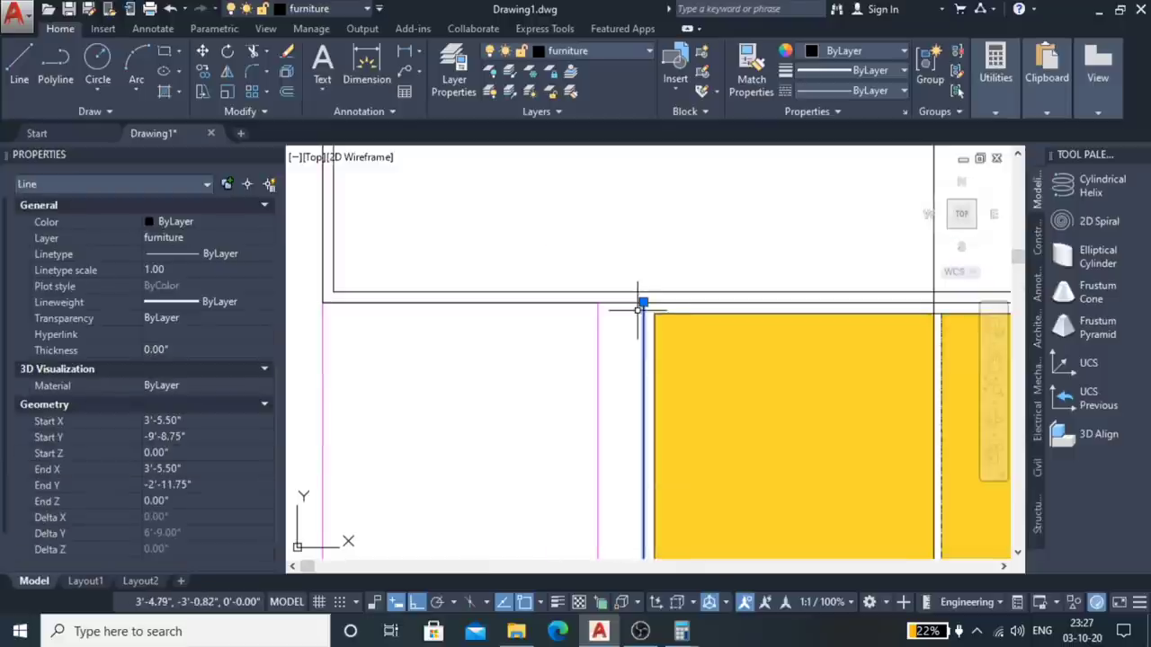
left_click(642, 303)
scroll(642, 304, "down", 1)
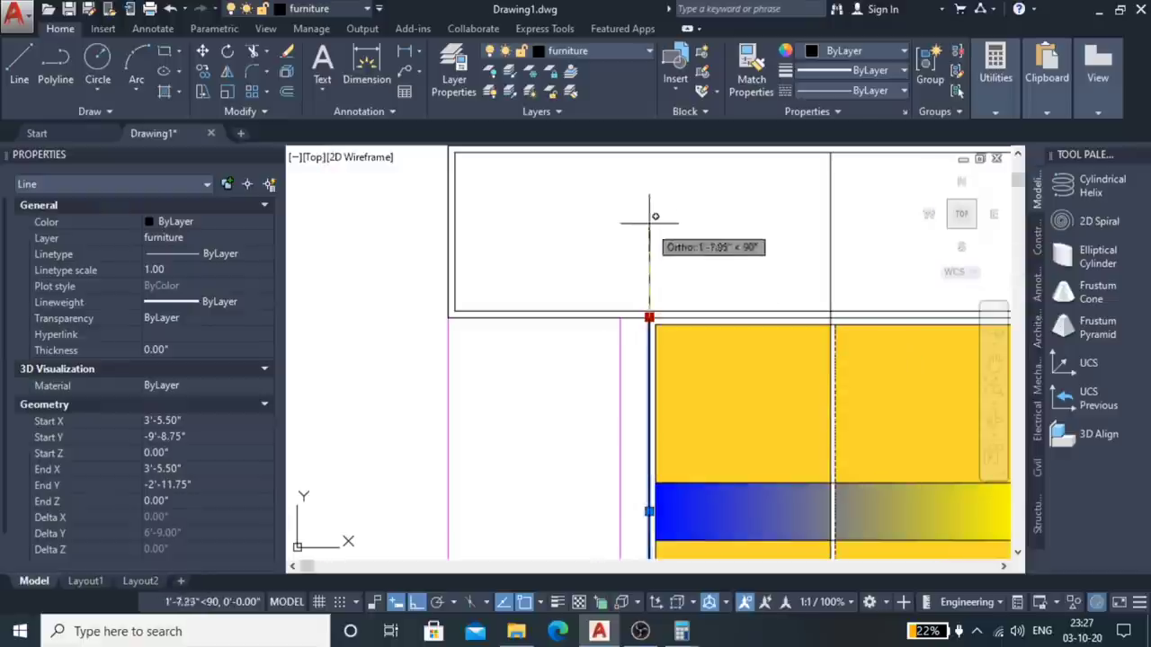
left_click(649, 153)
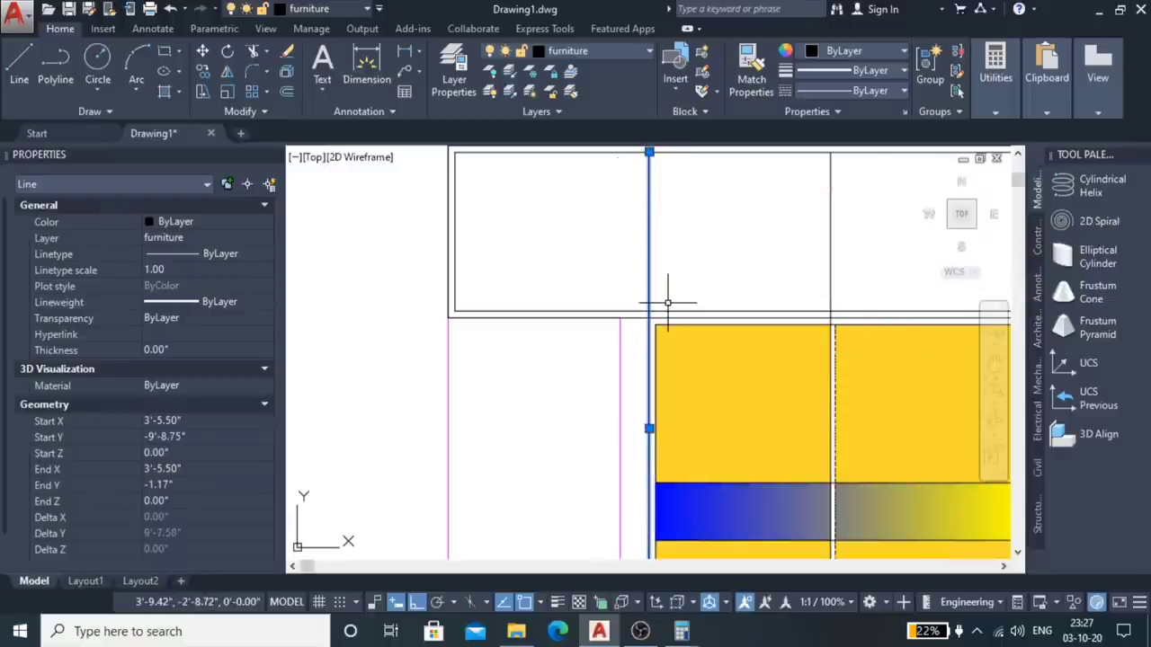
key("Escape")
scroll(665, 249, "up", 3)
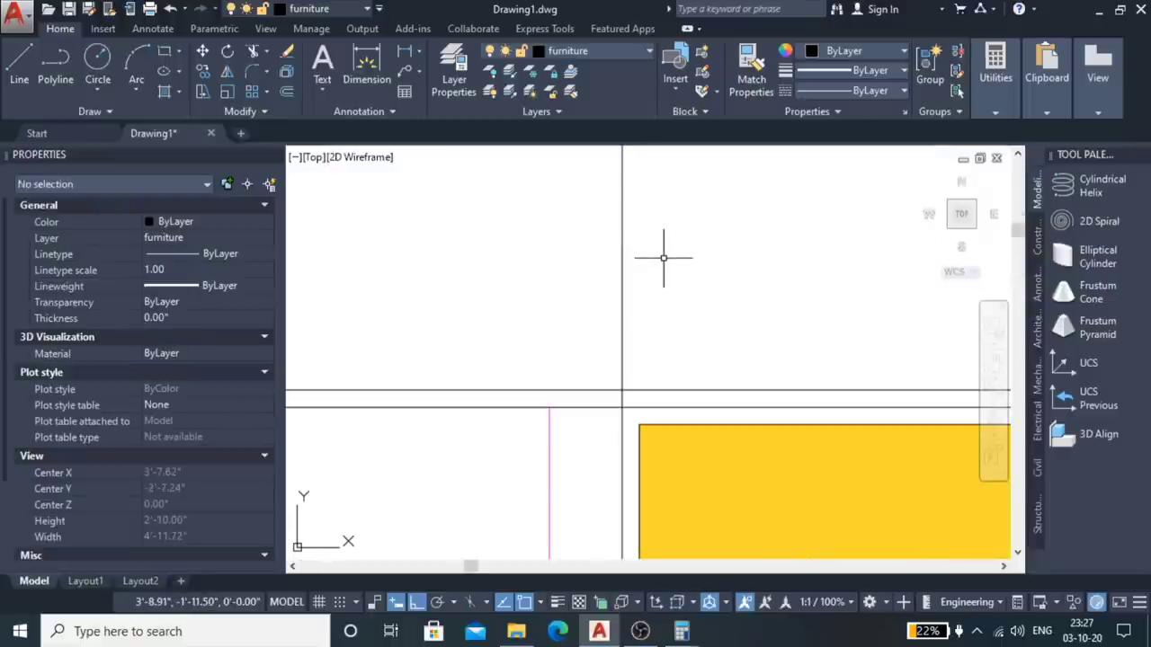
scroll(611, 299, "down", 3)
scroll(751, 285, "up", 3)
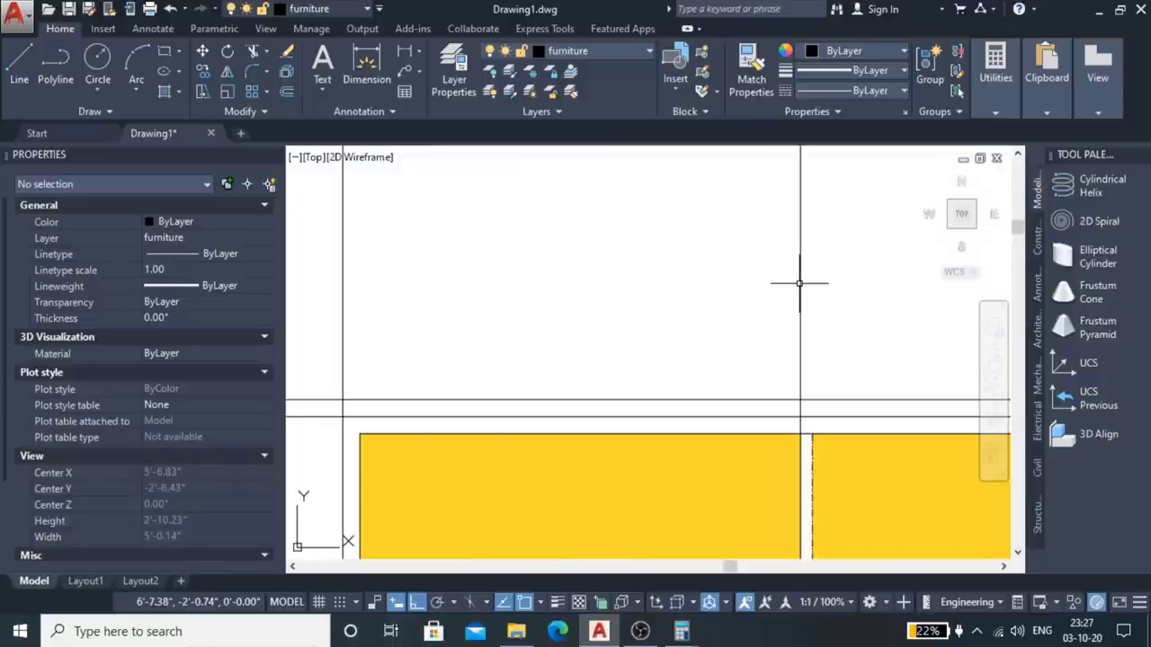
scroll(724, 284, "down", 5)
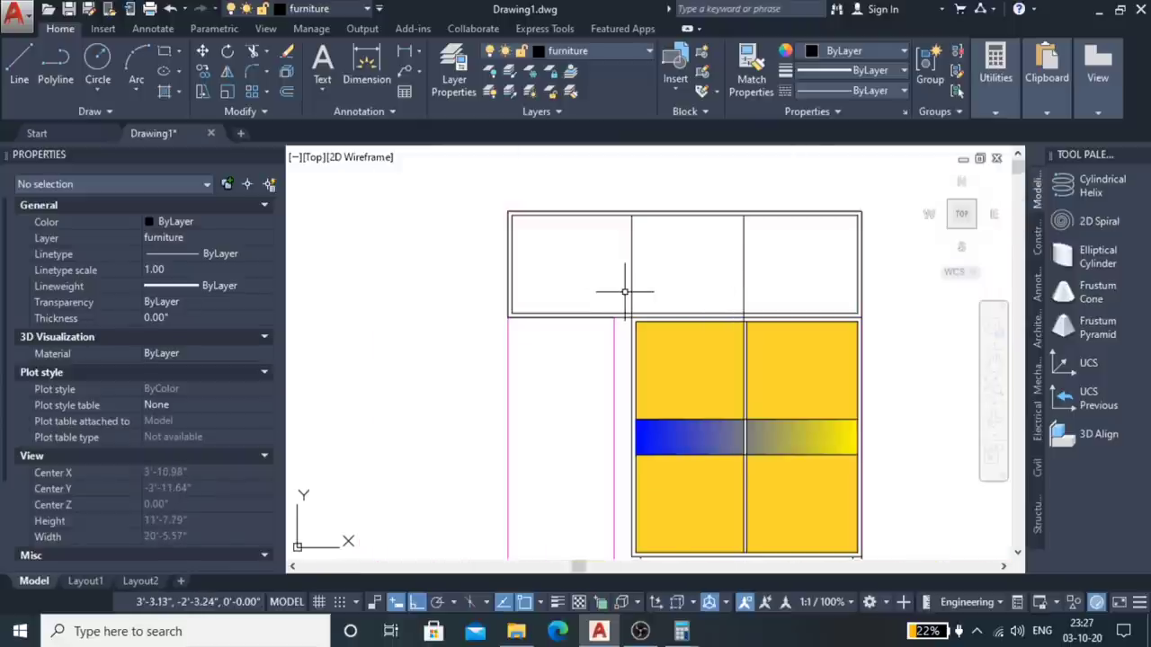
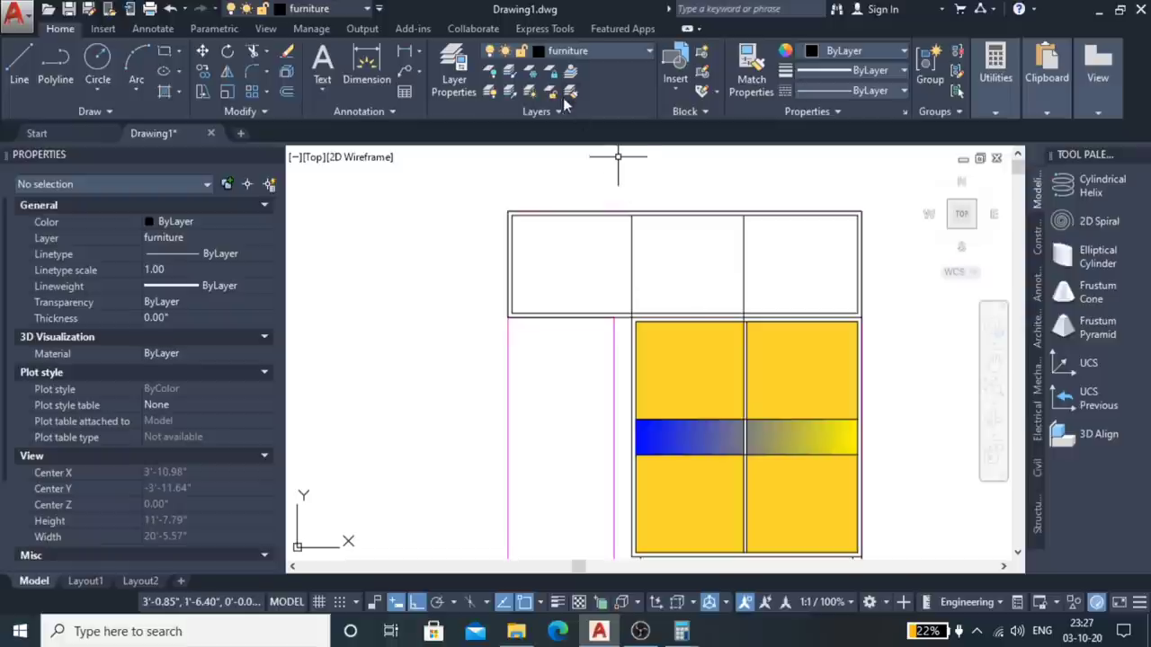
Step: Hatch the top-left, middle and right top cells with one Gradient fill
type("h")
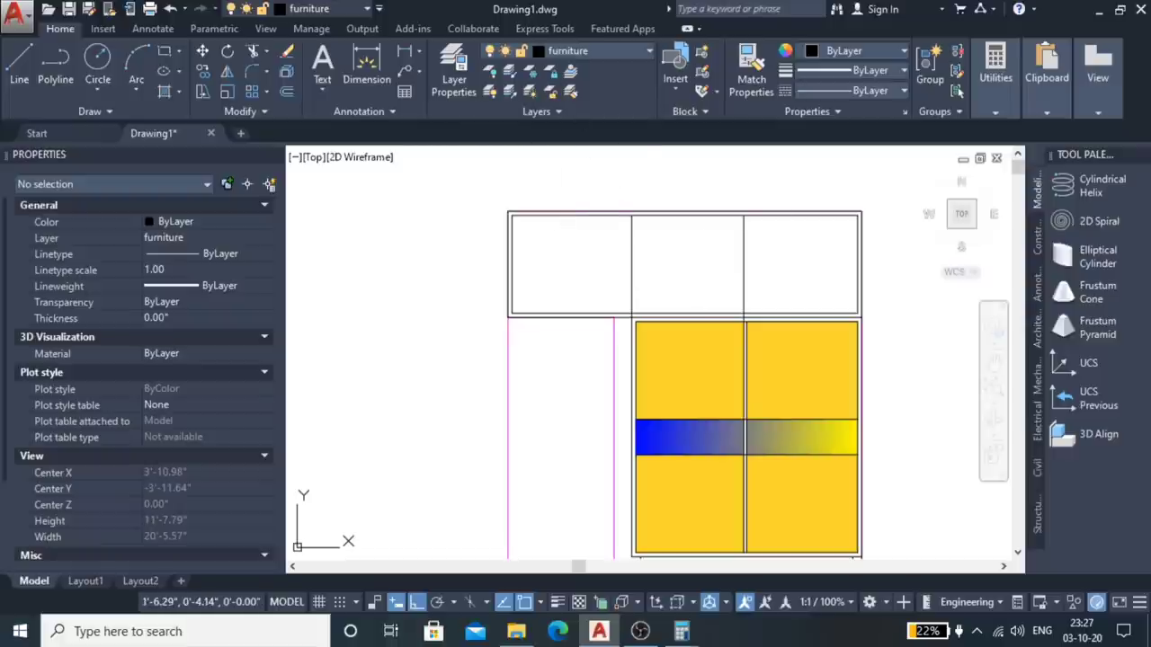
key("Return")
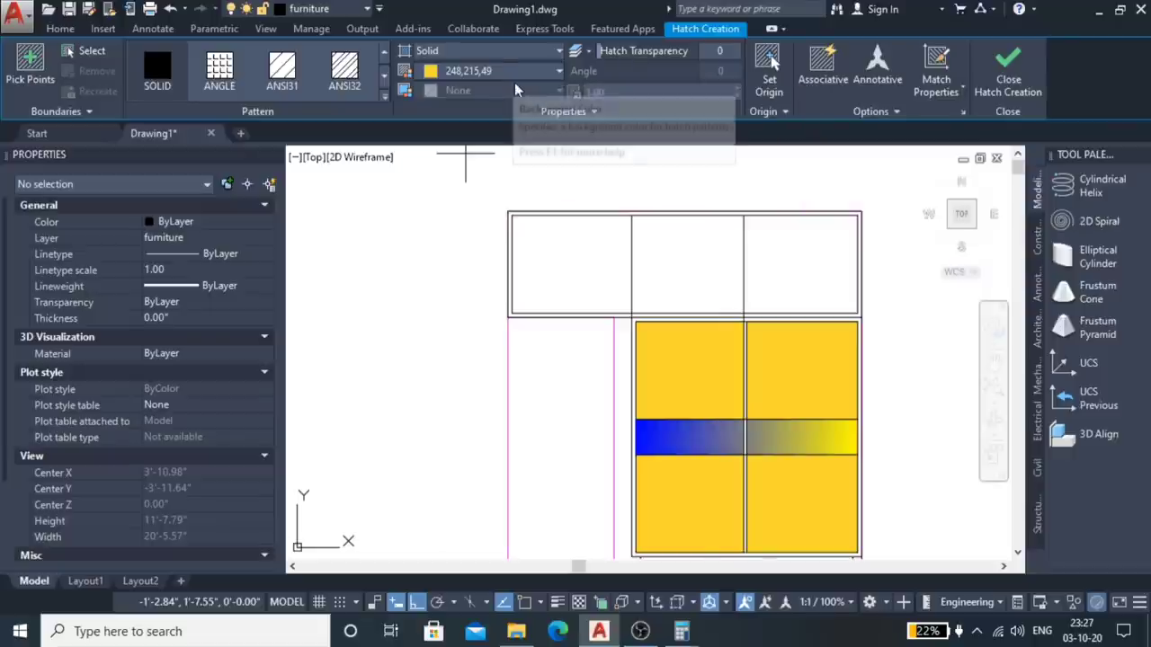
left_click(521, 54)
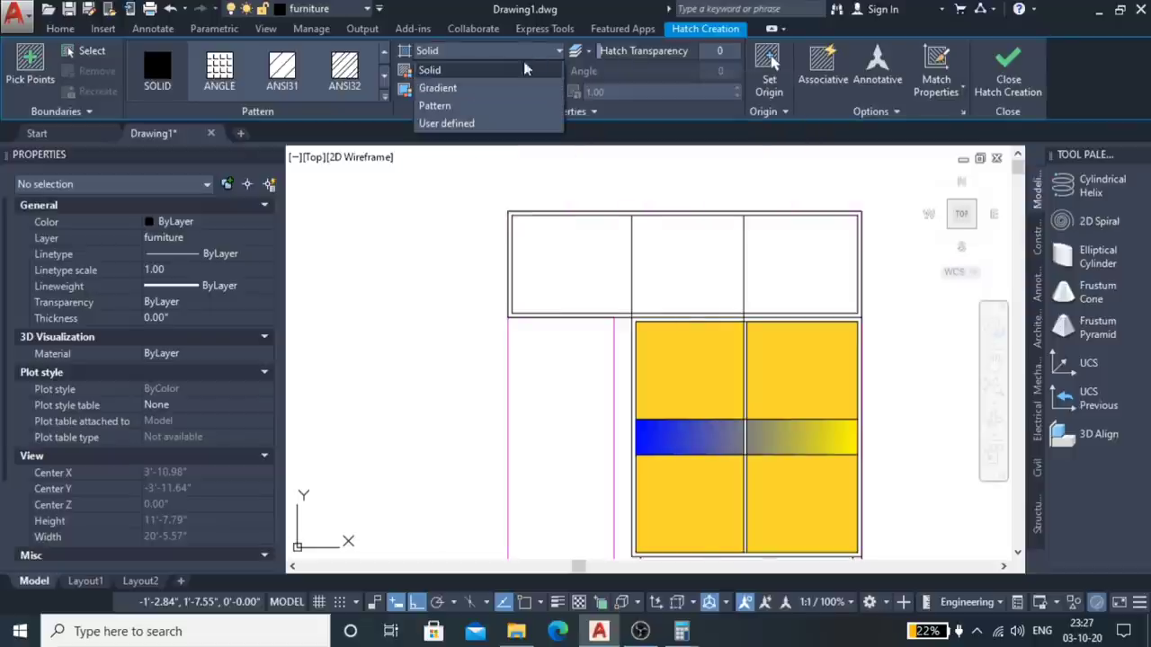
left_click(517, 93)
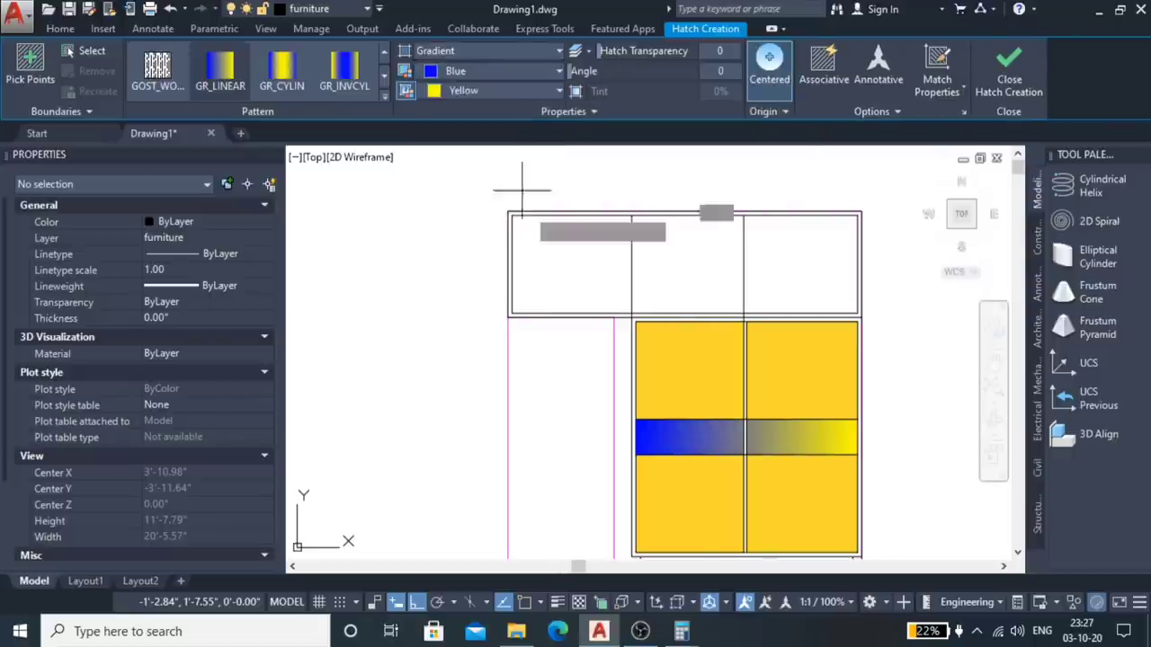
left_click(551, 252)
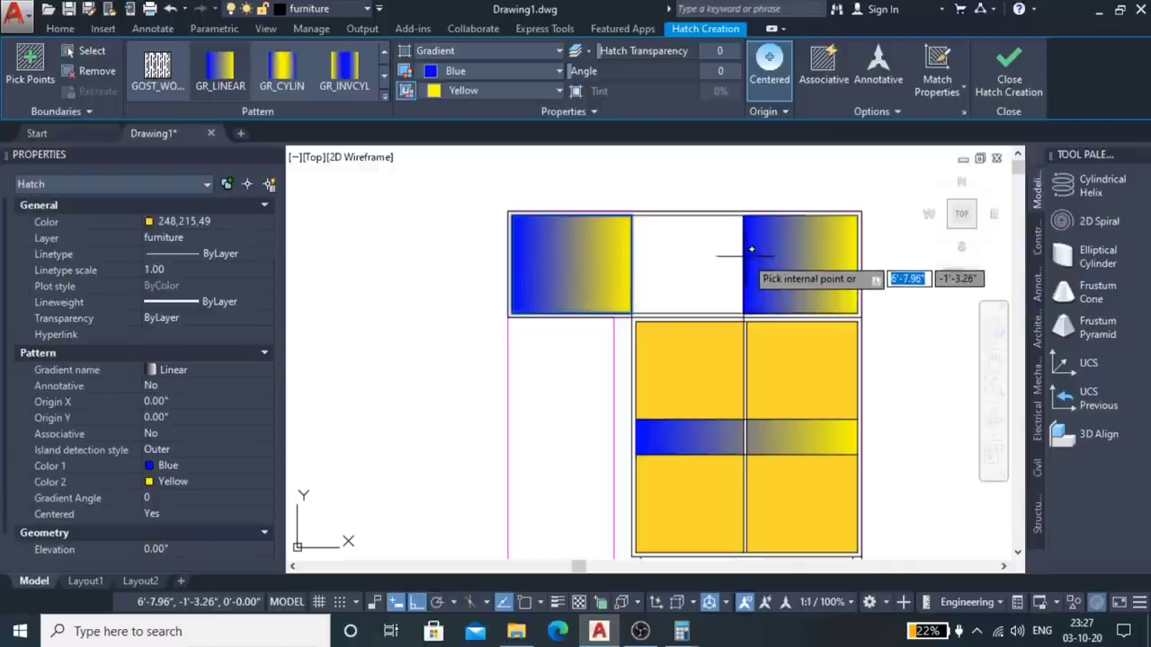
left_click(710, 256)
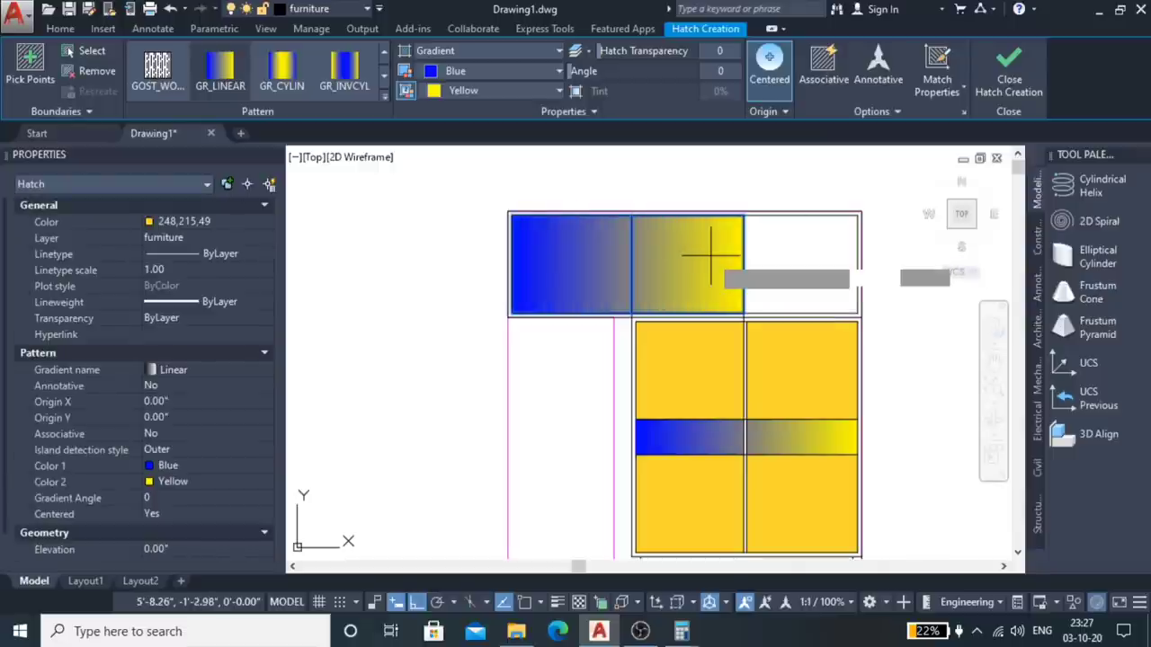
left_click(800, 262)
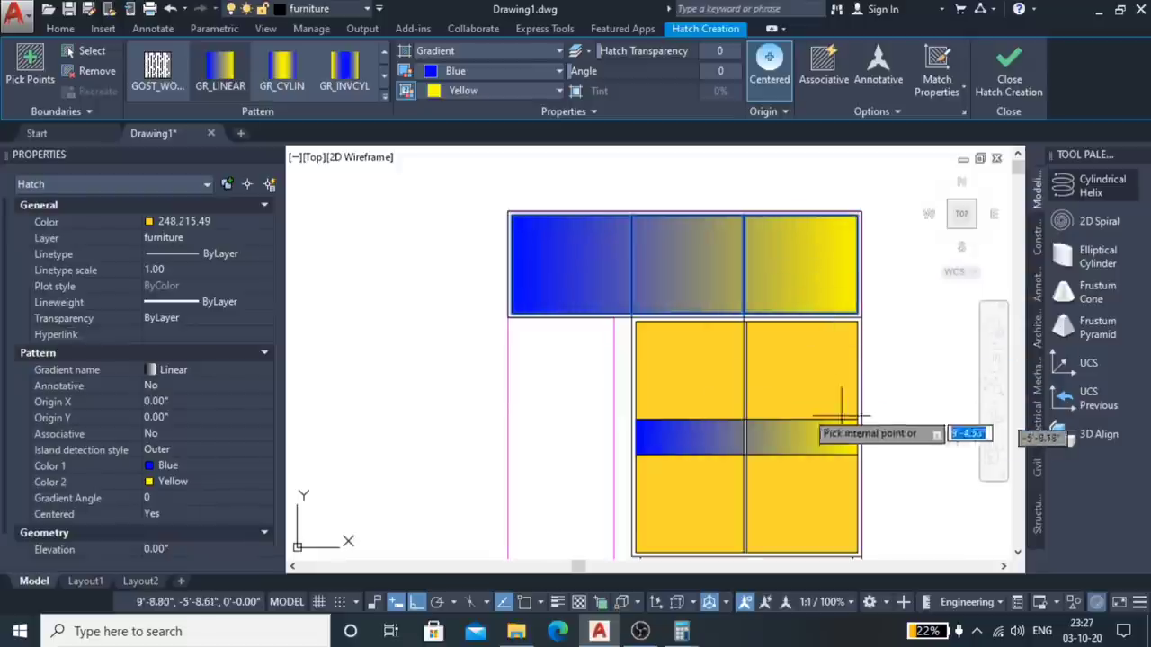
scroll(674, 372, "down", 5)
scroll(716, 386, "up", 5)
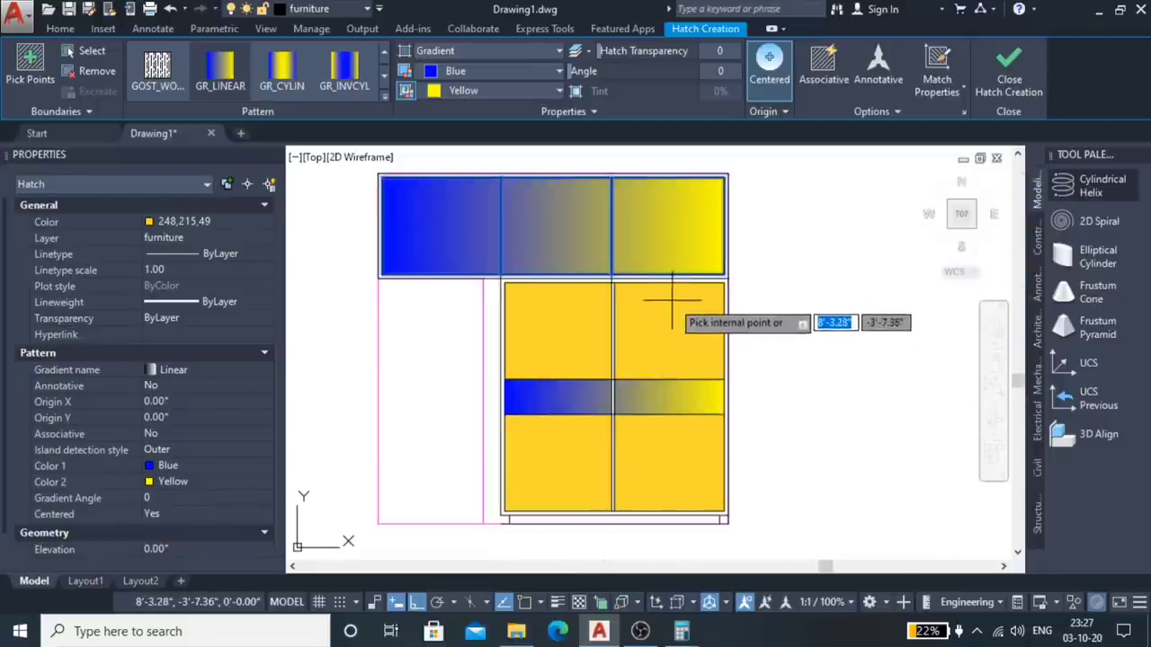
key("Return")
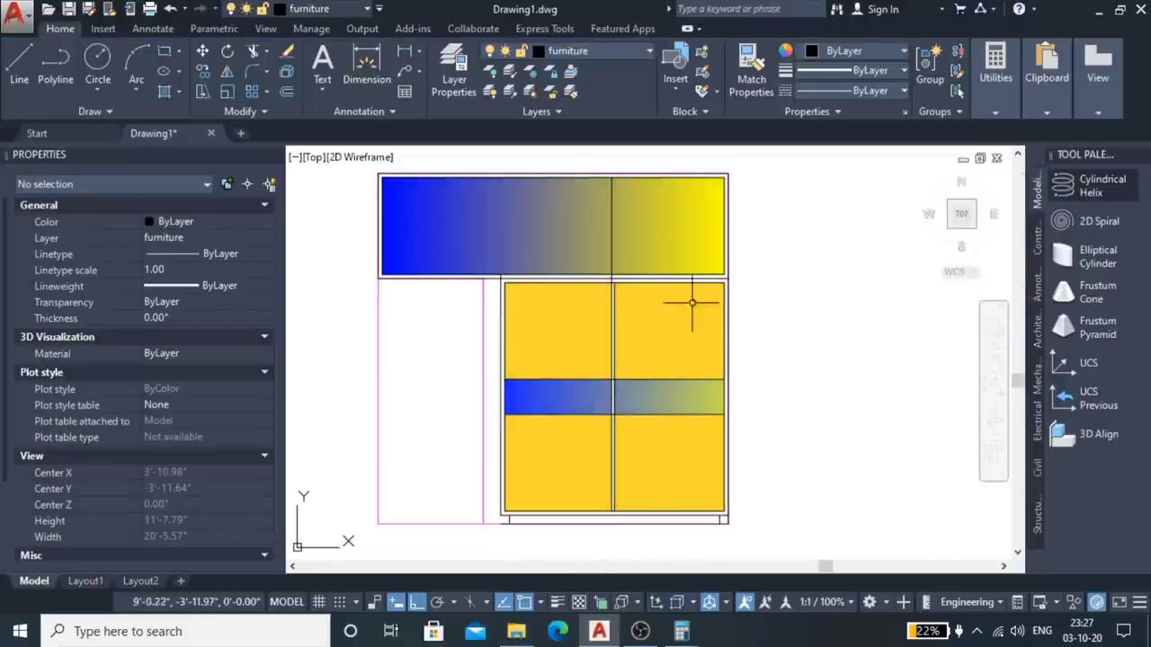
Step: Select the vertical divider line and bring it to the front over the fills
scroll(737, 233, "down", 2)
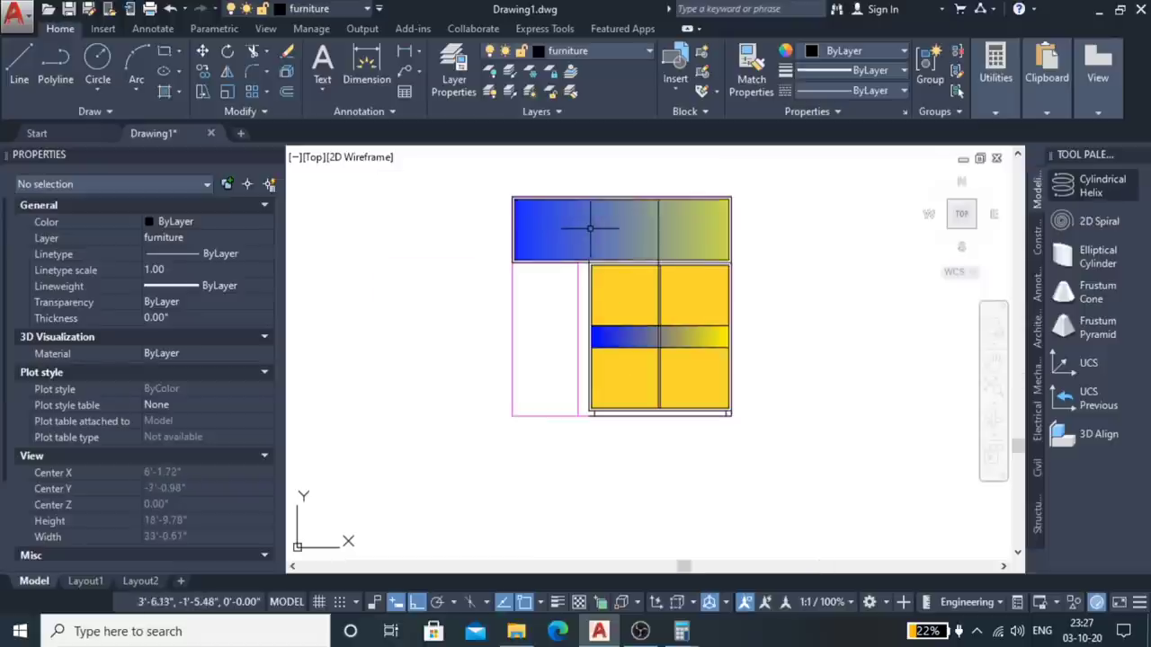
scroll(590, 228, "up", 4)
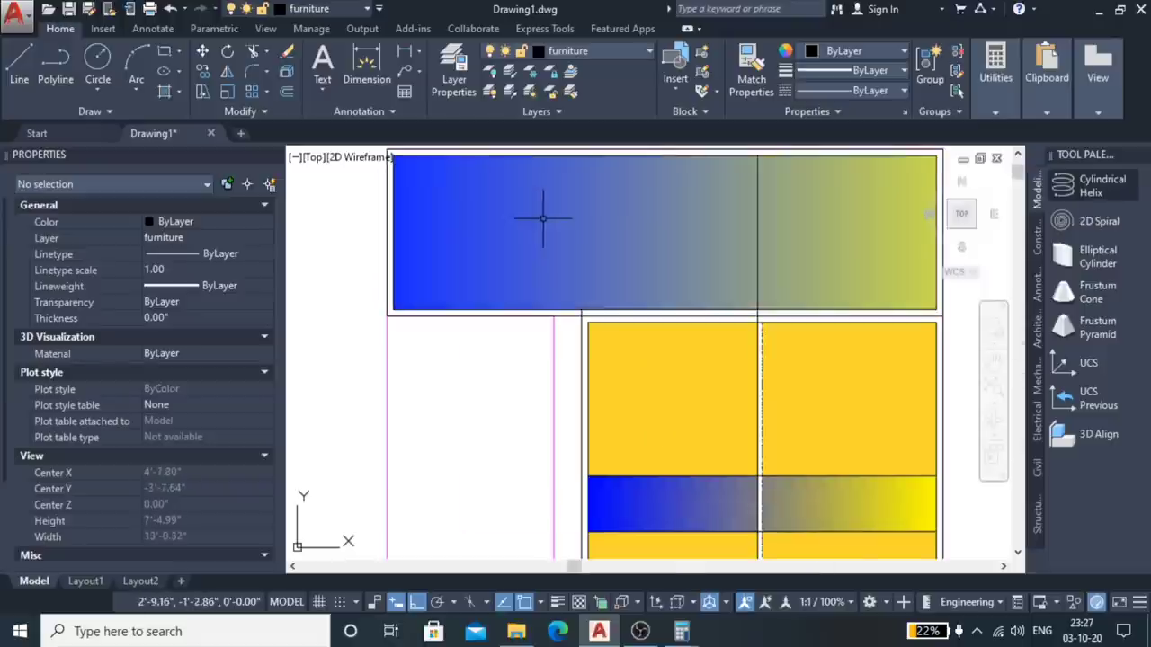
left_click(580, 335)
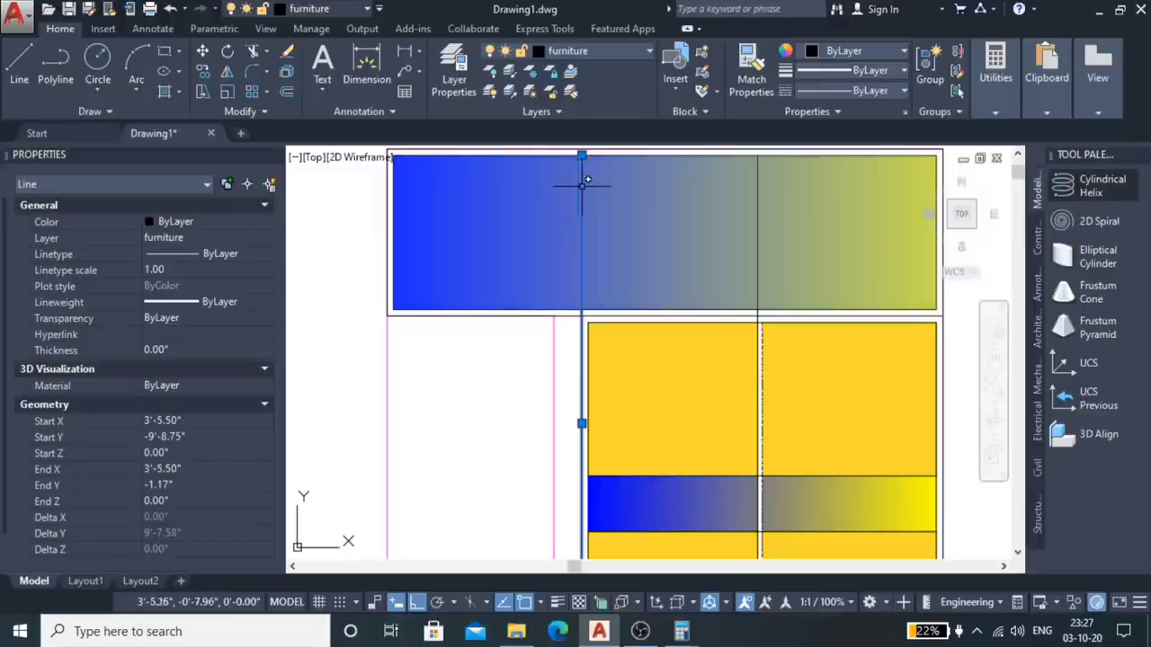
right_click(586, 194)
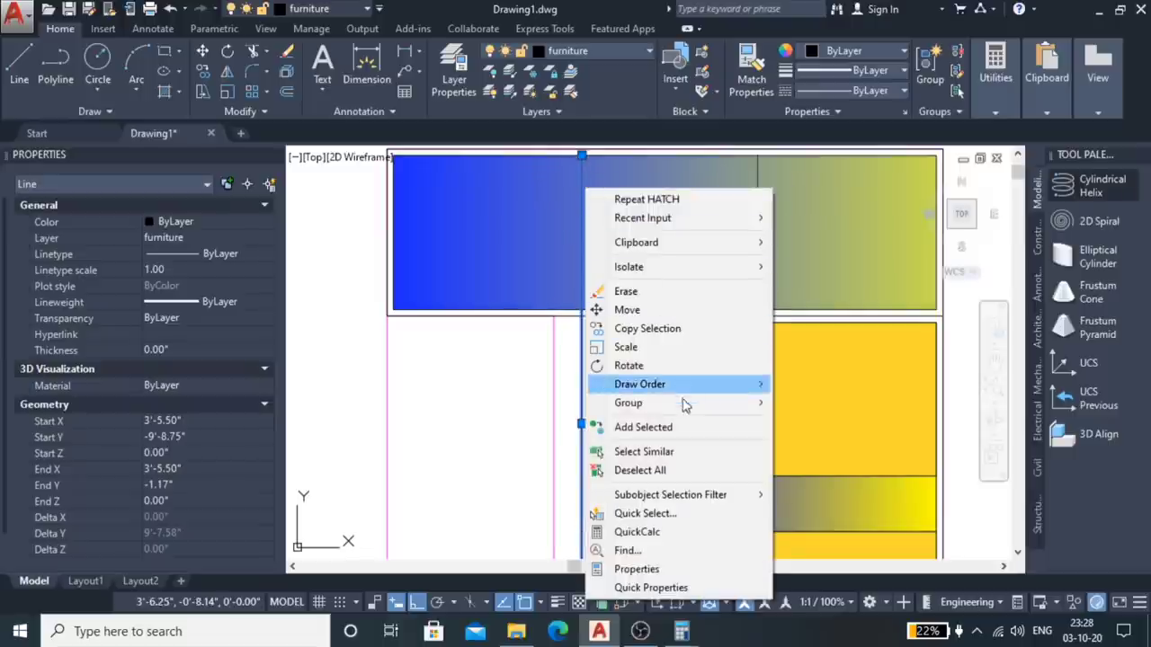
mouse_move(639, 384)
left_click(841, 388)
Step: Bring the divider line in front of the gradient fill again and check the top panel
middle_click_drag(596, 151, 591, 219)
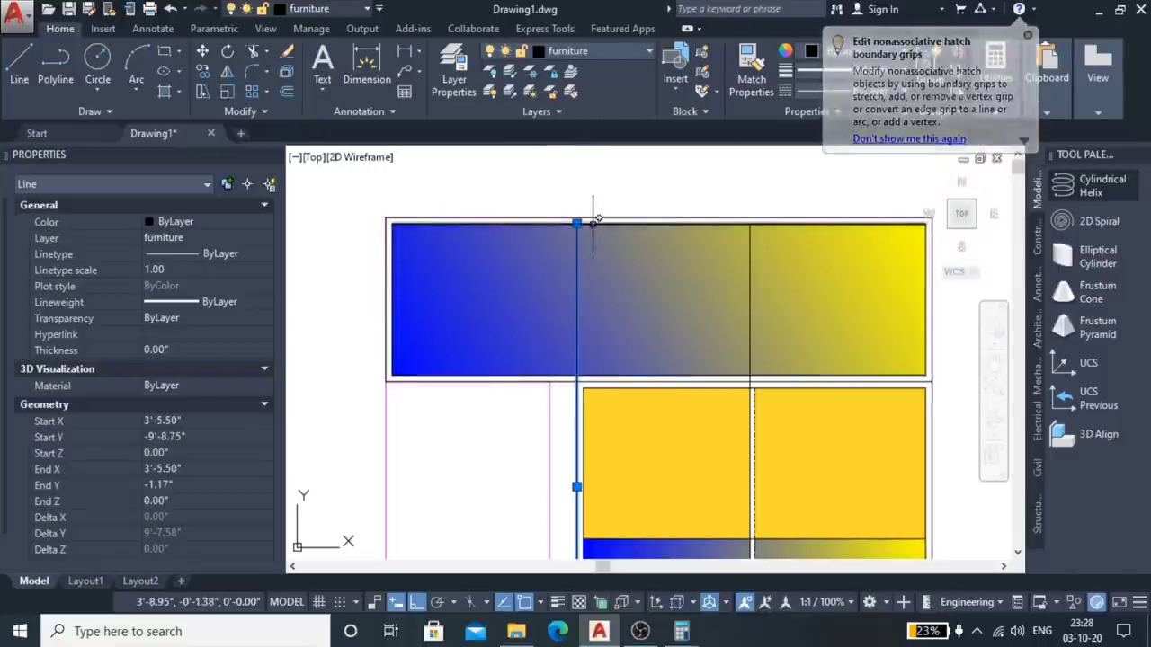
right_click(578, 244)
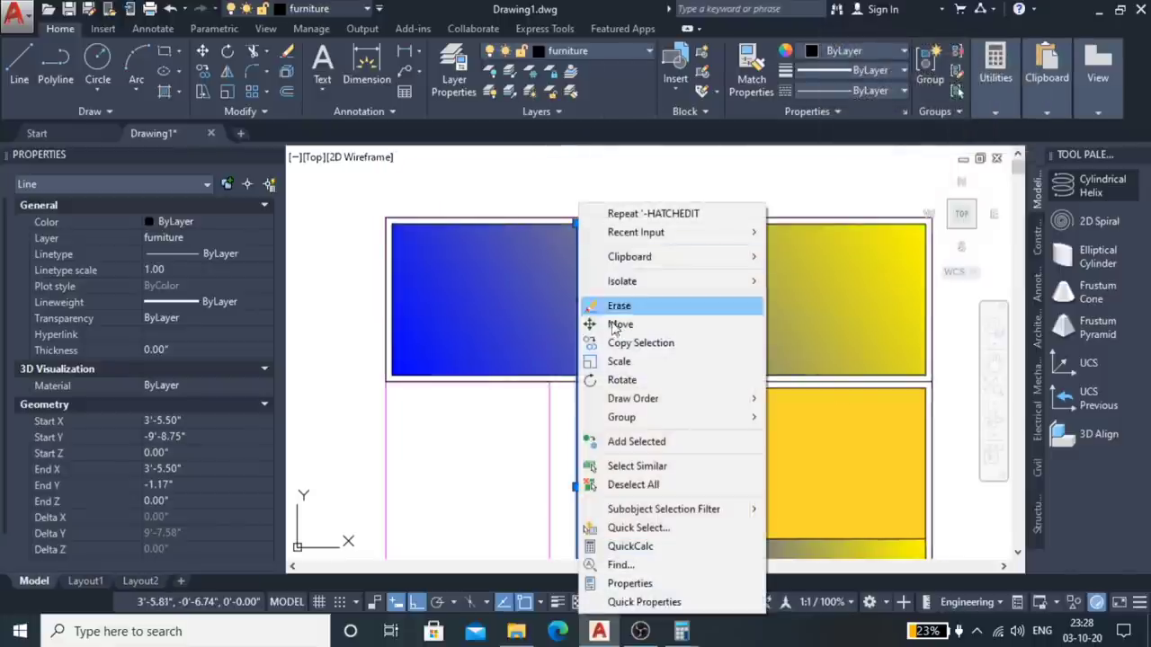
mouse_move(632, 398)
left_click(821, 401)
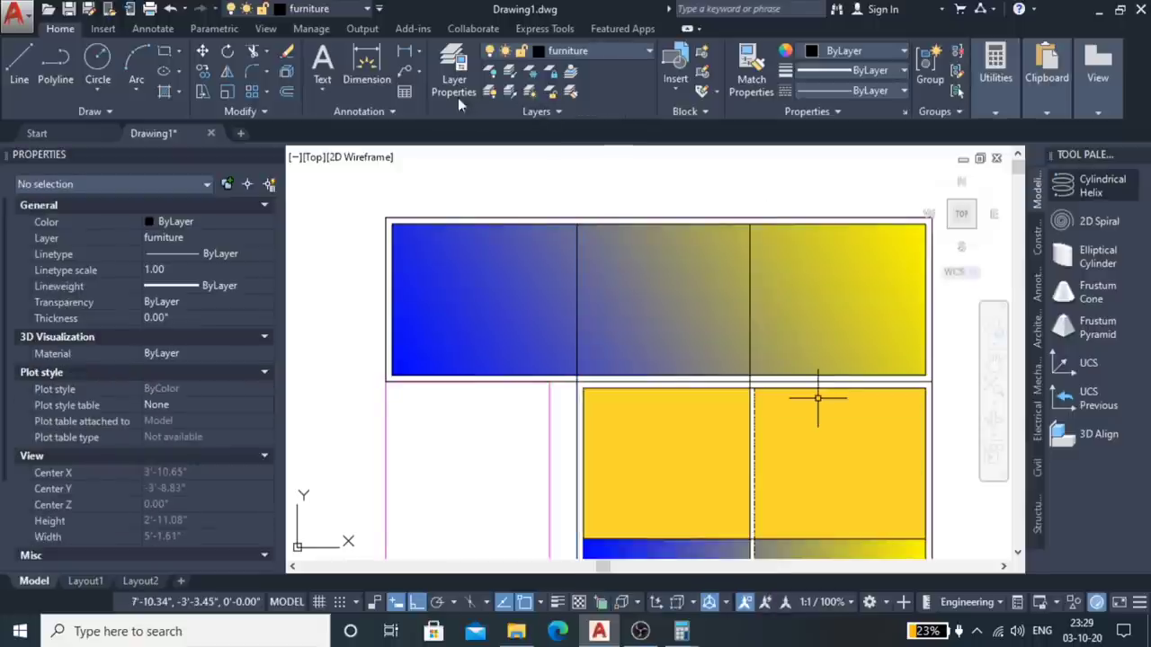
scroll(596, 180, "down", 2)
scroll(590, 231, "up", 1)
scroll(560, 257, "up", 3)
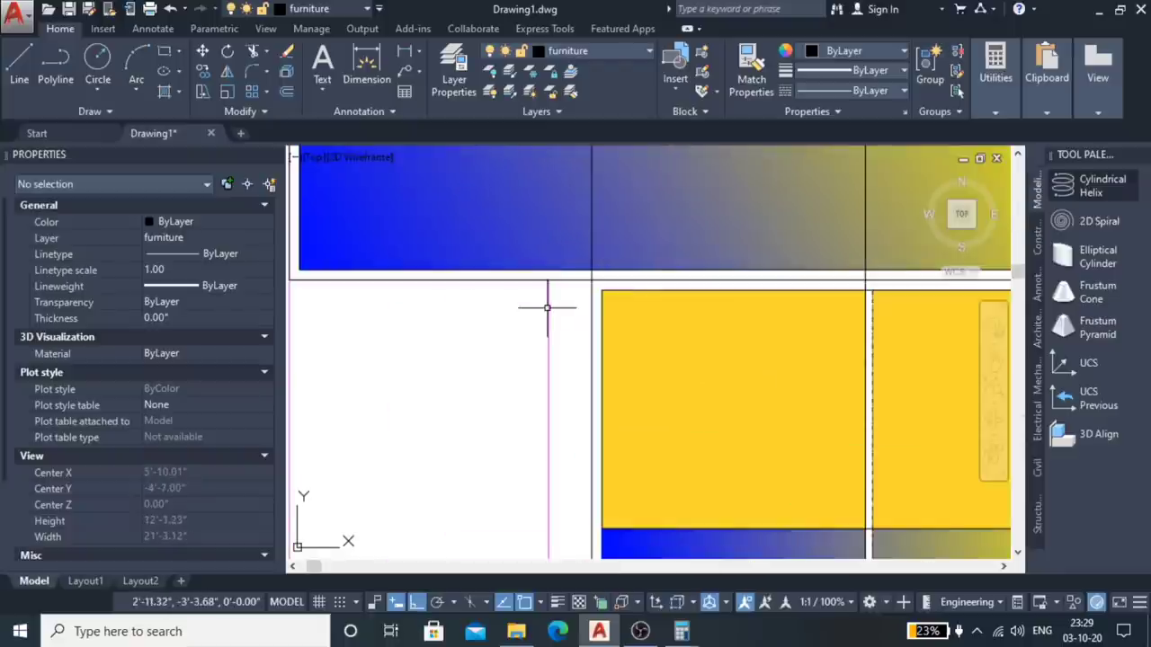
scroll(527, 316, "down", 3)
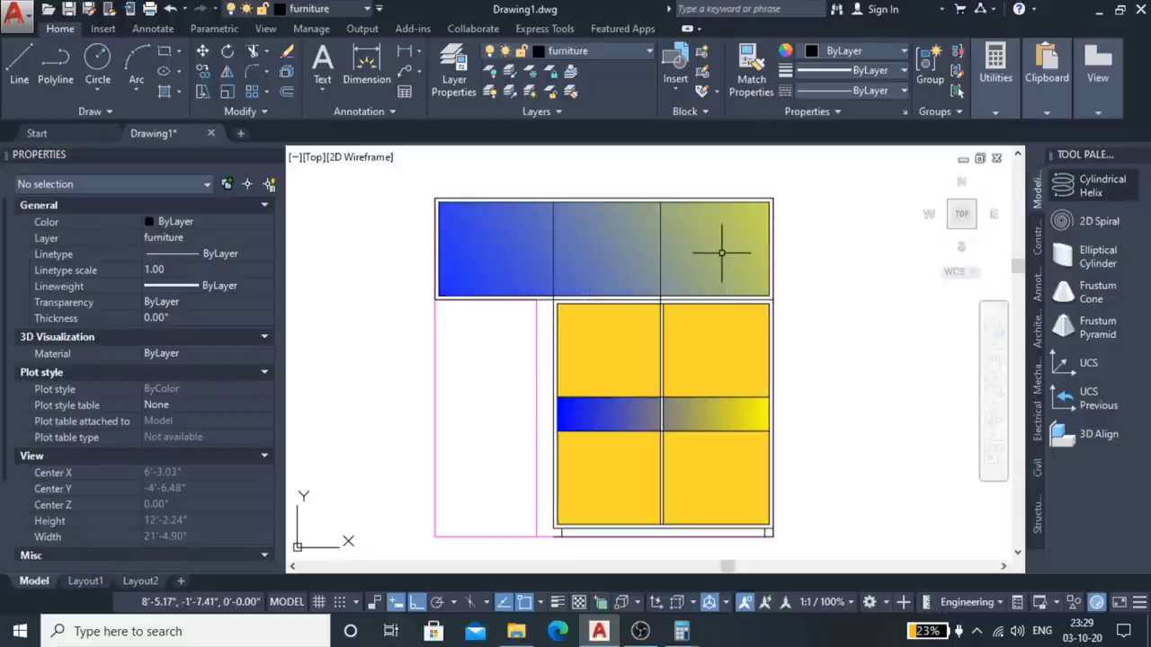
scroll(640, 285, "up", 2)
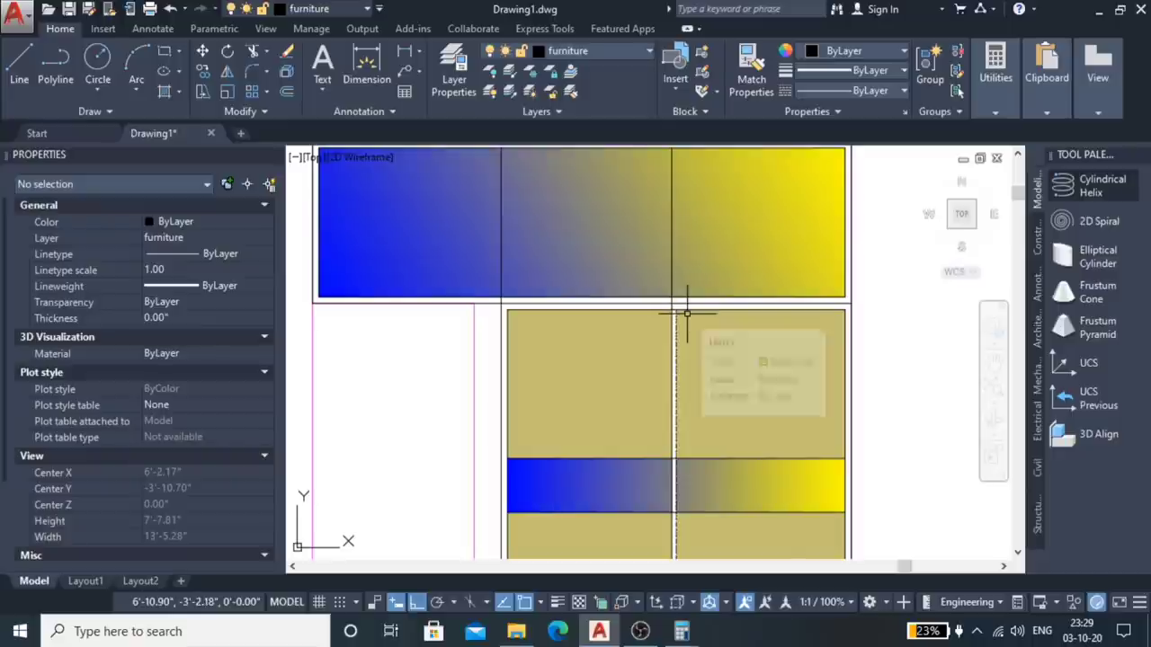
scroll(630, 310, "down", 1)
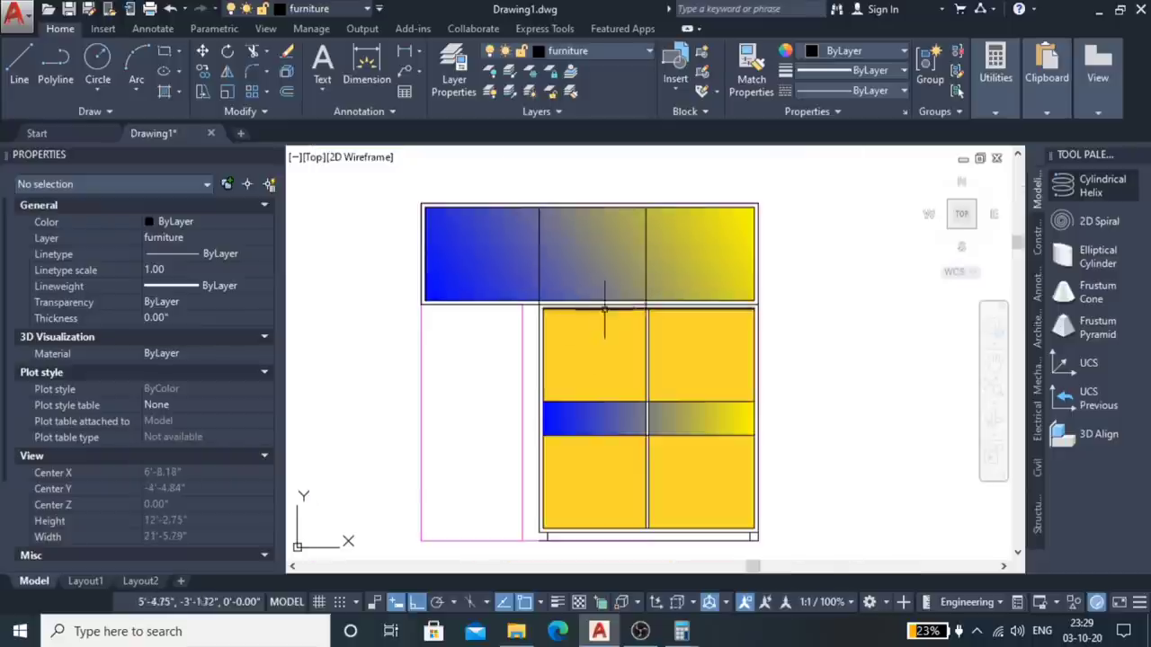
scroll(558, 396, "up", 2)
scroll(528, 357, "up", 1)
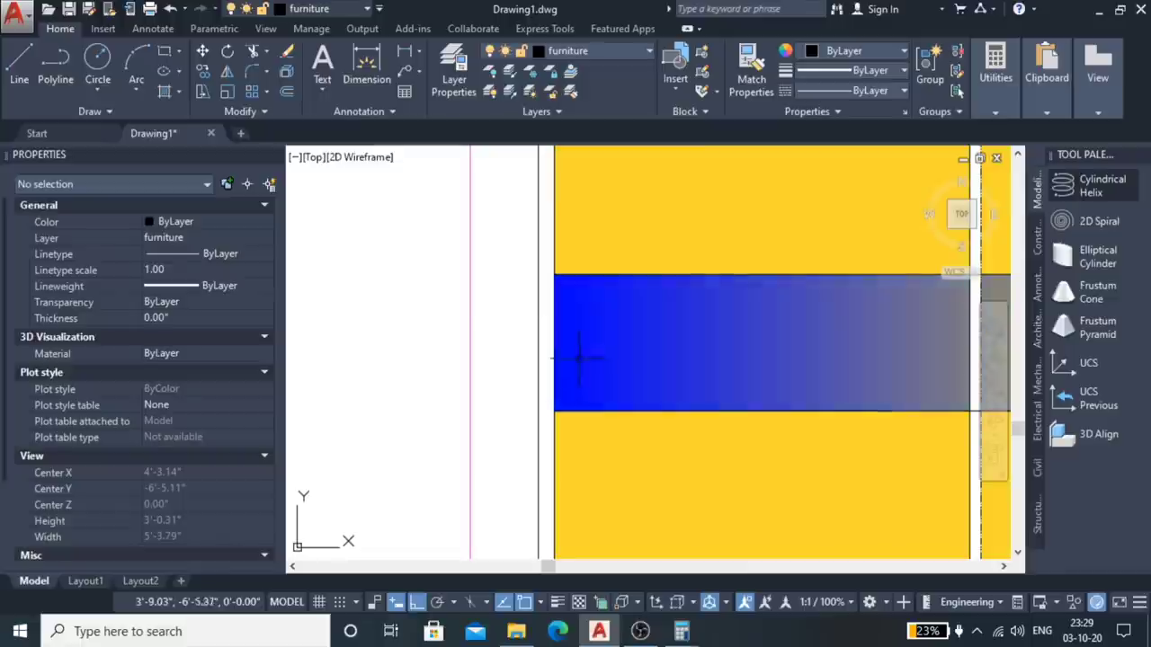
scroll(567, 346, "down", 3)
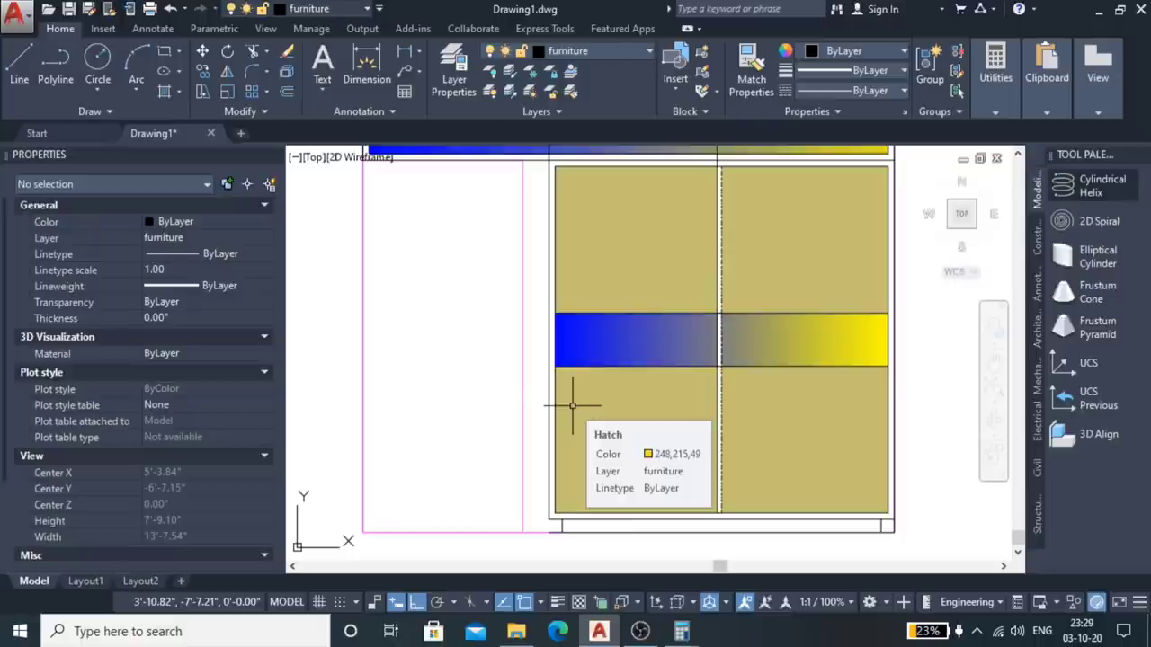
scroll(592, 341, "up", 4)
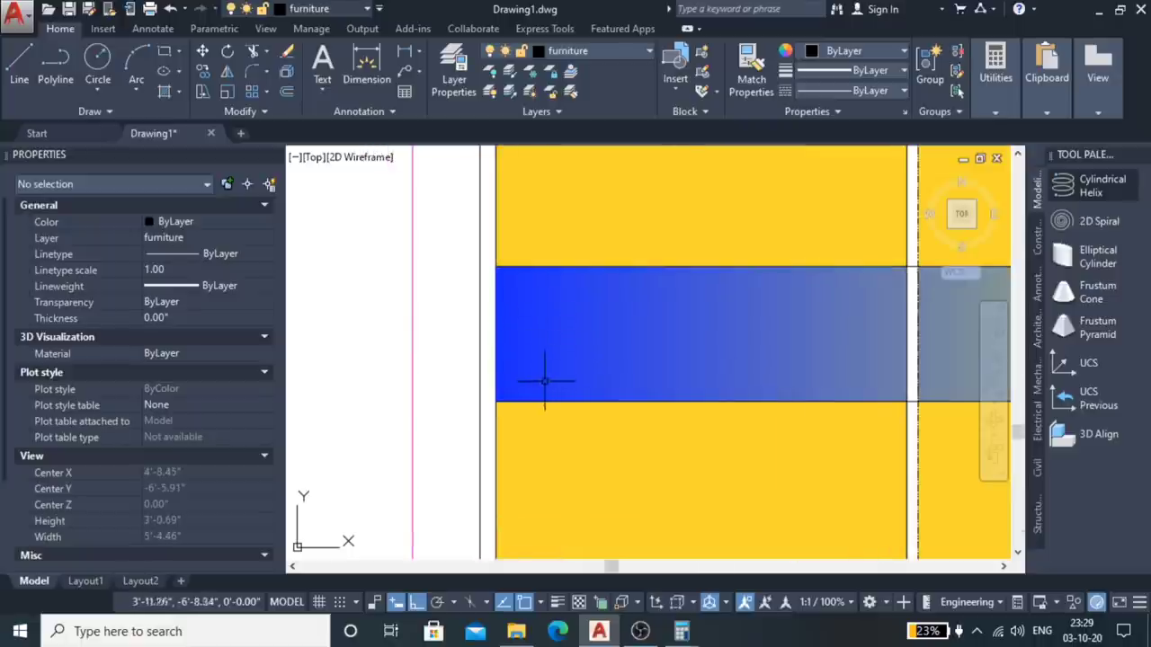
scroll(514, 333, "down", 1)
scroll(481, 321, "up", 1)
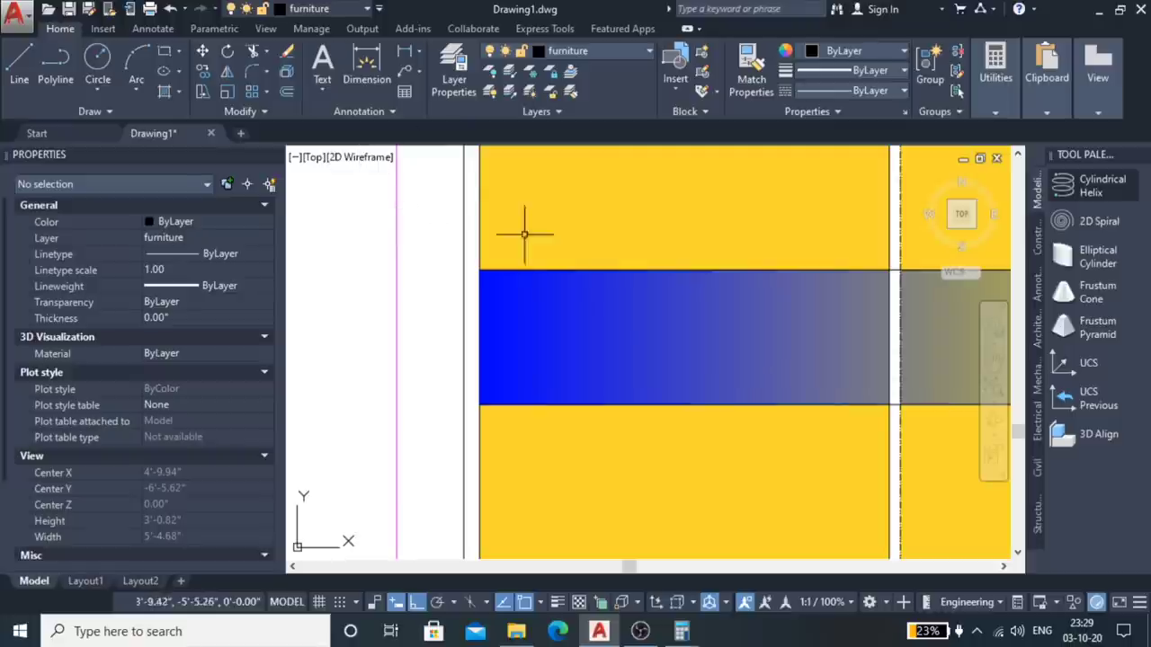
Step: Draw a 1.5" by 10" upright rectangle left of the cabinet using Dimensions
type("rec")
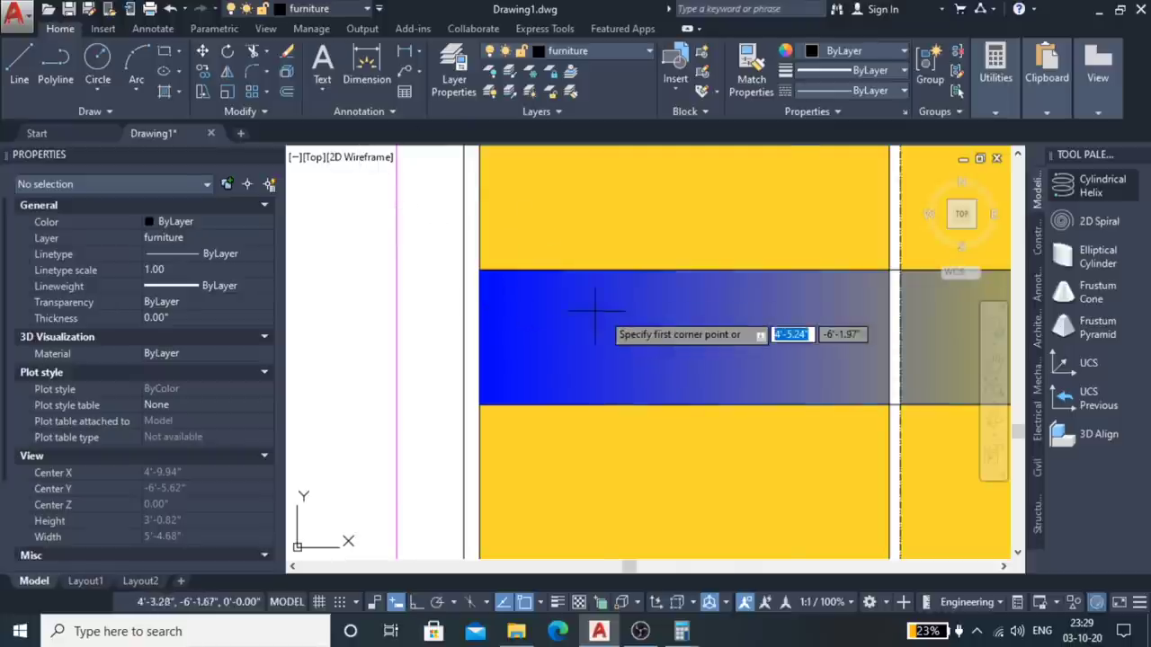
scroll(603, 313, "down", 4)
scroll(593, 328, "down", 2)
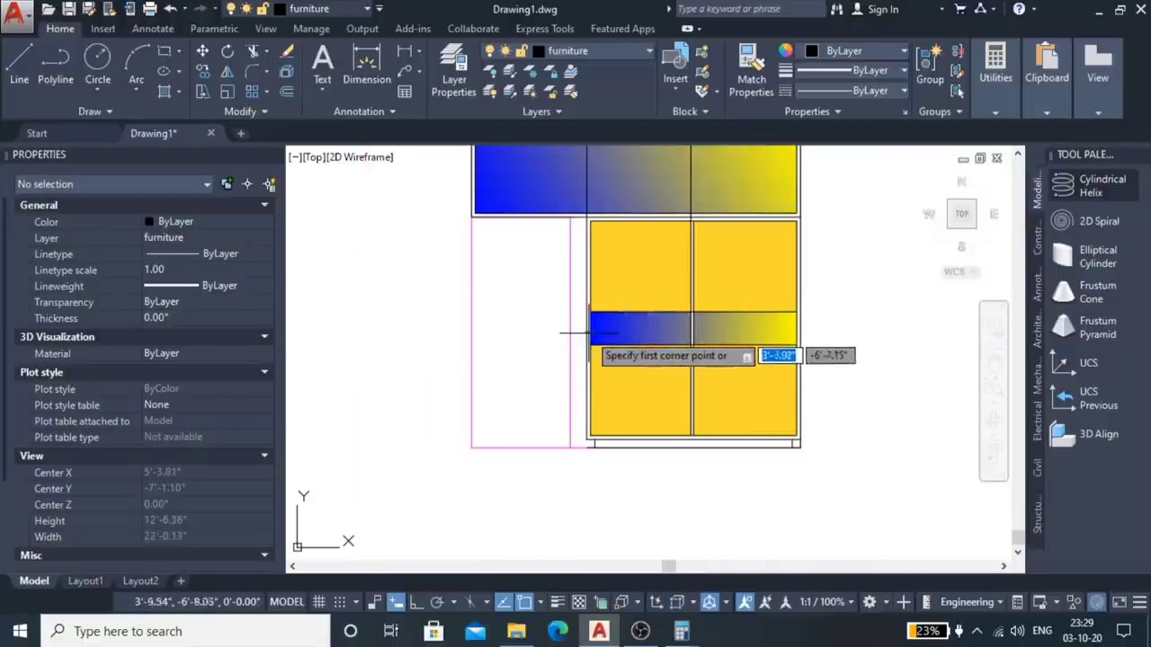
scroll(593, 328, "up", 6)
scroll(663, 303, "down", 2)
scroll(689, 302, "up", 2)
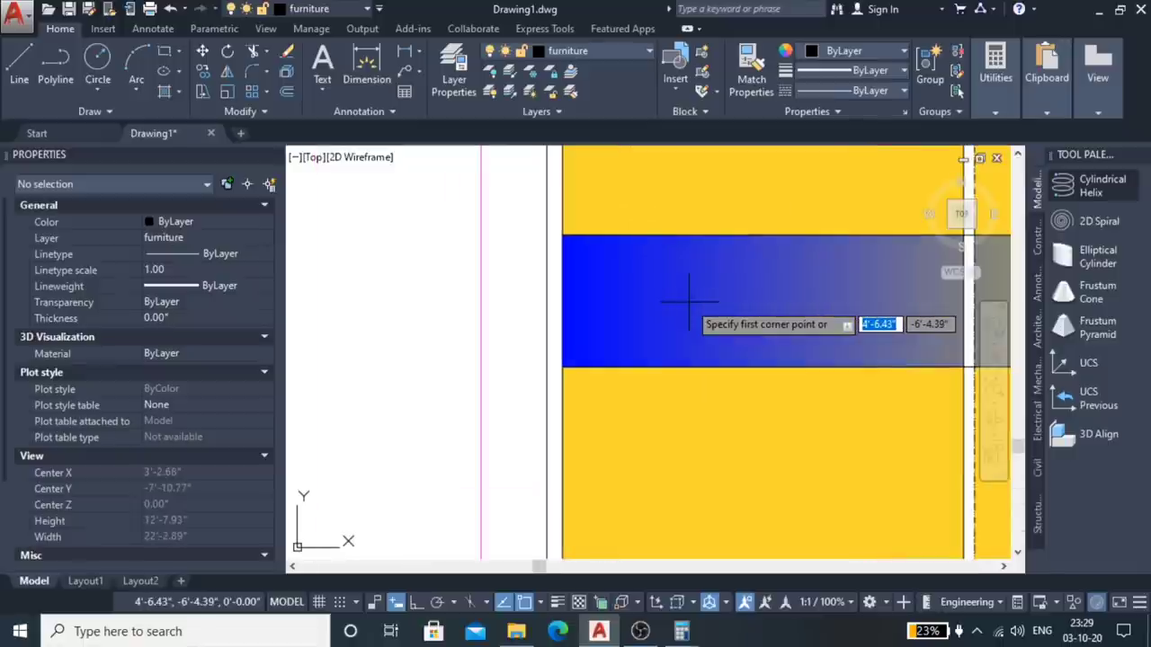
scroll(679, 302, "down", 4)
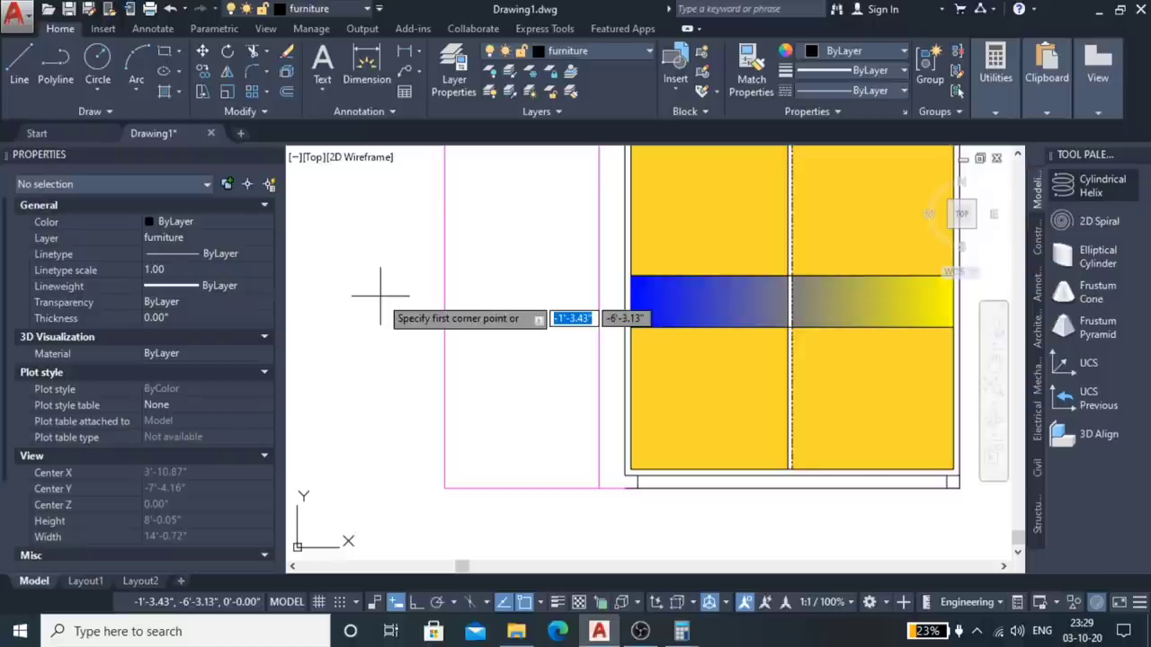
left_click(379, 295)
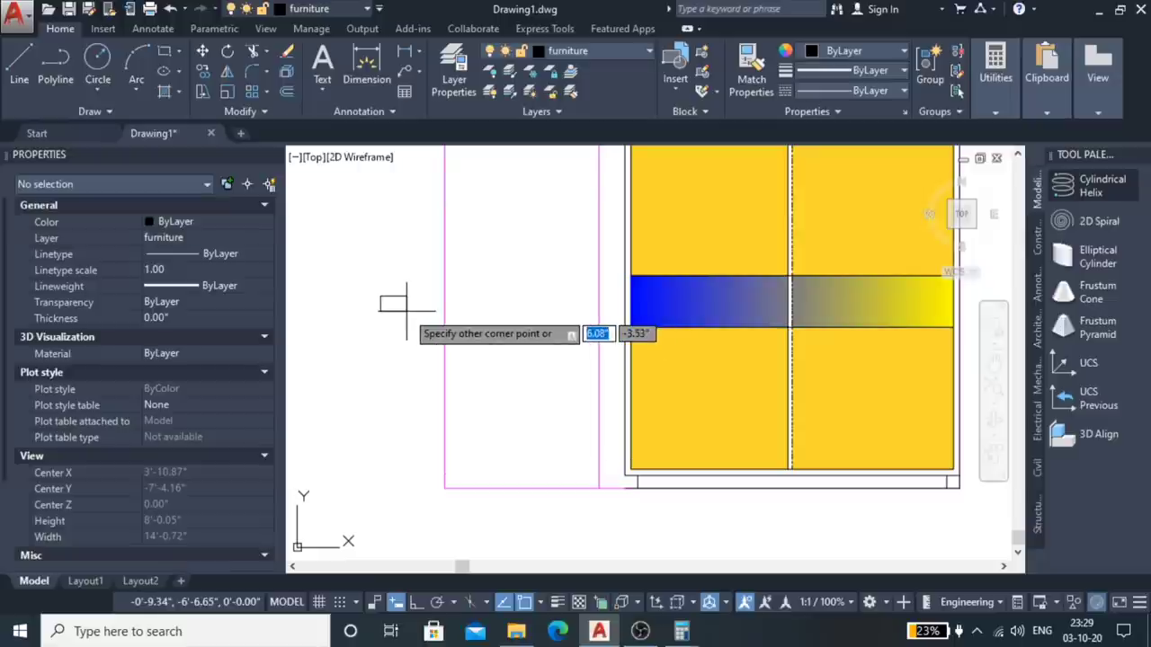
key("Down")
key("Down")
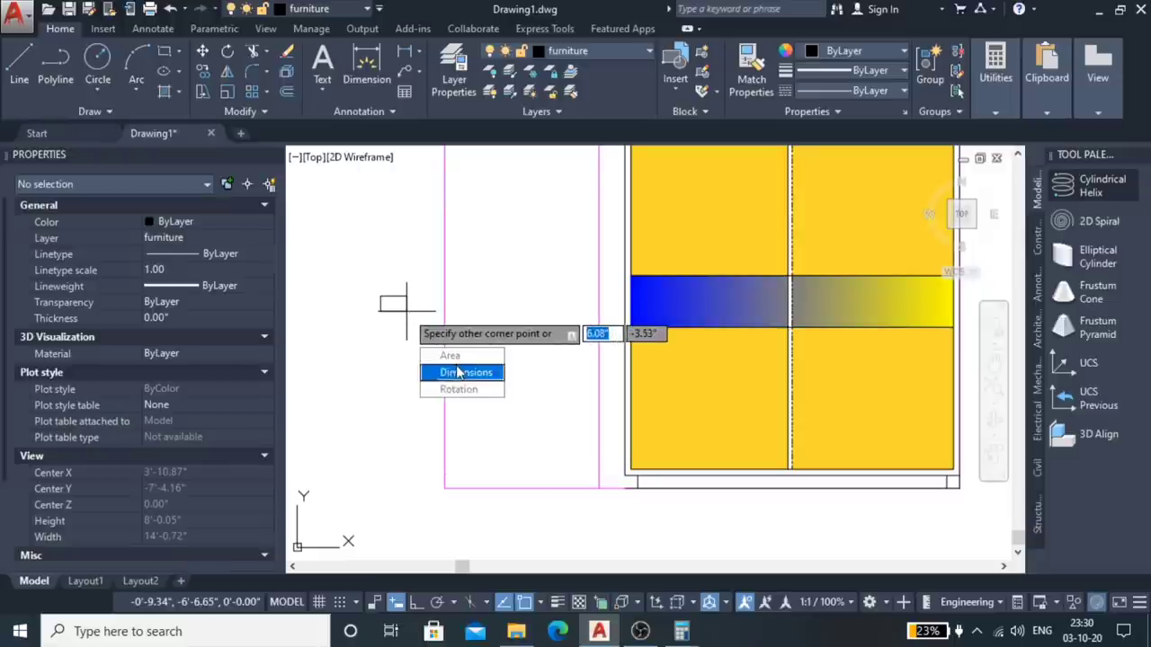
key("Return")
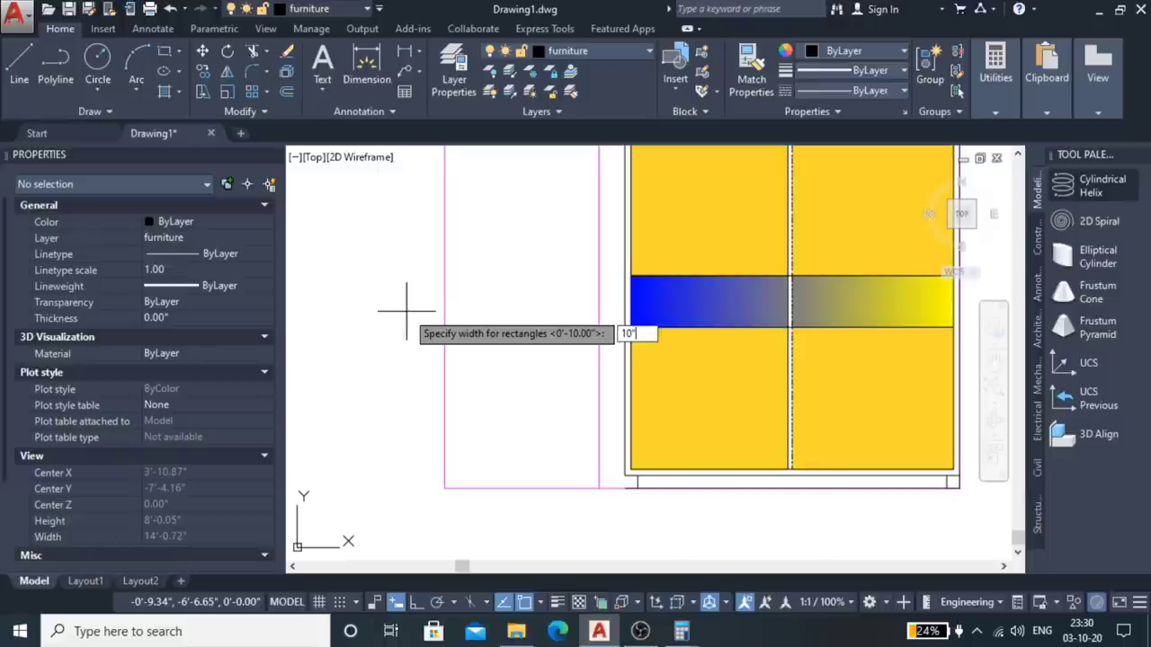
key("Return")
left_click(407, 310)
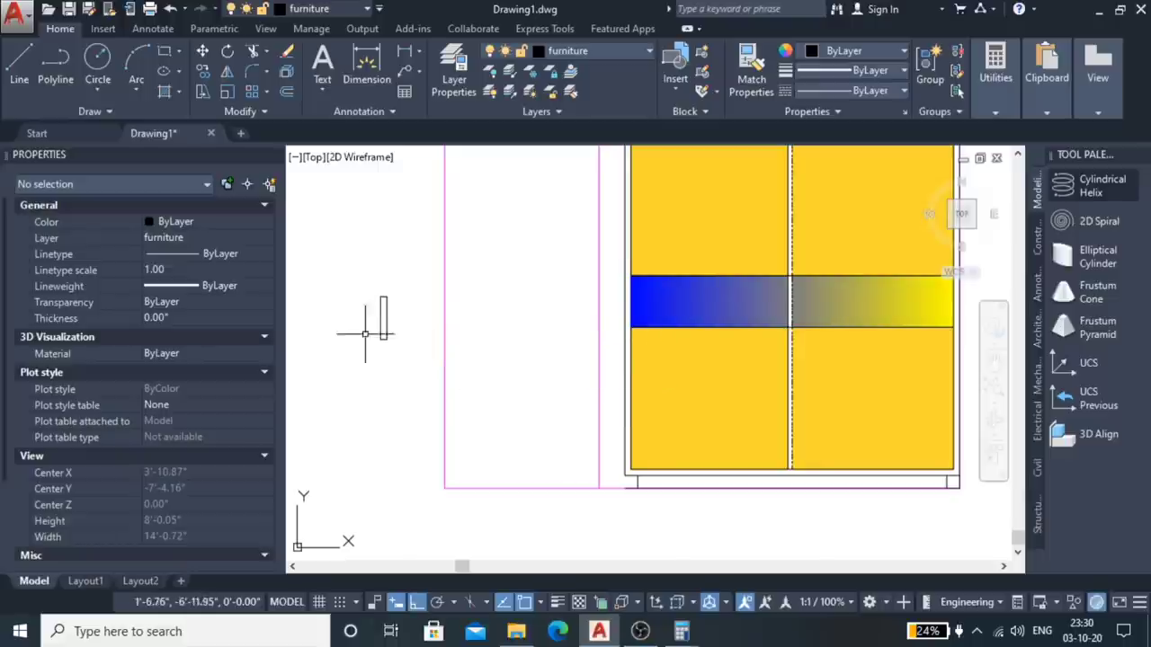
scroll(379, 290, "up", 4)
scroll(364, 306, "up", 4)
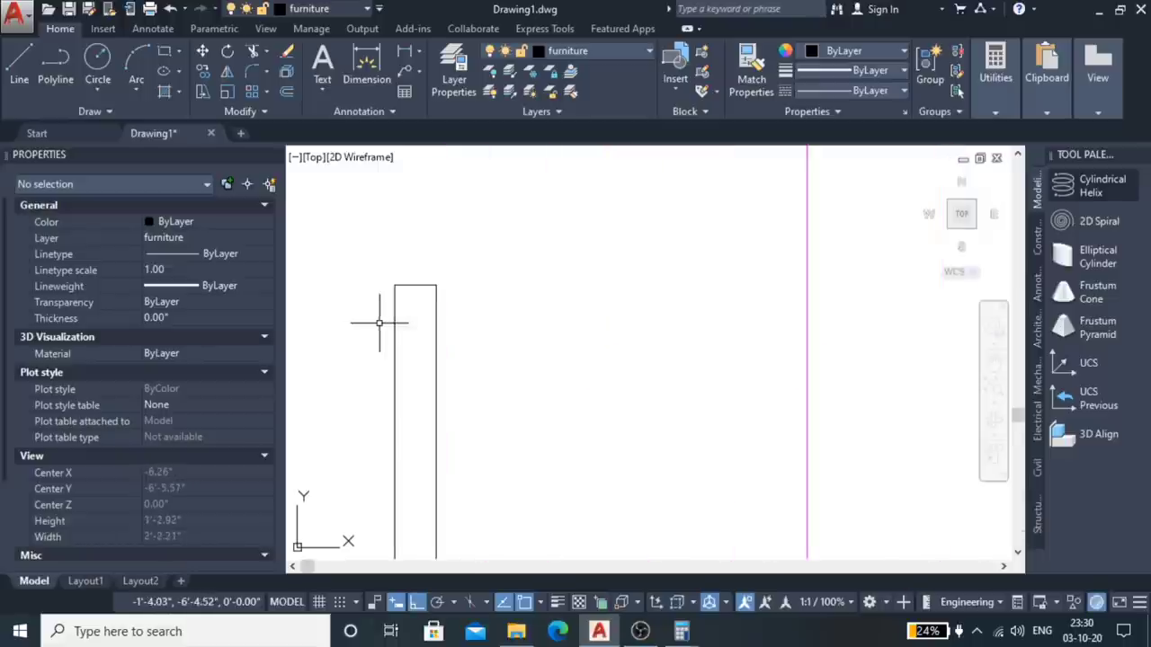
Step: Select the narrow rectangle and launch OFFSET on it
left_click(431, 275)
left_click(435, 313)
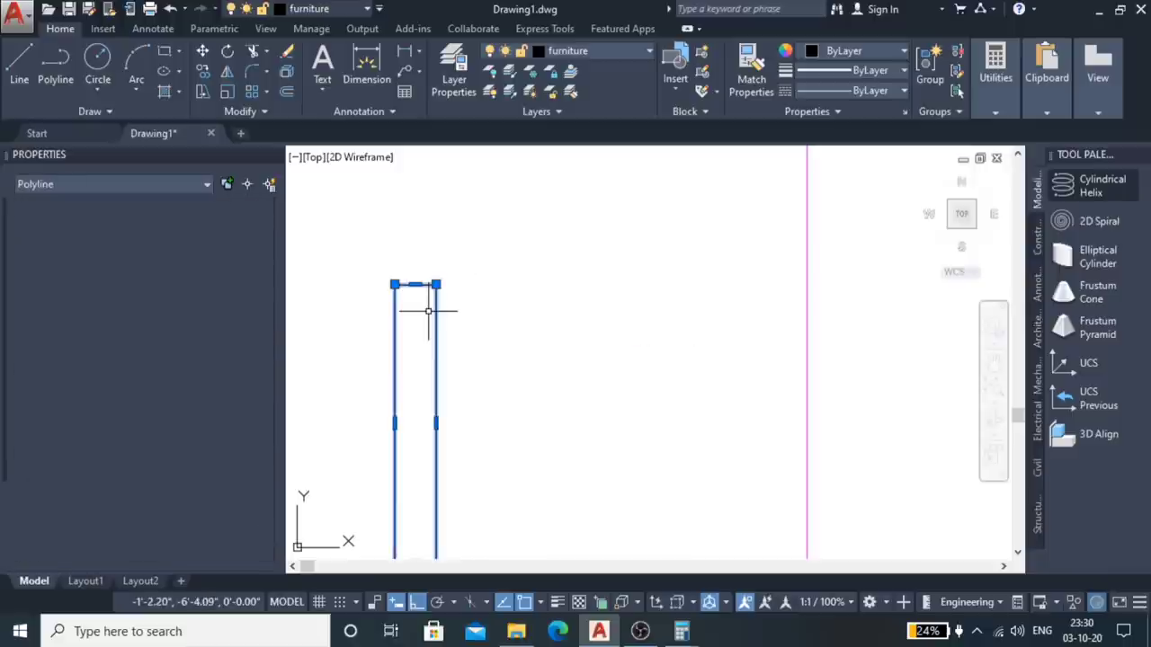
type("o")
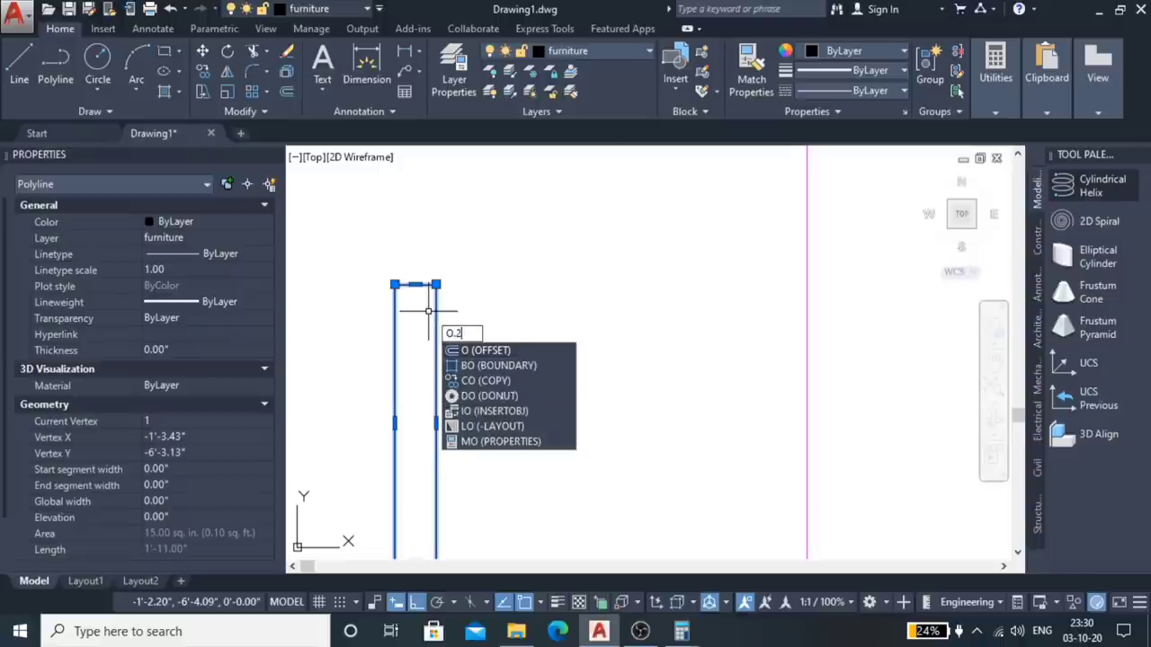
key("Return")
key("Return")
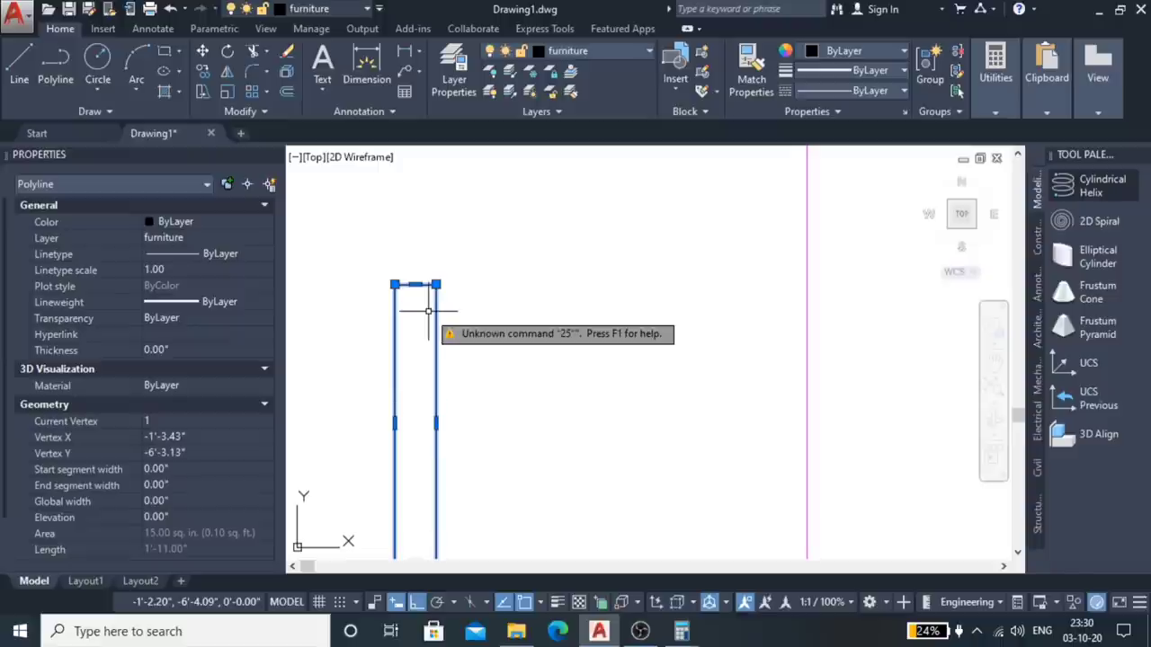
key("Escape")
left_click(436, 284)
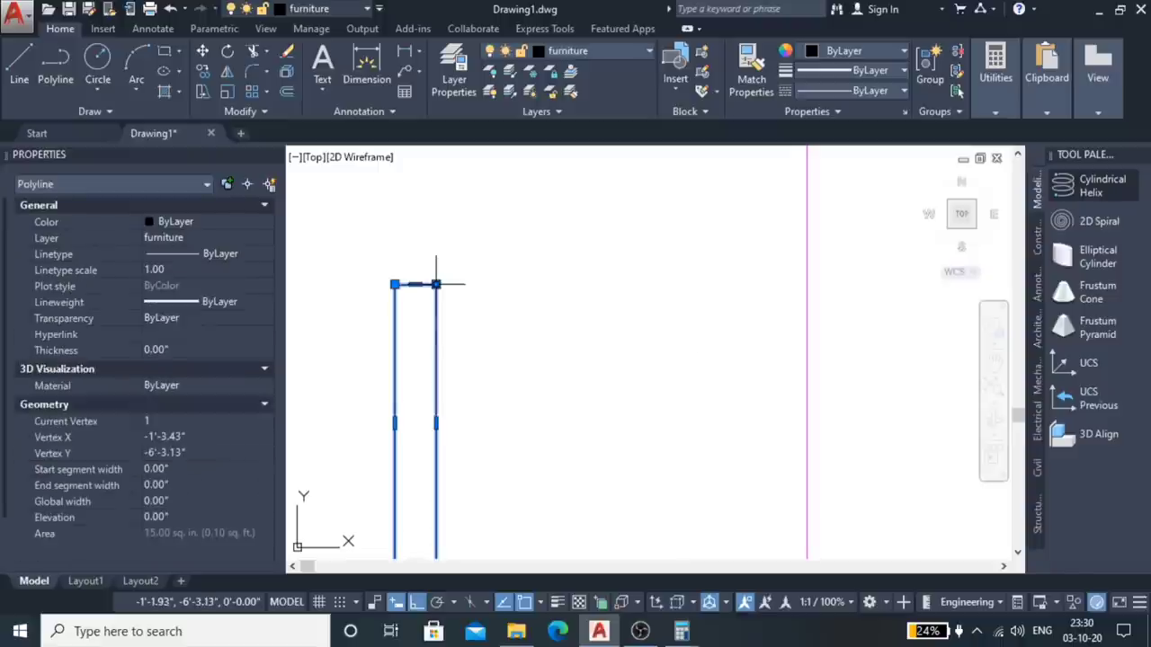
type("o")
key("Return")
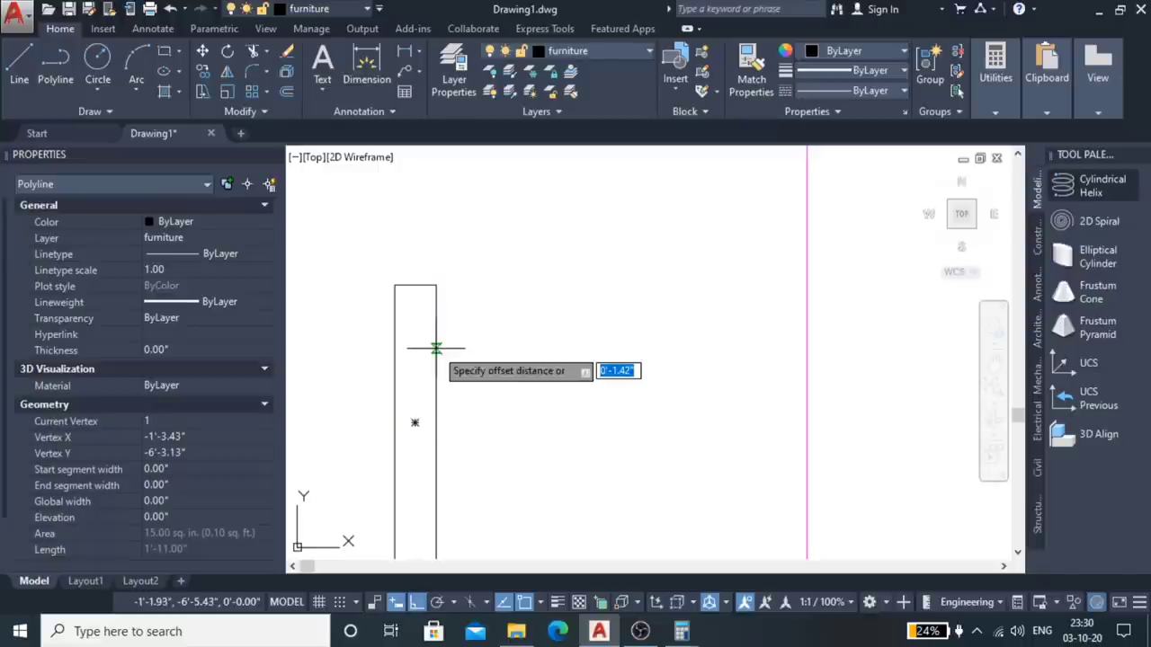
Step: Enter a 0.25" offset distance and place the copy inside the rectangle
type(".25")
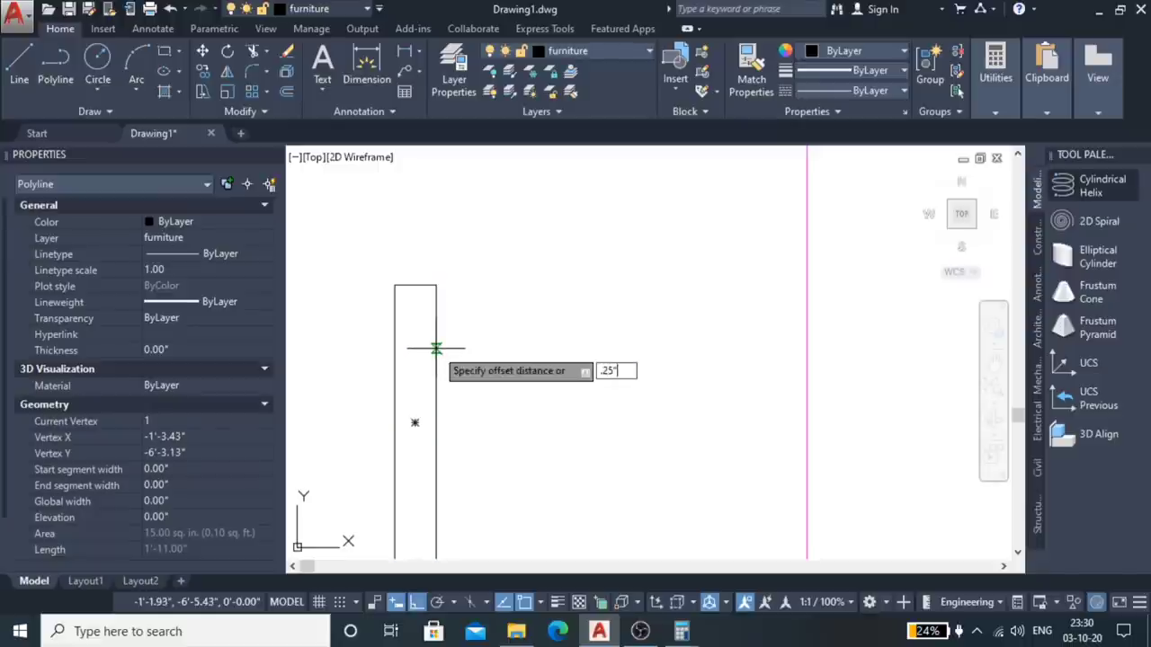
key("Return")
left_click(436, 348)
left_click(419, 306)
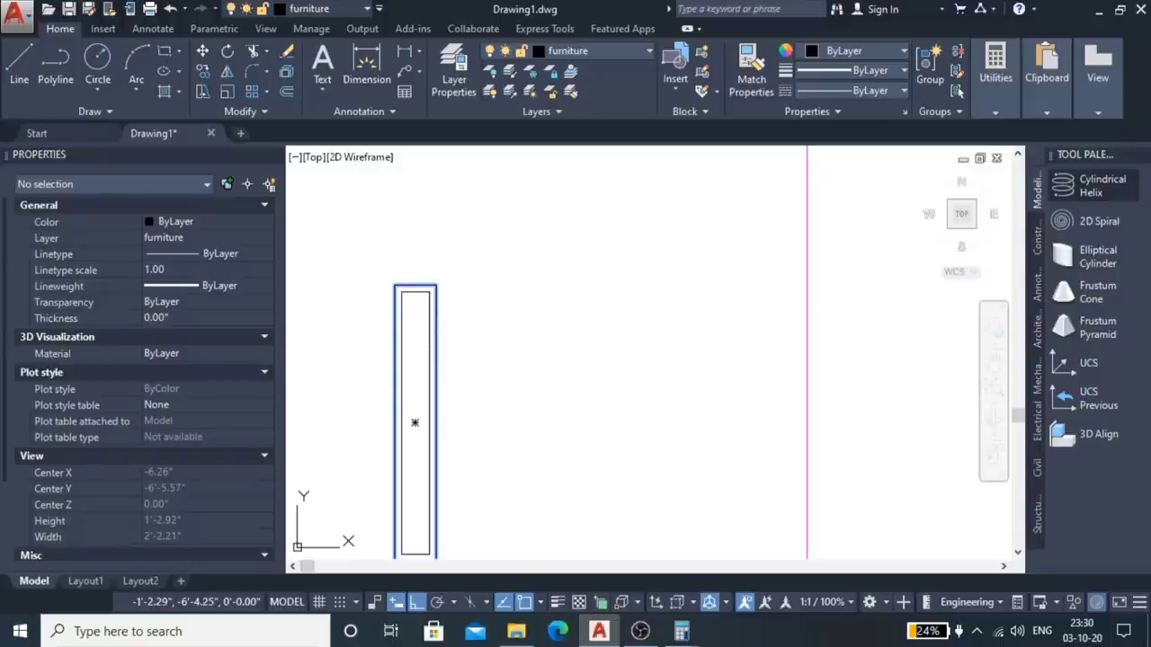
scroll(396, 279, "down", 2)
scroll(425, 314, "down", 2)
scroll(424, 317, "up", 2)
scroll(414, 319, "up", 1)
scroll(392, 213, "down", 2)
scroll(462, 360, "down", 3)
scroll(450, 342, "up", 1)
scroll(441, 297, "up", 2)
scroll(461, 310, "up", 2)
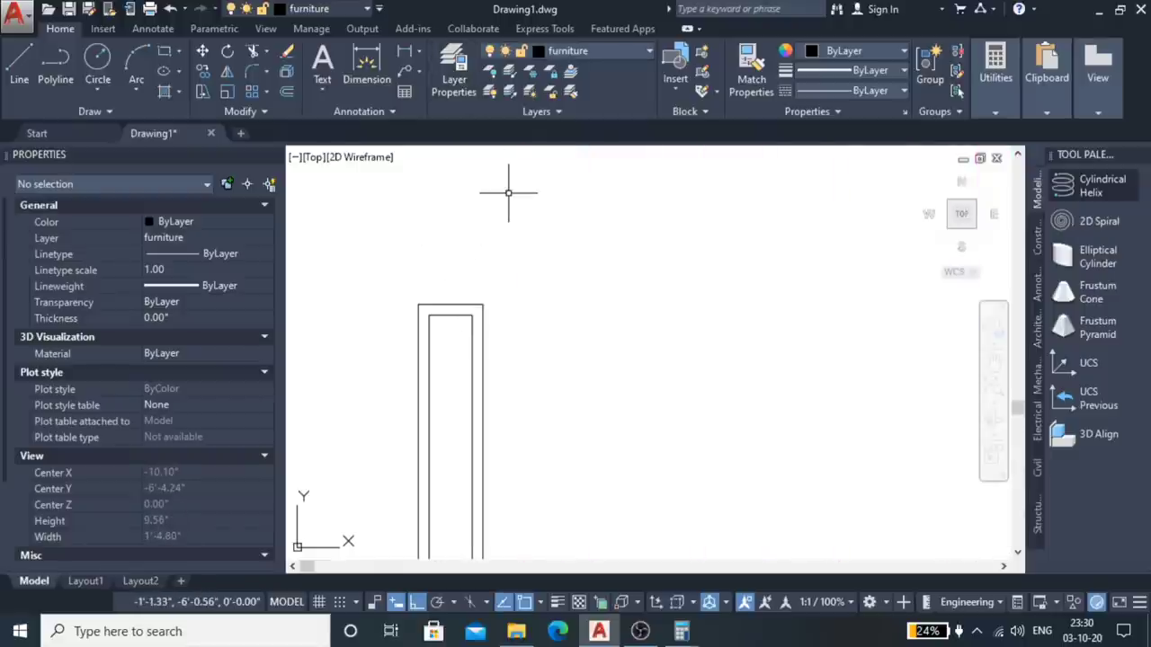
Step: Hatch the gap between the handle's two outlines with a User defined line pattern
key("Return")
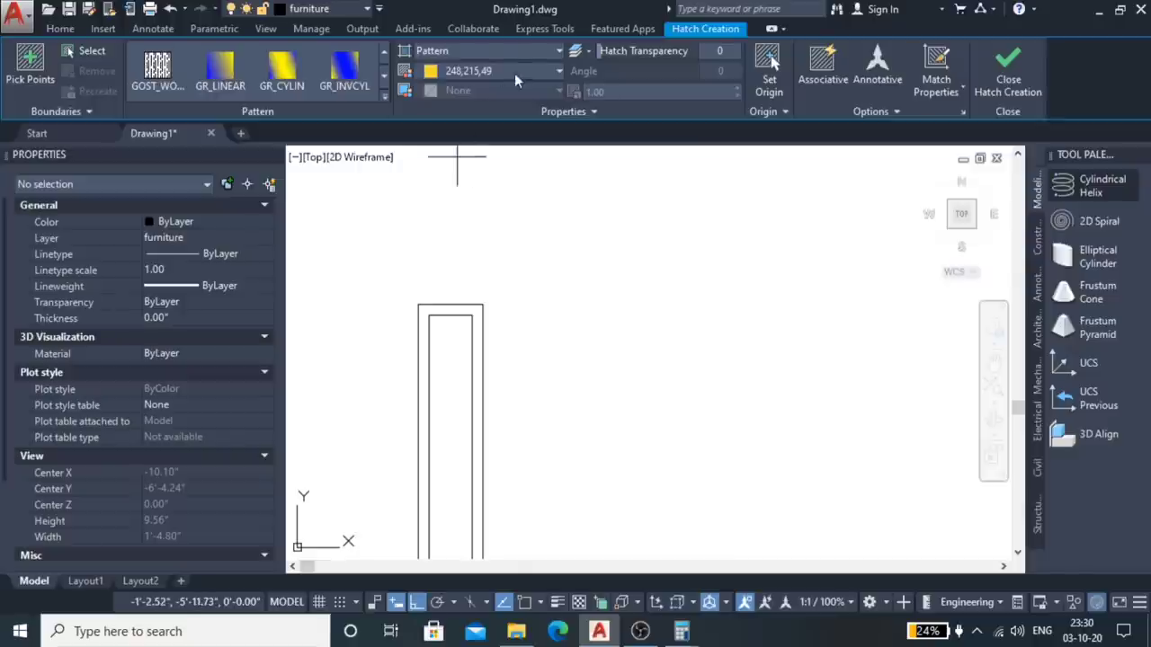
left_click(536, 51)
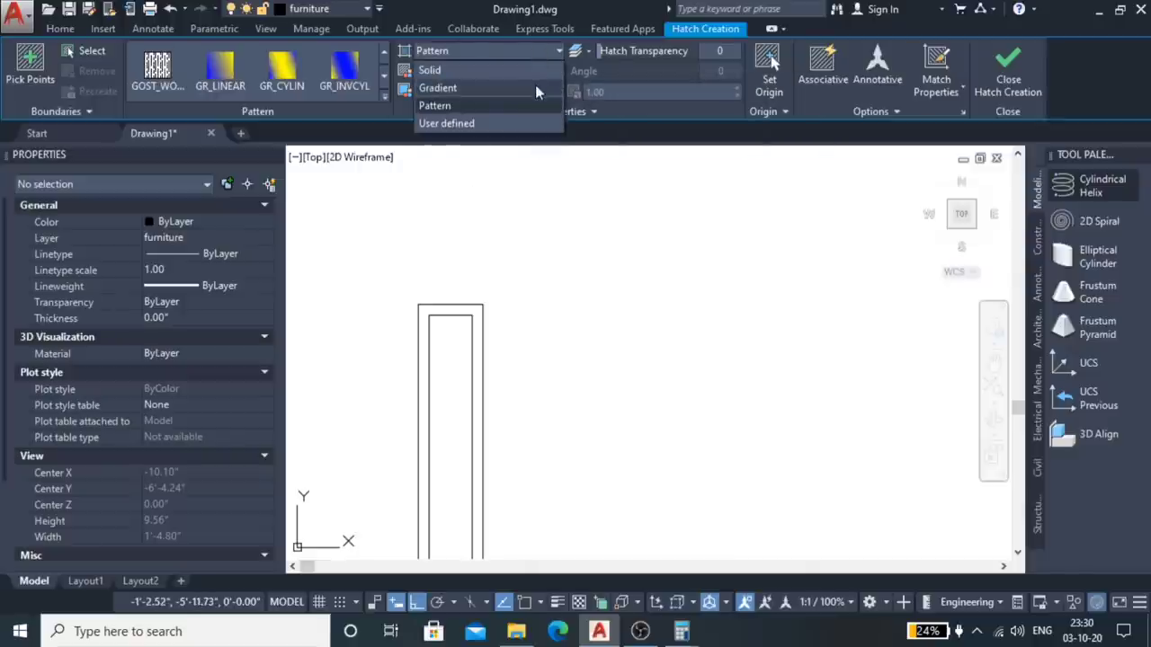
left_click(529, 123)
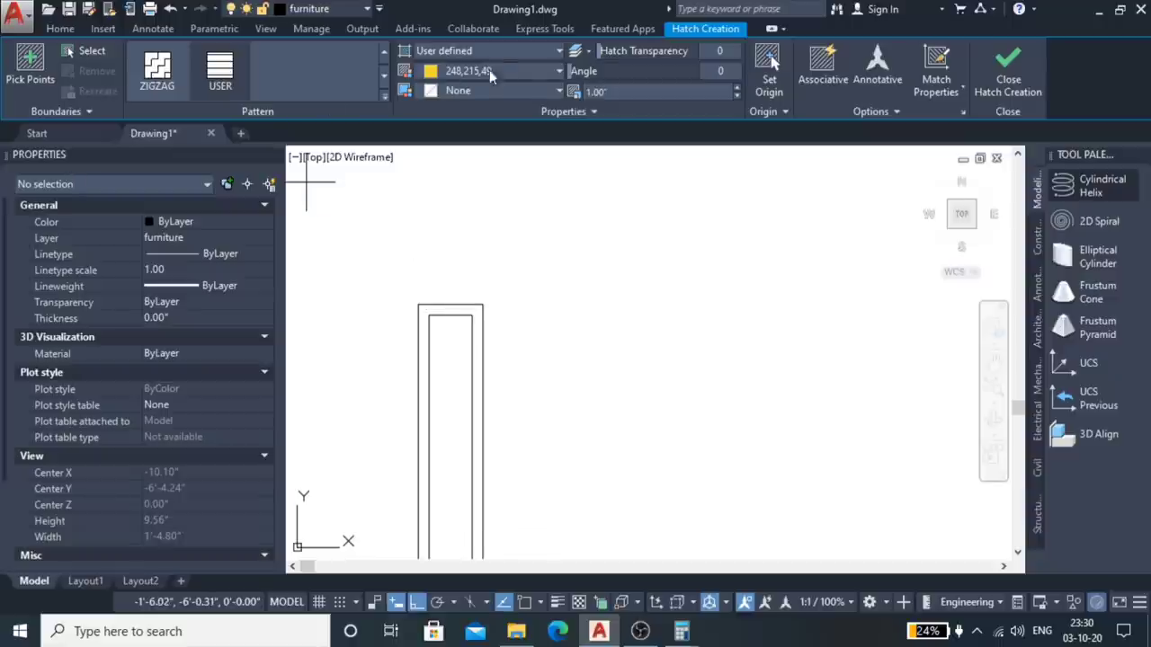
left_click(452, 310)
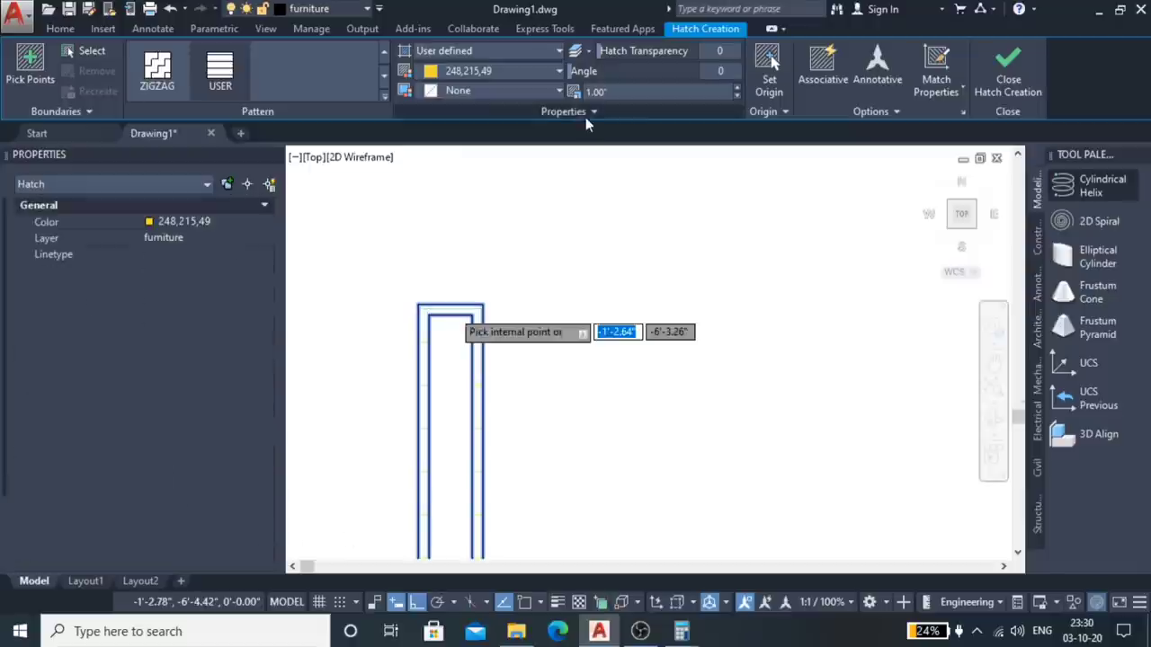
scroll(386, 310, "down", 2)
scroll(520, 288, "up", 3)
scroll(520, 288, "down", 3)
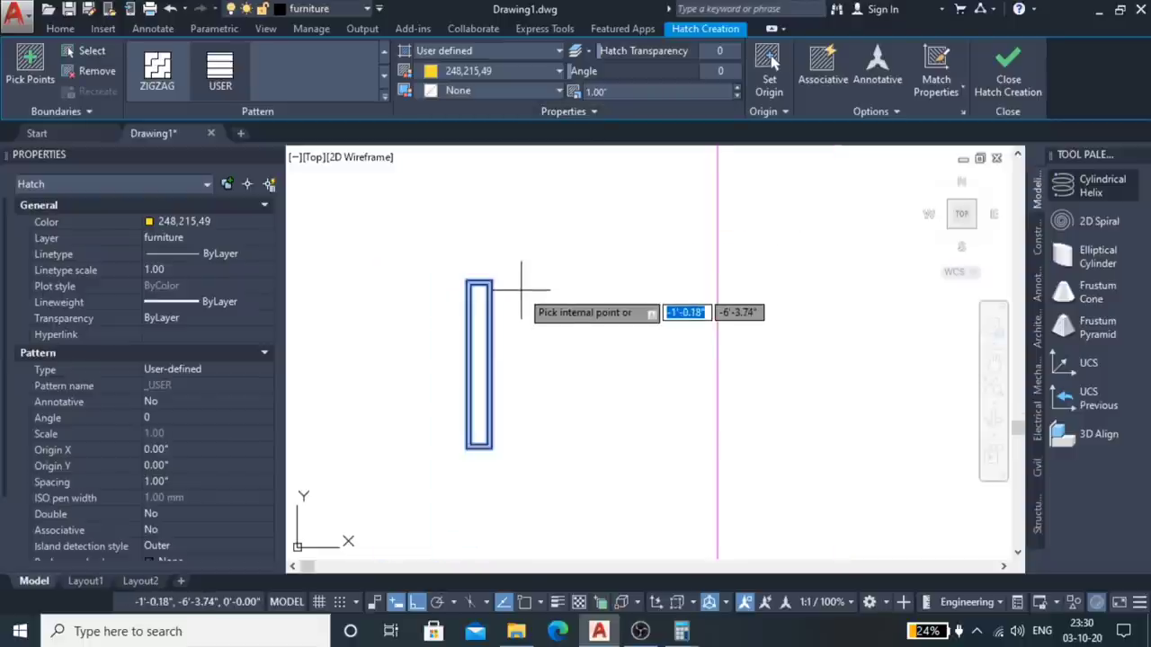
key("Return")
scroll(488, 278, "down", 5)
scroll(471, 293, "up", 2)
scroll(404, 321, "down", 2)
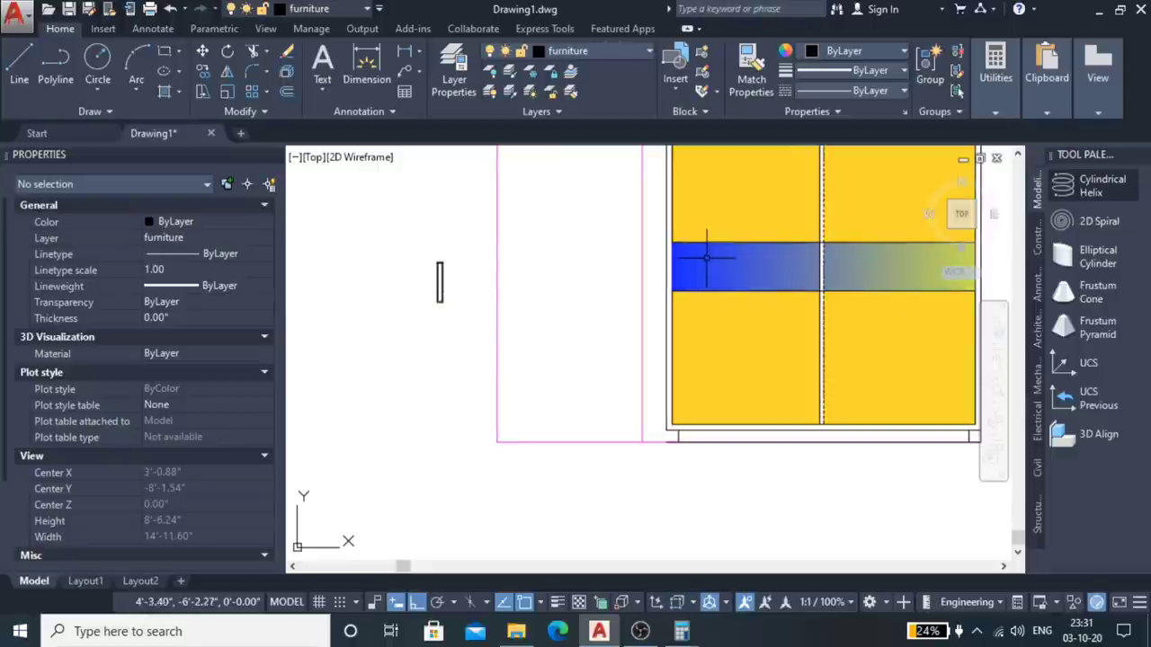
scroll(649, 263, "up", 4)
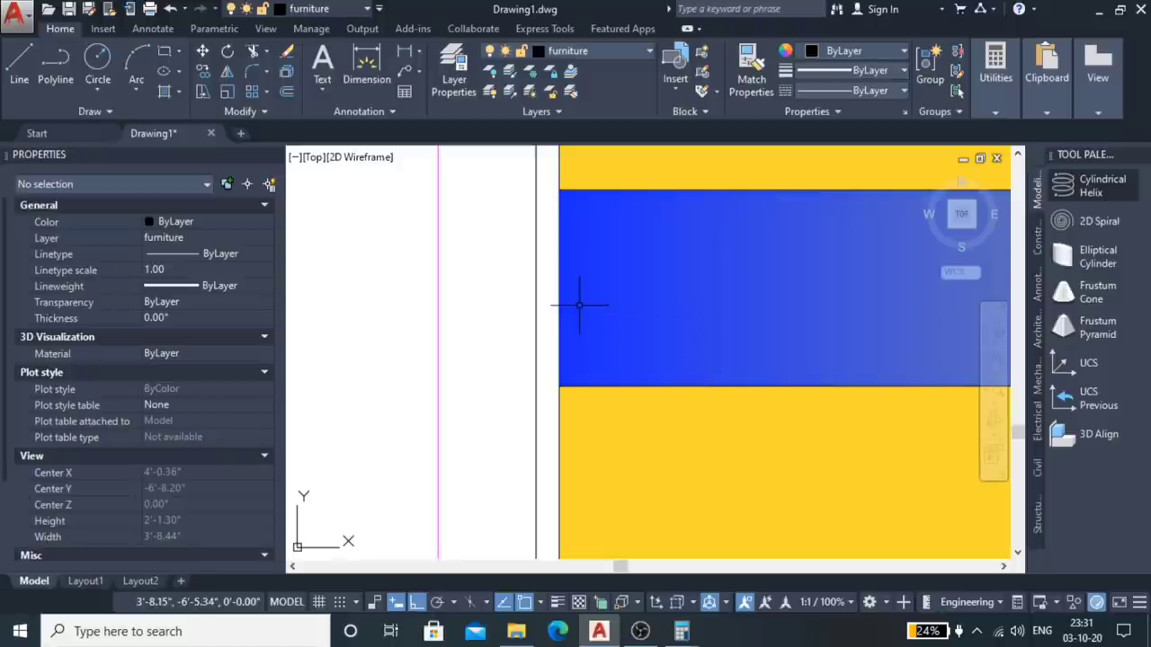
scroll(580, 305, "up", 2)
scroll(553, 288, "up", 1)
scroll(530, 270, "down", 3)
scroll(560, 301, "up", 2)
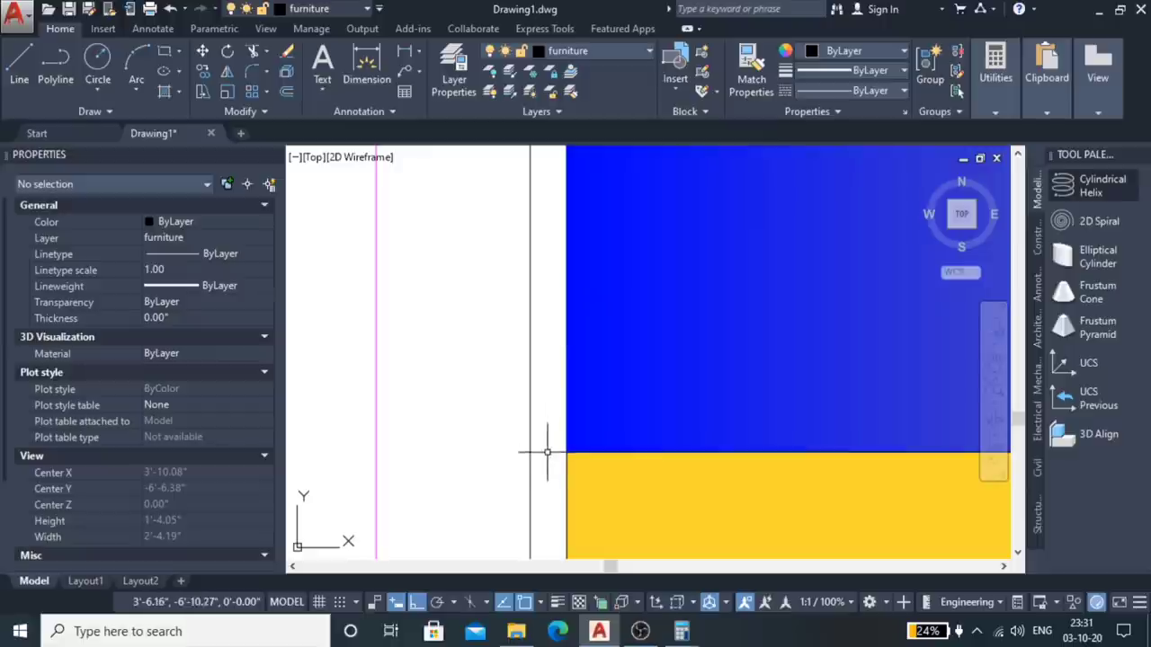
Step: Offset the cabinet's left vertical line 1" to the right
left_click(565, 476)
scroll(545, 462, "down", 2)
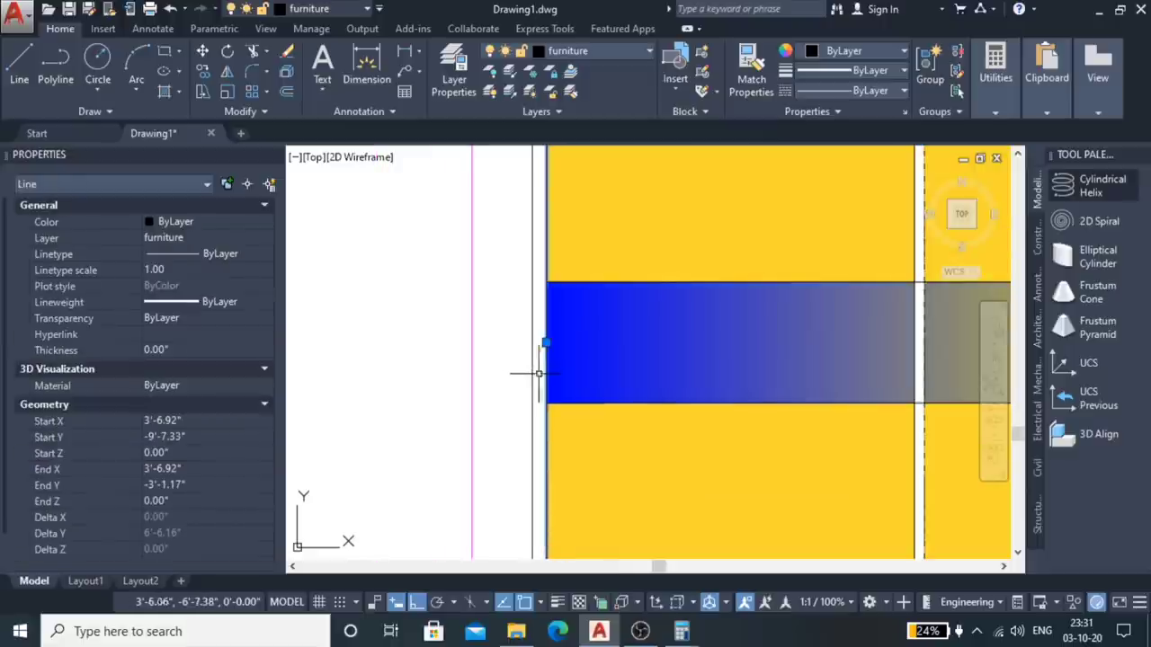
scroll(534, 377, "down", 2)
scroll(604, 349, "up", 2)
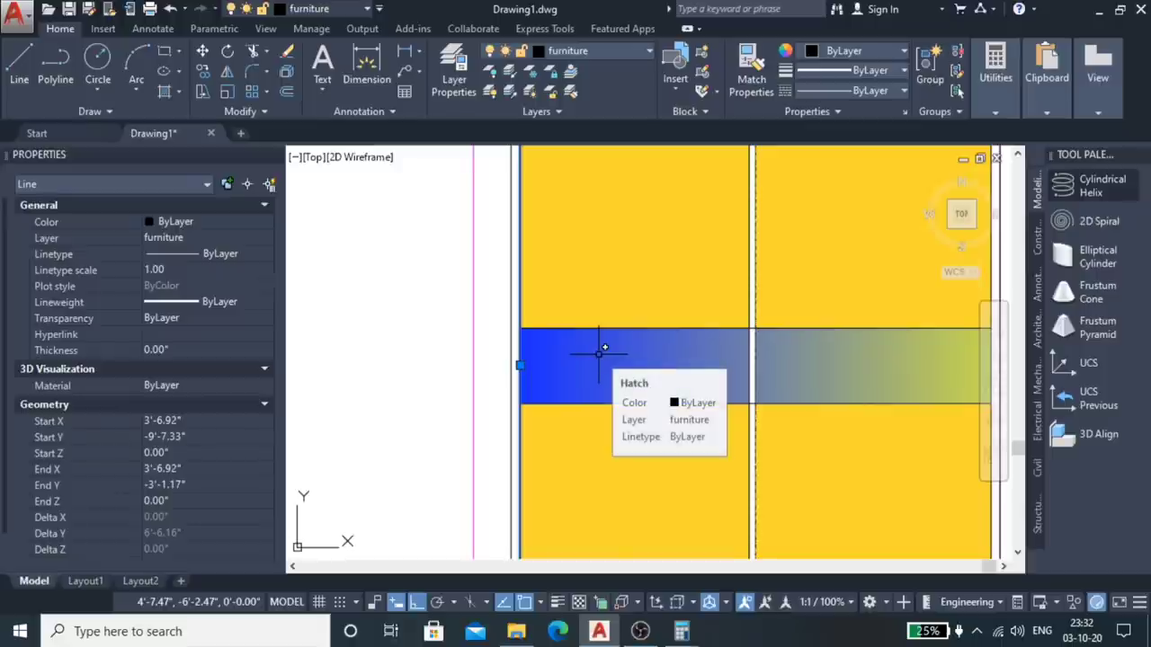
type("1")
key("Escape")
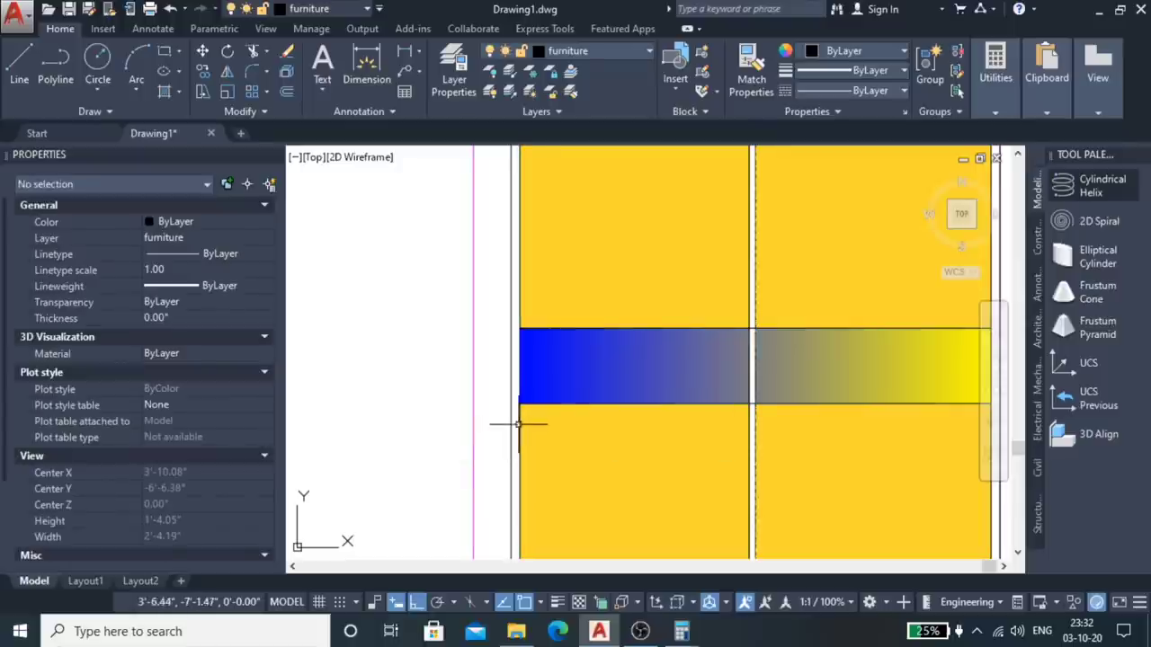
scroll(518, 424, "up", 5)
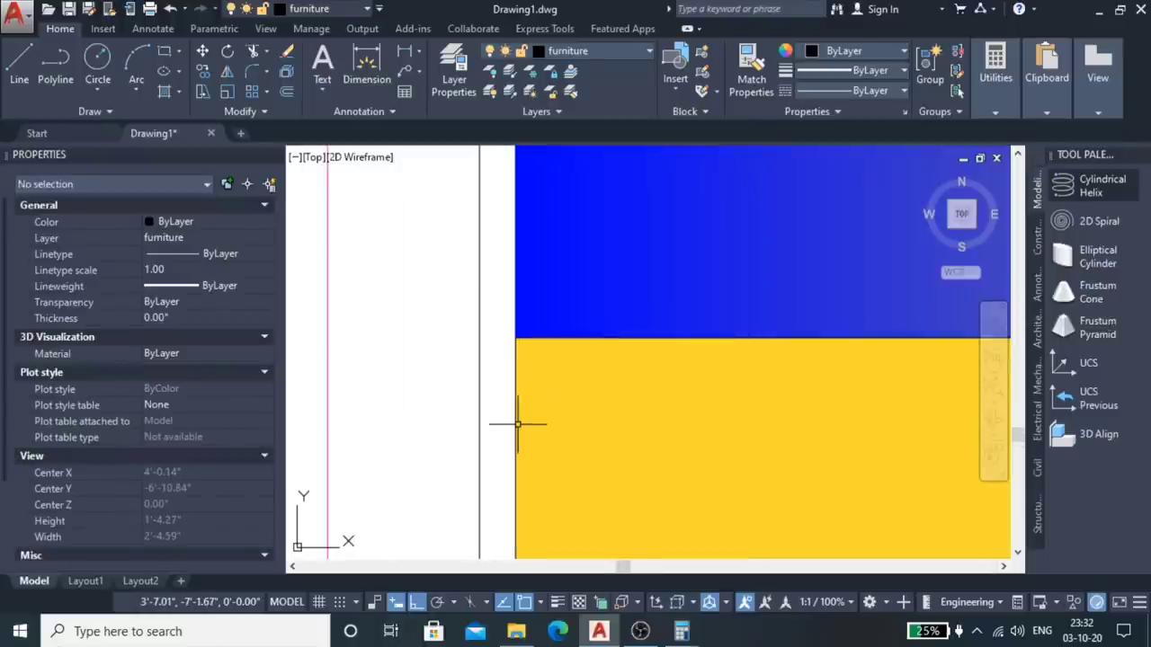
left_click(515, 424)
key("Return")
type("1")
key("Return")
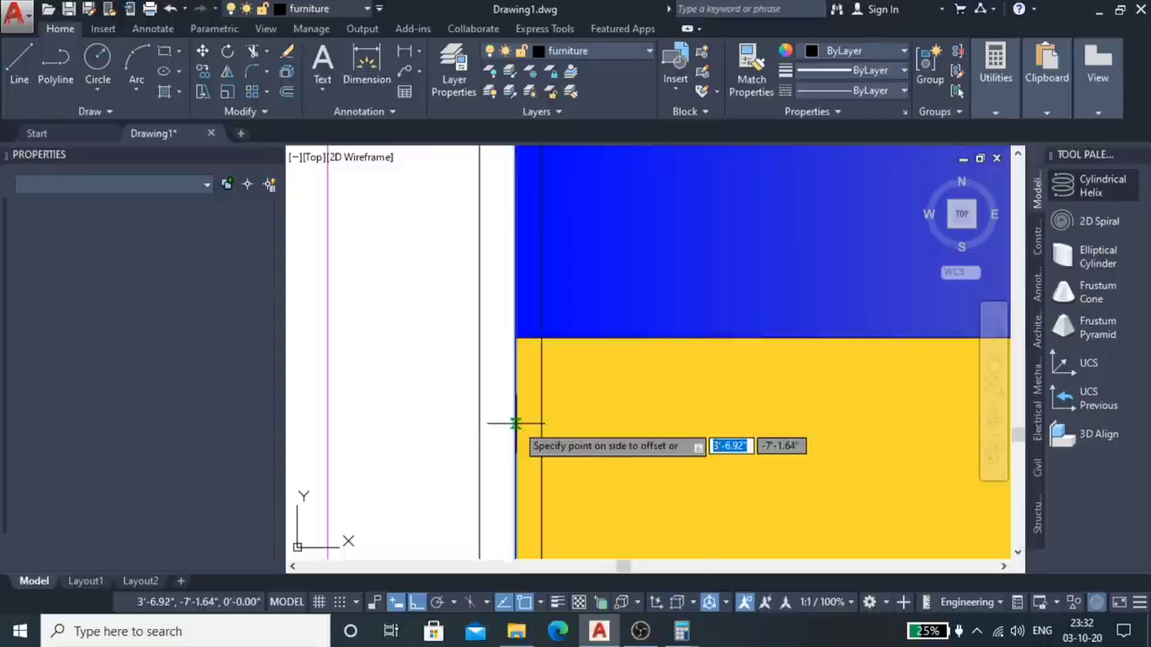
left_click(596, 403)
left_click(596, 404)
Step: Bring the new offset line to the front over the coloured fills
scroll(554, 398, "down", 4)
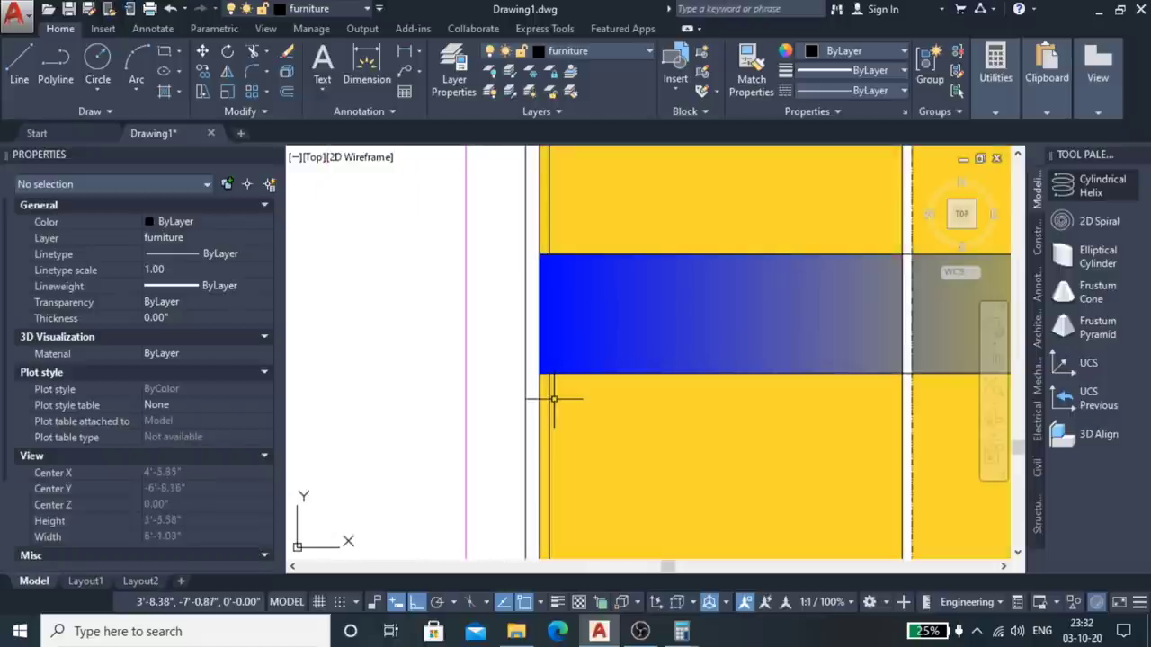
left_click(550, 398)
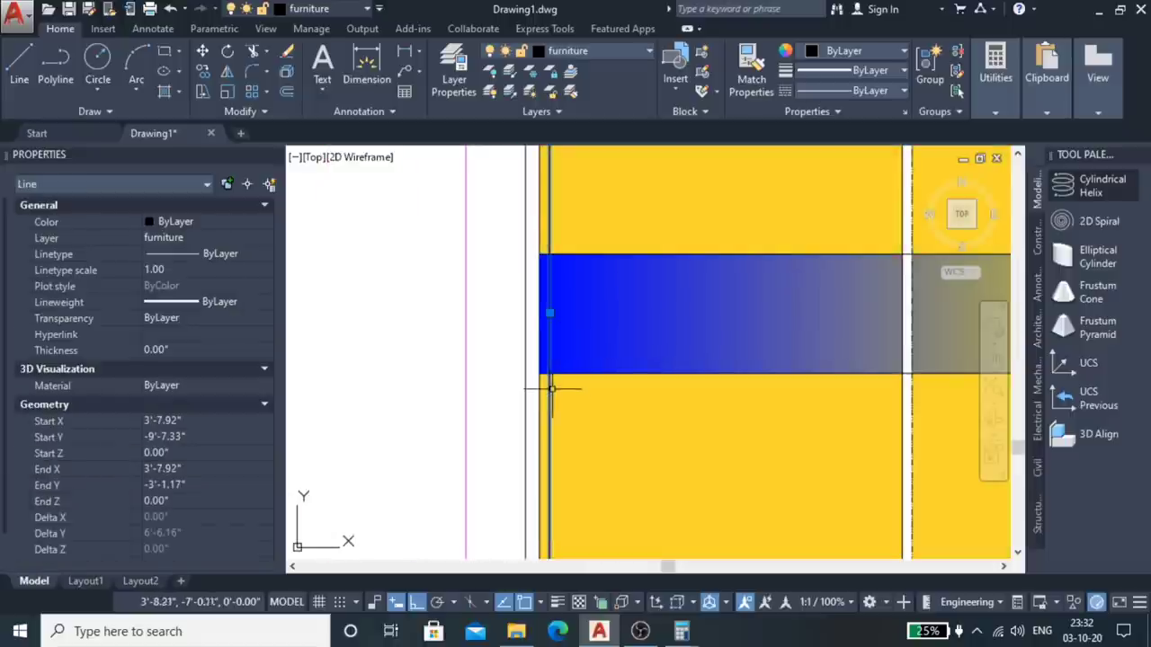
right_click(551, 354)
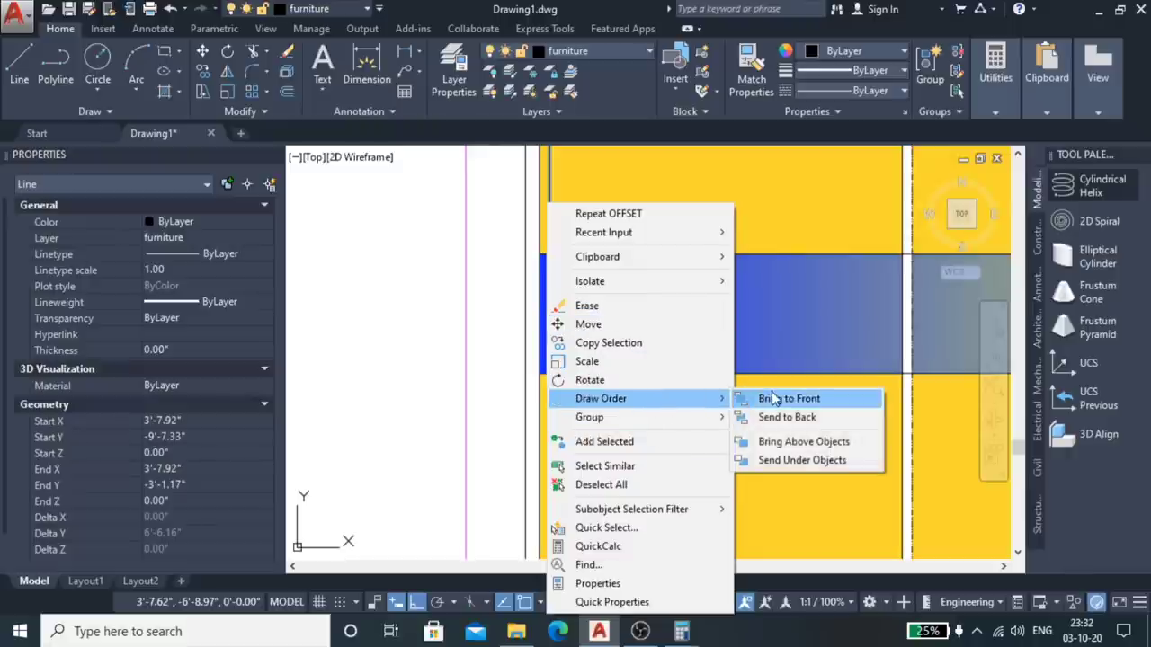
mouse_move(601, 398)
left_click(774, 395)
scroll(640, 279, "down", 2)
scroll(629, 297, "down", 2)
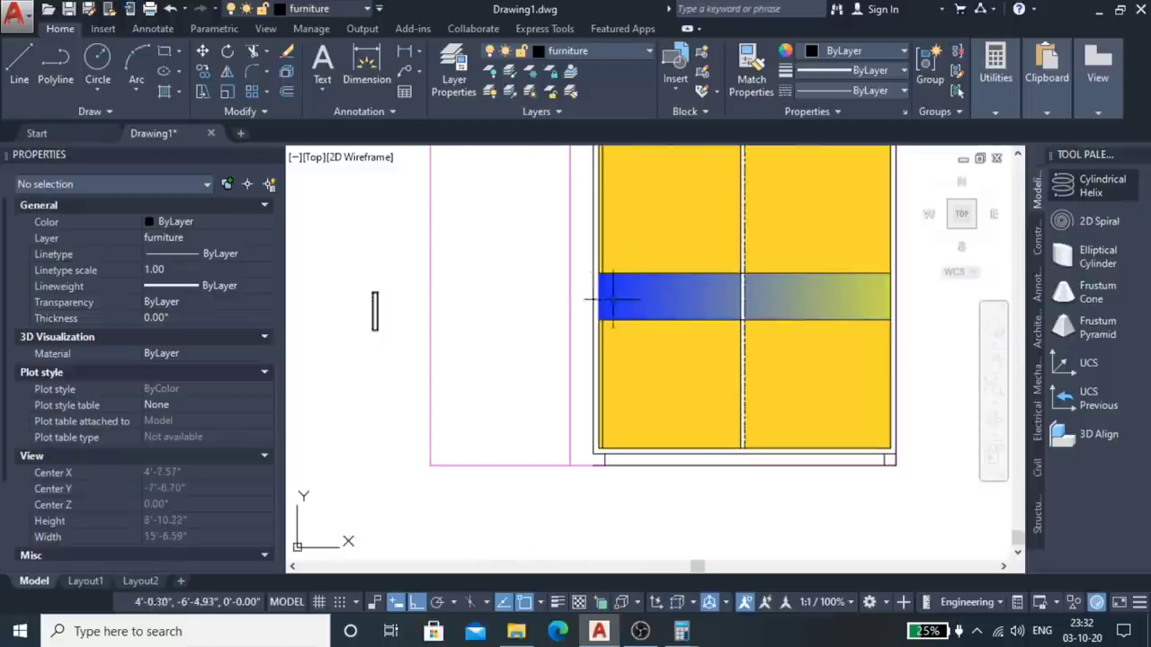
Step: Start a line at the blue band's left edge, then cancel it
scroll(566, 296, "up", 1)
scroll(686, 326, "up", 1)
scroll(629, 322, "up", 1)
scroll(576, 323, "up", 1)
scroll(576, 323, "down", 2)
scroll(508, 366, "down", 2)
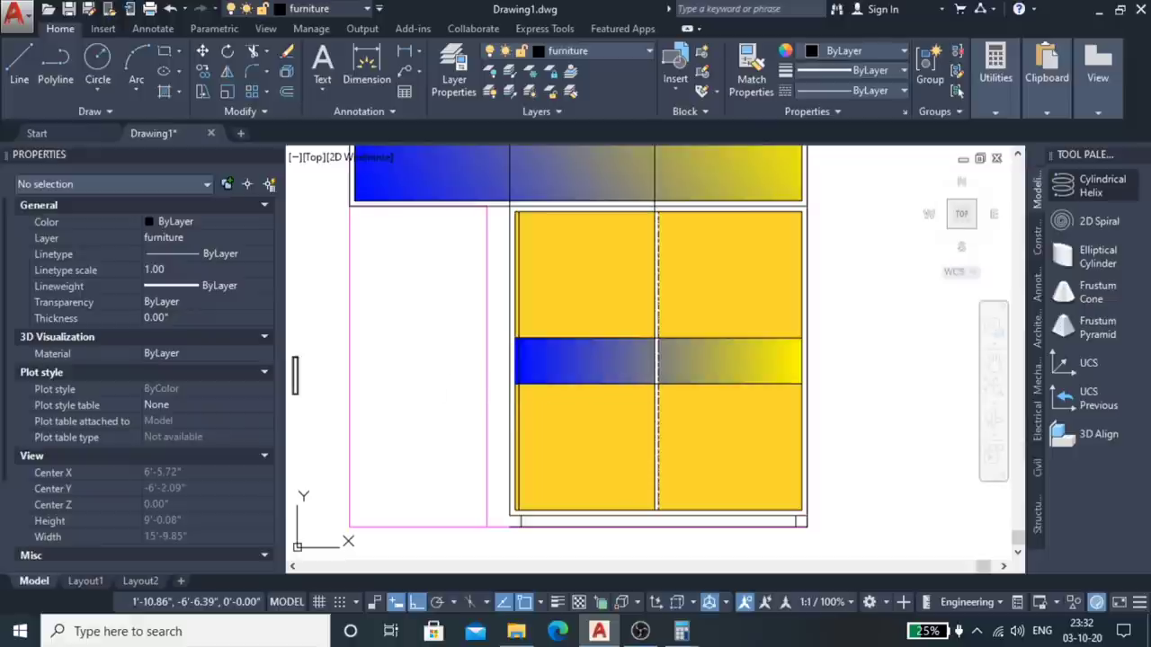
scroll(476, 354, "up", 5)
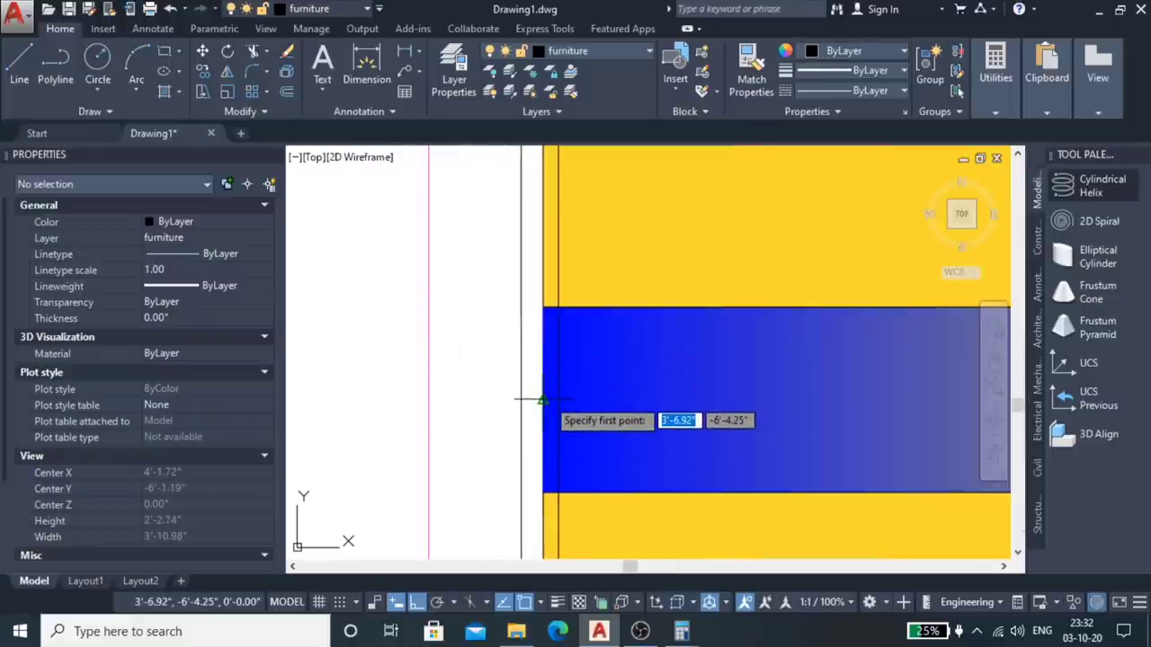
left_click(542, 400)
scroll(623, 388, "down", 7)
key("Escape")
scroll(563, 408, "up", 4)
scroll(475, 388, "down", 1)
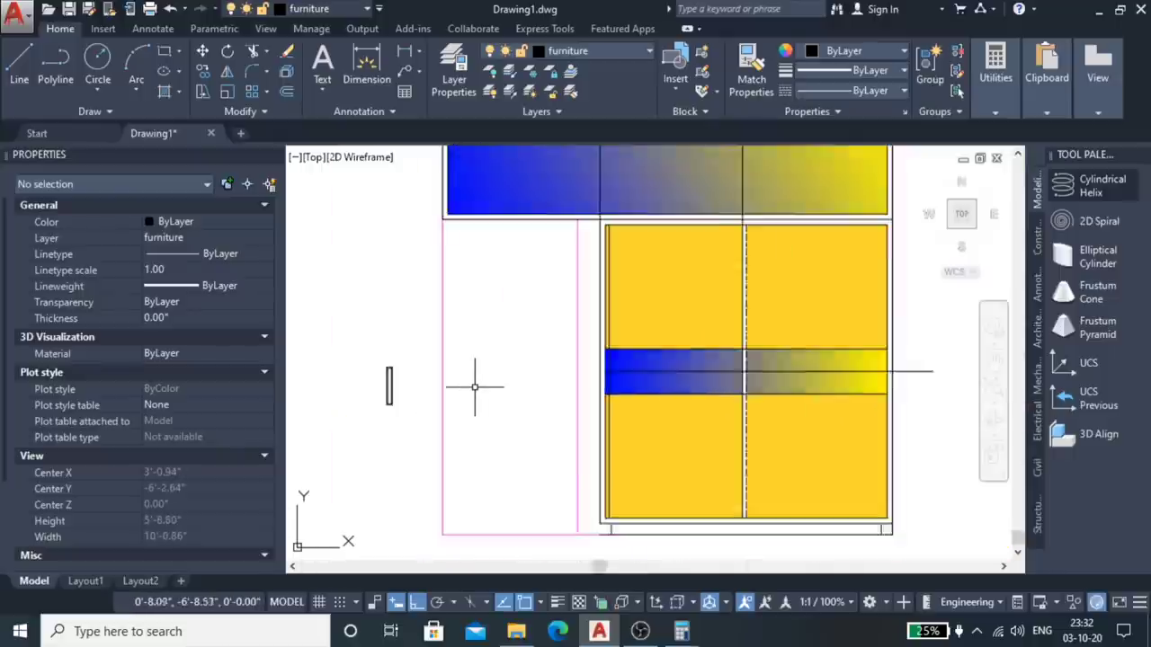
scroll(521, 380, "down", 3)
scroll(664, 372, "up", 4)
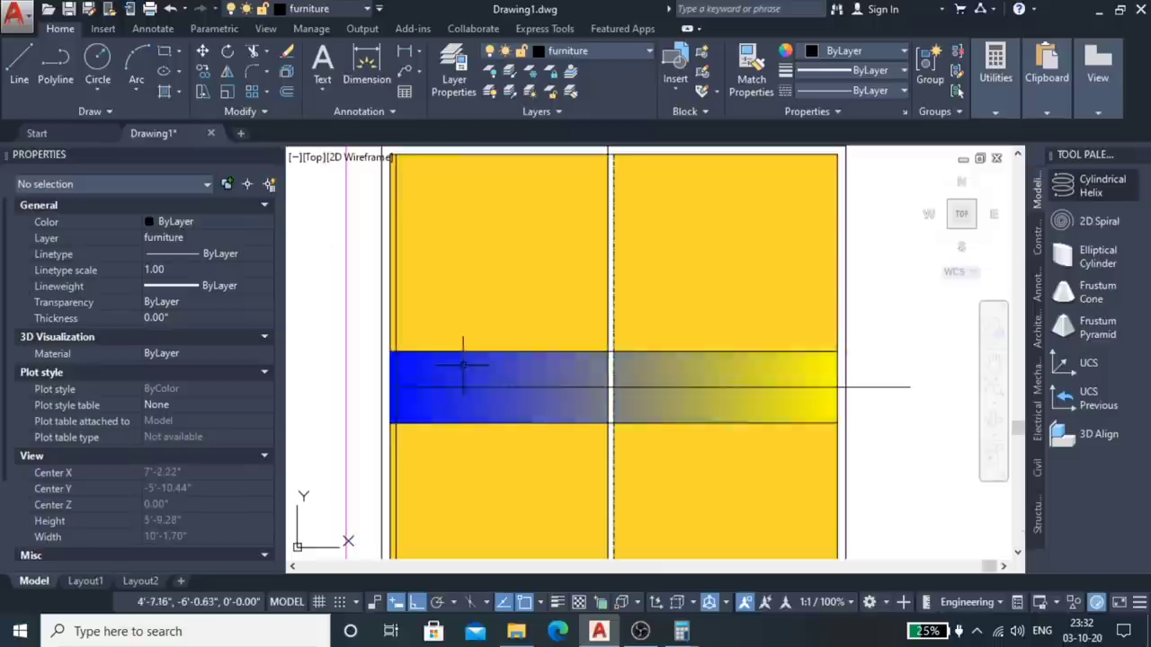
scroll(654, 363, "down", 3)
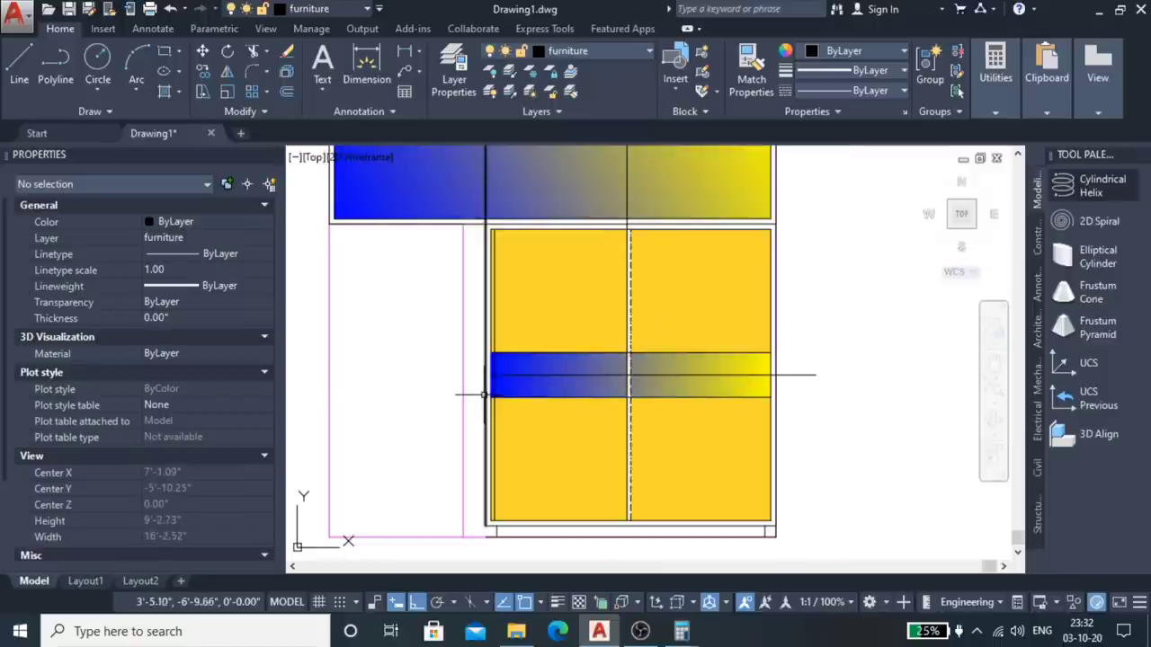
scroll(743, 396, "up", 4)
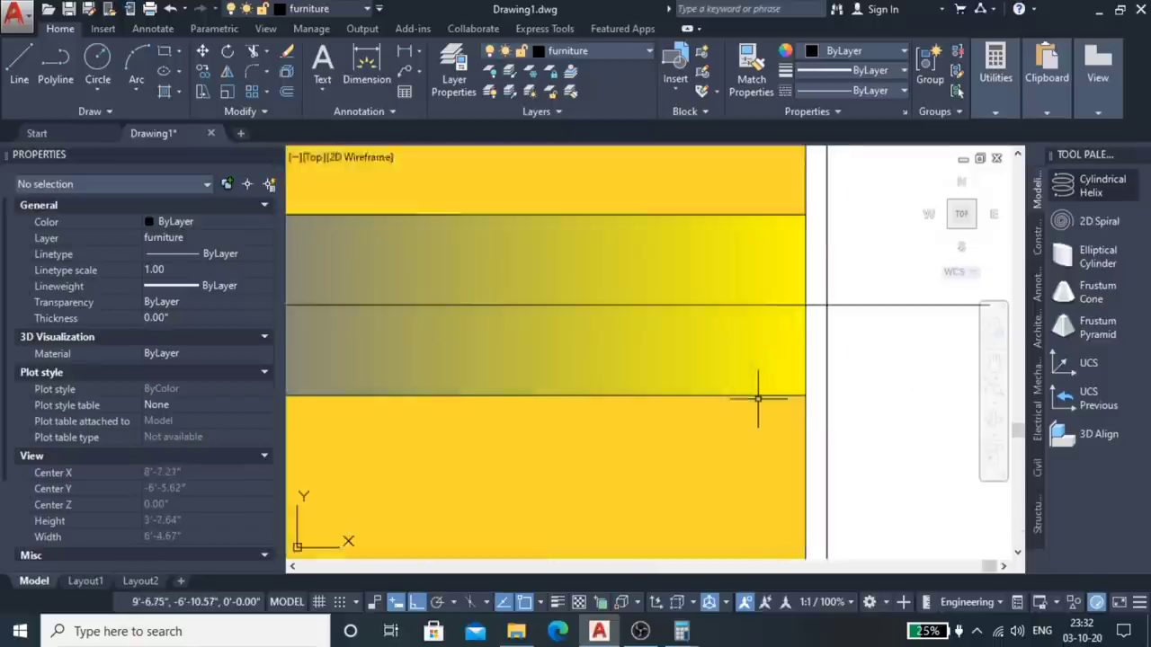
Step: Offset the cabinet's right edge line 1" inward
left_click(807, 421)
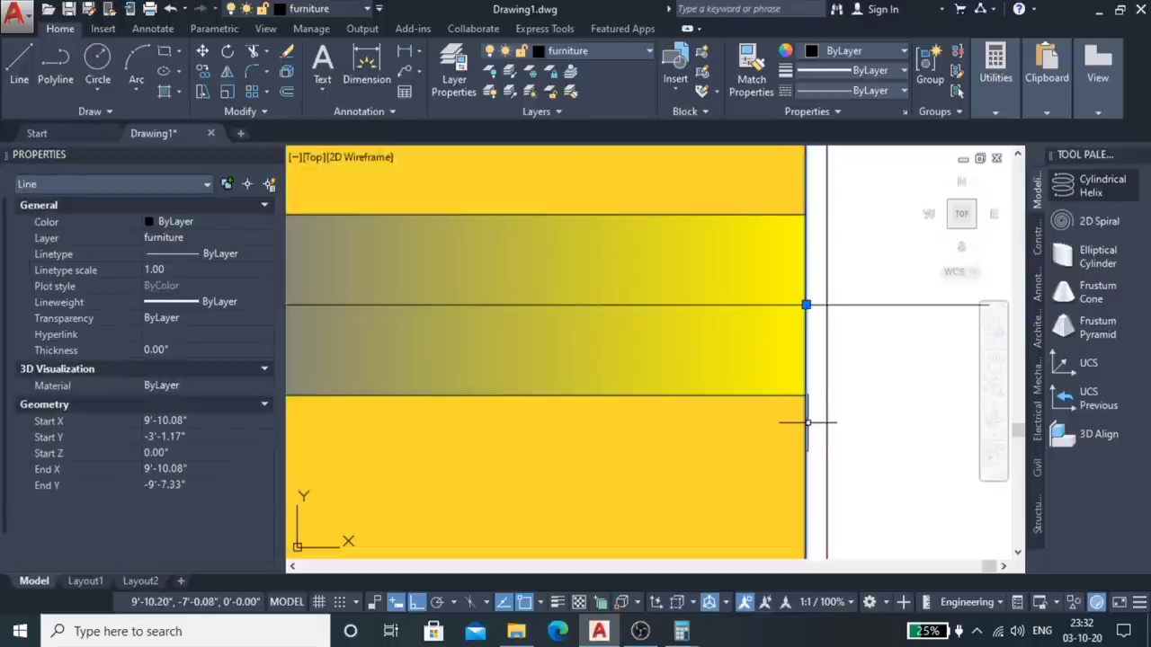
type("o")
key("Return")
type("1'")
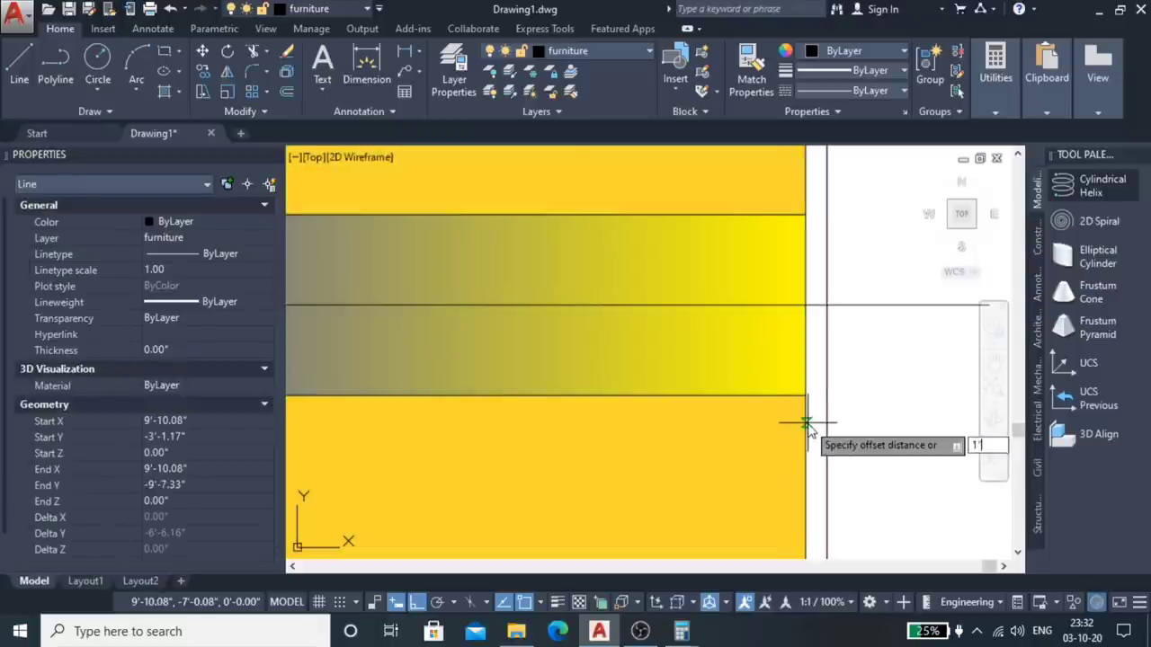
key("Return")
left_click(806, 421)
left_click(675, 437)
scroll(835, 375, "down", 4)
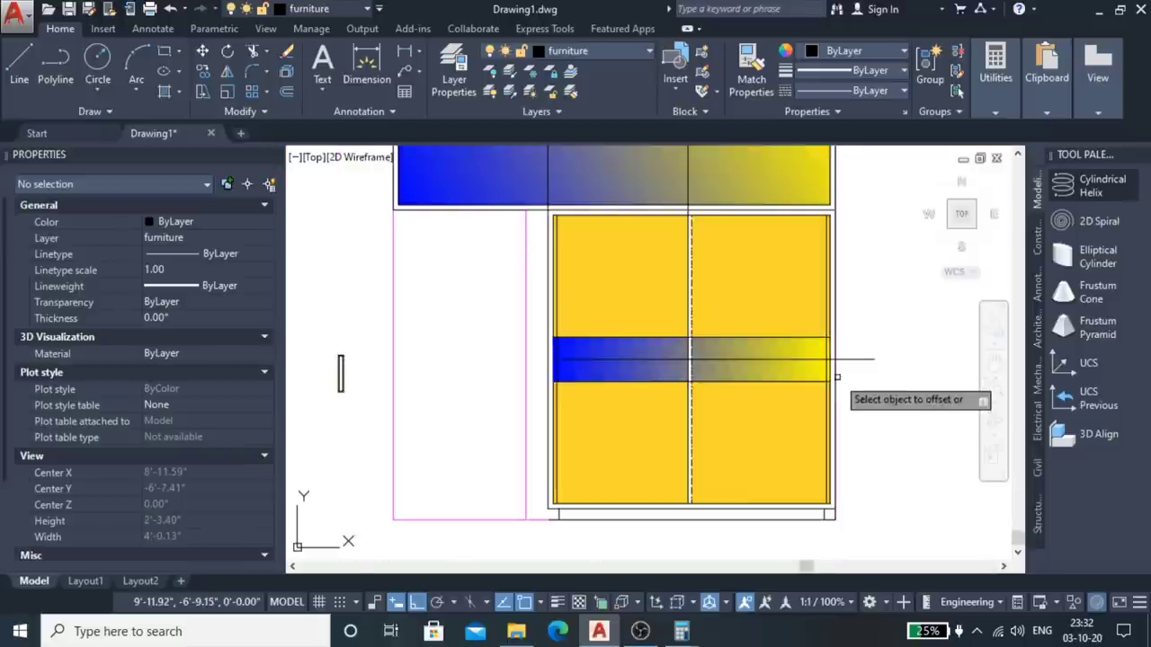
Step: Window-select the three-object handle and copy it from a base point on its outline
left_click(357, 343)
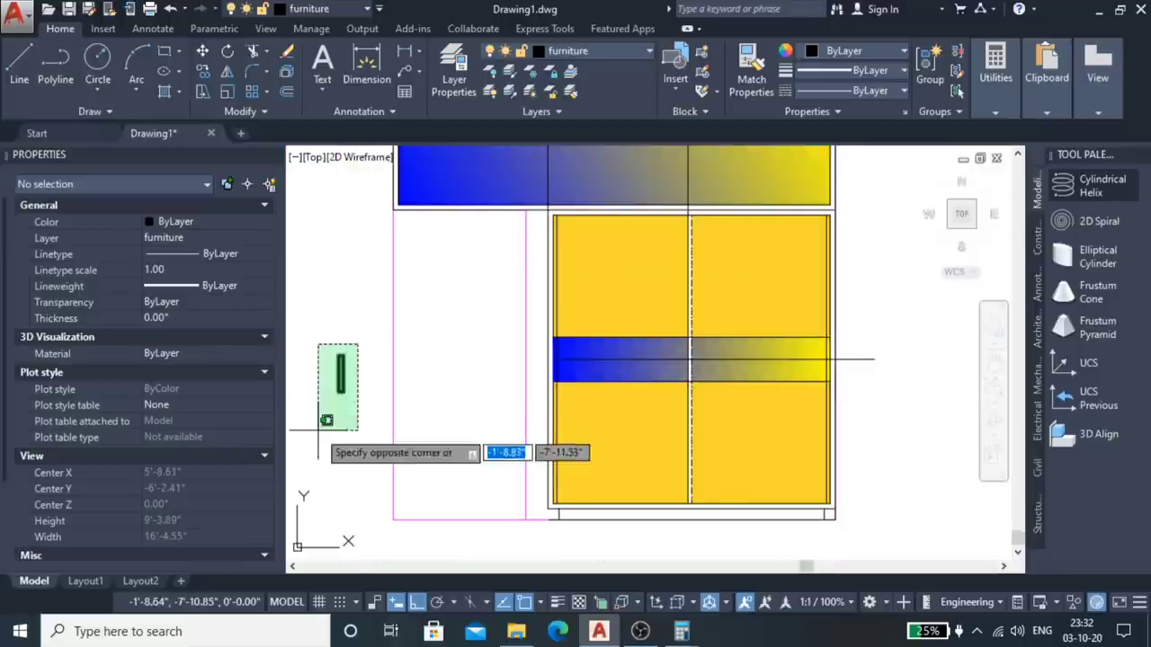
left_click(319, 429)
type("o")
key("Return")
scroll(326, 396, "up", 3)
scroll(333, 368, "up", 2)
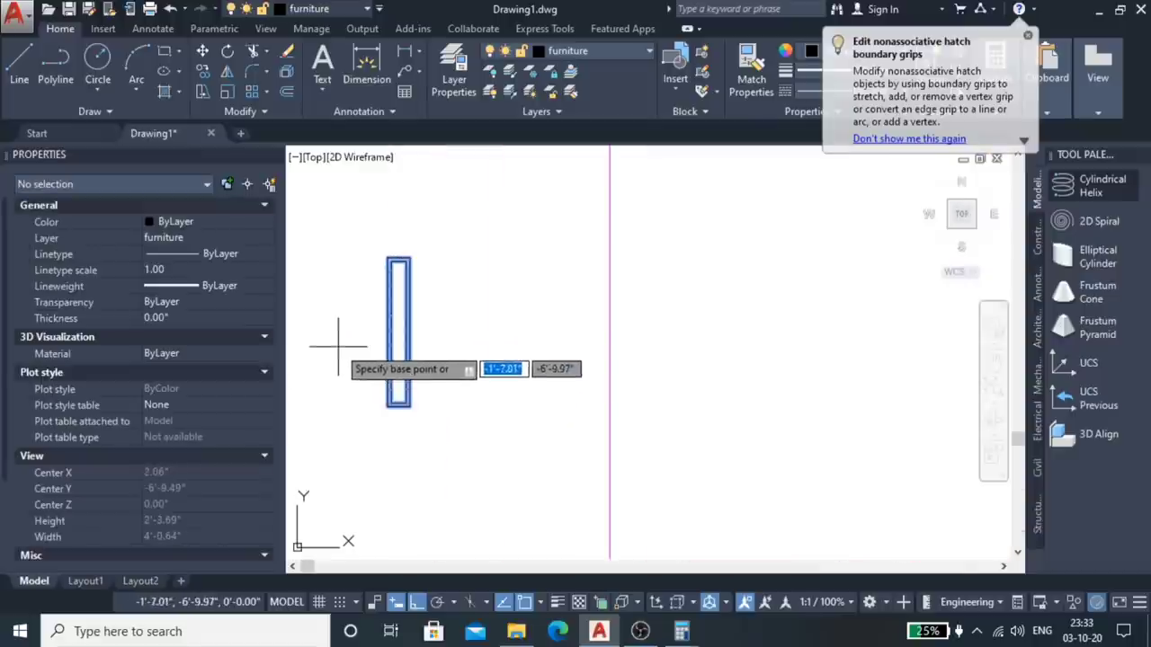
left_click(387, 332)
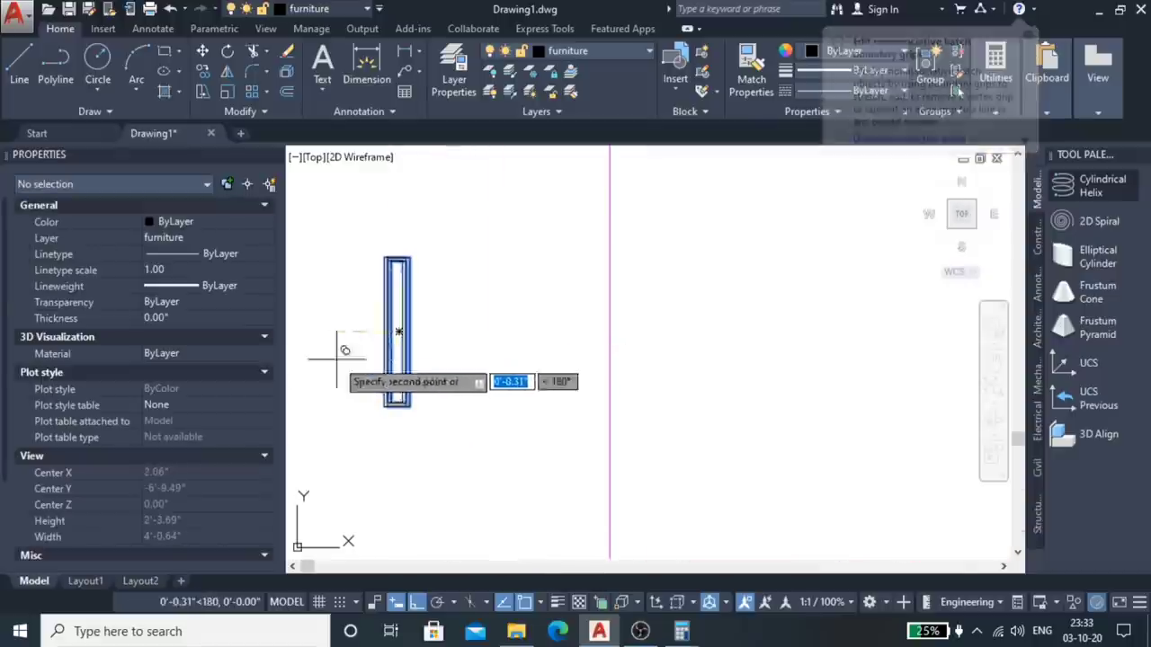
scroll(337, 358, "up", 3)
scroll(347, 345, "up", 4)
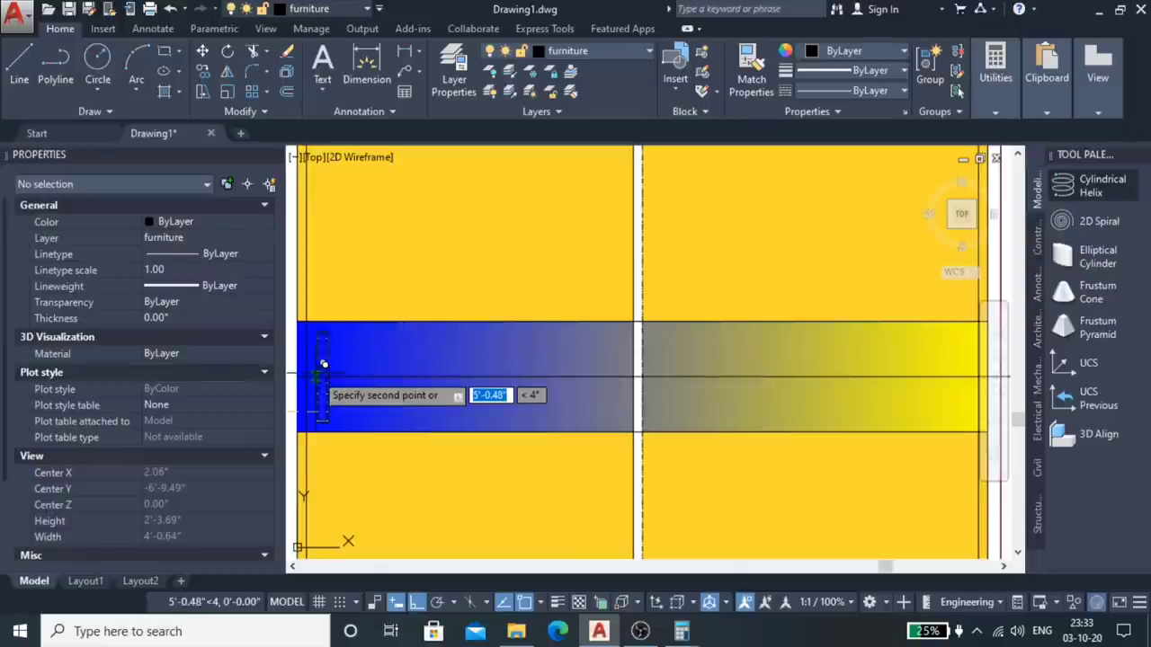
scroll(534, 346, "down", 4)
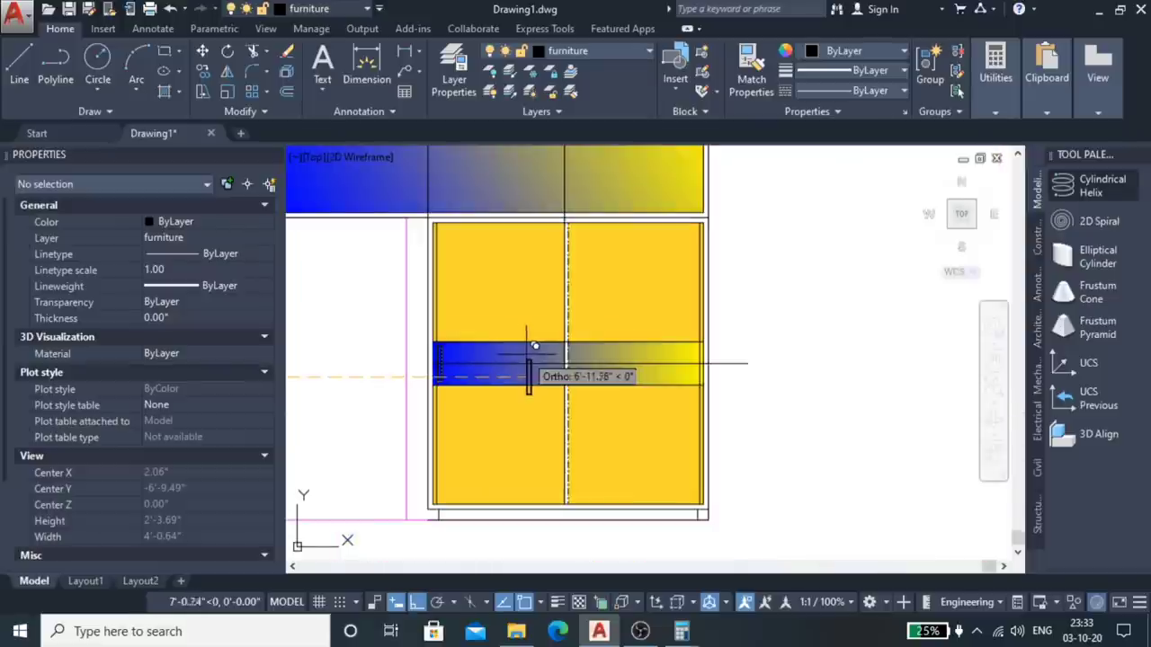
scroll(601, 368, "down", 4)
key("Escape")
scroll(457, 355, "up", 5)
left_click(488, 347)
Step: Copy the handle from its edge to the right end of the gradient drawer band
left_click(396, 468)
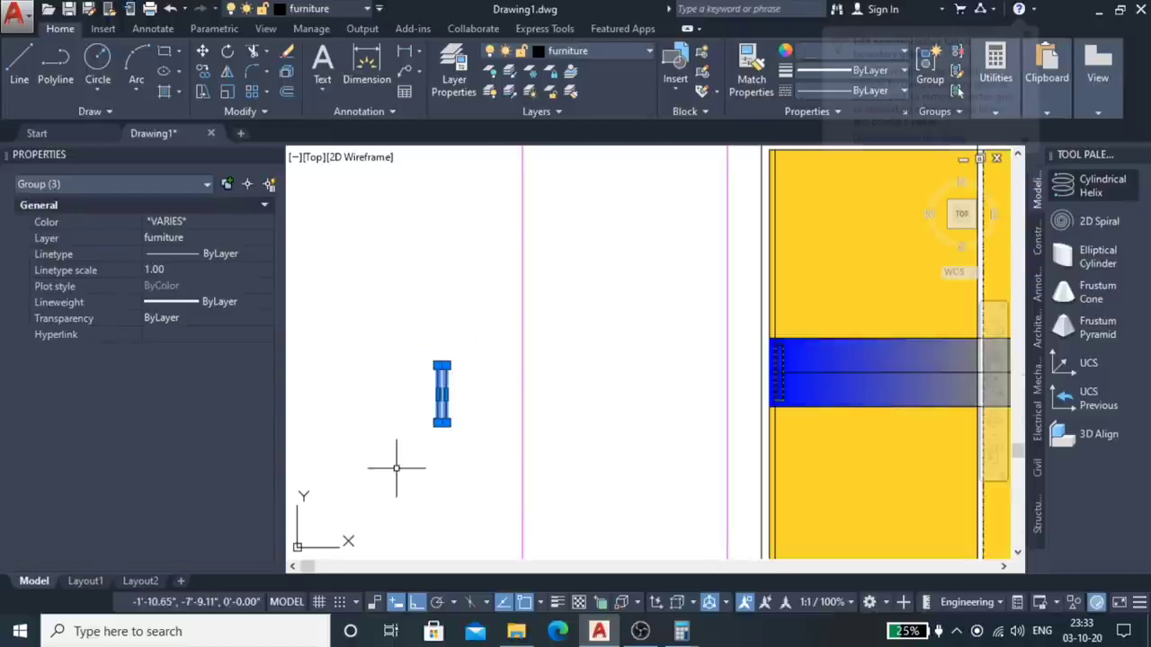
type("co")
key("Return")
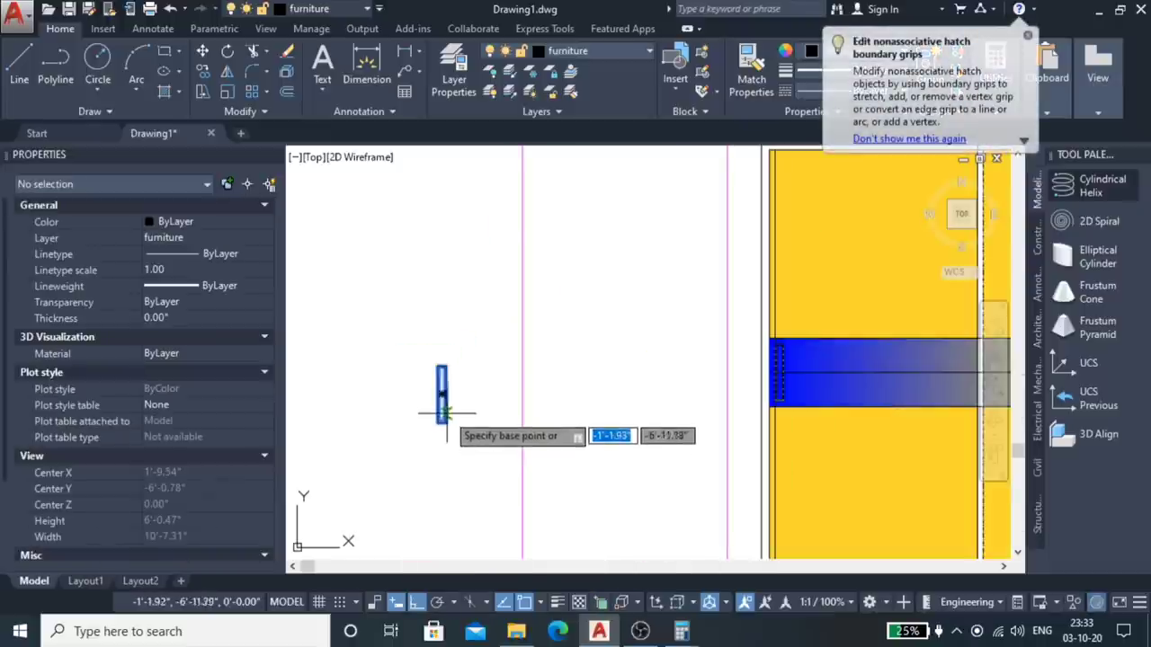
scroll(427, 400, "up", 6)
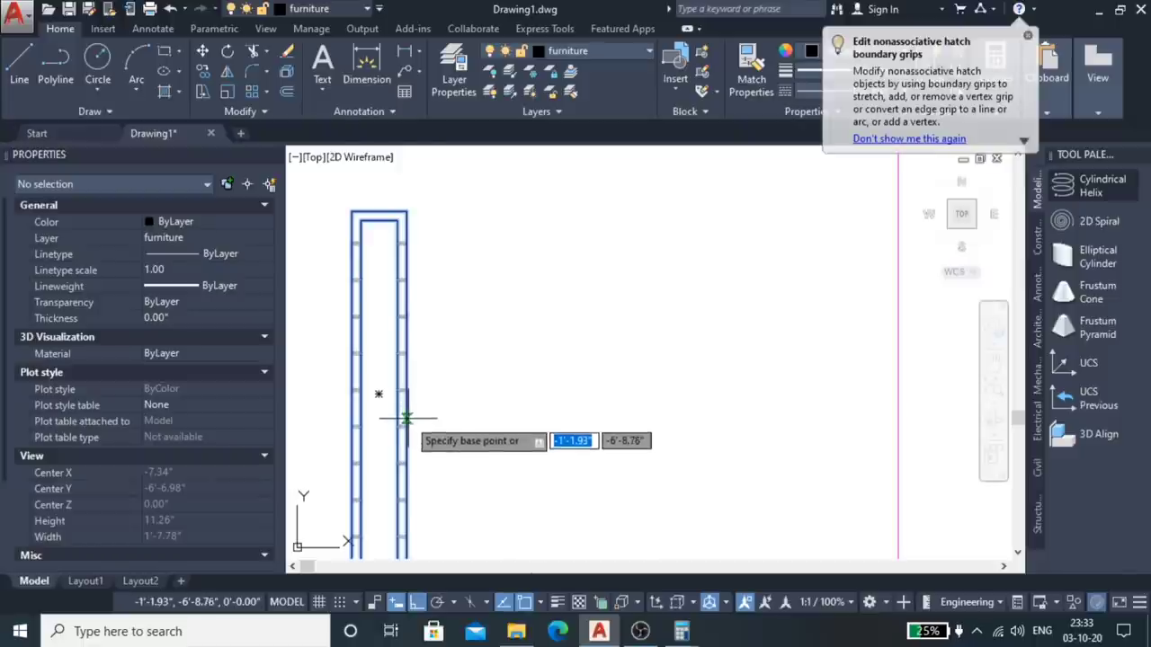
left_click(406, 394)
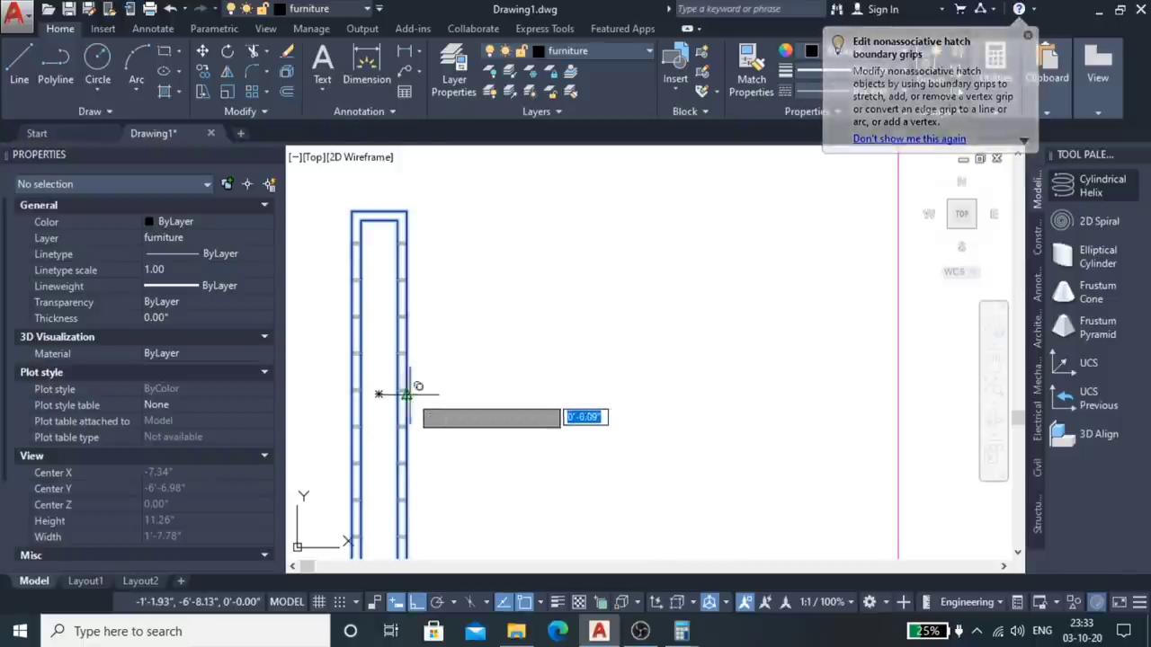
scroll(418, 386, "down", 3)
scroll(629, 404, "down", 2)
scroll(710, 409, "up", 3)
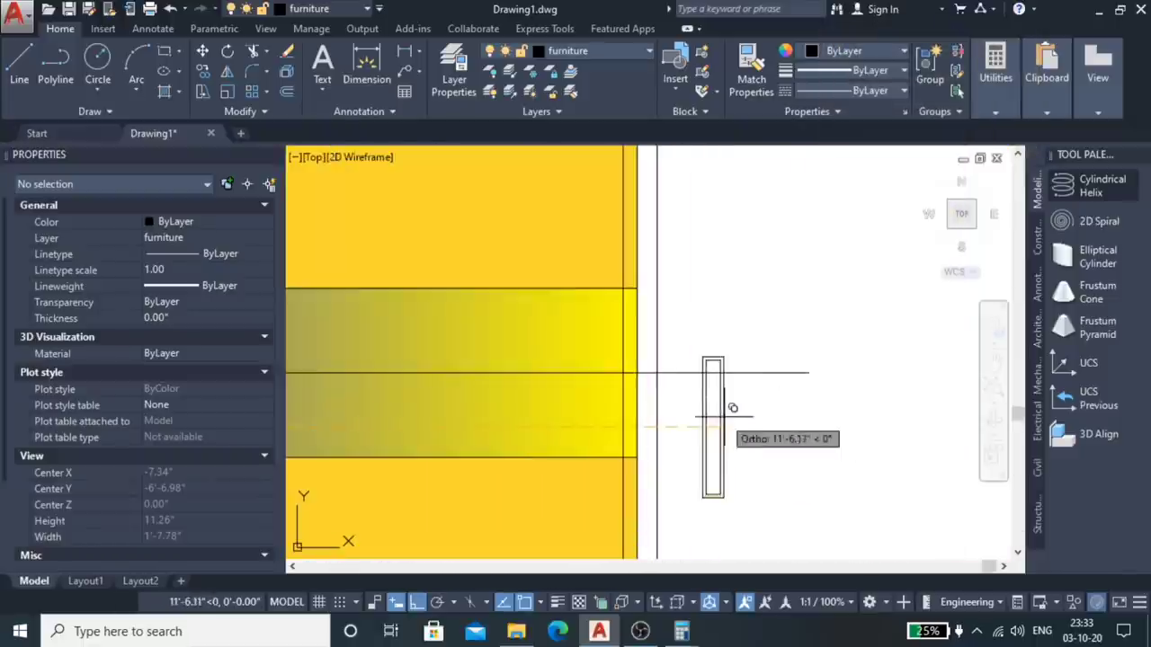
scroll(710, 398, "down", 5)
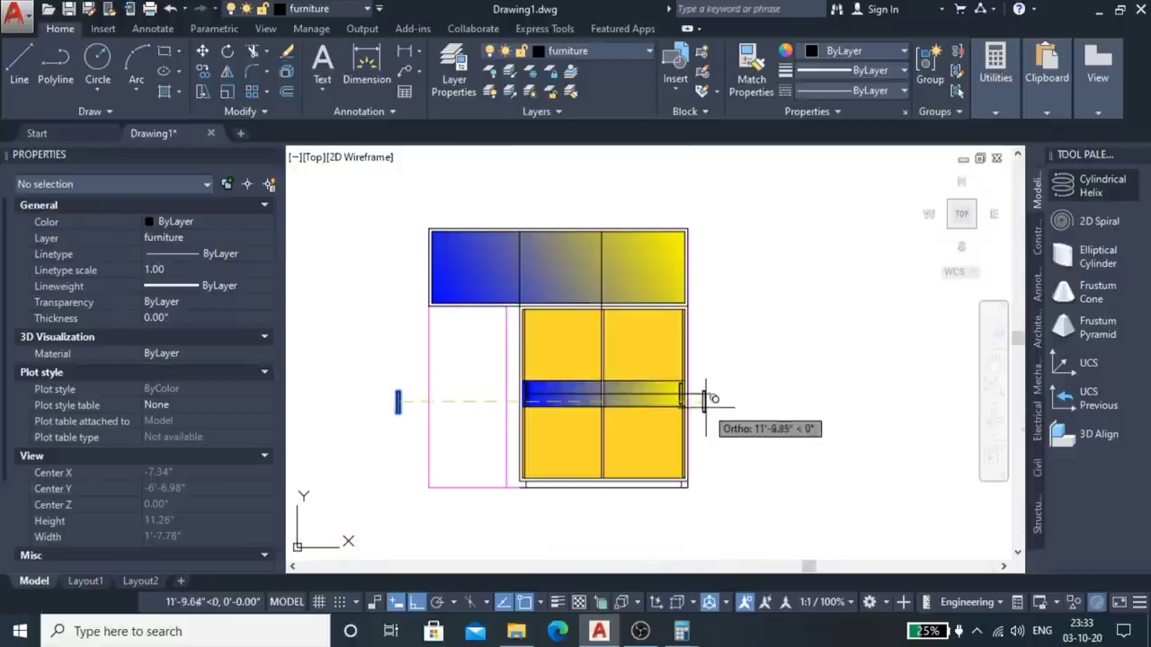
scroll(504, 387, "up", 2)
scroll(570, 372, "up", 3)
scroll(557, 388, "down", 5)
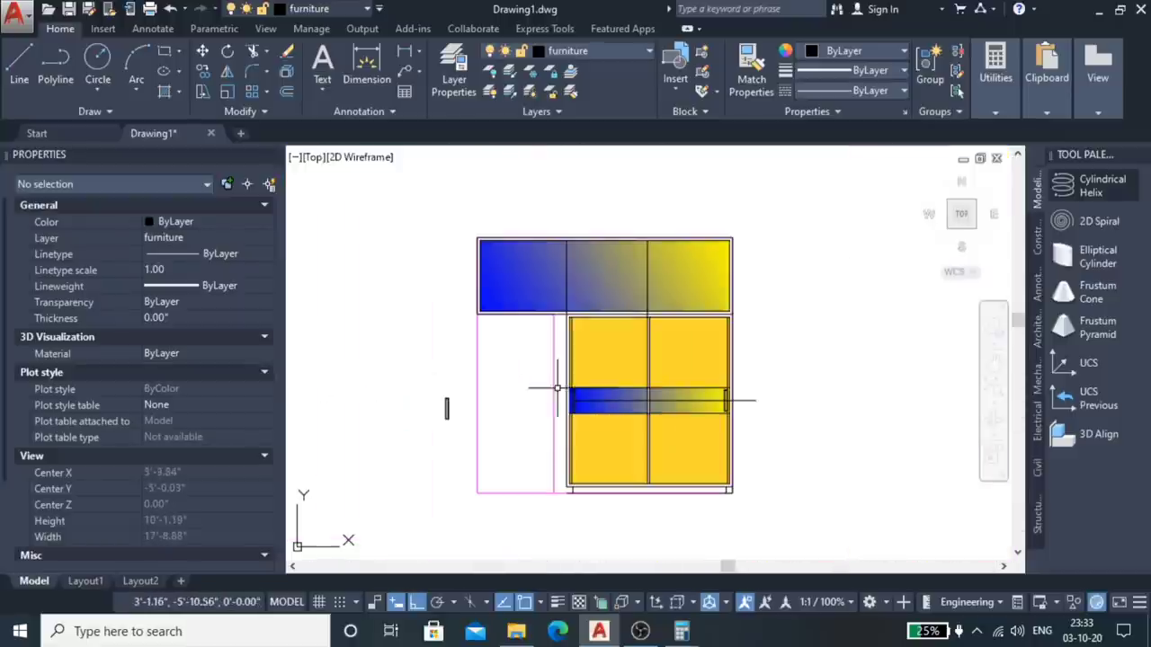
scroll(558, 388, "up", 5)
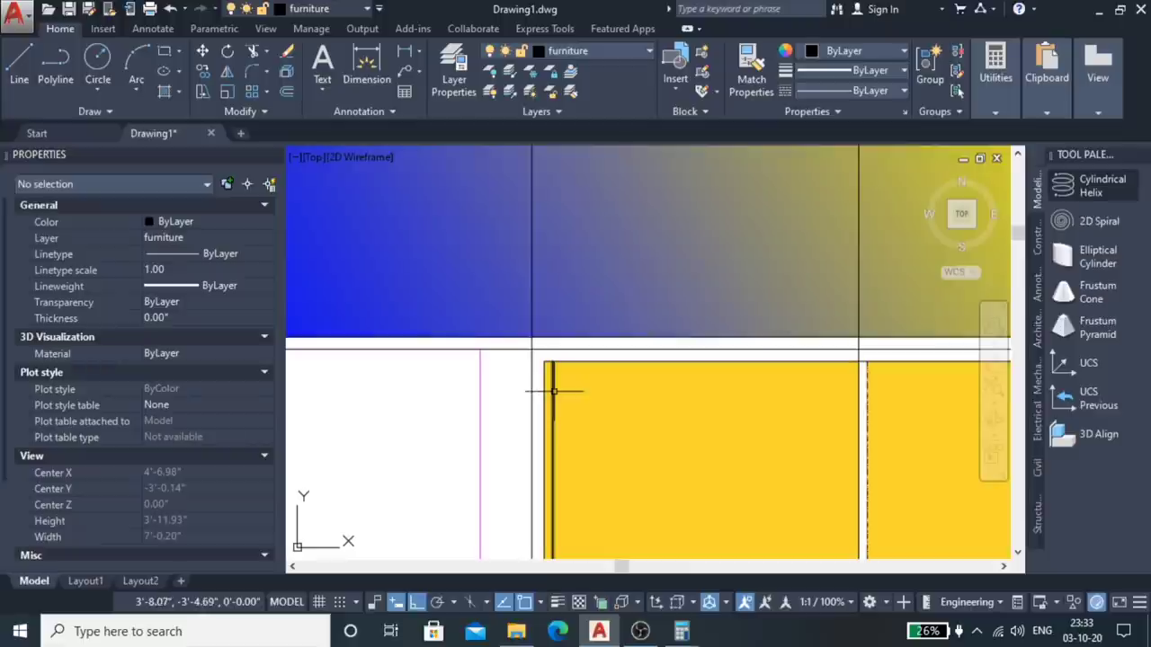
Step: Delete the stray vertical and horizontal construction lines used to position the handle
left_click(554, 391)
scroll(472, 375, "down", 6)
scroll(653, 432, "up", 5)
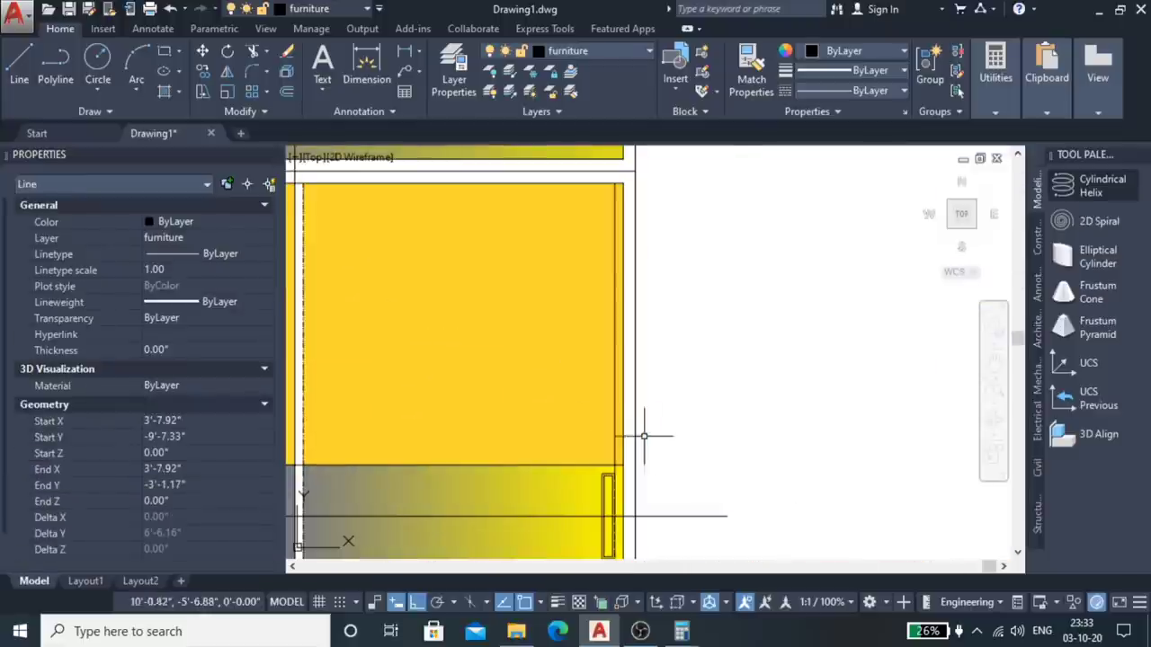
left_click(618, 423)
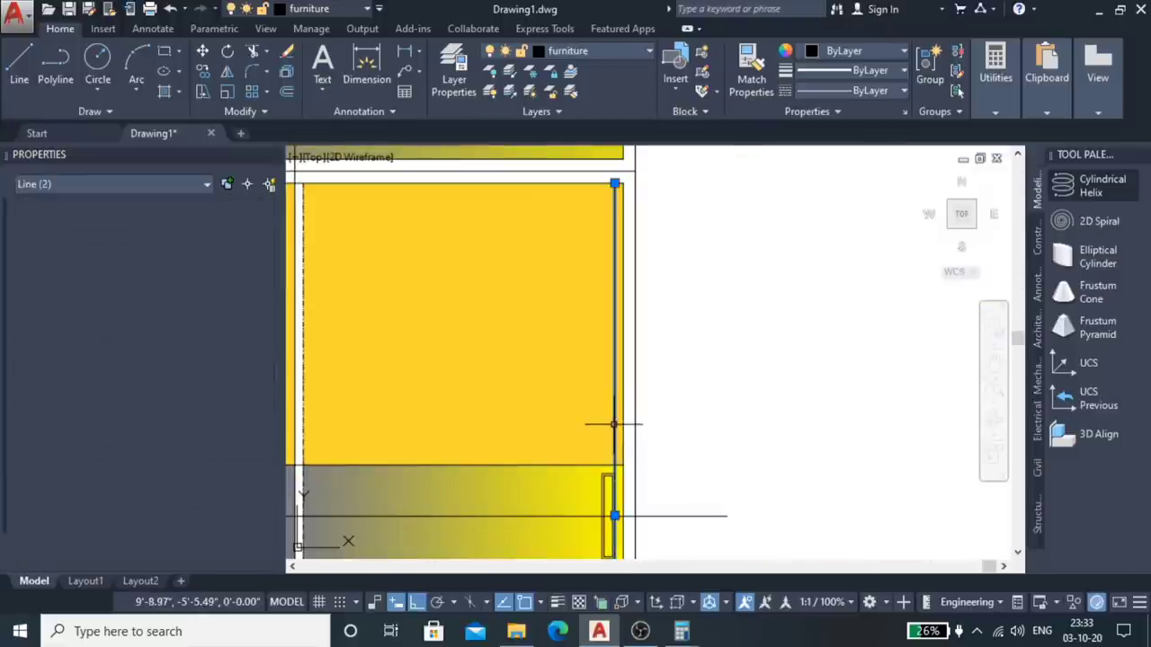
scroll(629, 418, "down", 3)
scroll(674, 418, "up", 2)
scroll(676, 431, "up", 1)
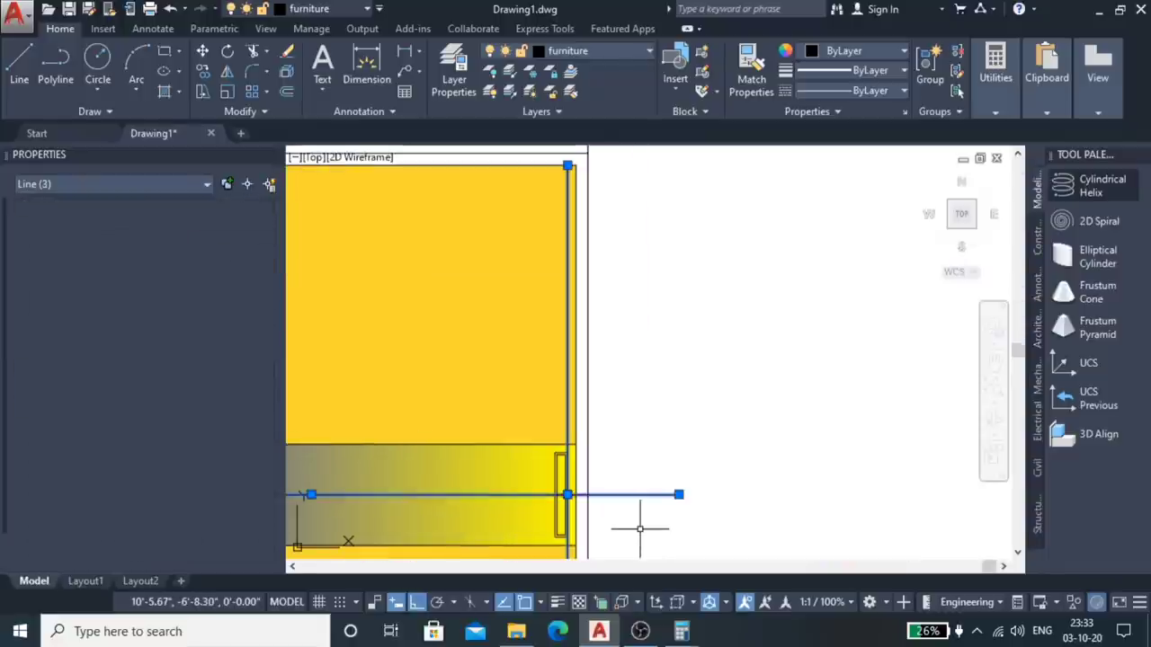
key("Delete")
scroll(652, 389, "down", 4)
scroll(629, 401, "down", 2)
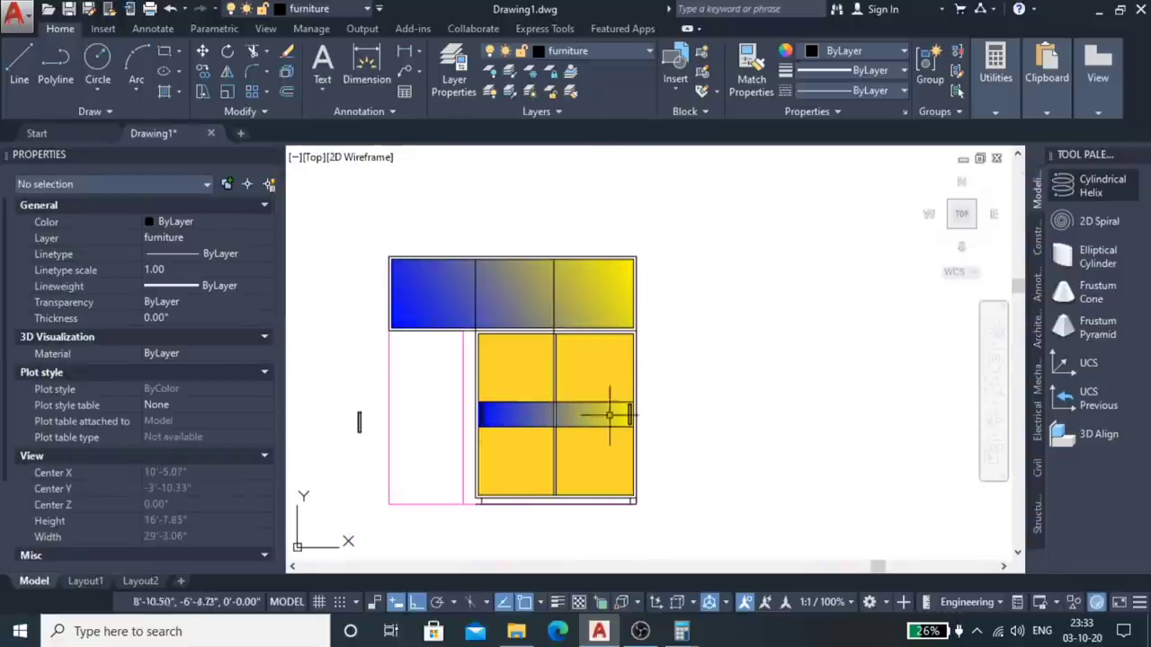
scroll(576, 411, "up", 5)
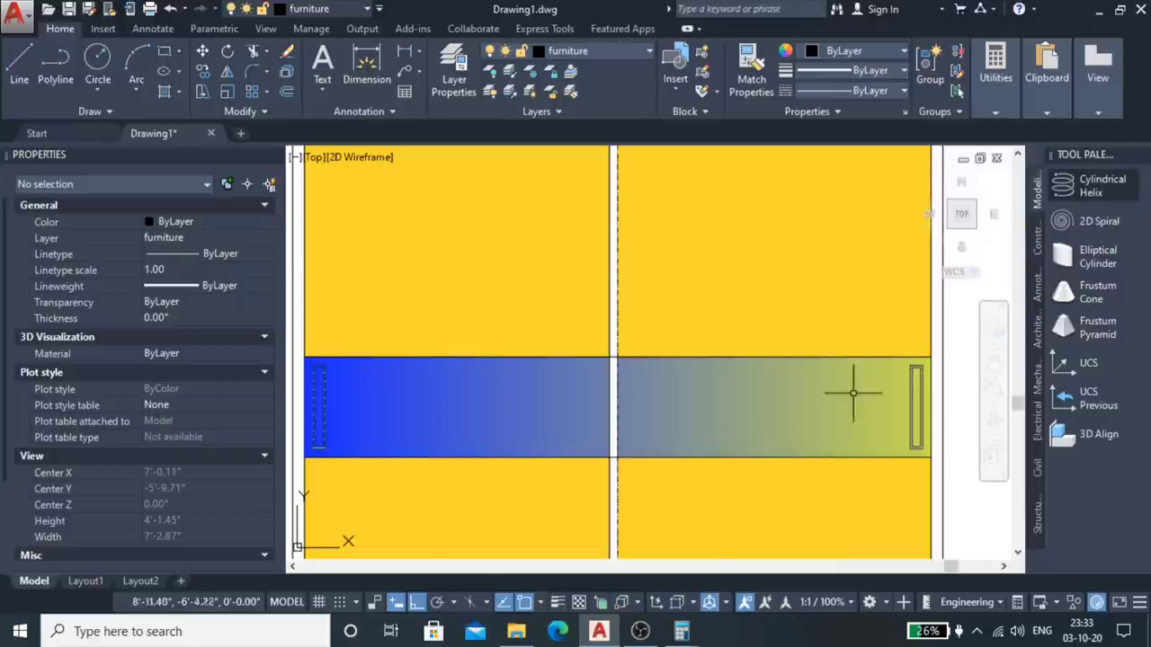
Step: Rotate the standalone handle rectangle 90° about its bottom so it lies horizontal
scroll(853, 393, "down", 4)
scroll(665, 378, "up", 5)
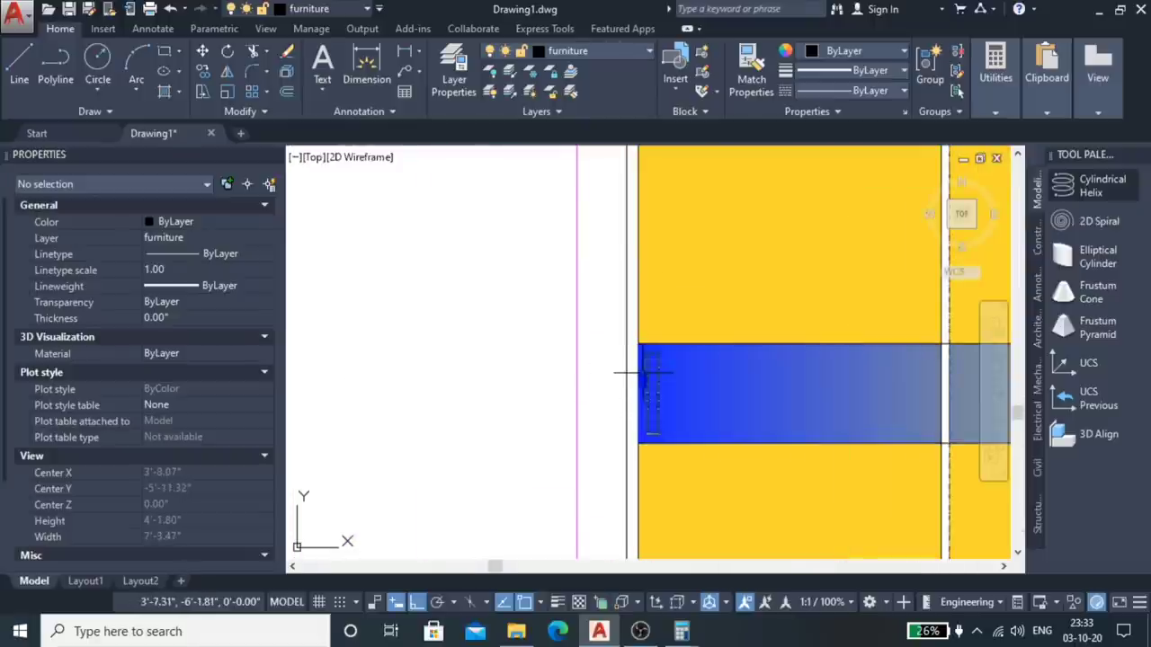
scroll(638, 373, "down", 5)
scroll(872, 413, "up", 4)
scroll(879, 441, "down", 2)
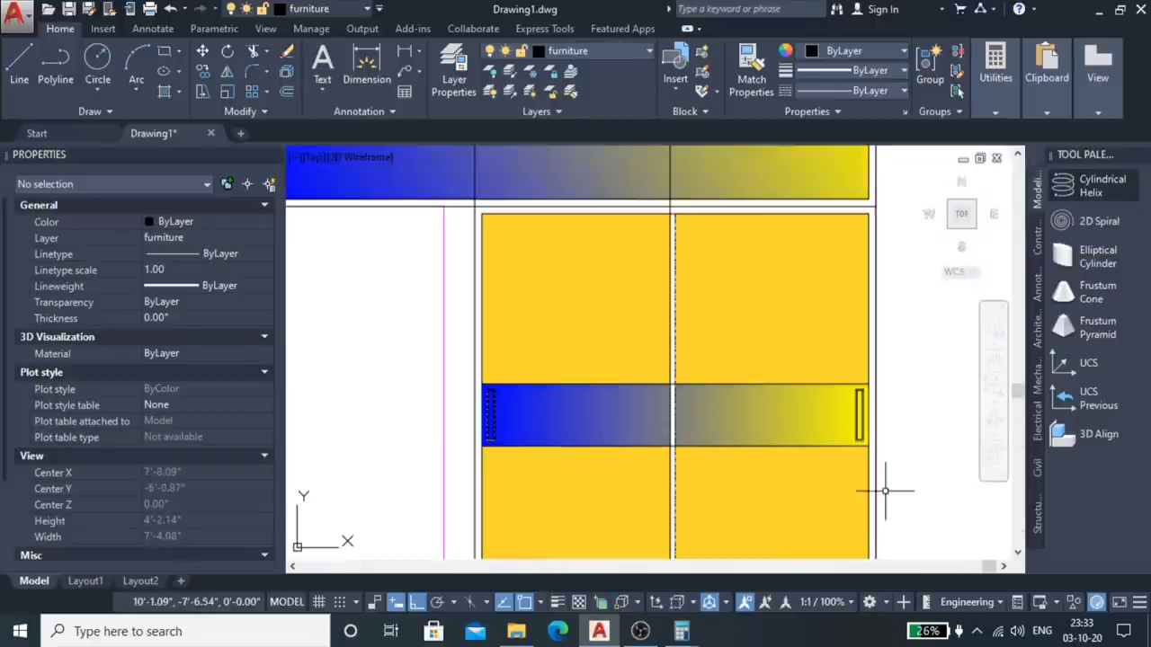
scroll(887, 506, "down", 2)
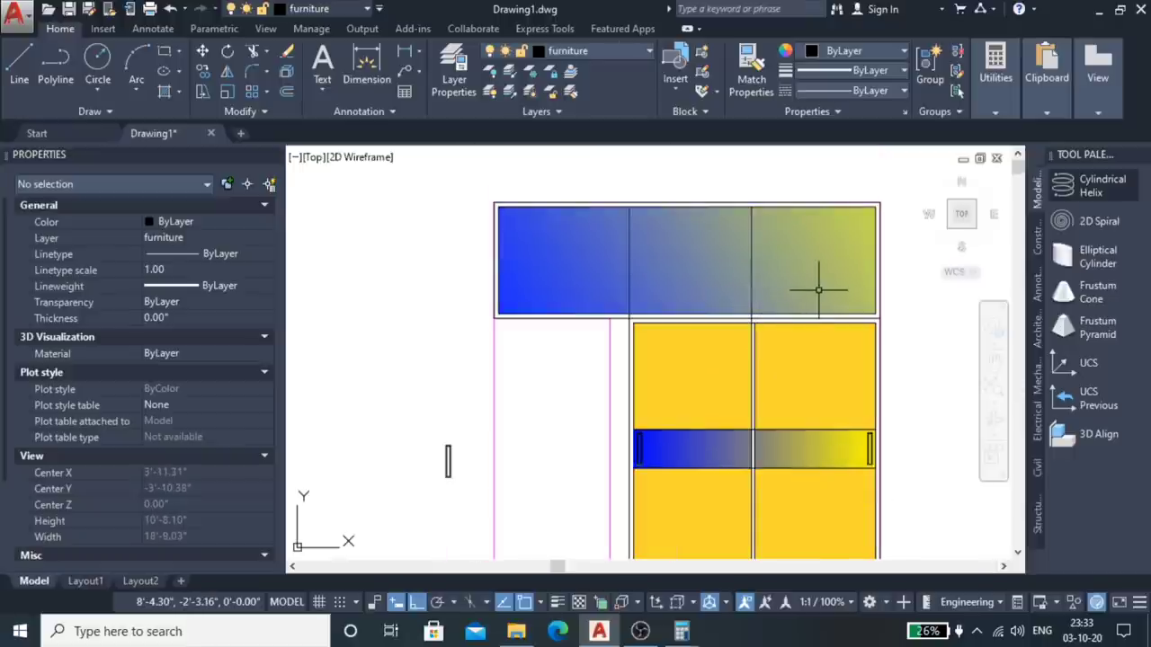
scroll(813, 303, "up", 4)
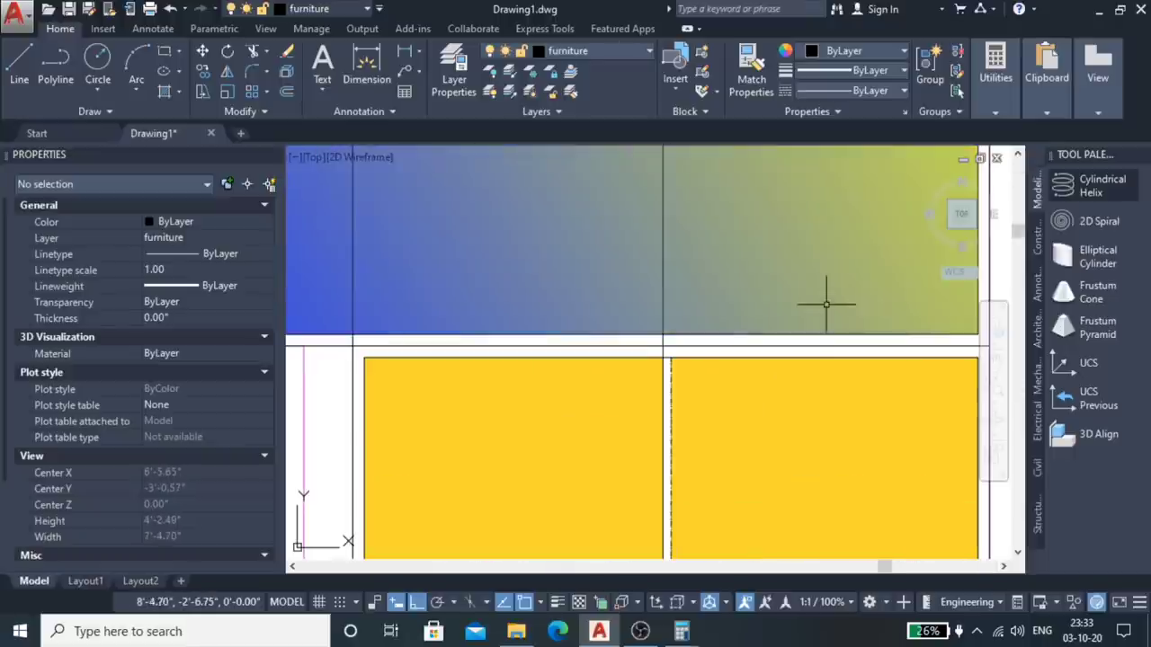
scroll(858, 313, "down", 2)
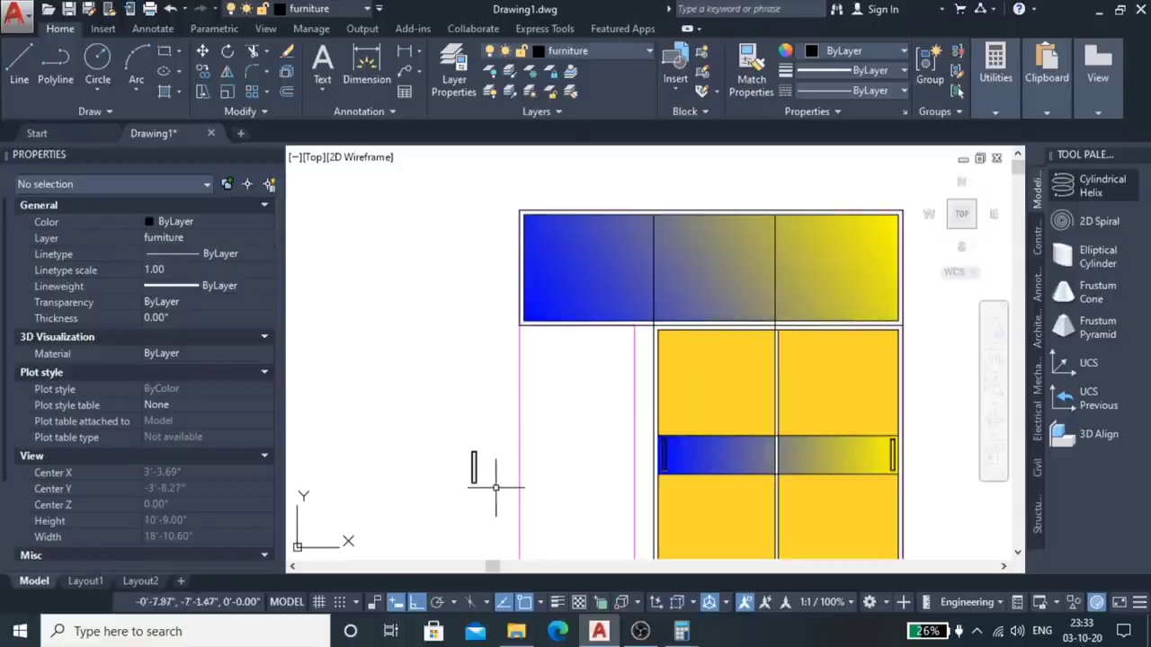
scroll(495, 488, "up", 4)
left_click(512, 310)
left_click(418, 490)
type("ro")
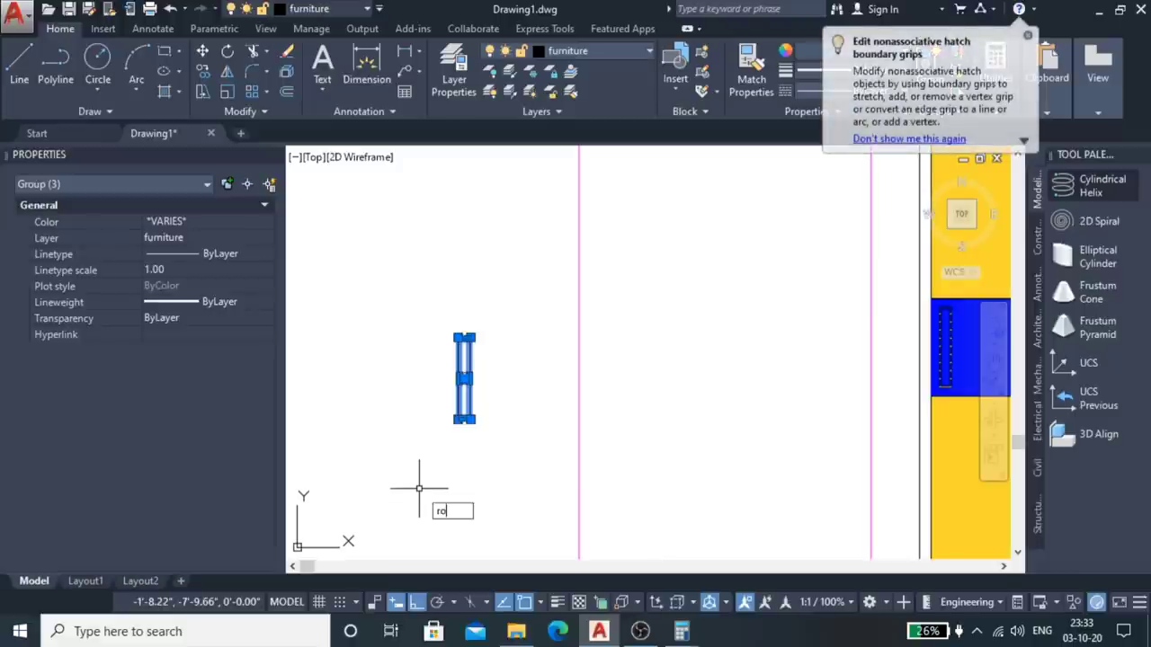
key("Return")
left_click(460, 422)
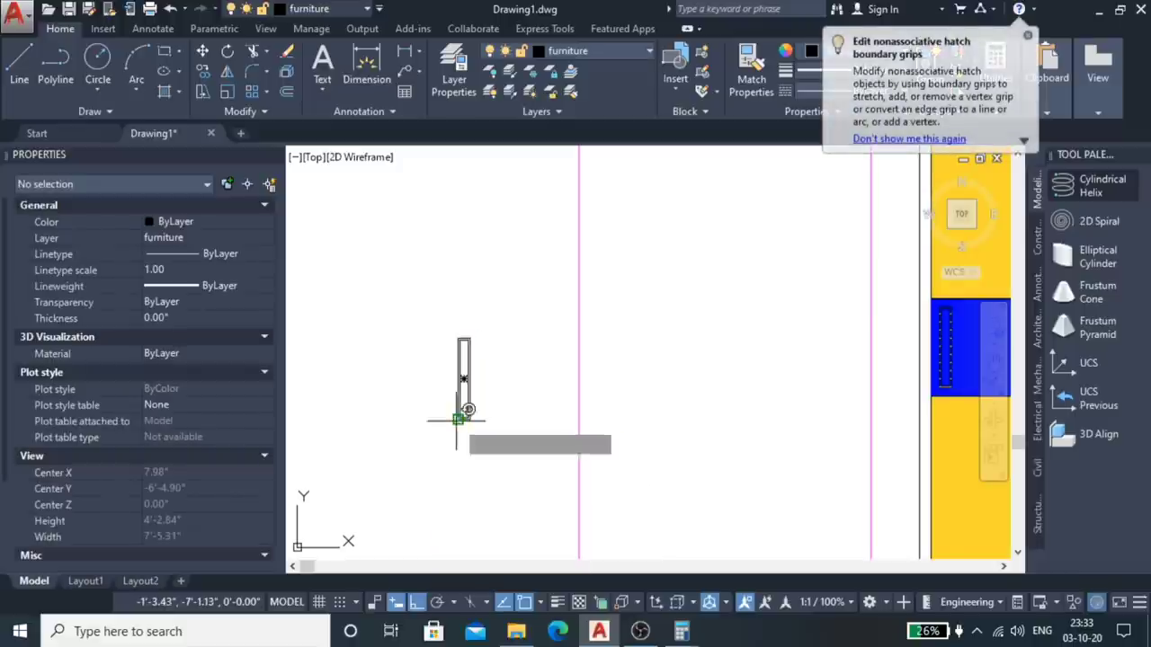
left_click(468, 501)
Step: Select the bottom edge line of the top gradient panel
scroll(430, 469, "down", 4)
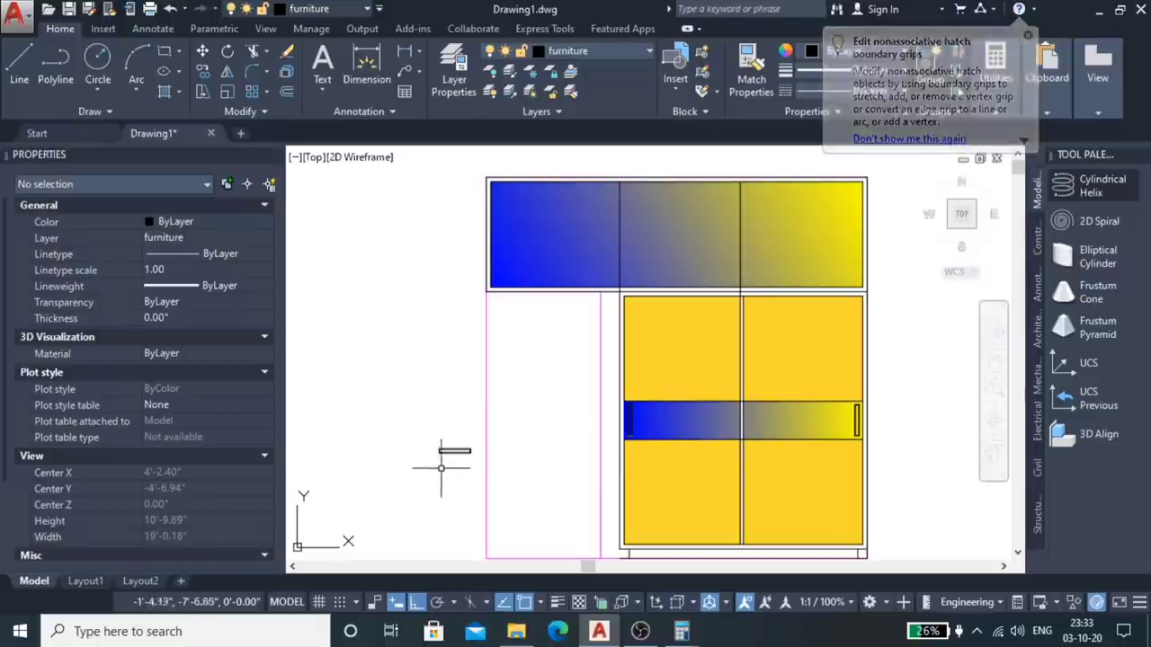
scroll(796, 304, "up", 4)
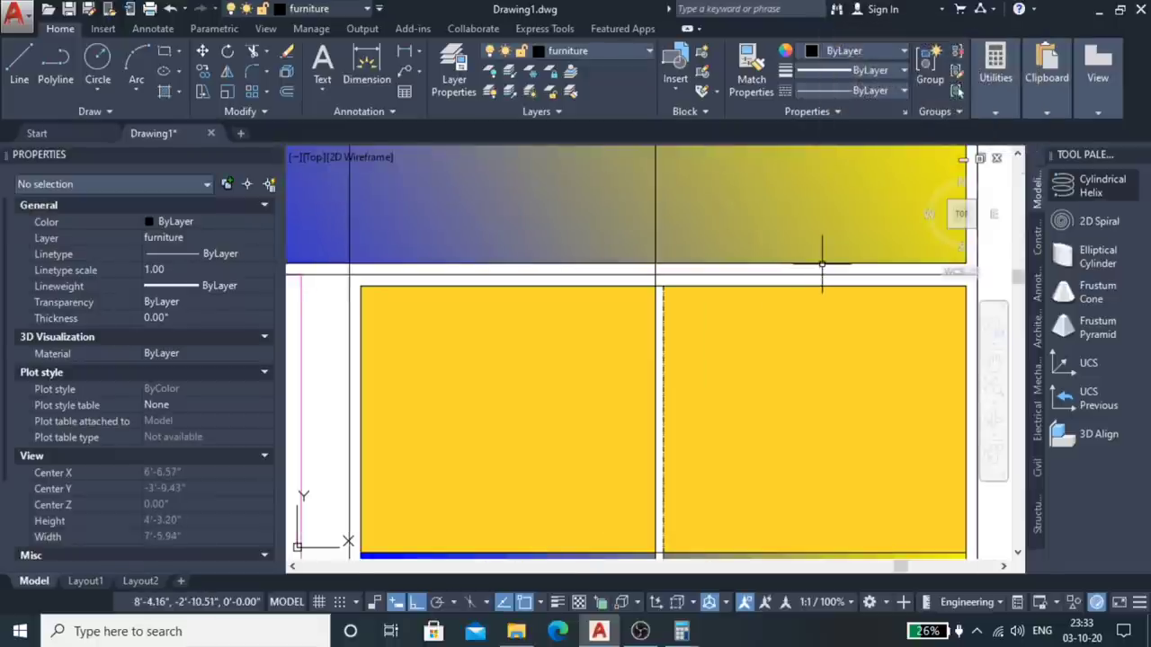
left_click(821, 265)
scroll(747, 317, "down", 4)
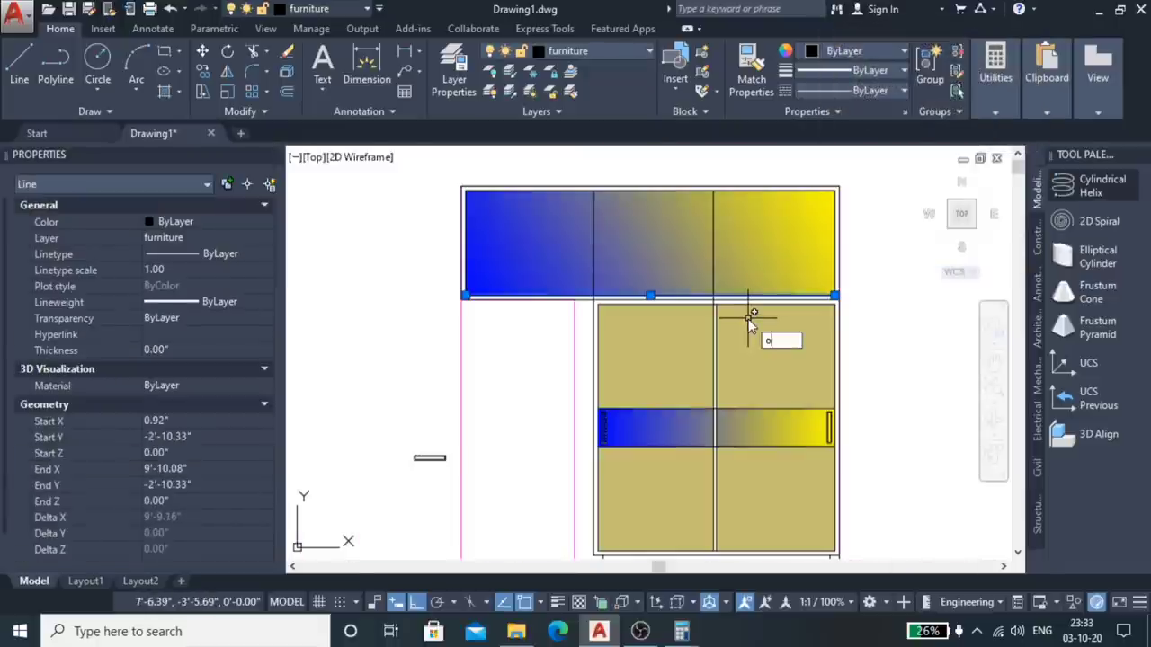
Step: Offset the gradient panel's bottom edge 1.5 upward as a parallel line
key("Return")
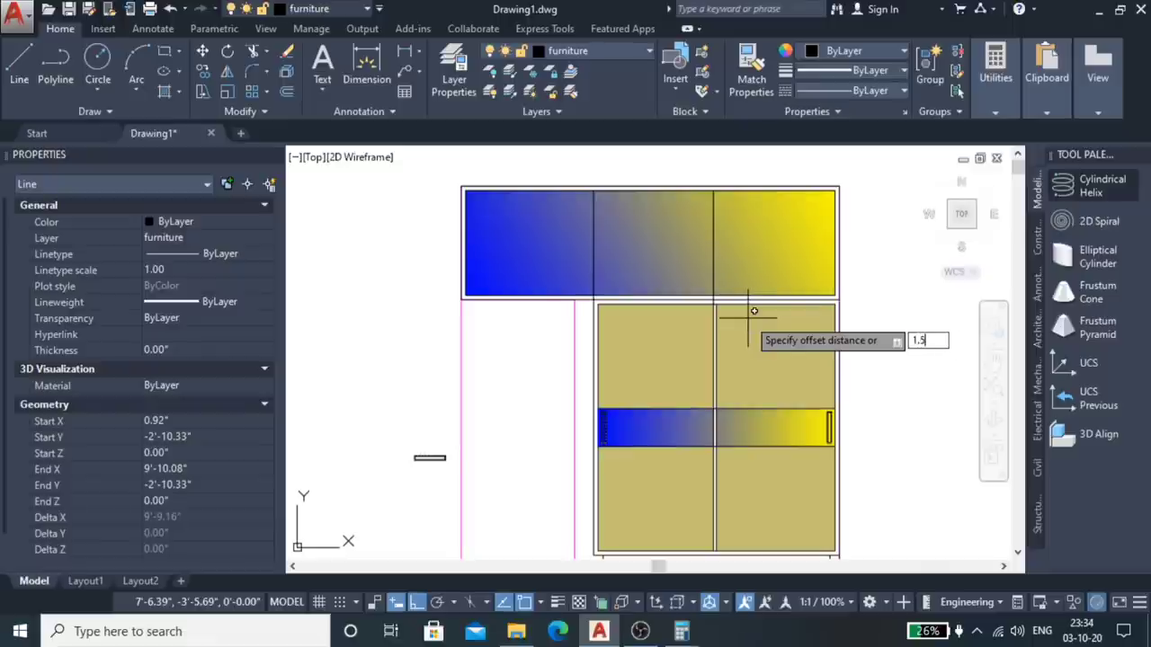
key("Return")
left_click(752, 317)
left_click(750, 264)
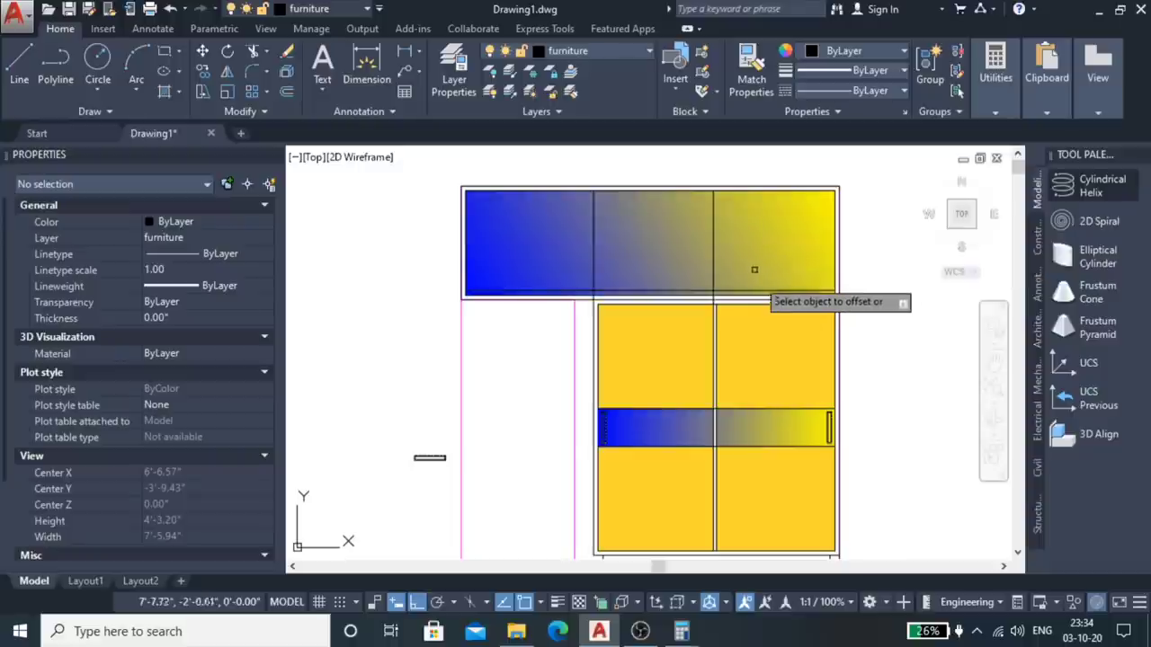
scroll(770, 303, "up", 3)
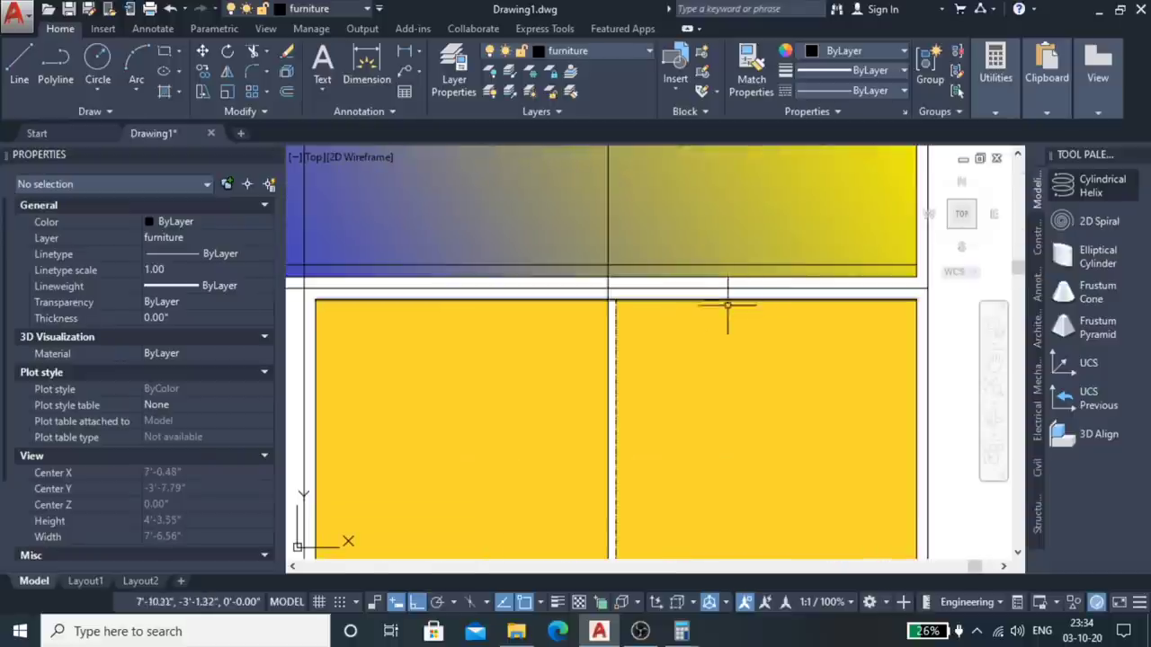
scroll(739, 308, "down", 3)
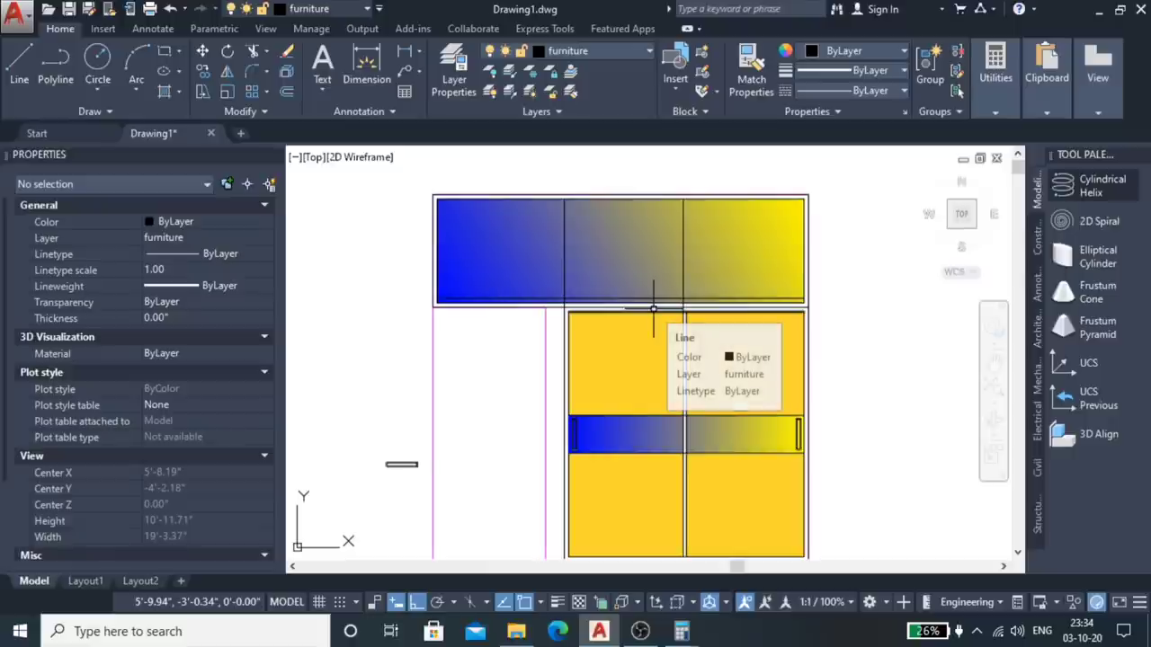
scroll(776, 307, "up", 2)
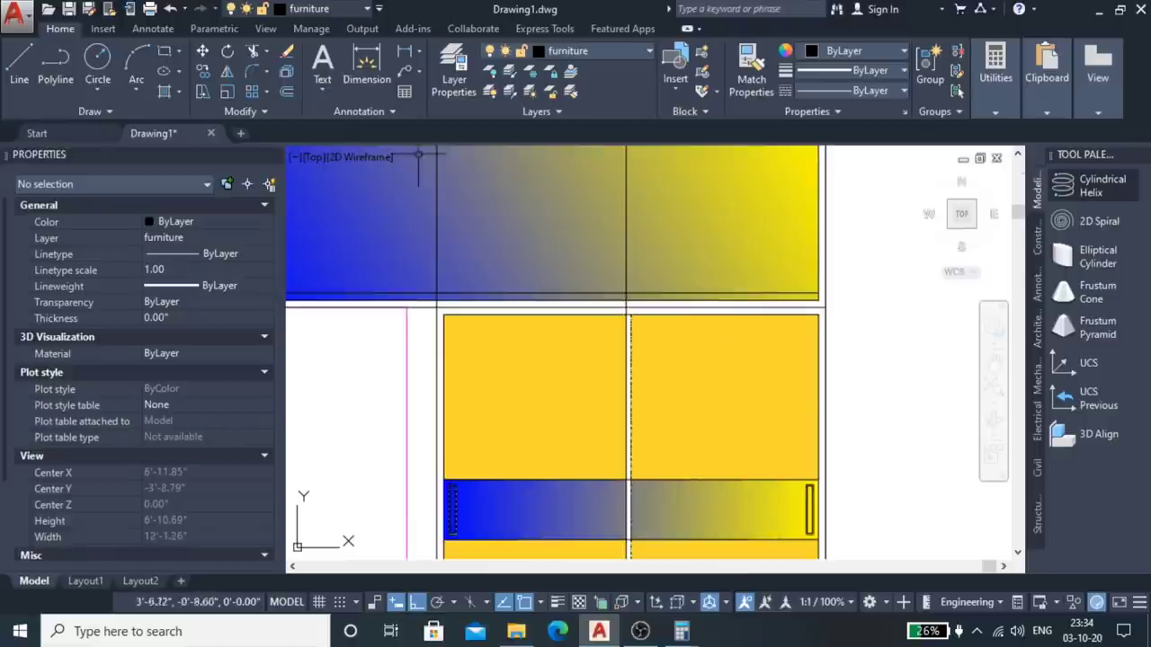
left_click(404, 56)
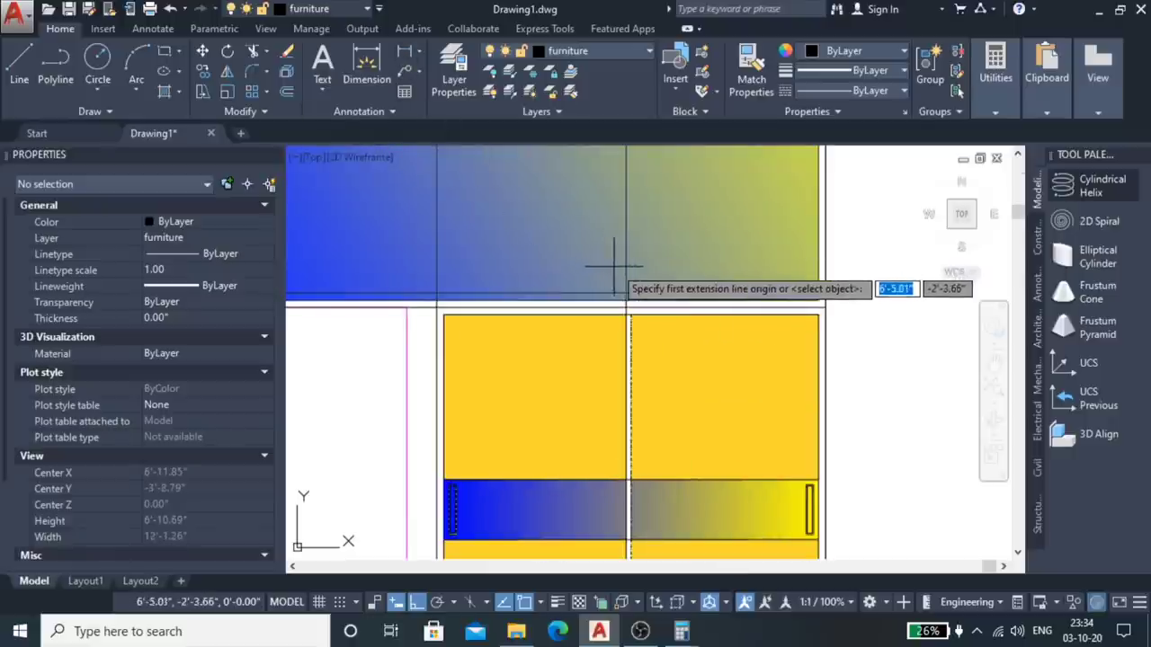
left_click(627, 271)
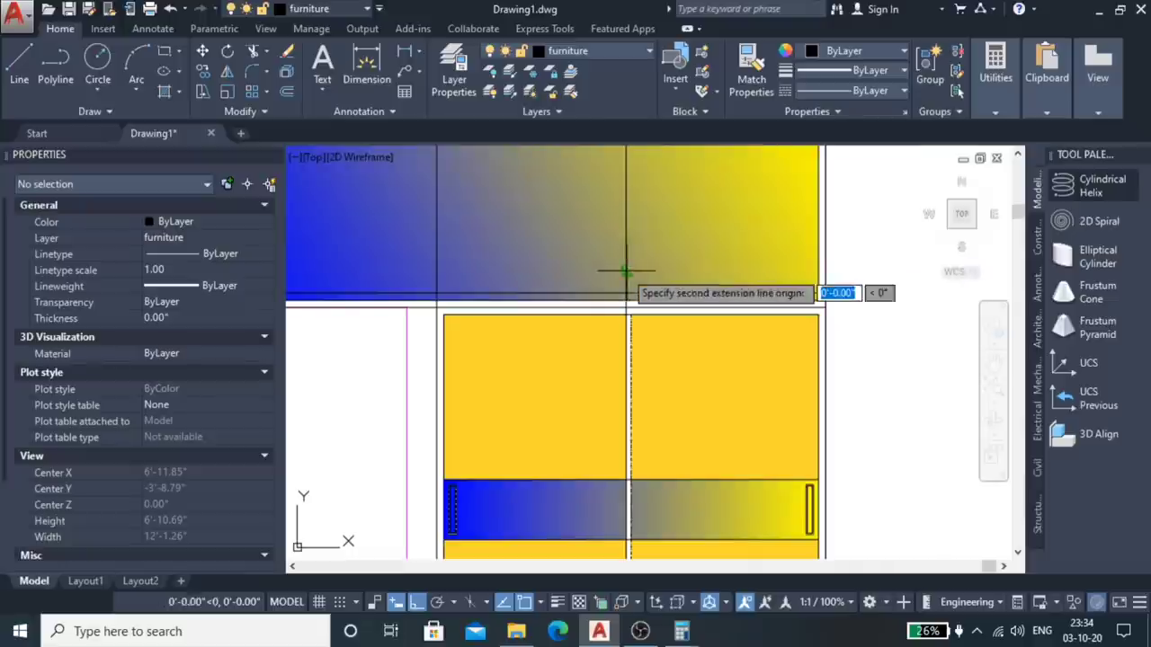
left_click(818, 270)
scroll(779, 297, "up", 4)
scroll(701, 274, "down", 2)
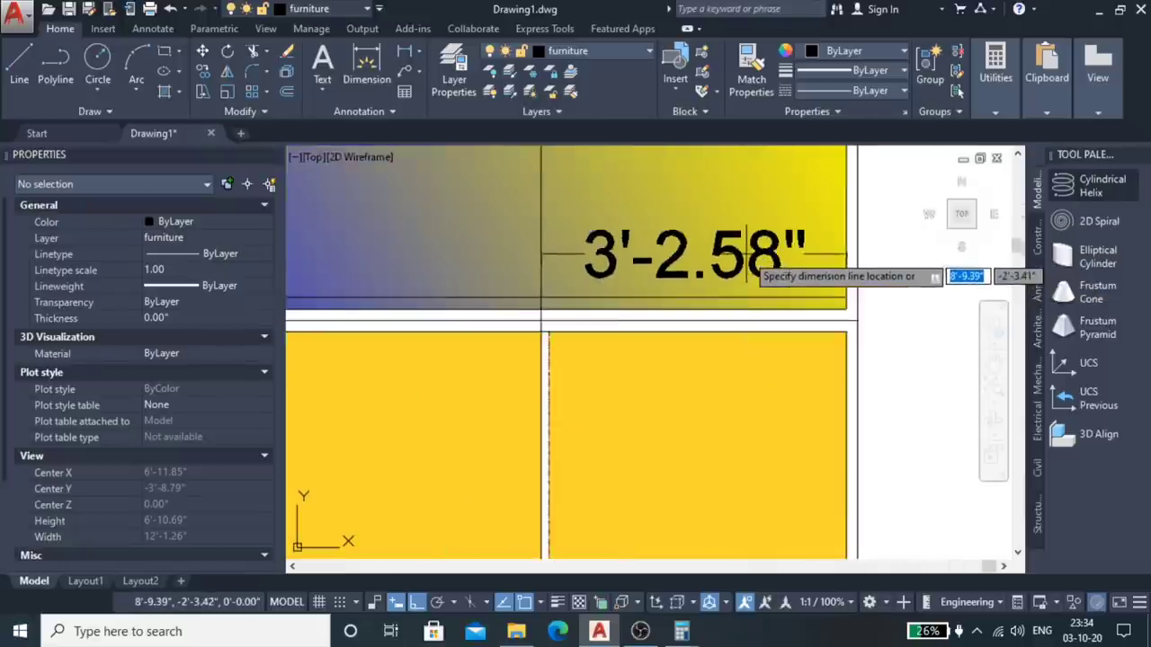
scroll(747, 276, "down", 2)
scroll(747, 276, "down", 1)
key("Escape")
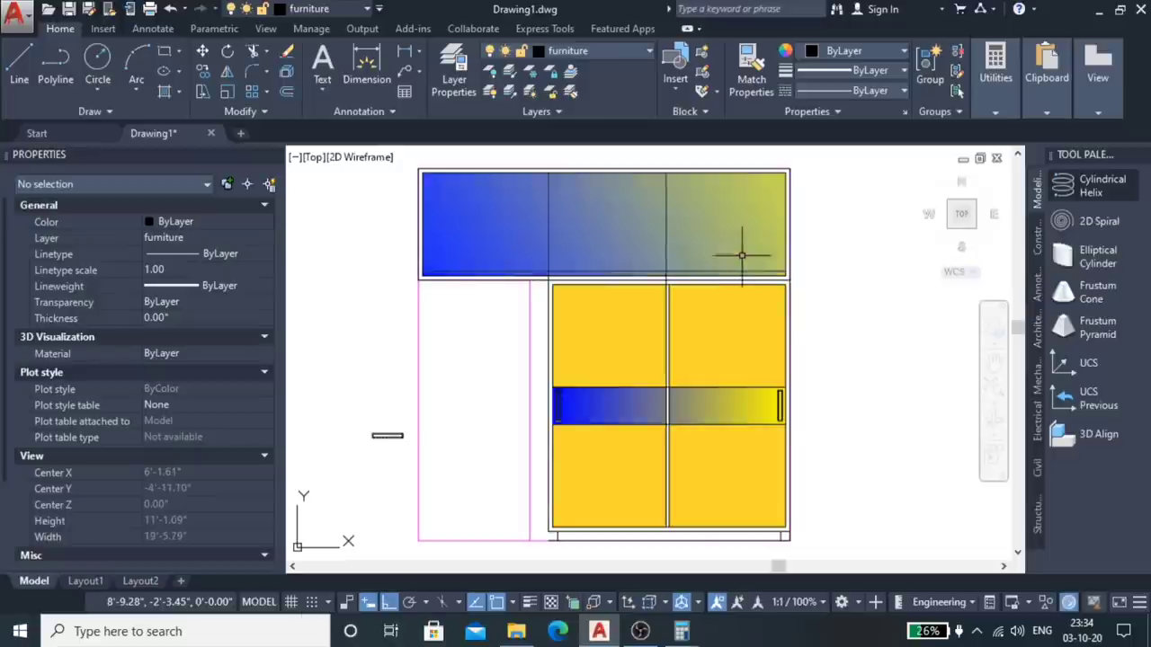
scroll(731, 257, "up", 3)
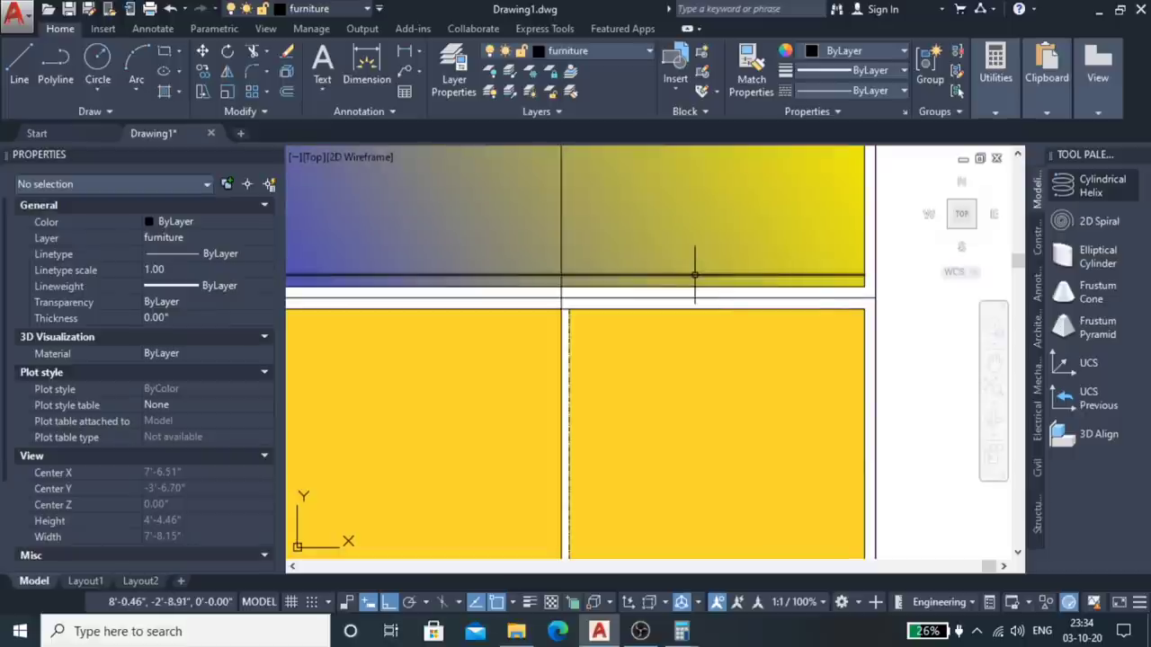
Step: Trim the 1.5 offset line so it spans only the panel's right-hand cell
scroll(694, 276, "down", 1)
scroll(694, 276, "down", 1)
scroll(724, 263, "up", 2)
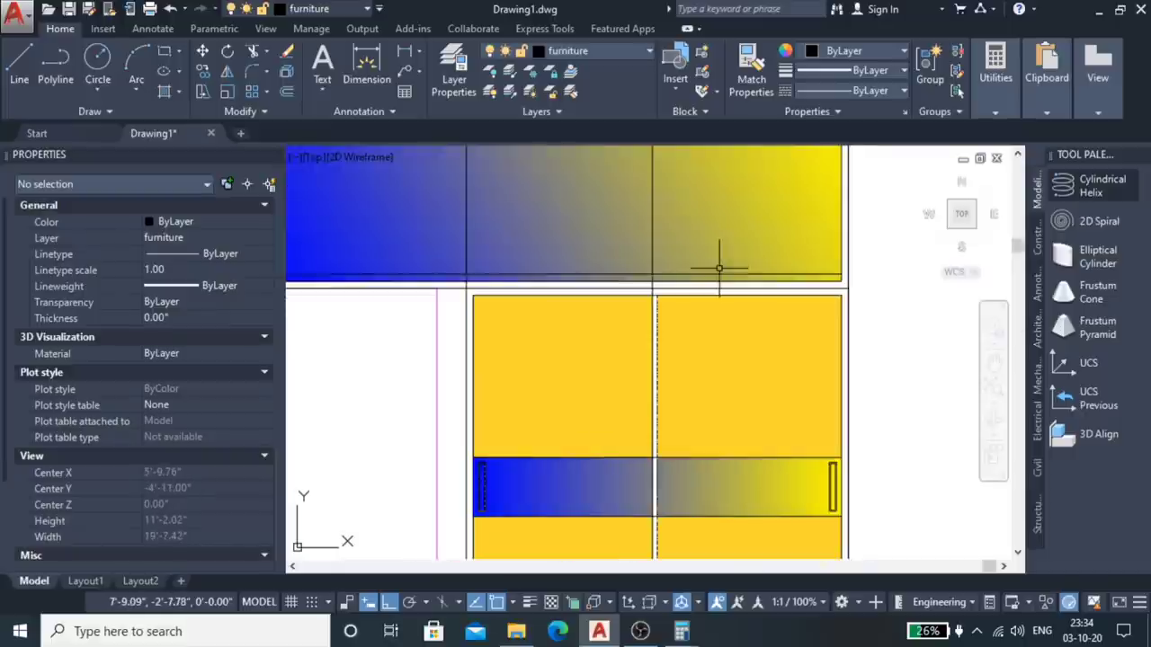
scroll(719, 268, "up", 2)
left_click(712, 278)
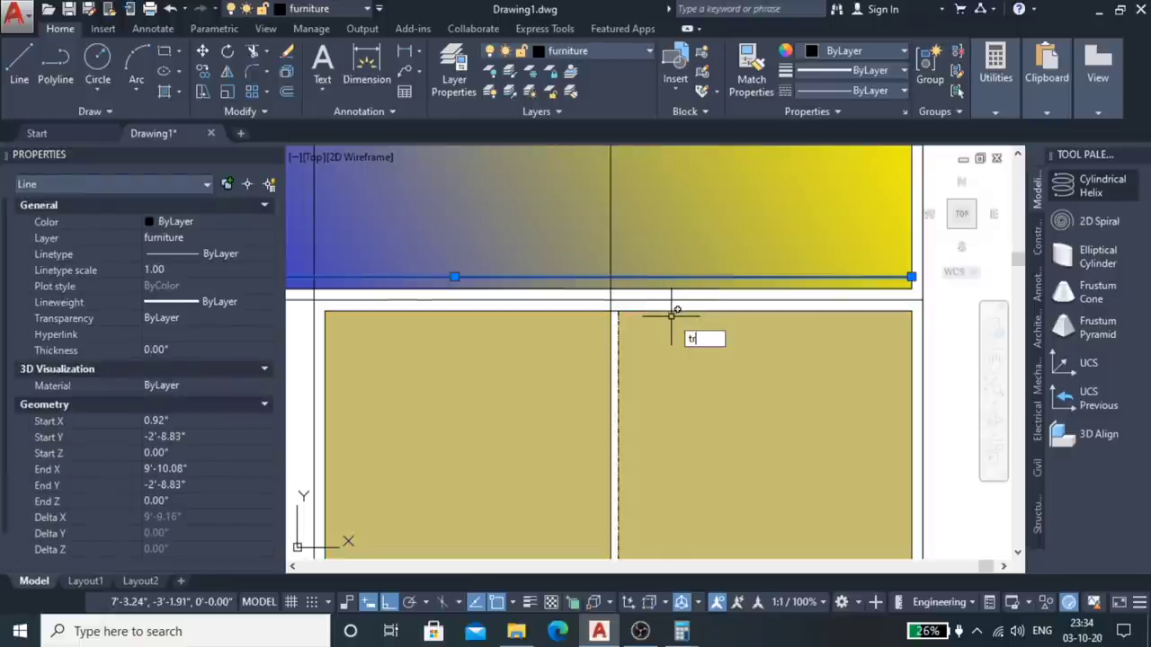
key("Return")
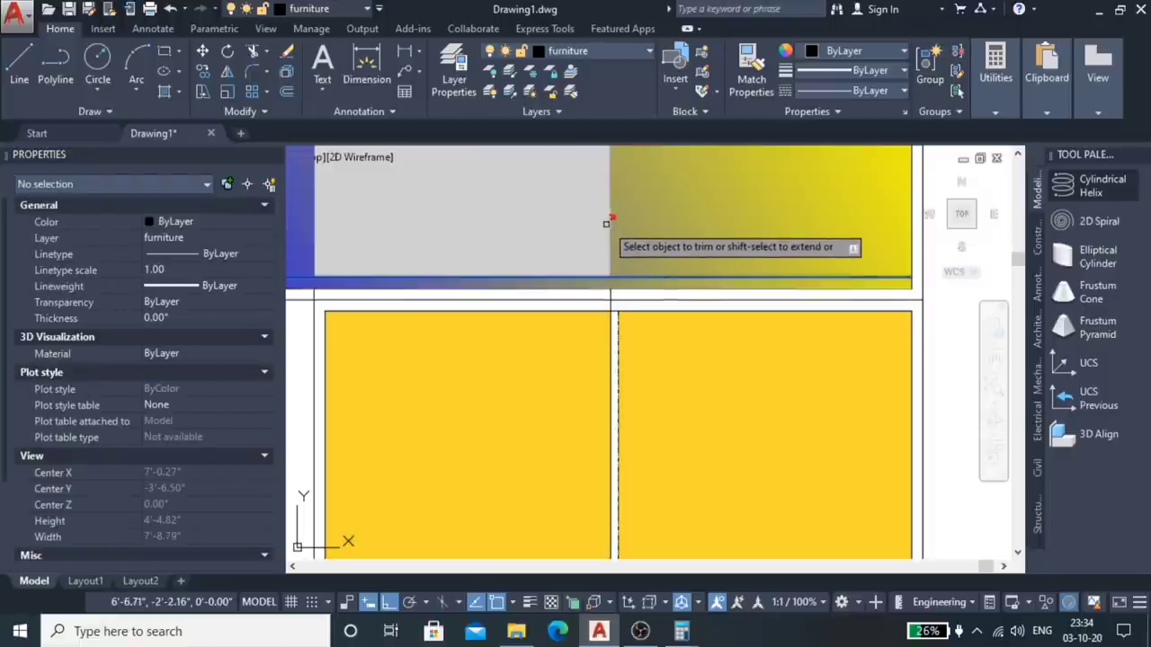
key("Escape")
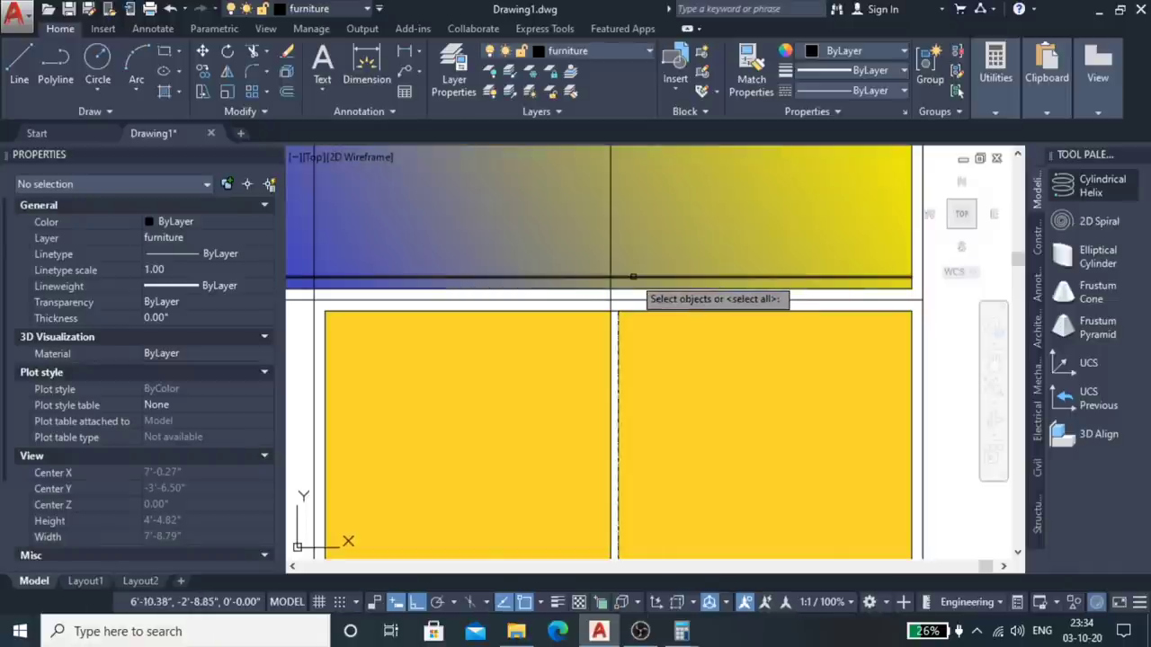
key("Return")
Step: Window-select the horizontal handle rectangle group
scroll(665, 275, "down", 3)
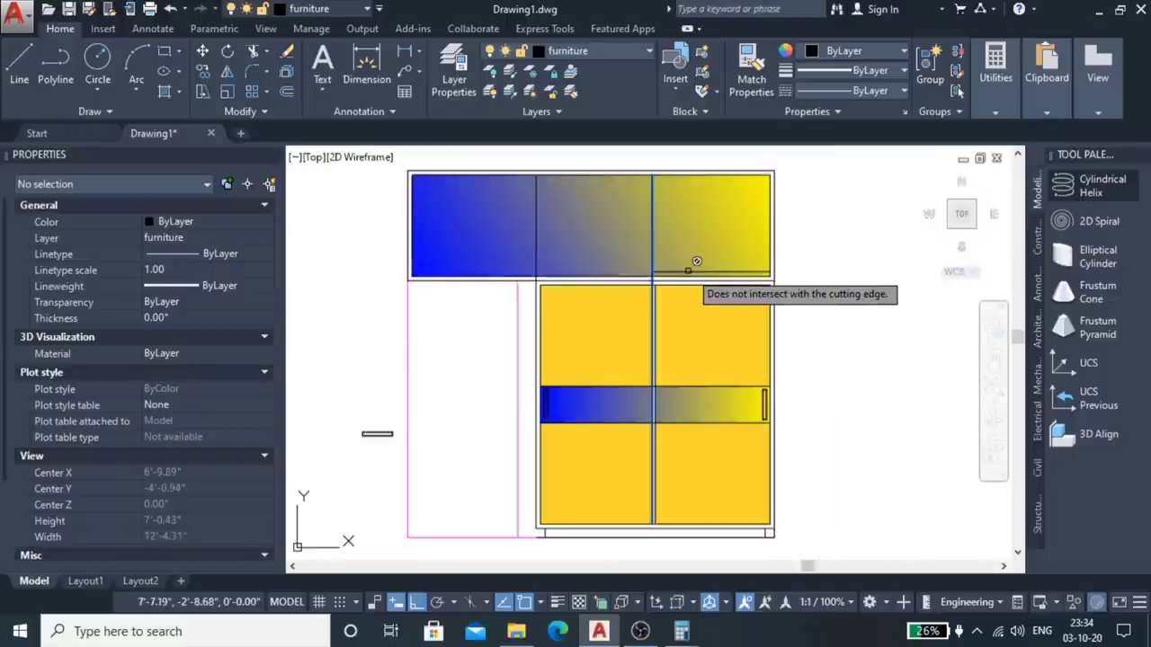
scroll(737, 266, "up", 5)
scroll(585, 257, "down", 3)
scroll(698, 267, "down", 2)
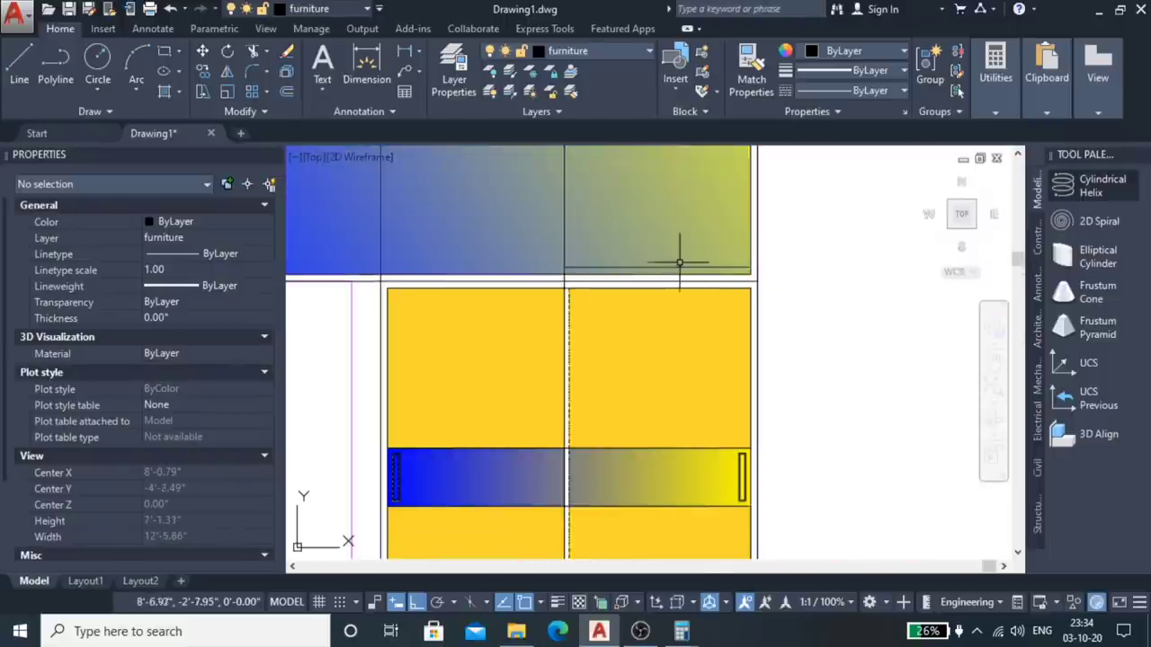
scroll(677, 259, "up", 2)
scroll(801, 275, "down", 2)
scroll(832, 297, "down", 1)
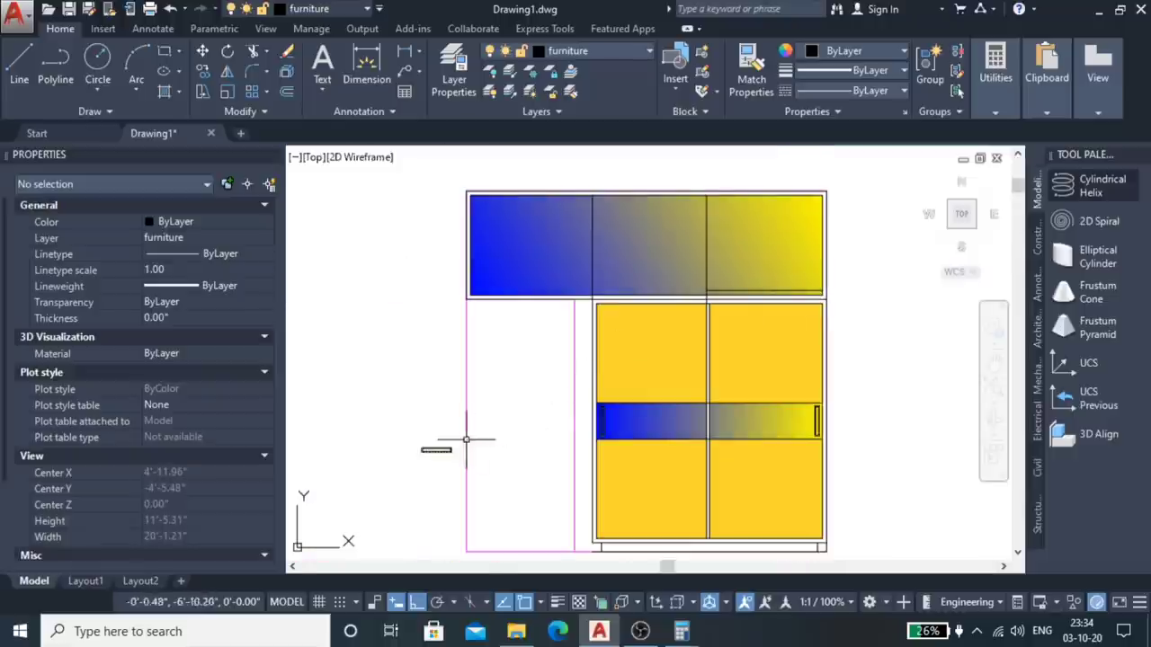
scroll(465, 440, "up", 2)
left_click_drag(537, 379, 363, 466)
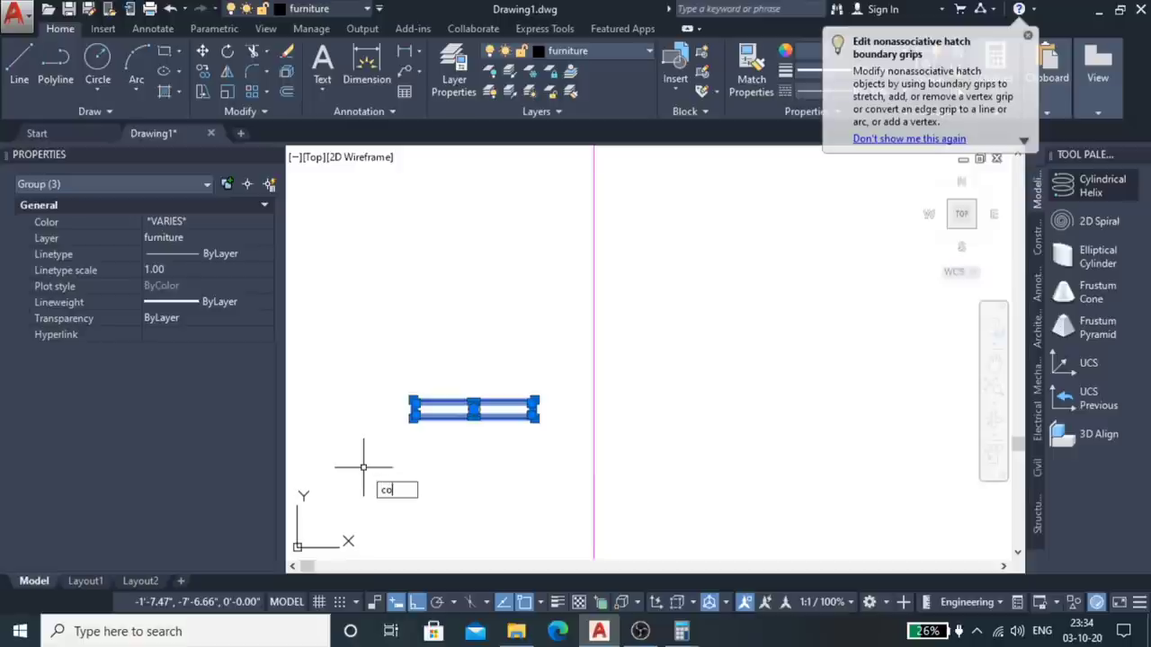
Step: Copy the handle group from its midpoint into the gradient panel's right compartment
key("Return")
left_click(473, 410)
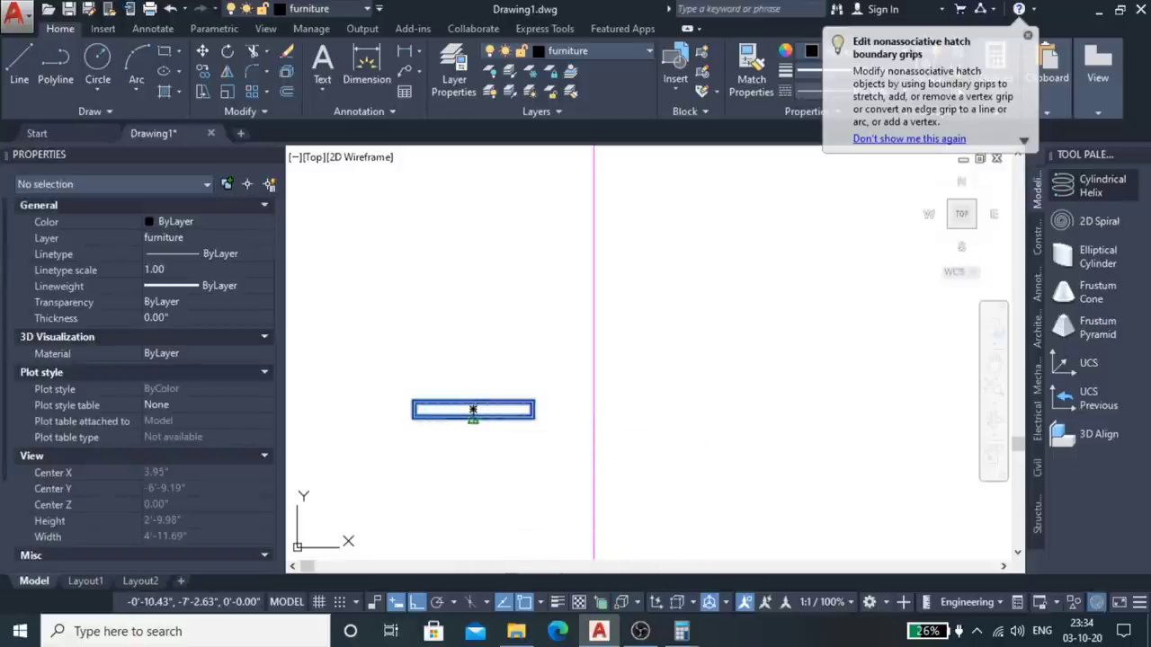
scroll(440, 421, "down", 3)
scroll(575, 373, "up", 4)
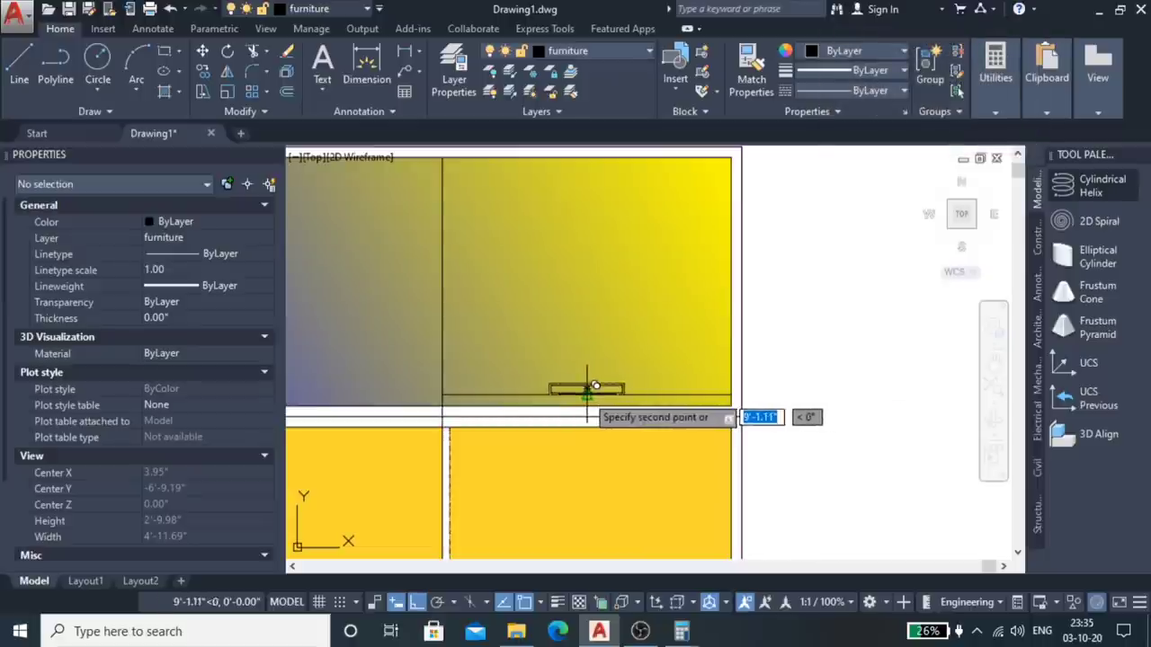
scroll(595, 386, "down", 2)
scroll(539, 369, "up", 2)
scroll(531, 372, "up", 2)
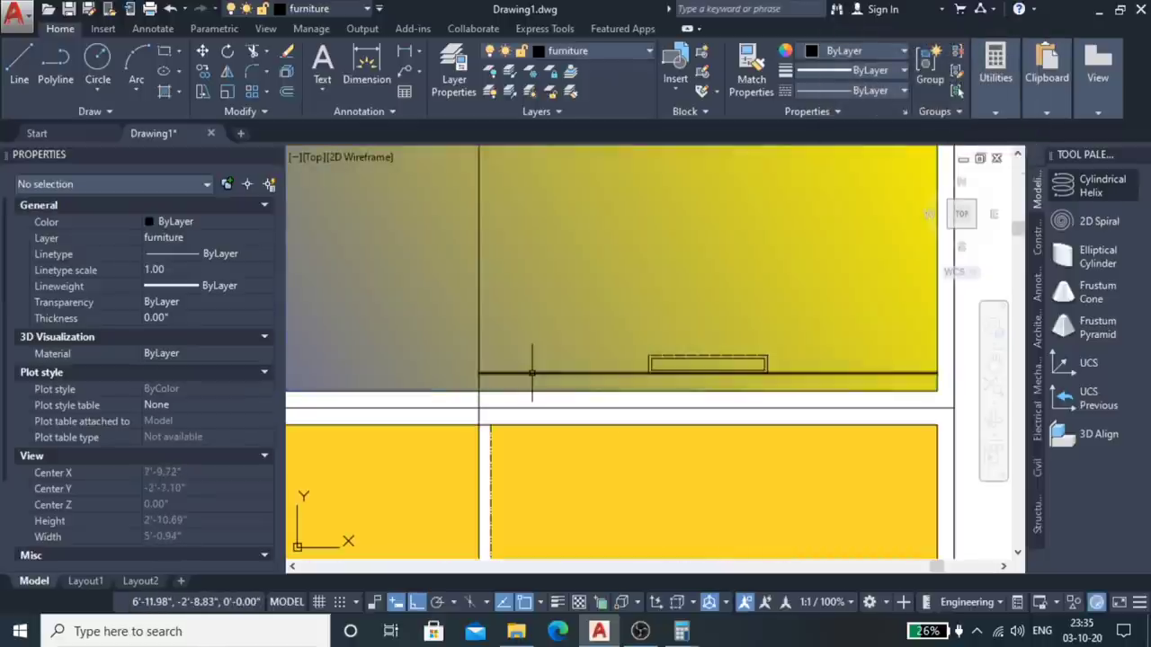
Step: Move the offset line left so its right end sits at the compartment divider
left_click(531, 372)
key("Return")
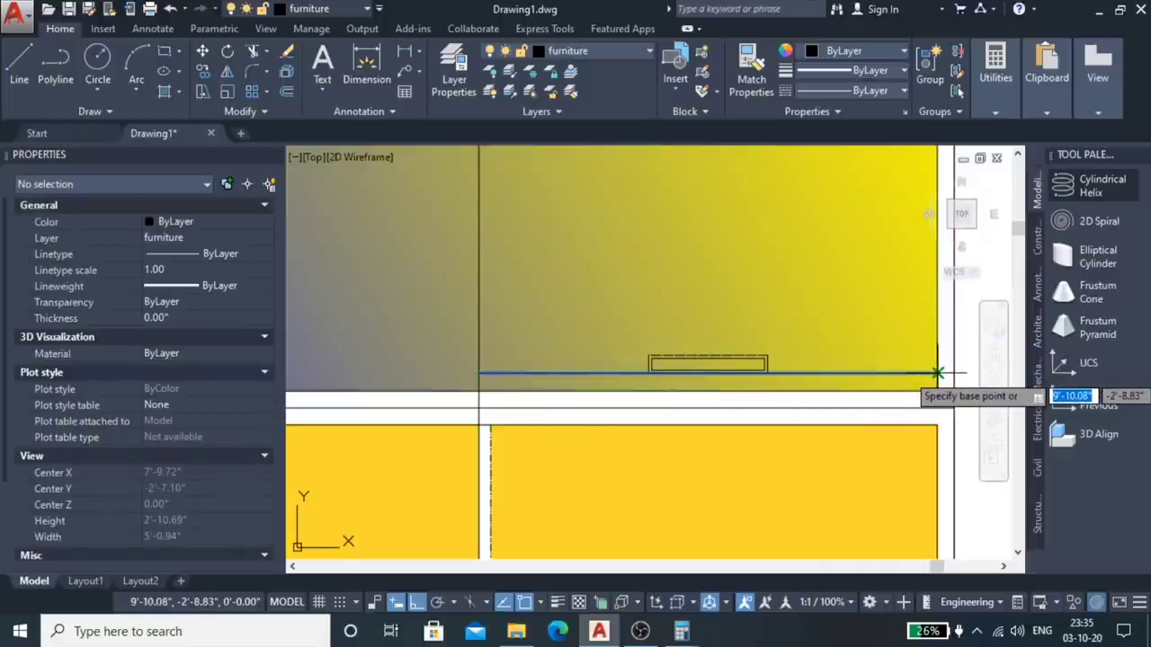
left_click(937, 372)
left_click(478, 372)
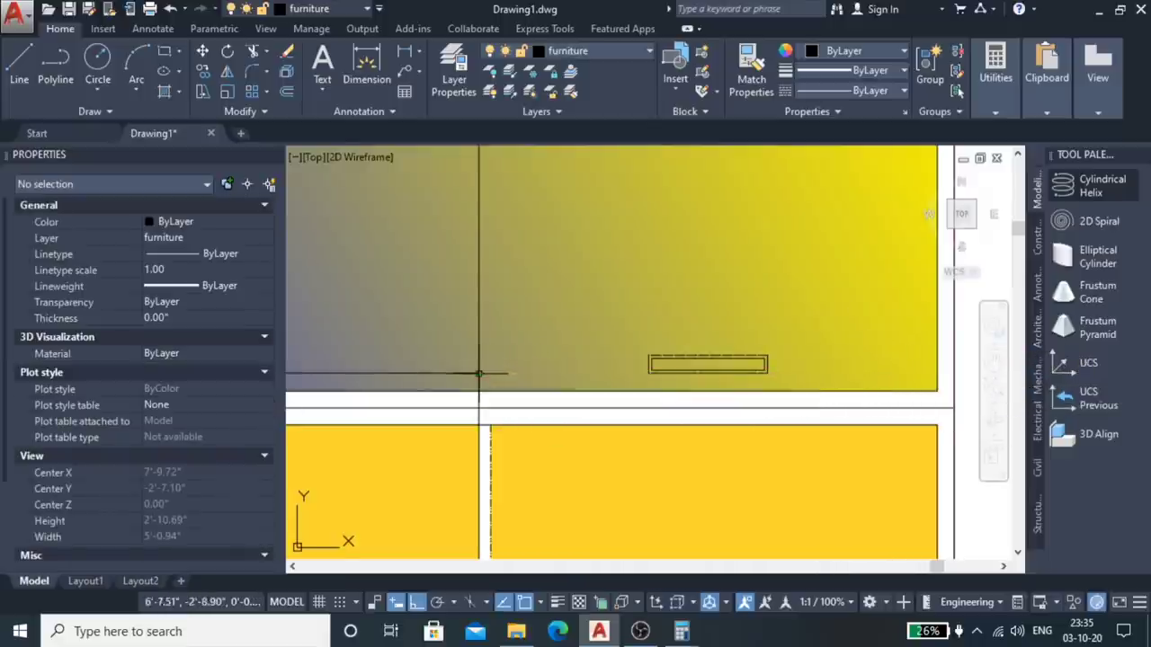
scroll(709, 372, "down", 5)
scroll(623, 376, "up", 8)
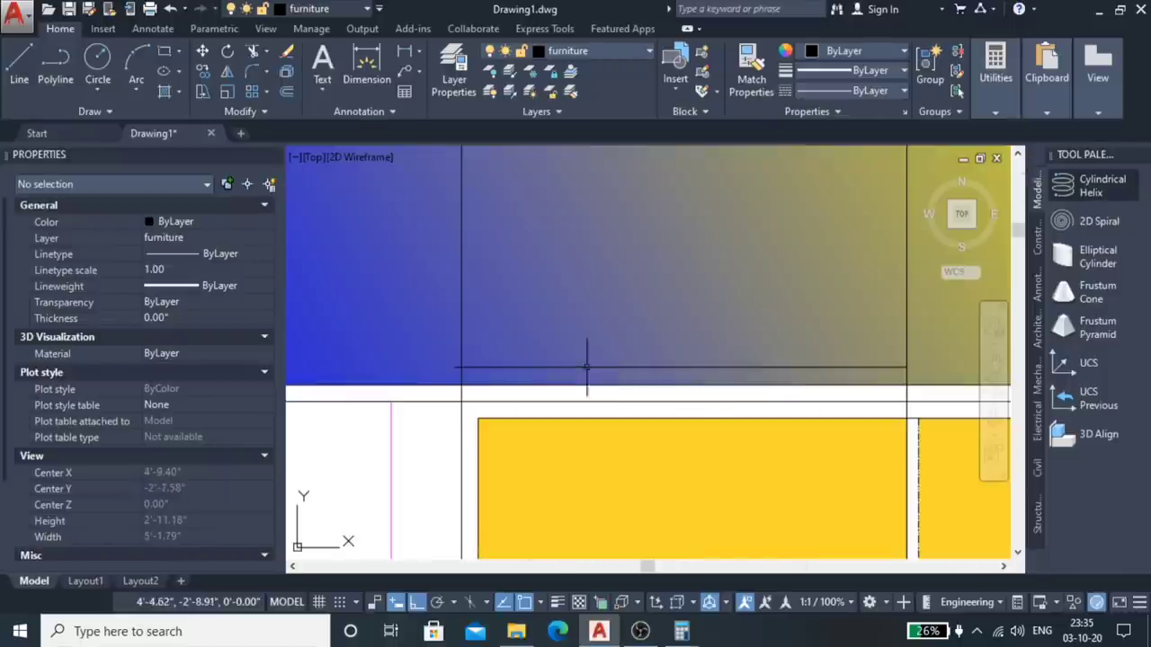
scroll(460, 384, "up", 4)
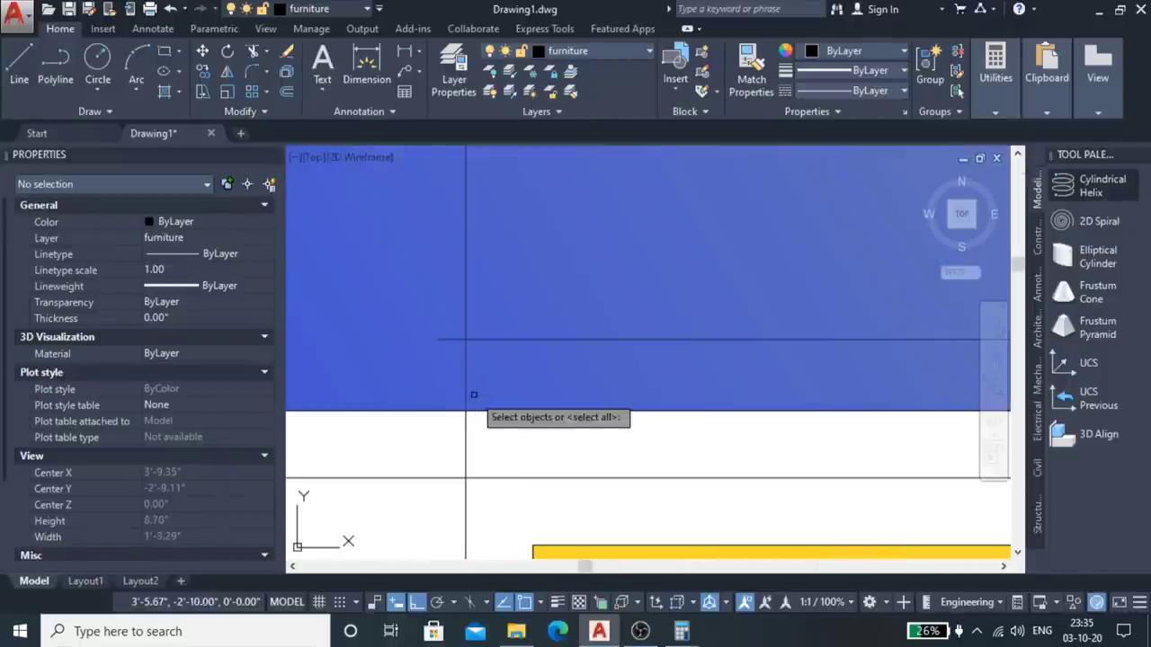
scroll(454, 351, "down", 6)
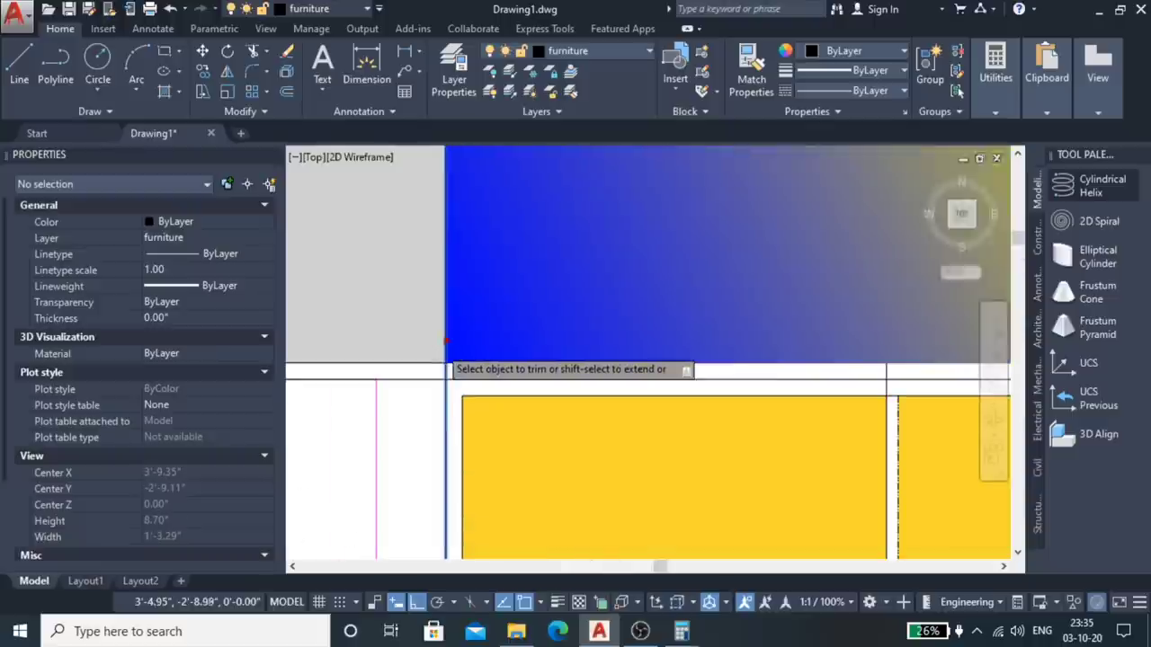
scroll(679, 322, "down", 8)
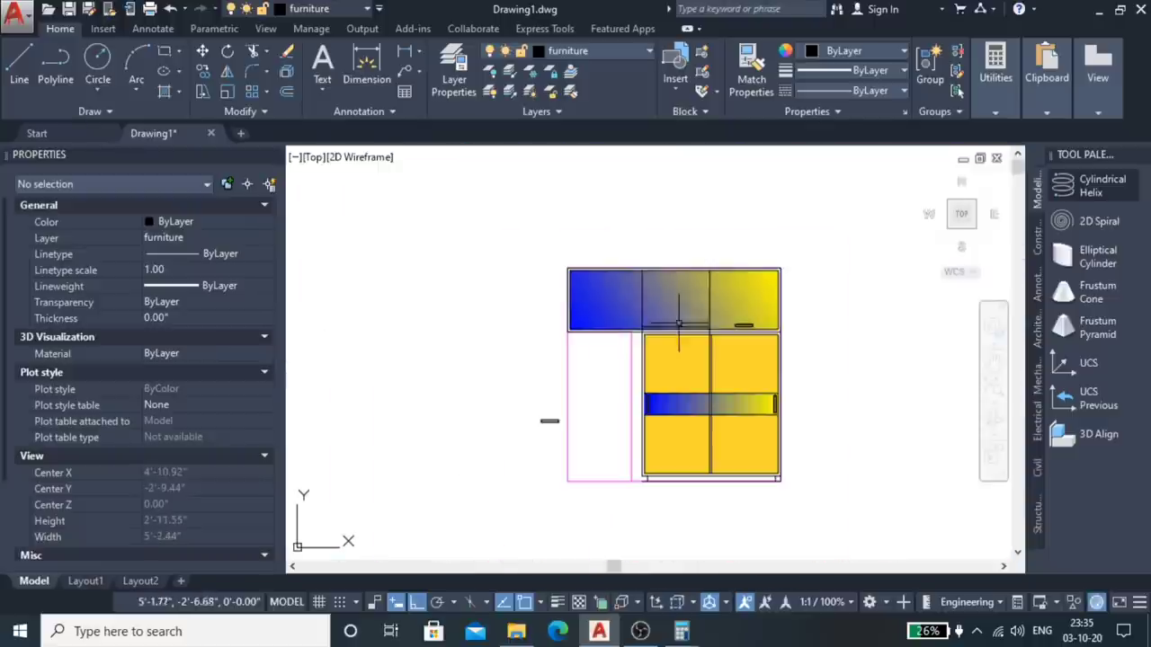
scroll(561, 402, "up", 5)
Step: Copy the handle group into the middle cell of the top gradient panel
left_click(588, 379)
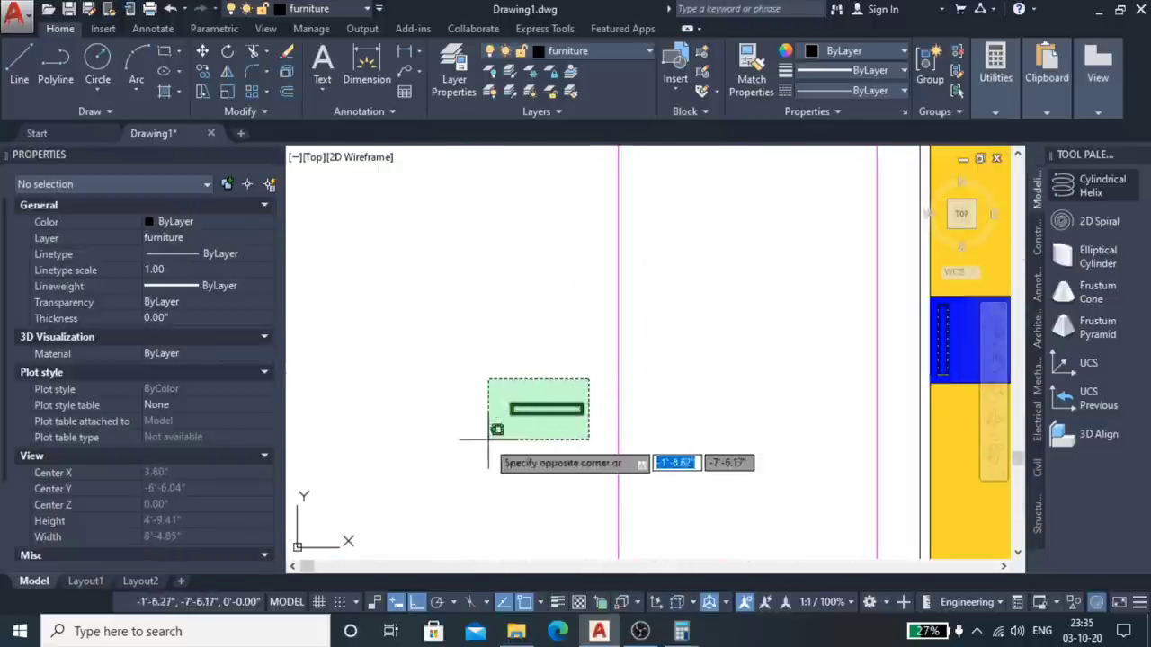
left_click(484, 441)
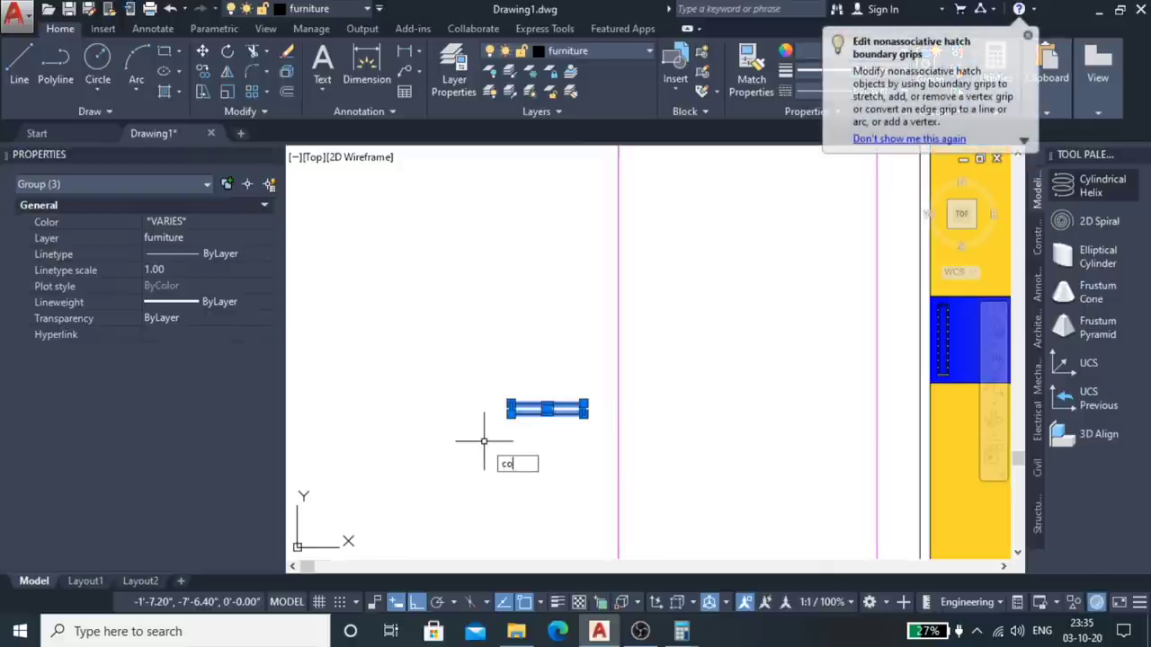
key("Return")
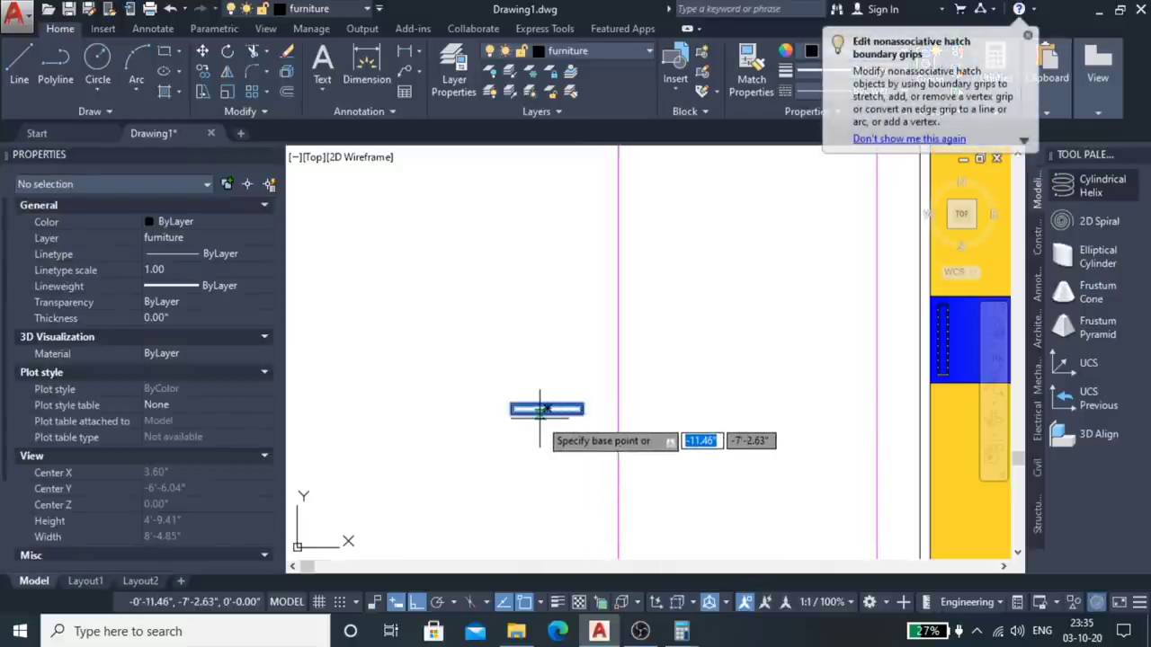
scroll(547, 410, "up", 3)
scroll(409, 437, "down", 1)
scroll(449, 422, "up", 2)
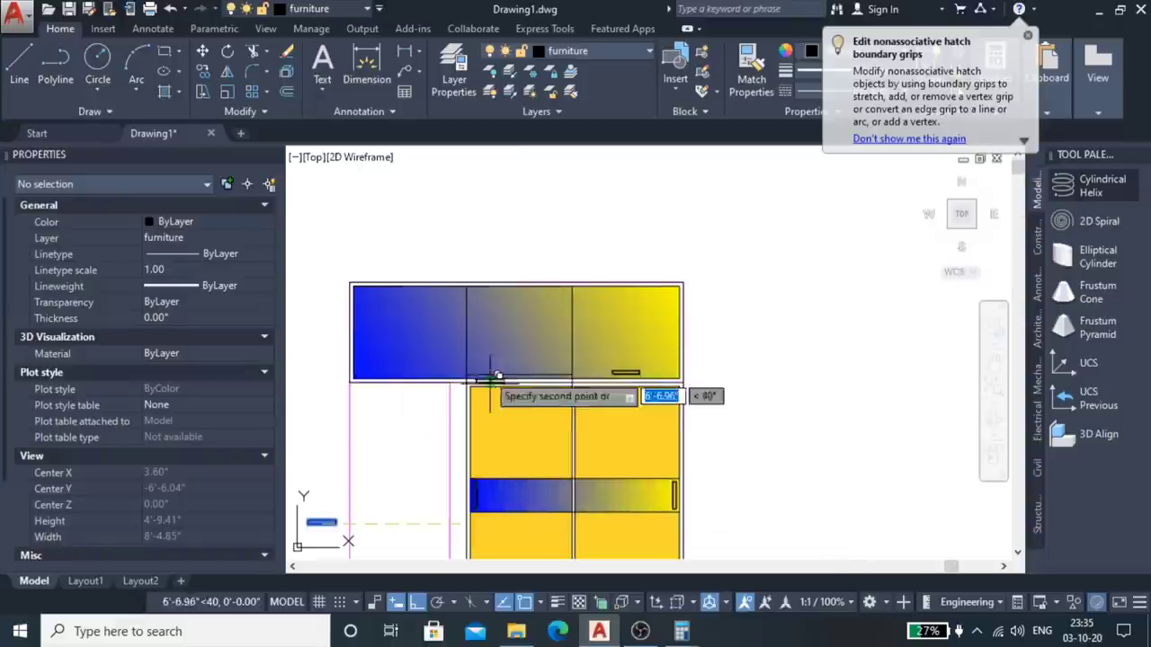
scroll(512, 395, "up", 3)
left_click(532, 389)
scroll(538, 392, "down", 2)
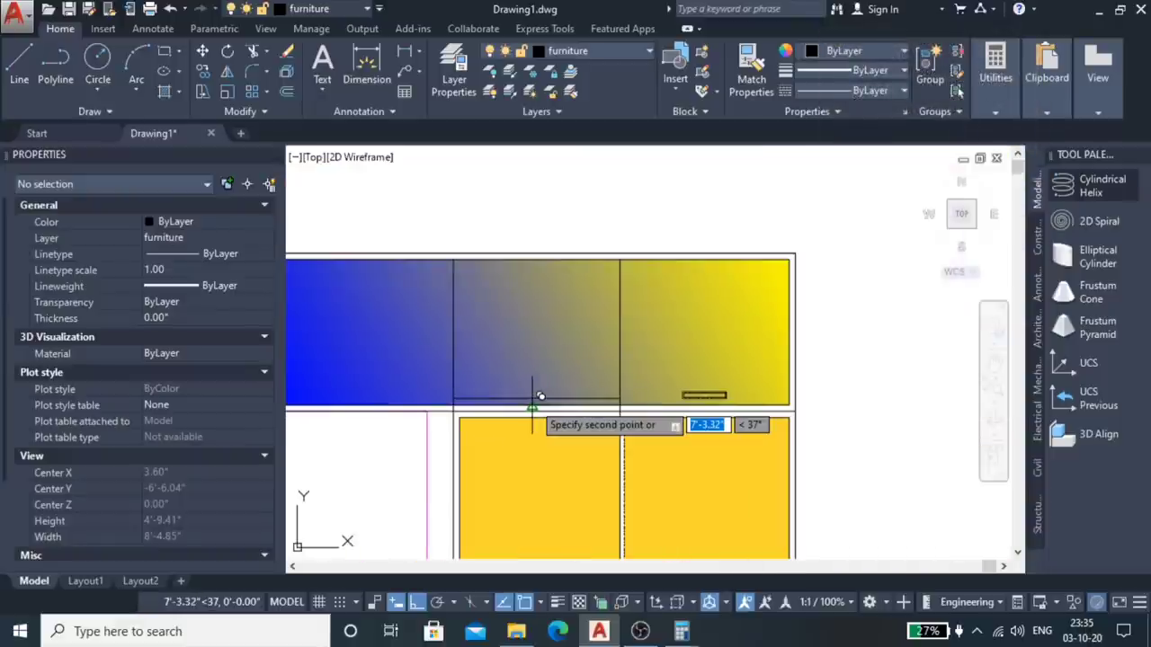
scroll(539, 395, "up", 3)
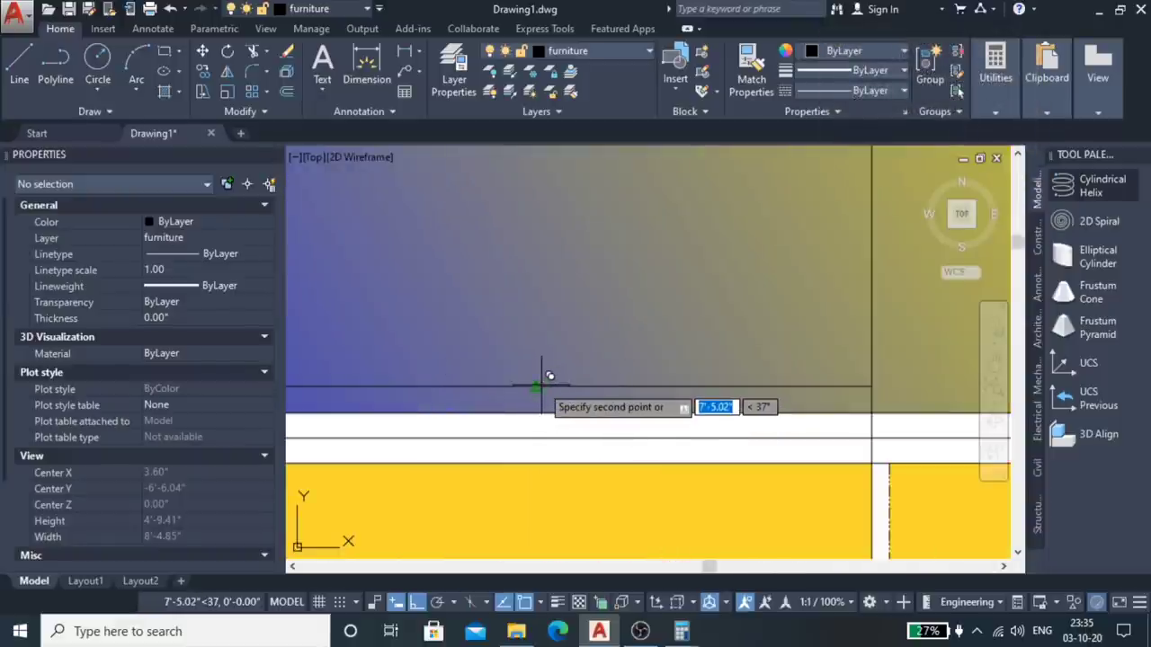
scroll(536, 390, "down", 2)
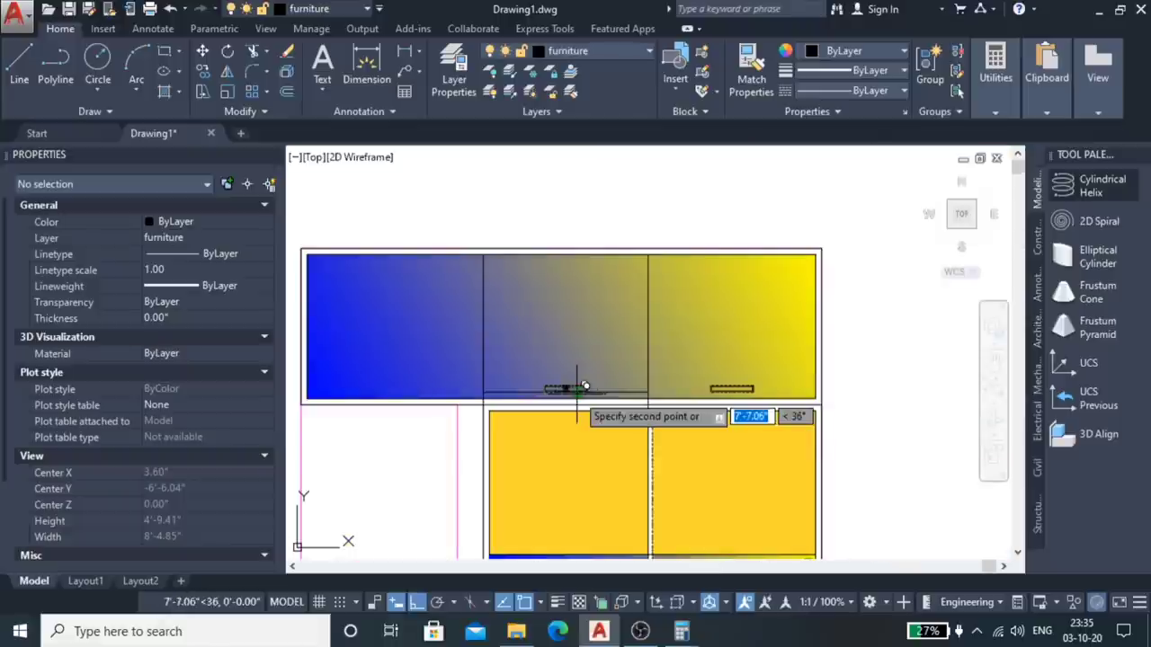
key("Escape")
left_click(530, 392)
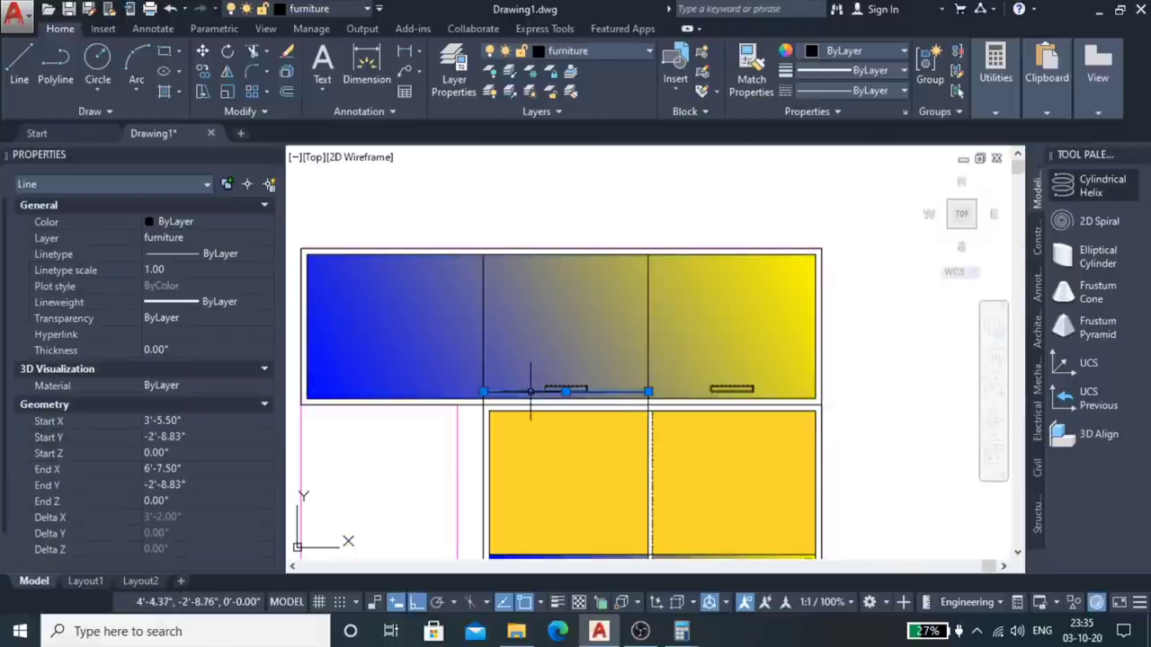
Step: Stretch the bottom door line's left endpoint out to the cabinet's left edge
left_click(483, 392)
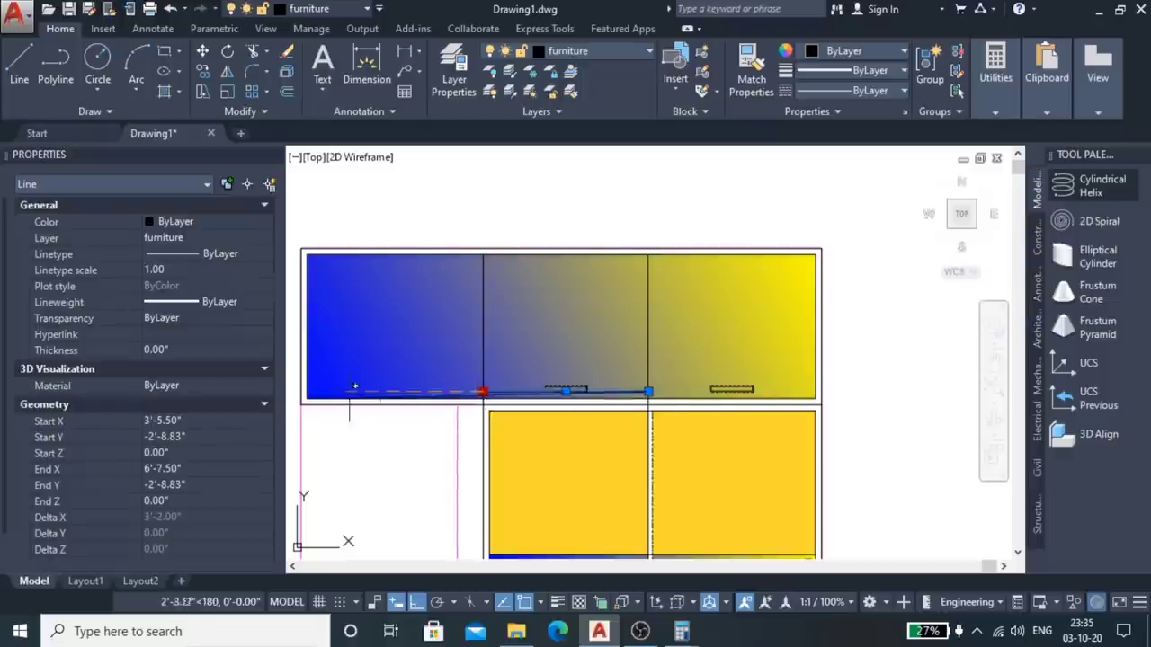
scroll(324, 386, "up", 3)
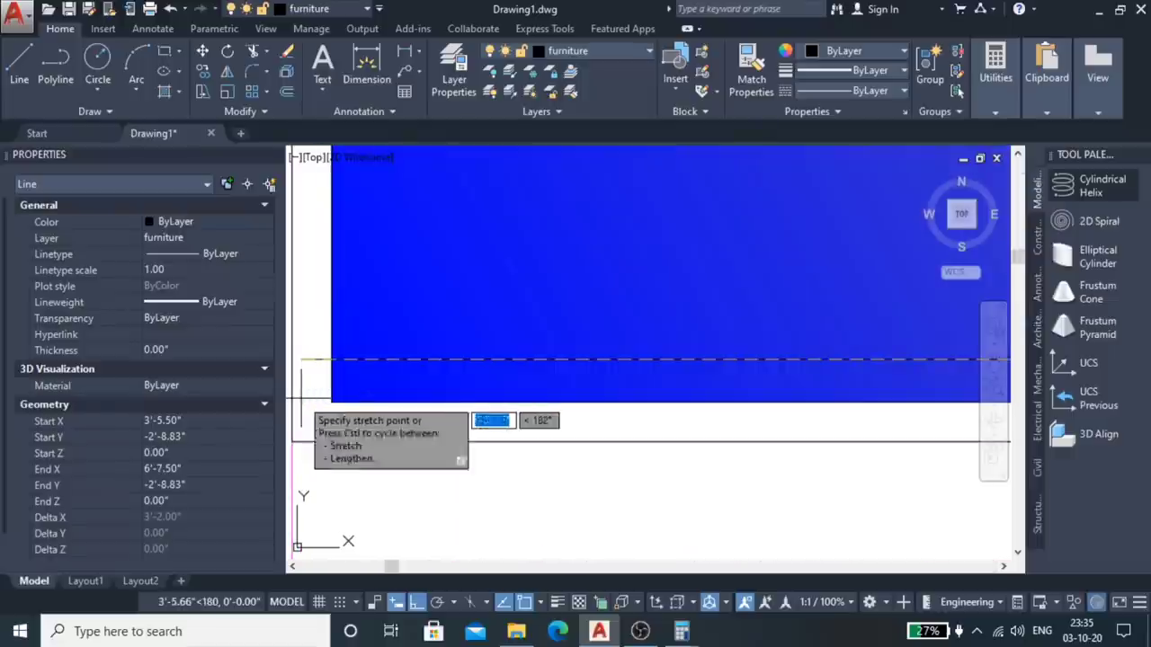
left_click(325, 361)
scroll(316, 364, "down", 3)
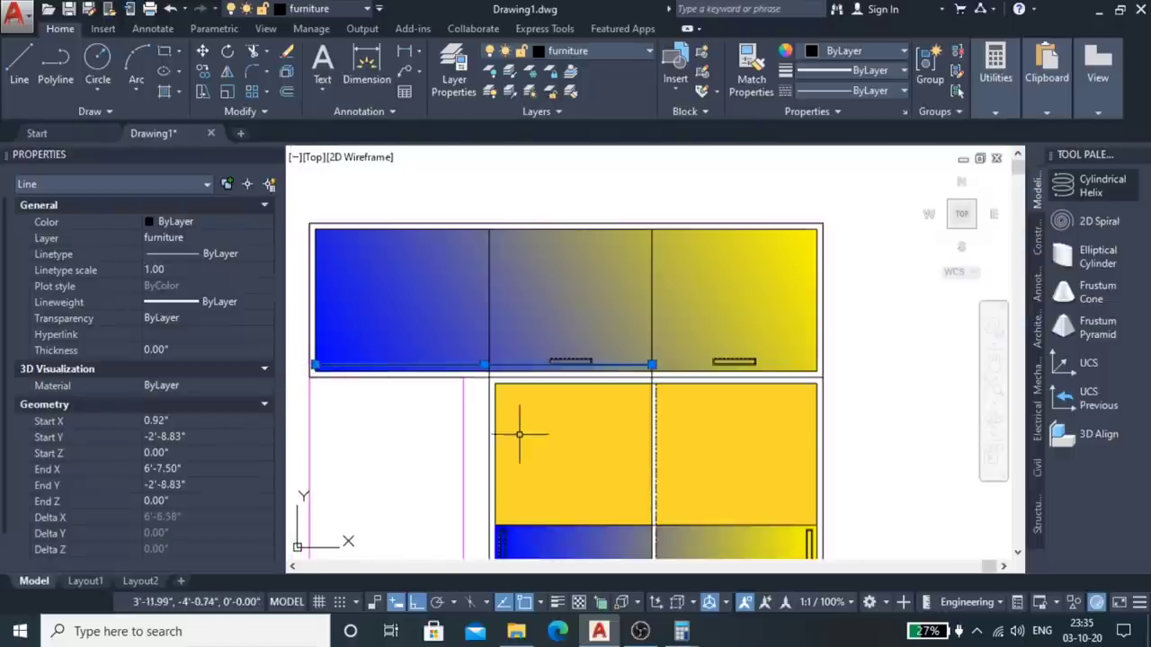
key("Escape")
Step: Trim the door lines using all objects as cutting edges
type("r")
key("Return")
scroll(467, 378, "up", 5)
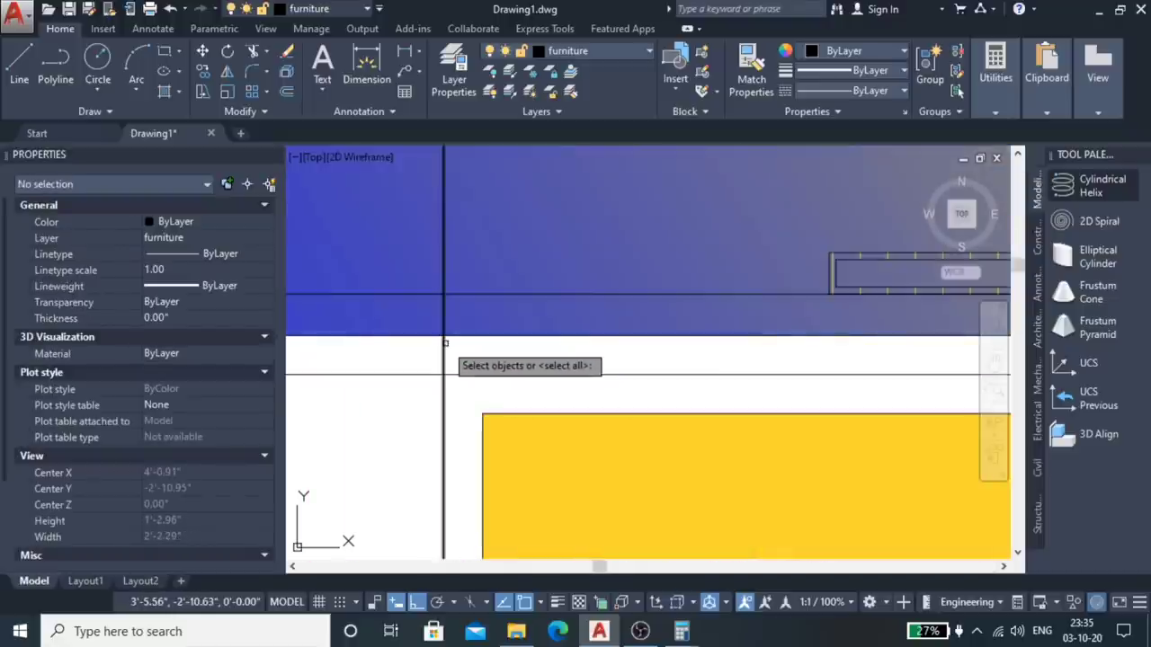
key("Return")
scroll(617, 337, "down", 2)
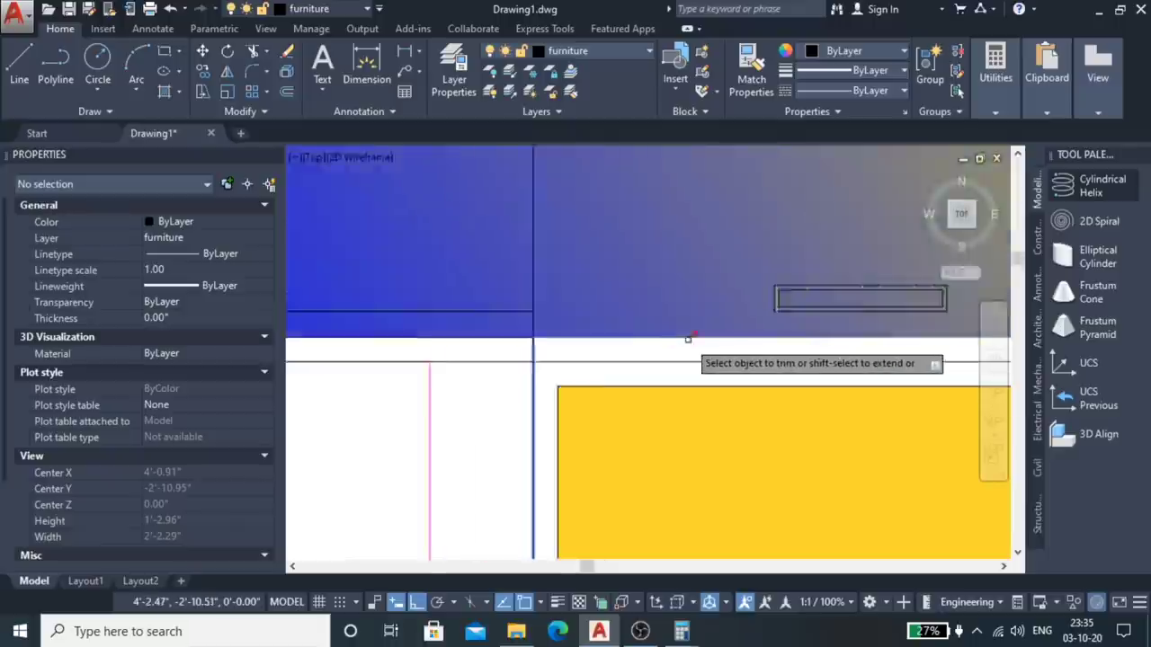
scroll(665, 345, "down", 1)
scroll(752, 339, "down", 5)
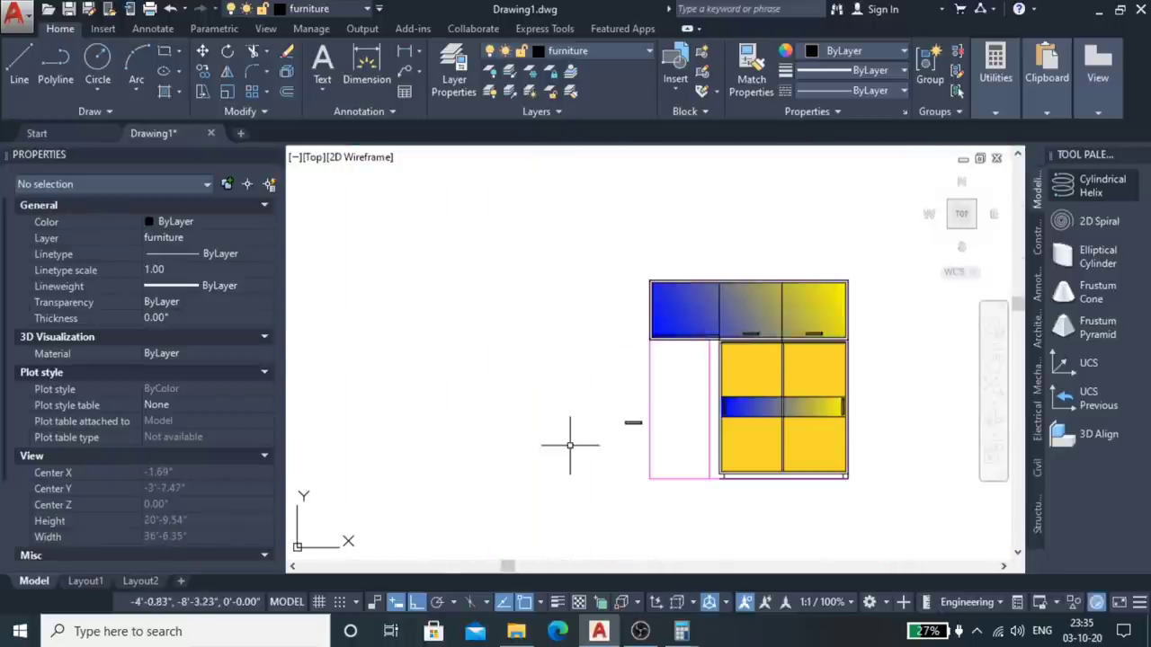
scroll(648, 438, "up", 4)
Step: Copy the handle group onto the left upper door cell
left_click(623, 311)
left_click(479, 400)
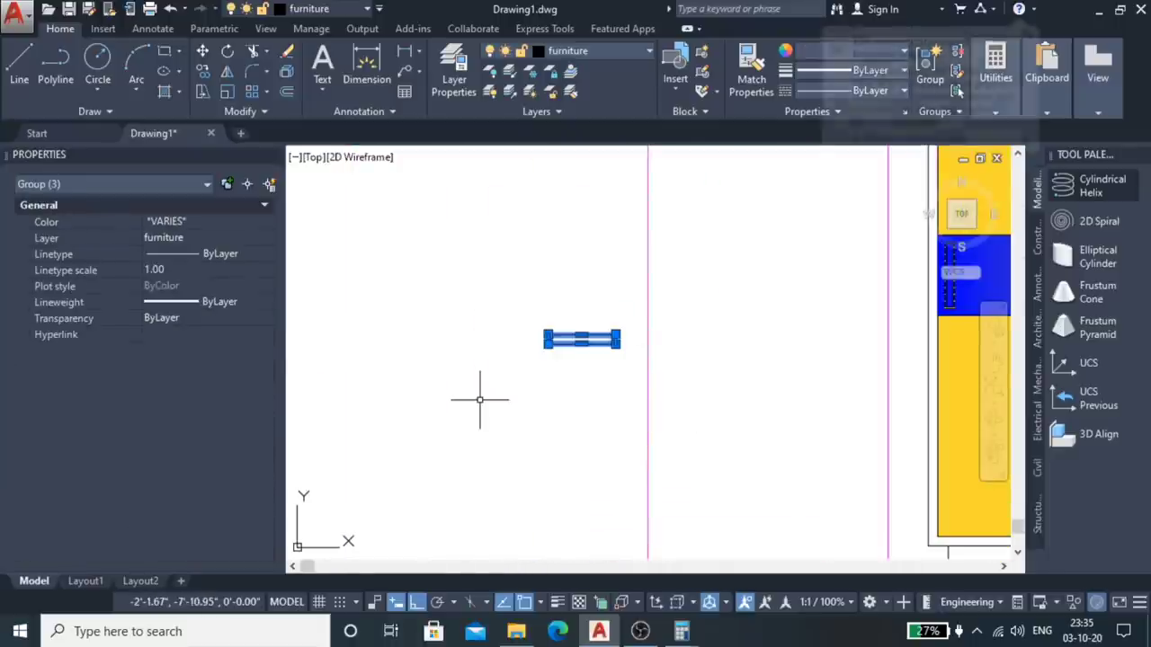
type("co")
key("Return")
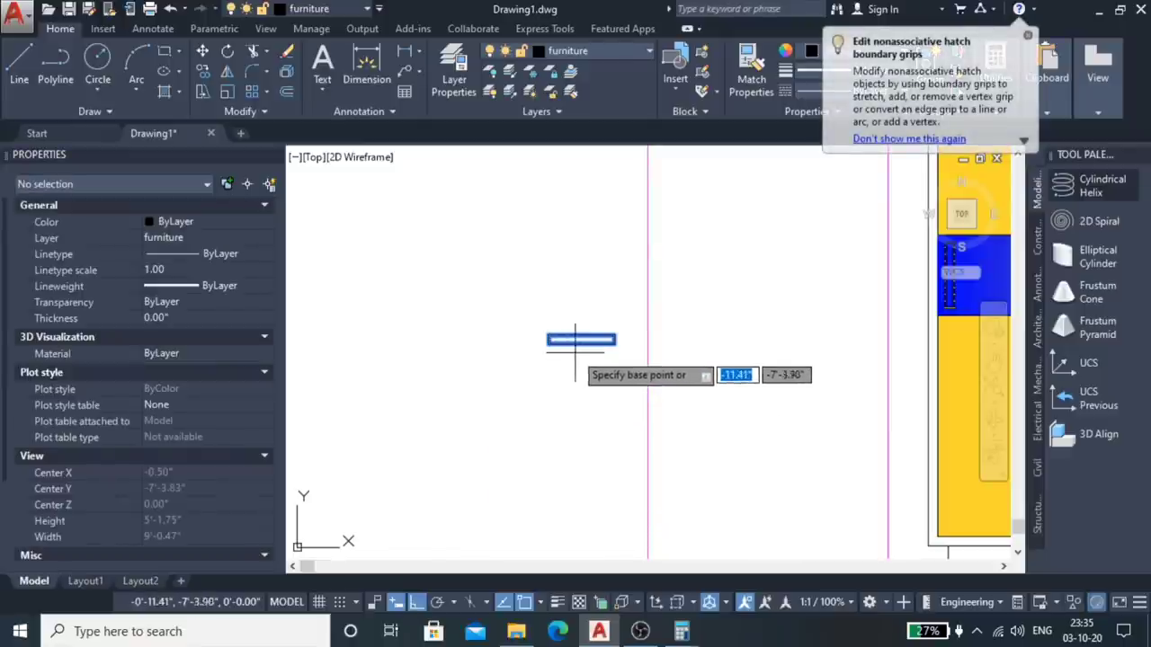
left_click(575, 339)
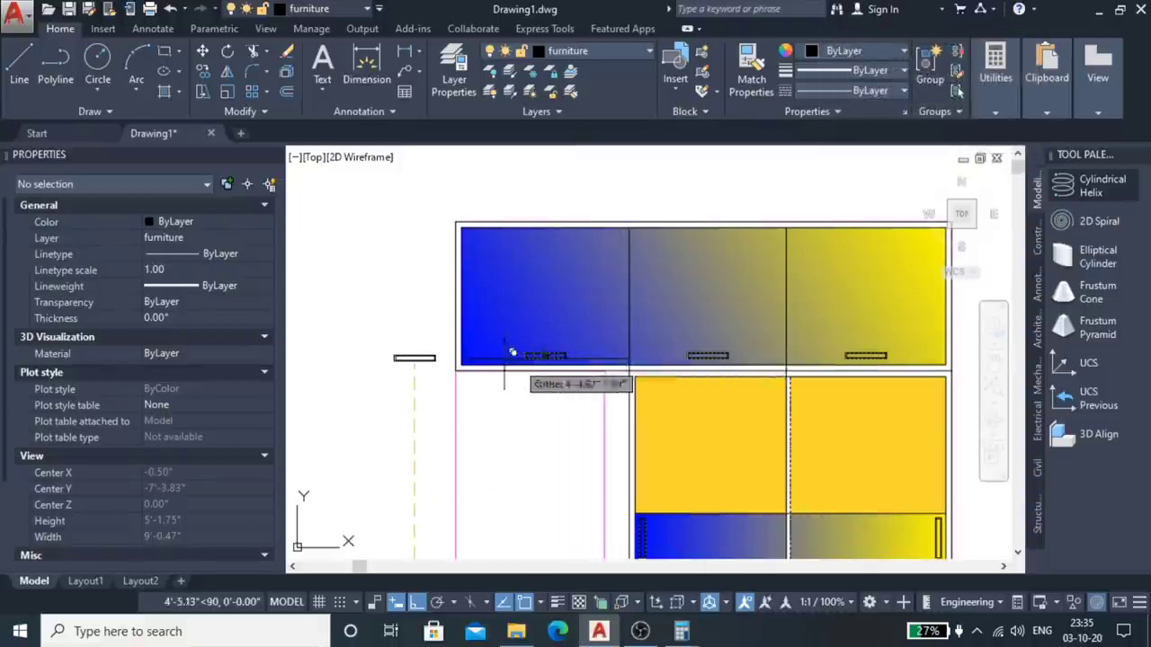
scroll(509, 352, "down", 2)
scroll(499, 348, "up", 3)
scroll(492, 345, "up", 2)
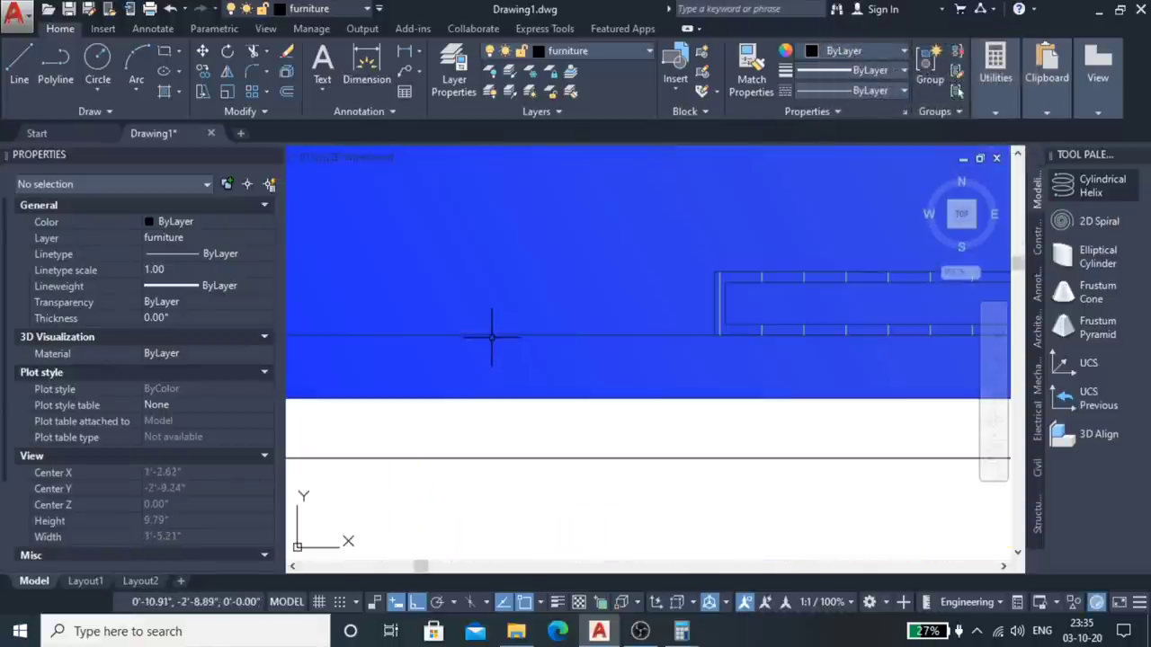
left_click(492, 337)
scroll(490, 330, "down", 3)
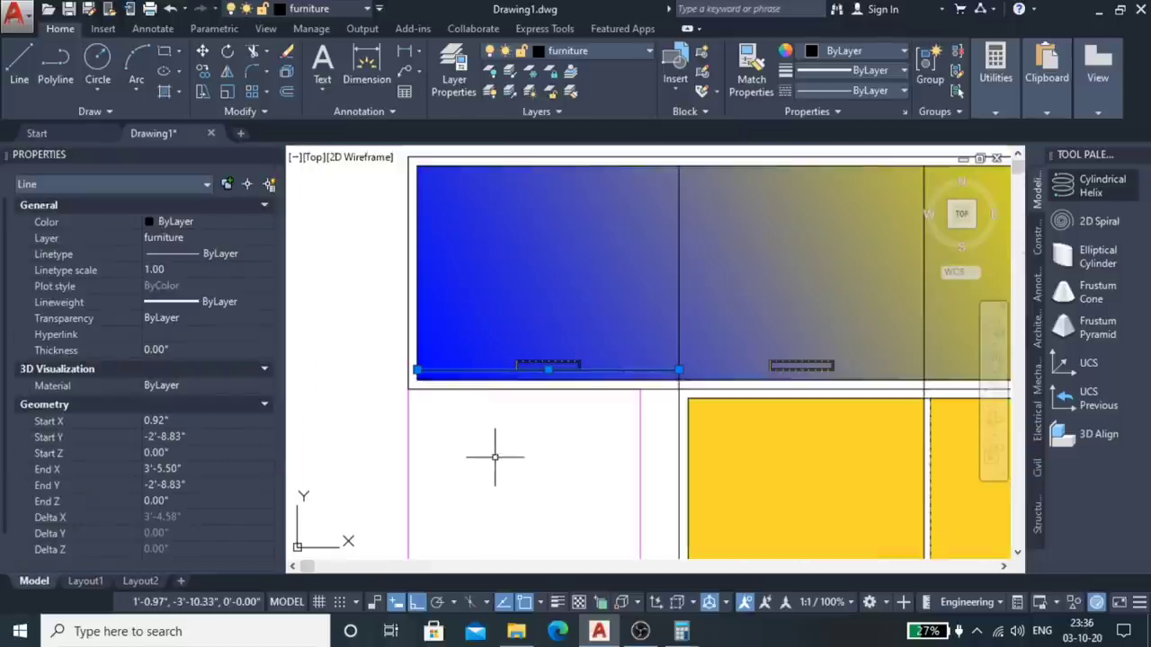
key("Escape")
scroll(491, 454, "down", 3)
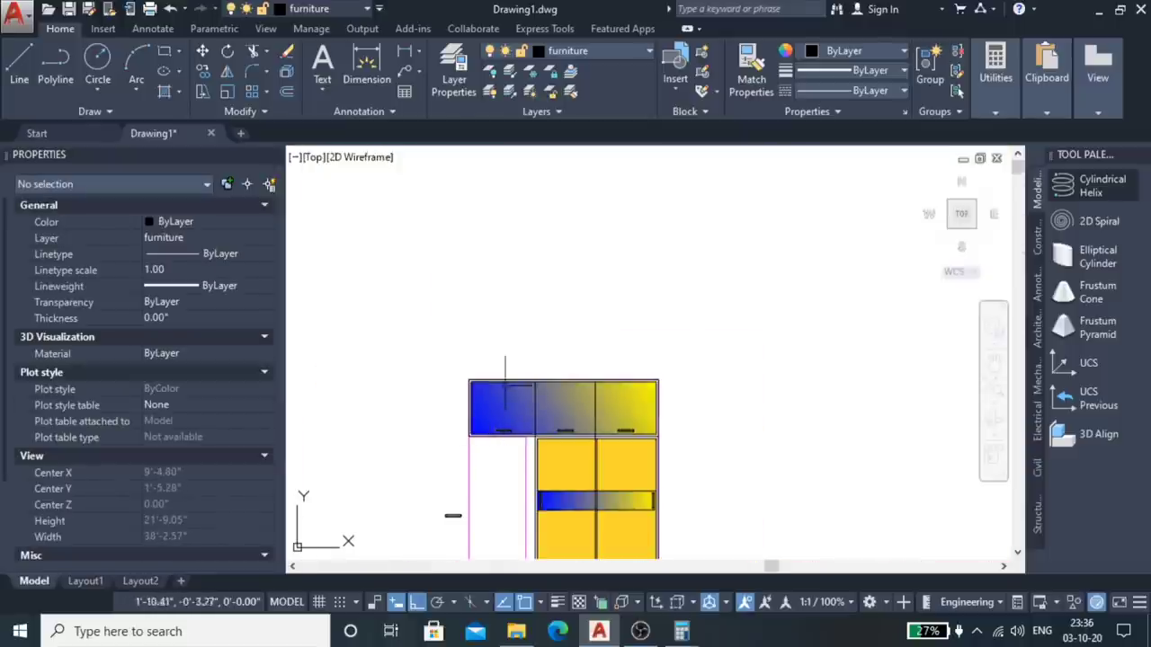
scroll(530, 454, "up", 5)
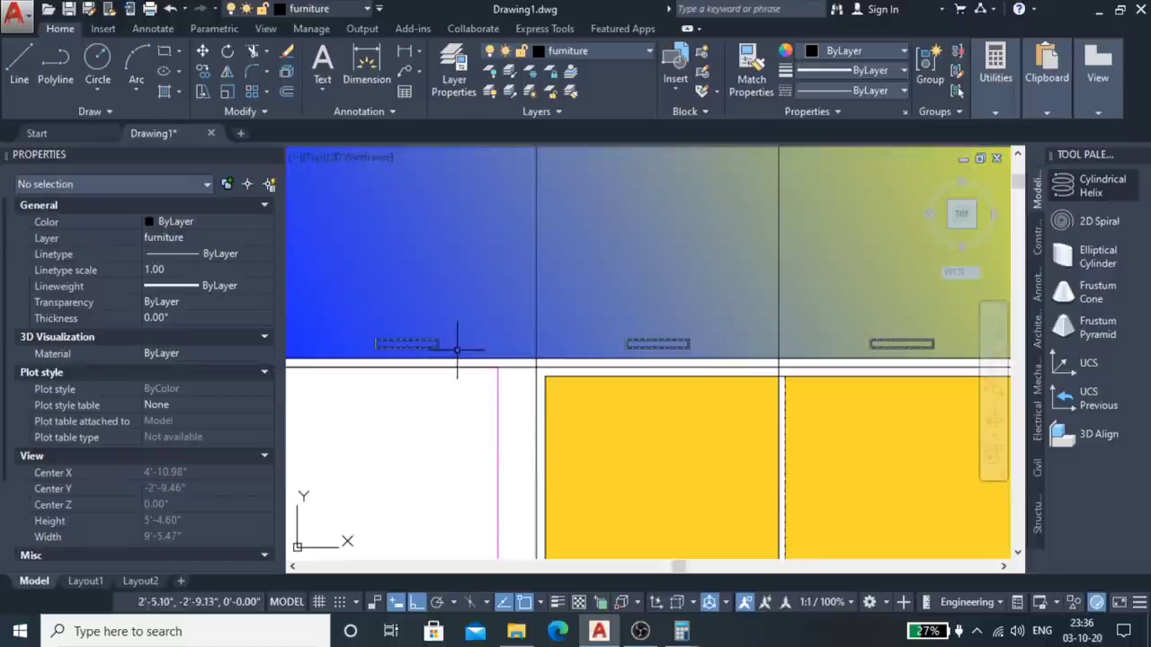
scroll(432, 314, "down", 2)
scroll(458, 278, "down", 2)
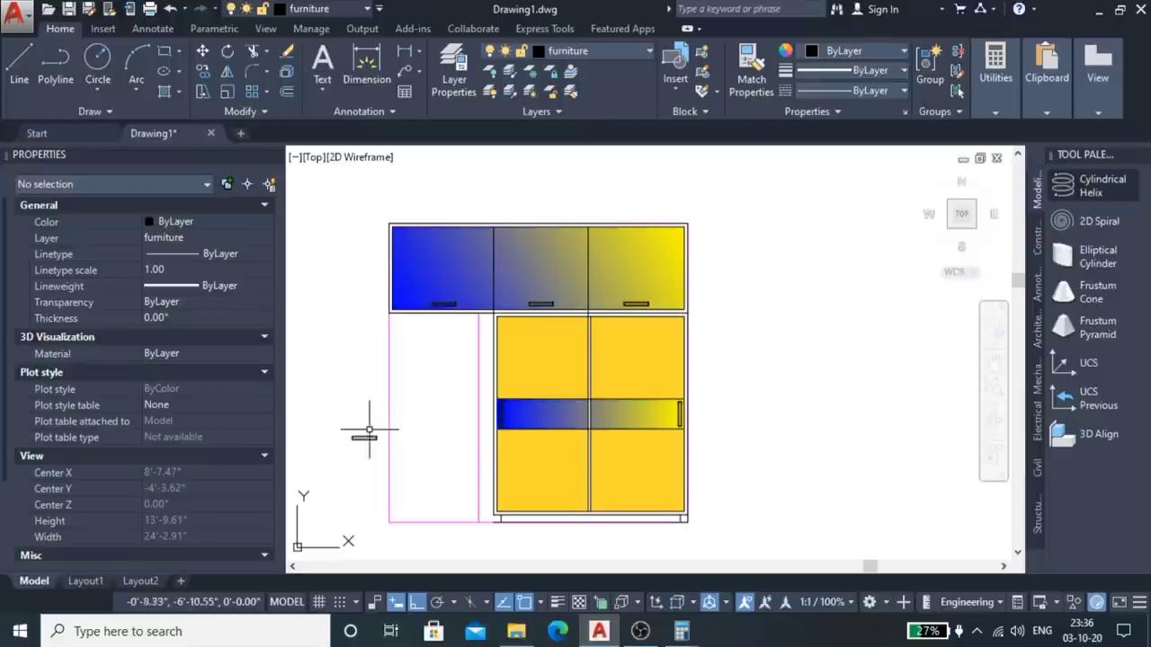
scroll(369, 432, "up", 3)
Step: Delete the spare handle lying outside the cabinet on the left
left_click(414, 418)
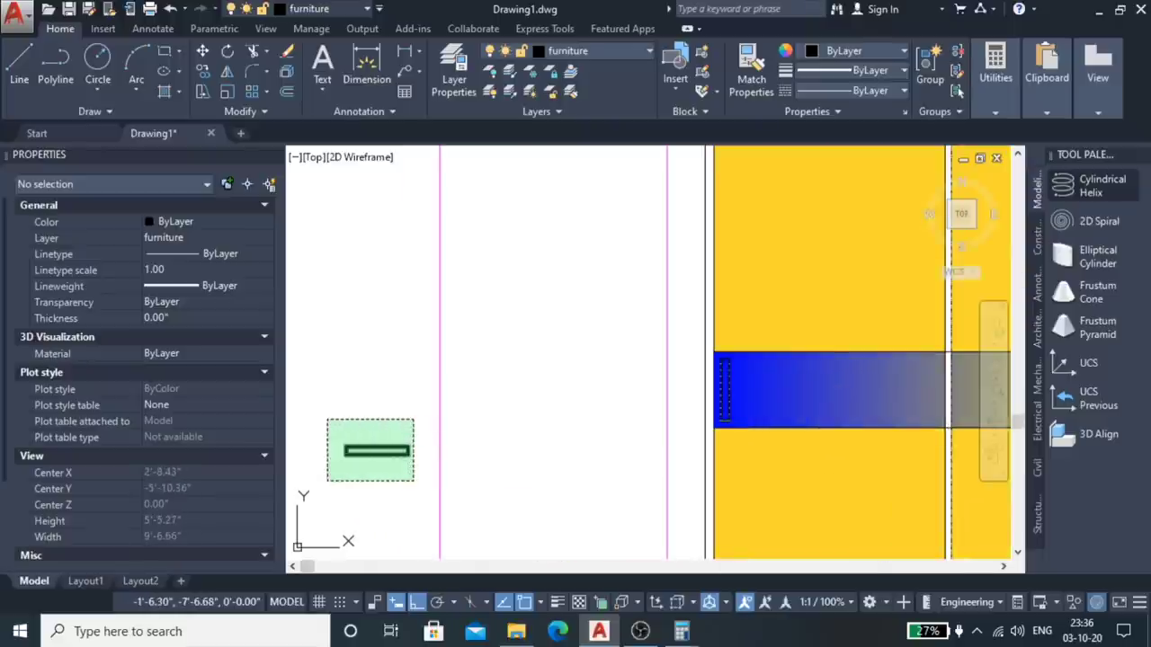
left_click(328, 480)
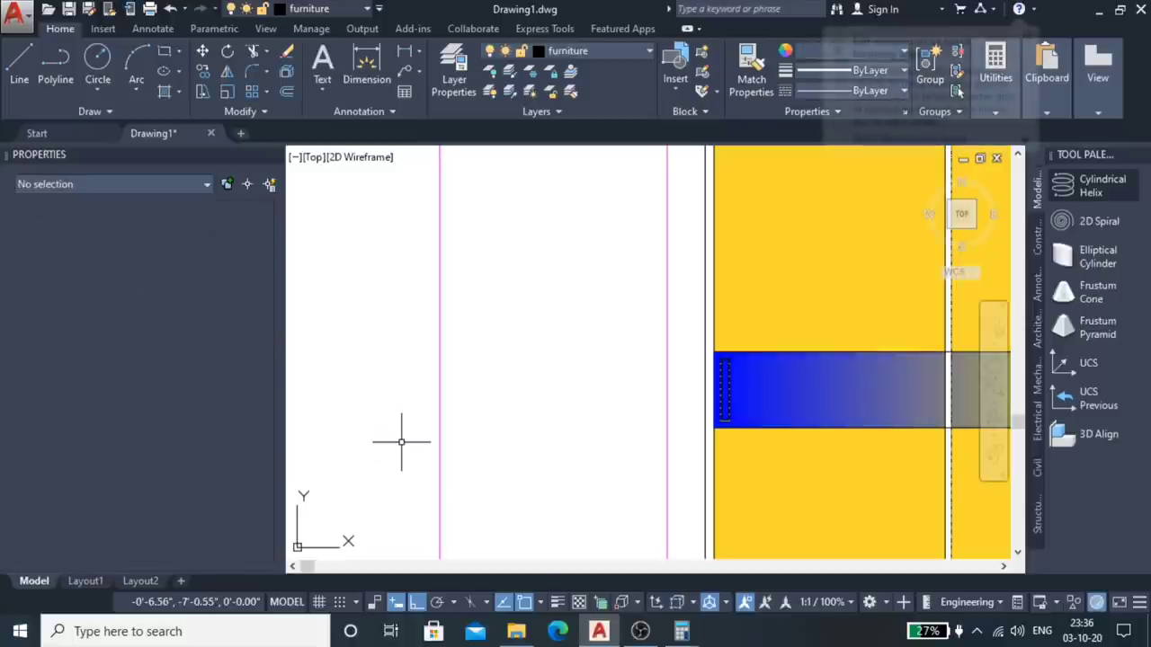
scroll(438, 404, "down", 4)
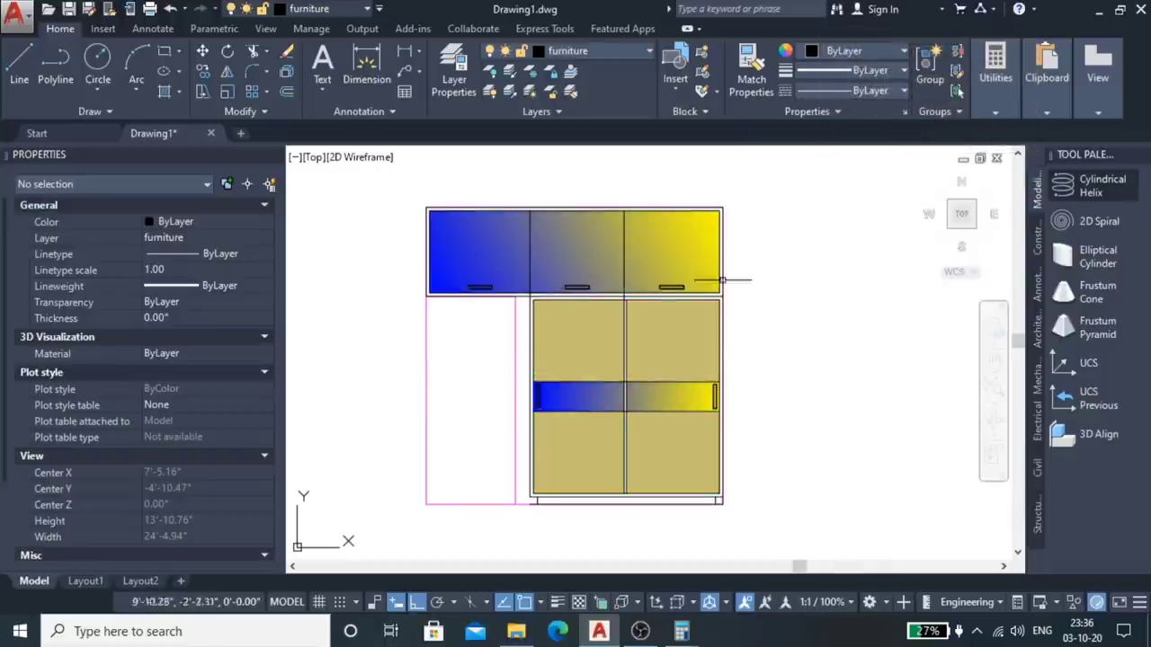
scroll(473, 361, "up", 4)
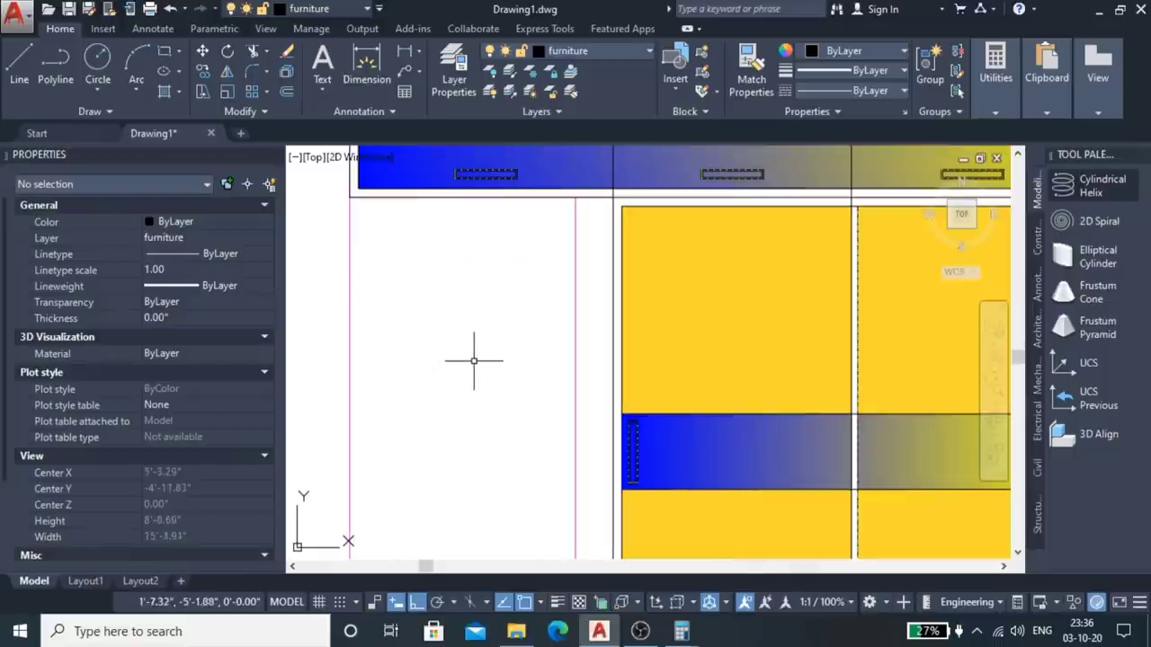
scroll(535, 289, "down", 4)
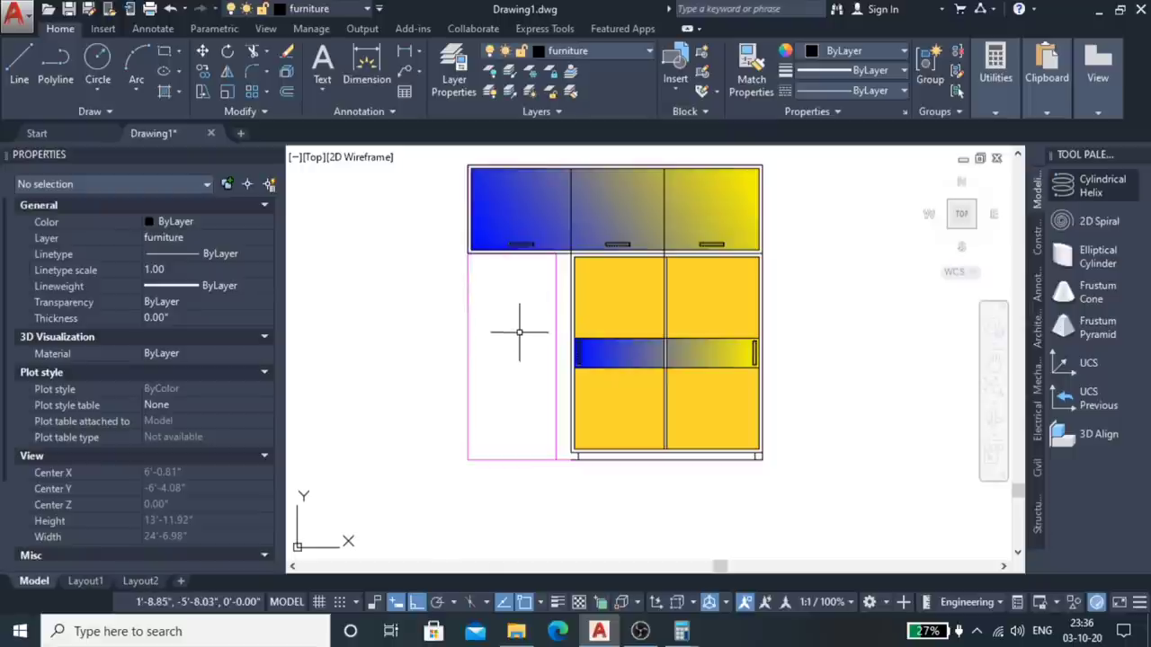
type("h")
Step: Begin a hatch on the narrow left panel, then cancel it, leaving it unfilled
key("Return")
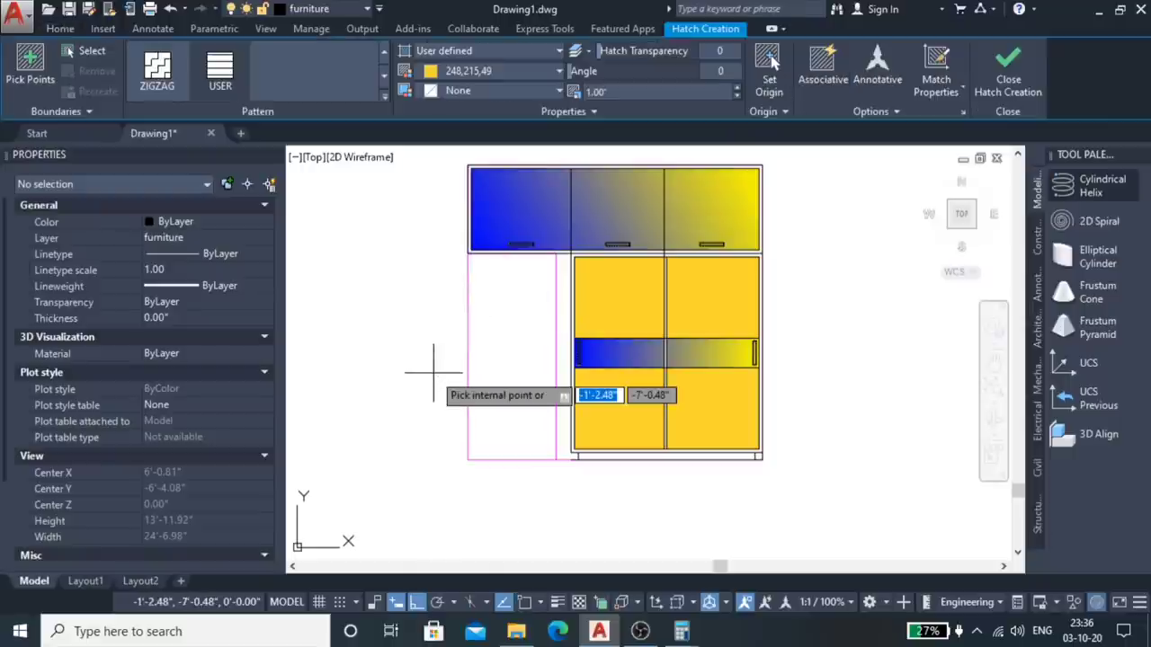
scroll(538, 340, "up", 3)
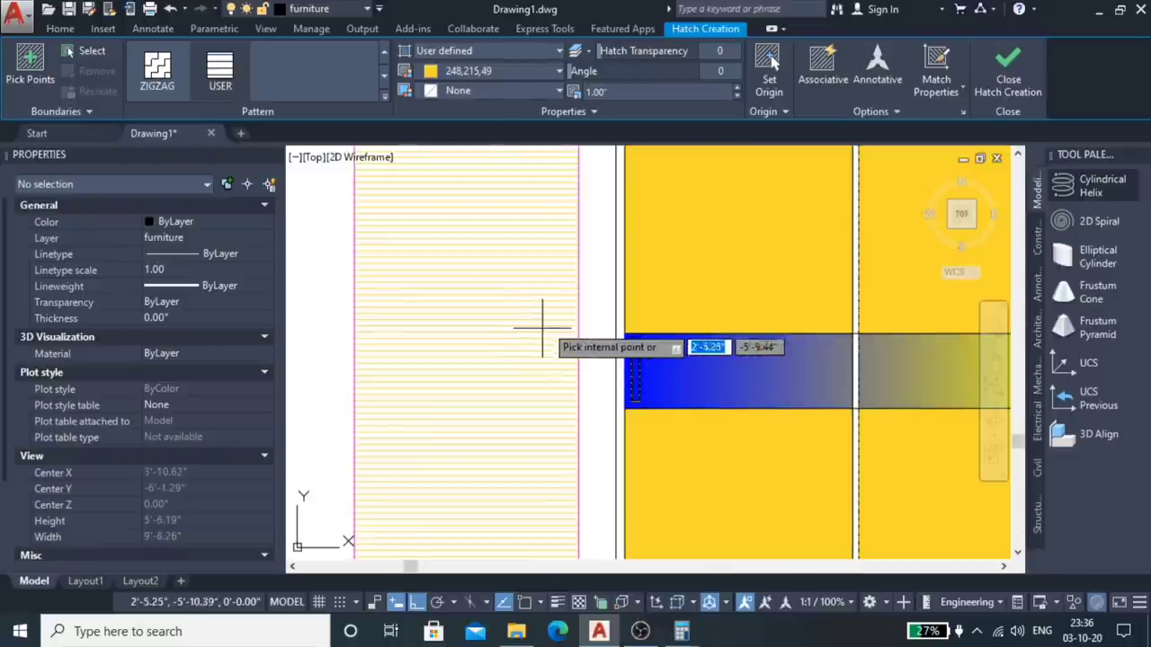
scroll(593, 355, "down", 3)
key("Escape")
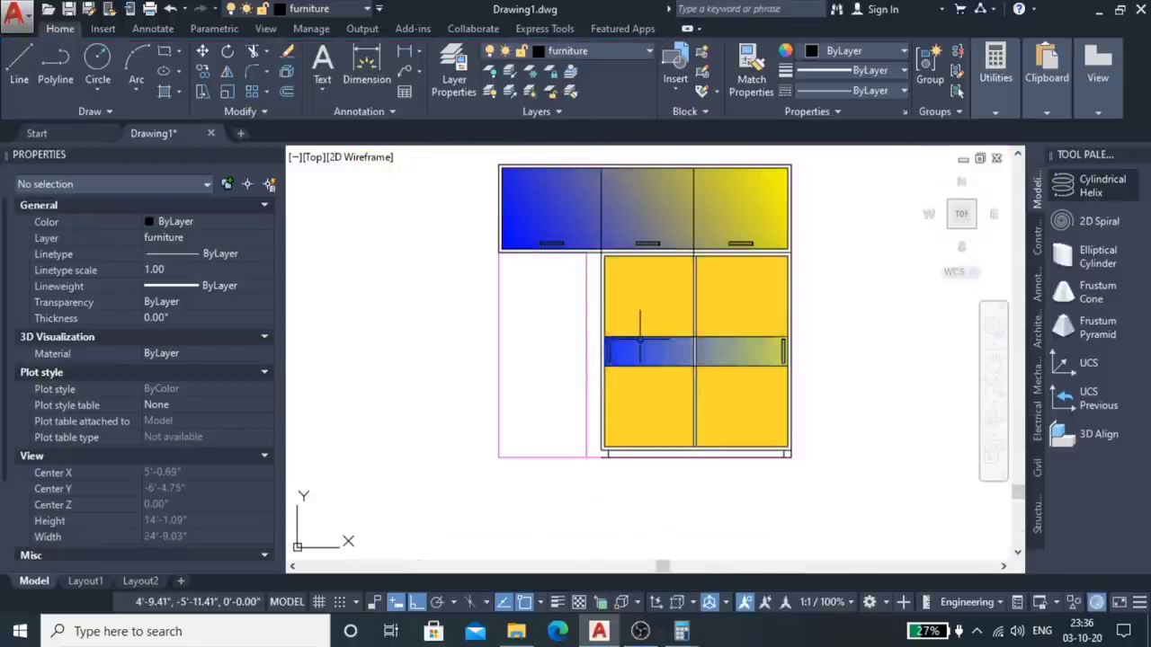
scroll(638, 337, "up", 4)
Step: Stretch the left ends of both new horizontal strip lines out past the left cabinet
left_click(635, 330)
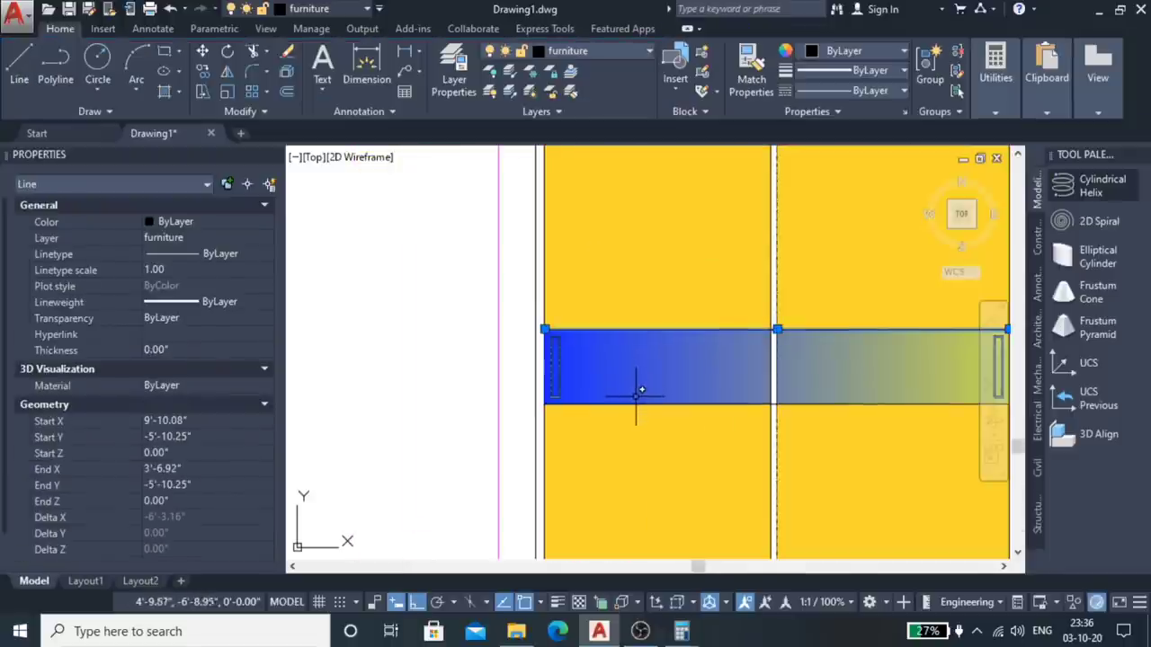
left_click(629, 404)
left_click(544, 329)
scroll(544, 329, "down", 4)
left_click(321, 330)
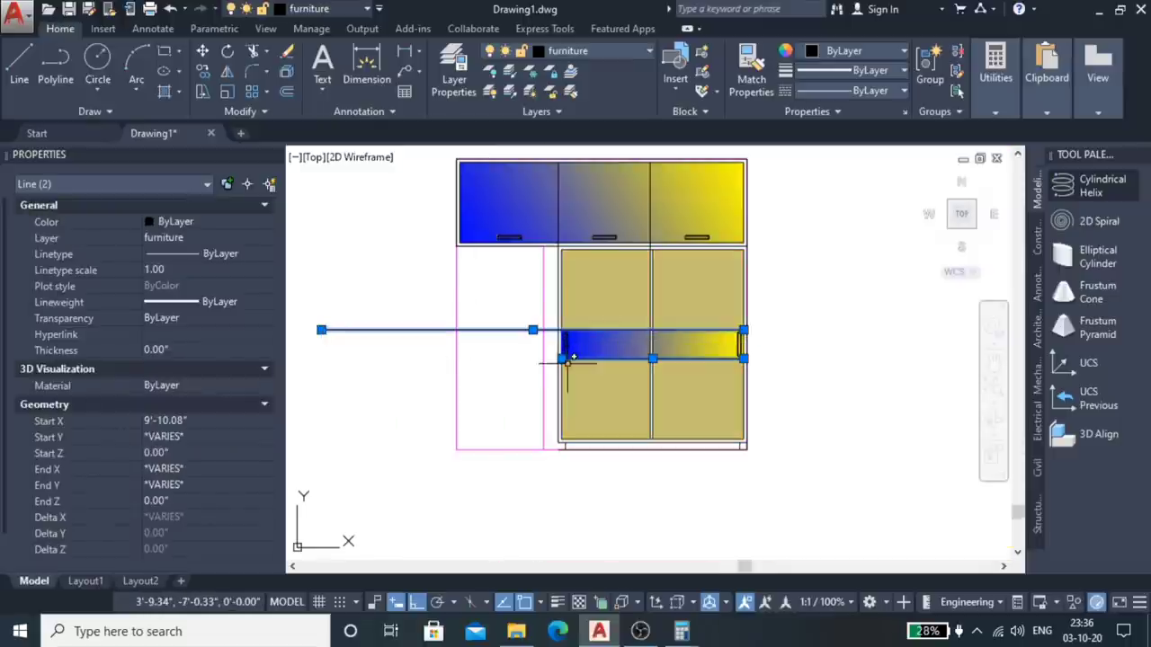
left_click(562, 358)
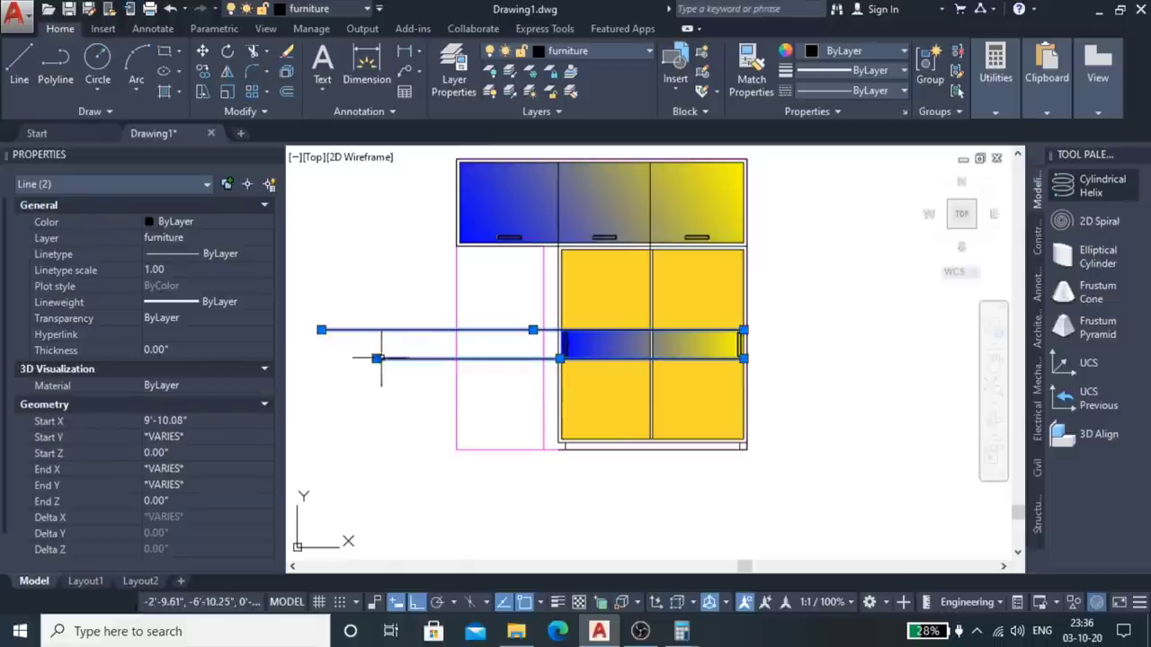
left_click(376, 357)
key("Escape")
Step: Trim the overhanging line ends, using the cabinet edge as the cutting boundary
key("Return")
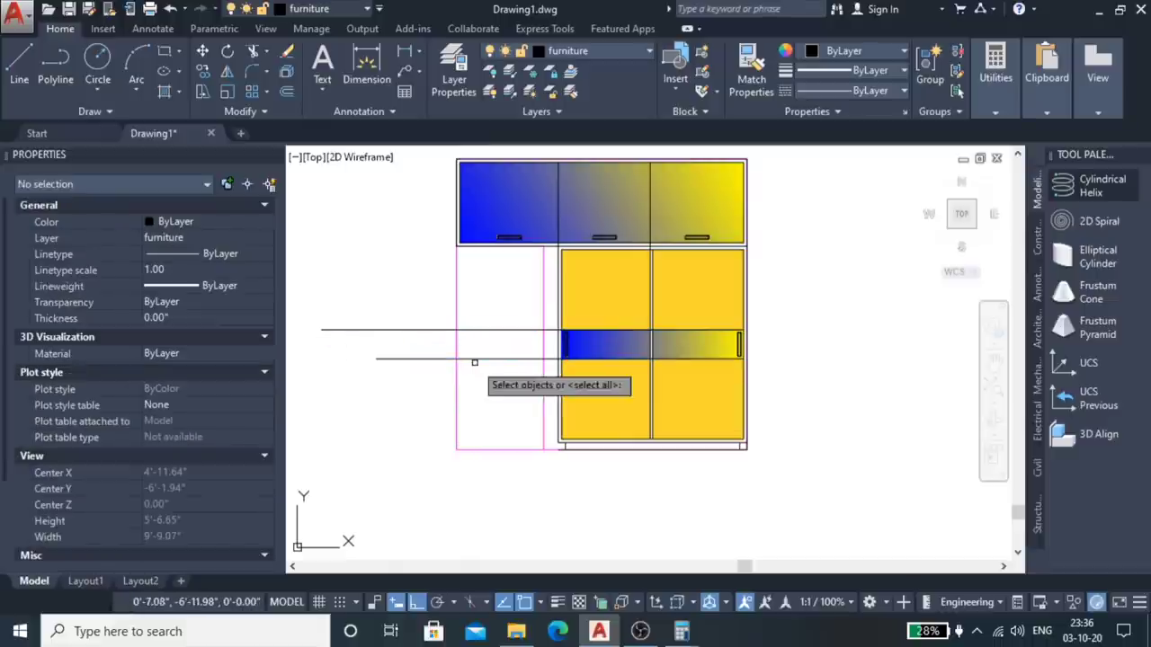
scroll(527, 342, "up", 5)
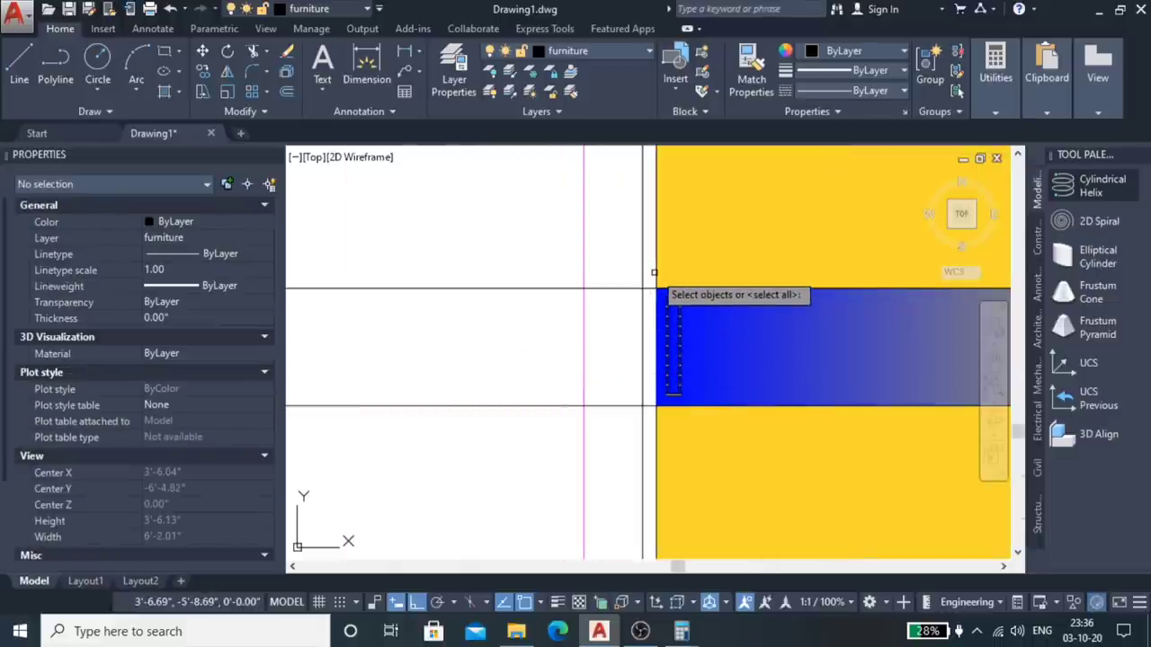
left_click(653, 272)
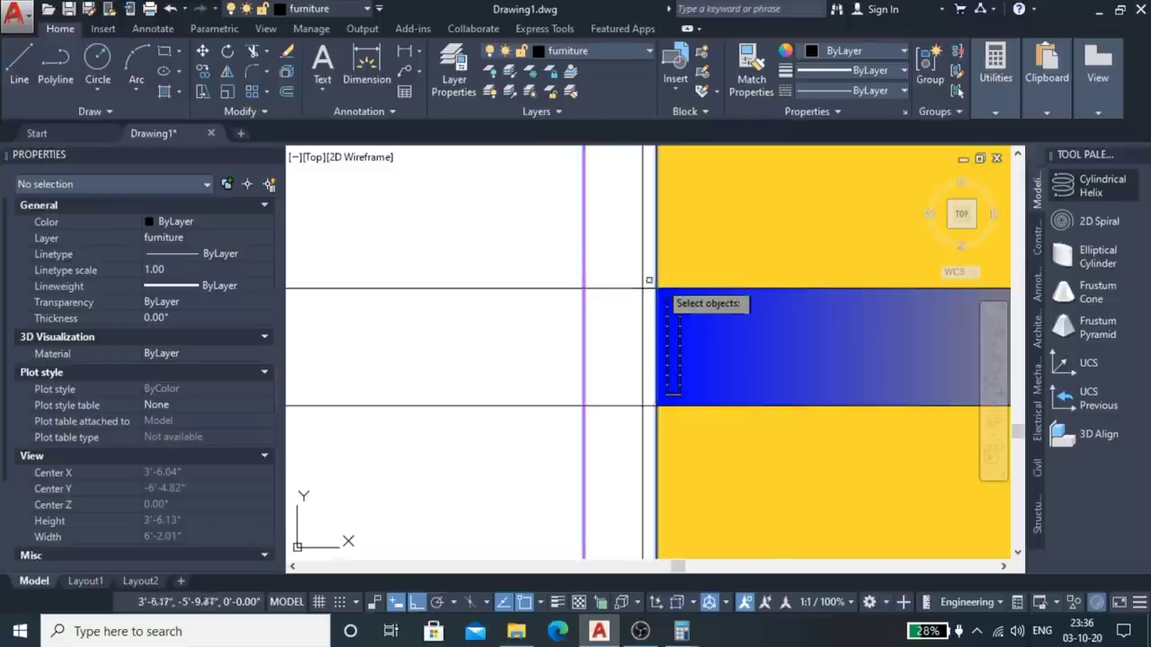
scroll(583, 276, "down", 4)
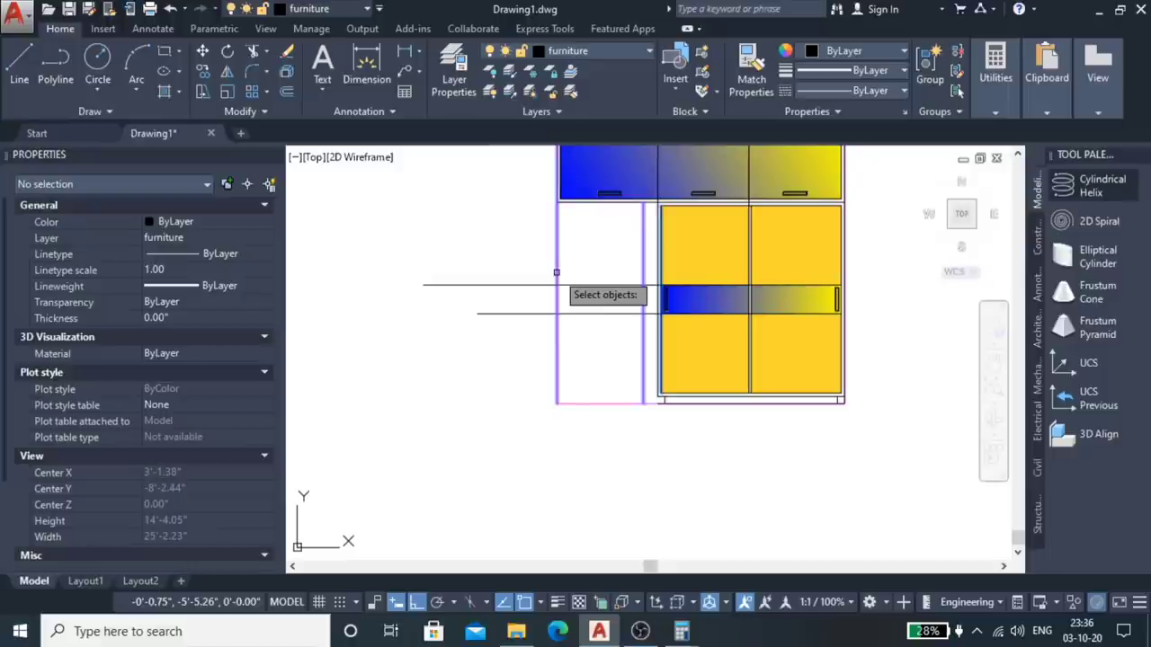
key("Return")
scroll(710, 310, "up", 5)
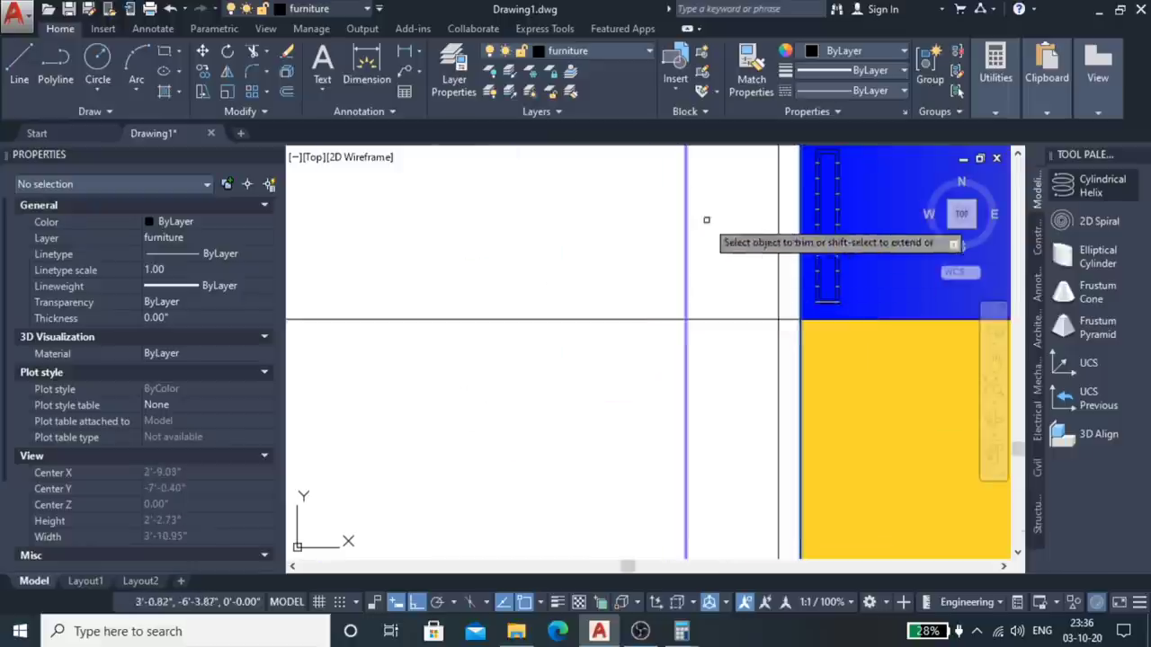
scroll(706, 219, "down", 3)
left_click_drag(707, 177, 704, 329)
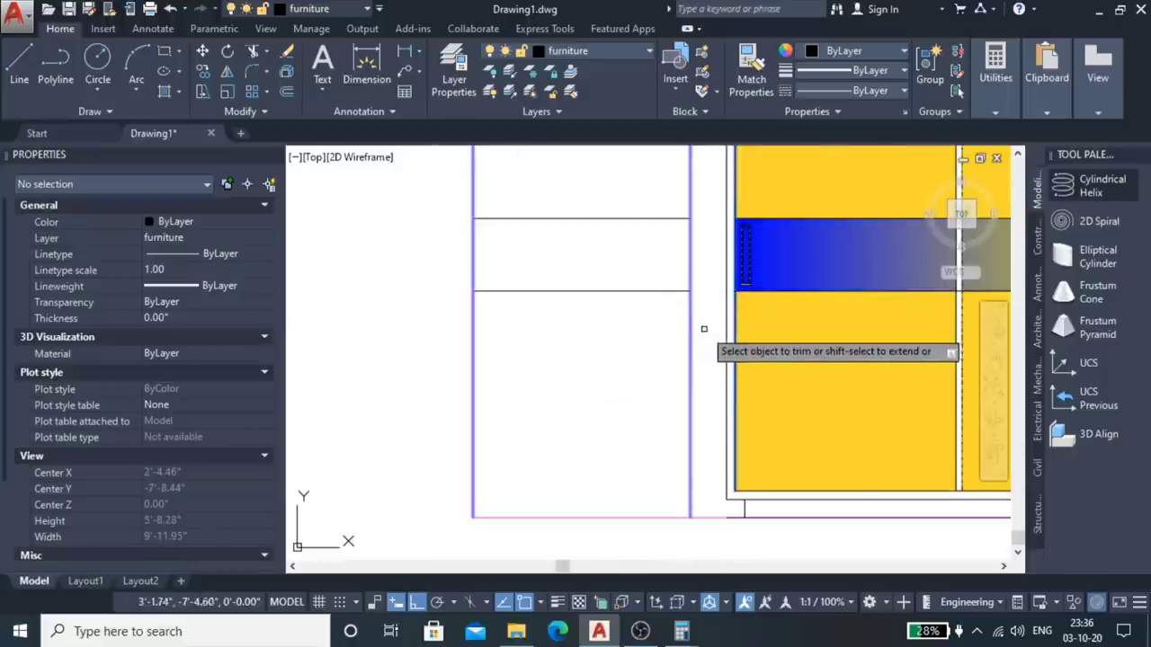
scroll(593, 329, "down", 2)
key("Return")
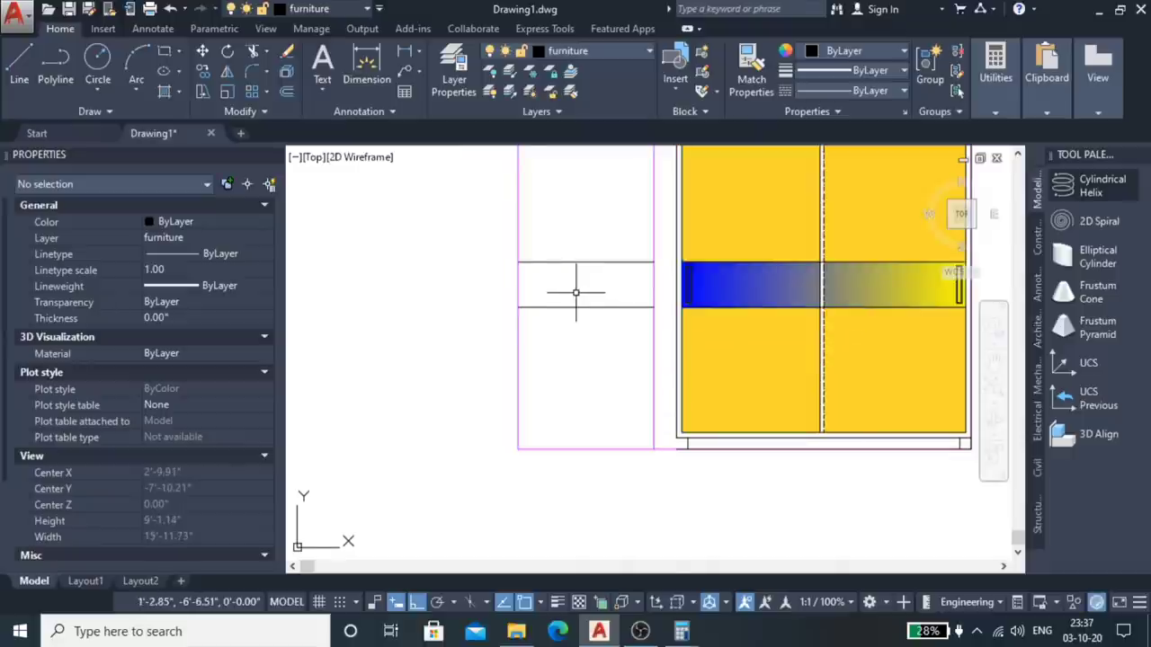
scroll(575, 292, "down", 3)
scroll(609, 308, "up", 1)
scroll(590, 311, "up", 2)
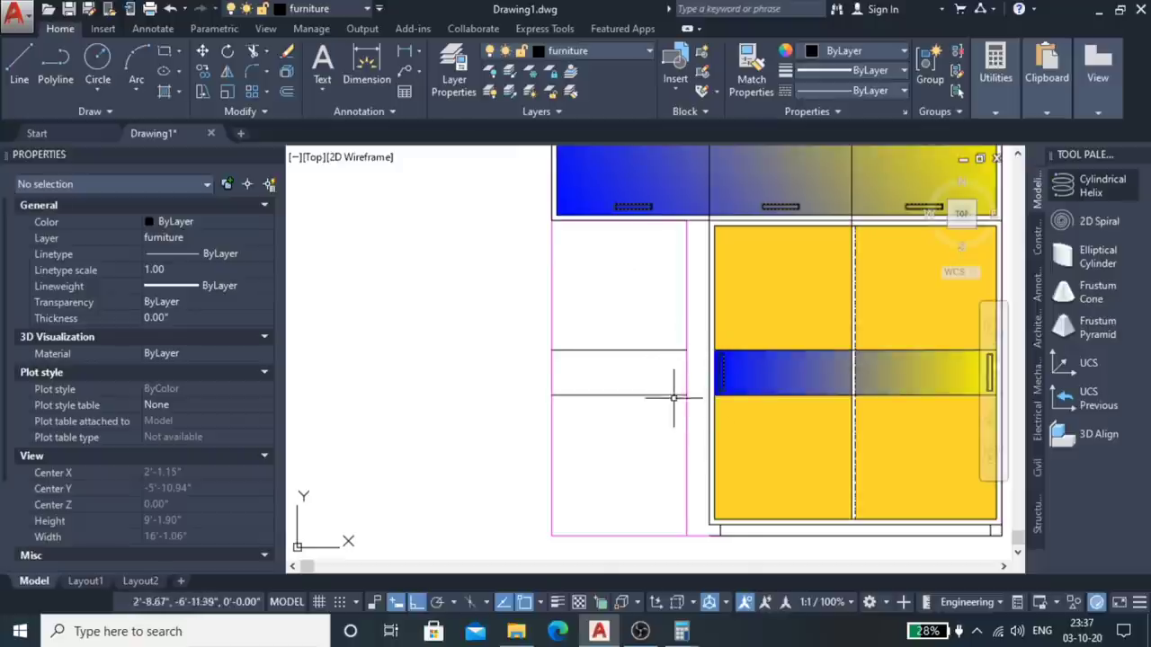
scroll(673, 343, "down", 2)
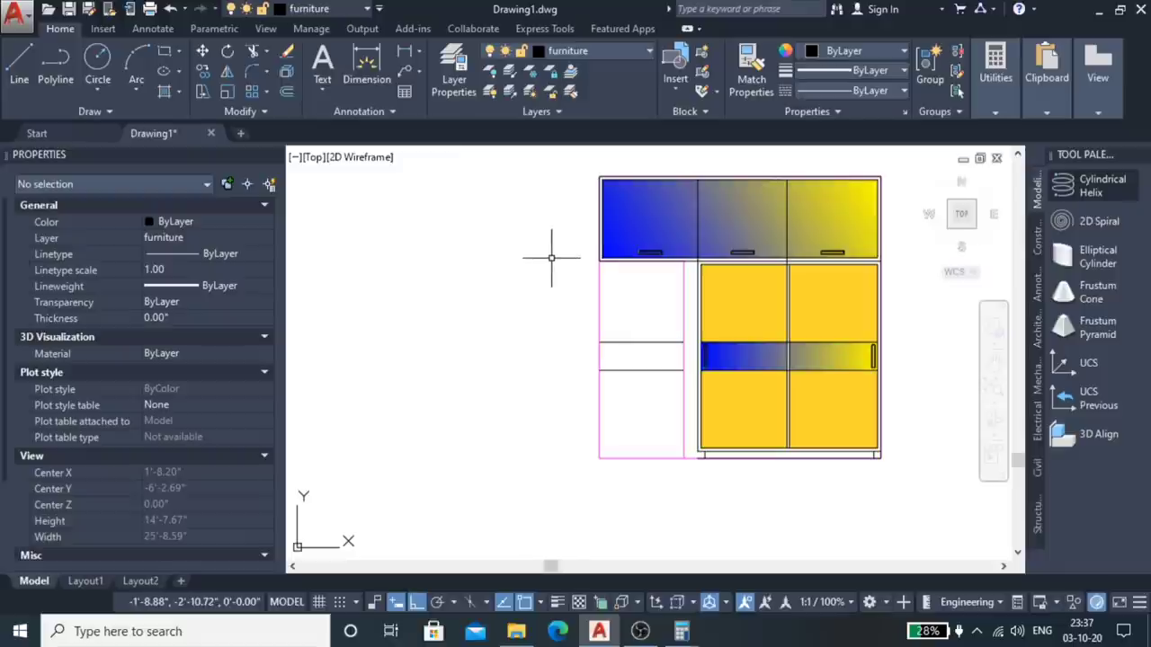
type("h")
key("Return")
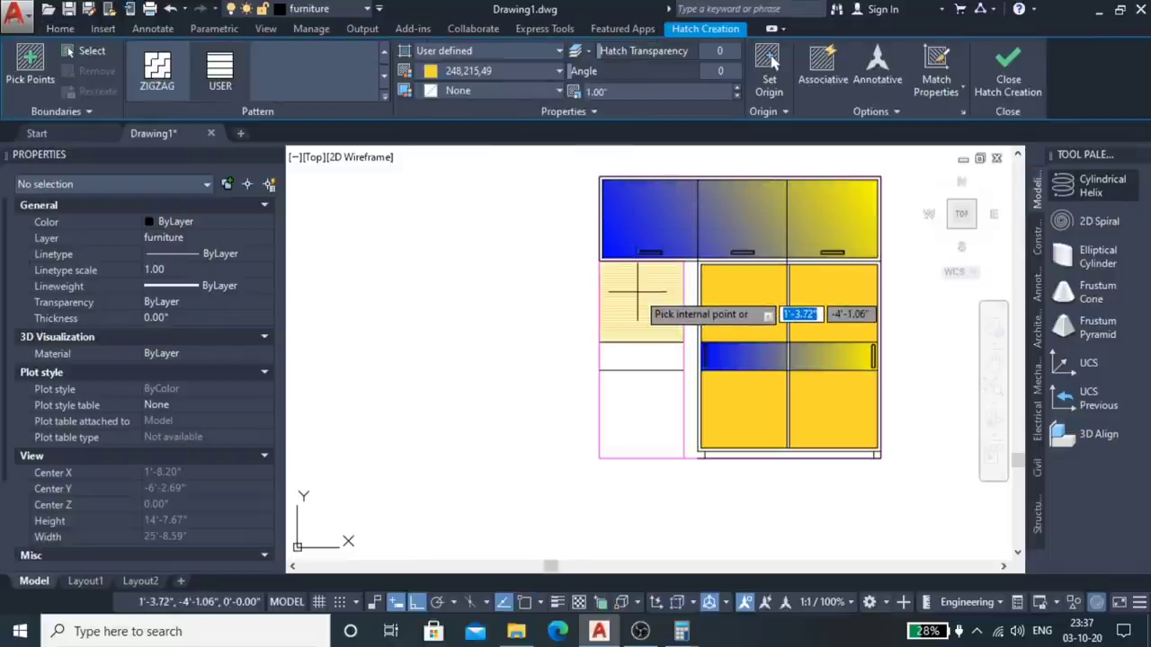
left_click(527, 54)
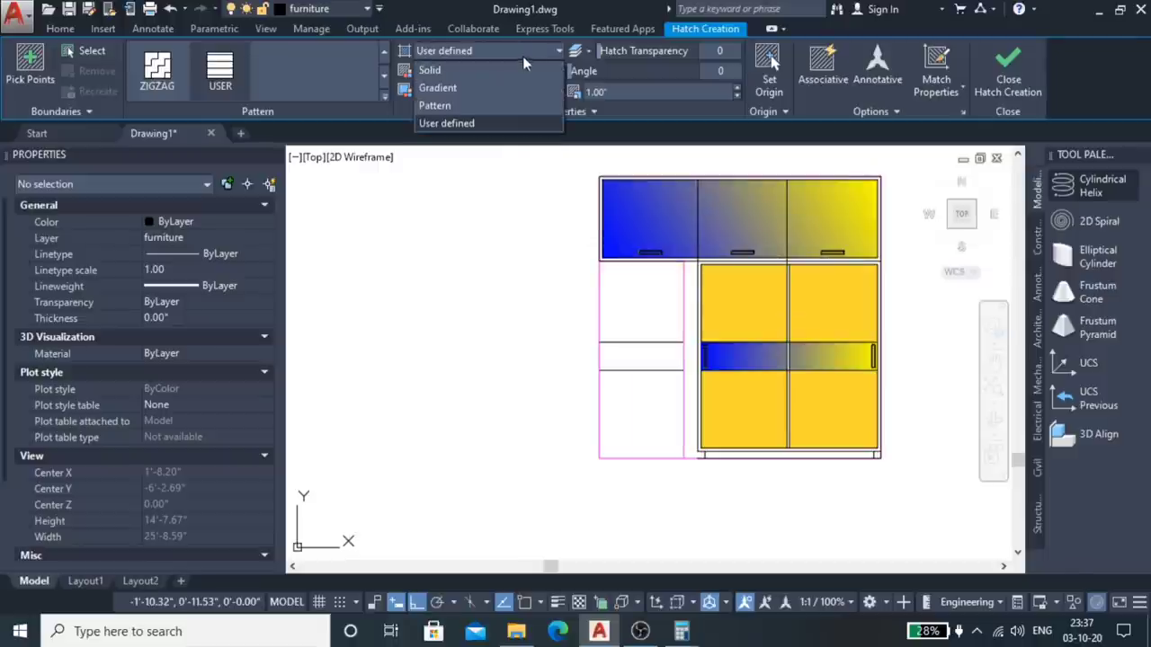
left_click(430, 71)
left_click(640, 297)
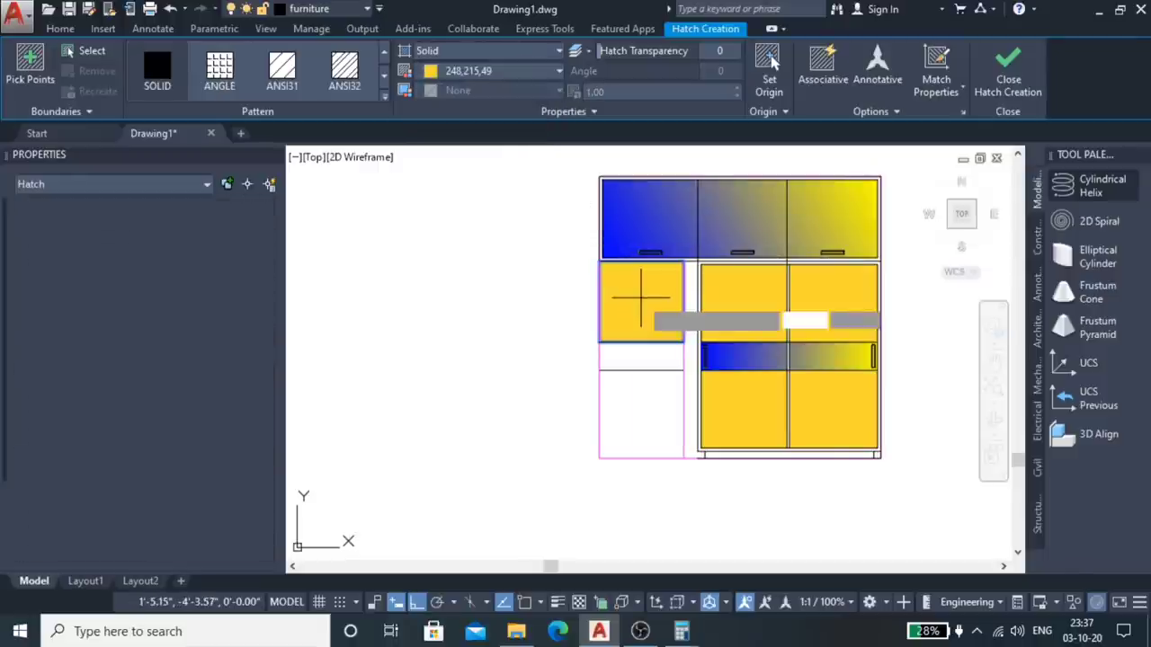
left_click(629, 411)
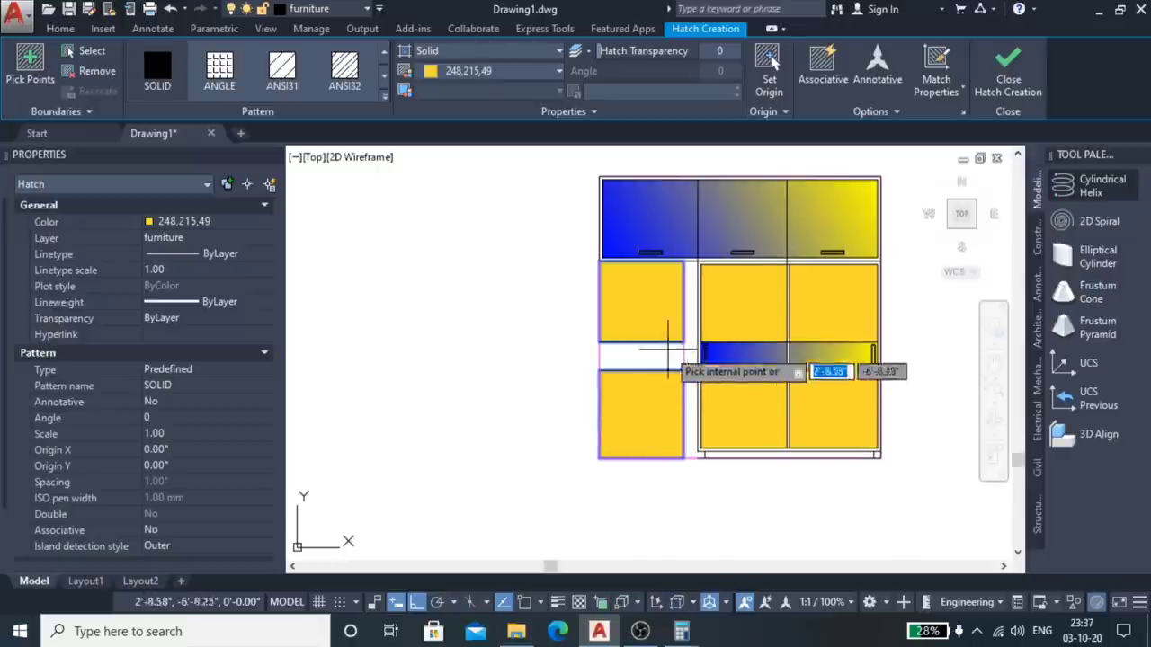
left_click(525, 60)
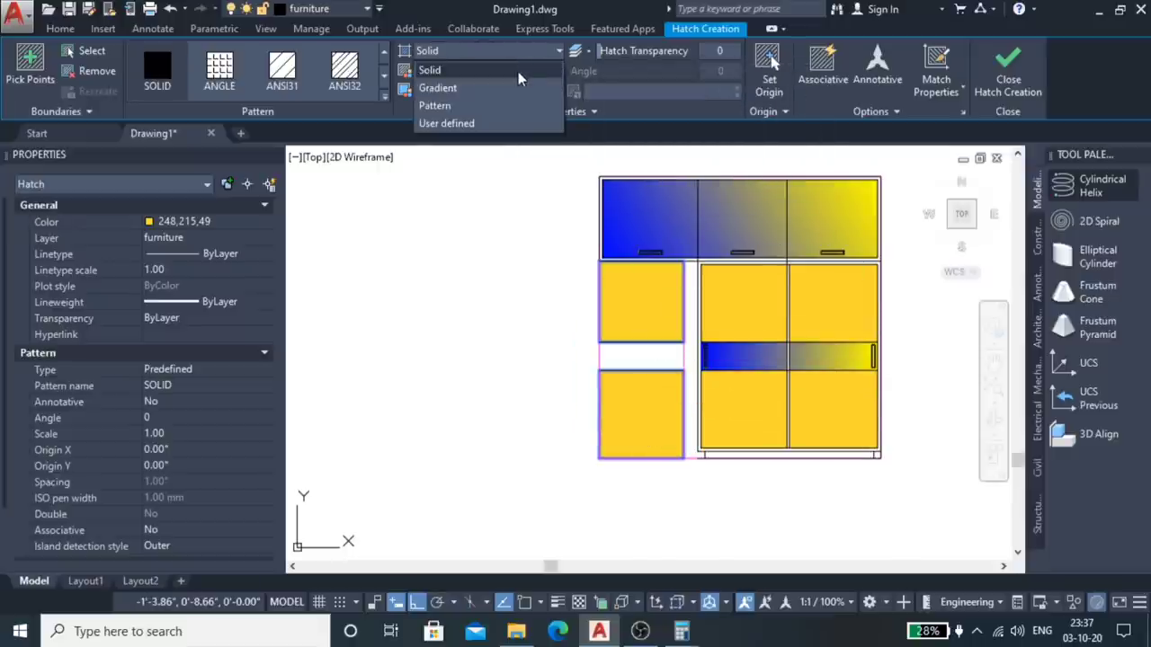
left_click(517, 88)
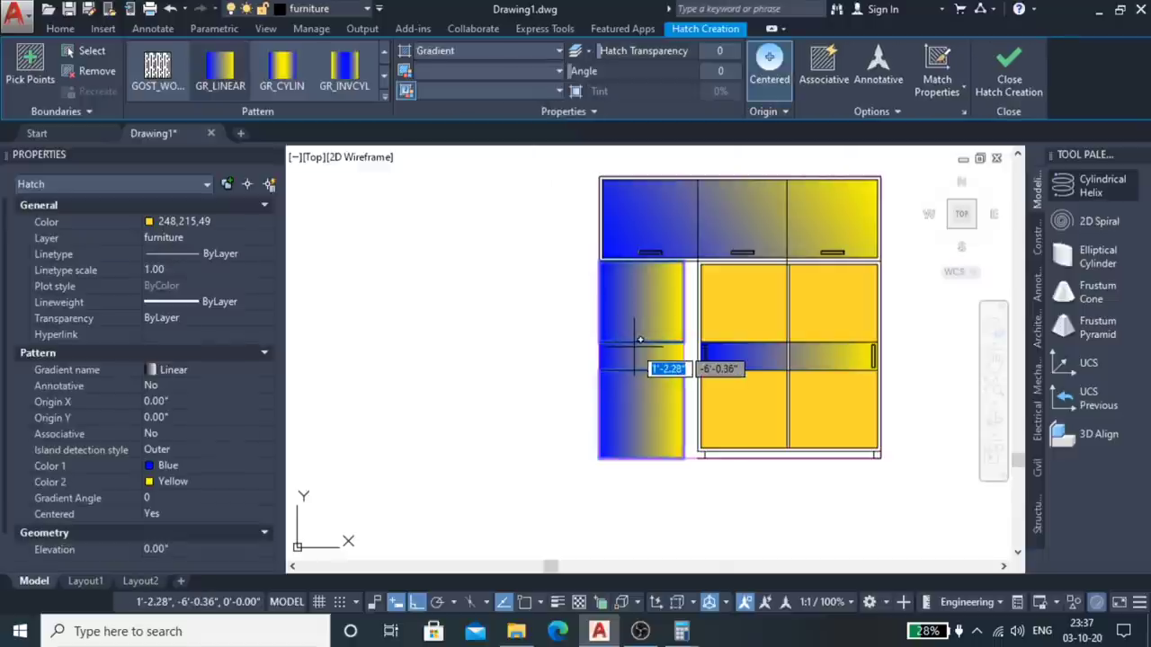
key("Return")
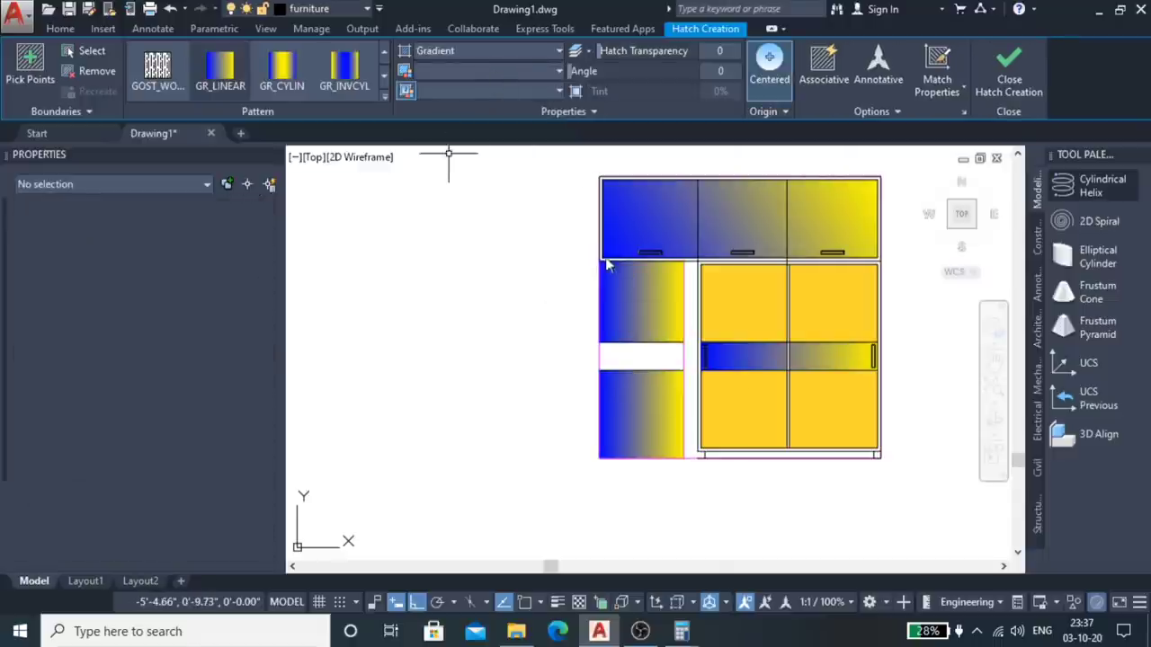
left_click(630, 309)
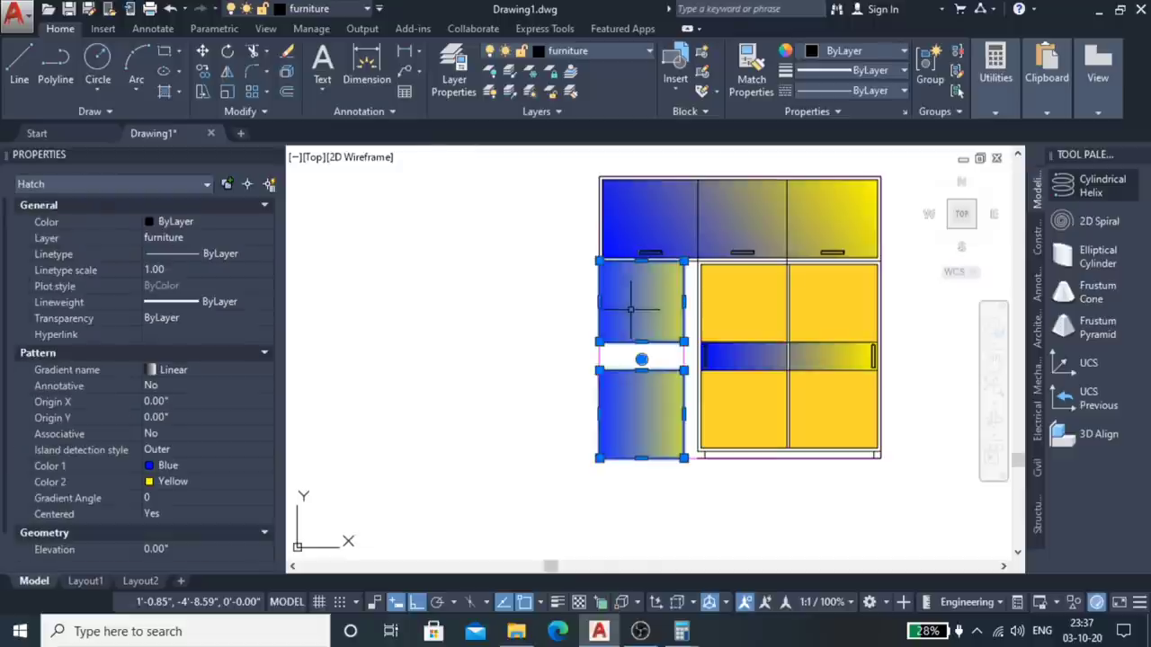
key("Delete")
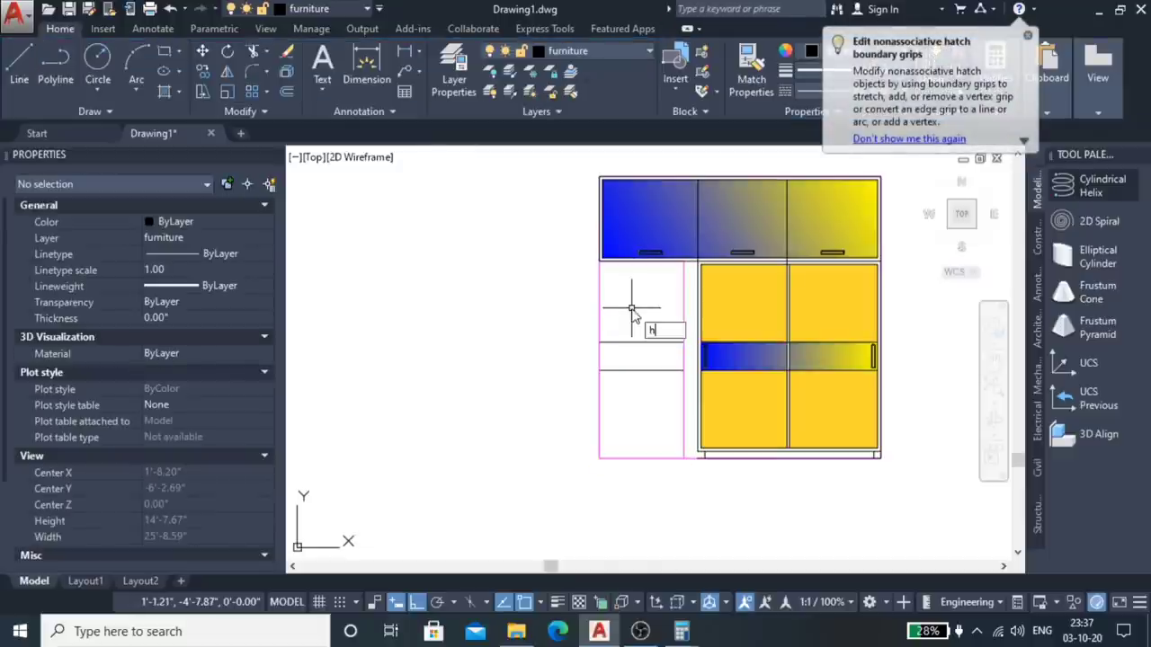
Step: Fill the left cabinet's upper and lower compartments with solid yellow 248,215,49
key("Return")
left_click(625, 292)
left_click(623, 289)
left_click(640, 418)
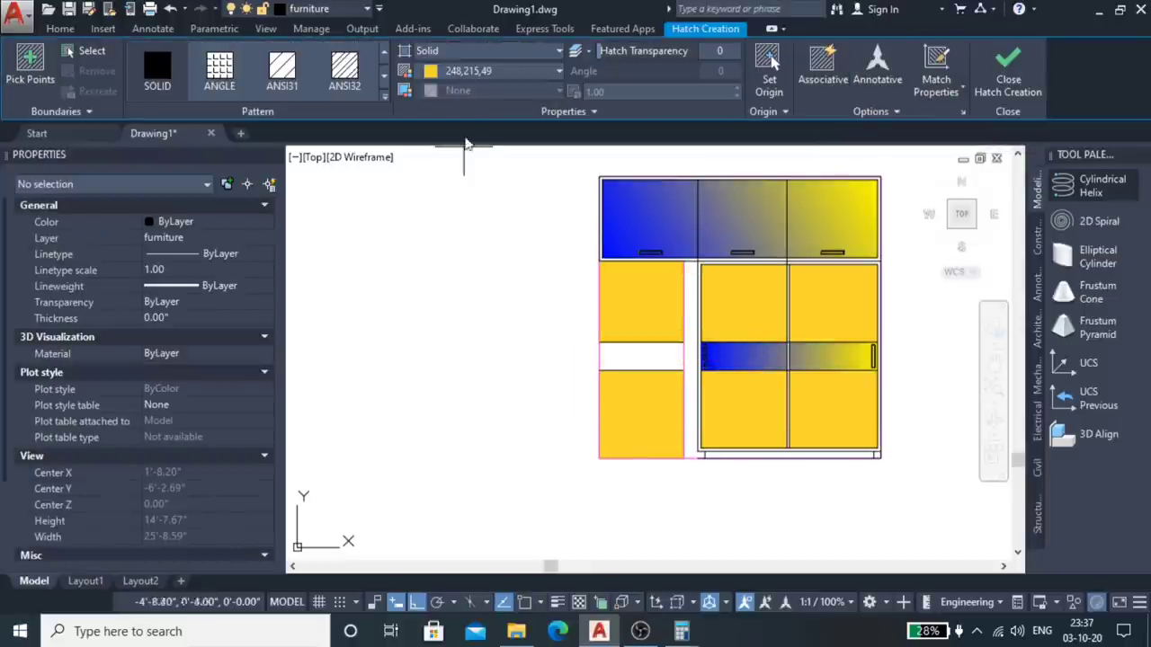
left_click(520, 72)
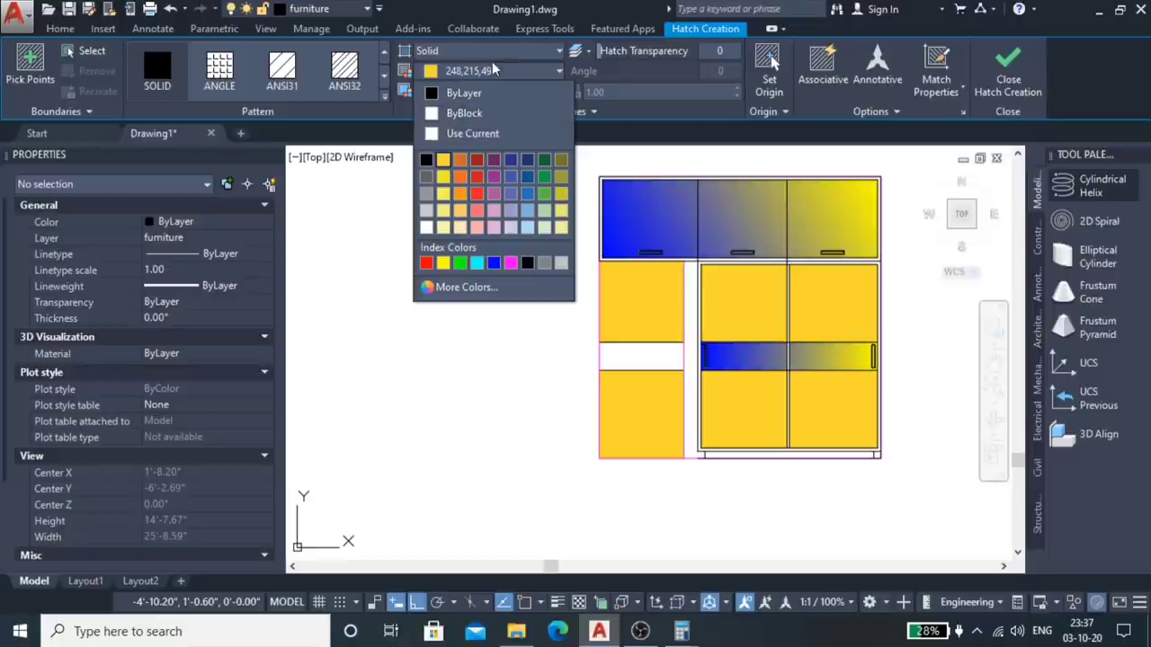
left_click(503, 55)
Step: Switch the hatch to Gradient and fill the middle strip blue-to-yellow
left_click(504, 55)
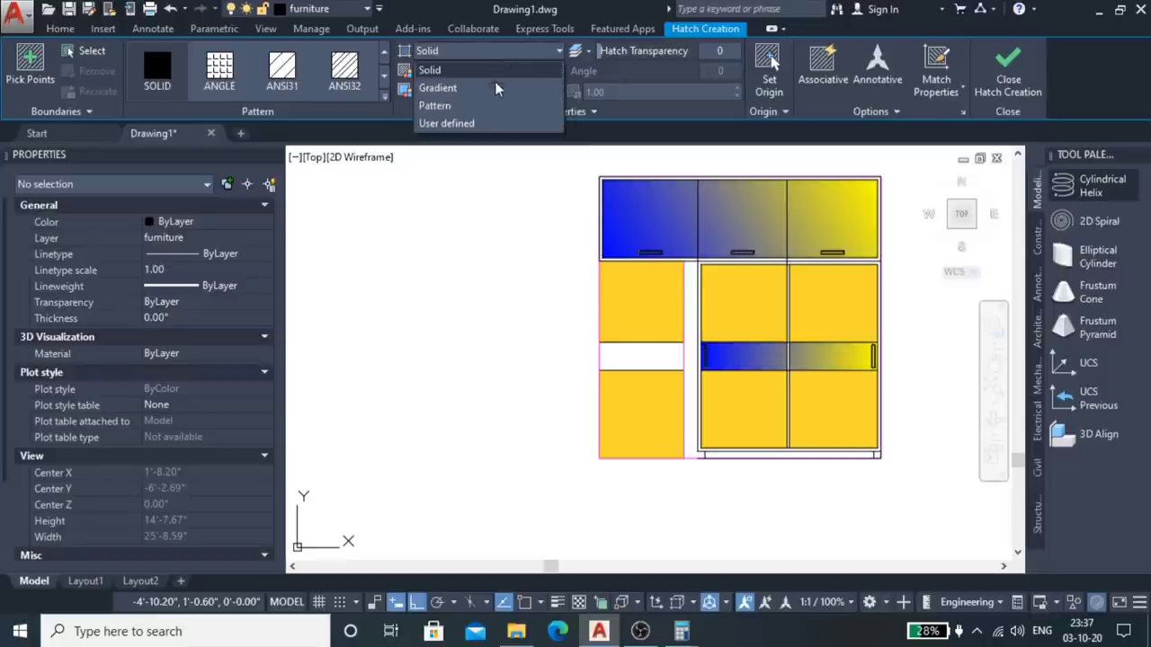
left_click(492, 89)
left_click(651, 356)
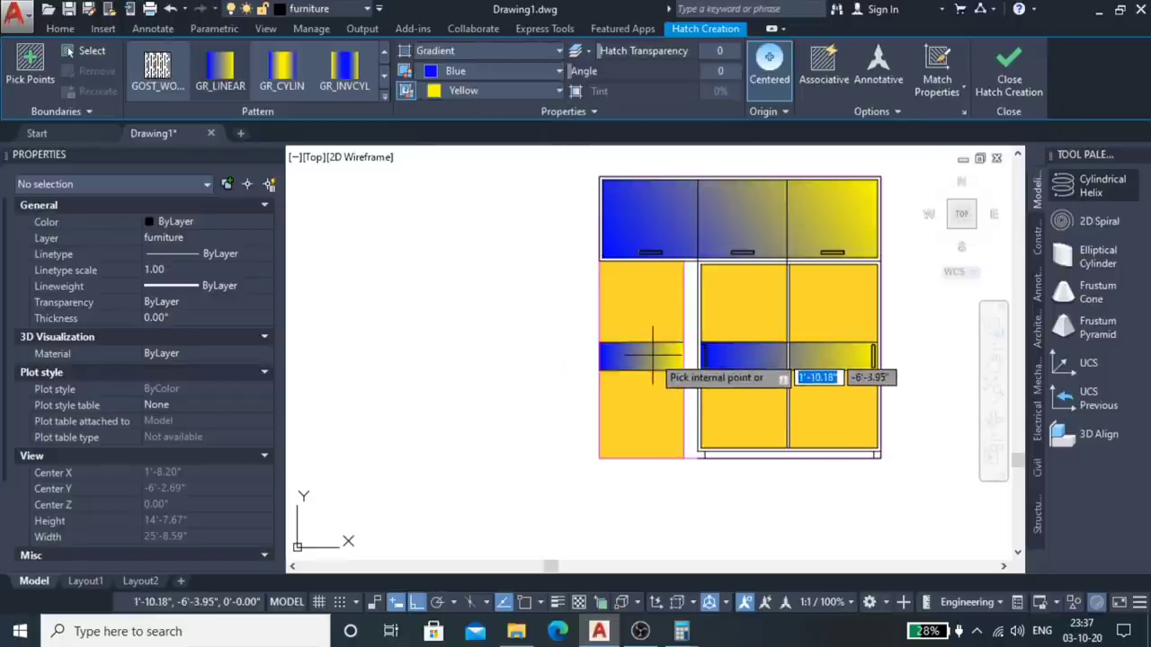
scroll(477, 340, "down", 2)
key("Return")
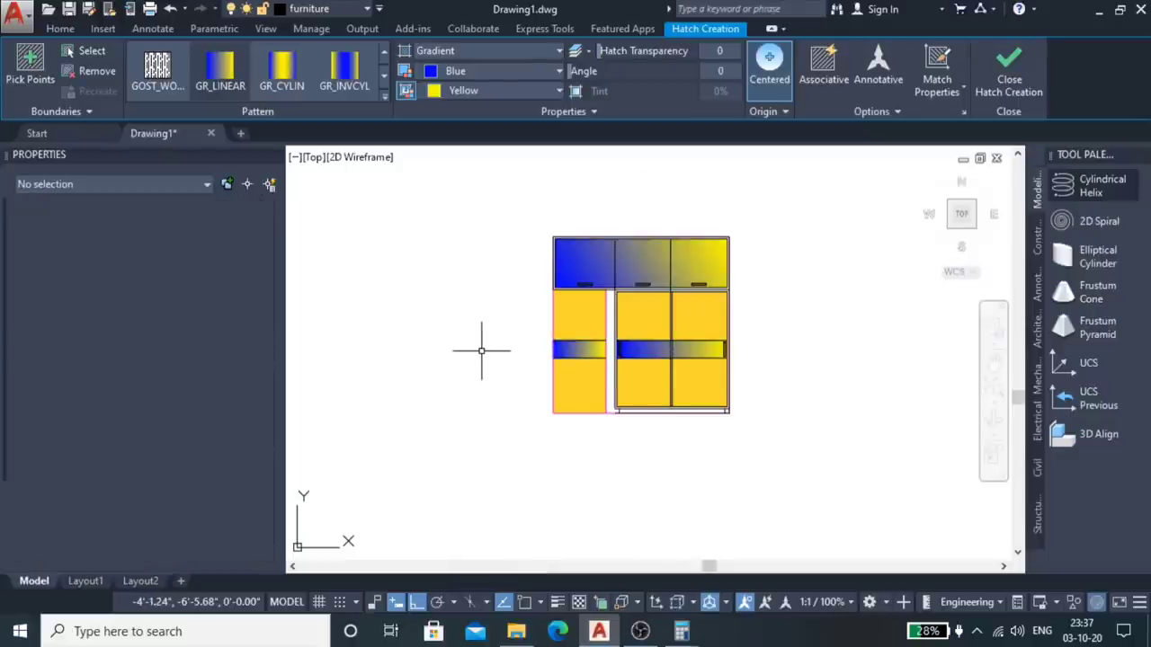
scroll(662, 331, "up", 4)
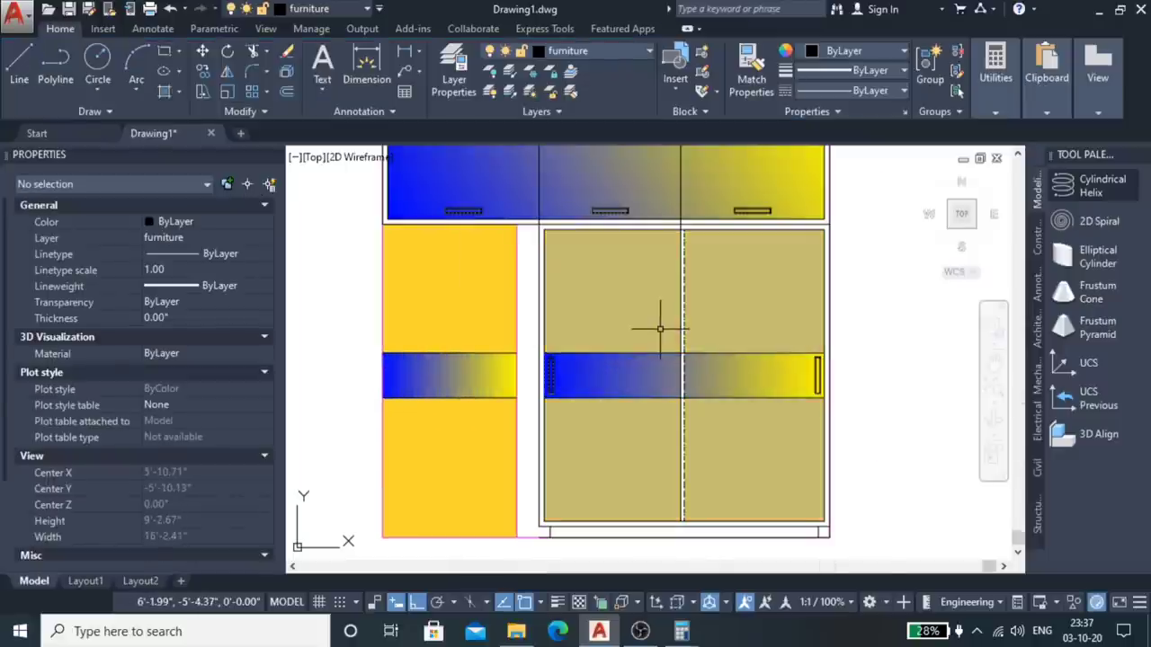
scroll(851, 392, "down", 2)
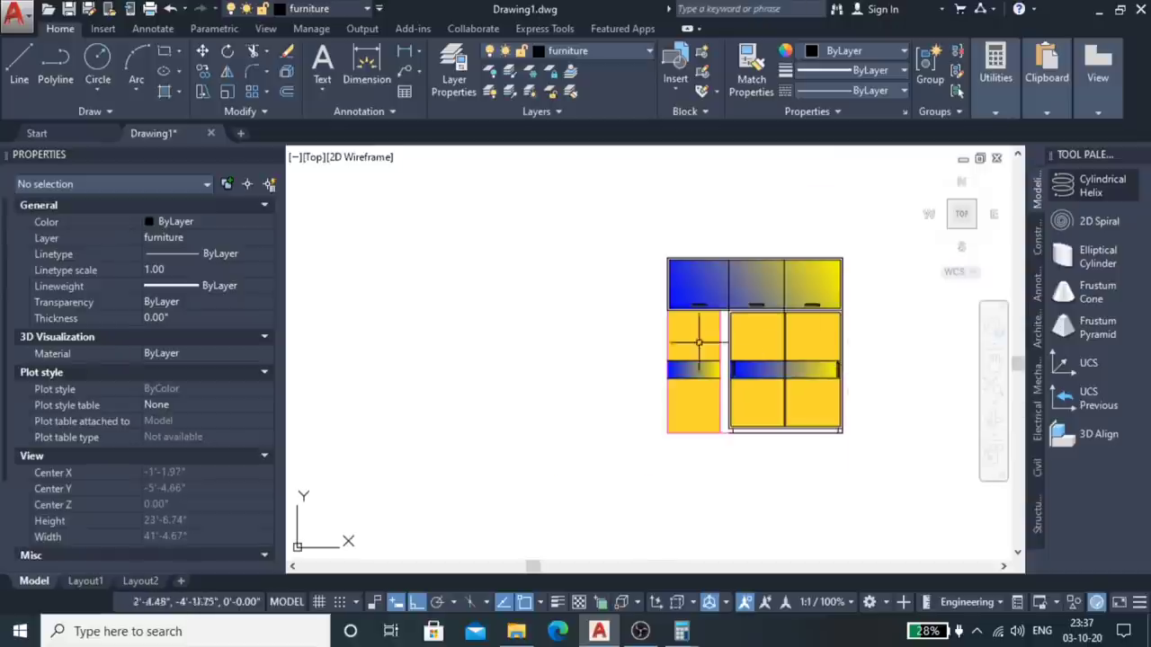
scroll(681, 333, "up", 4)
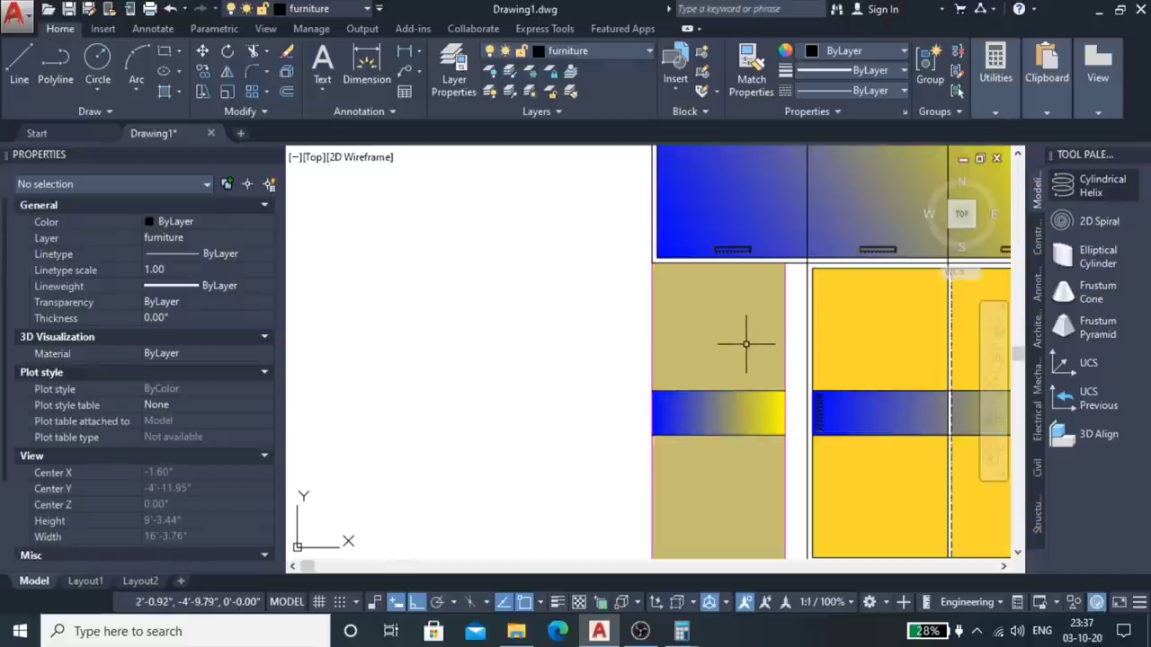
scroll(508, 356, "down", 2)
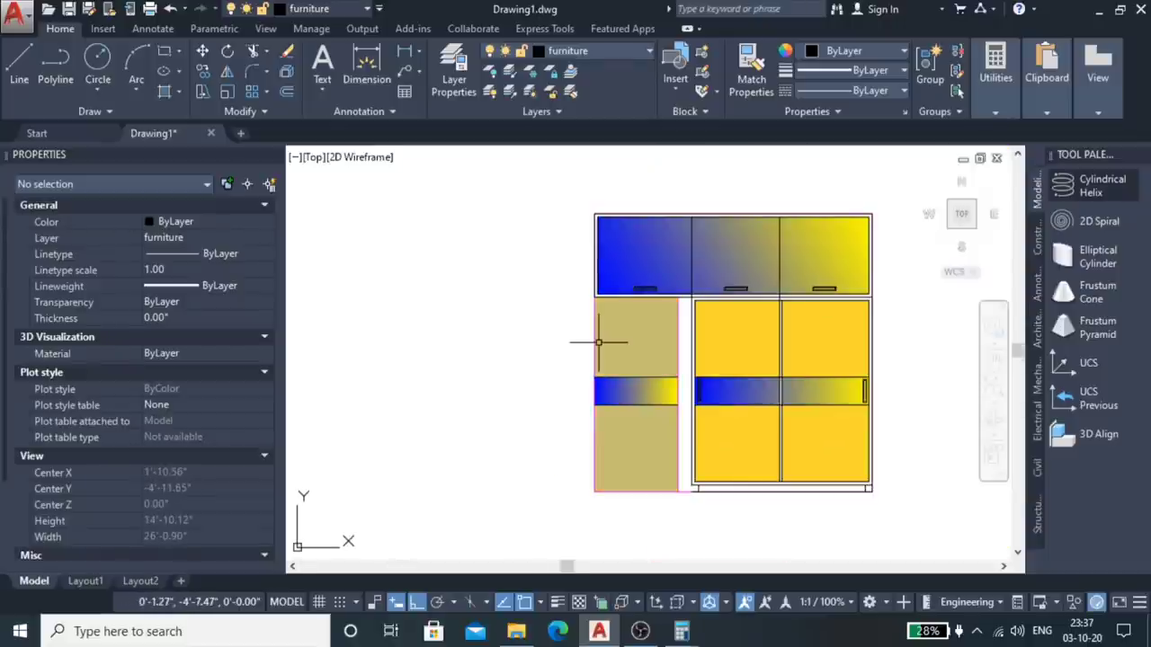
scroll(511, 330, "down", 2)
scroll(511, 330, "down", 2)
scroll(598, 450, "up", 2)
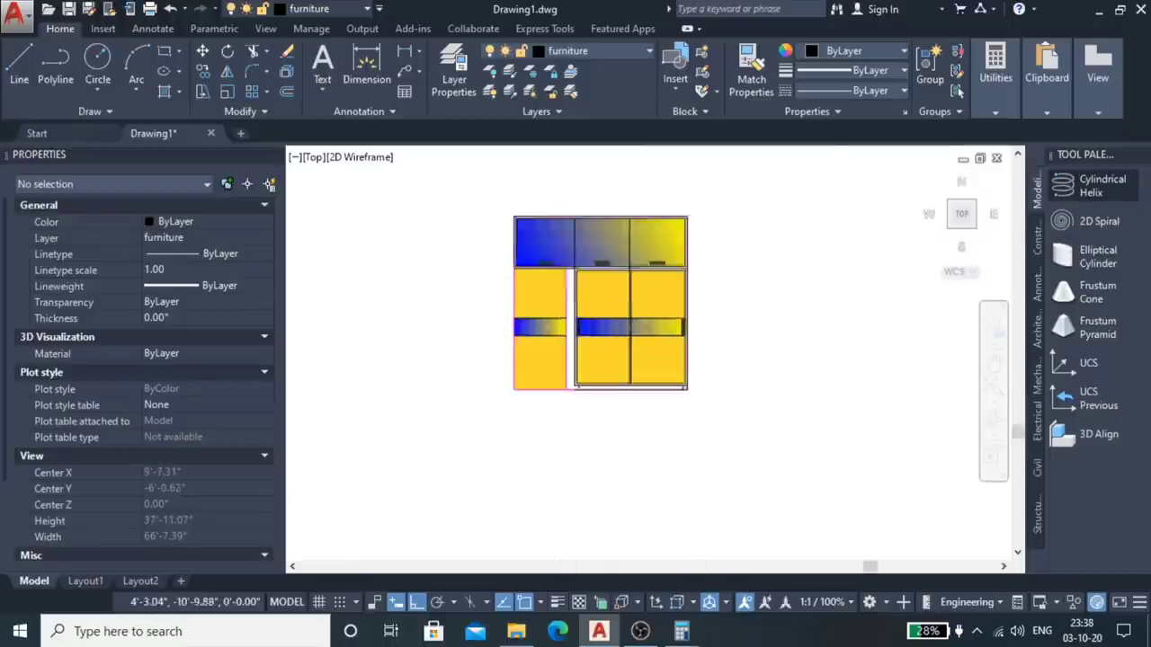
scroll(588, 404, "up", 2)
scroll(463, 382, "up", 2)
scroll(570, 467, "down", 2)
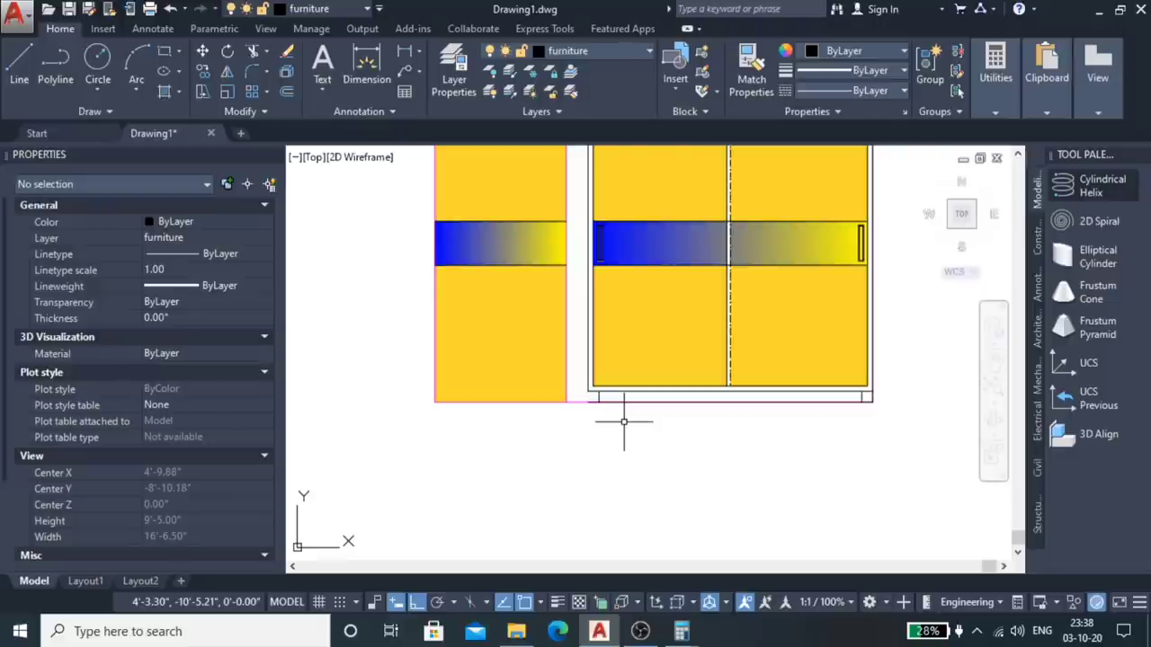
scroll(539, 394, "down", 2)
scroll(700, 386, "down", 2)
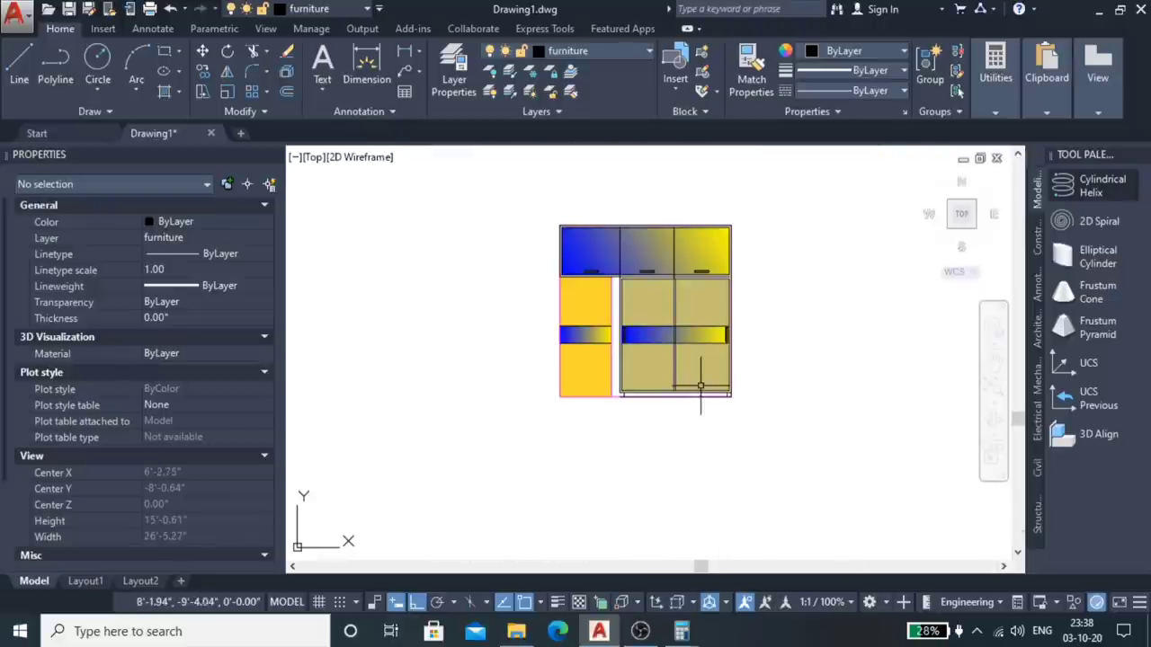
scroll(645, 296, "up", 4)
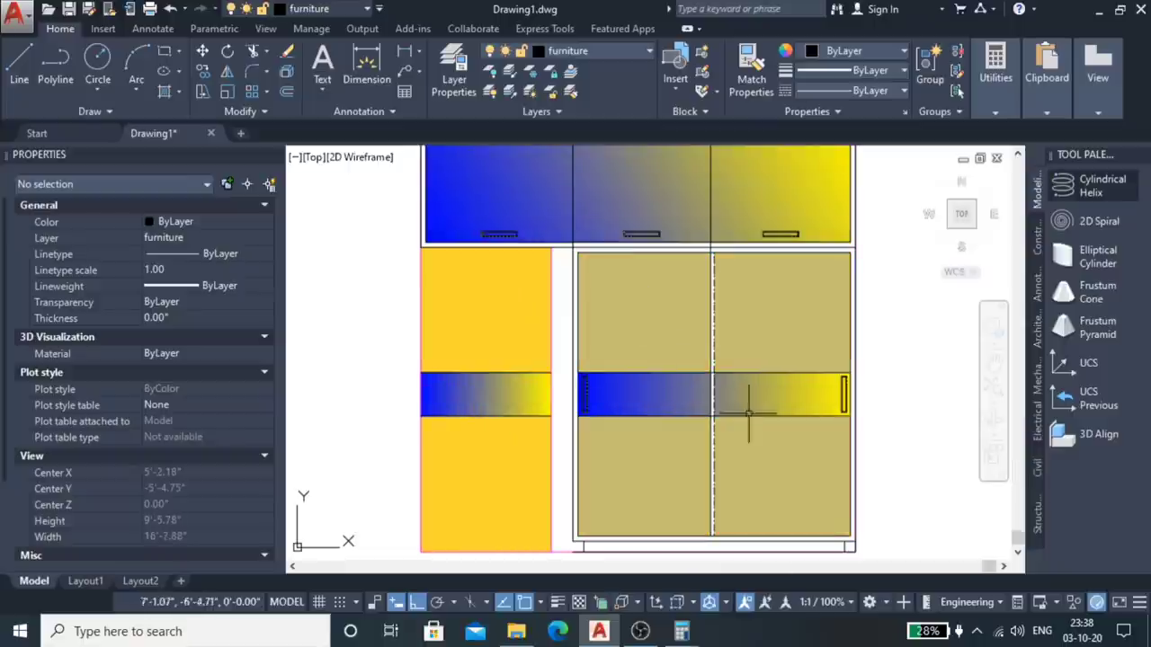
scroll(706, 393, "up", 5)
scroll(752, 465, "down", 5)
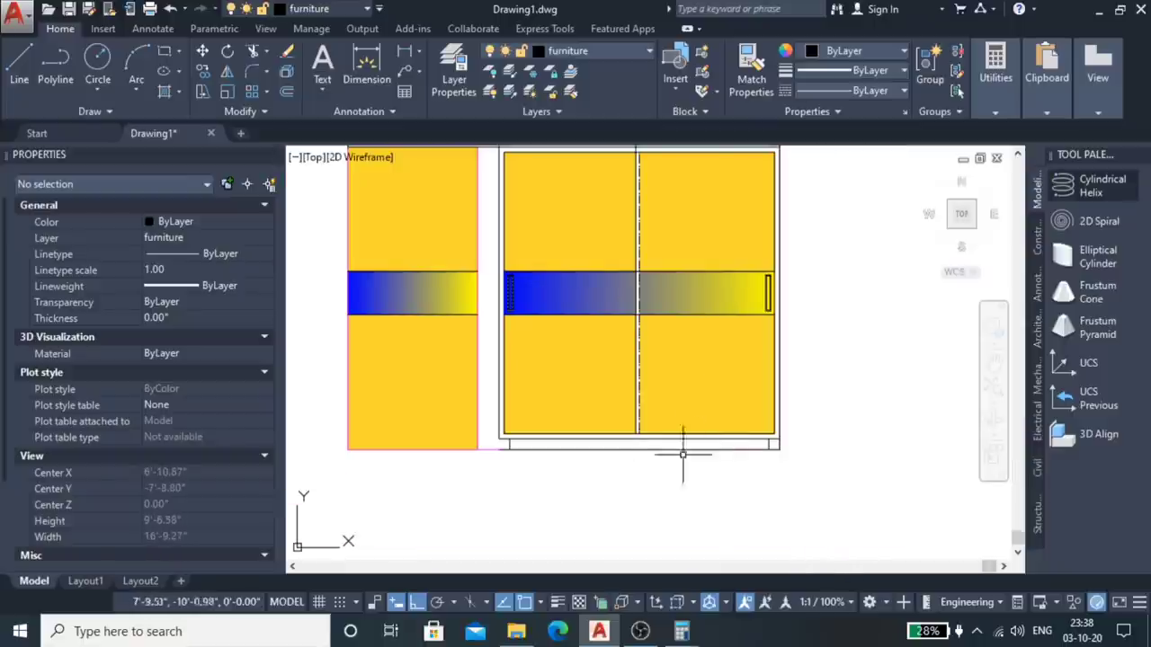
scroll(642, 436, "up", 4)
scroll(827, 464, "down", 2)
scroll(616, 410, "down", 1)
scroll(602, 405, "up", 1)
scroll(617, 407, "down", 3)
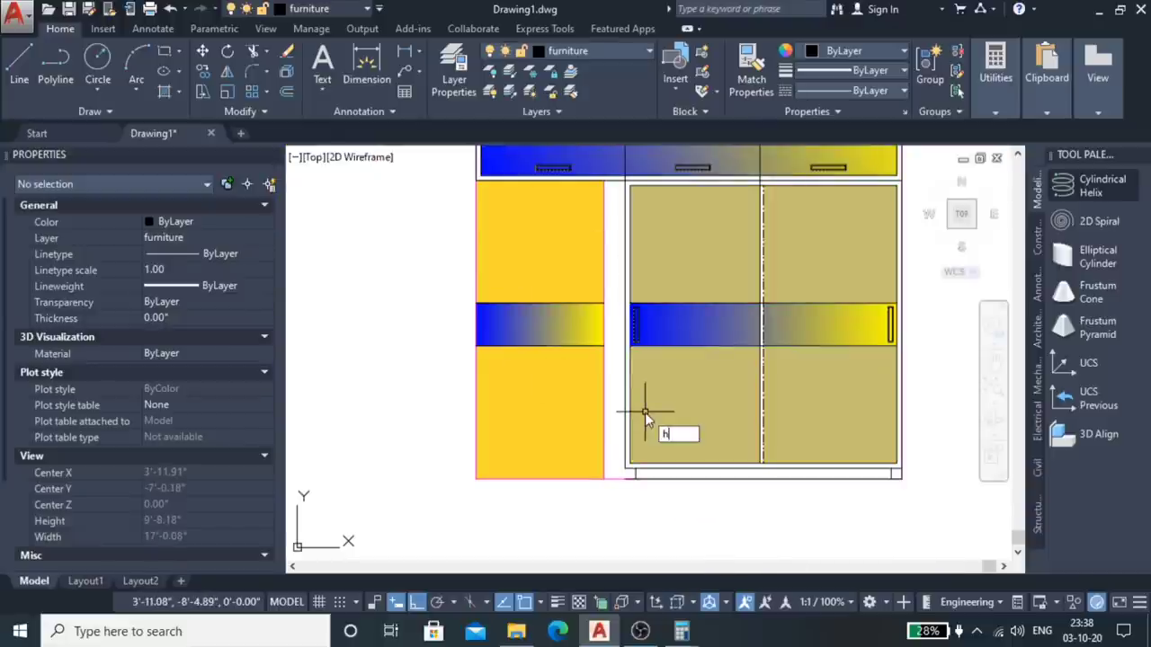
Step: Start a hatch with ByLayer colour and try picking areas inside the right cabinet
key("Return")
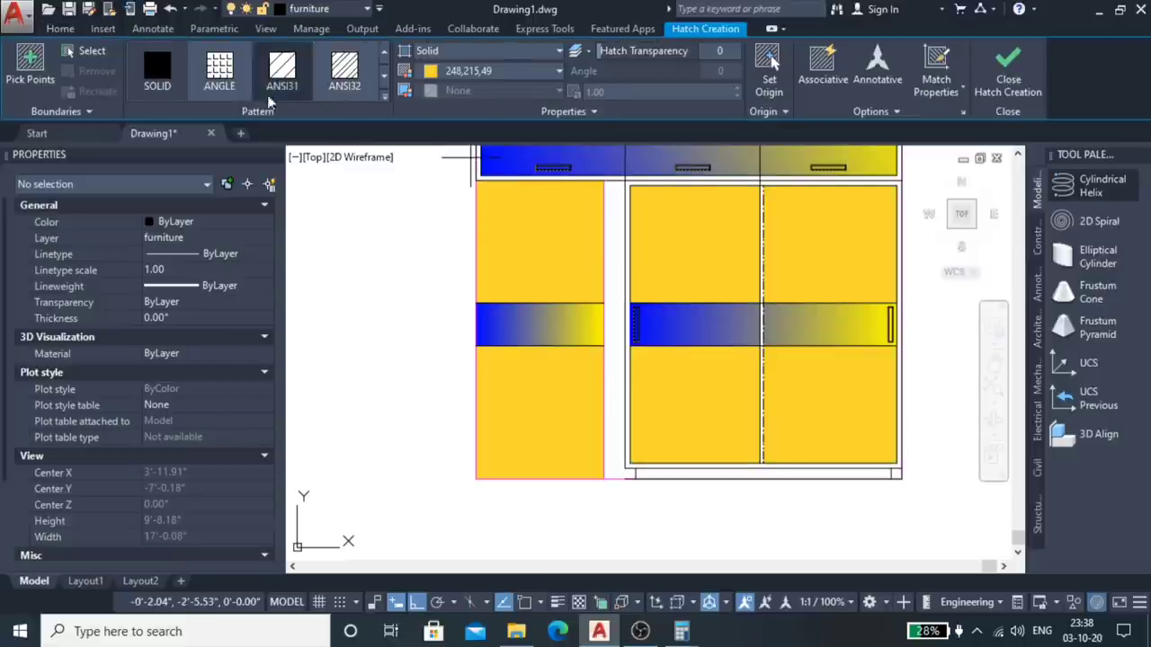
left_click(501, 78)
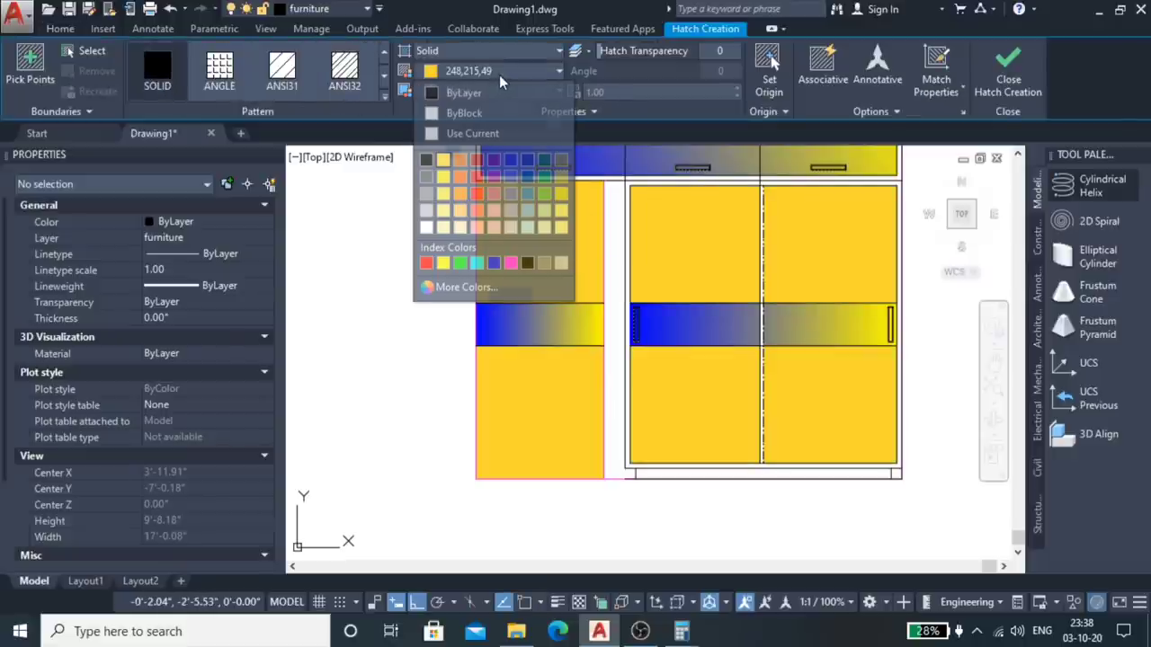
left_click(449, 94)
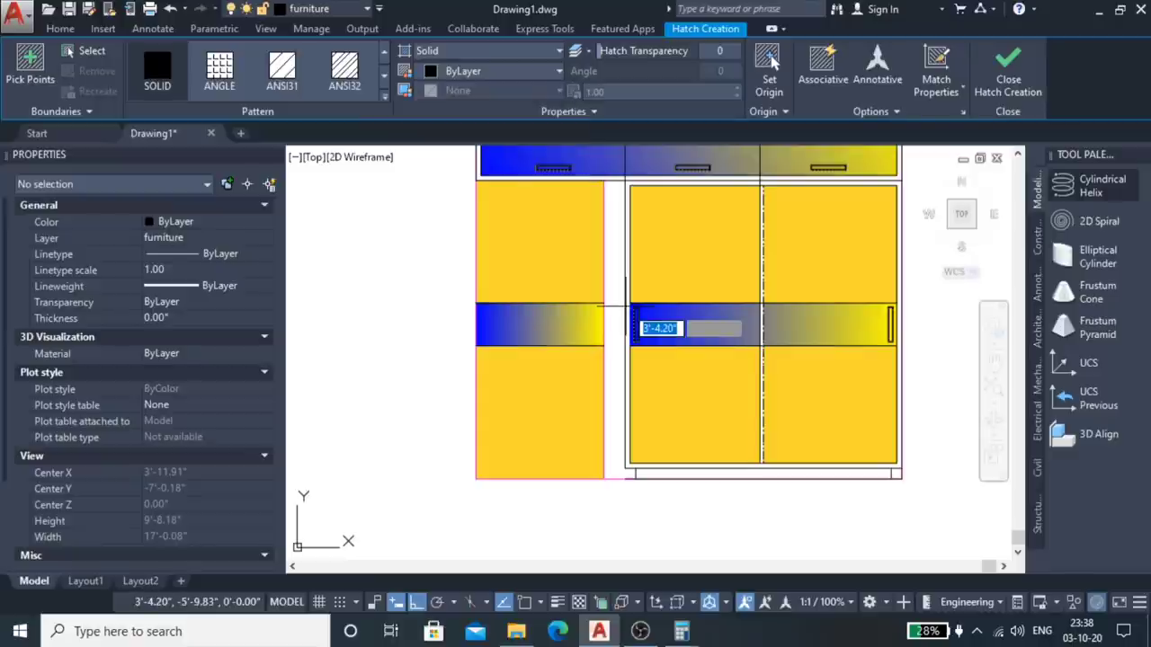
left_click(587, 435)
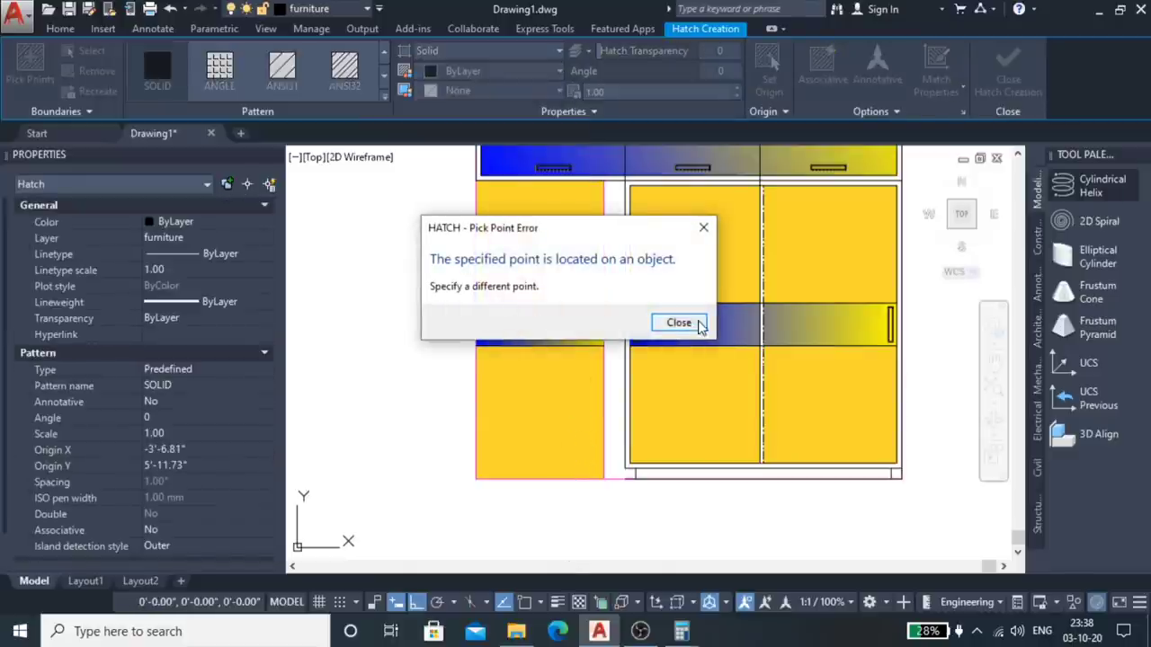
left_click(694, 323)
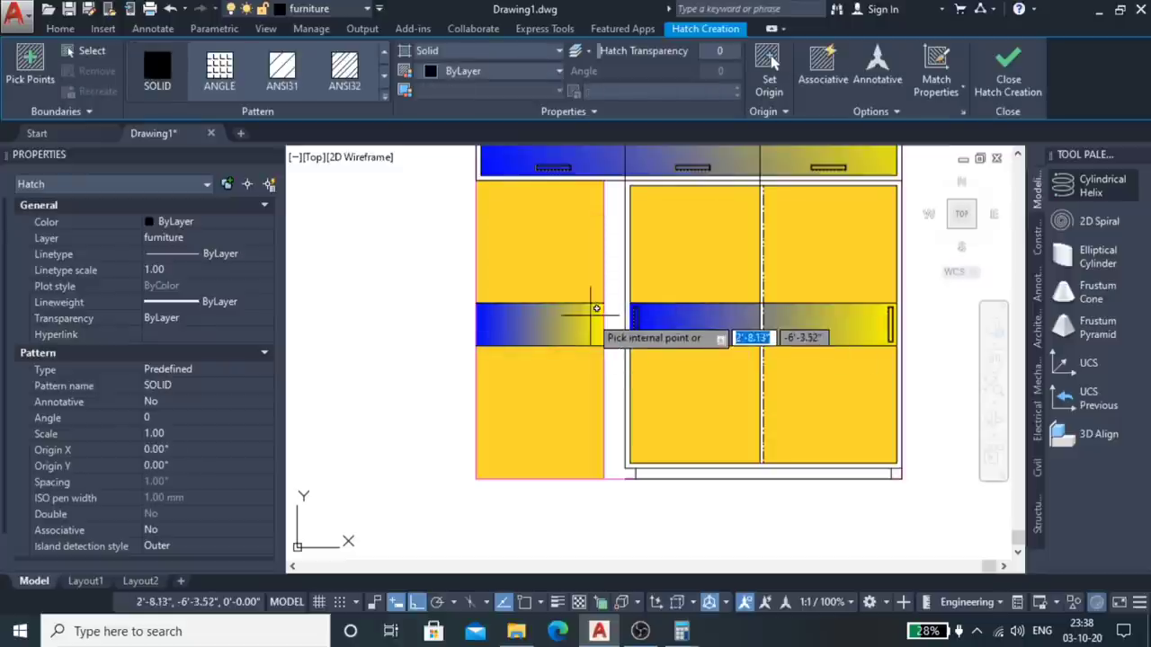
scroll(596, 308, "up", 4)
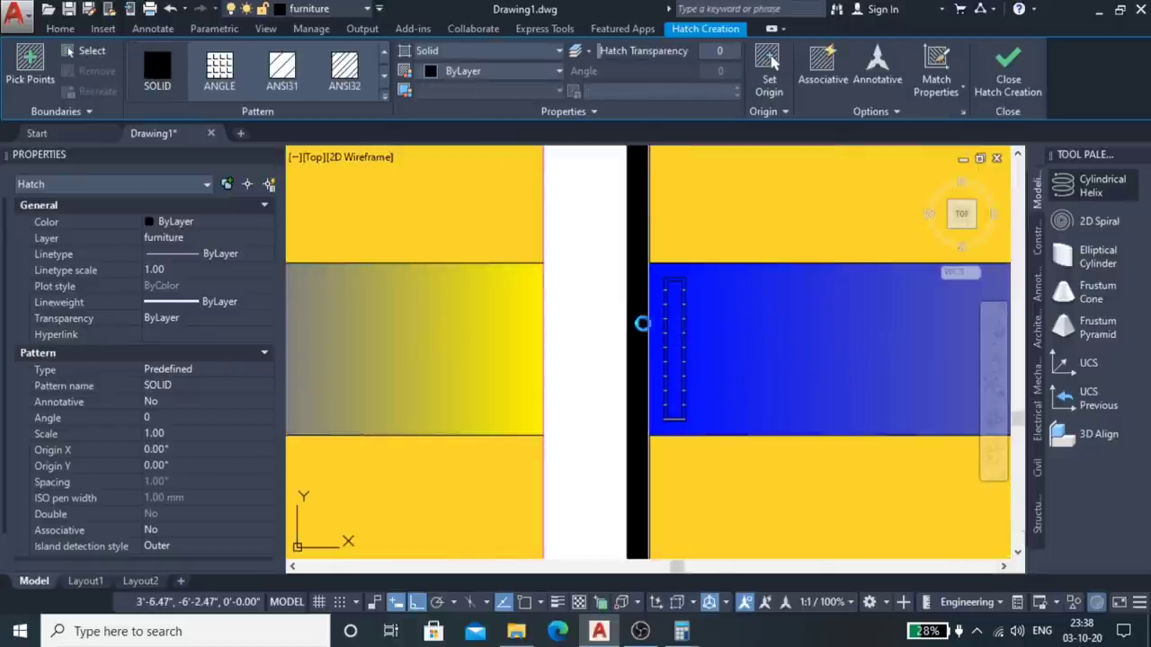
left_click(642, 324)
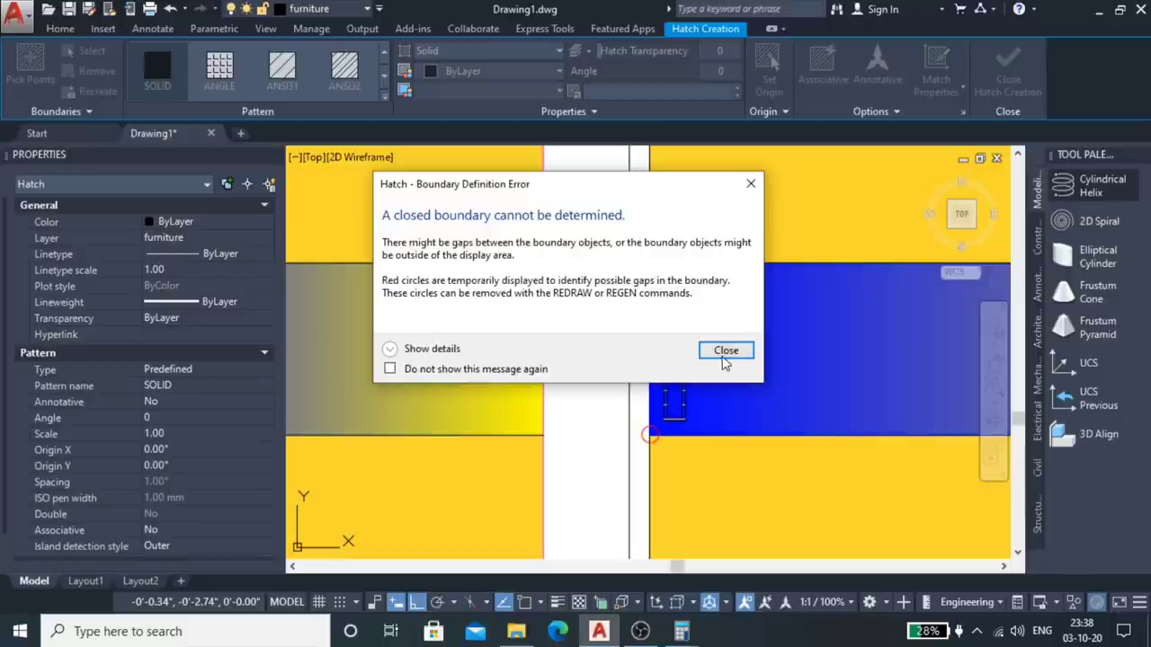
left_click(727, 356)
Step: Select the right cabinet's outline as the boundary and apply the solid black border
scroll(531, 346, "down", 2)
scroll(530, 346, "down", 2)
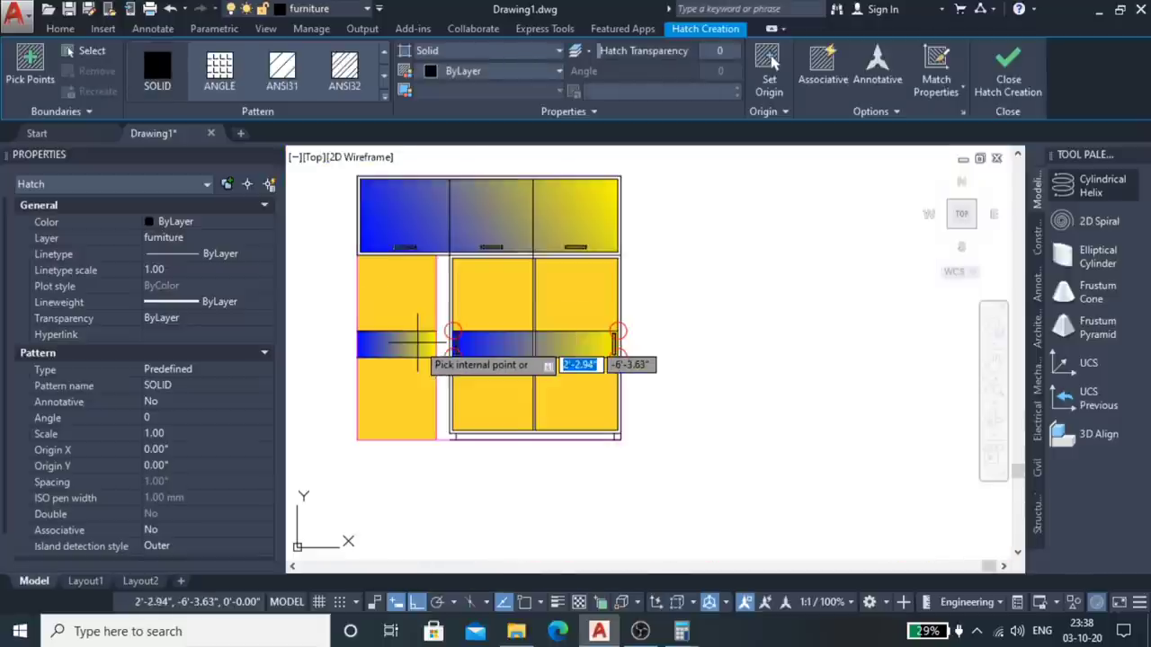
scroll(576, 342, "up", 5)
scroll(868, 292, "up", 3)
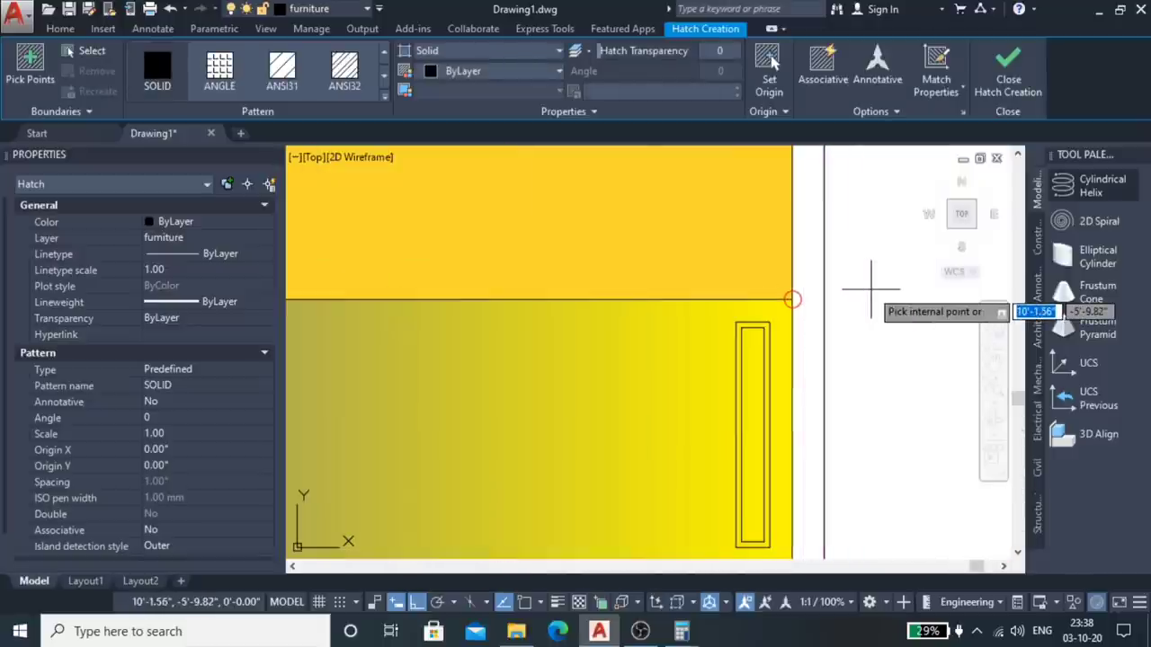
scroll(836, 299, "down", 2)
scroll(817, 312, "down", 2)
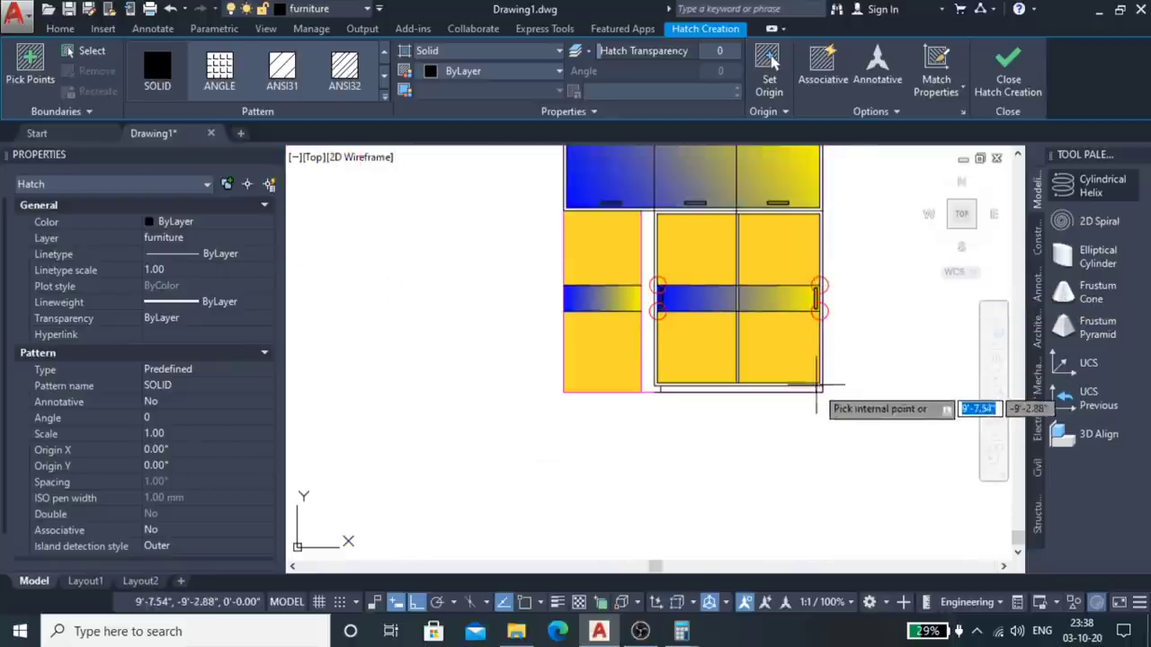
scroll(818, 393, "up", 3)
scroll(818, 393, "down", 2)
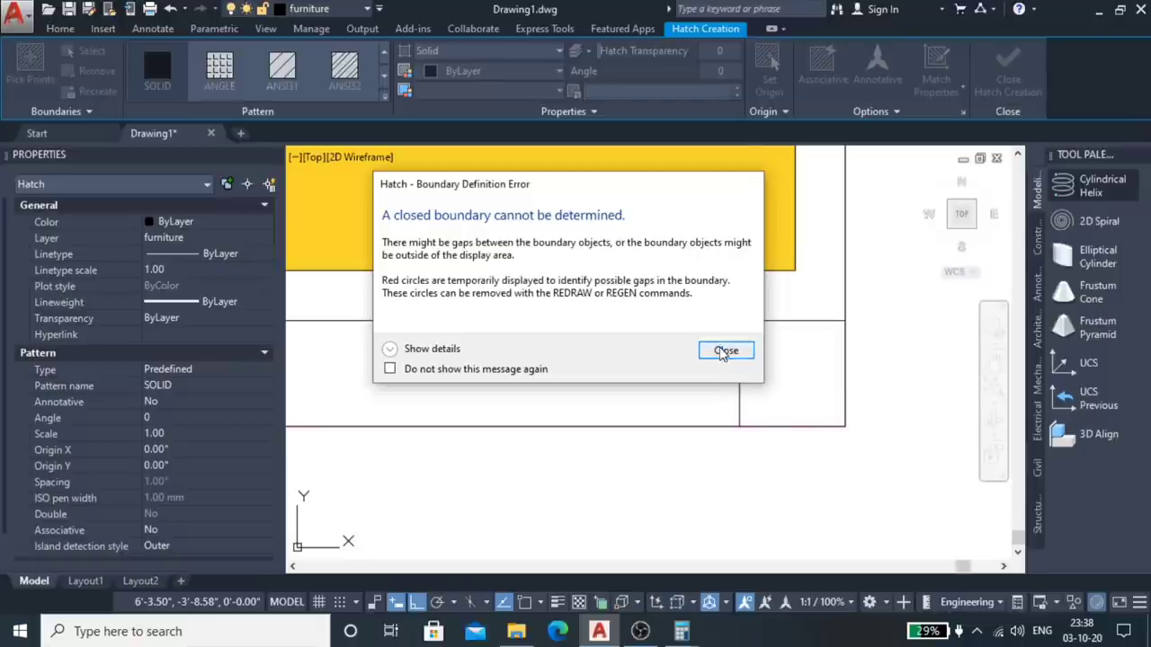
left_click(723, 351)
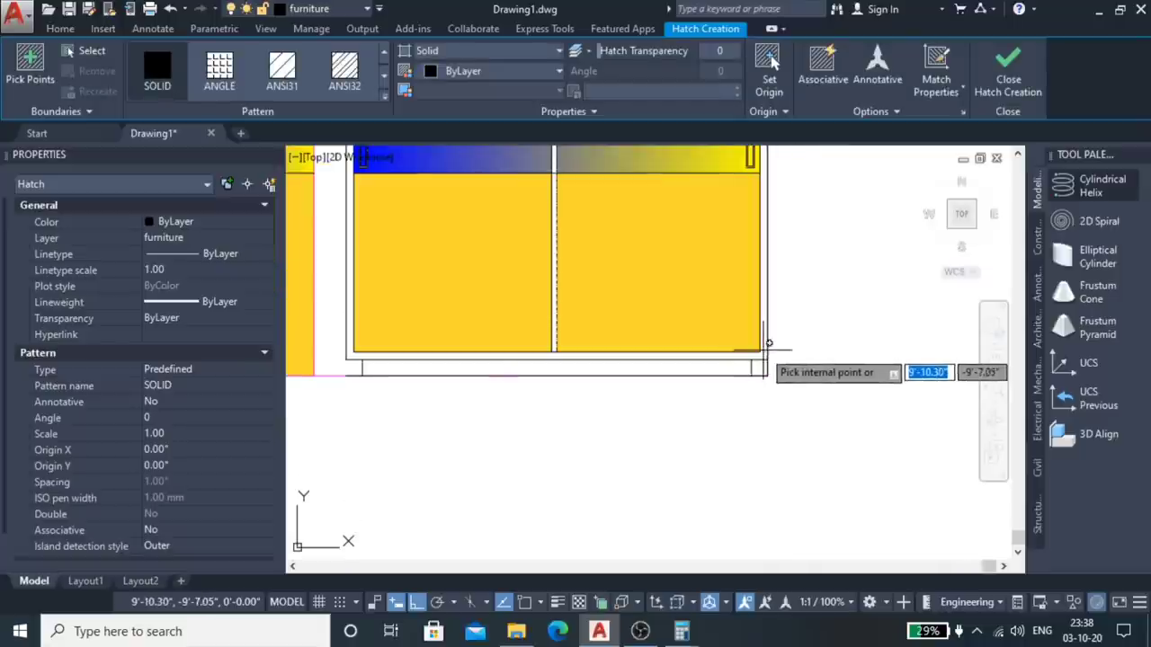
scroll(769, 346, "down", 1)
scroll(770, 337, "down", 1)
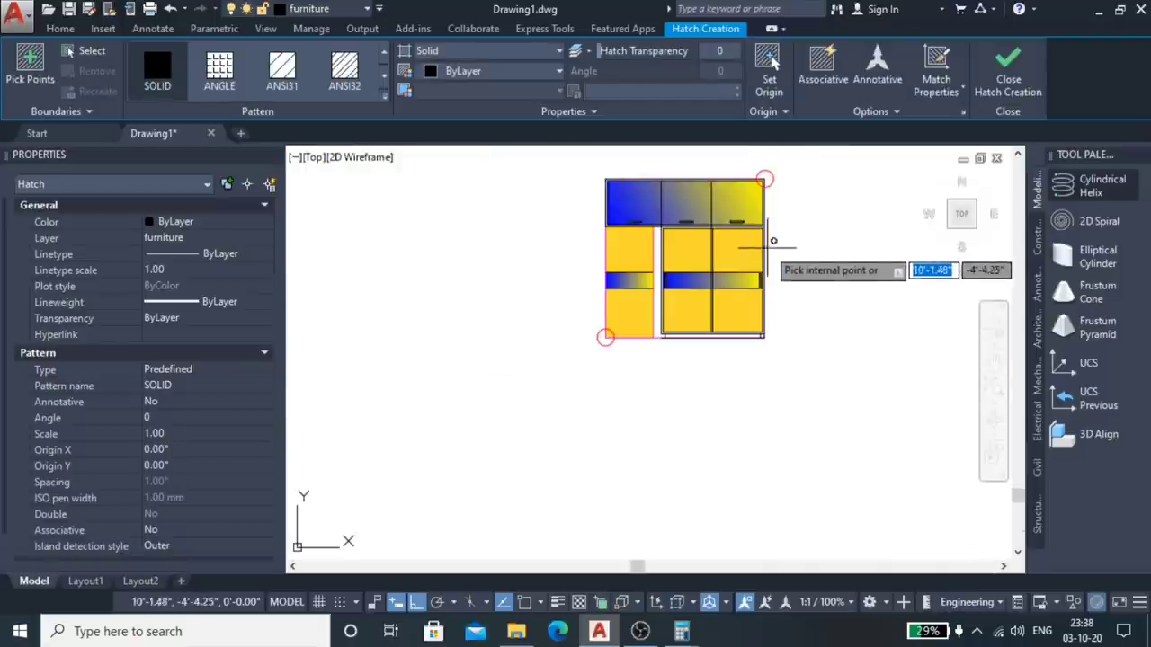
scroll(772, 241, "up", 4)
left_click(751, 223)
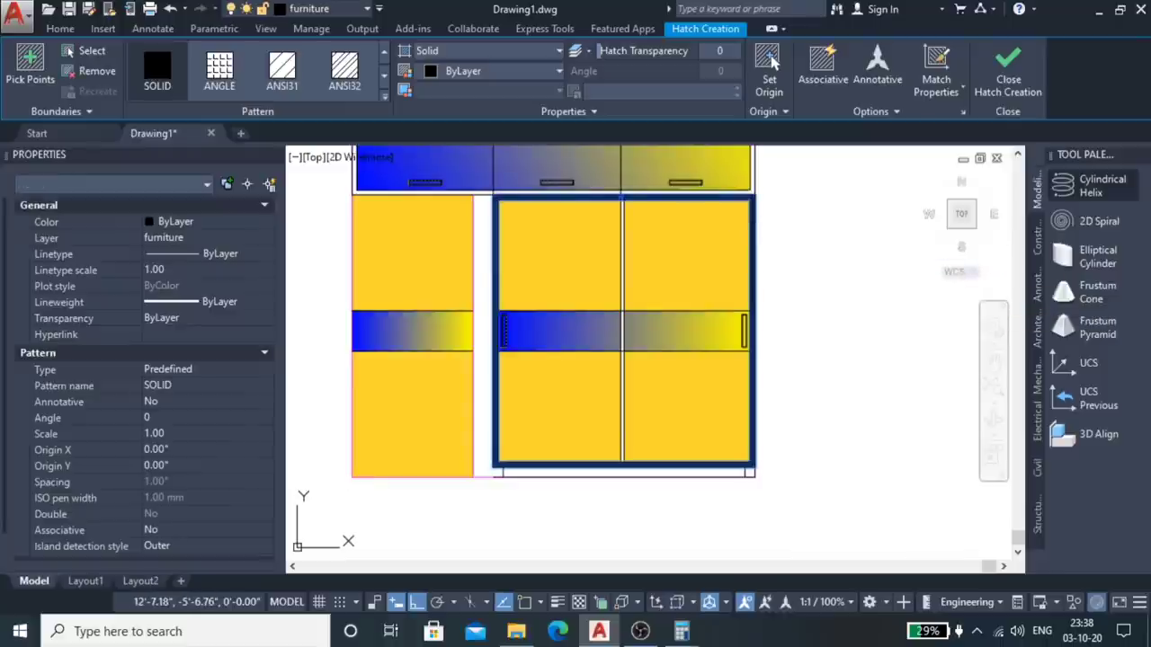
key("Return")
scroll(820, 324, "down", 2)
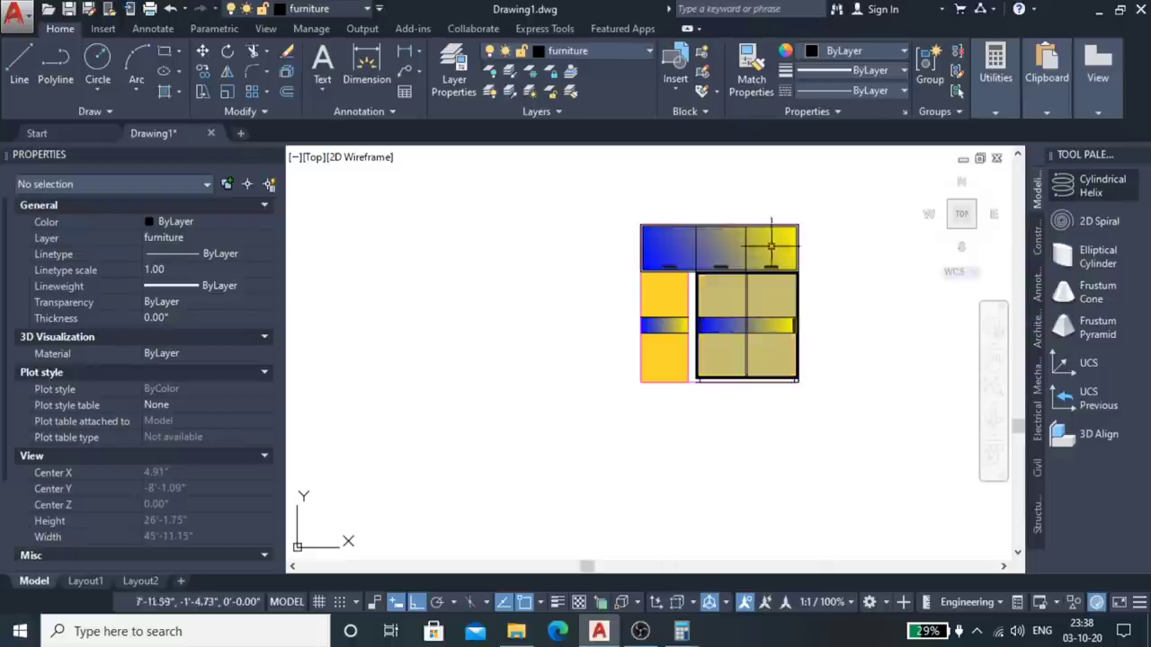
Step: Hatch the band around the upper gradient cabinet as a thick solid black border
scroll(770, 242, "up", 5)
scroll(804, 244, "down", 3)
scroll(652, 310, "up", 5)
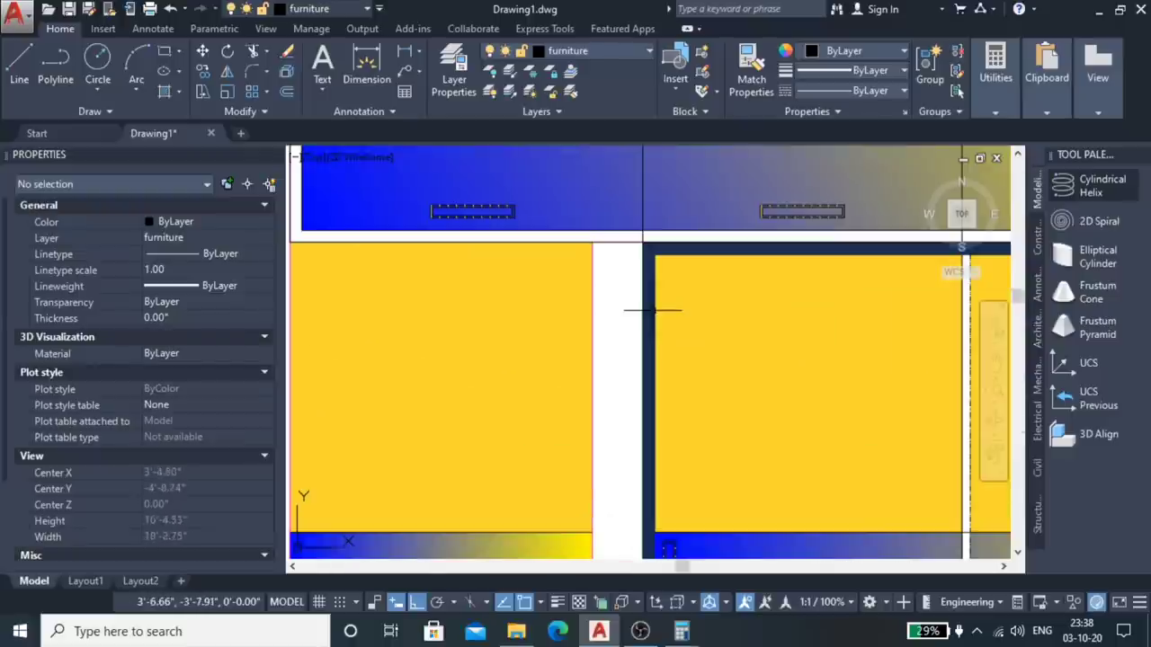
scroll(571, 324, "down", 4)
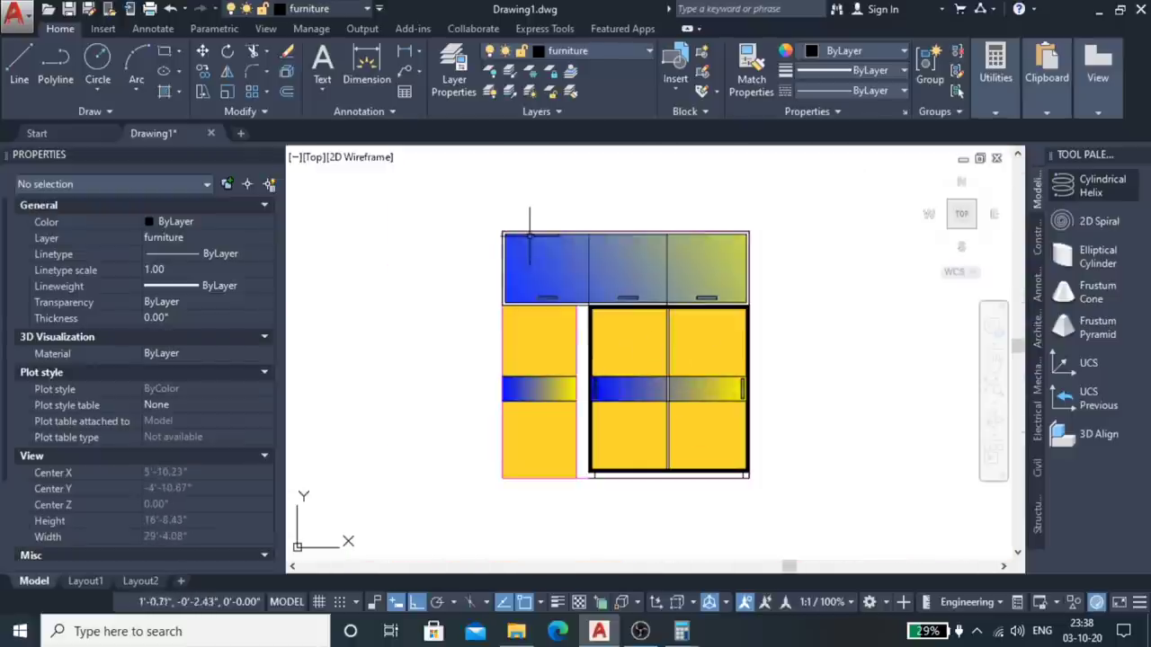
scroll(528, 216, "up", 4)
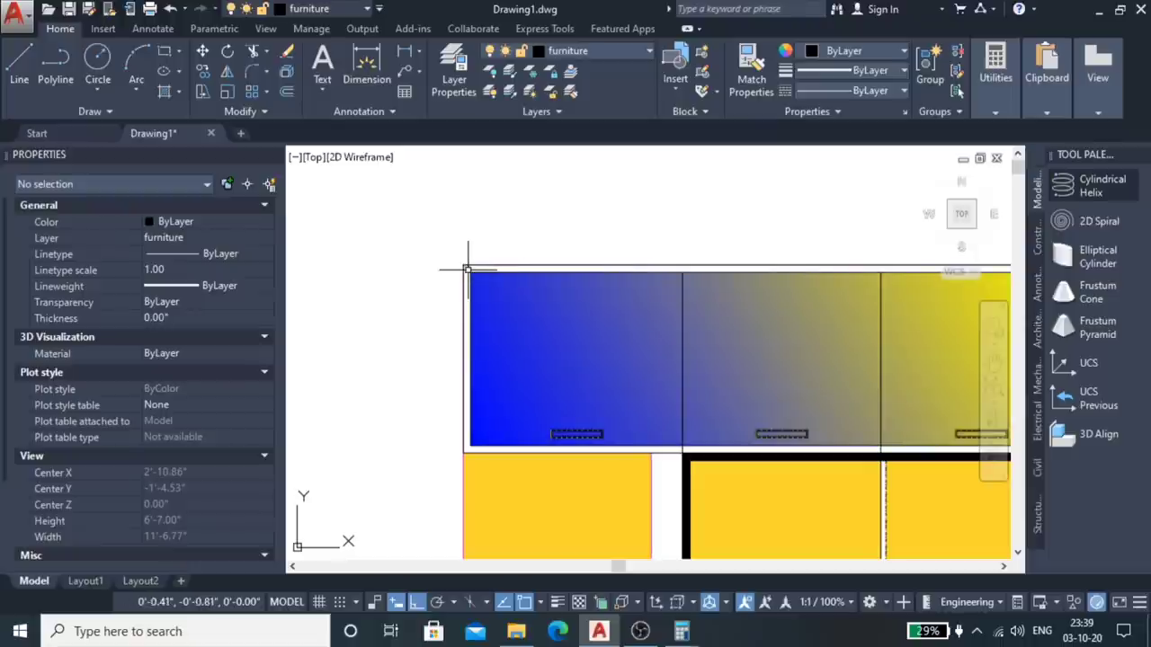
type("h")
key("Return")
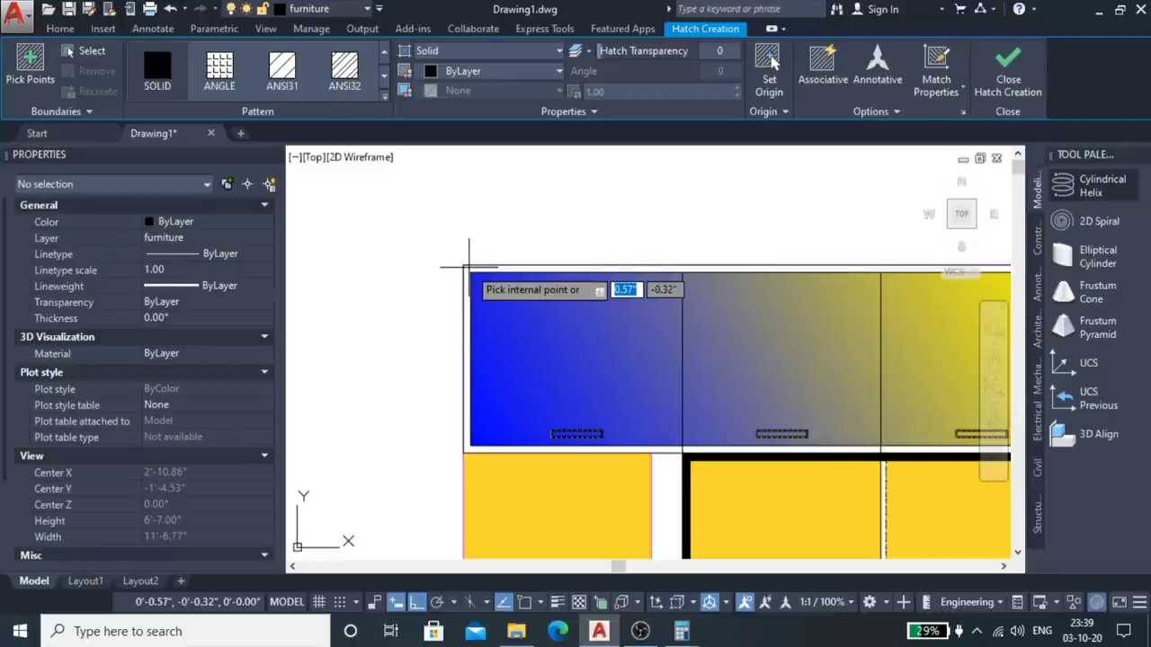
scroll(467, 267, "up", 2)
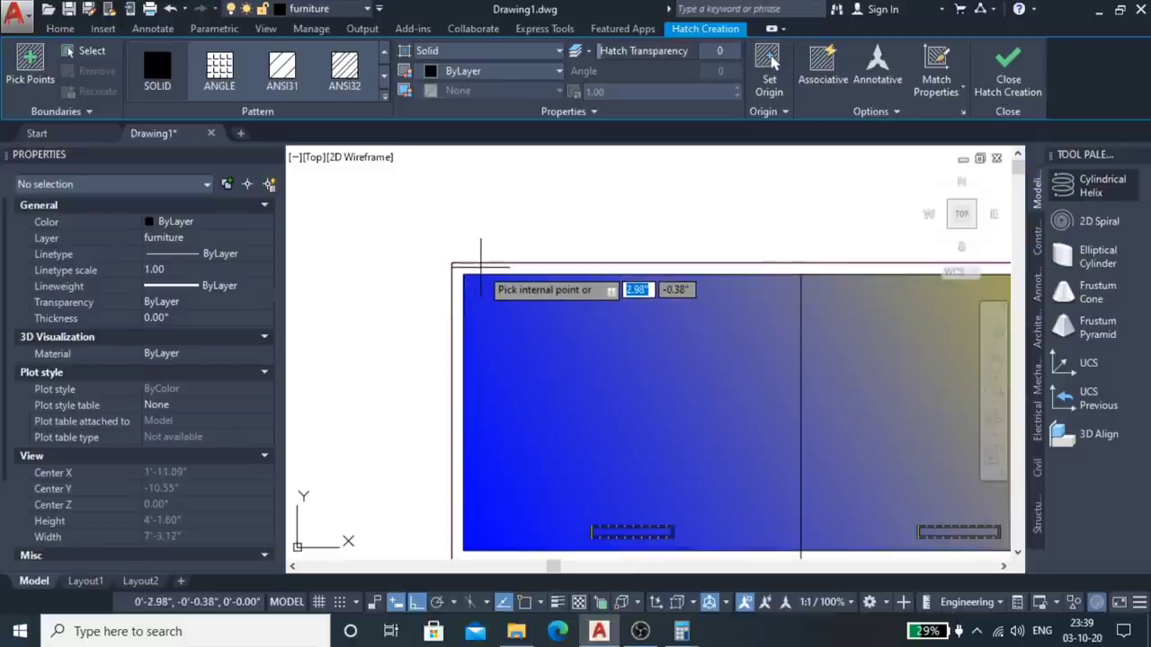
scroll(437, 267, "down", 6)
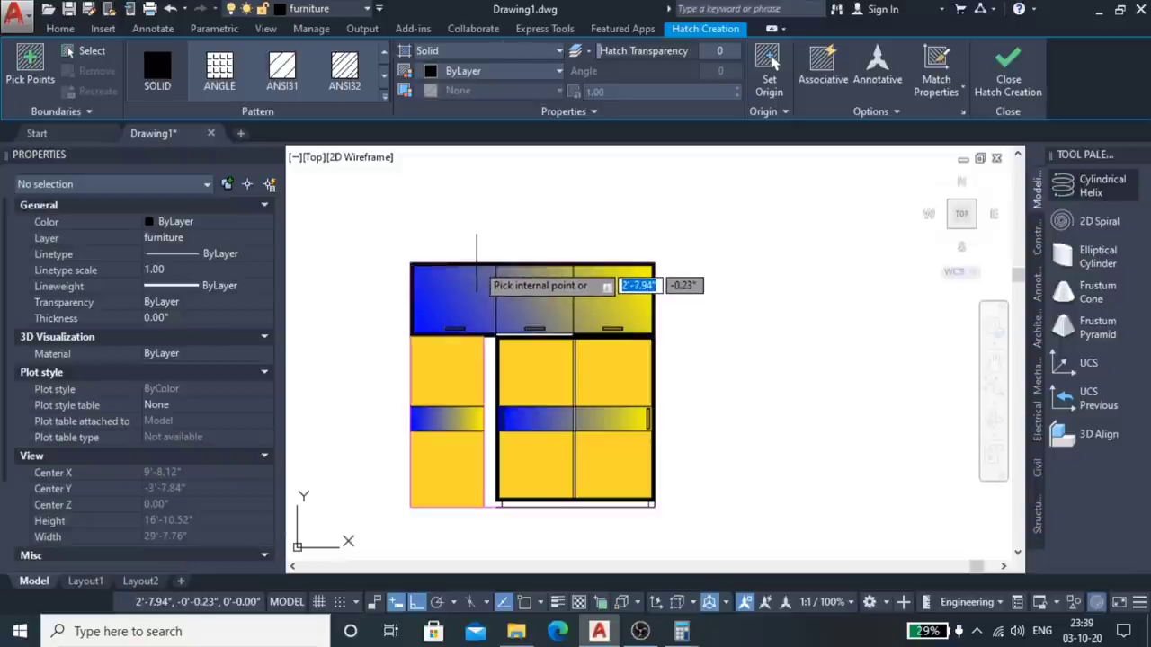
left_click(516, 360)
scroll(524, 349, "up", 6)
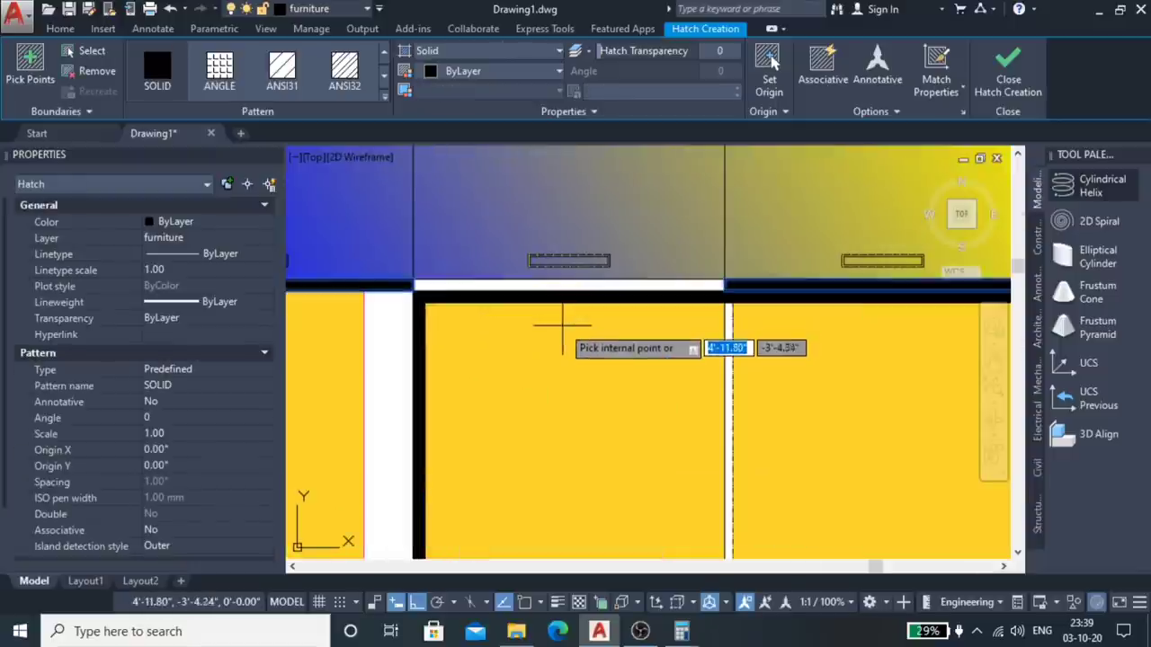
scroll(566, 311, "down", 5)
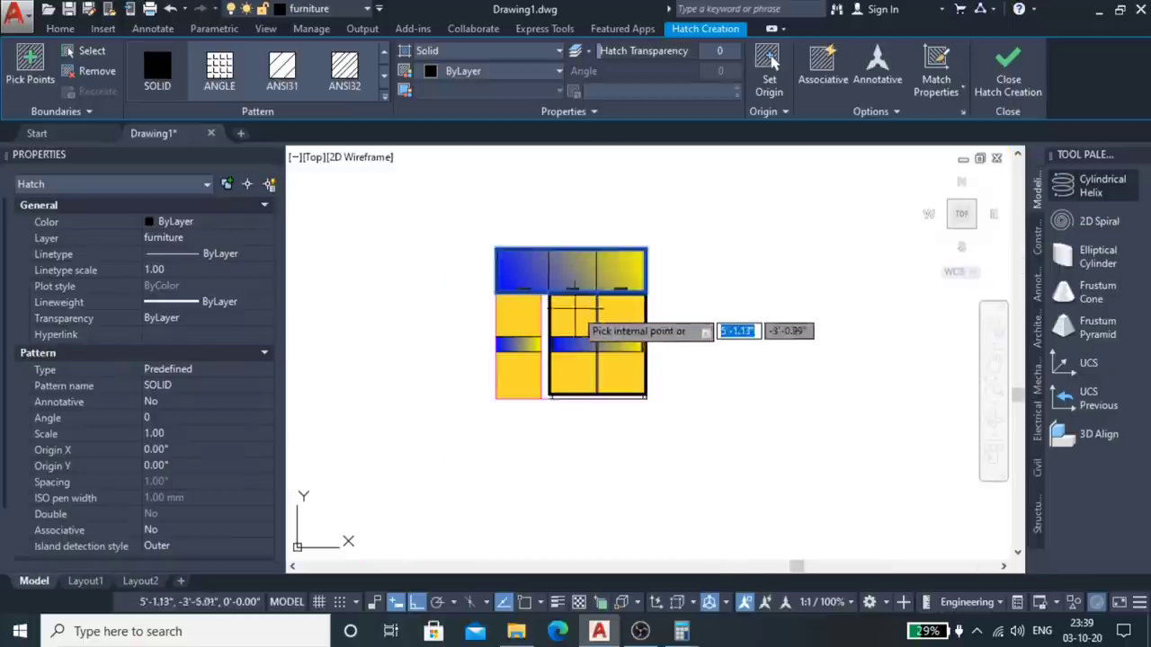
key("Return")
scroll(734, 282, "up", 3)
scroll(673, 257, "down", 3)
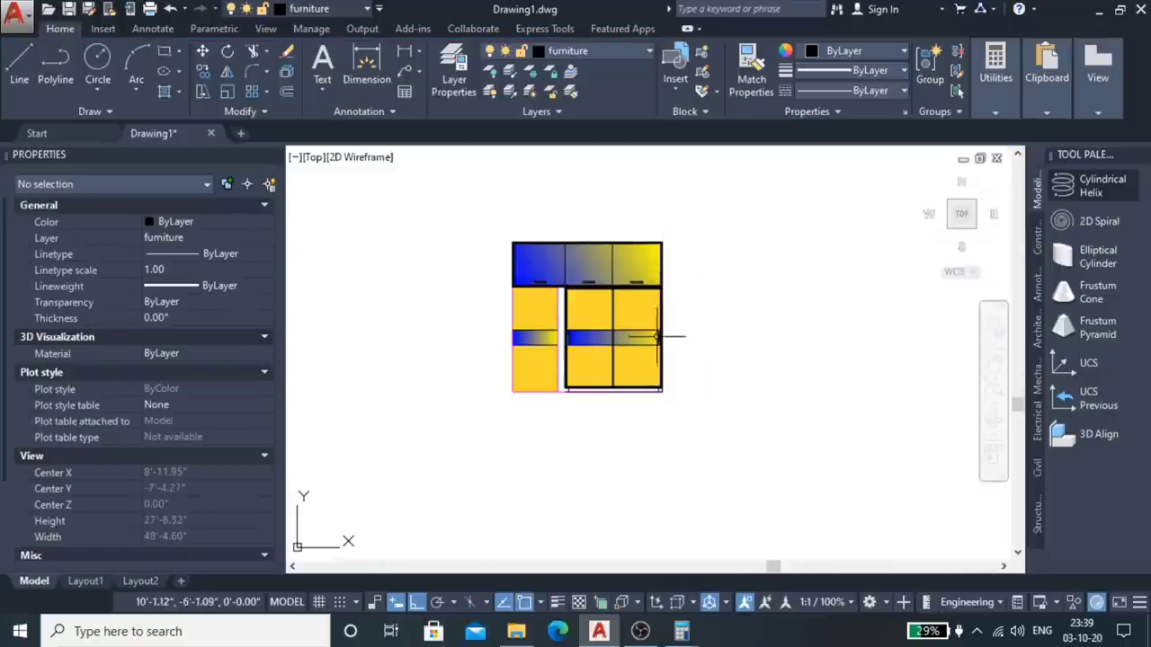
Step: Fill the thin strip beneath the right door pair with solid colour 254,234,185
scroll(557, 355, "up", 2)
scroll(553, 267, "up", 4)
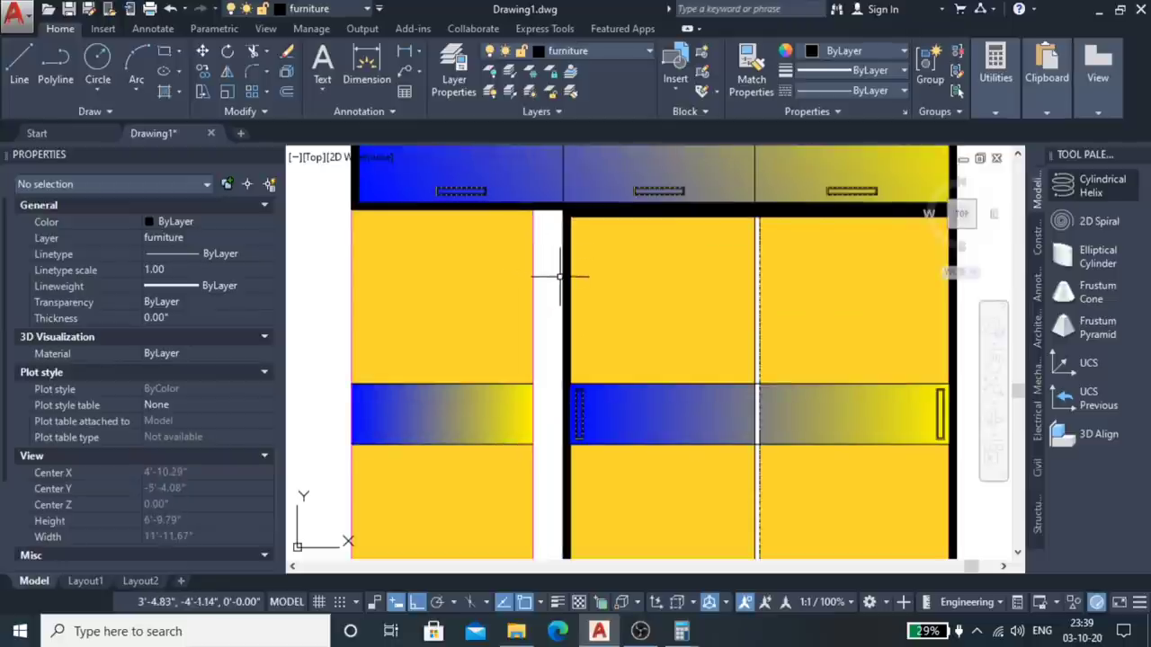
scroll(559, 276, "down", 2)
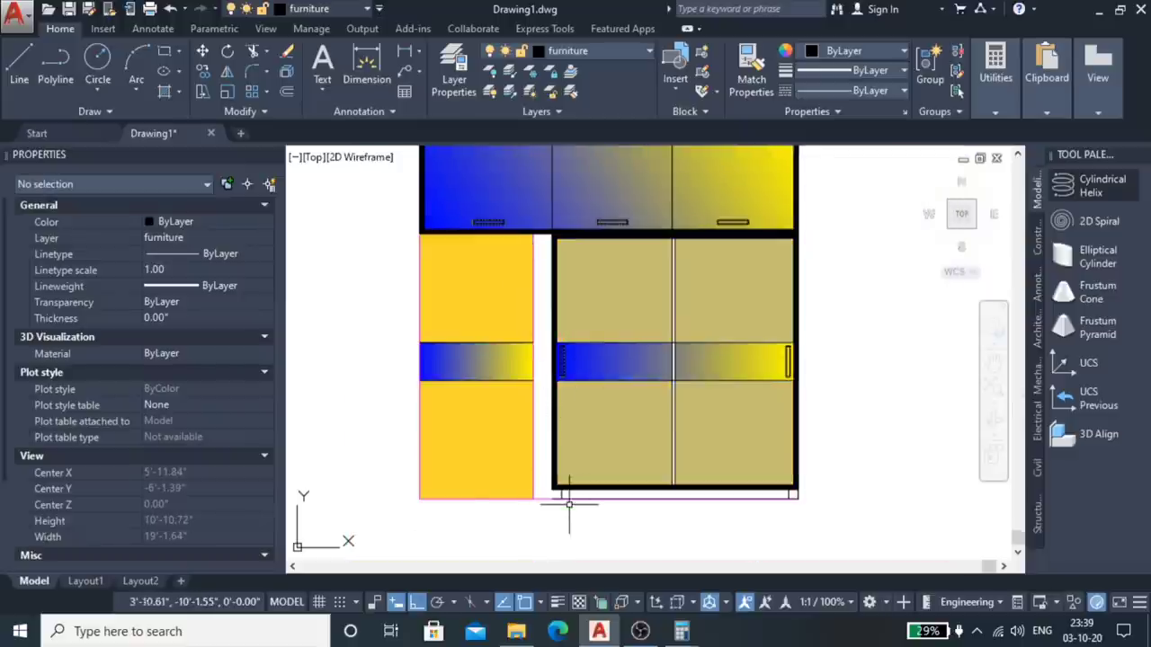
scroll(568, 505, "up", 2)
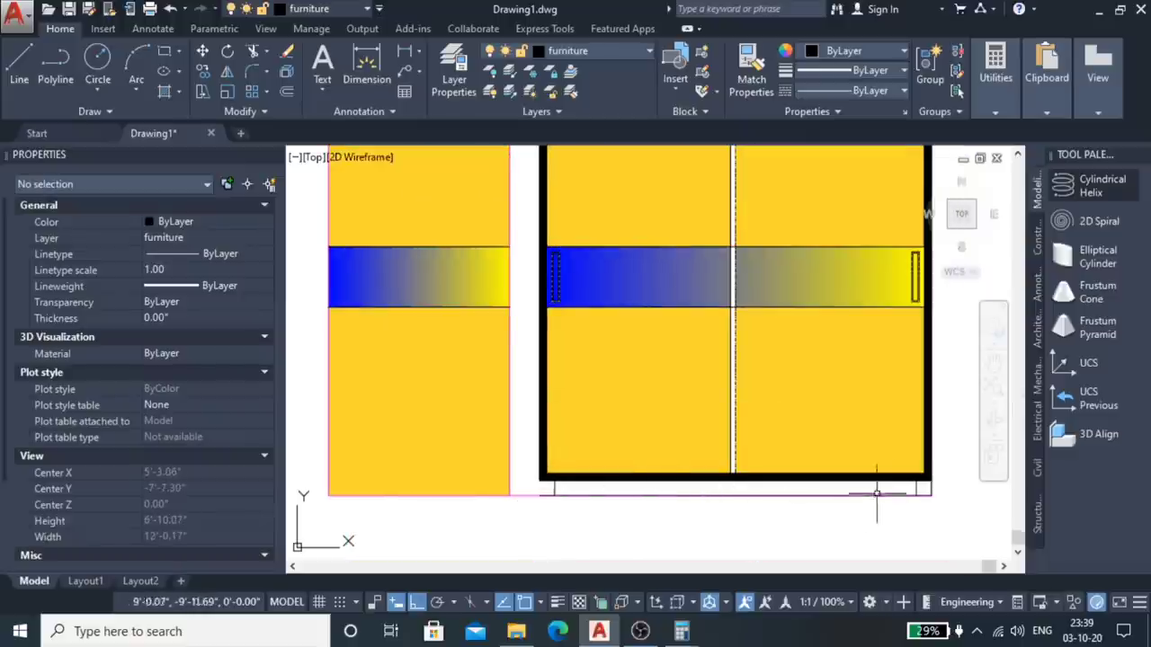
left_click(591, 51)
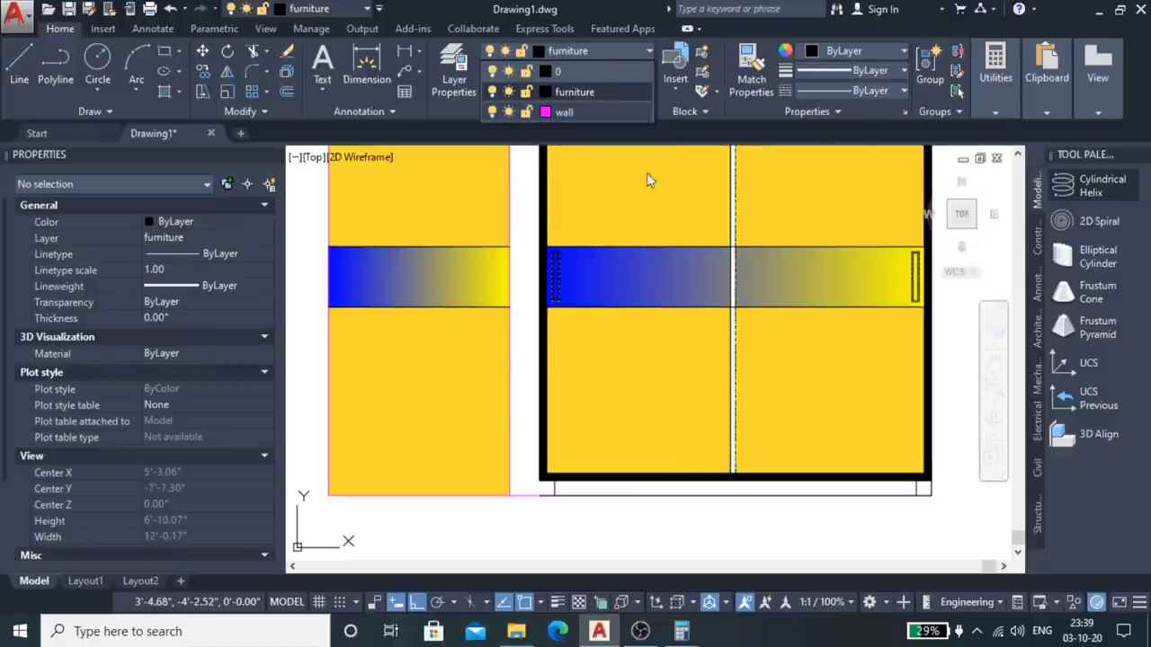
type("h")
key("Return")
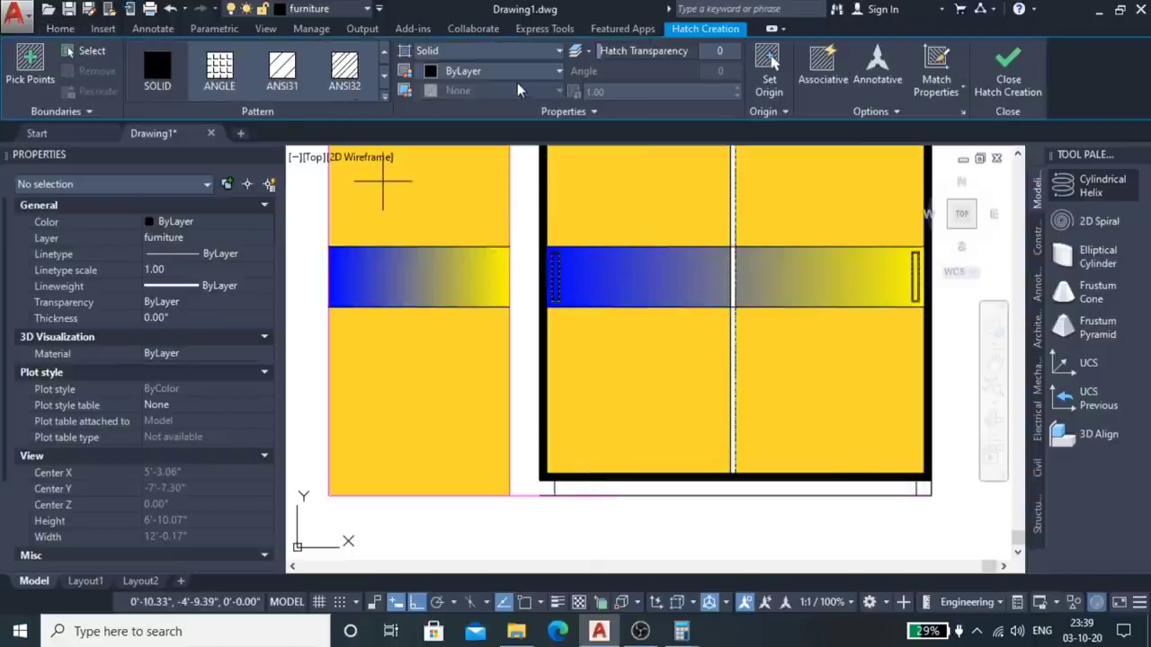
left_click(529, 72)
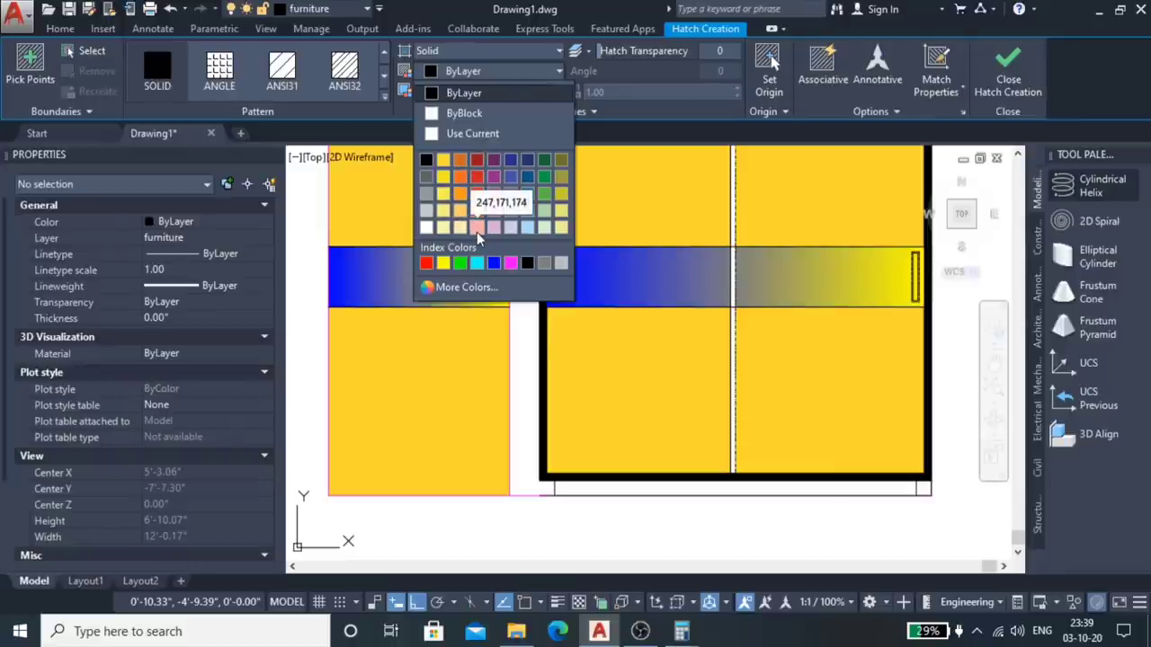
left_click(457, 228)
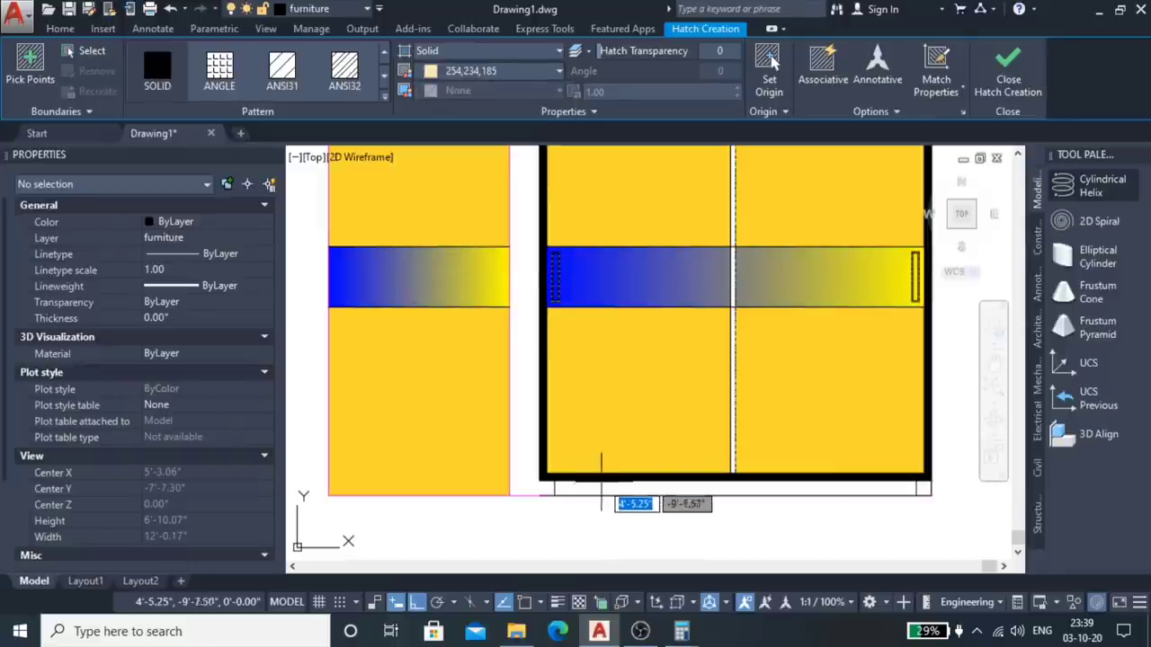
left_click(604, 486)
scroll(627, 532, "down", 2)
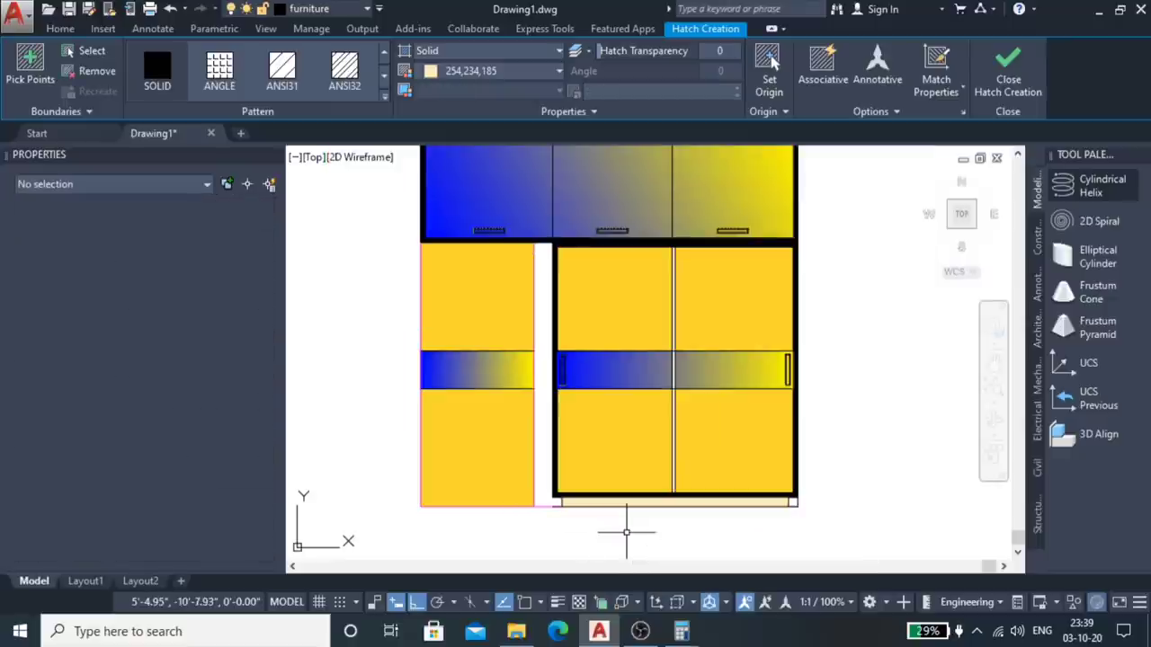
key("Return")
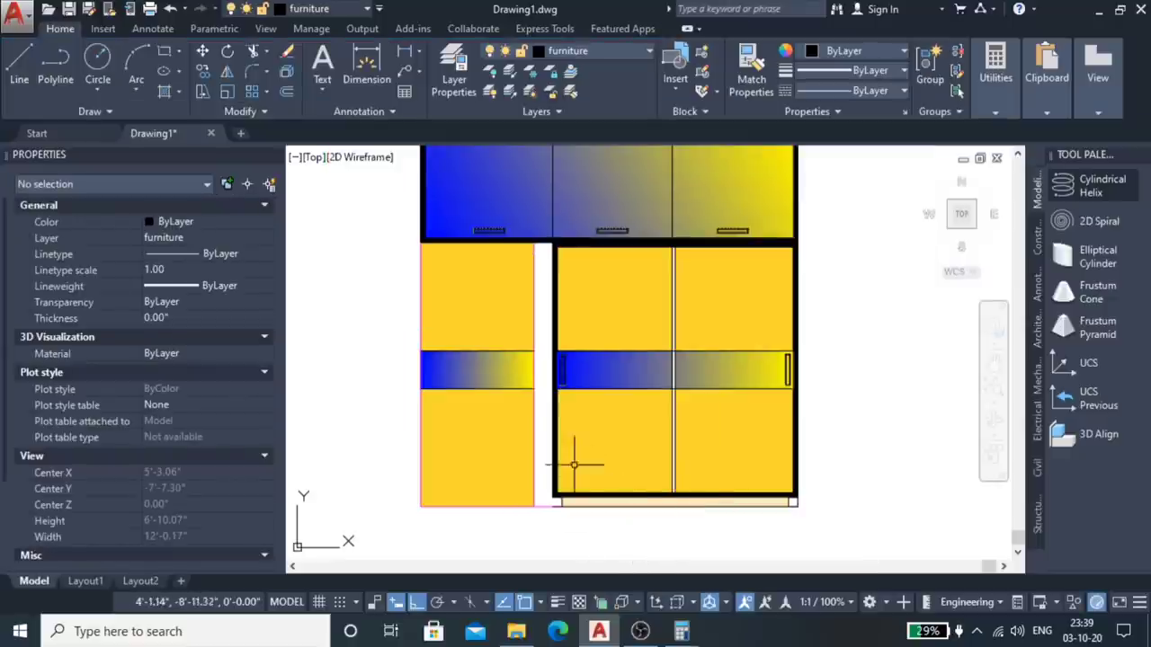
Step: Check the layer list, keeping the furniture layer current
scroll(530, 457, "up", 2)
scroll(539, 377, "up", 1)
scroll(539, 341, "down", 3)
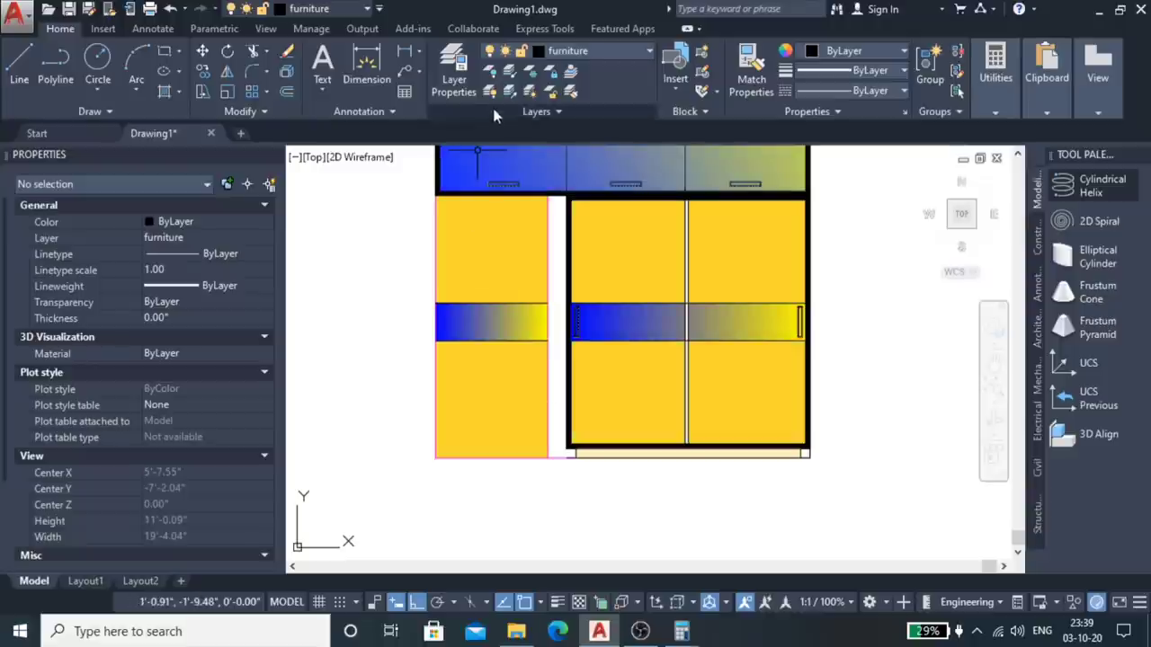
left_click(604, 52)
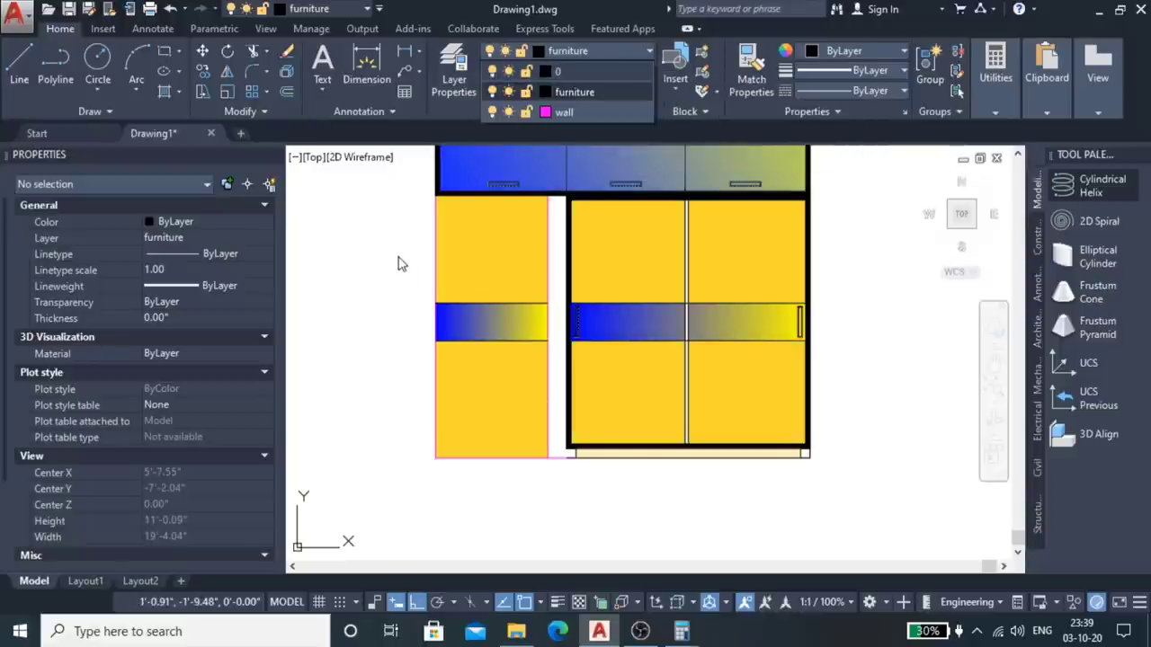
left_click(531, 260)
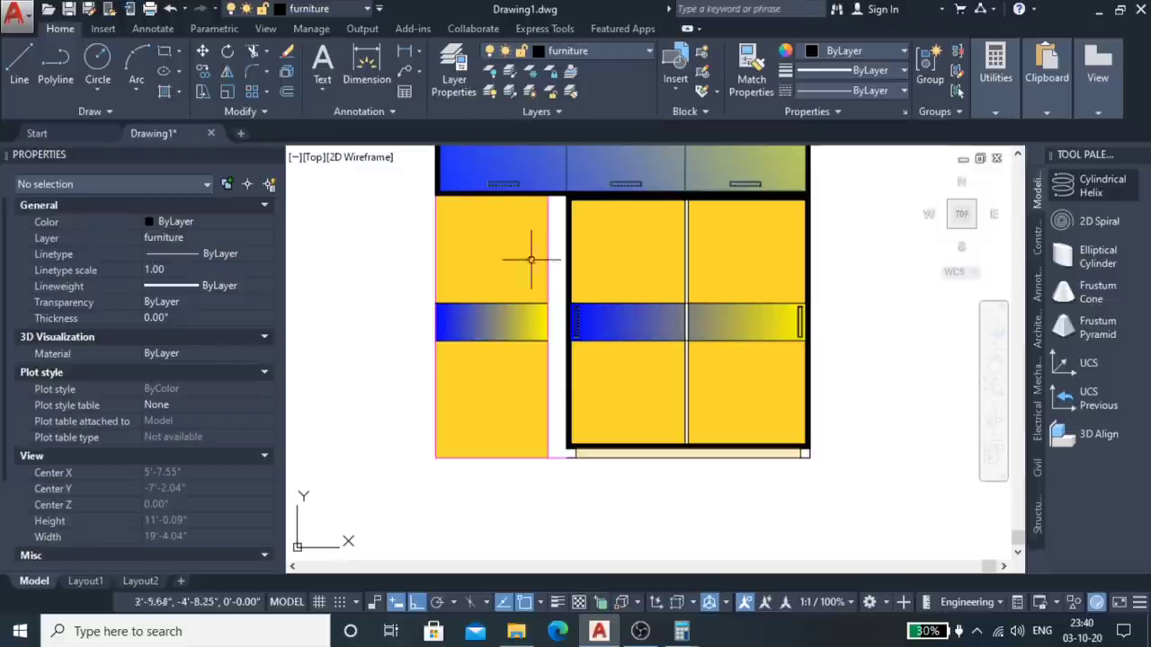
scroll(540, 258, "down", 1)
scroll(553, 287, "down", 2)
scroll(567, 333, "up", 3)
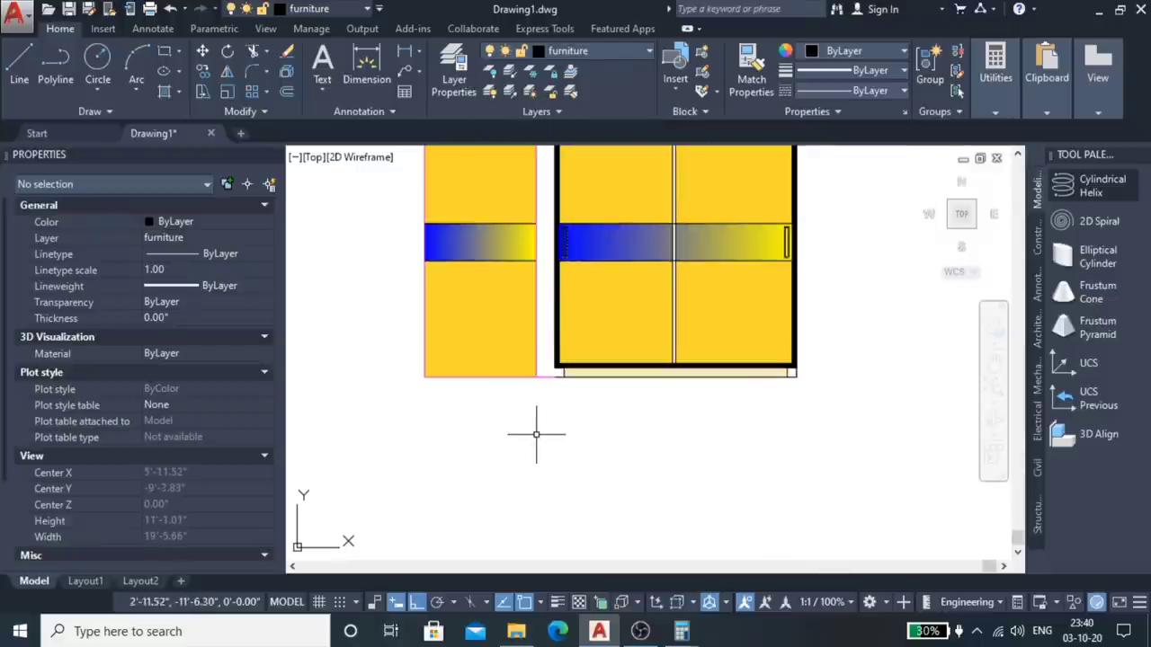
Step: Fill the gap between the left and right cabinets with pale yellow 248,246,176
key("Return")
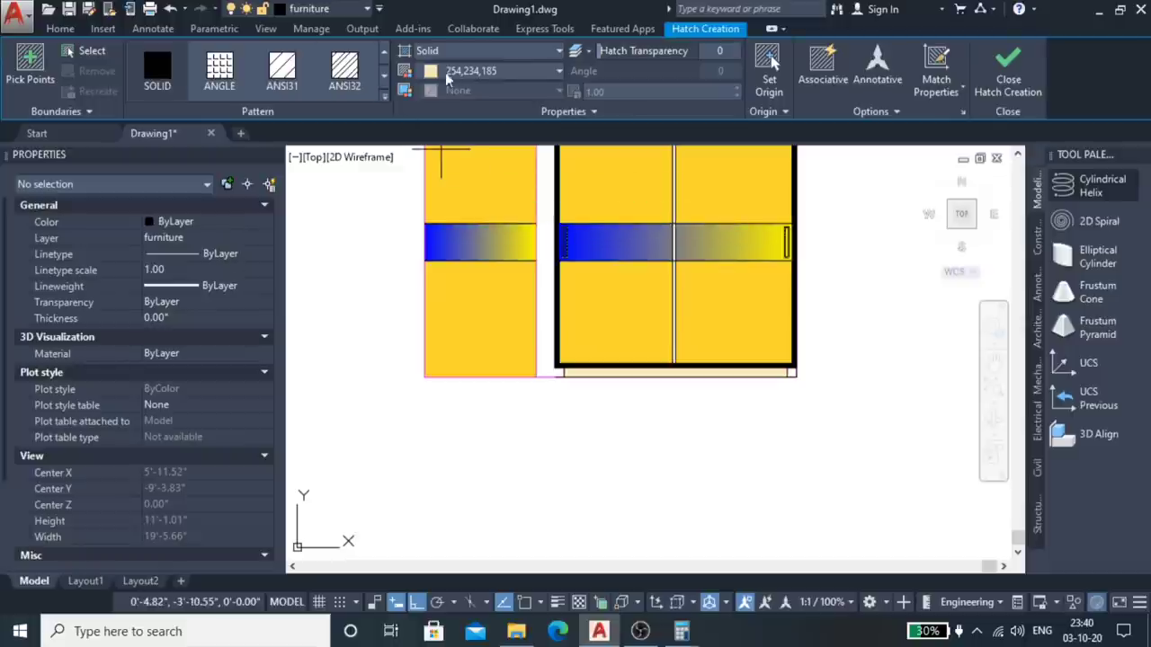
left_click(559, 72)
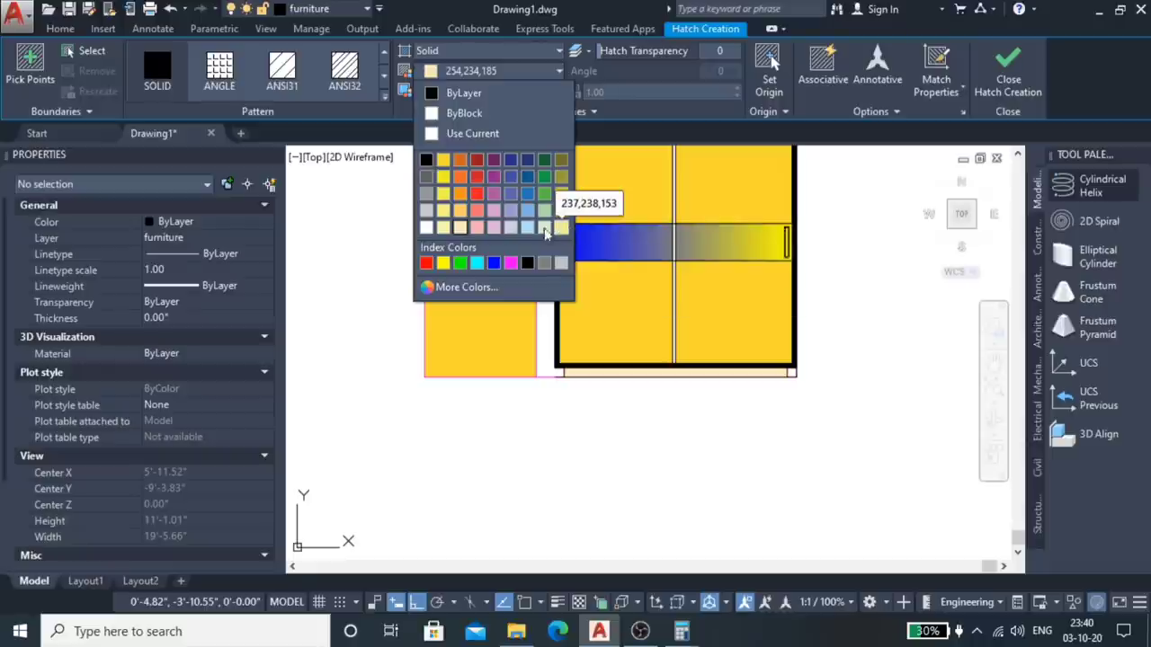
left_click(443, 227)
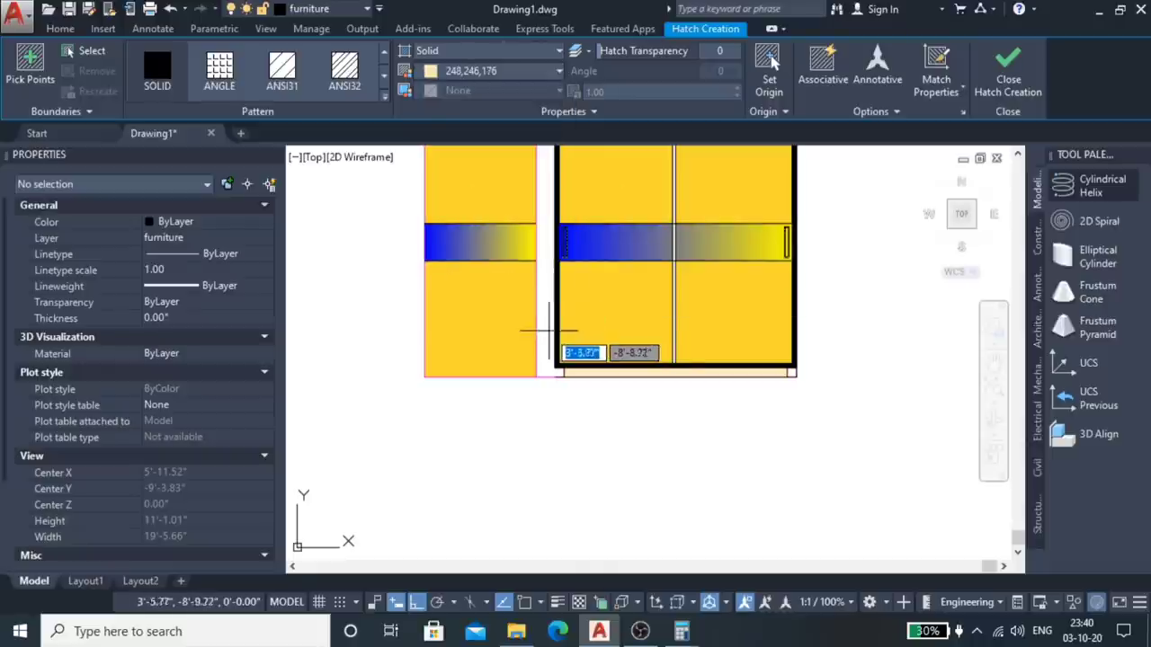
left_click(543, 329)
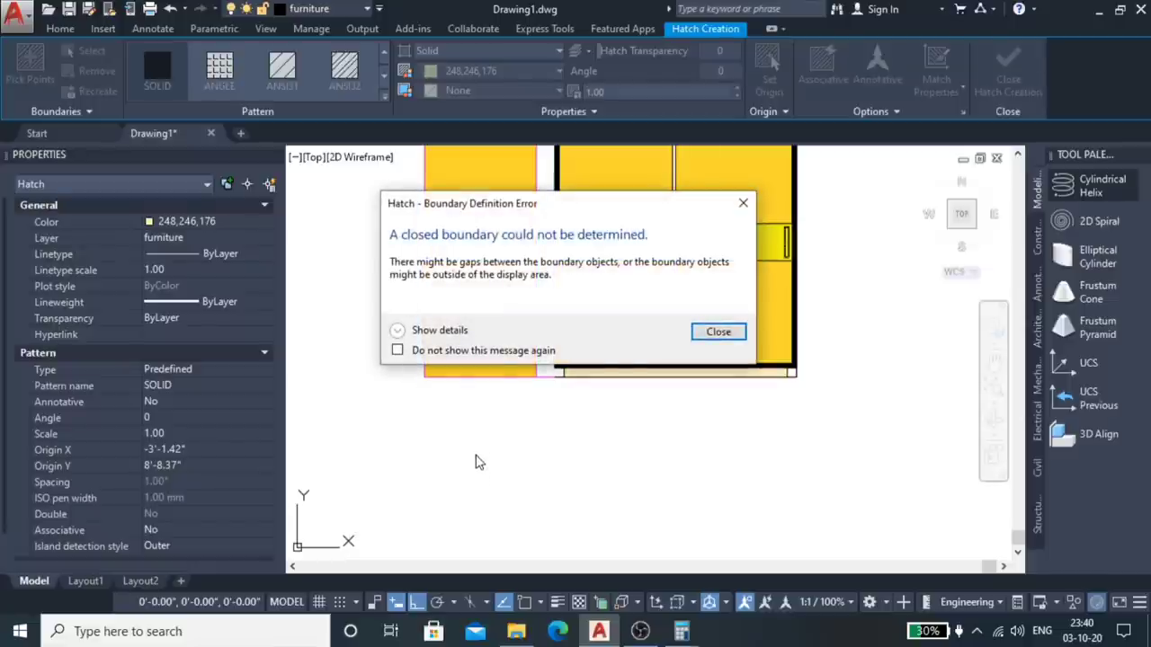
left_click(697, 332)
scroll(611, 414, "down", 4)
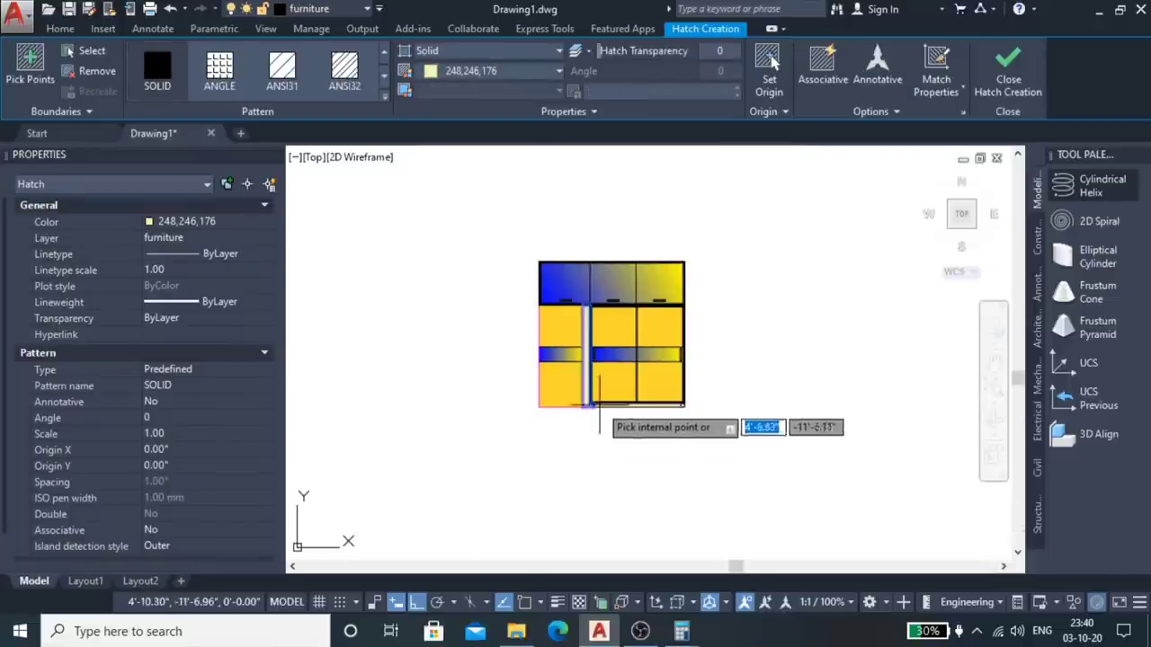
key("Return")
scroll(595, 382, "up", 2)
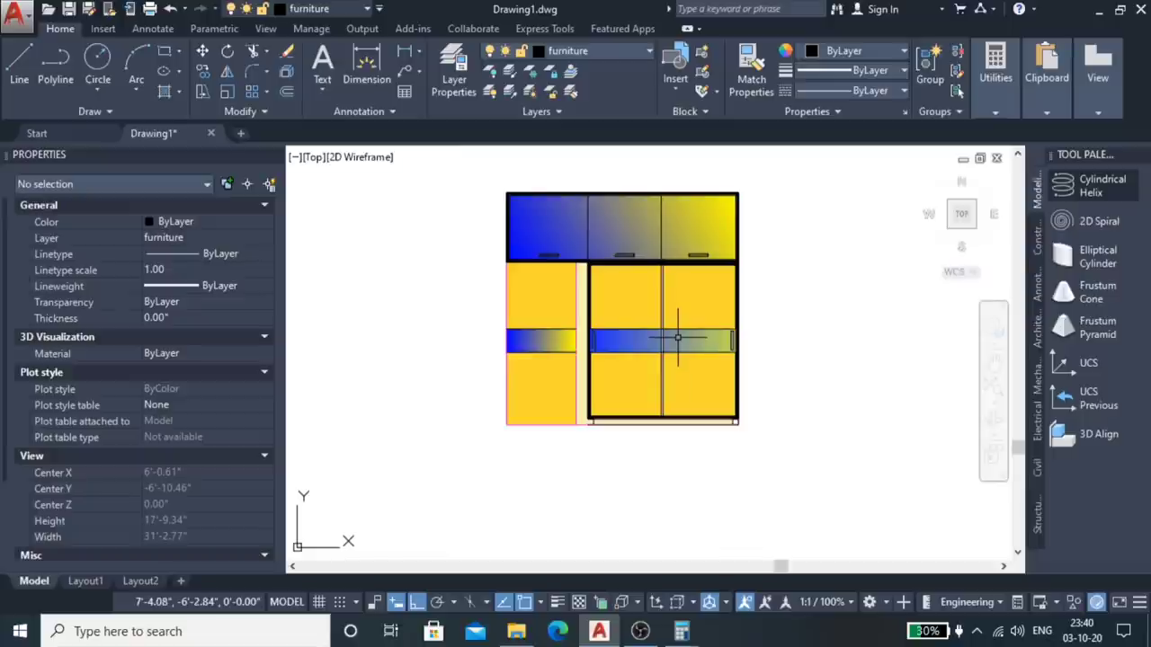
mouse_move(570, 274)
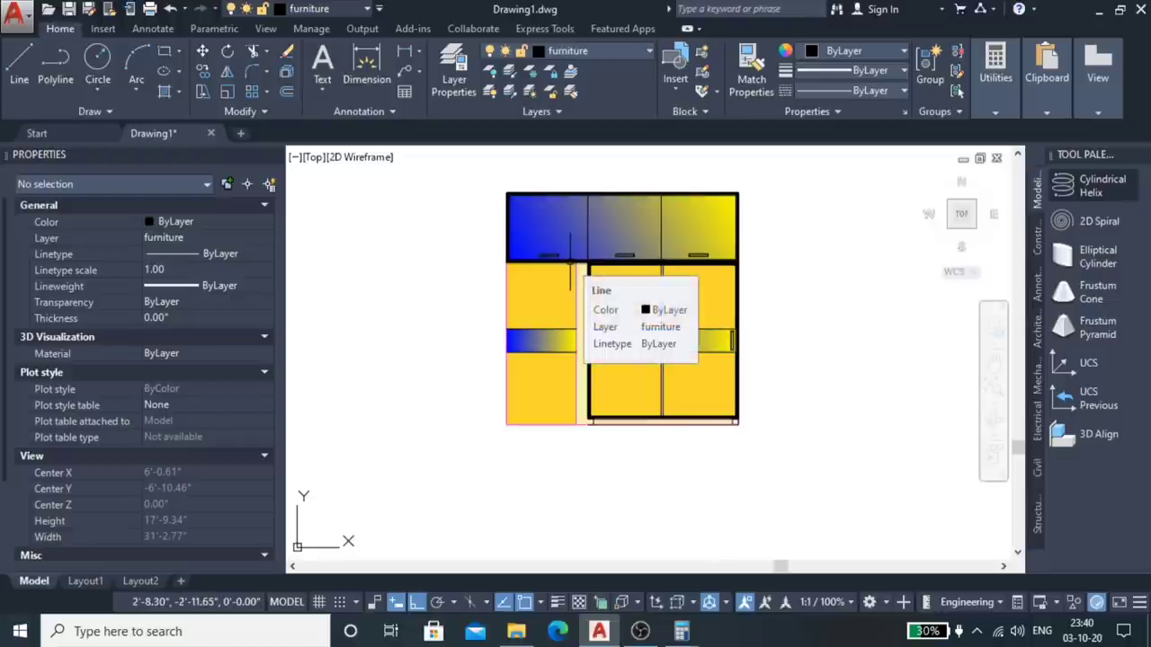
scroll(445, 262, "down", 2)
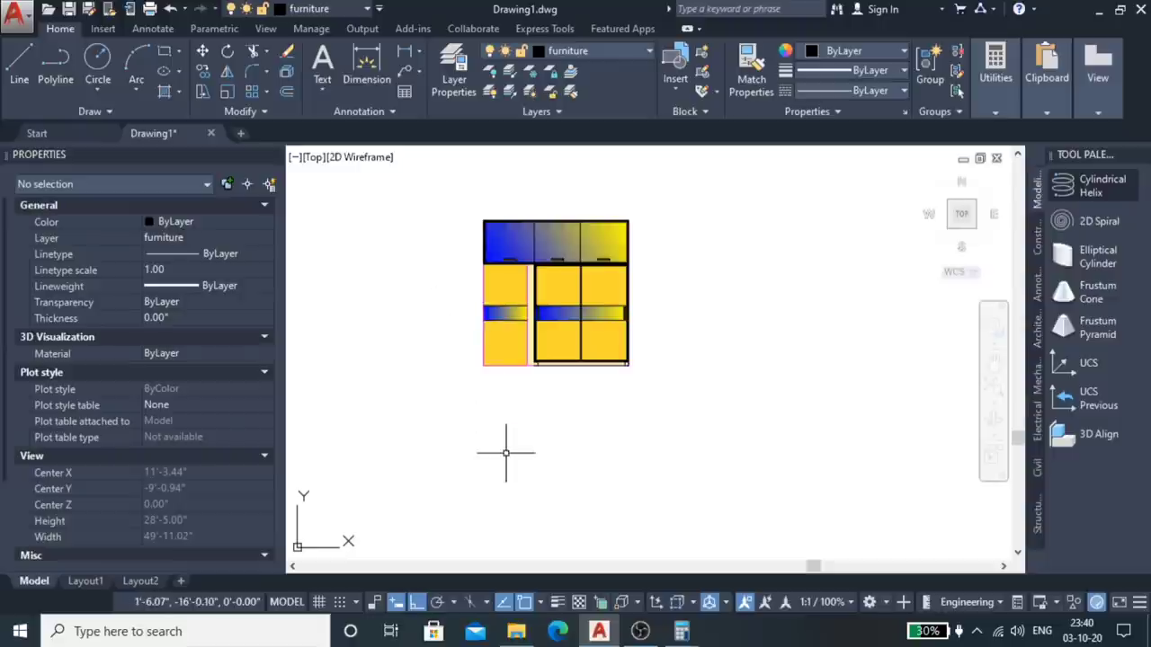
scroll(506, 453, "up", 1)
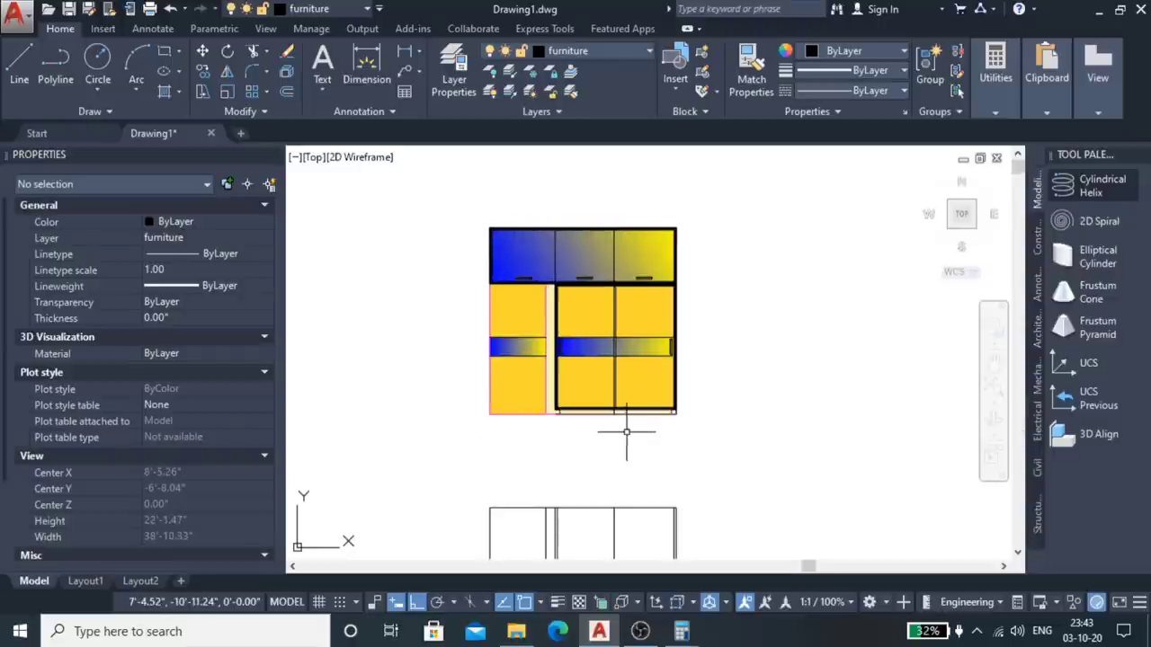
Step: Copy the entire coloured cabinet plan from its bottom-left corner to below the original
left_click(719, 182)
left_click(475, 456)
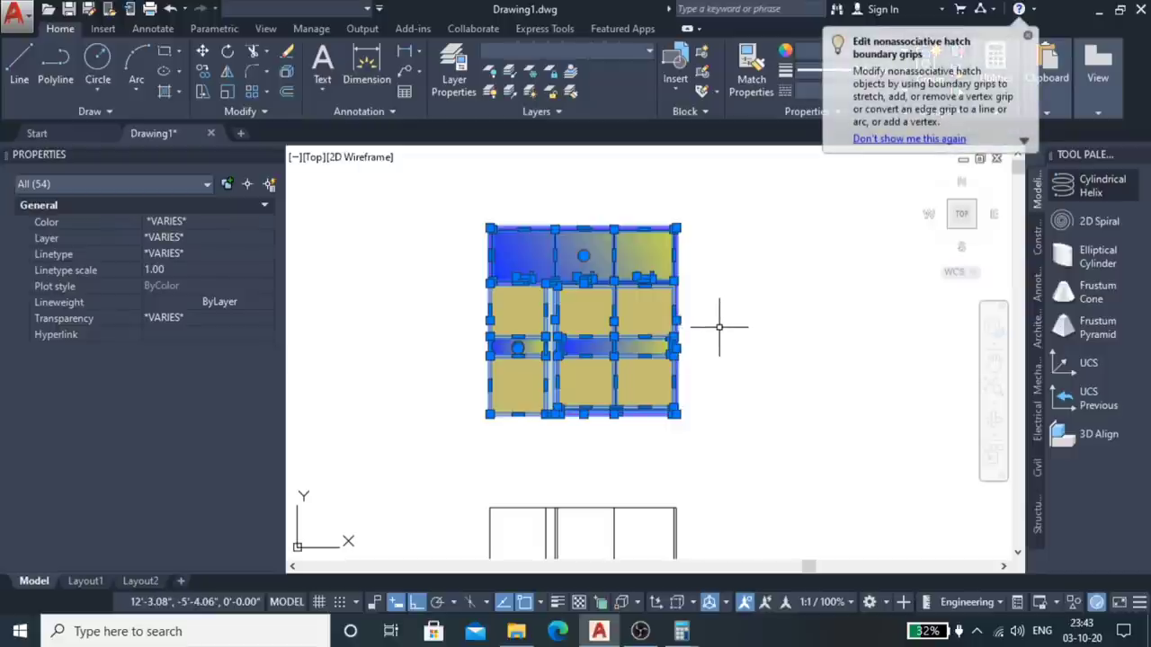
type("c")
key("Return")
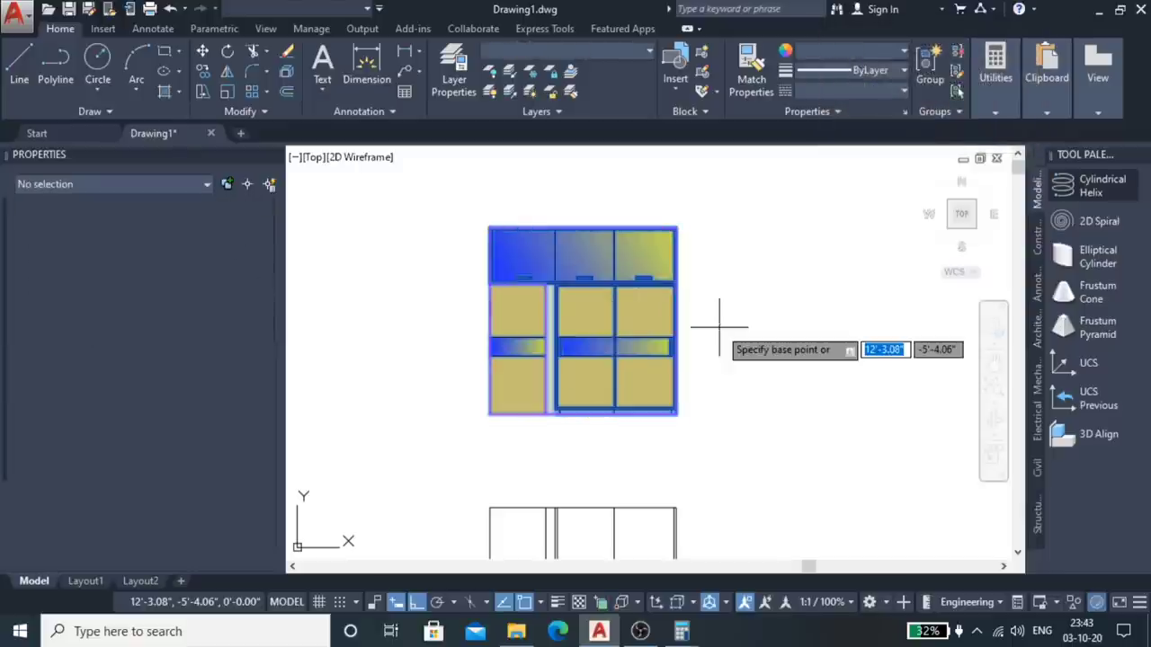
left_click(489, 415)
scroll(491, 316, "down", 6)
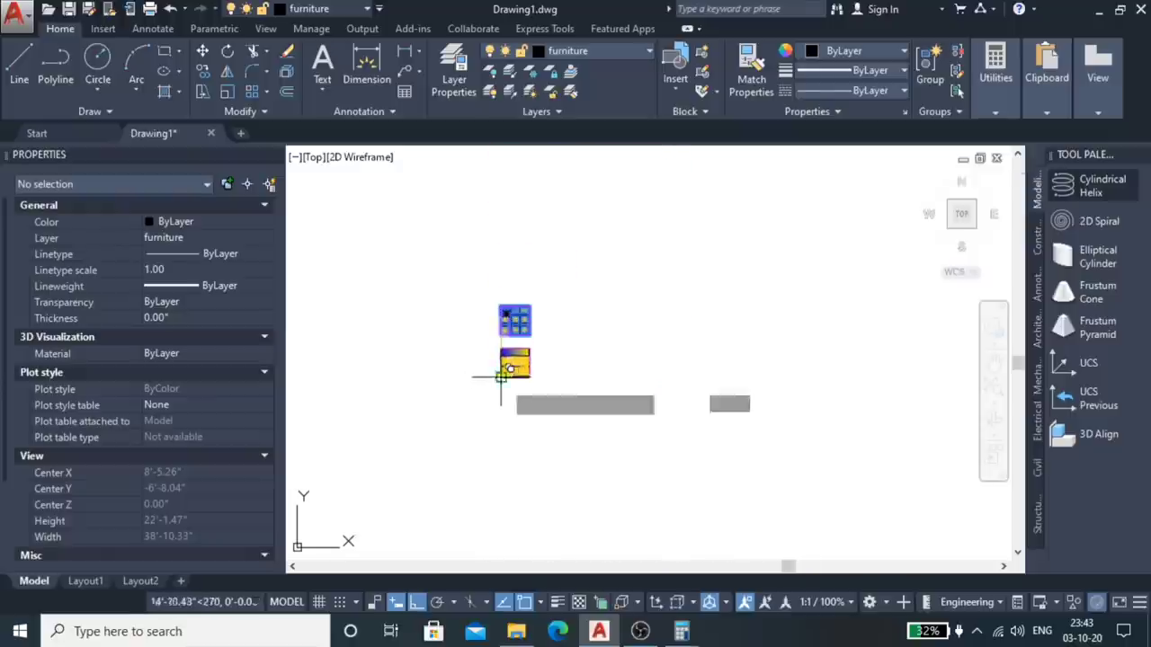
scroll(500, 414, "up", 6)
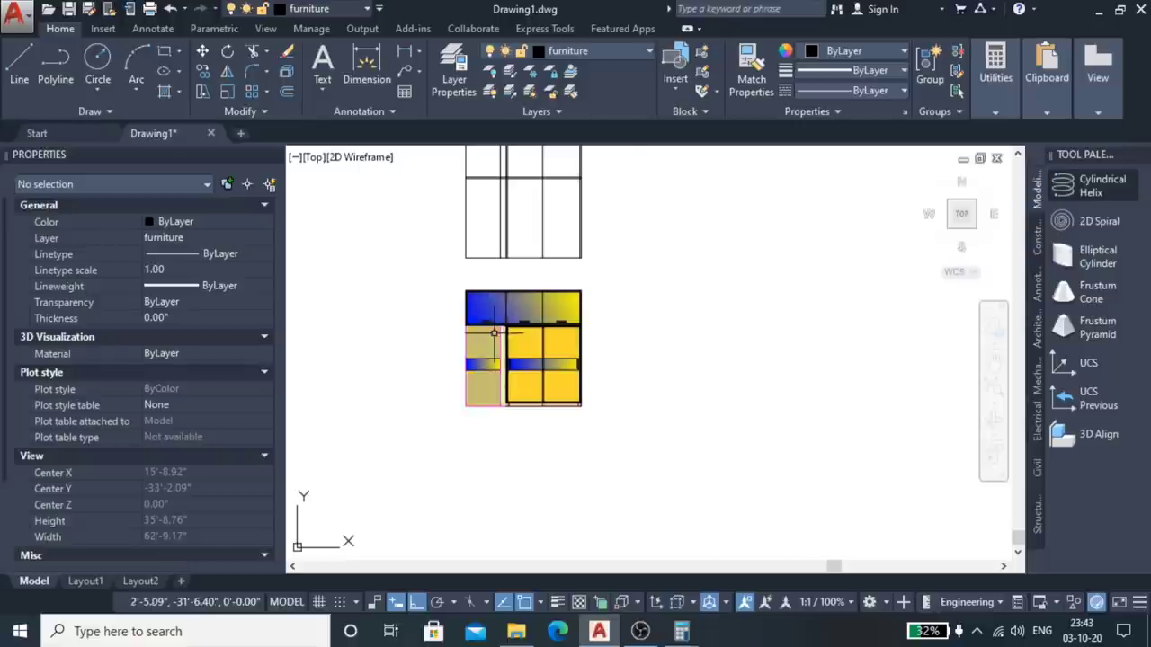
scroll(495, 333, "up", 5)
left_click(466, 344)
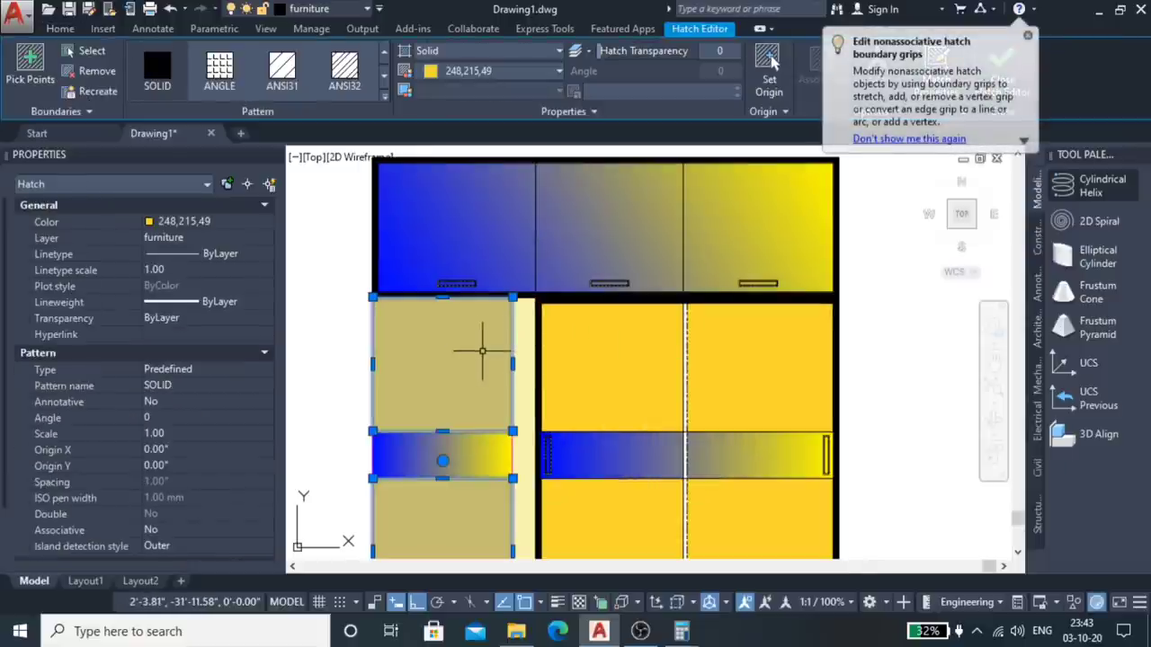
Step: Delete the copied right cabinet's yellow fill, gradient strip and two strip lines
key("Escape")
left_click(637, 382)
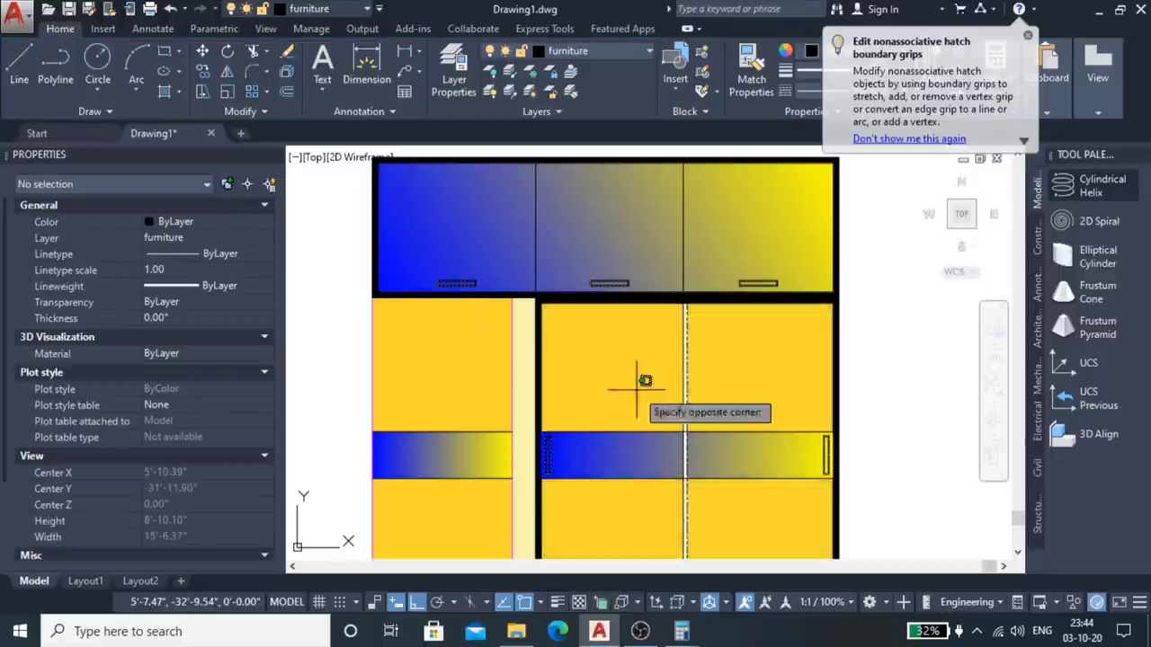
left_click(637, 385)
key("Delete")
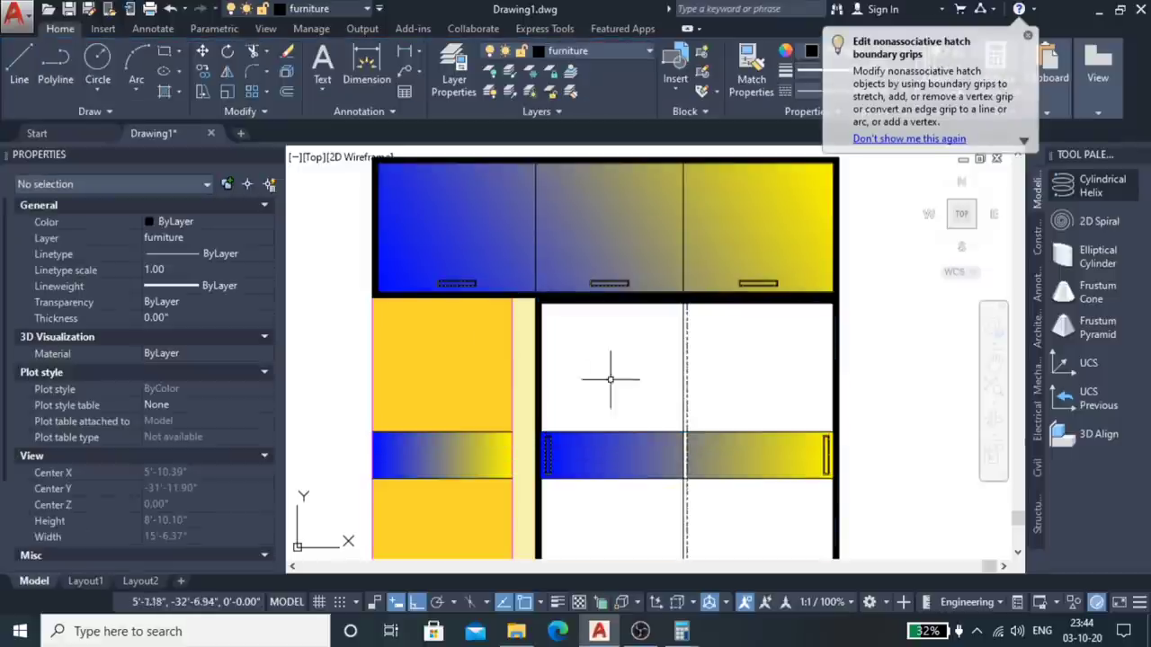
left_click(617, 440)
key("Delete")
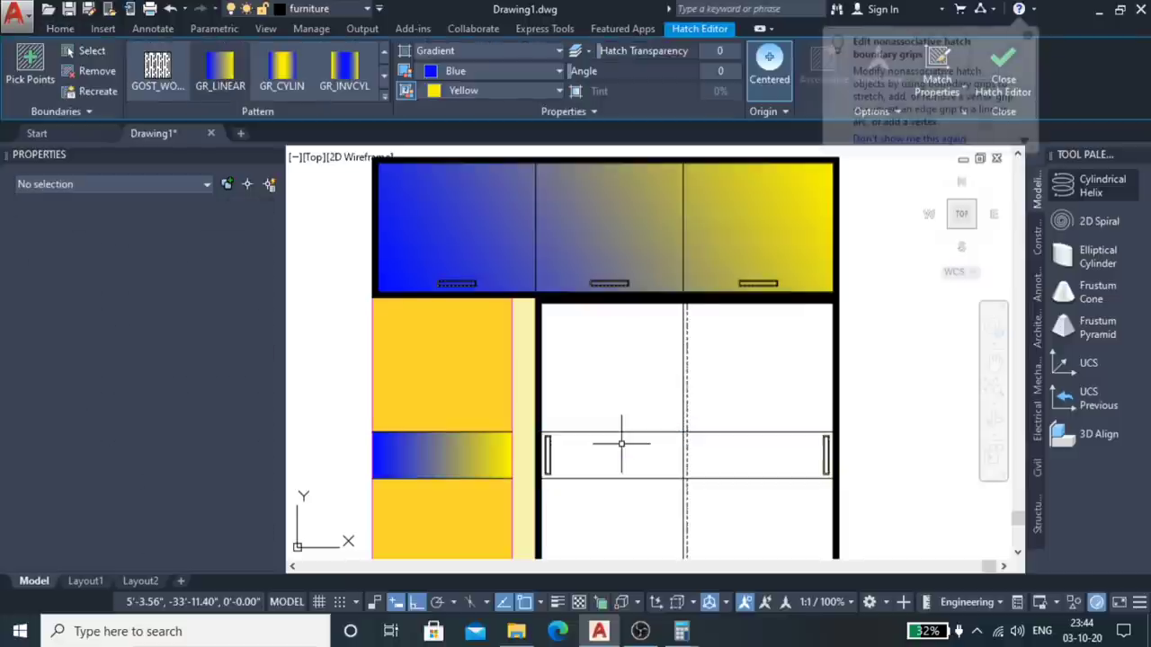
left_click(604, 415)
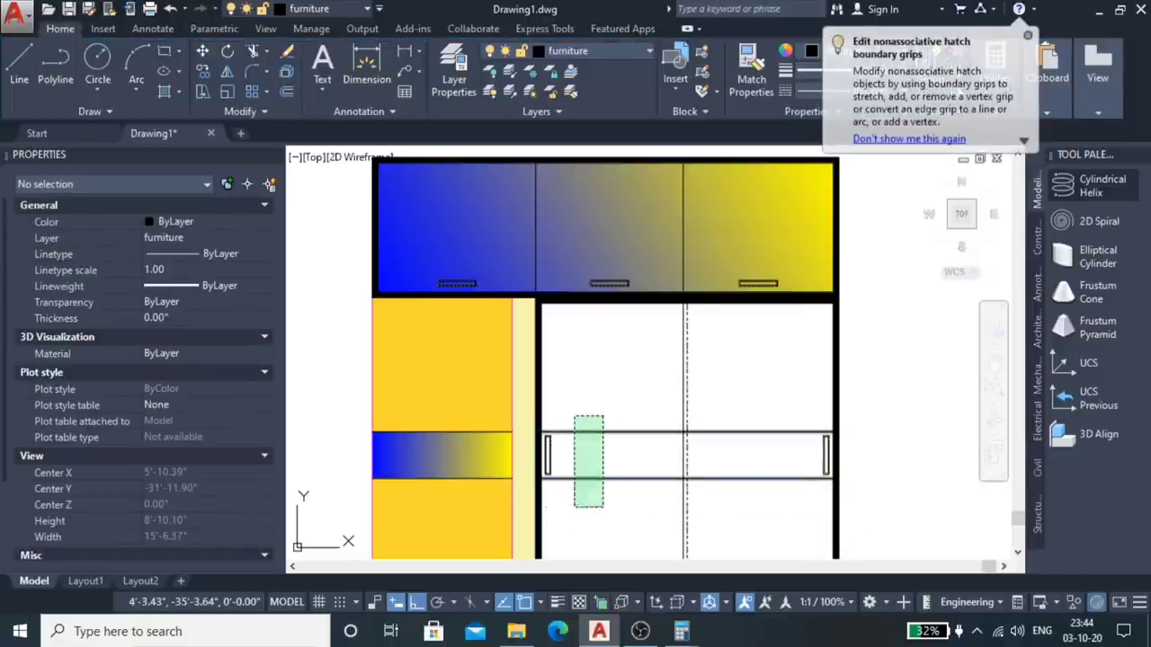
left_click(573, 507)
key("Delete")
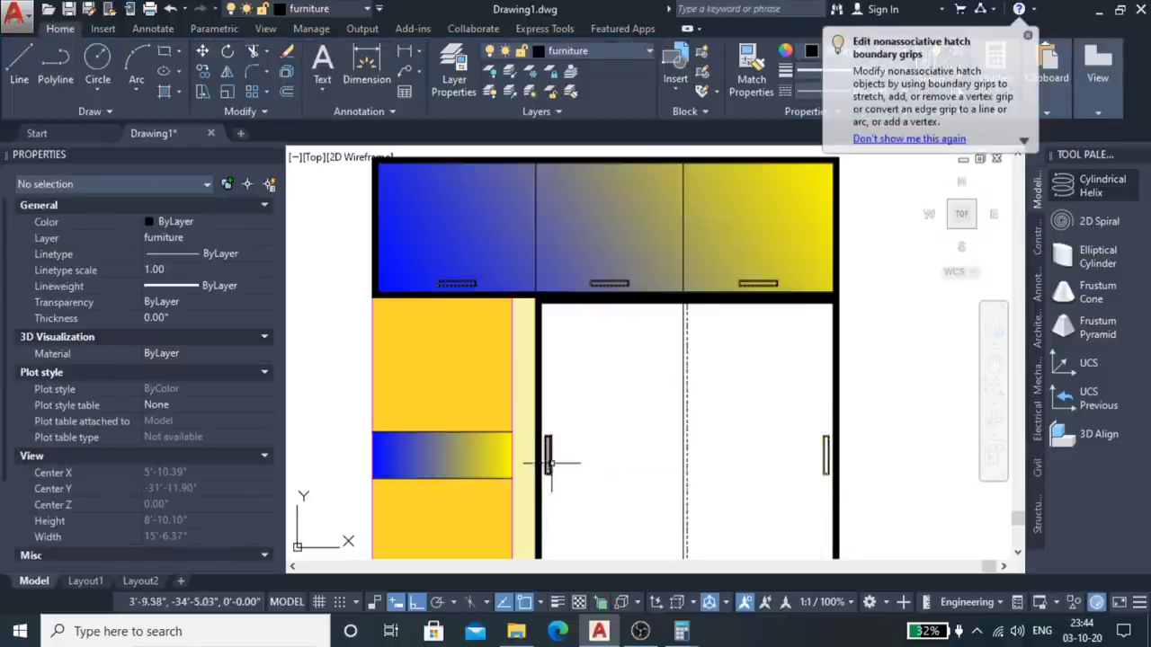
scroll(552, 471, "up", 4)
Step: Delete both handle rectangles from the copied right cabinet
left_click(583, 429)
scroll(578, 470, "down", 3)
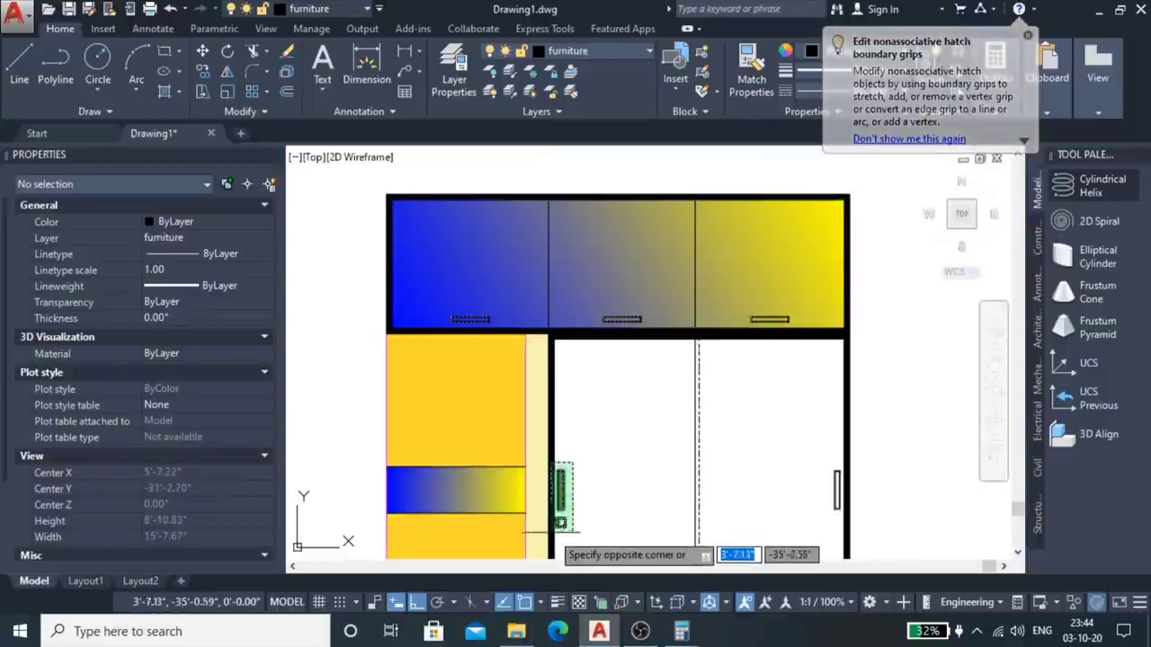
scroll(558, 503, "up", 3)
left_click(561, 518)
key("Delete")
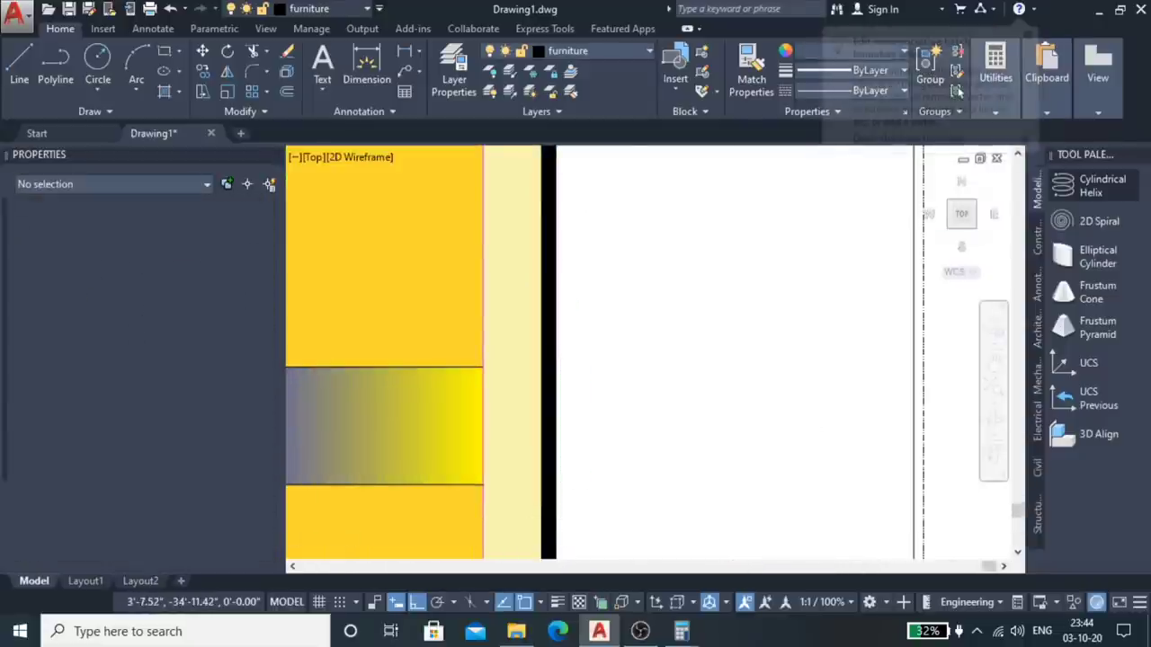
scroll(629, 490, "down", 3)
scroll(699, 472, "up", 3)
left_click(800, 382)
left_click(745, 529)
key("Delete")
scroll(642, 418, "down", 4)
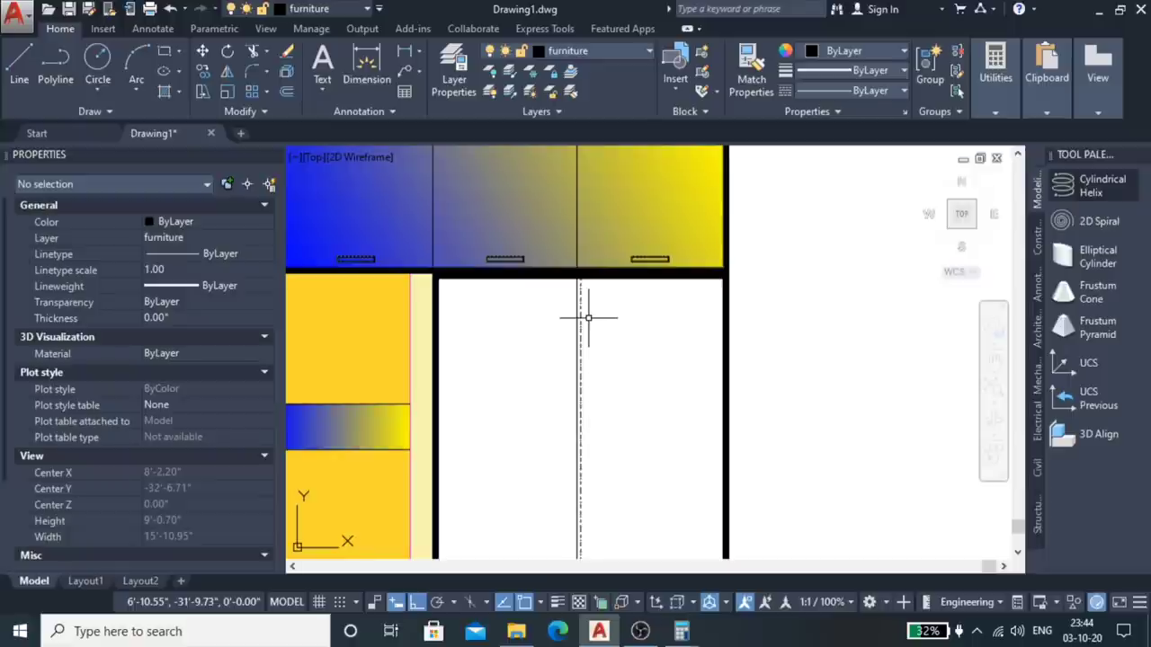
Step: Select and then deselect the dashed centre line and the vertical divider to identify them
left_click(588, 318)
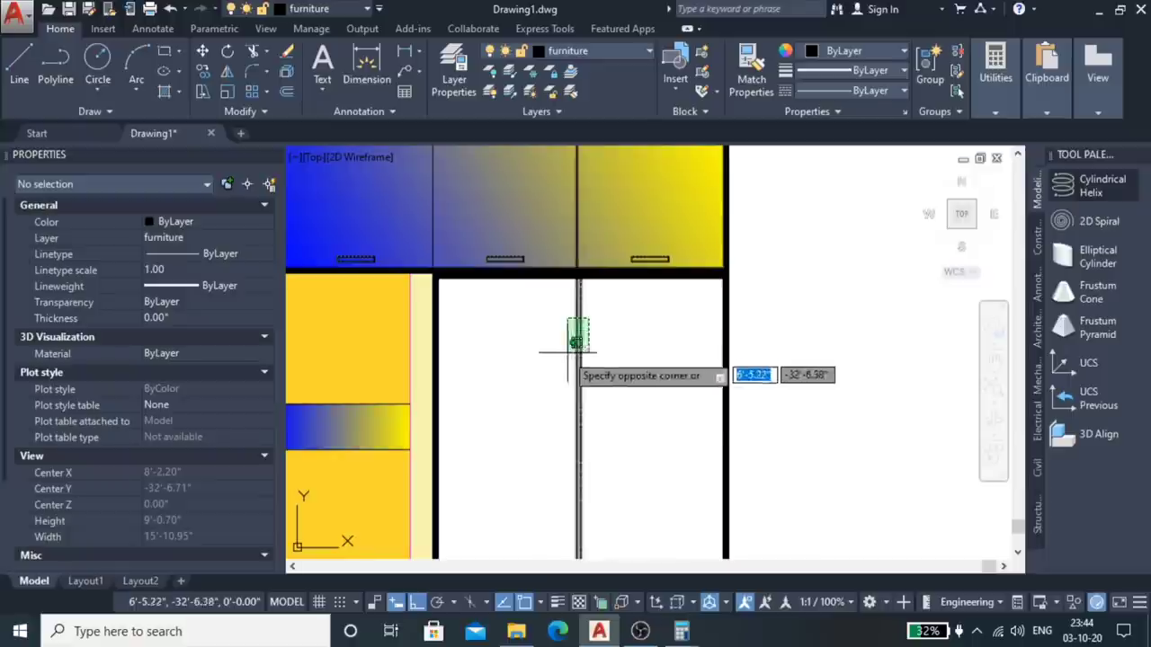
left_click(549, 407)
key("Escape")
left_click(579, 359)
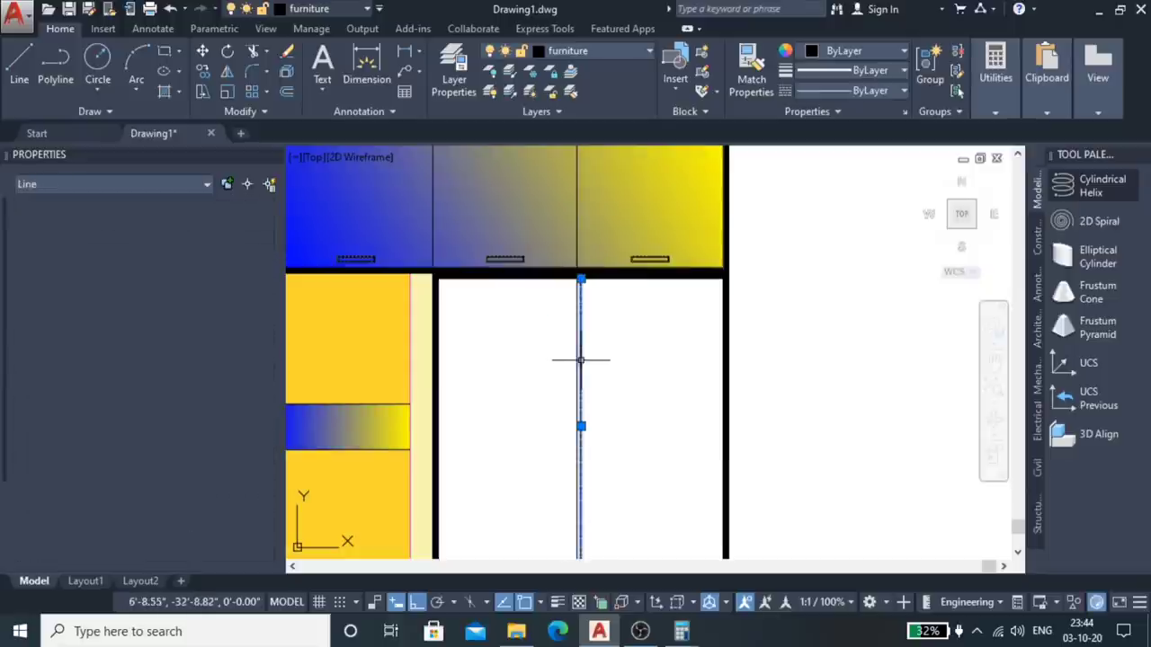
key("Escape")
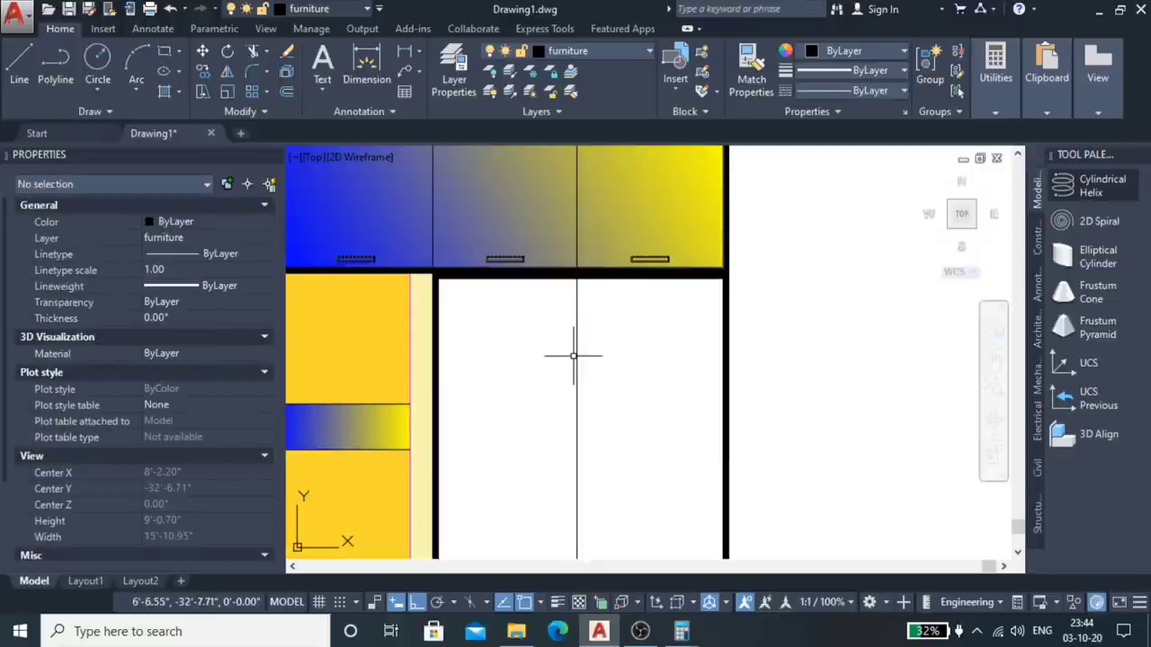
scroll(580, 351, "down", 3)
scroll(602, 338, "up", 3)
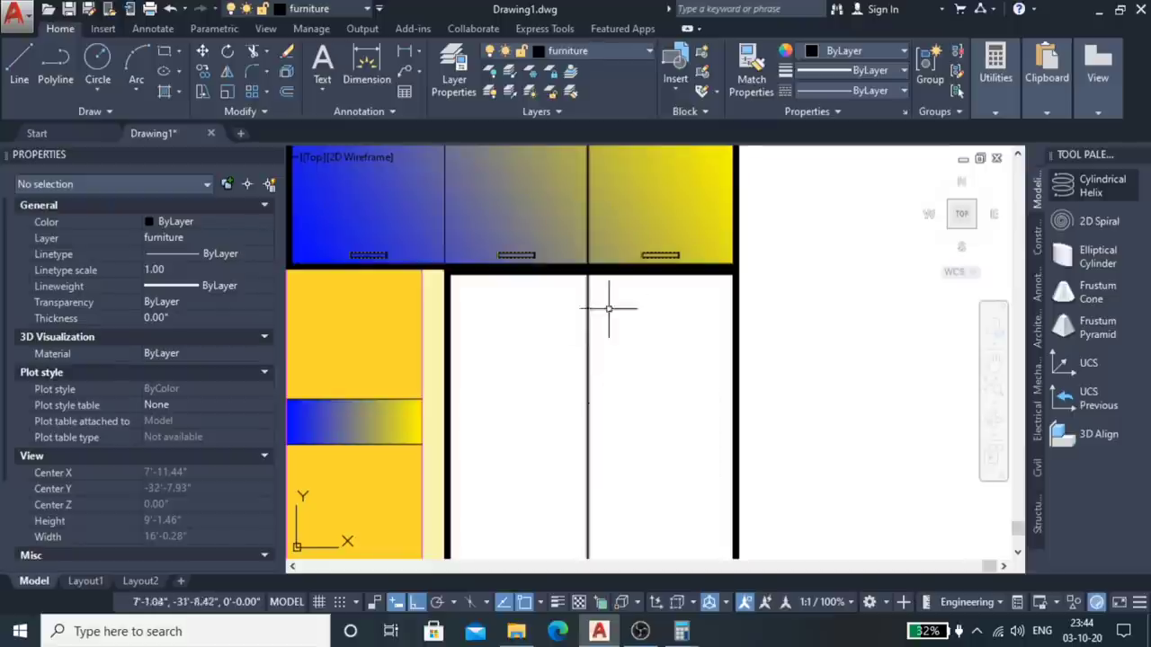
scroll(616, 309, "down", 2)
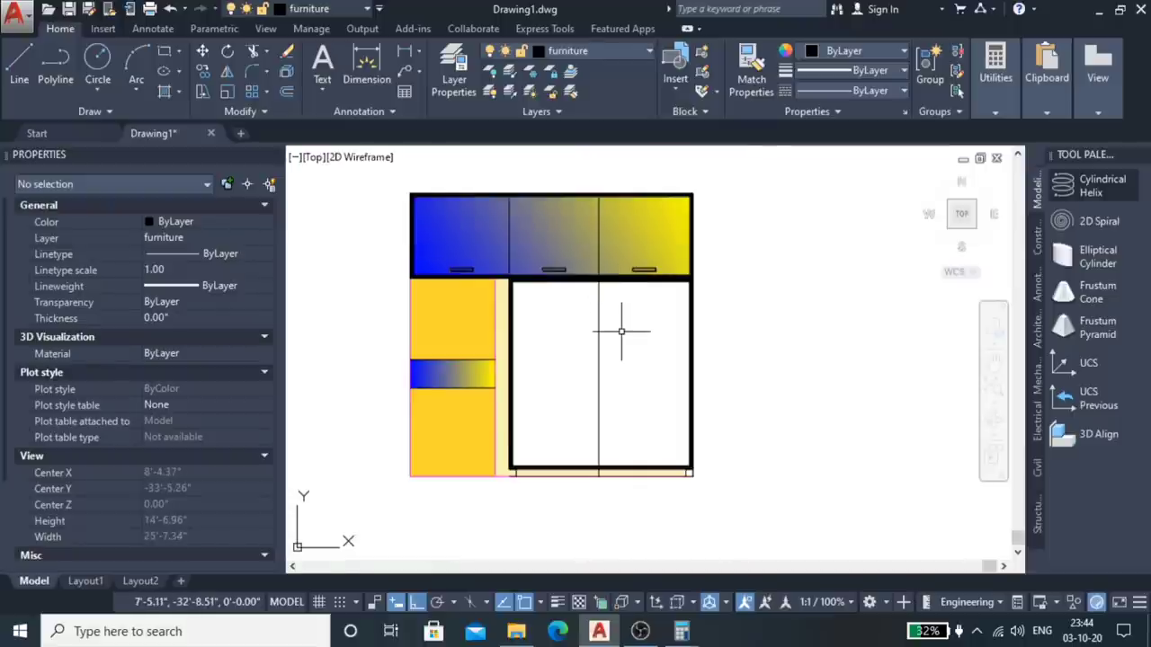
scroll(619, 451, "up", 2)
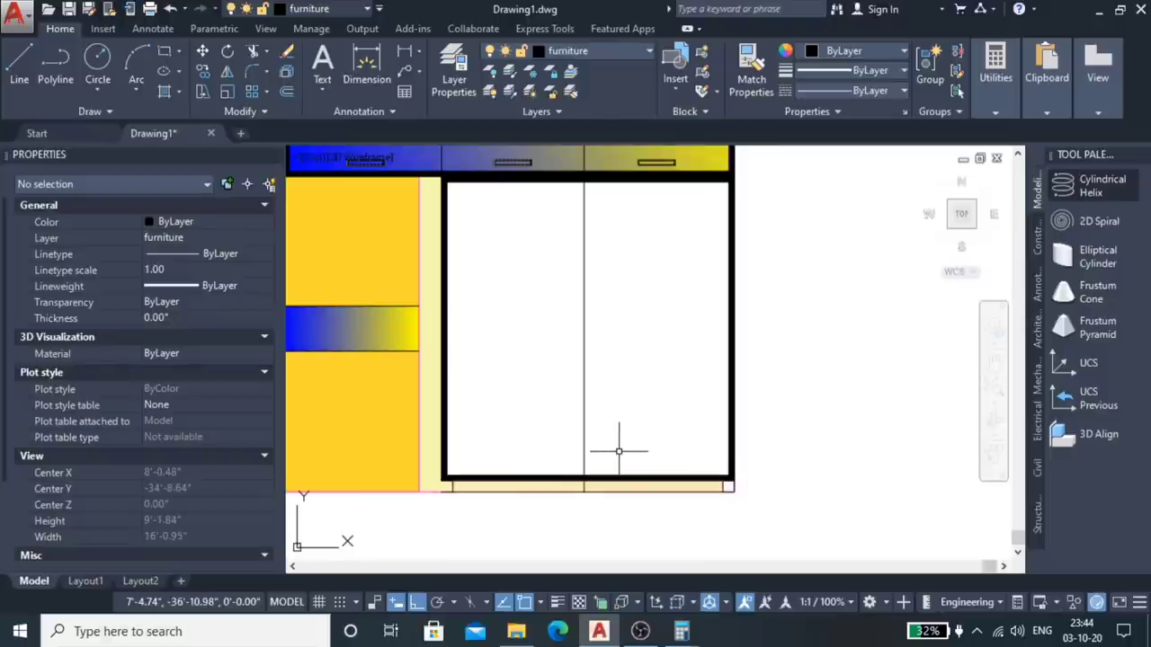
Step: Stretch the divider's bottom end up to the inner edge of the bottom wall
left_click(584, 488)
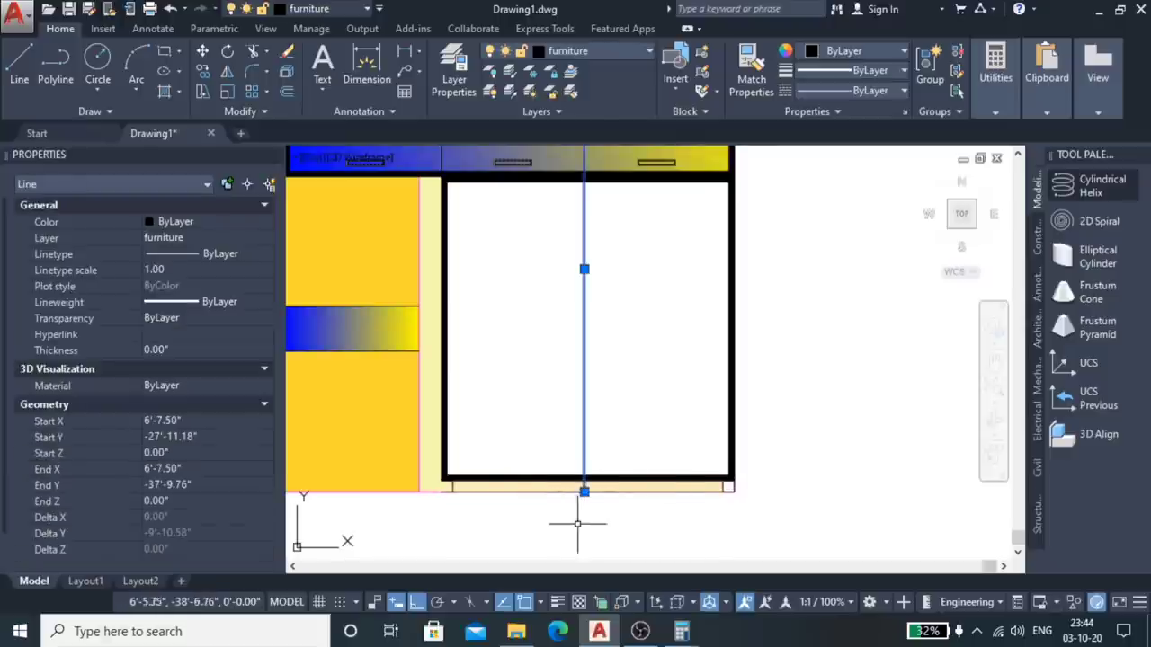
scroll(580, 527, "down", 2)
scroll(579, 528, "up", 3)
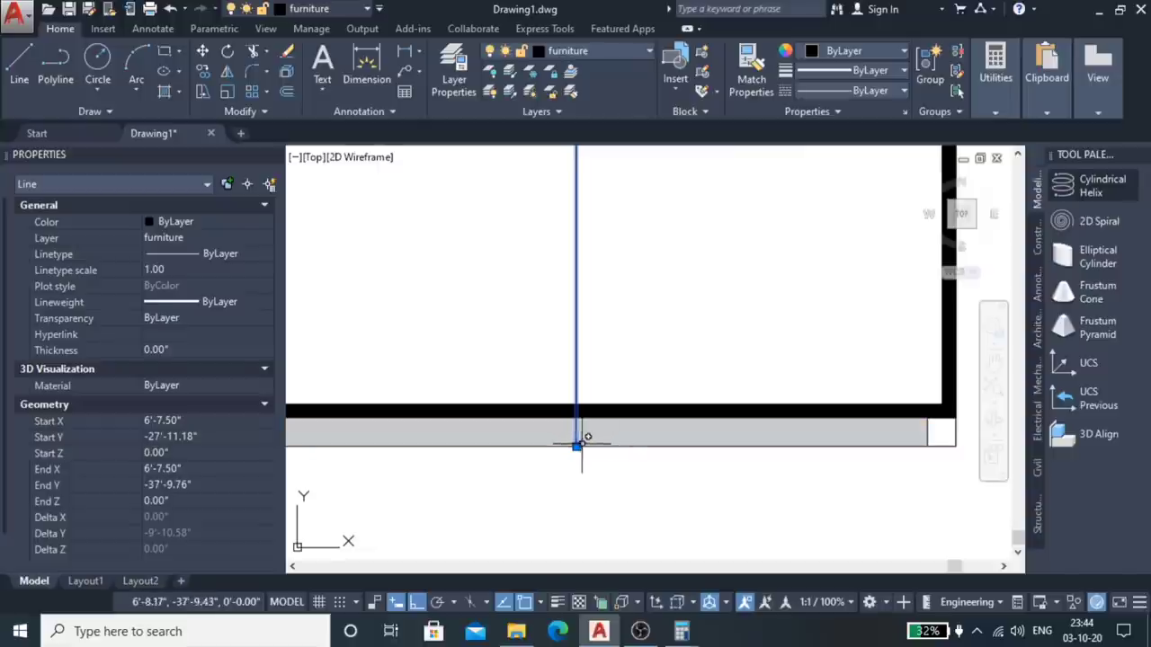
left_click(577, 445)
left_click(577, 413)
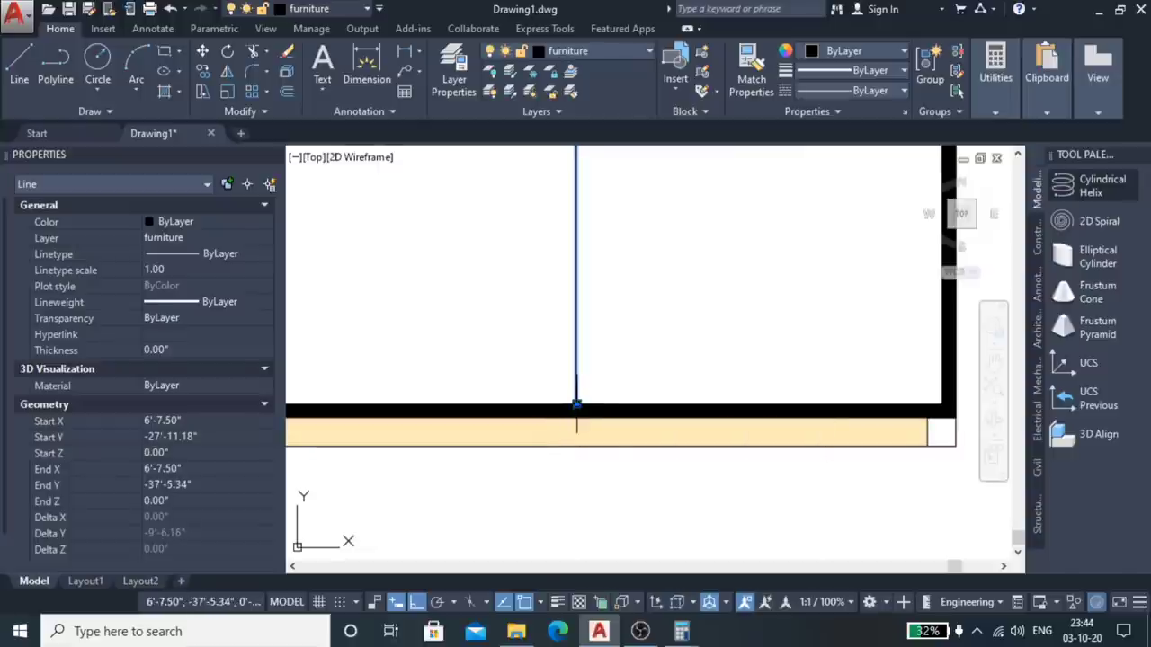
scroll(618, 483, "down", 2)
key("Escape")
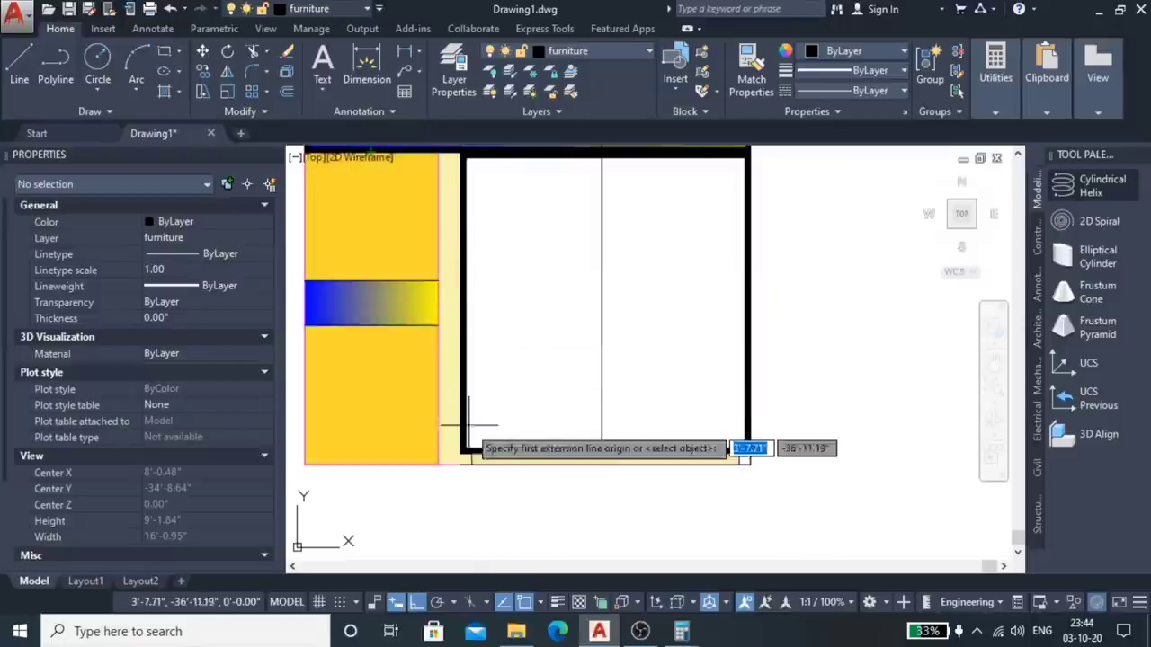
Step: Trial-measure the inner width between the left and right corners, then cancel it
scroll(462, 437, "up", 6)
left_click(450, 445)
scroll(452, 442, "down", 5)
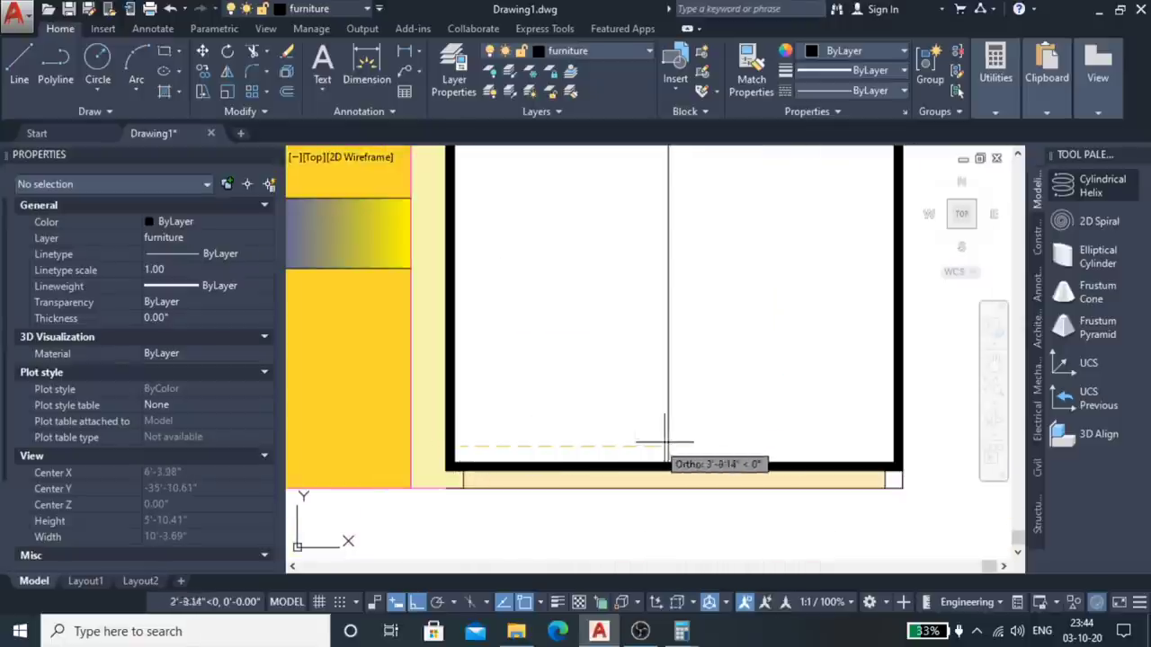
left_click(892, 444)
key("Escape")
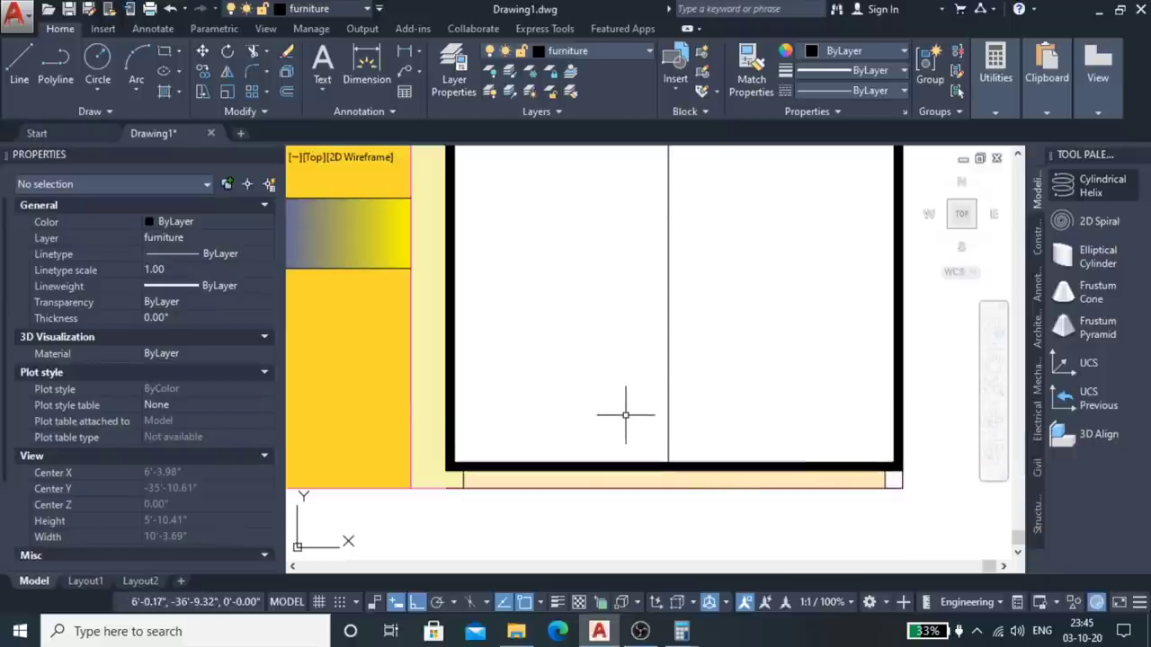
Step: Draw a new vertical divider line starting at the inner bottom wall
key("Return")
scroll(627, 417, "up", 3)
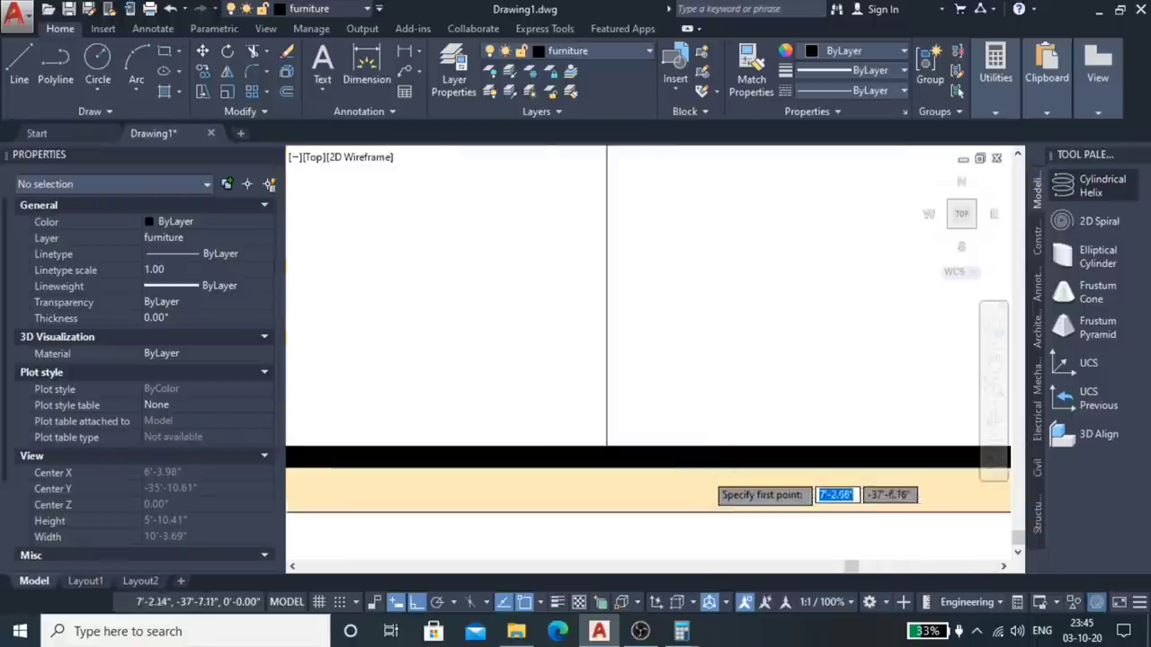
scroll(596, 413, "up", 2)
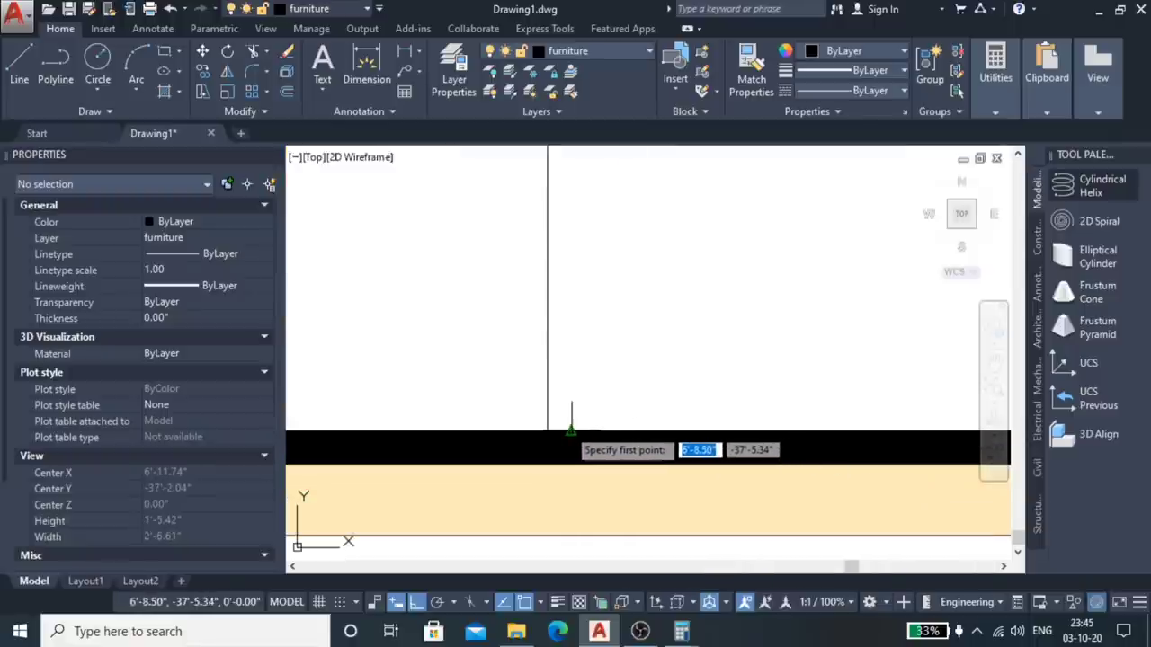
scroll(579, 427, "down", 3)
scroll(605, 340, "down", 2)
scroll(607, 278, "up", 4)
scroll(593, 265, "up", 2)
left_click(576, 255)
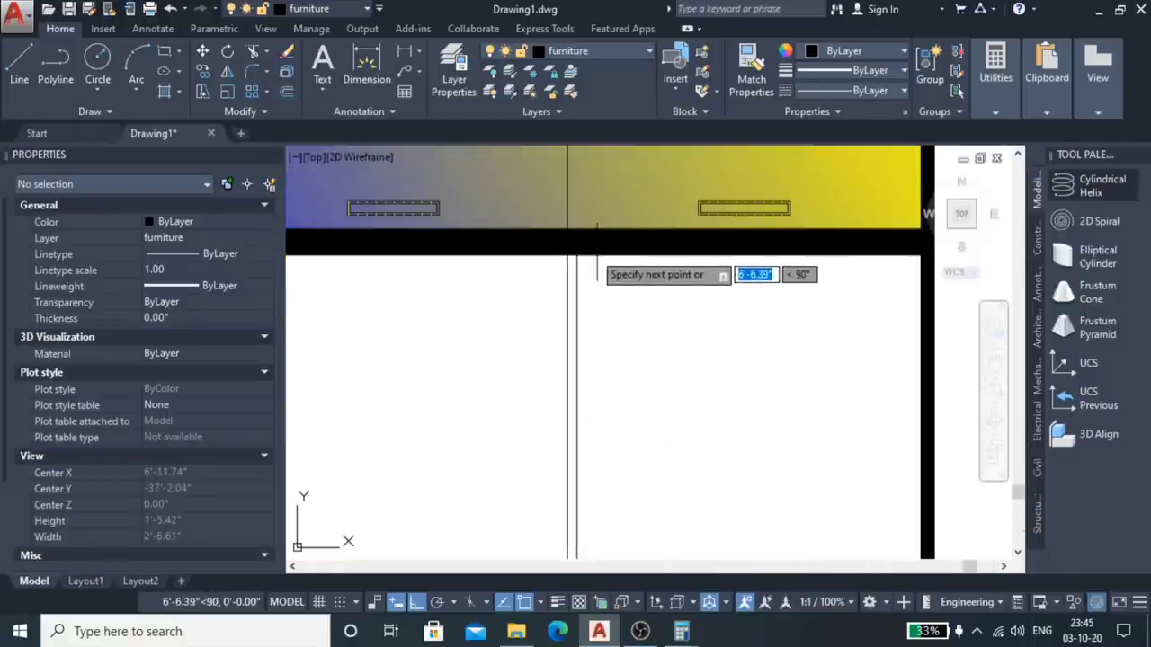
key("Escape")
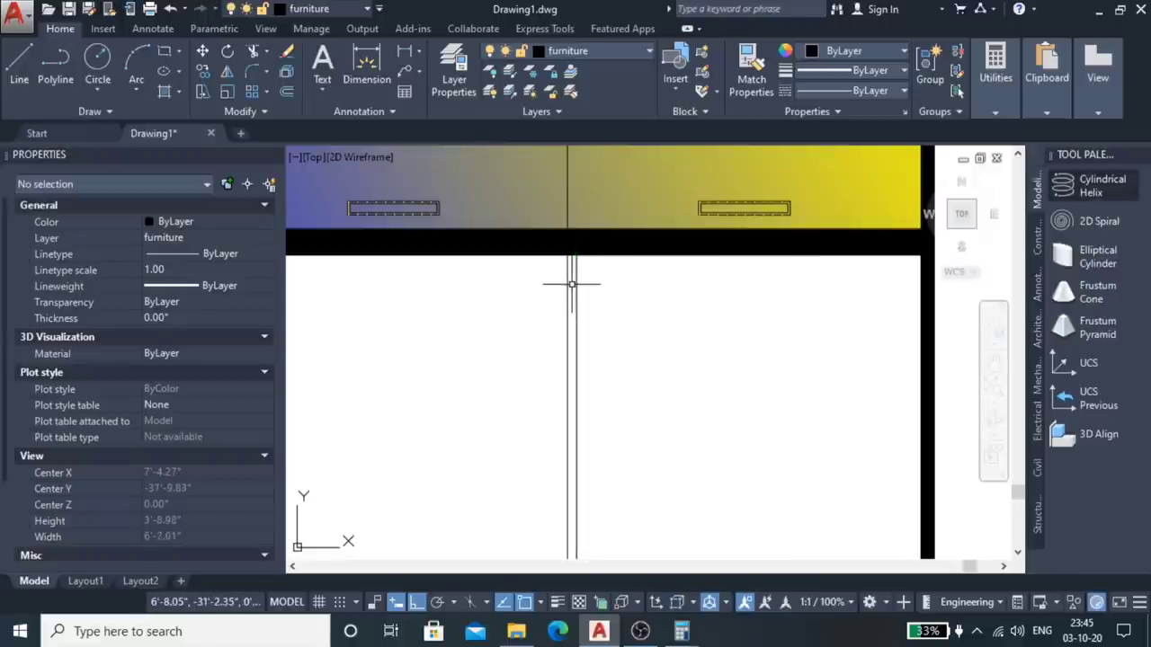
scroll(667, 270, "down", 2)
Step: Trim the new divider at the top wall edge, then window-select it
type("r")
key("Return")
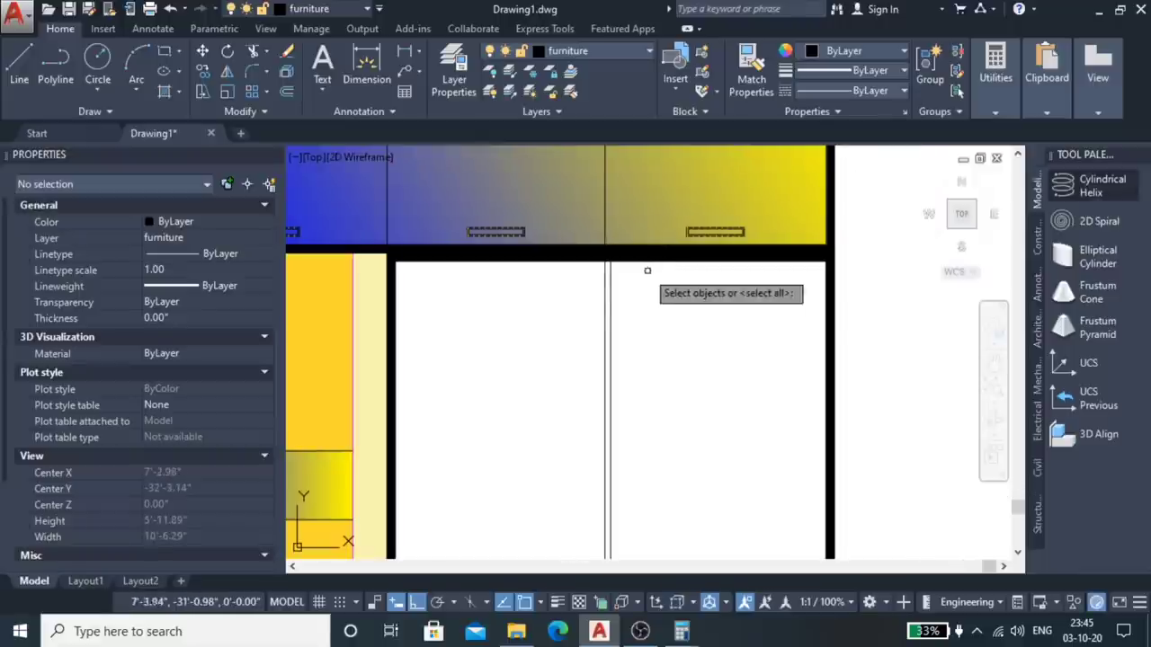
scroll(588, 258, "up", 2)
left_click(587, 258)
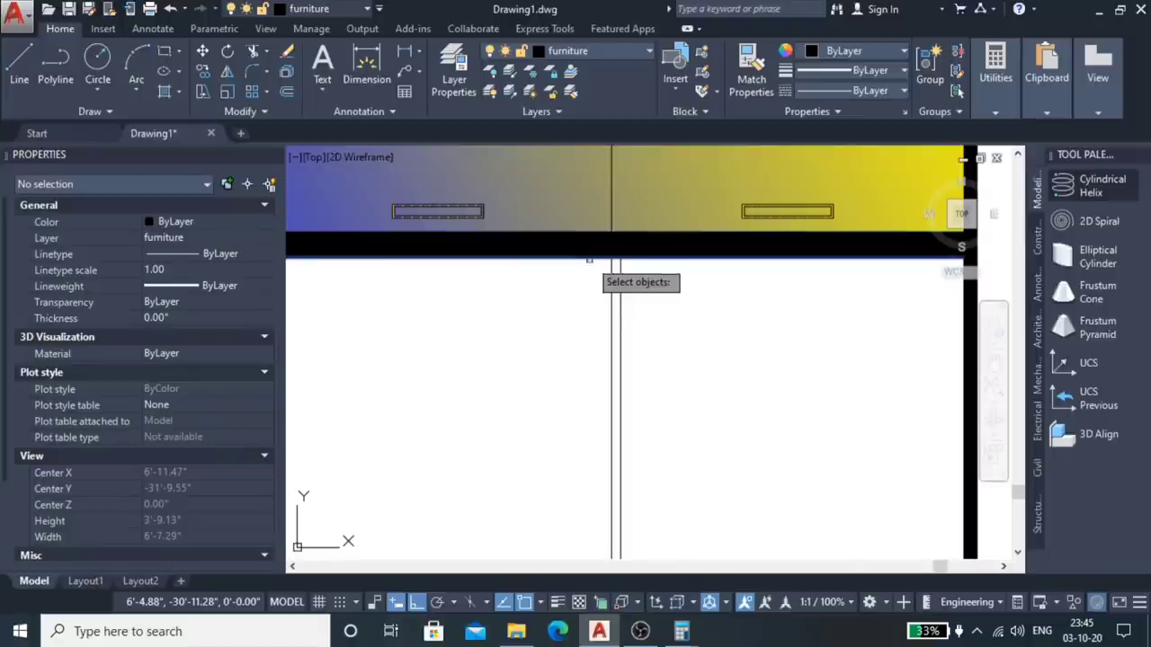
key("Return")
scroll(610, 286, "down", 5)
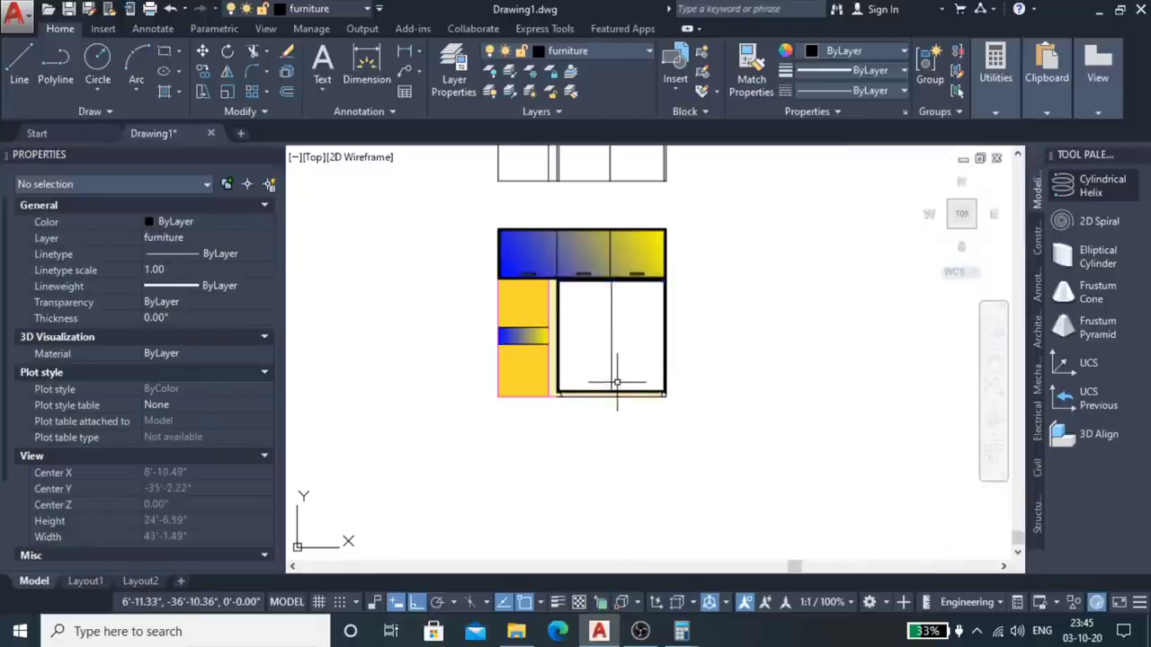
scroll(617, 384, "up", 2)
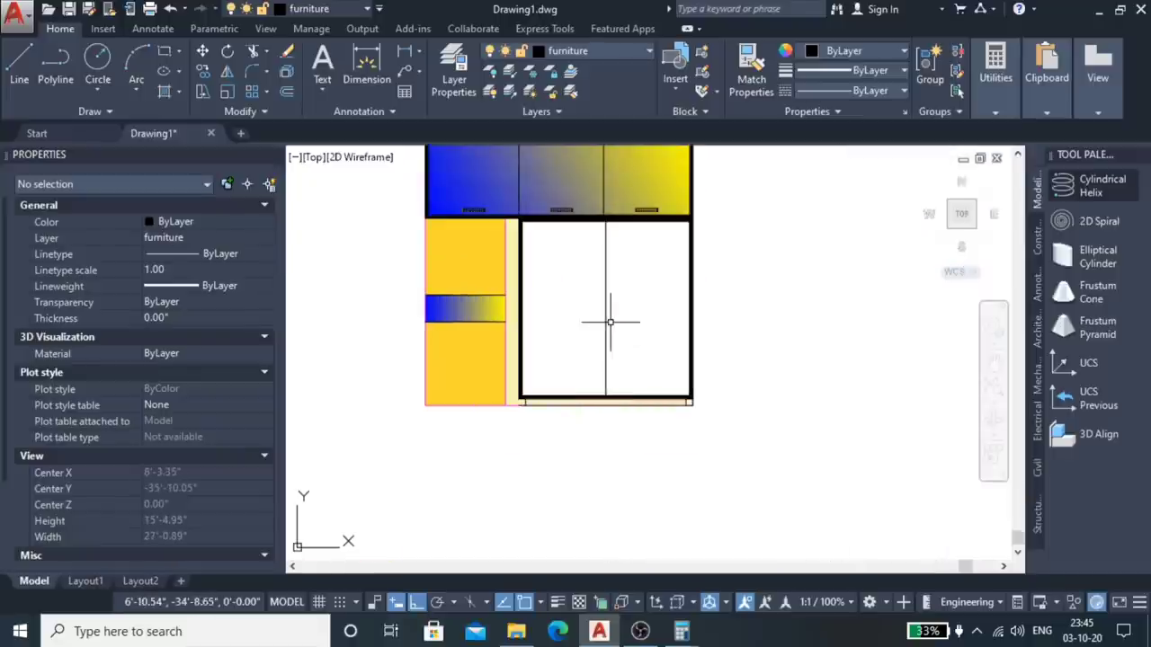
scroll(610, 321, "up", 4)
left_click(617, 297)
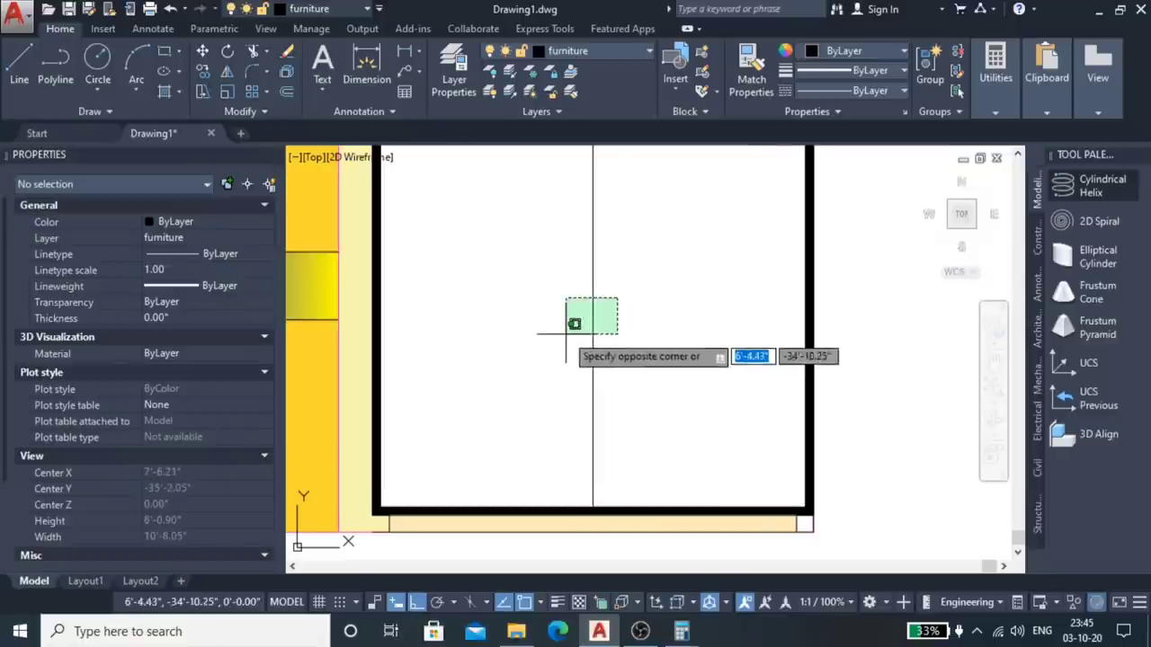
left_click(566, 329)
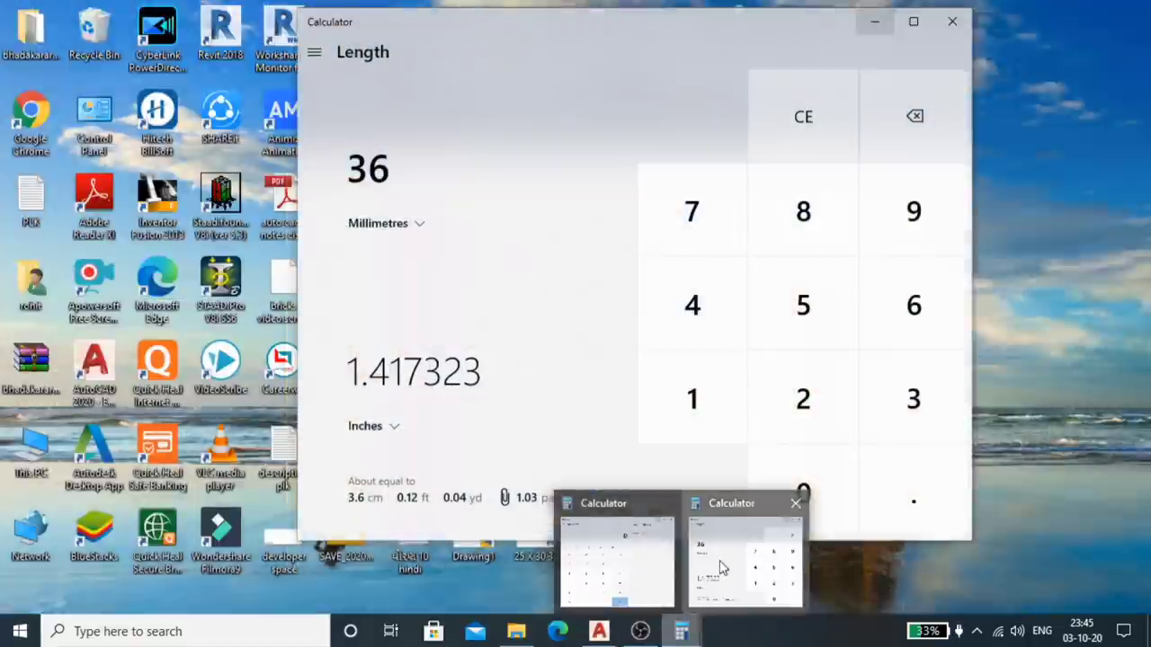
left_click(722, 569)
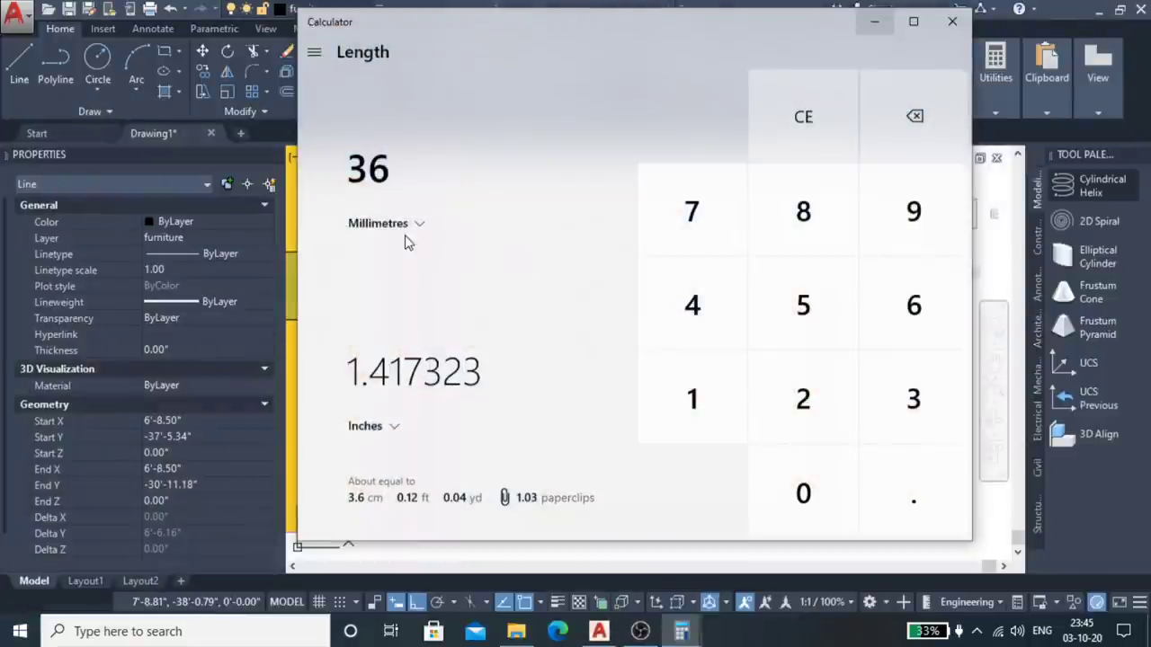
left_click(800, 117)
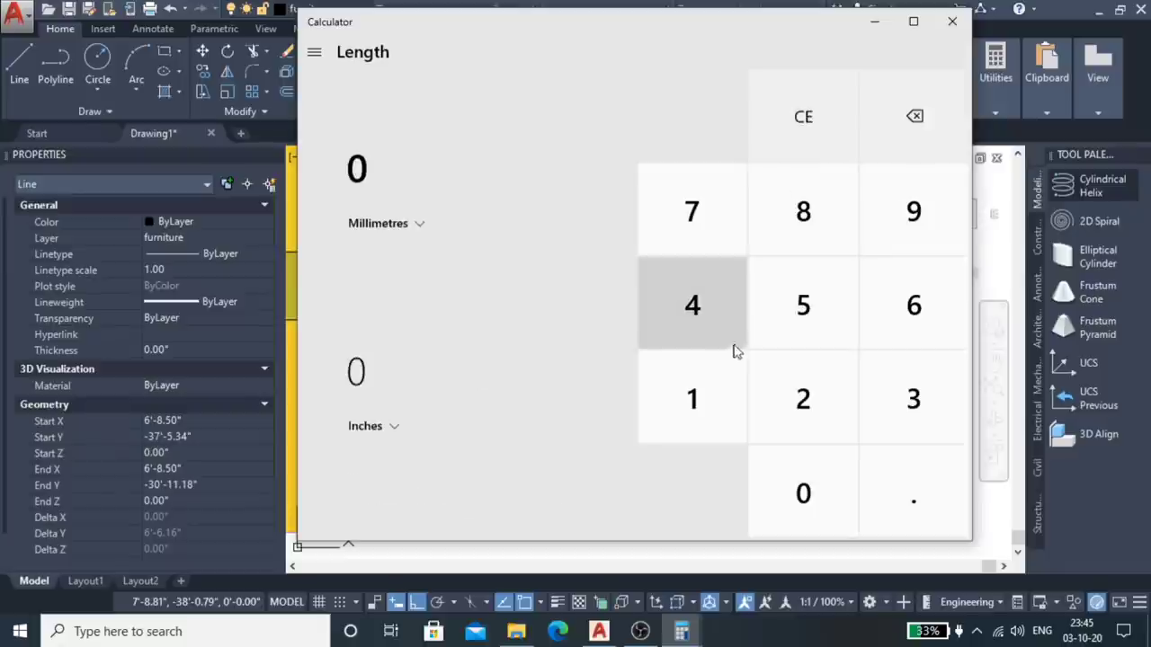
left_click(701, 395)
left_click(791, 247)
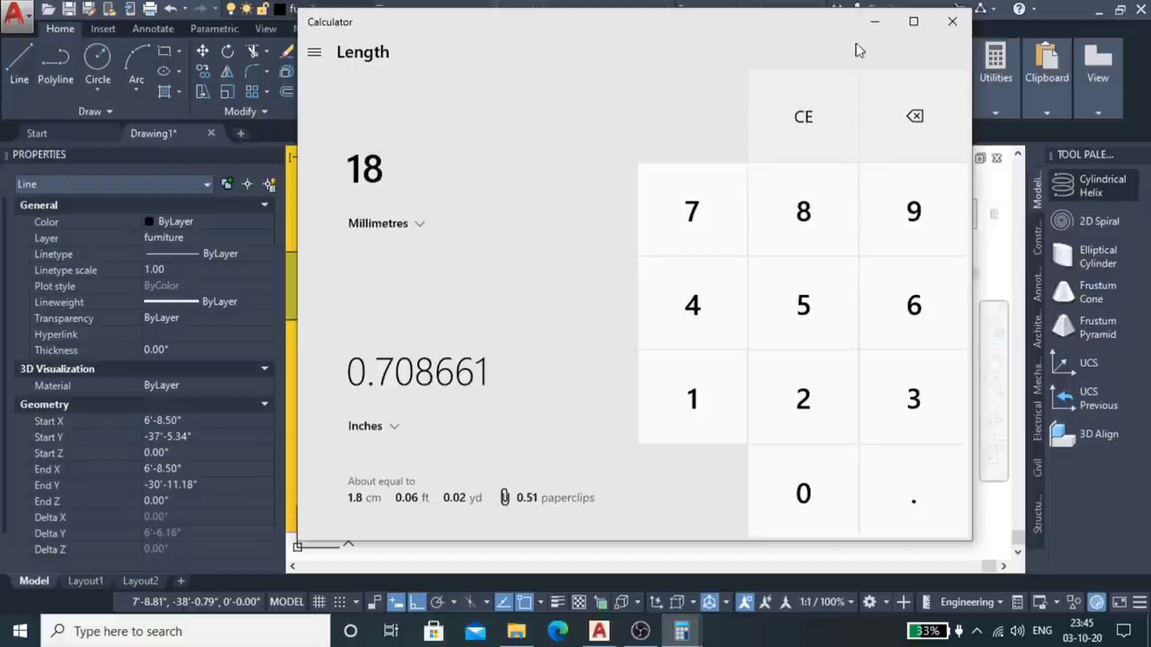
left_click(874, 20)
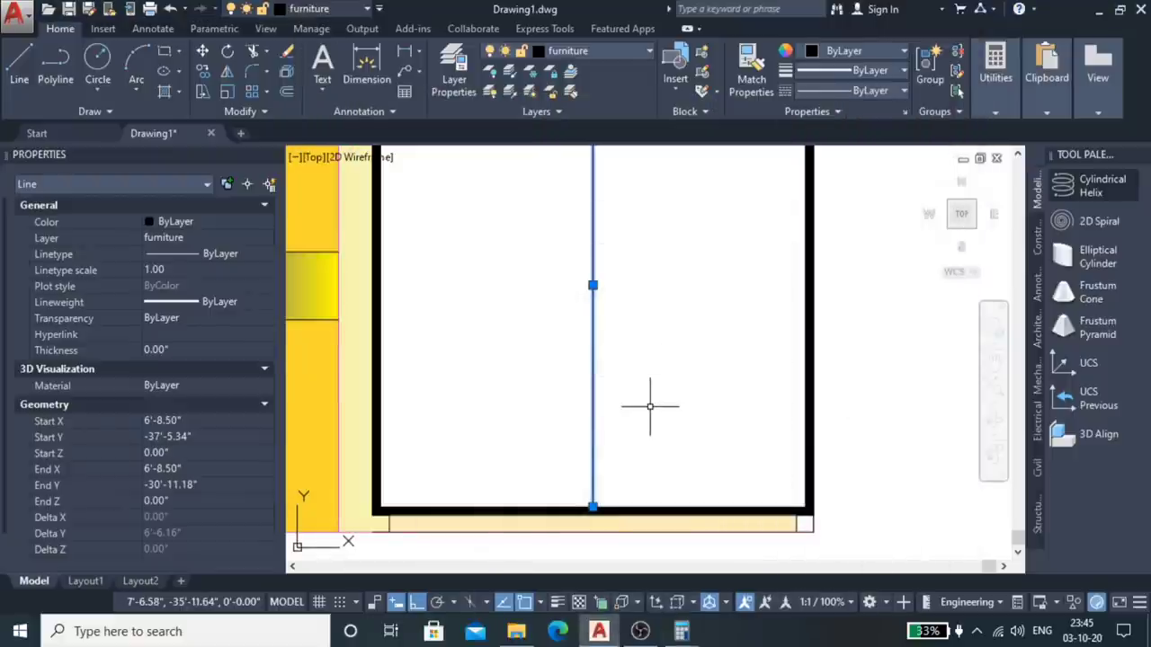
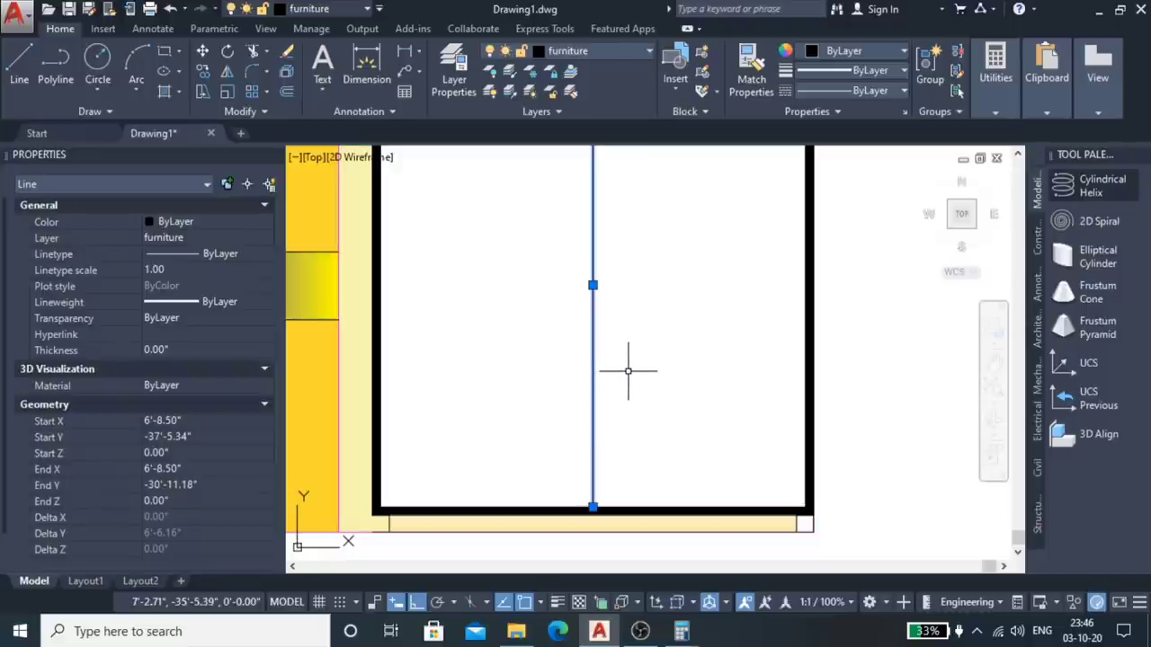
Step: Offset the right cabinet's vertical divider 0.36 inches to the right, making it a double line
key("Return")
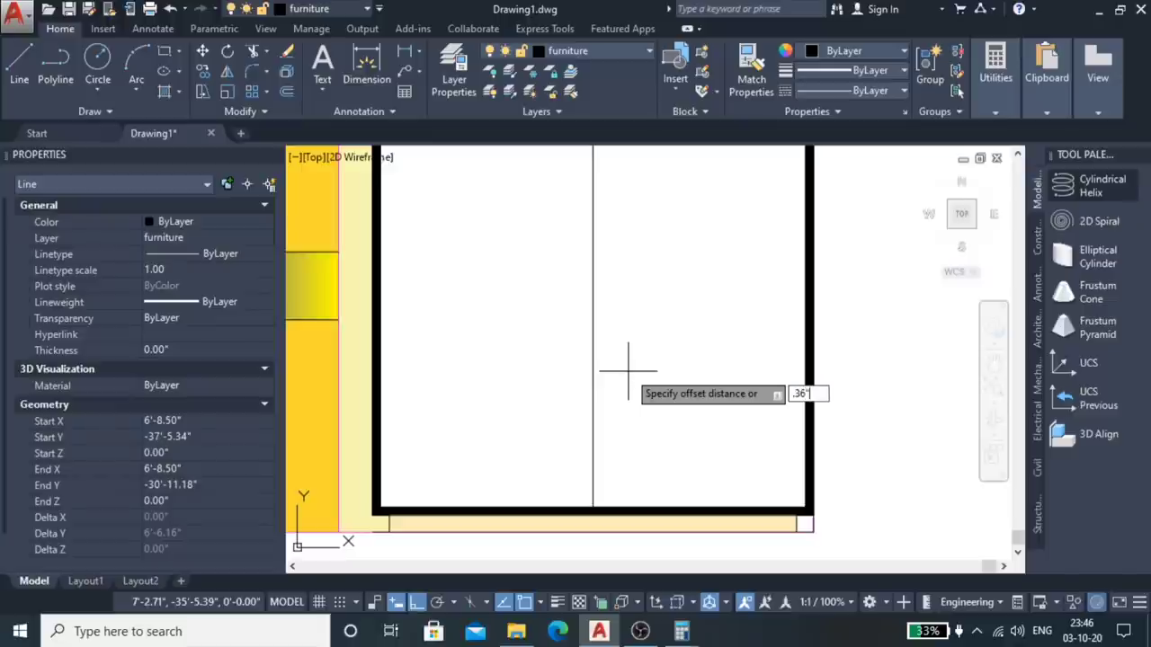
key("Return")
left_click(629, 370)
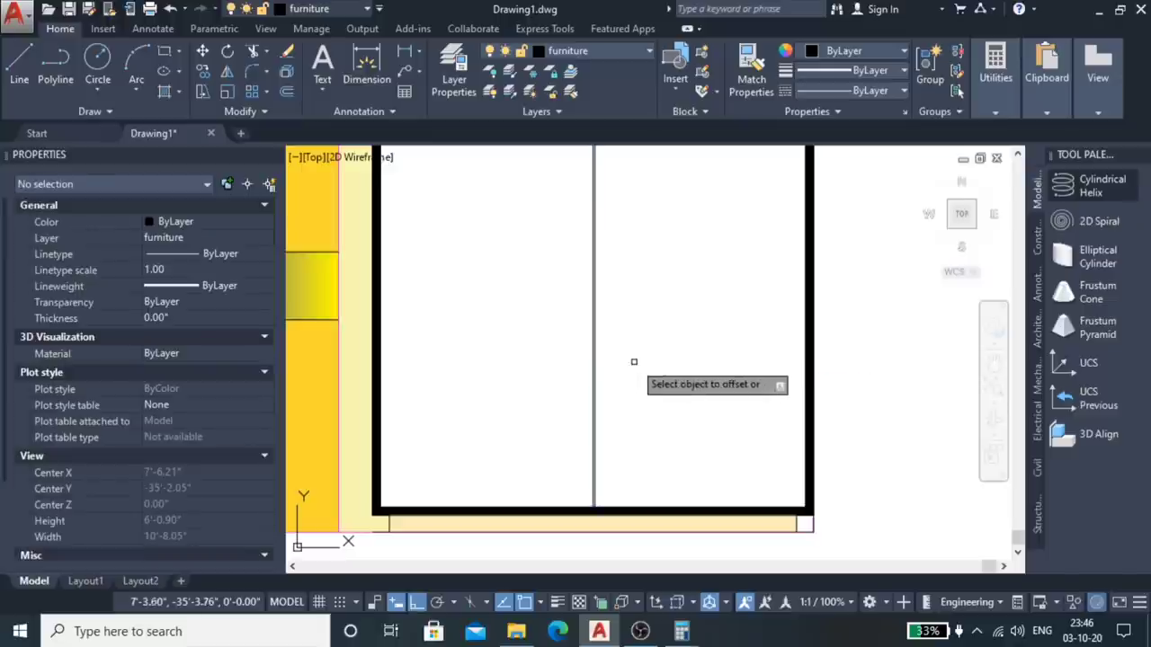
scroll(596, 375, "up", 6)
left_click(550, 375)
left_click(520, 385)
key("Escape")
Step: Inspect the new divider line, then select the cabinet's bottom line
left_click(550, 393)
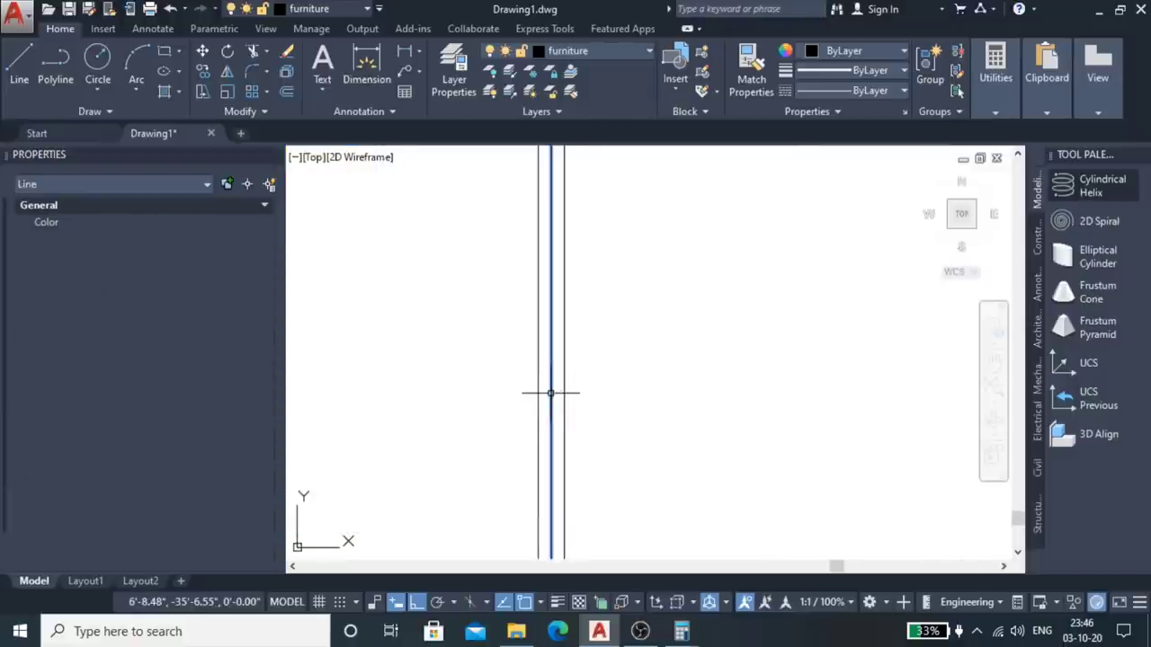
key("Escape")
scroll(634, 378, "down", 3)
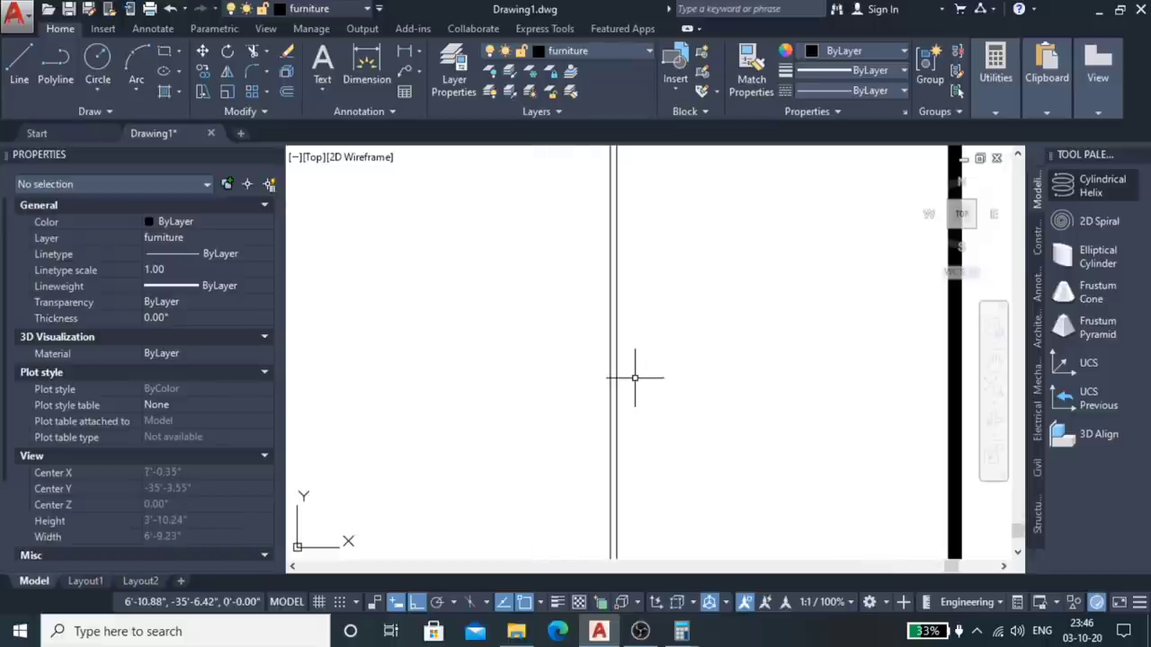
scroll(635, 378, "down", 2)
scroll(636, 379, "down", 2)
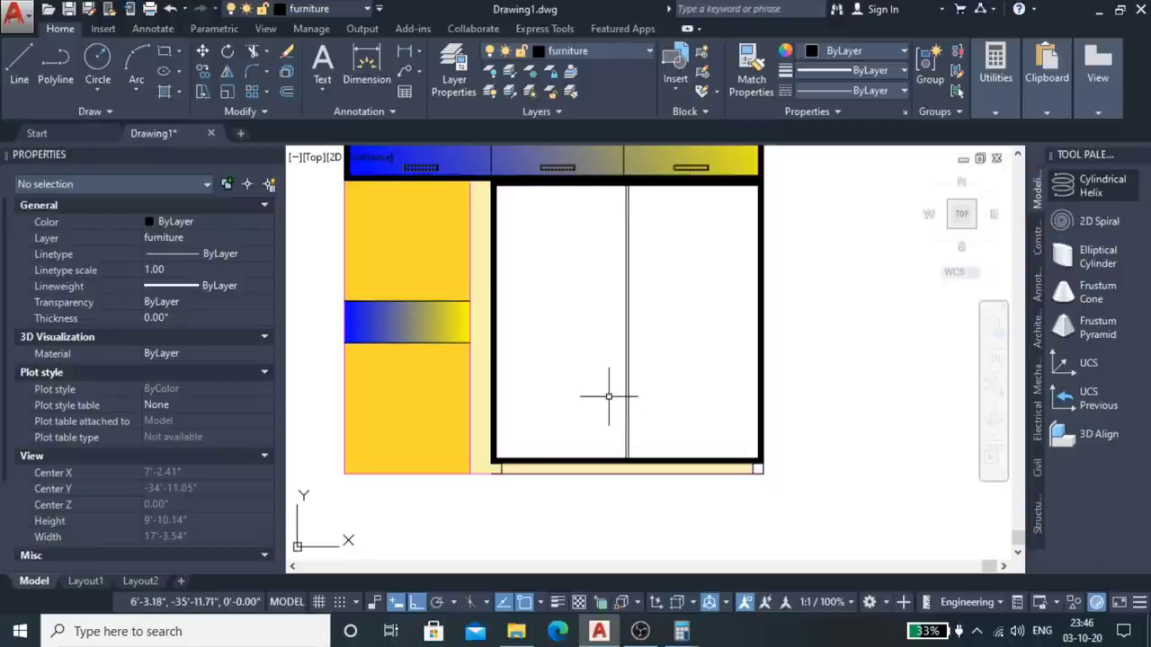
left_click(587, 456)
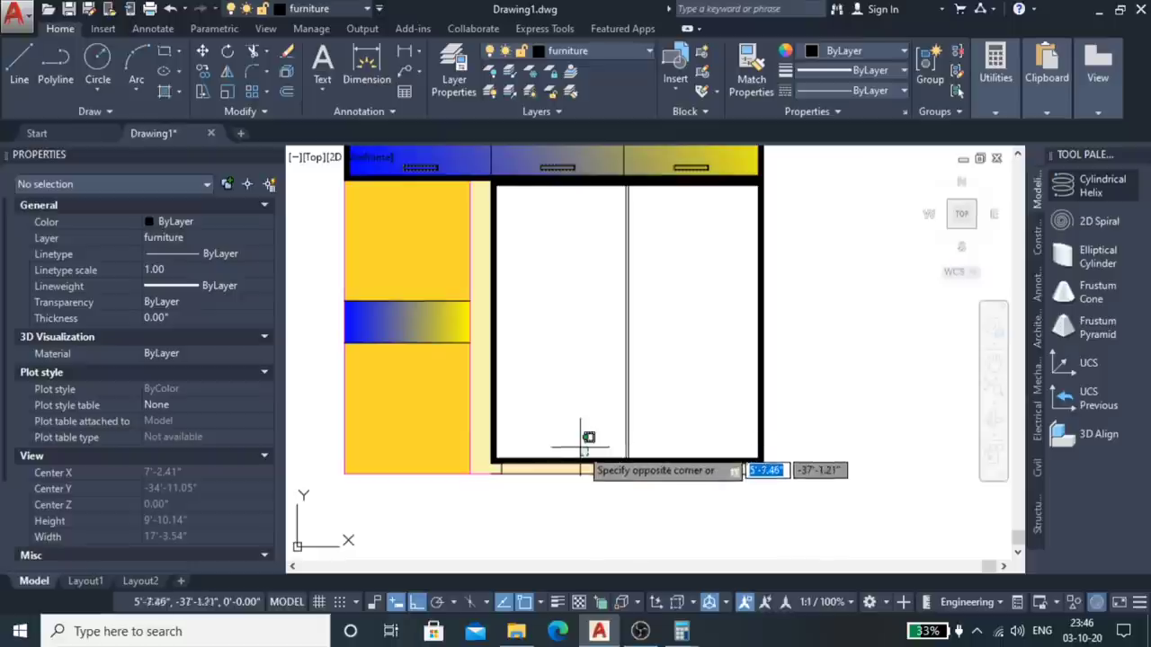
left_click(597, 471)
scroll(598, 471, "up", 6)
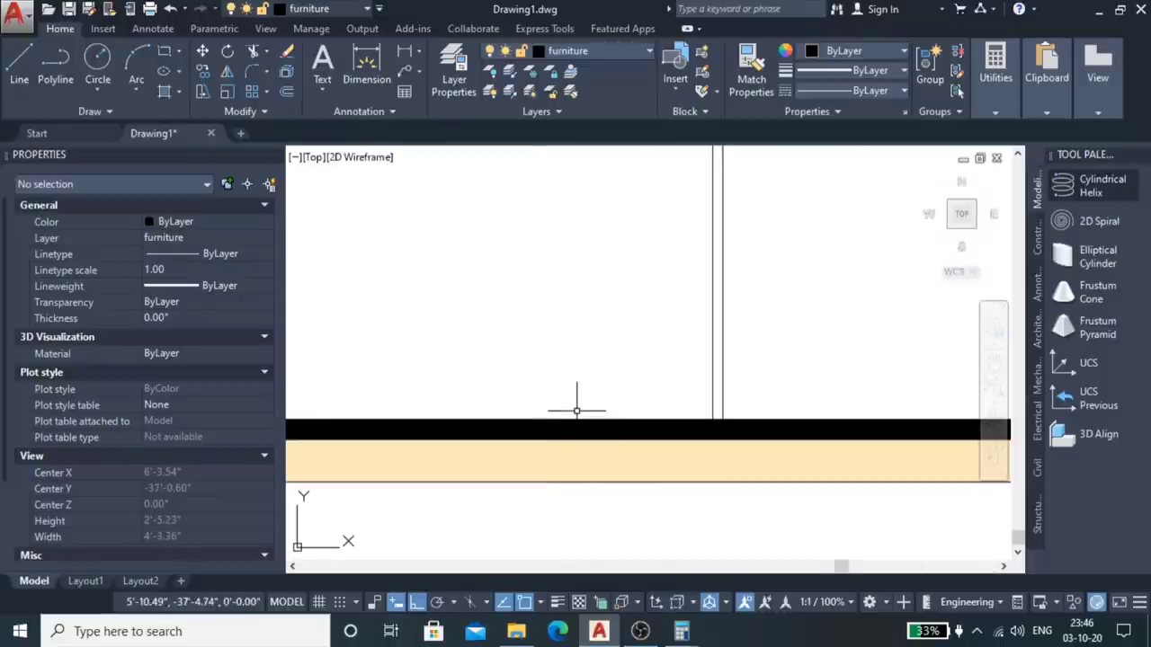
left_click(582, 418)
scroll(604, 386, "down", 3)
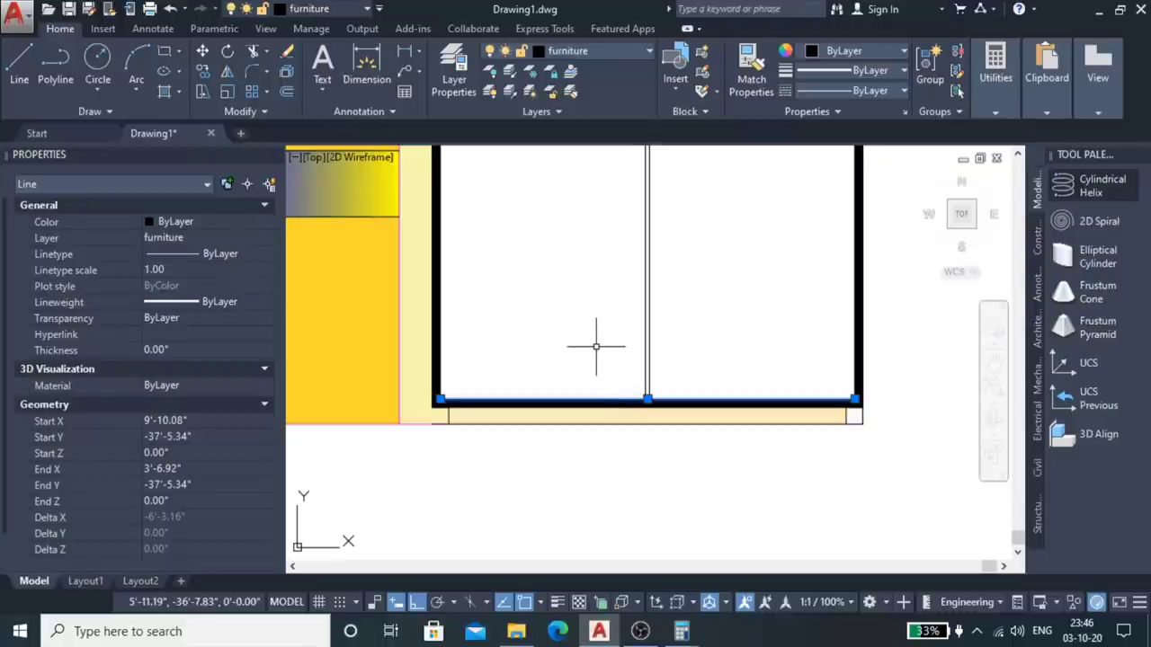
Step: Try a 2-foot offset of the bottom line, cancel it, and reselect the line
type("o")
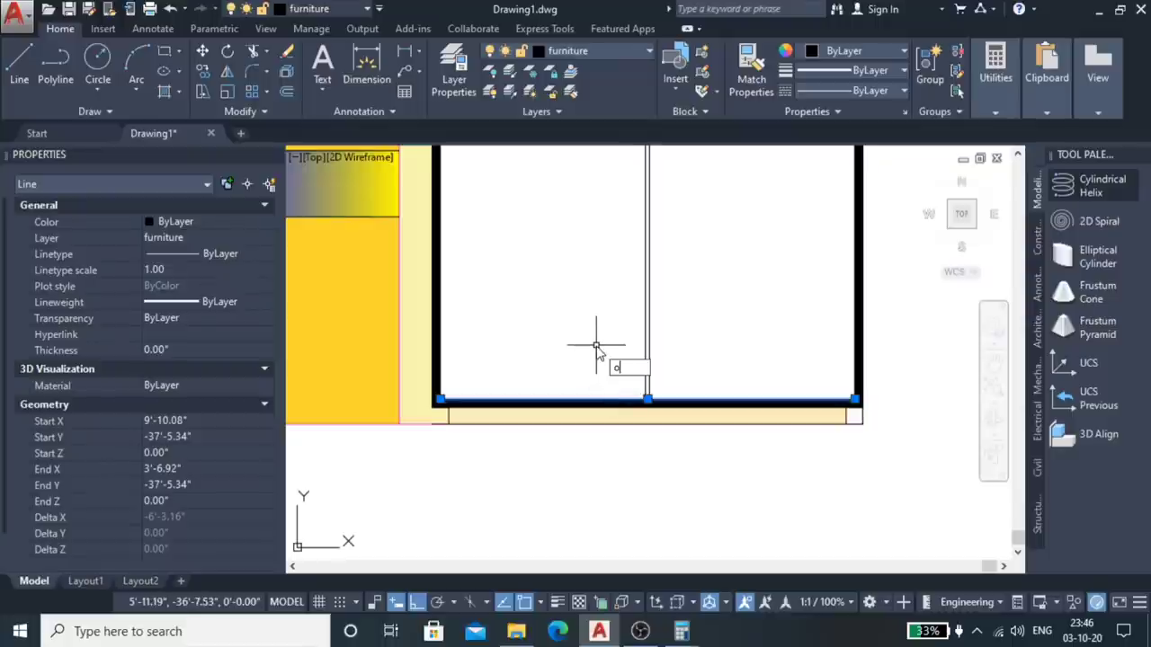
key("Return")
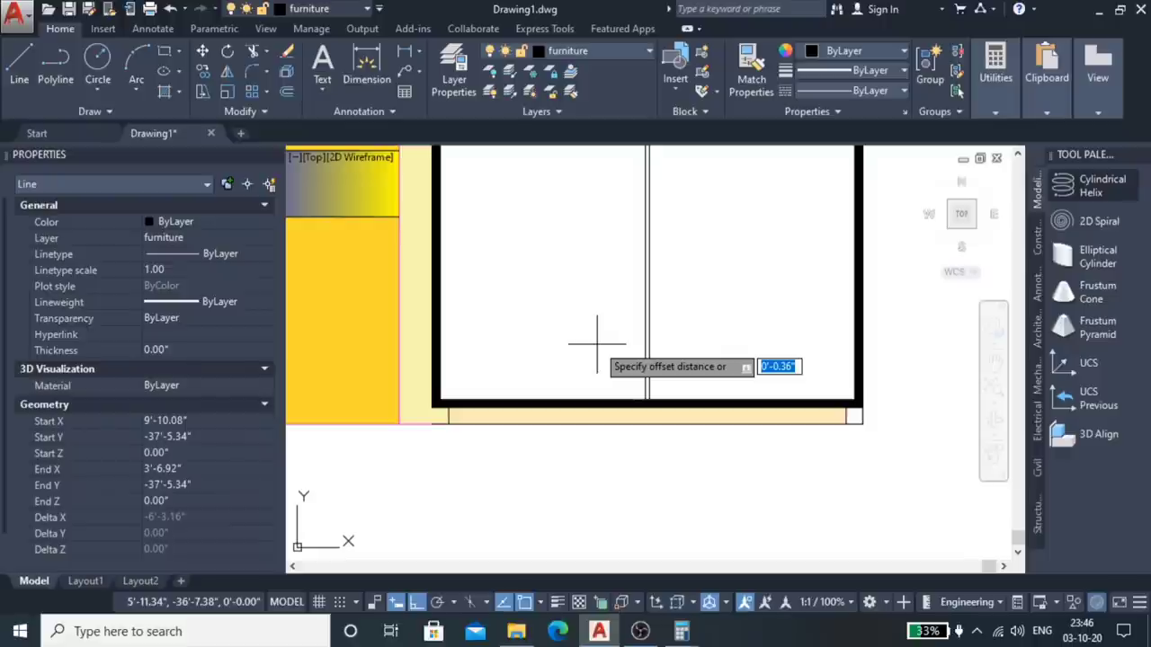
type("2")
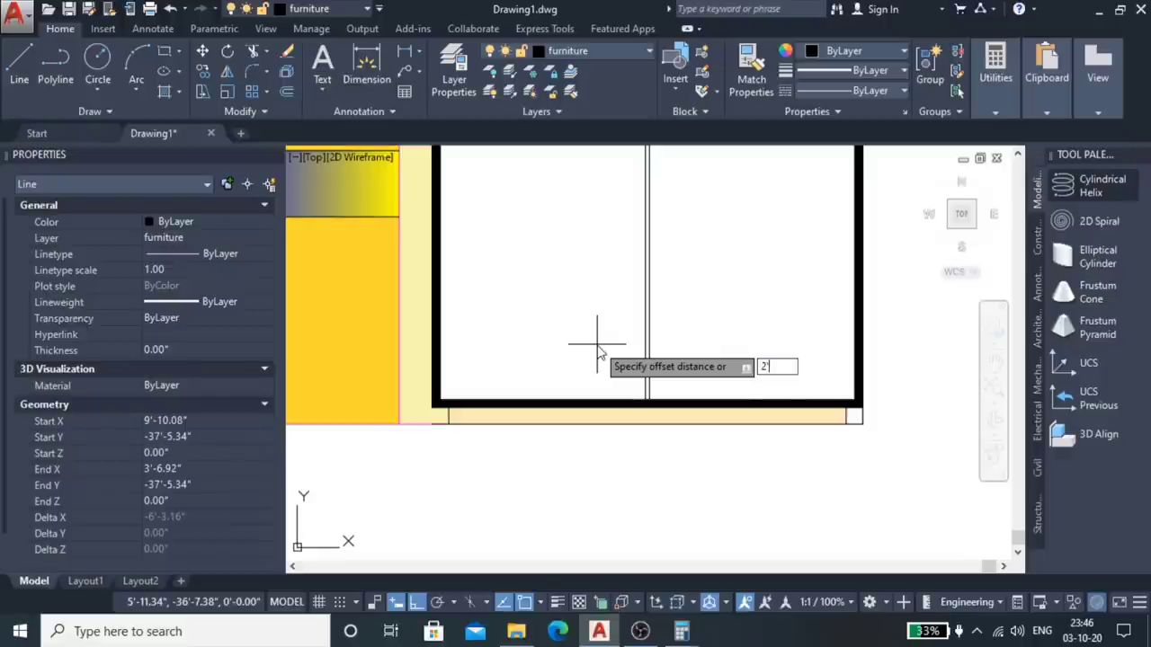
key("Return")
left_click(596, 397)
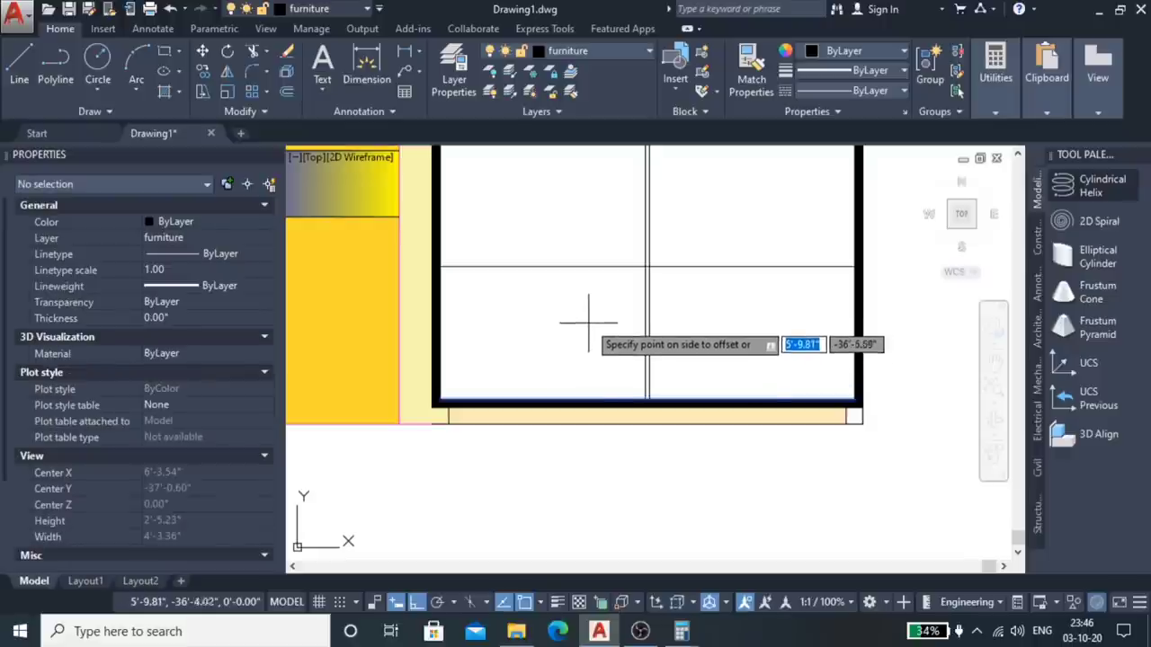
key("Escape")
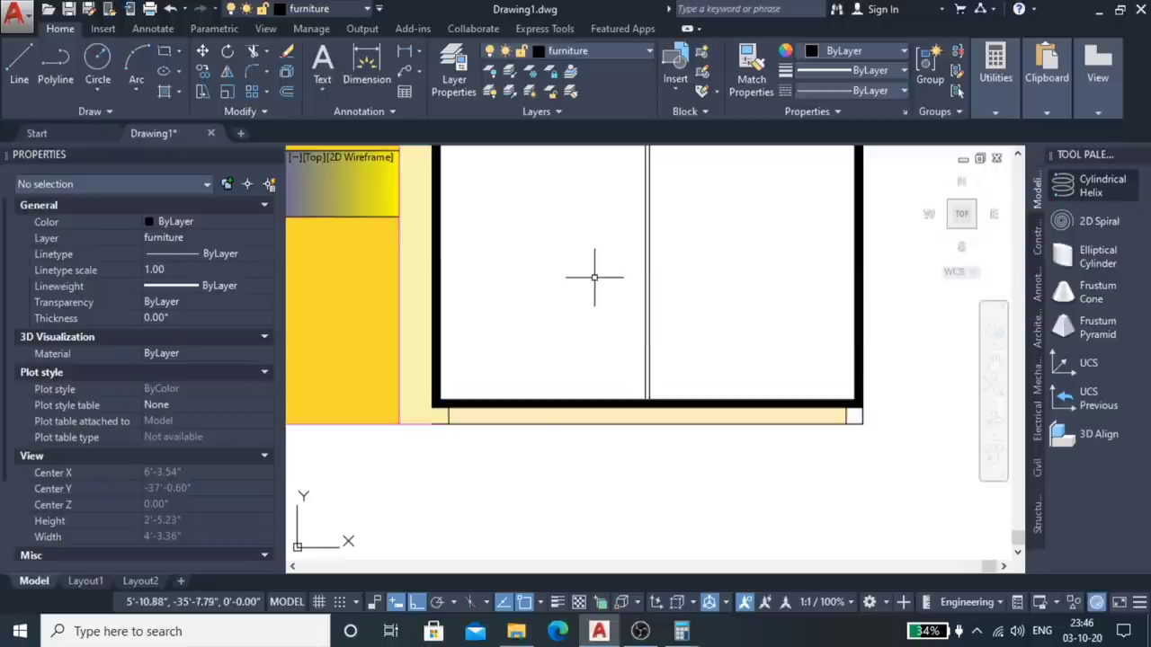
left_click(607, 397)
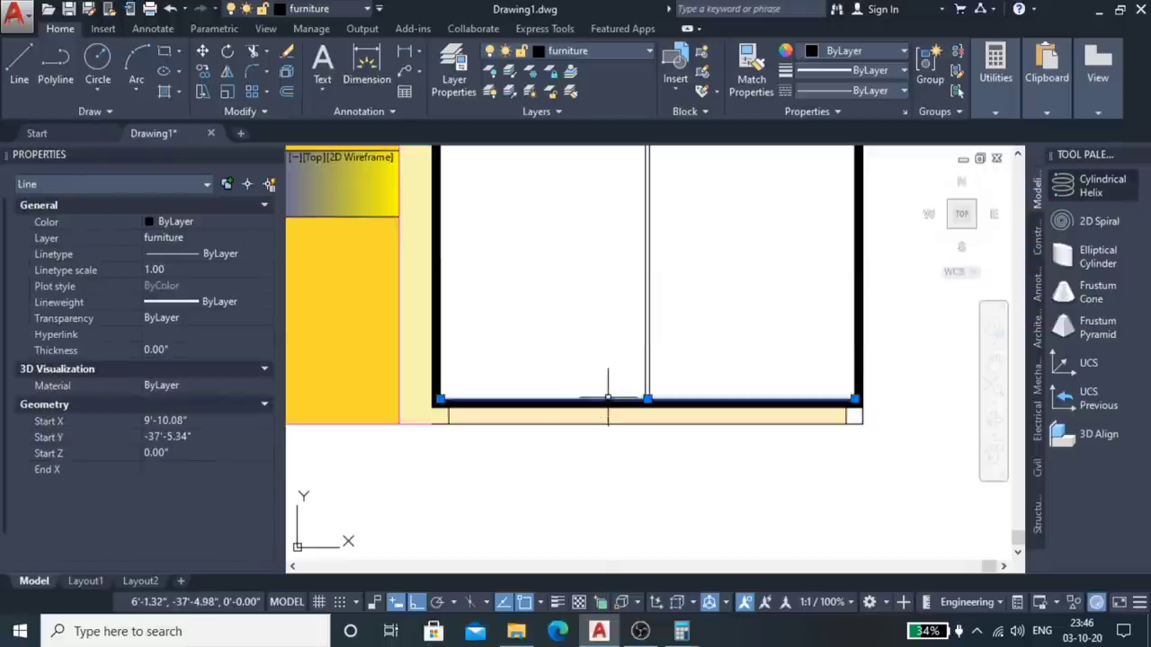
Step: Offset the cabinet's bottom line 15 inches up for the first shelf
type("o")
key("Return")
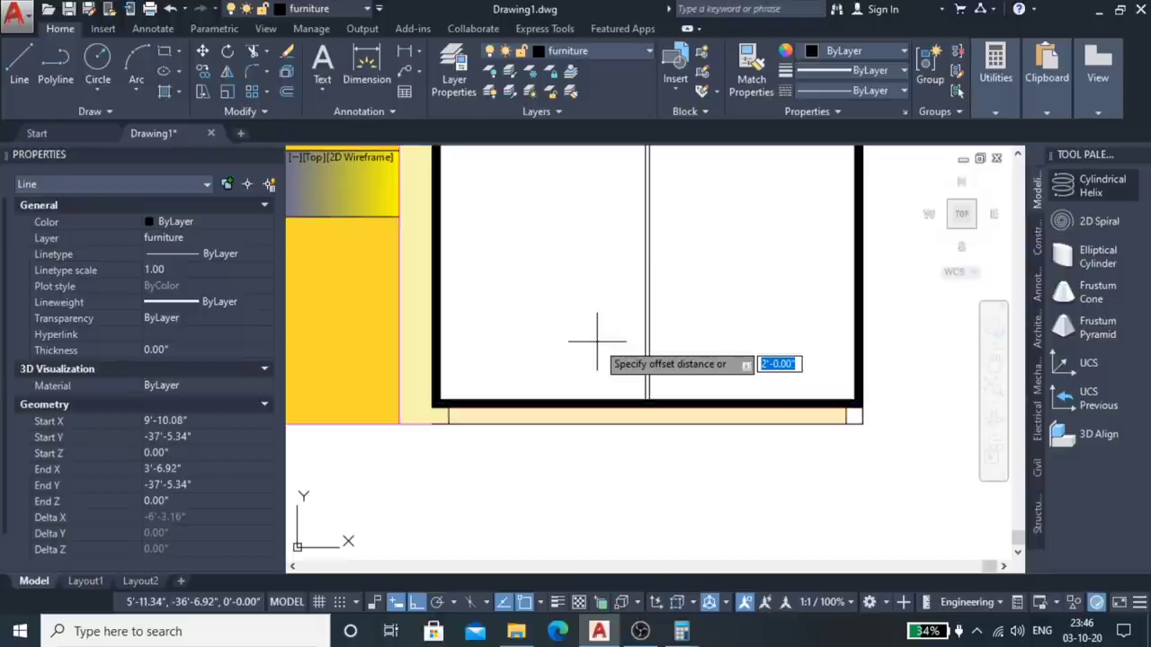
type("15")
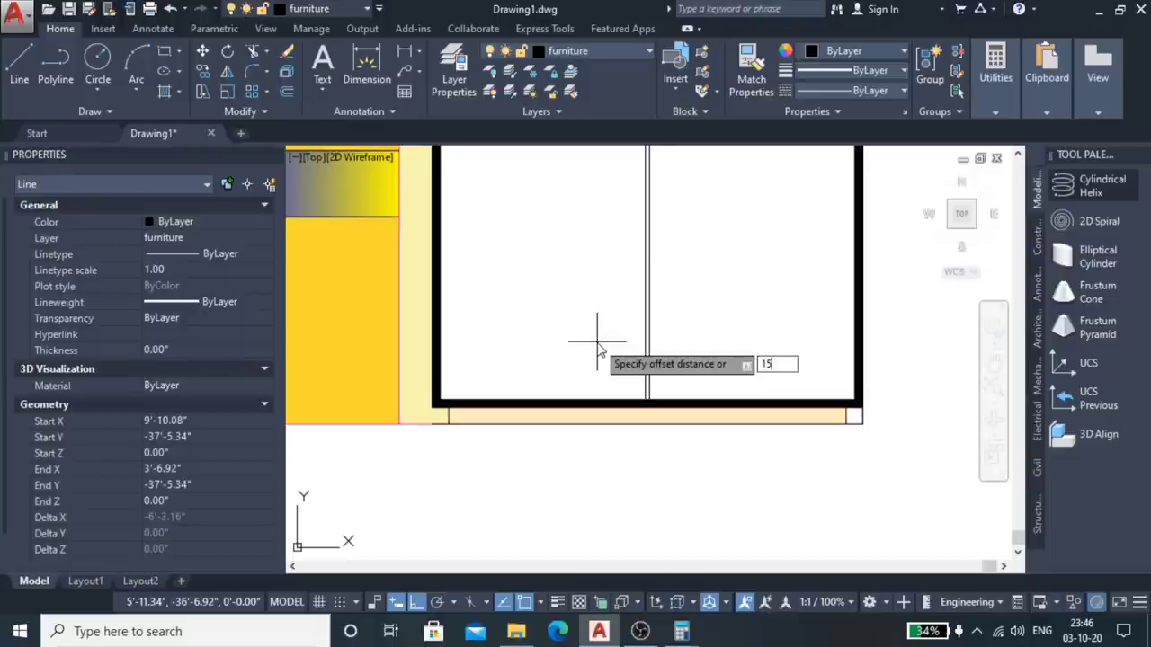
key("Return")
left_click(598, 400)
left_click(596, 337)
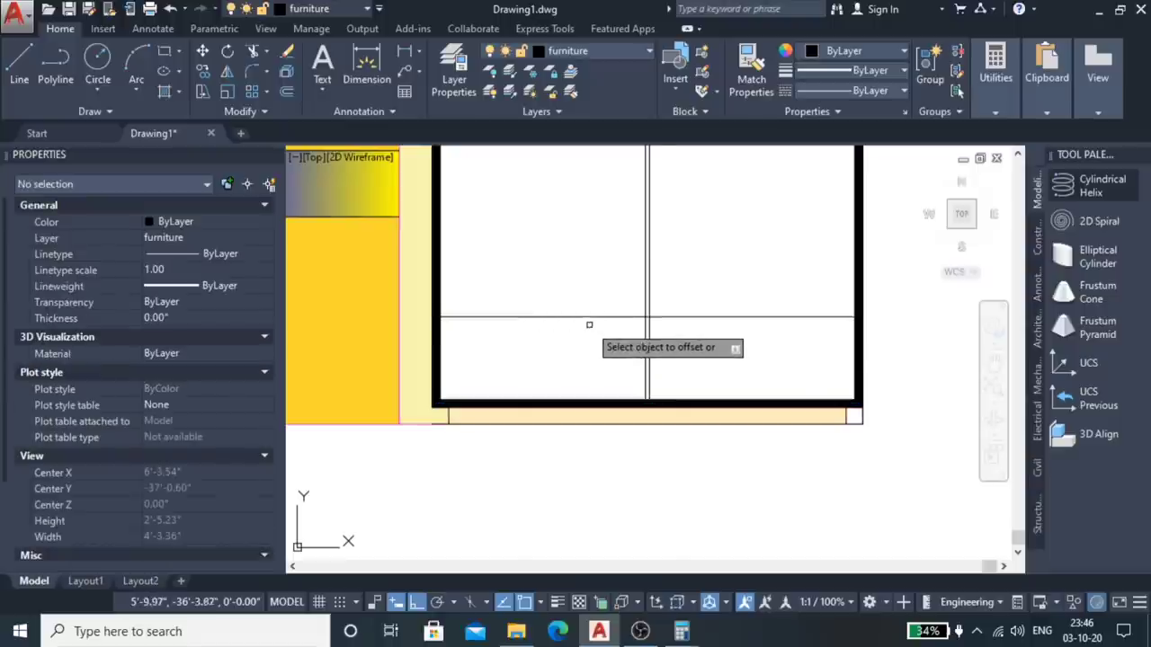
Step: Thicken the first shelf with a parallel copy 0.72 inches above it
left_click(587, 318)
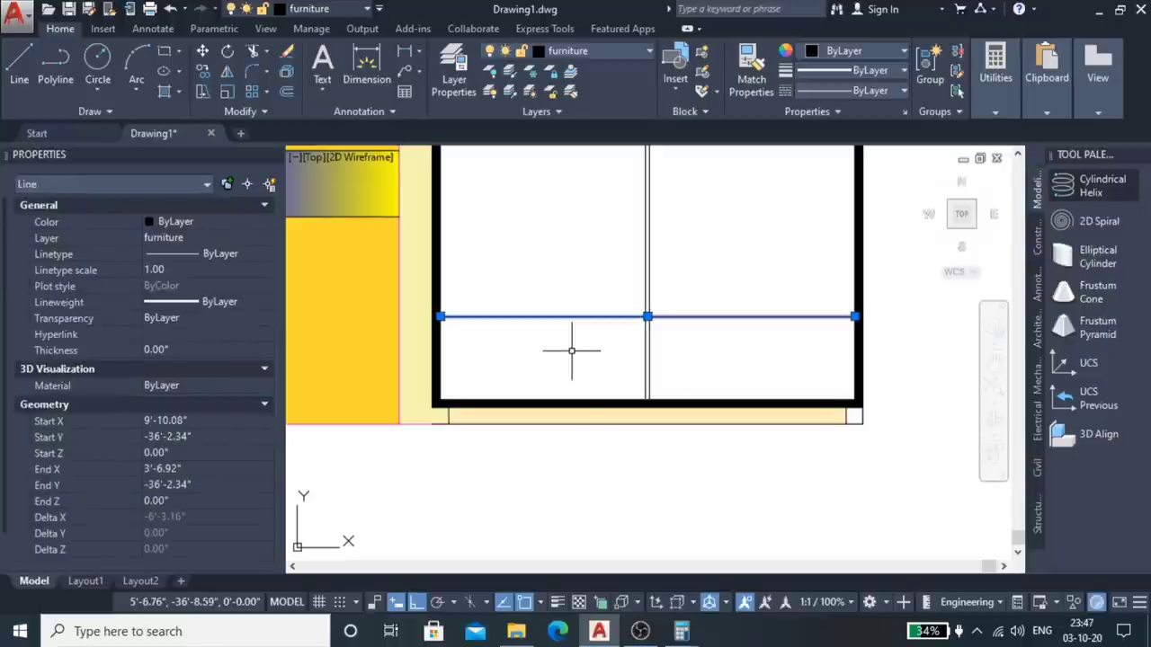
type("o")
key("Return")
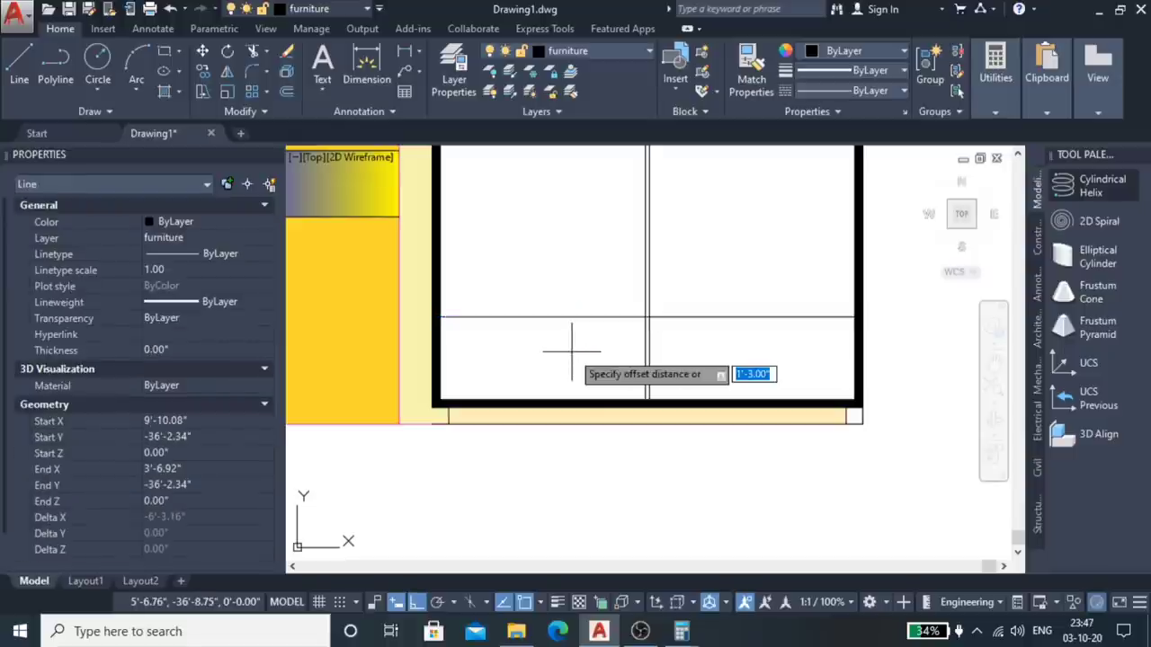
type("72")
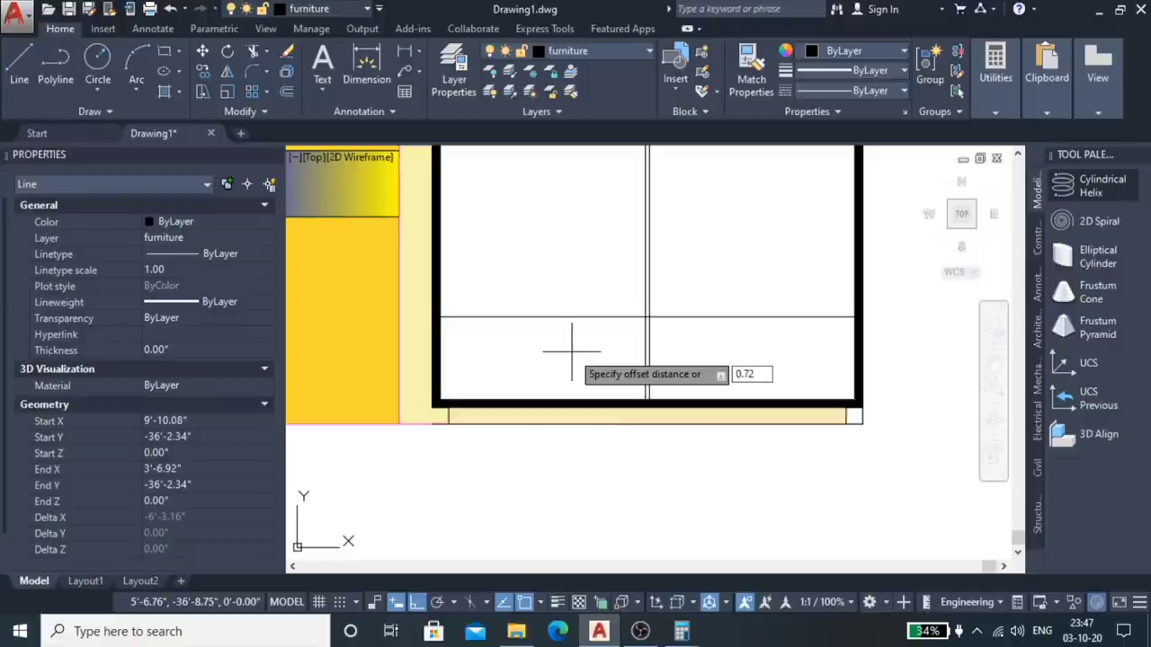
key("Return")
left_click(571, 317)
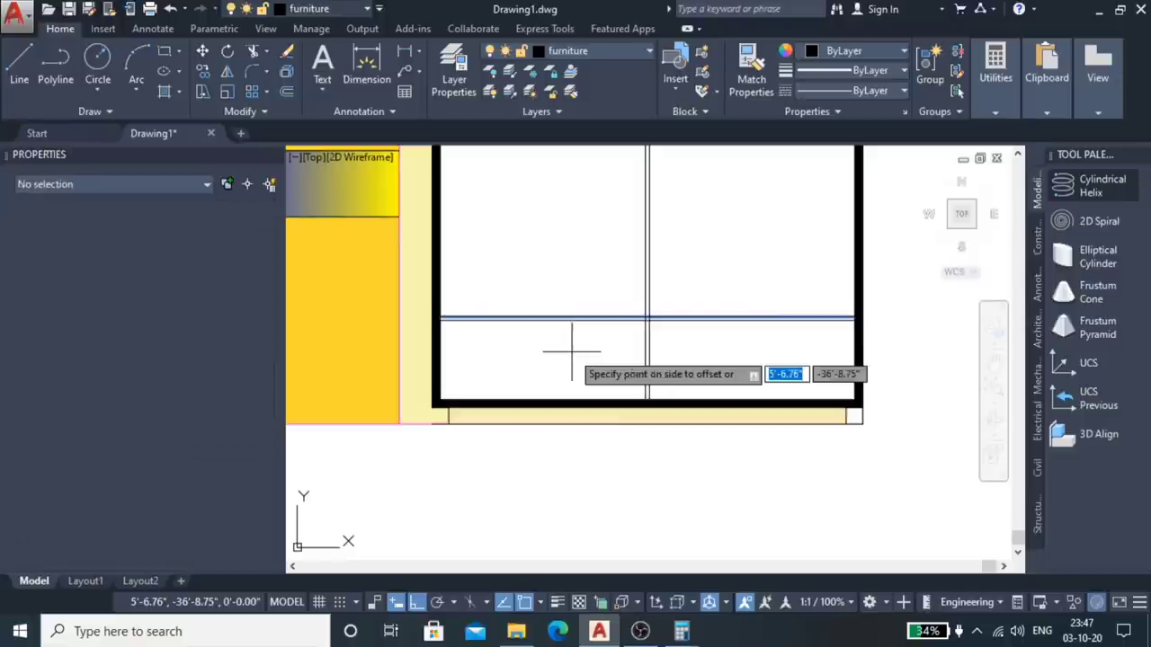
left_click(550, 265)
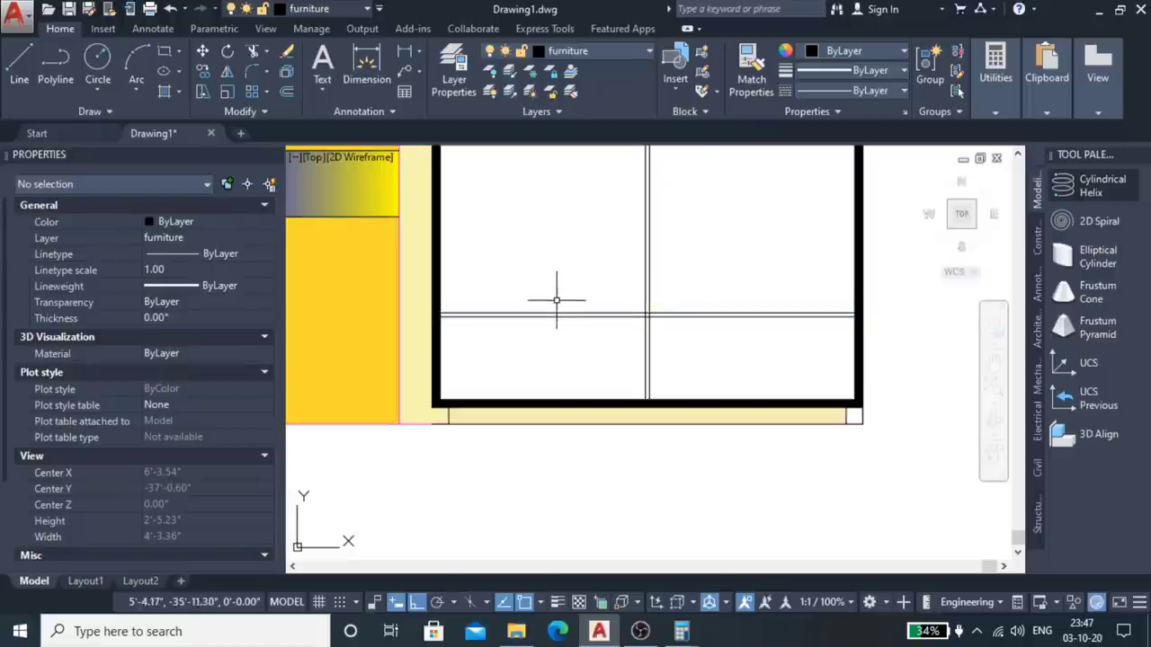
scroll(557, 299, "up", 2)
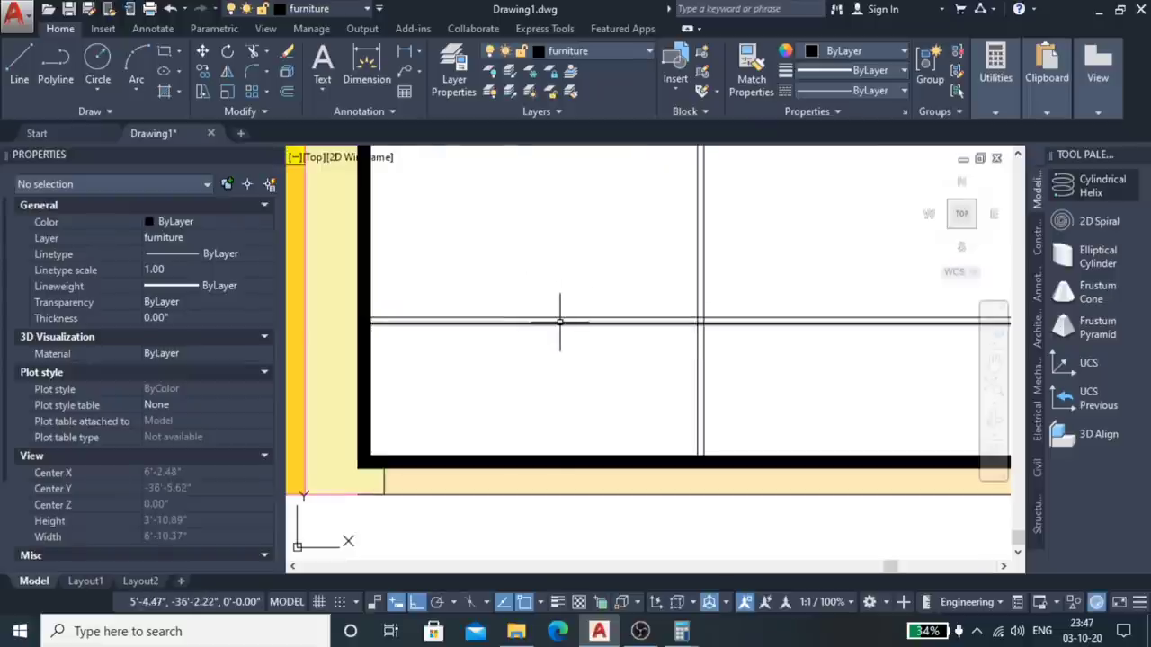
Step: Offset the upper shelf line another 15 inches up for the second shelf
left_click(559, 320)
type("o")
key("Return")
type("15")
key("Return")
left_click(557, 279)
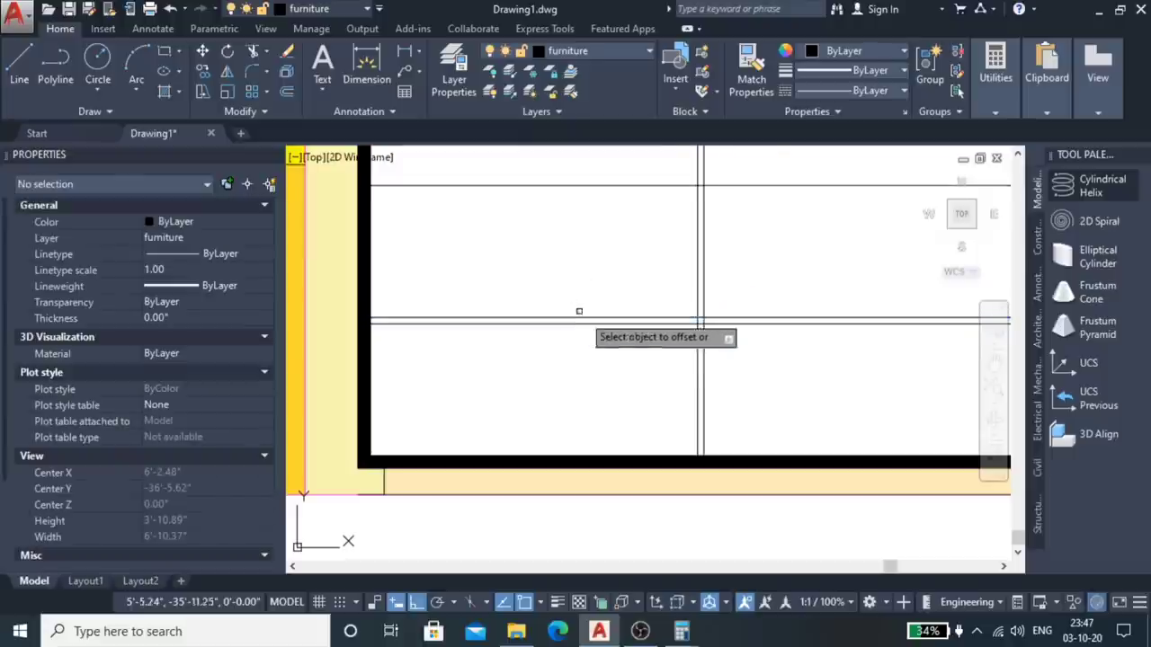
scroll(575, 309, "down", 2)
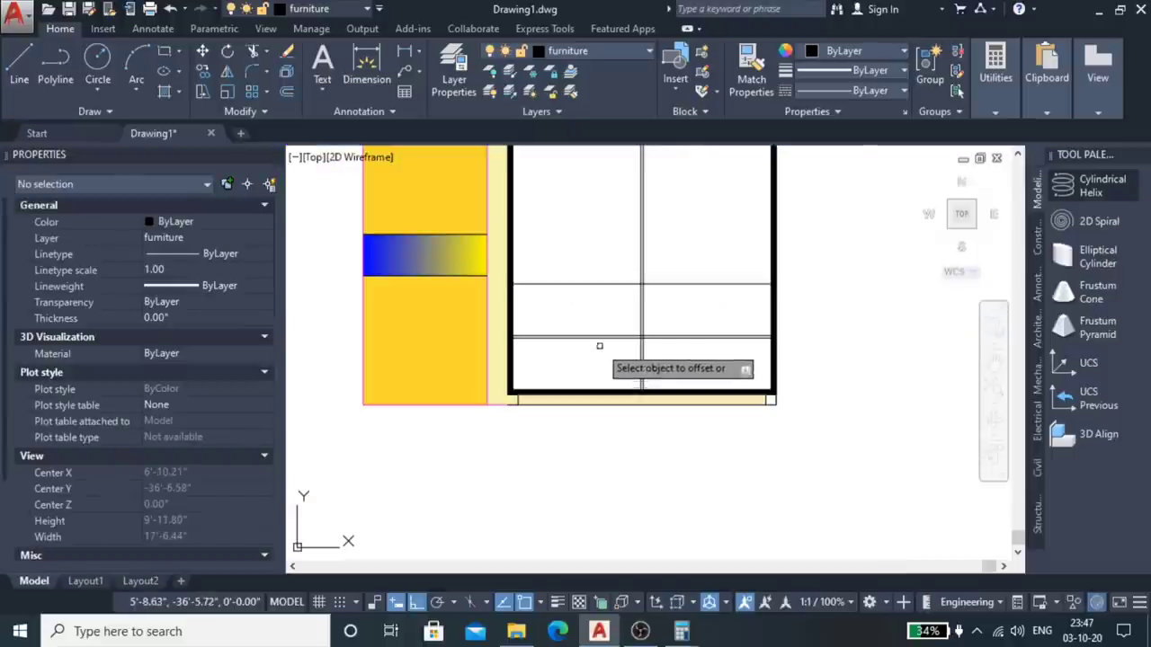
key("Escape")
Step: Thicken the second shelf with a parallel copy 0.72 inches above it
left_click(585, 278)
left_click(568, 310)
type("o")
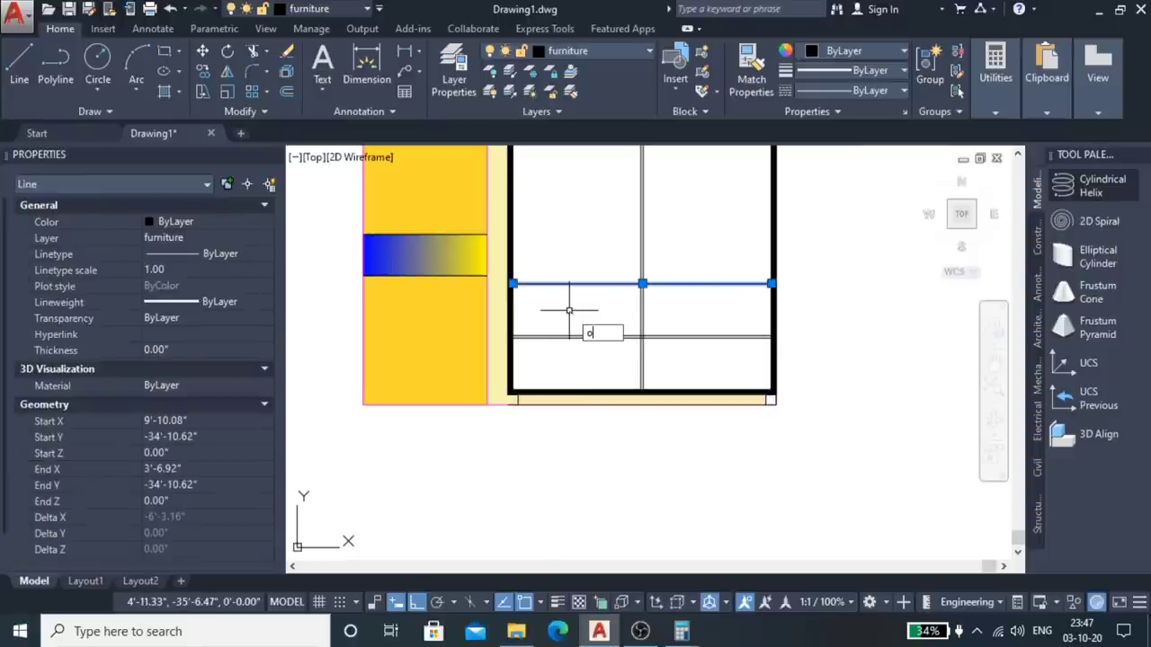
key("Return")
type(".72\"")
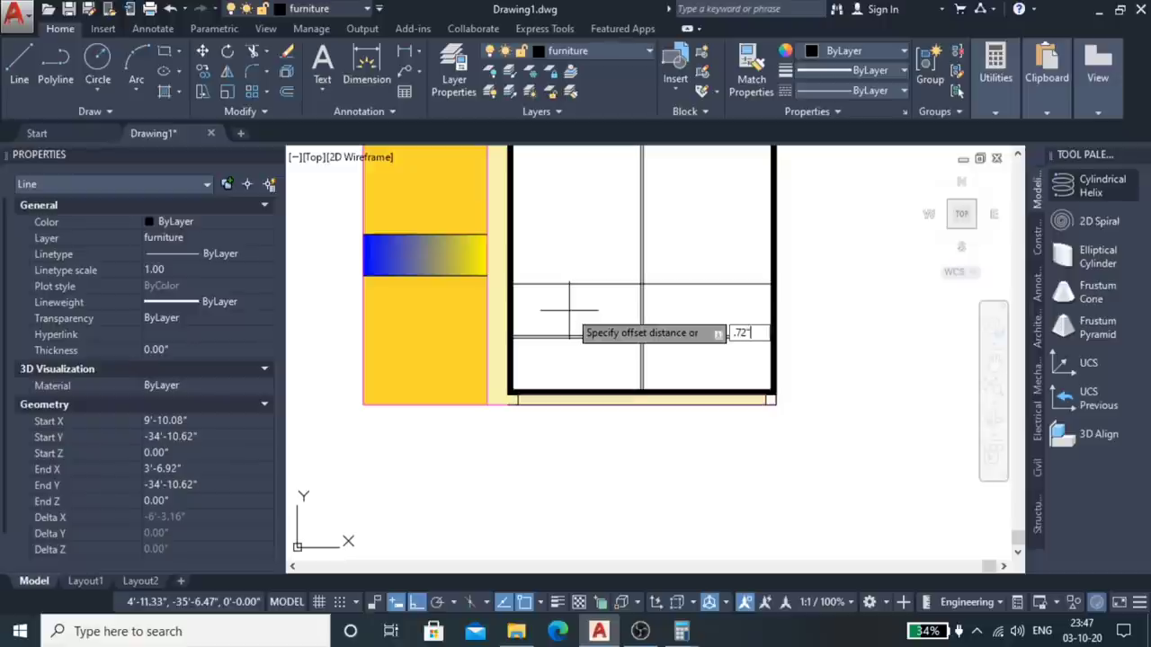
key("Return")
left_click(558, 248)
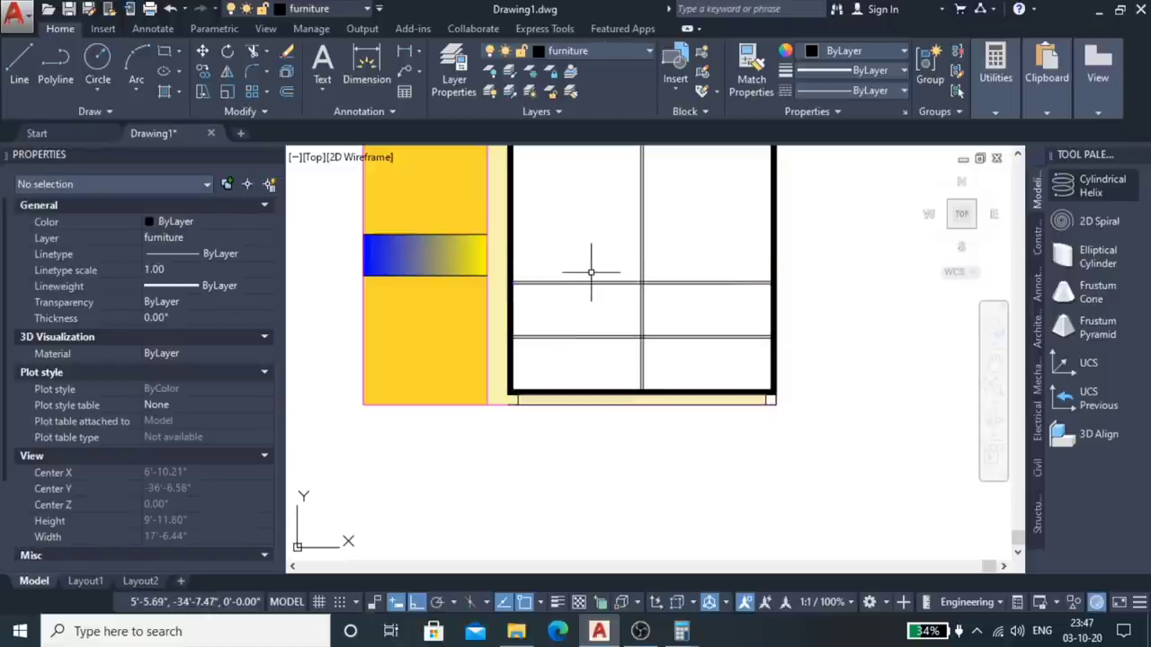
scroll(591, 272, "up", 3)
scroll(591, 271, "down", 2)
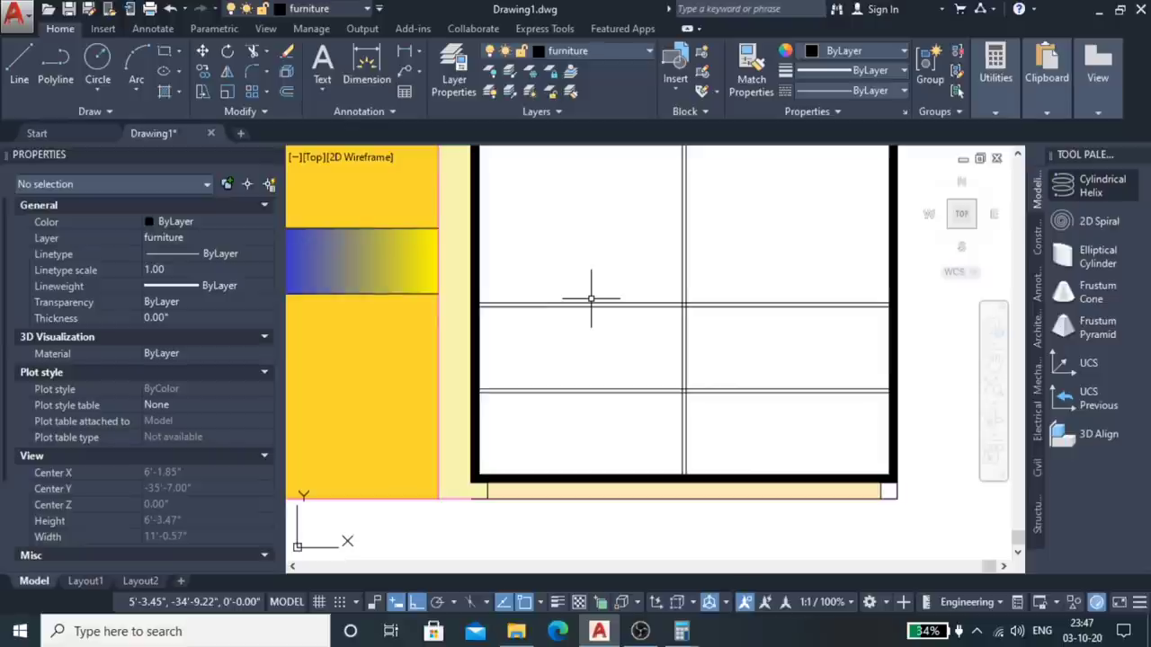
Step: Offset the existing inner shelf line 1' upward to create a new shelf
left_click(595, 302)
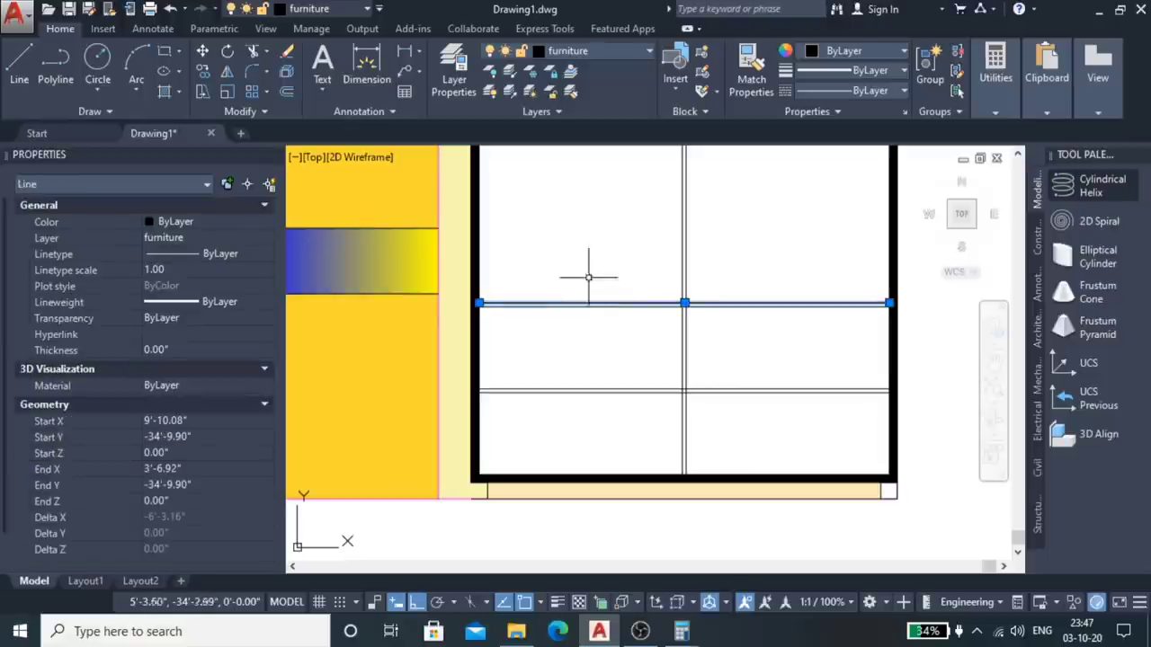
type("o")
key("Return")
type("1")
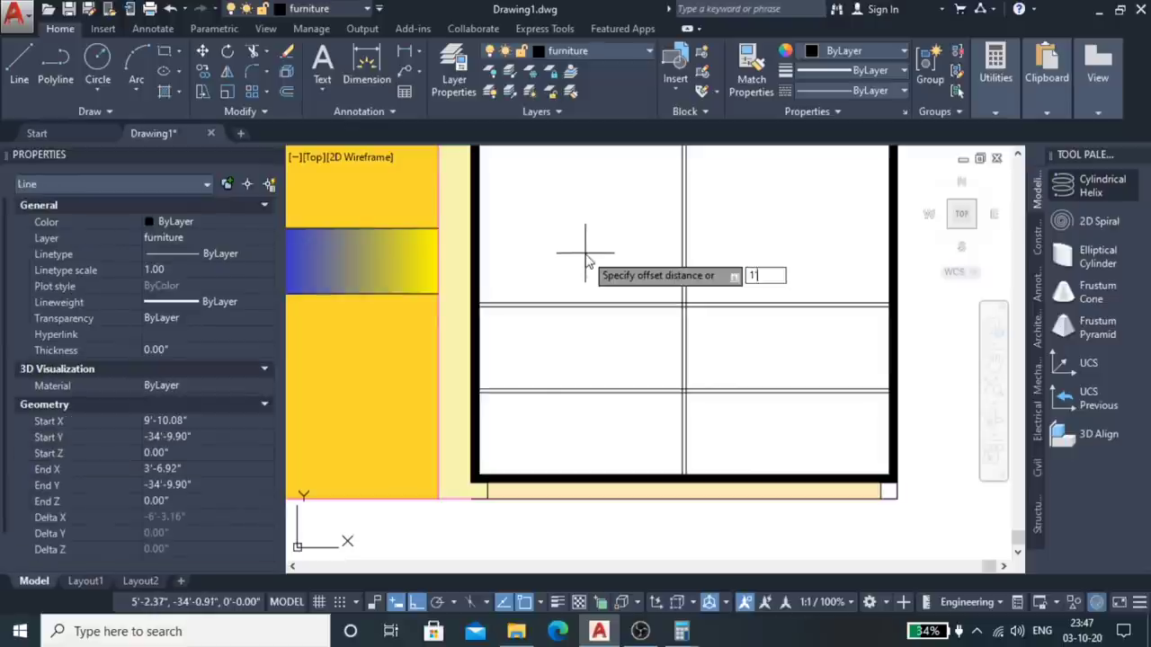
key("Return")
left_click(585, 304)
left_click(585, 261)
key("Return")
left_click(568, 238)
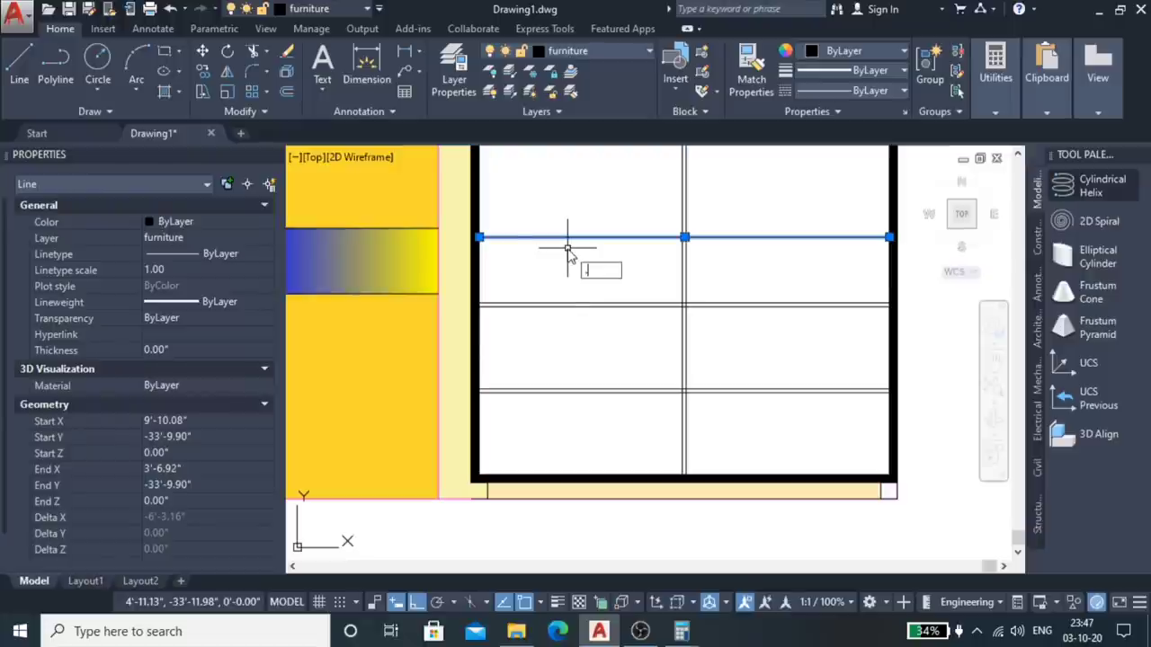
Step: Double the new shelf with a parallel line 0.72" above it
type(".72")
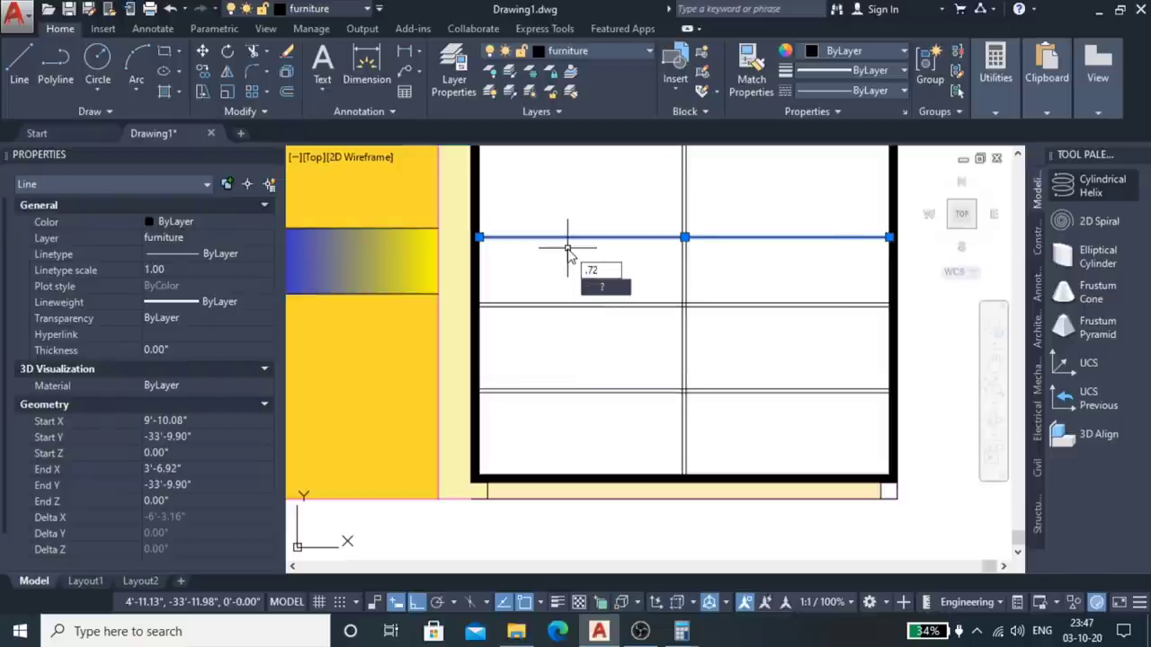
key("Return")
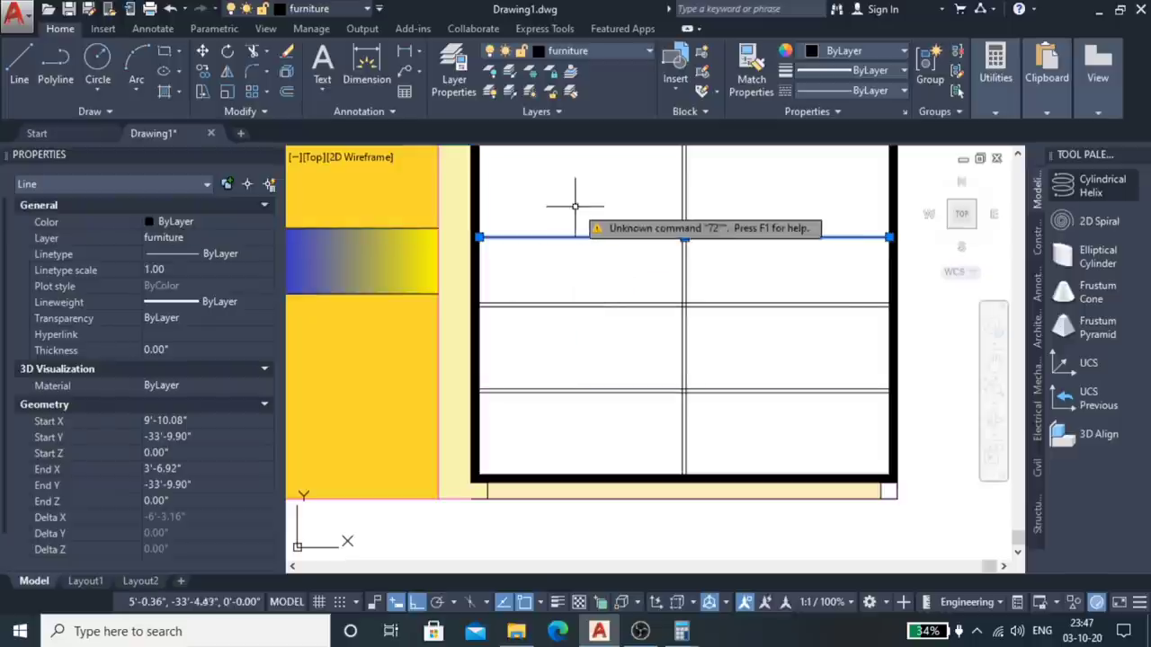
key("Escape")
left_click(596, 237)
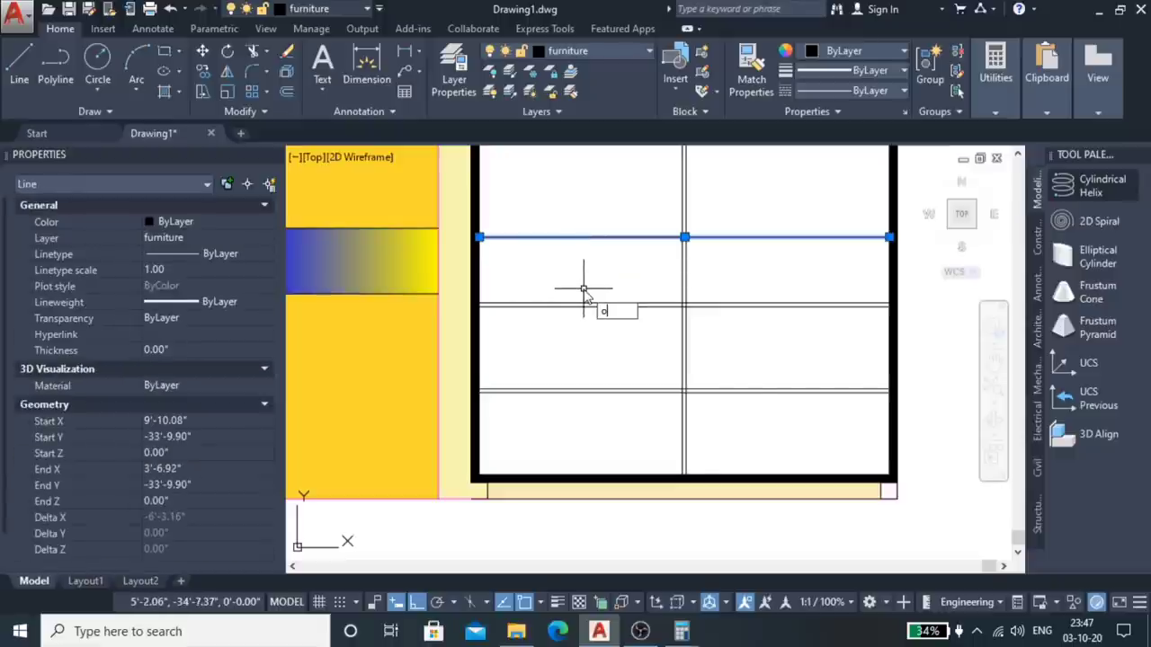
key("Return")
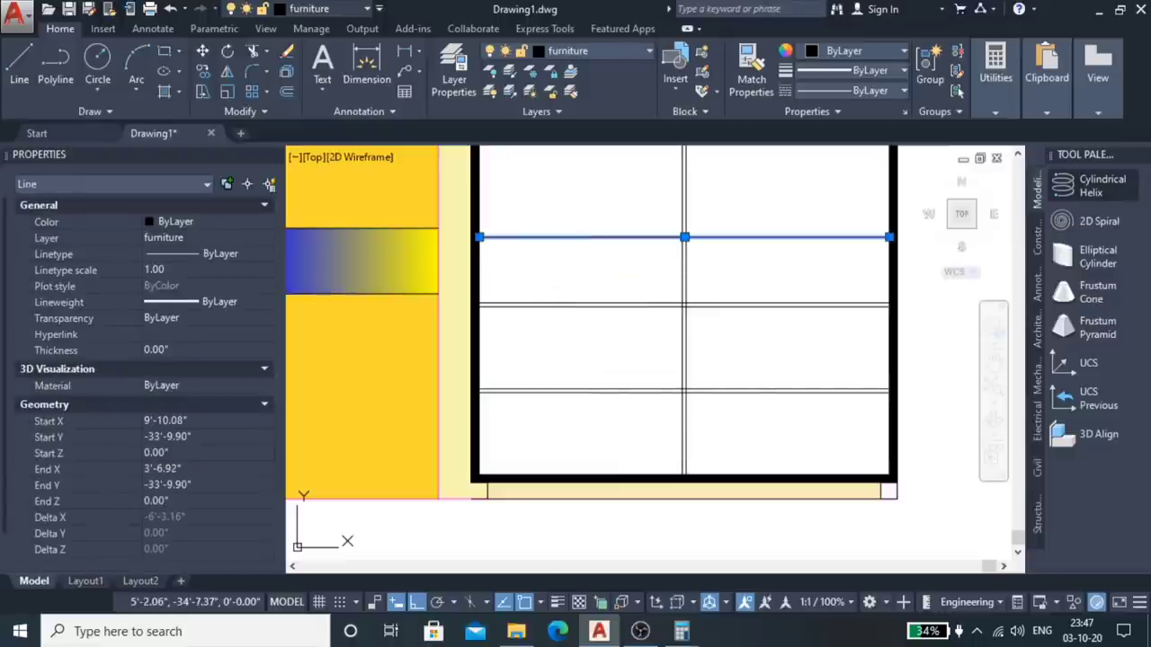
type(".72\"")
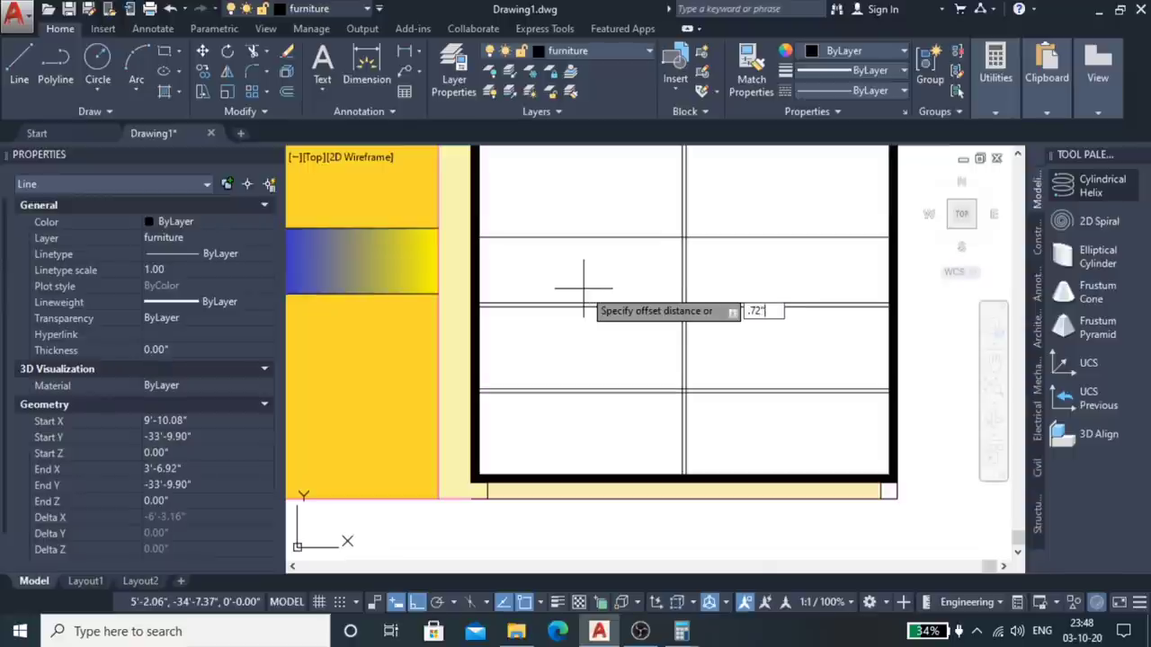
key("Return")
left_click(578, 236)
left_click(570, 187)
scroll(623, 302, "down", 1)
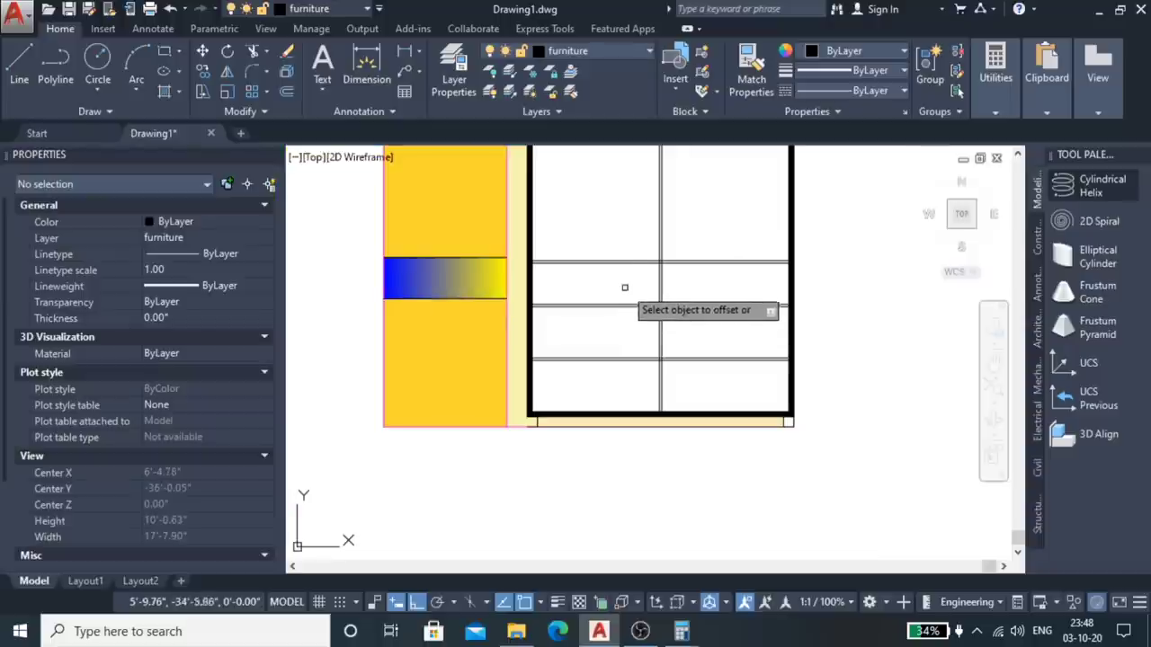
scroll(643, 308, "down", 1)
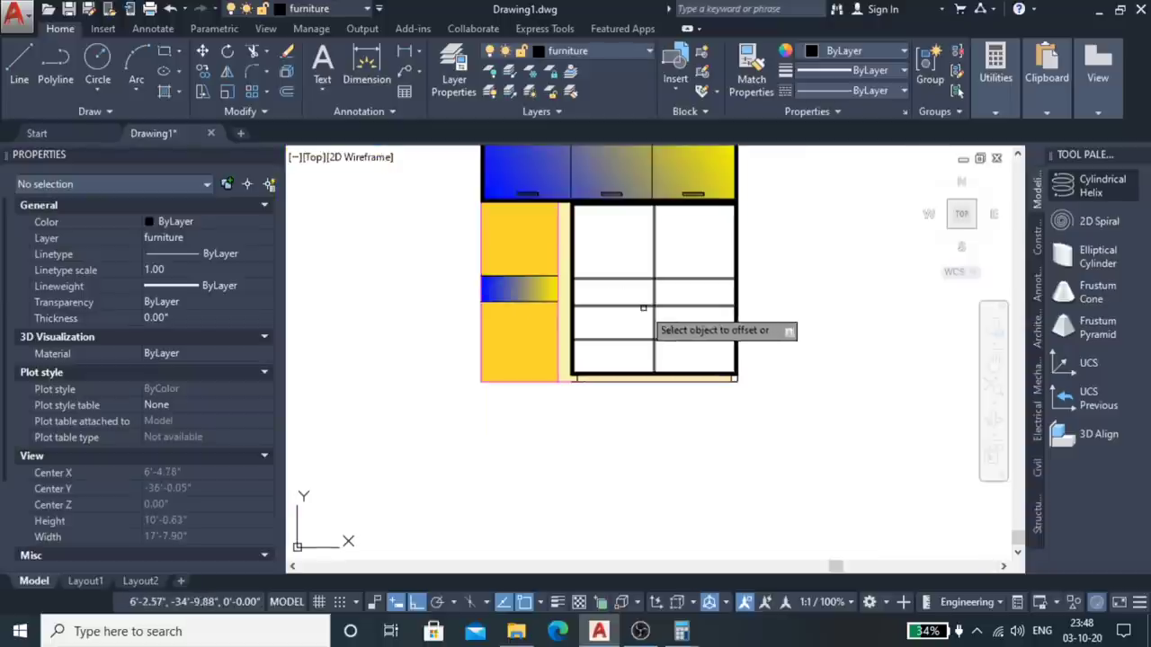
scroll(635, 249, "up", 2)
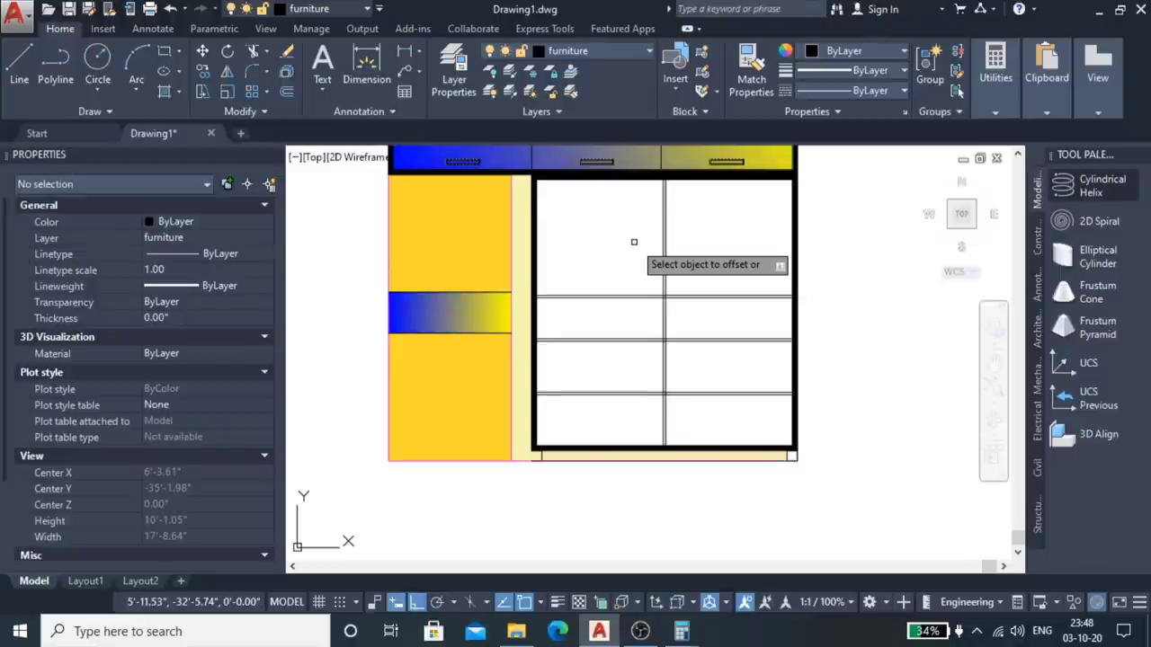
scroll(616, 216, "up", 2)
Step: Draw a vertical partition line from the shelf up to the compartment top
scroll(594, 213, "up", 2)
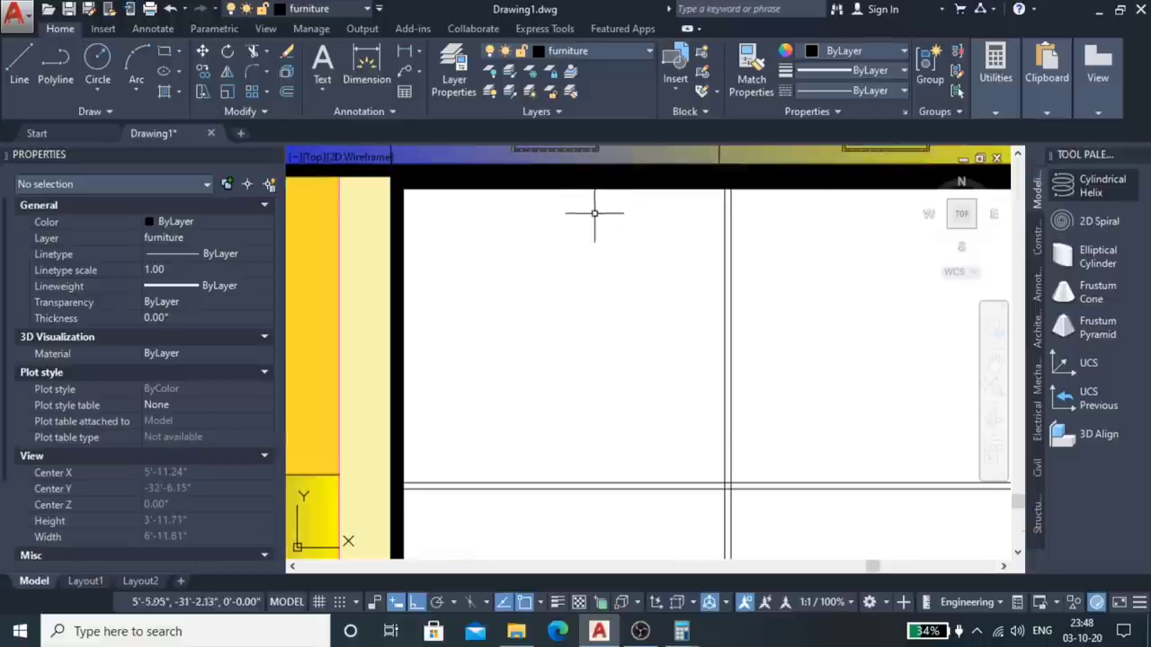
type("l")
key("Return")
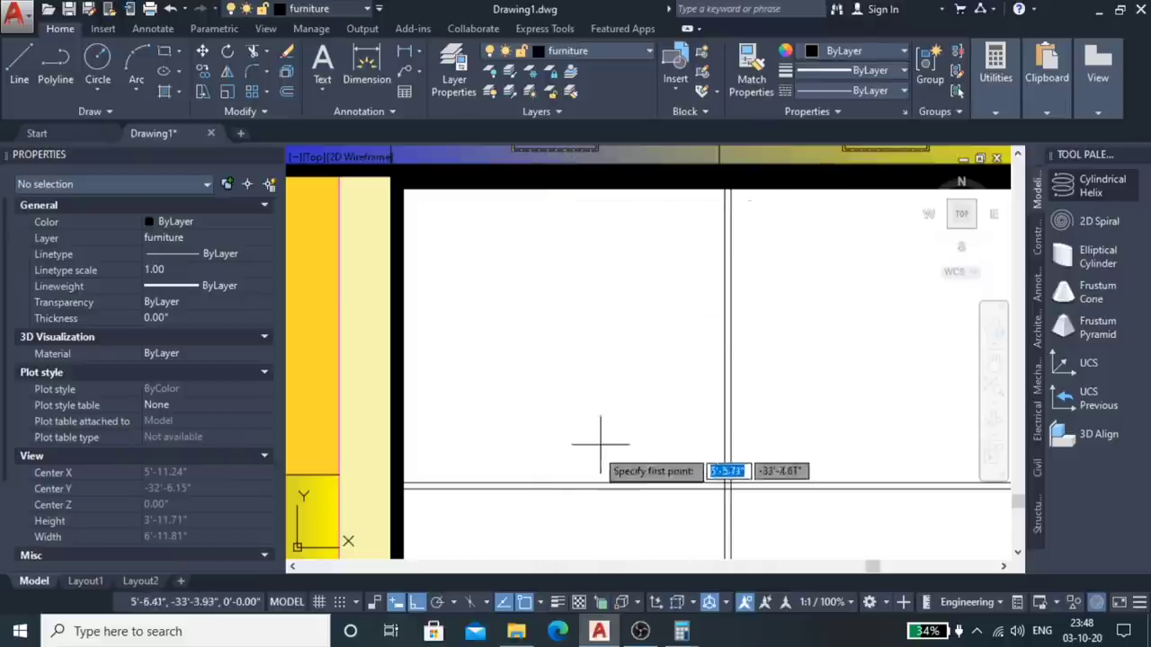
left_click(568, 483)
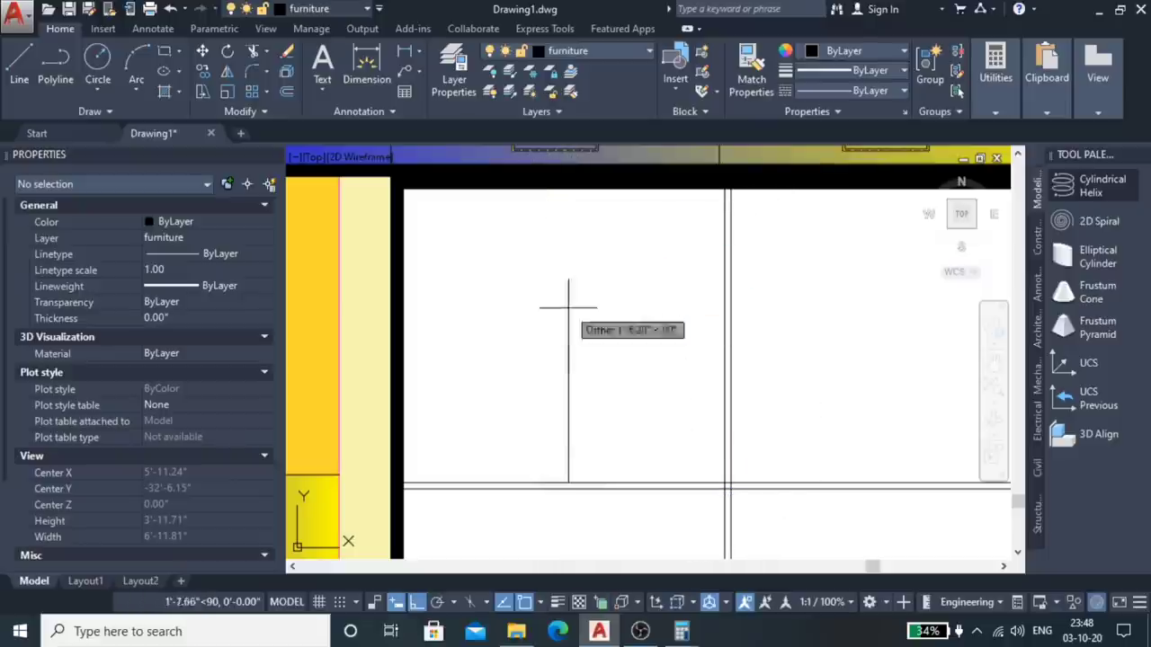
left_click(568, 190)
key("Return")
left_click(570, 296)
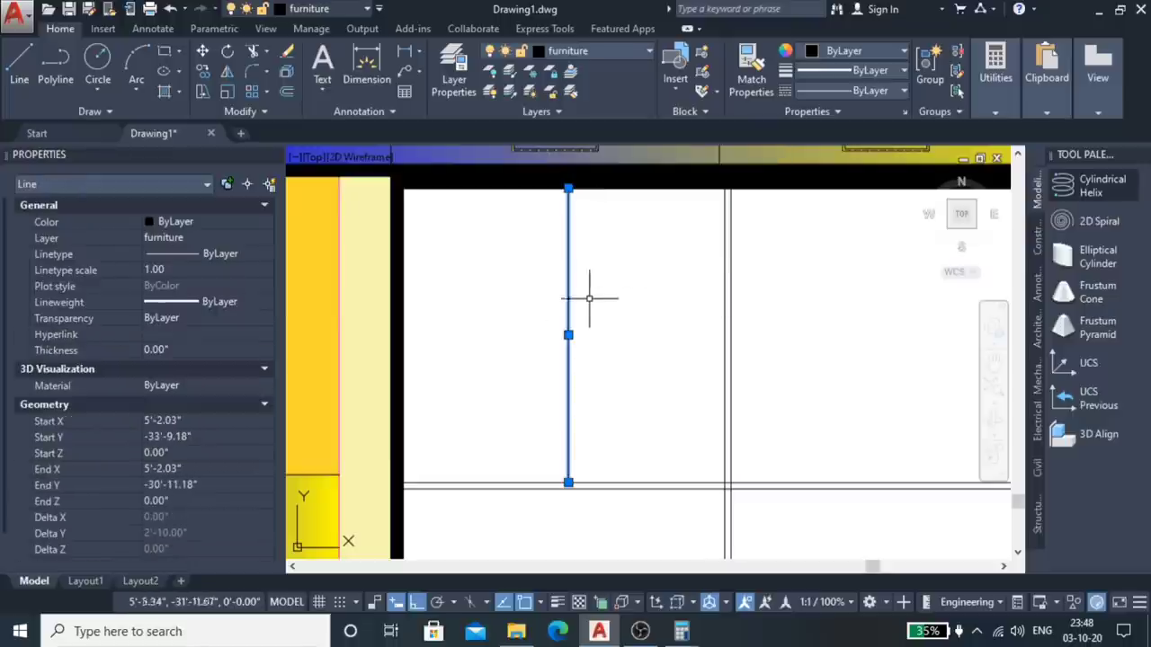
key("Escape")
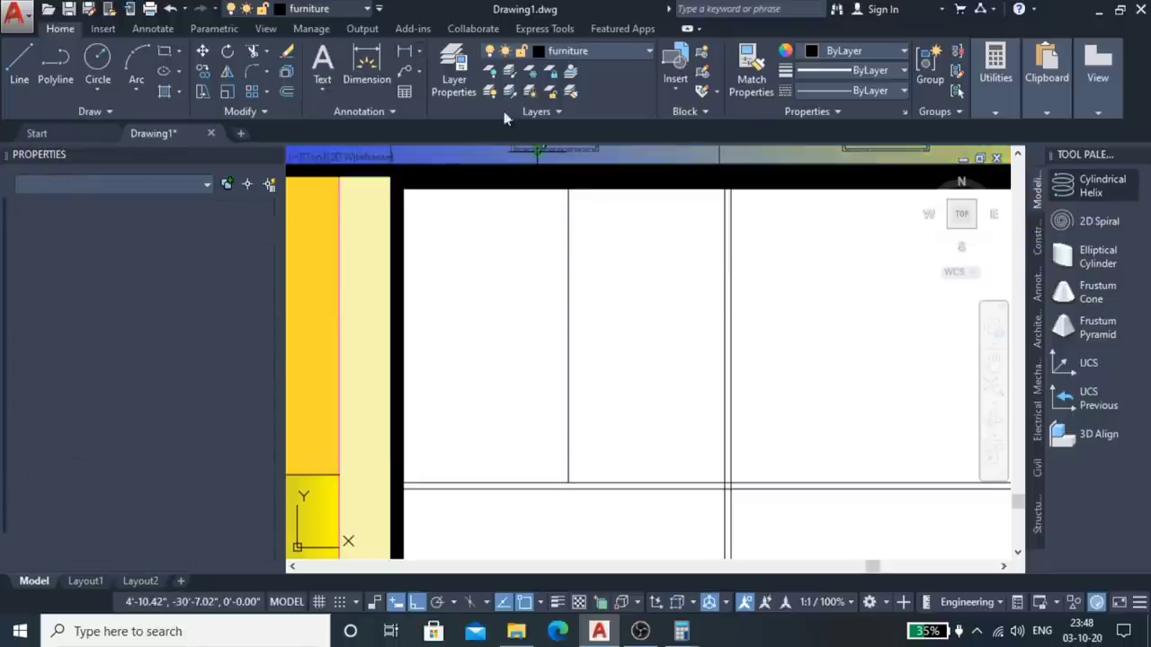
Step: Start a DIMLINEAR dimension between the partition's two endpoints
type("dli")
key("Return")
left_click(568, 189)
left_click(568, 483)
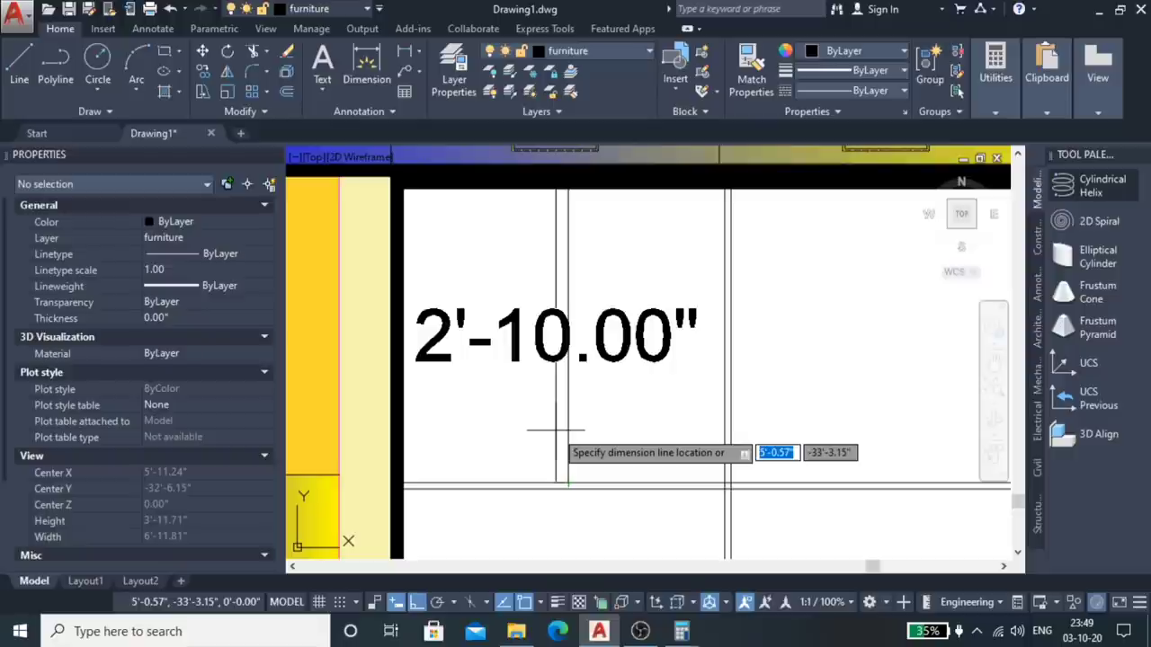
Step: Place the 2'-10.00" height dimension and bring Calculator to the front
left_click(539, 423)
mouse_move(680, 631)
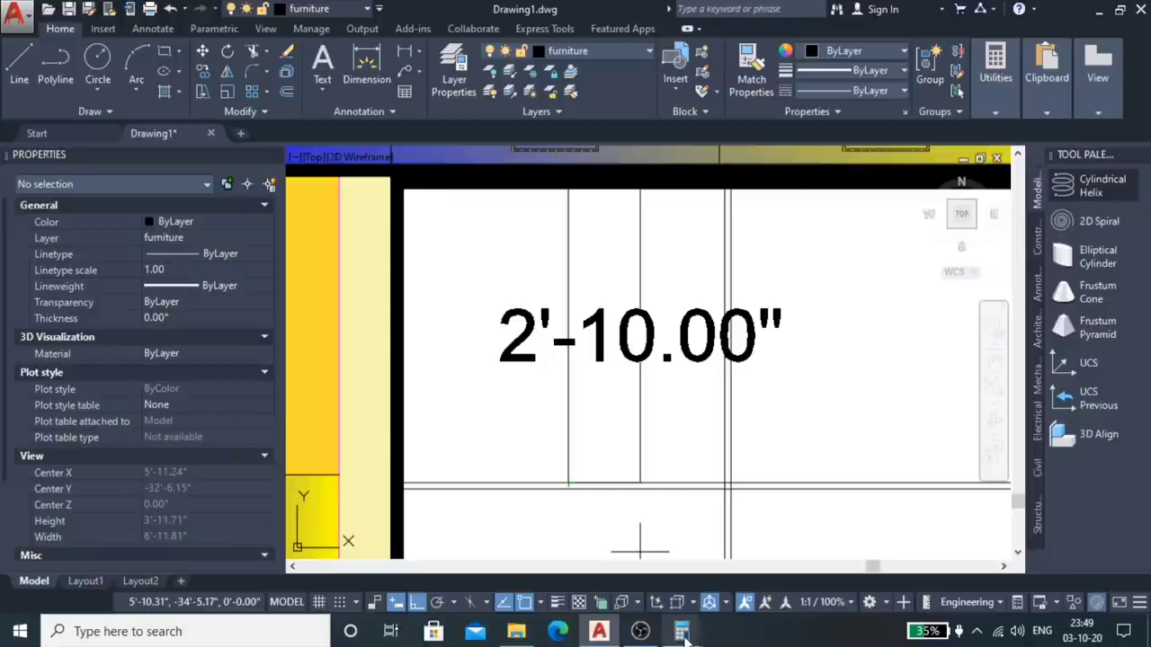
left_click(619, 556)
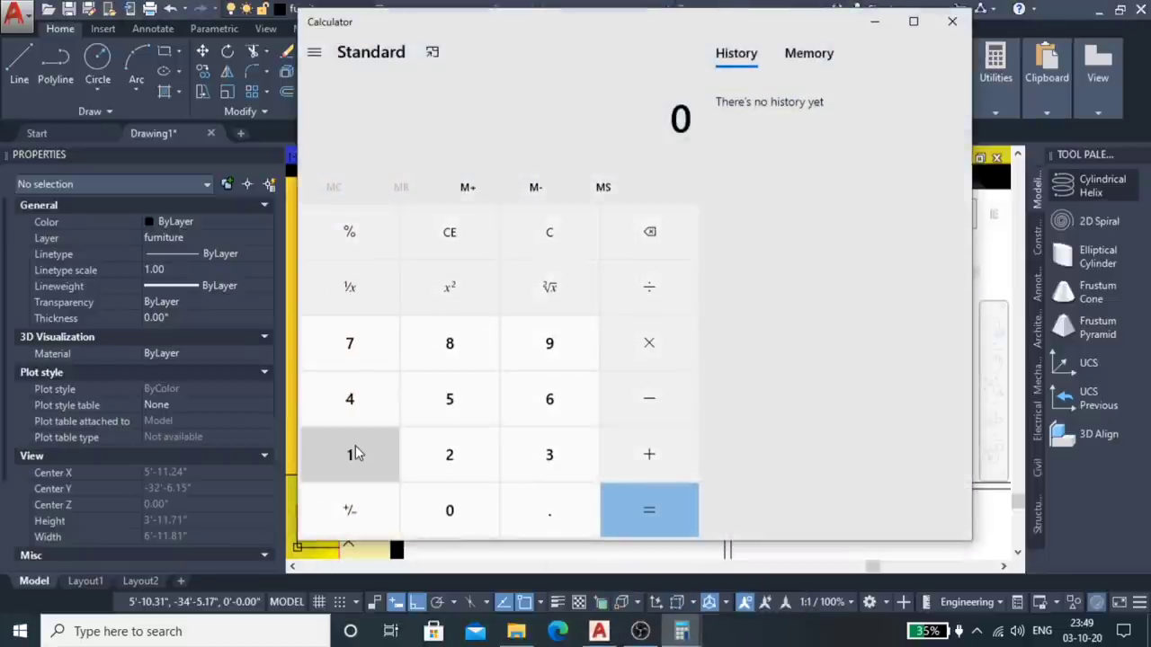
Step: Calculate 34 ÷ 3 = 11.3333 in Windows Calculator
left_click(526, 462)
left_click(377, 411)
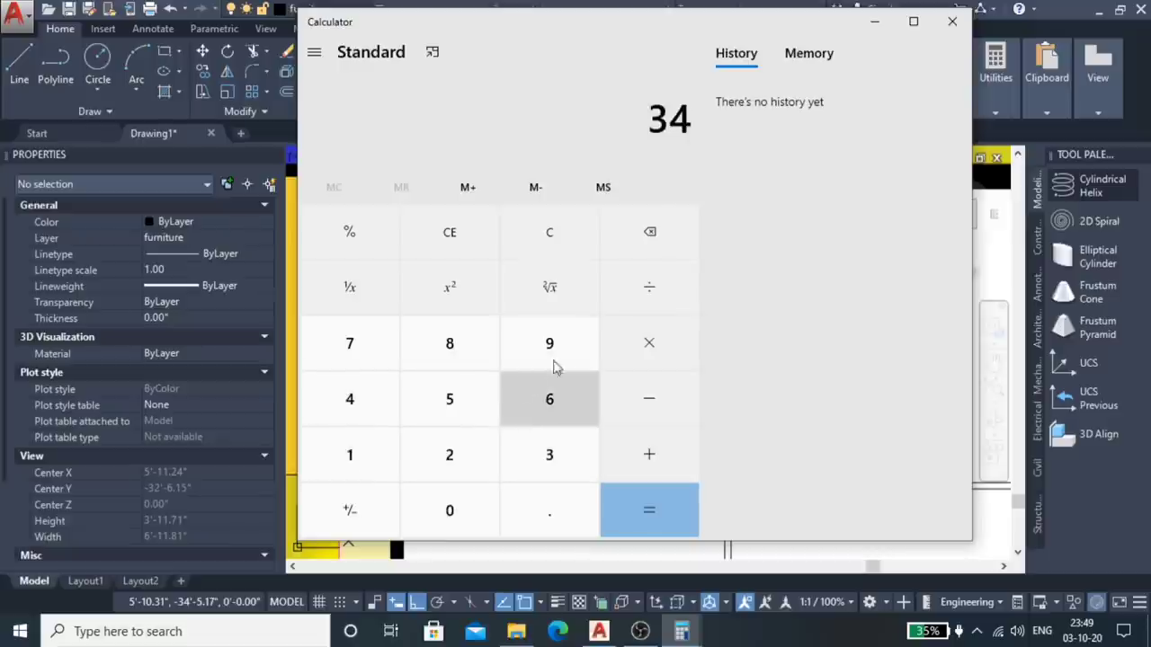
left_click(631, 288)
left_click(576, 463)
left_click(634, 500)
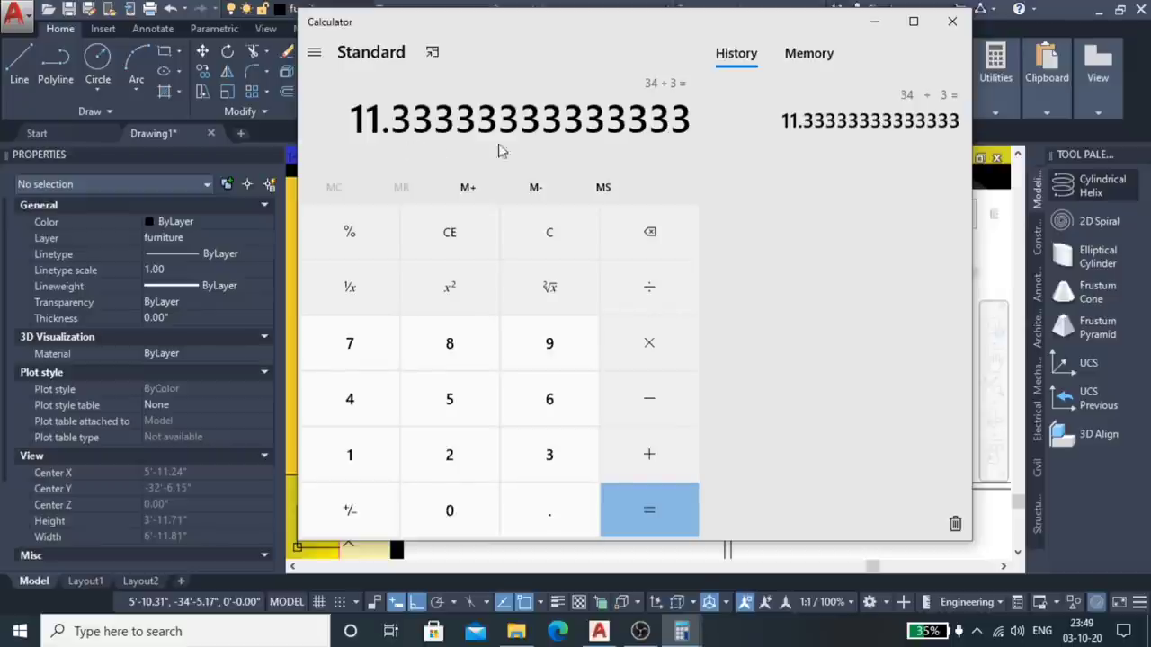
Step: Back in AutoCAD, add a shelf line 11.33" above the compartment bottom
left_click(876, 23)
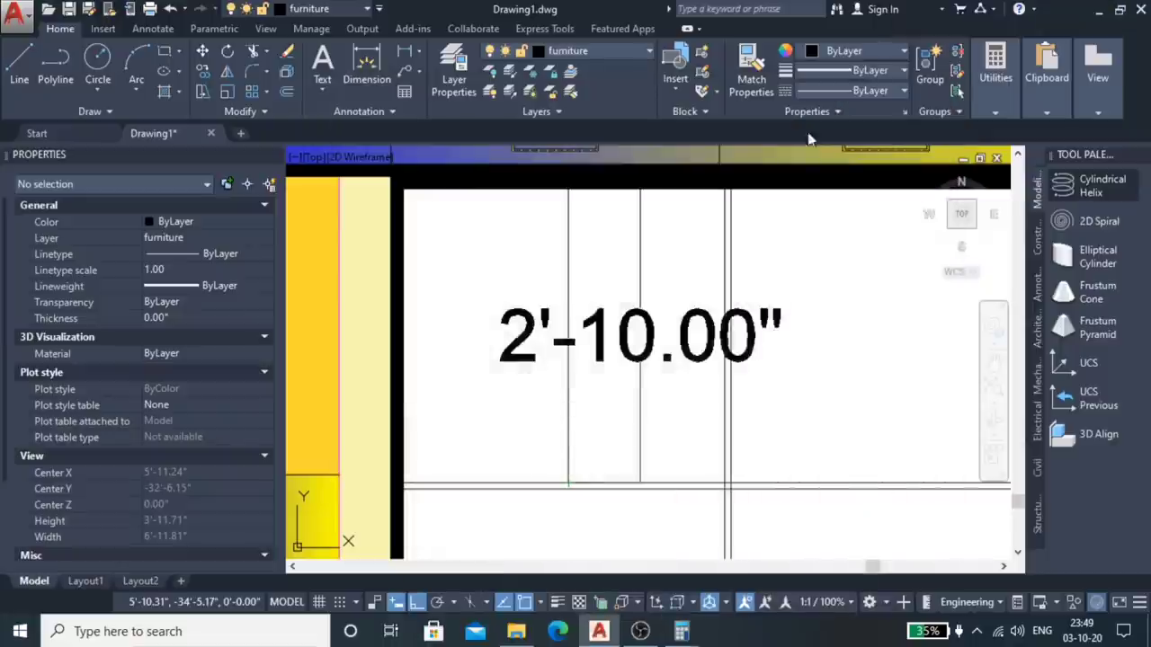
key("Escape")
left_click(596, 483)
type("o")
key("Return")
type("11.33\"")
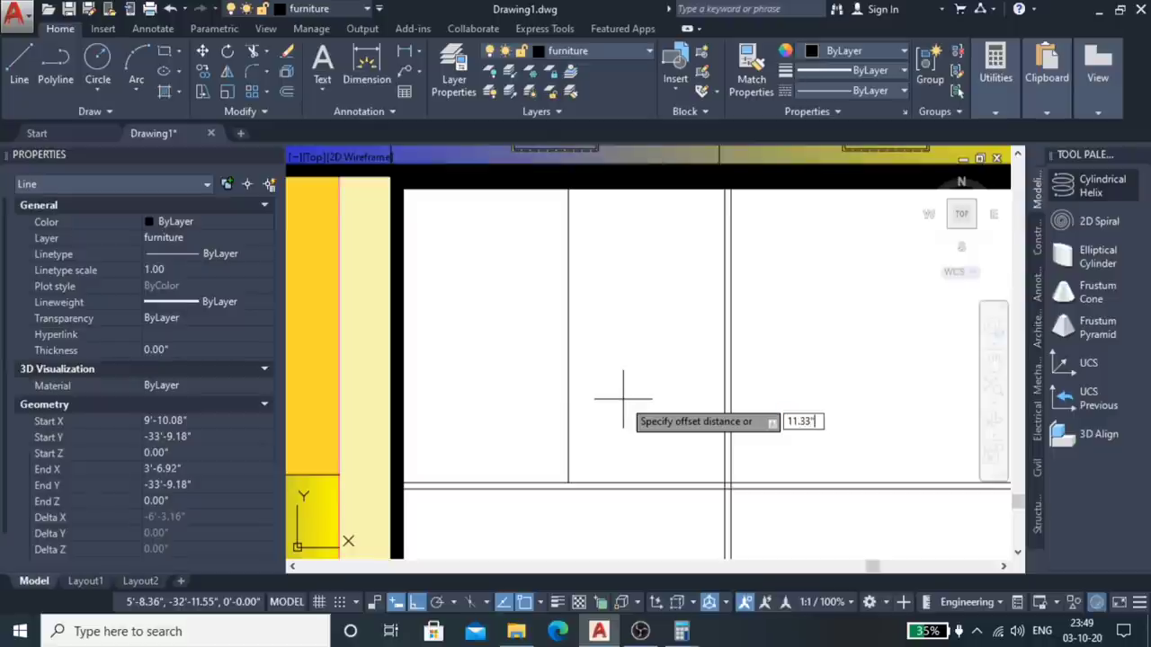
key("Return")
left_click(623, 393)
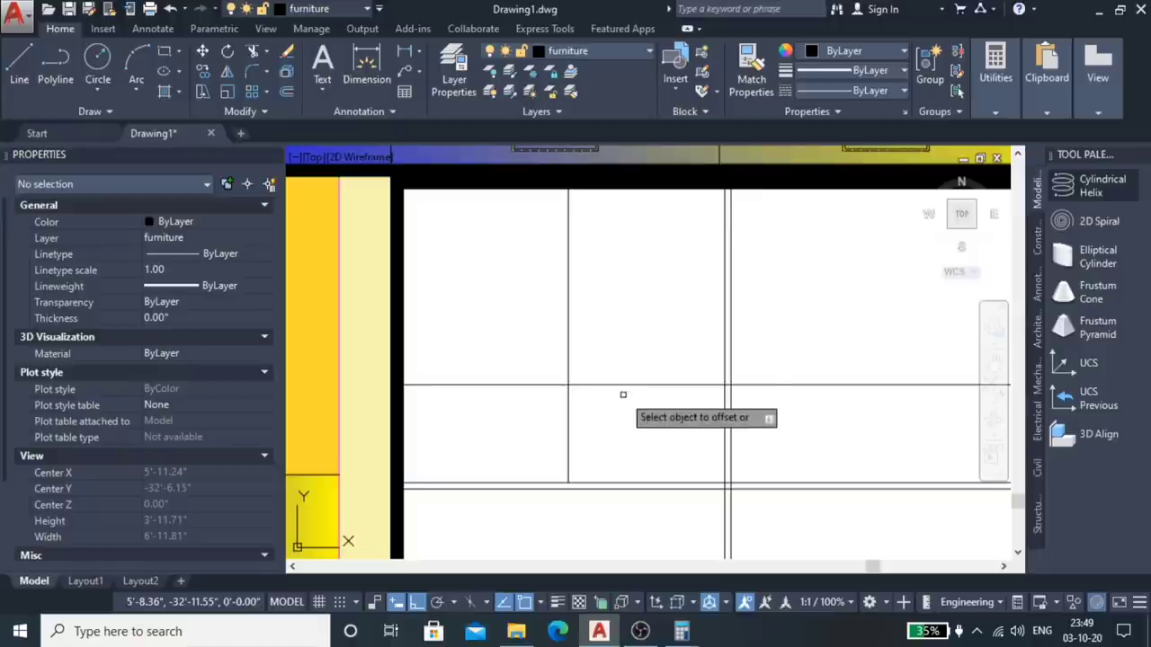
Step: Offset the new shelf line another 11.33" up for a second shelf
left_click(626, 385)
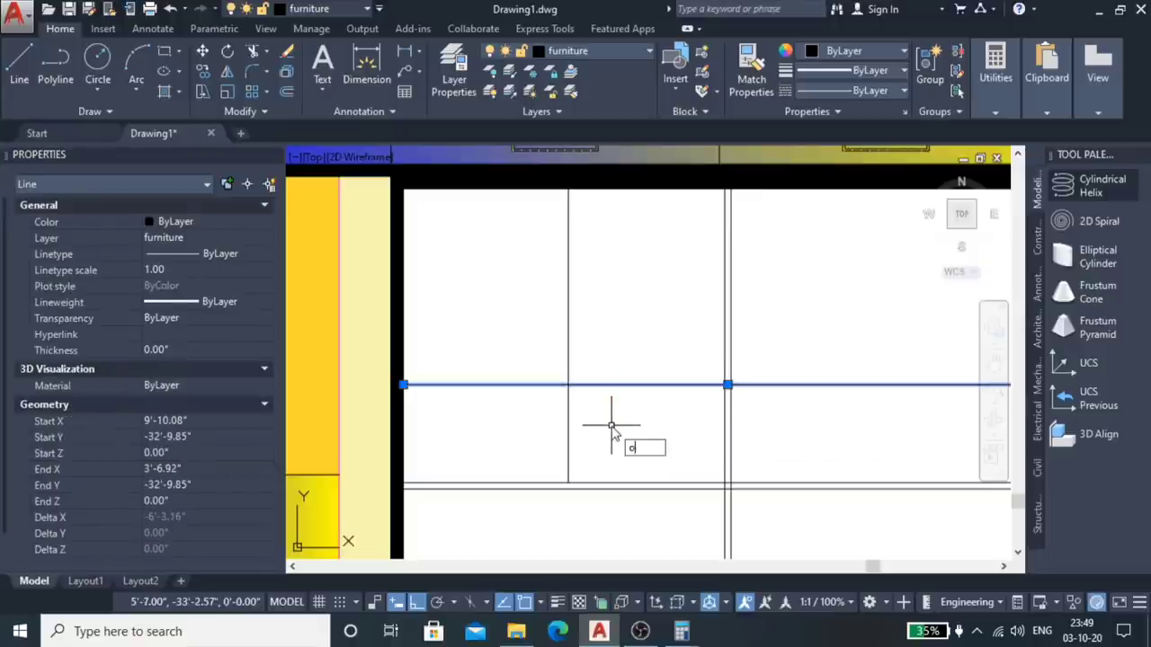
key("Return")
type("11.33\"")
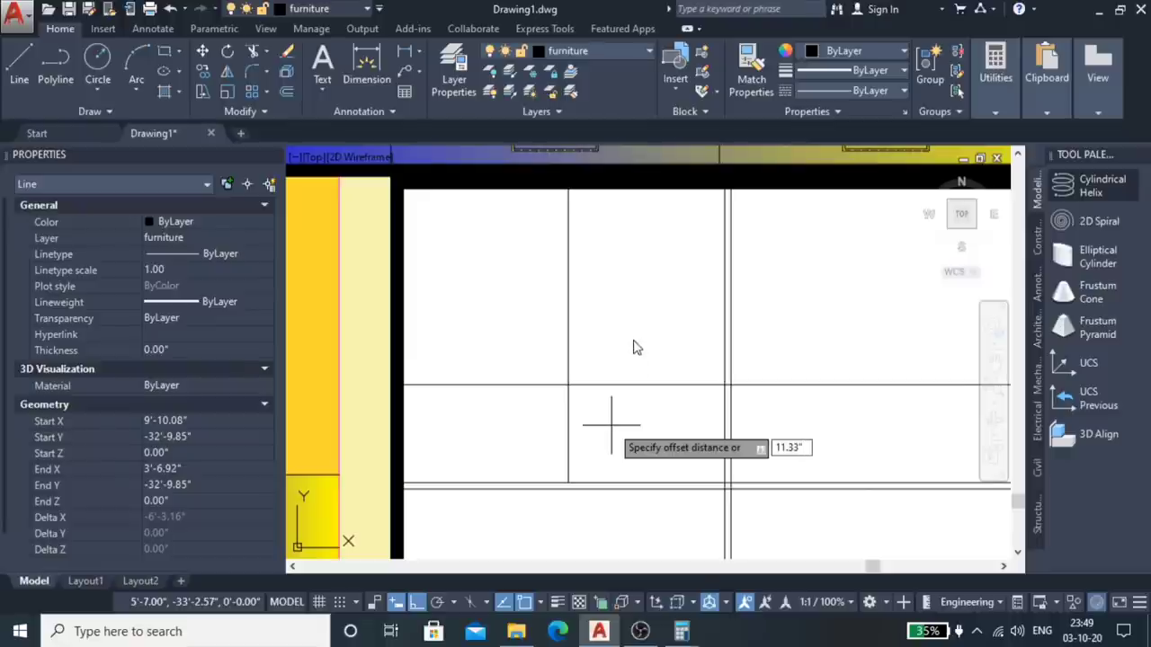
key("Return")
left_click(608, 385)
left_click(608, 328)
key("Escape")
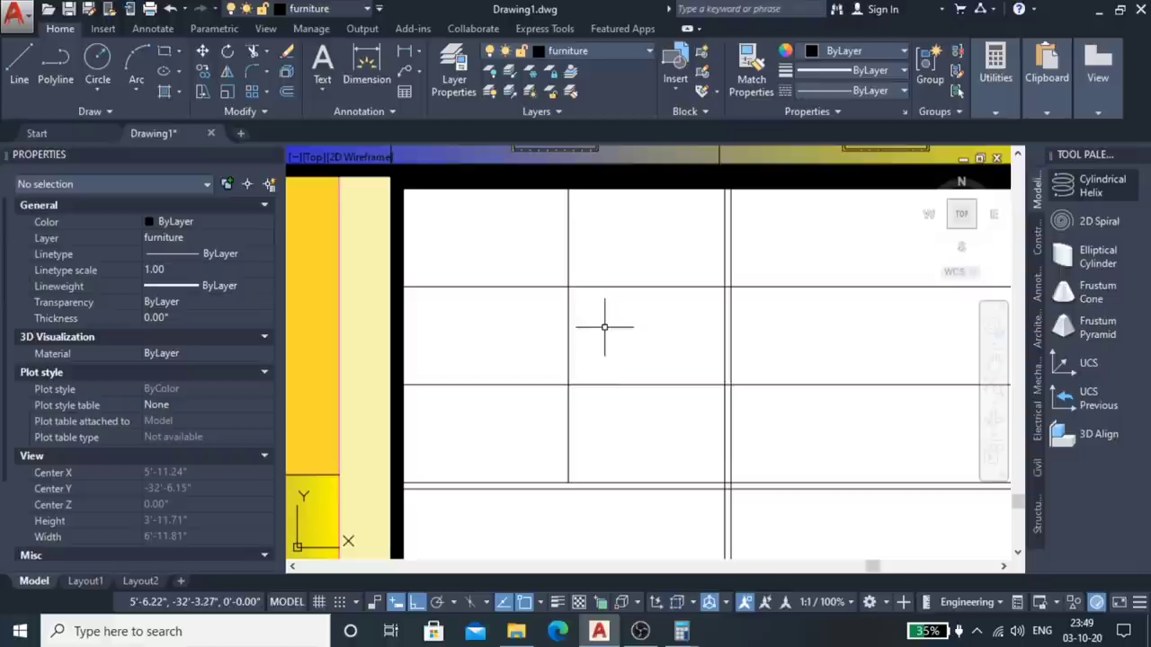
Step: Double the shelf lines with parallel copies 0.36" below them
left_click(623, 380)
left_click(599, 420)
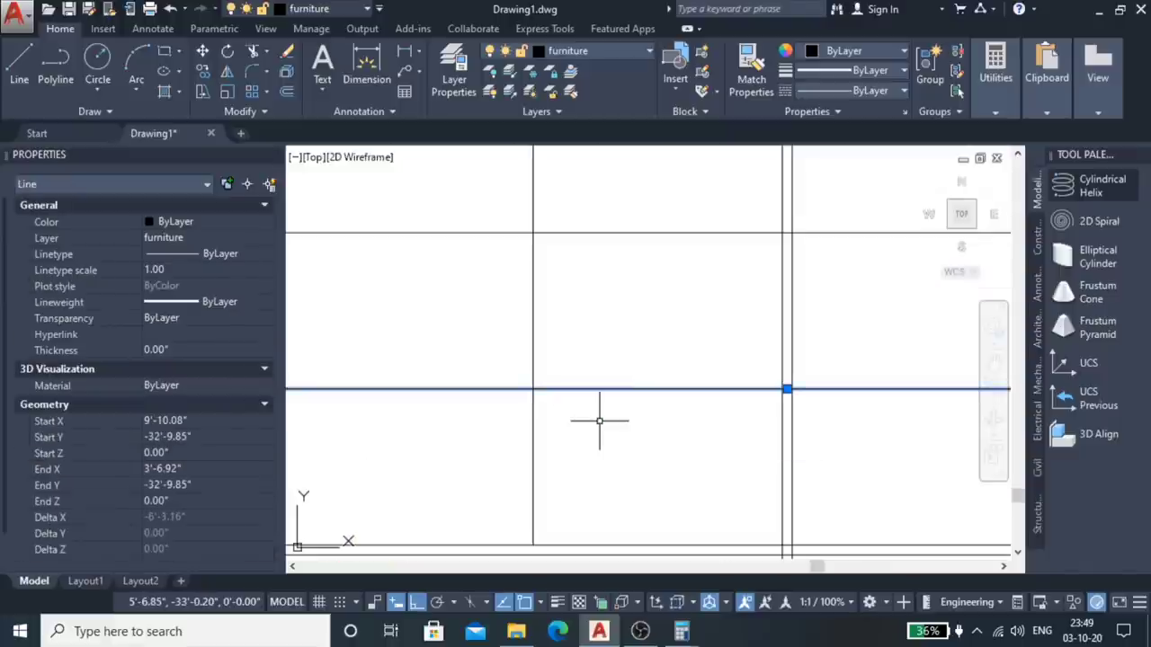
type("o")
key("Return")
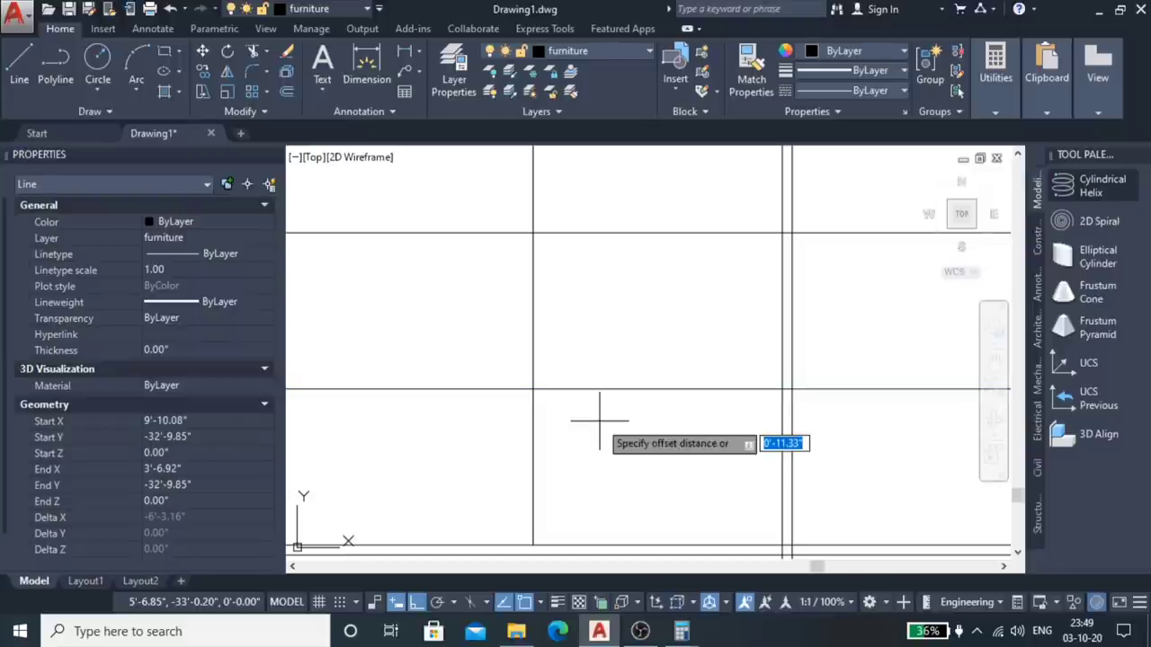
type(".36")
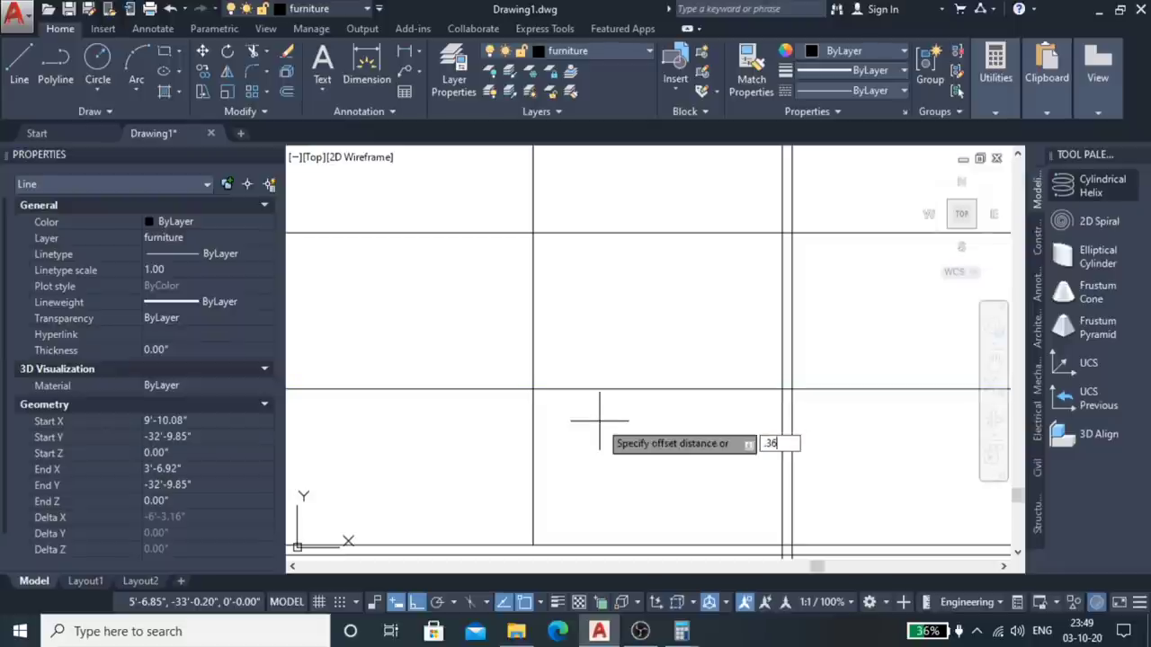
type("\"")
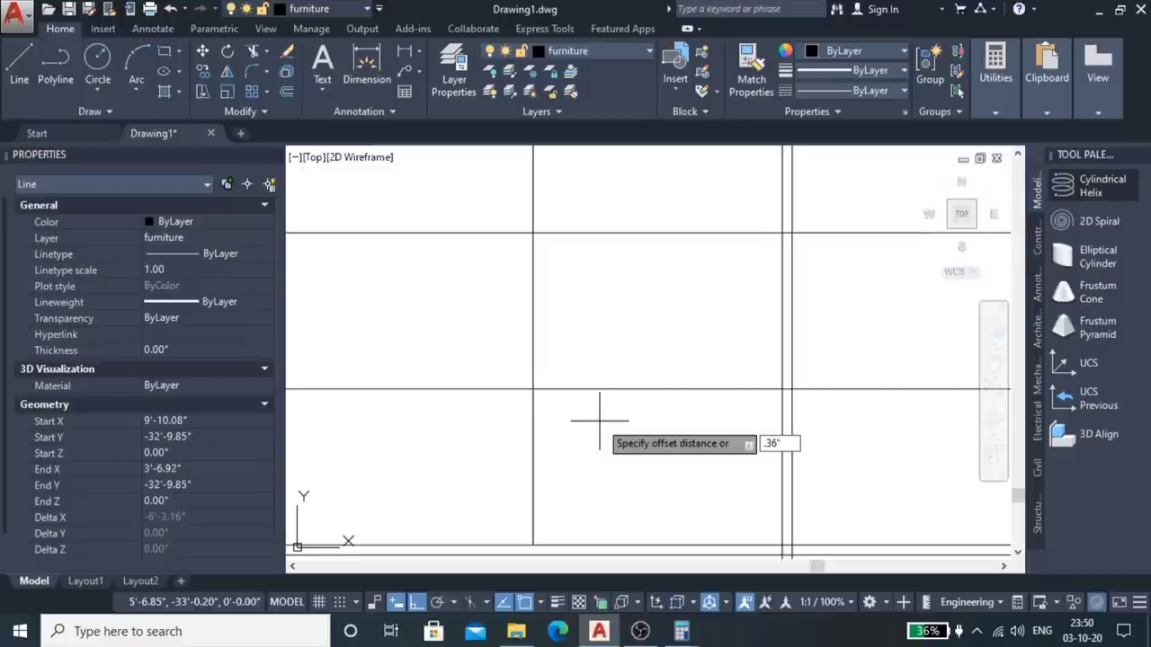
key("Return")
left_click(599, 390)
left_click(598, 411)
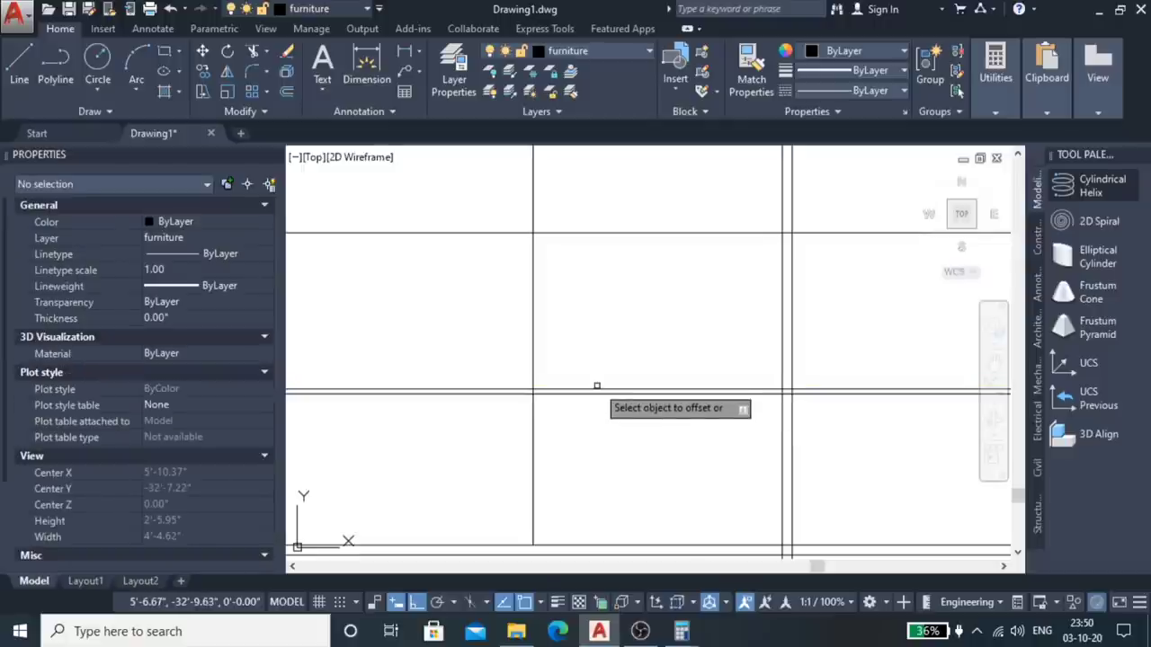
left_click(587, 233)
Step: Place the offset copy just below the top line, then check the shelf and partition lines
left_click(587, 252)
key("Return")
scroll(621, 262, "down", 4)
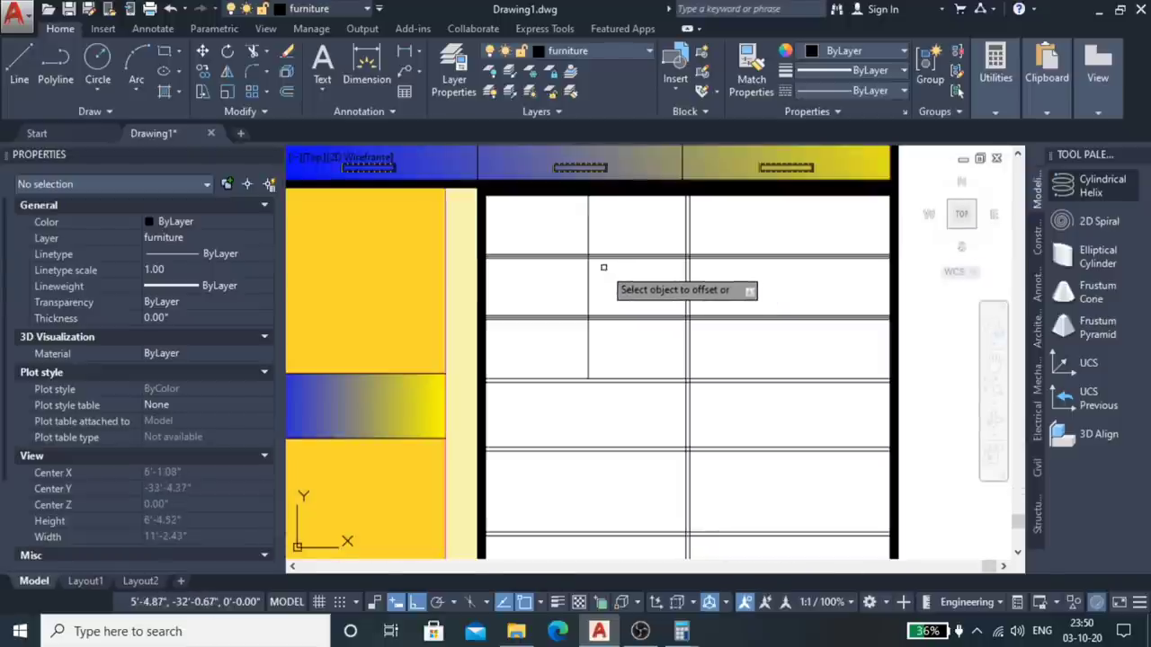
scroll(551, 253, "up", 4)
left_click(575, 265)
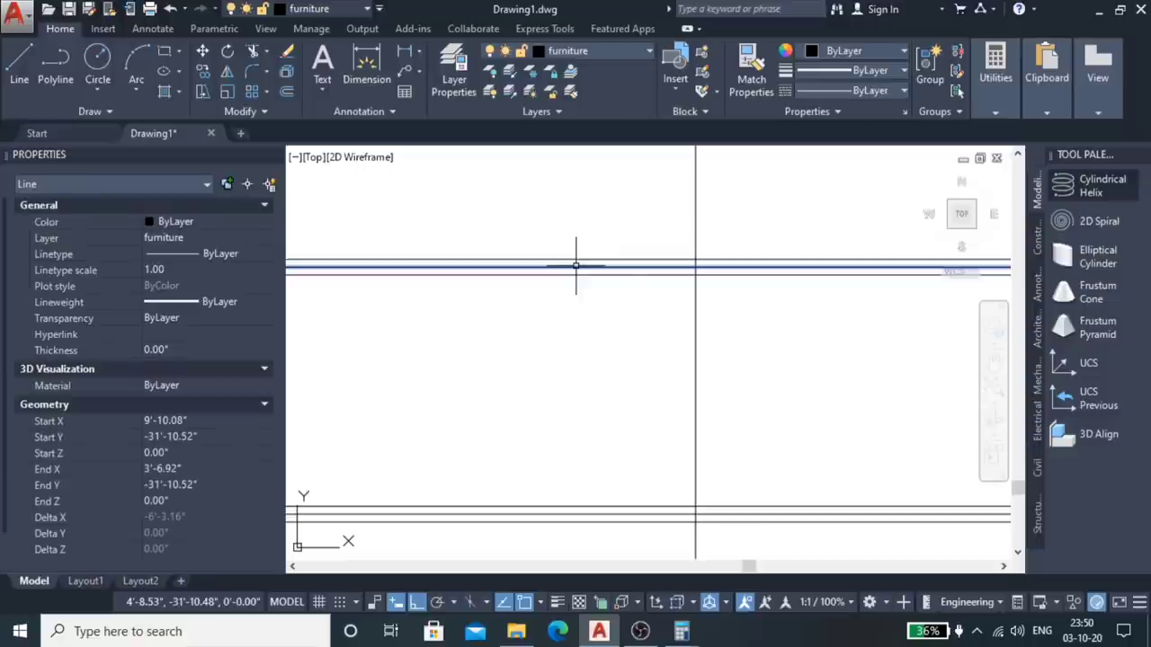
left_click(595, 515)
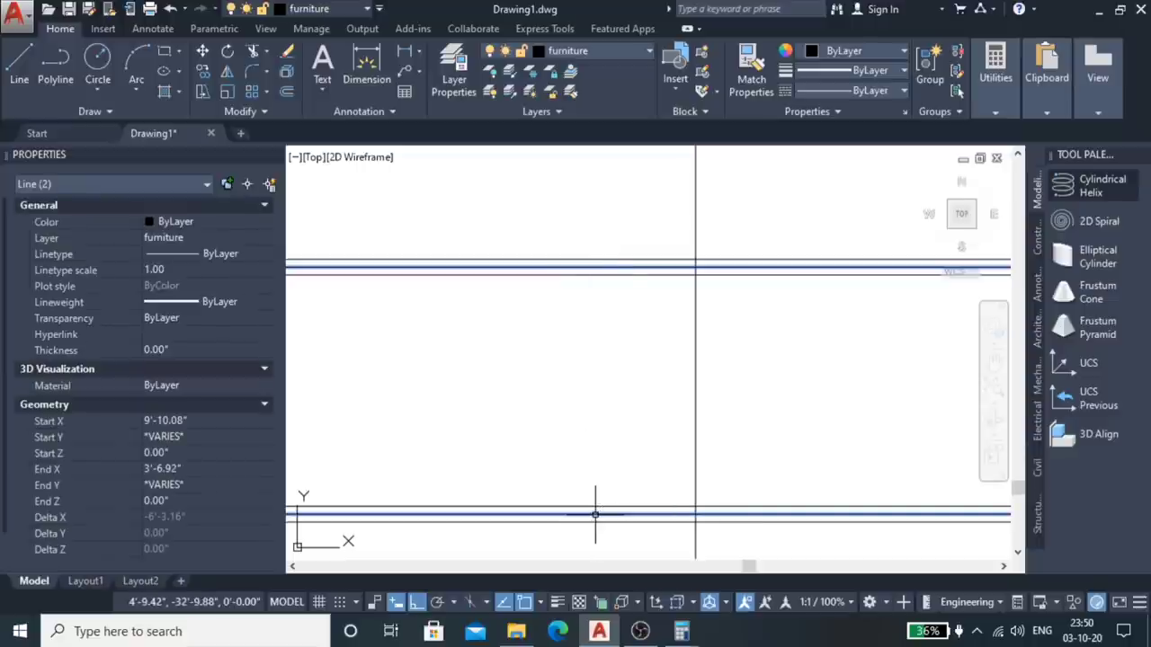
key("Escape")
left_click(711, 404)
left_click(659, 432)
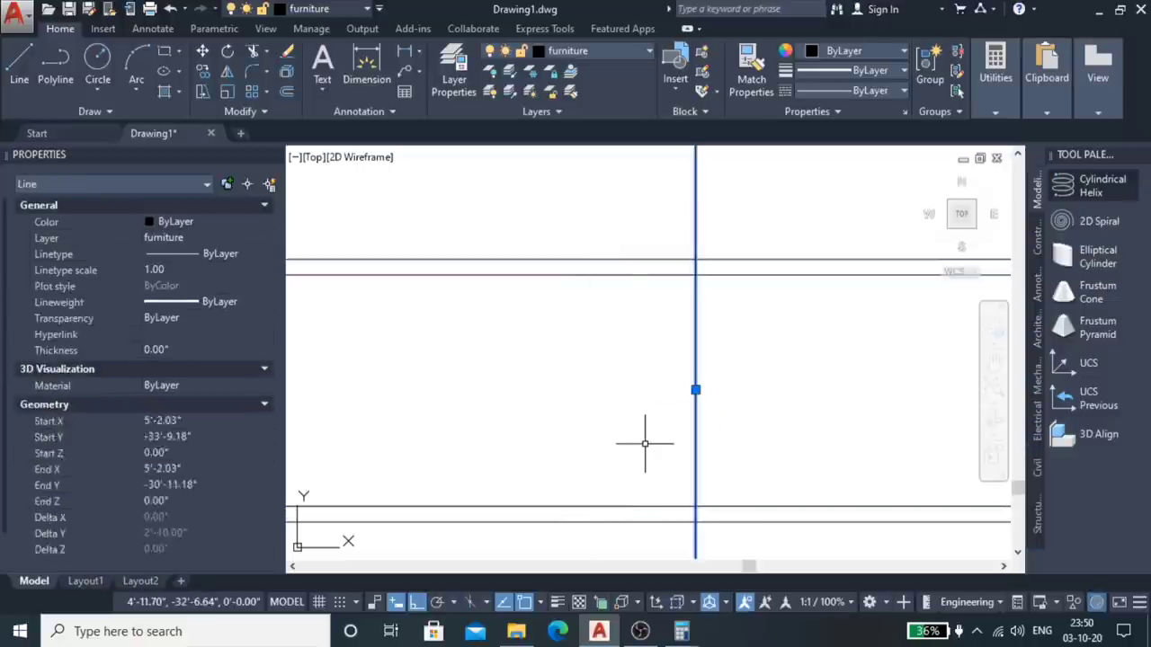
key("Escape")
Step: Trim the shelf pieces between the partition's two lines, using the partition as cutting edge
scroll(645, 398, "down", 3)
scroll(585, 385, "down", 3)
scroll(601, 386, "up", 2)
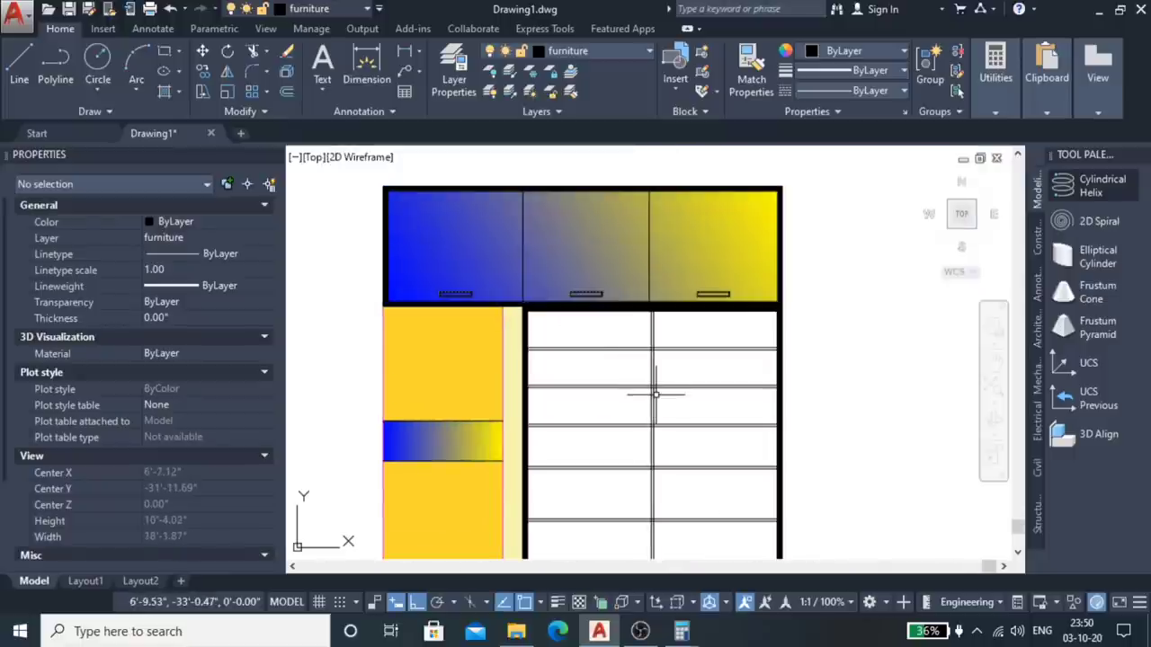
scroll(655, 405, "up", 4)
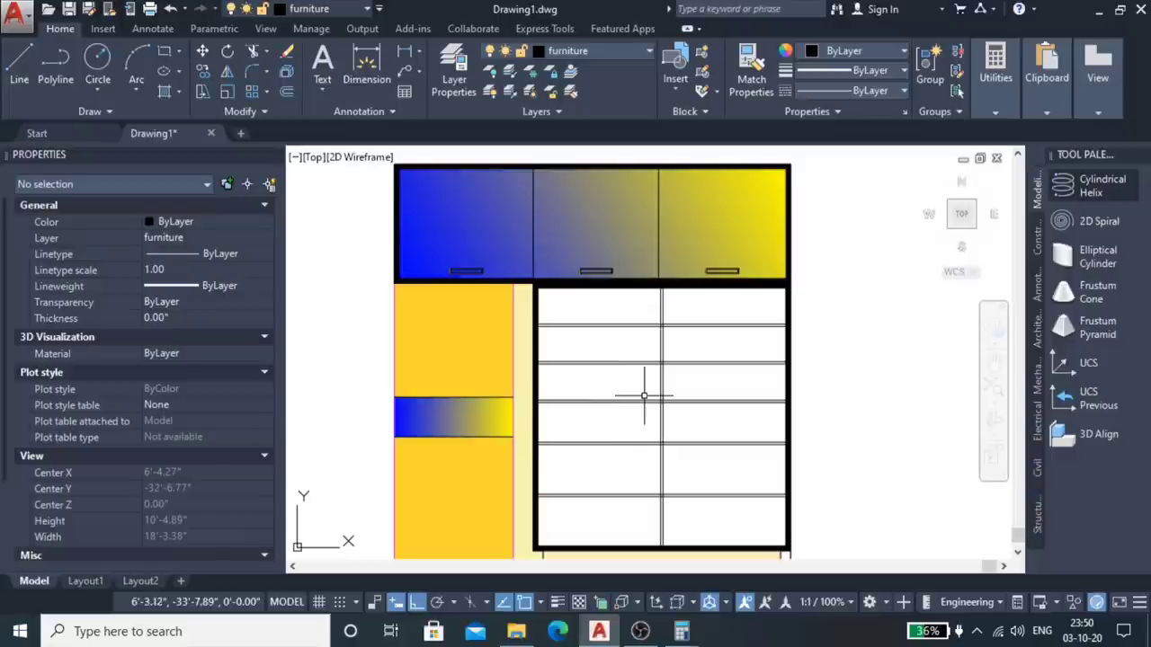
scroll(668, 429, "up", 3)
scroll(582, 358, "down", 3)
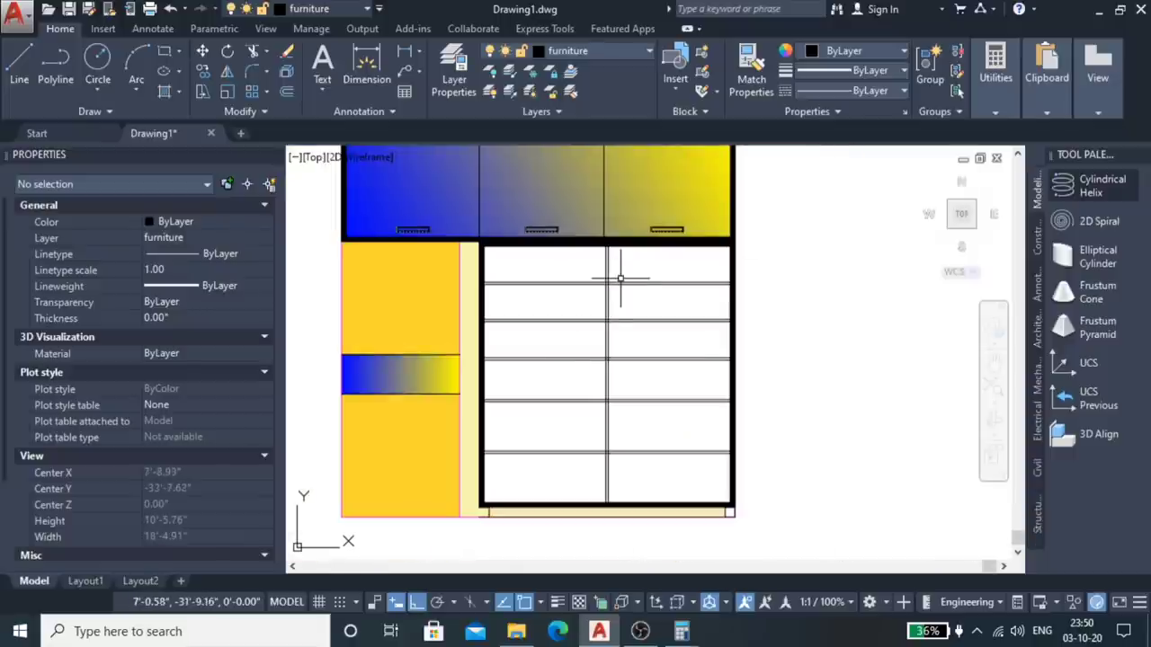
scroll(629, 289, "up", 3)
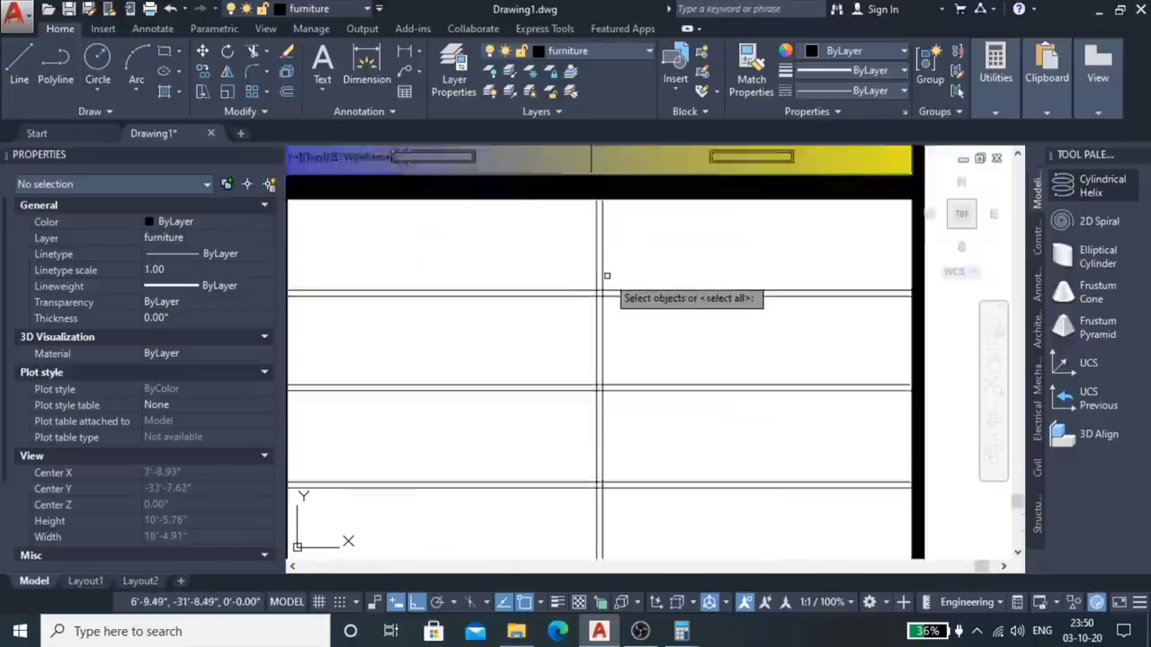
scroll(606, 275, "up", 2)
left_click(592, 256)
key("Return")
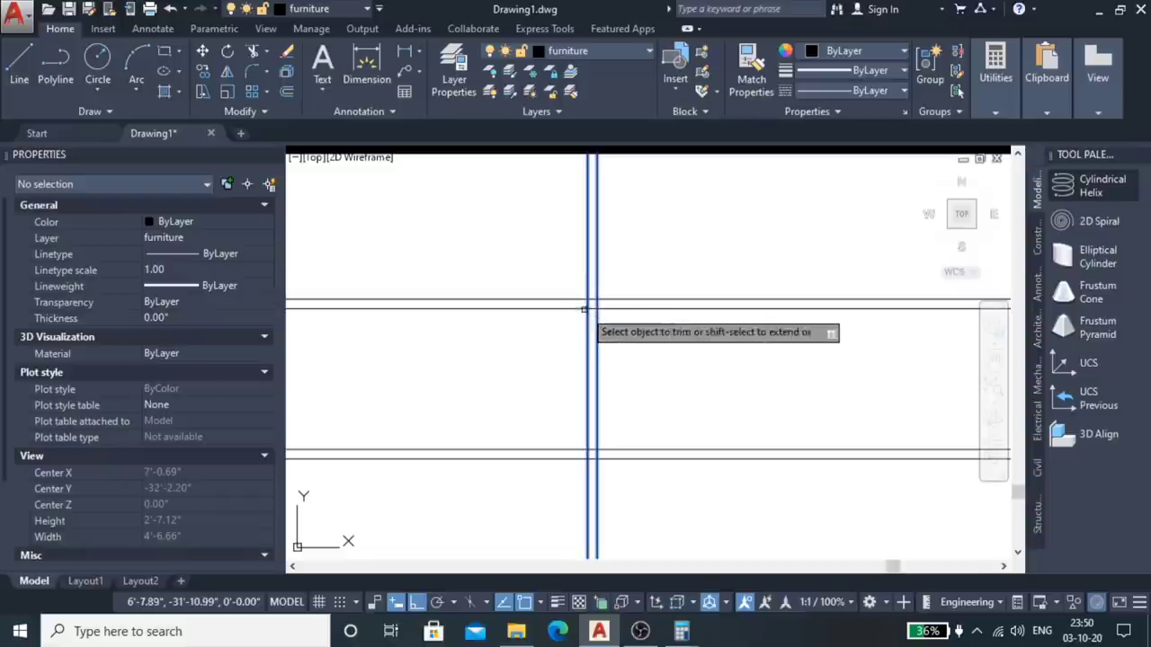
scroll(594, 297, "up", 4)
mouse_move(597, 223)
left_mouse_down()
mouse_move(609, 483)
mouse_move(534, 442)
left_mouse_up()
scroll(606, 269, "down", 3)
scroll(606, 311, "down", 4)
scroll(609, 486, "up", 4)
scroll(603, 489, "up", 2)
scroll(598, 485, "up", 4)
scroll(601, 448, "down", 4)
scroll(601, 447, "down", 4)
scroll(632, 300, "up", 4)
scroll(629, 310, "down", 3)
scroll(659, 308, "down", 1)
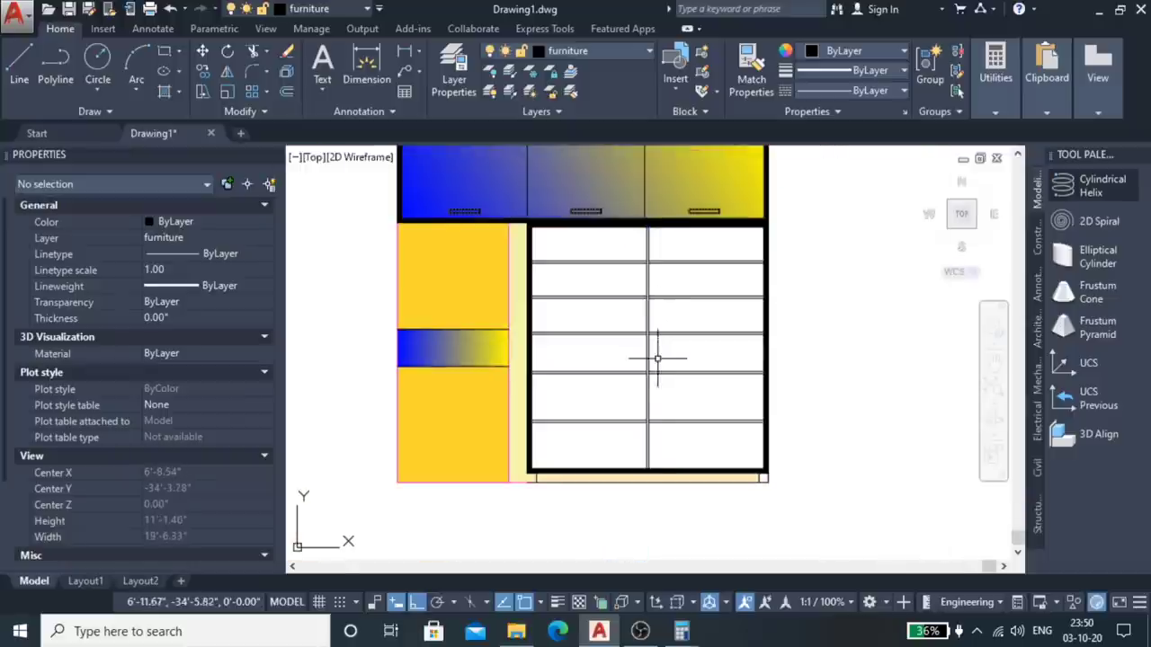
scroll(656, 354, "up", 3)
scroll(726, 367, "down", 2)
scroll(634, 382, "down", 1)
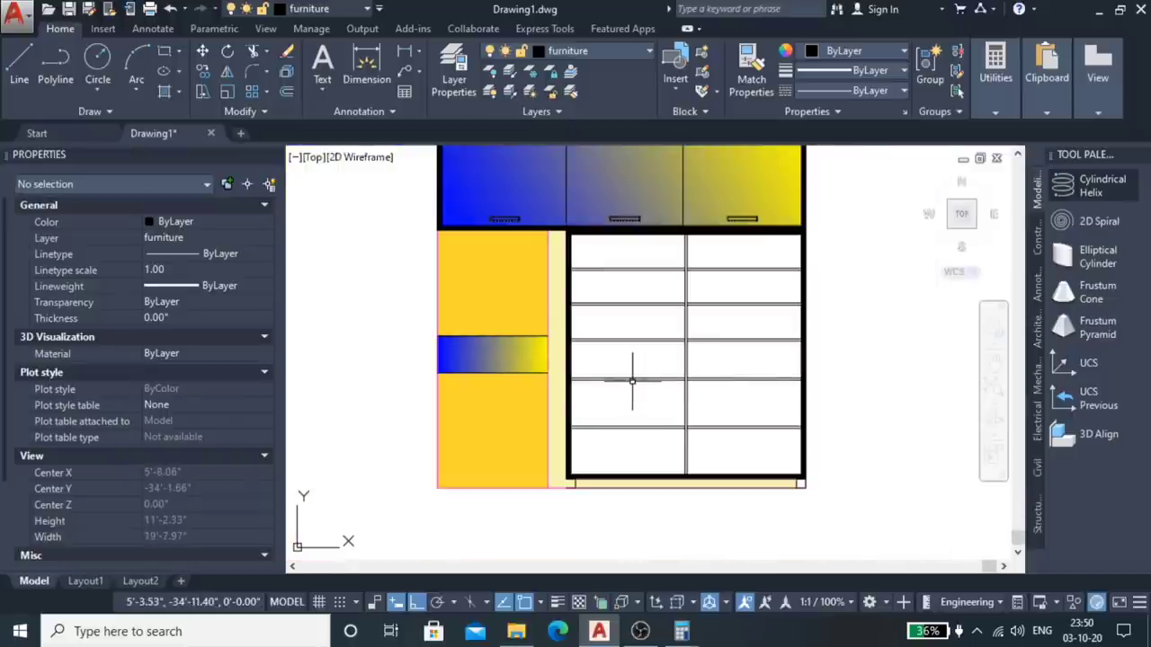
scroll(632, 381, "up", 3)
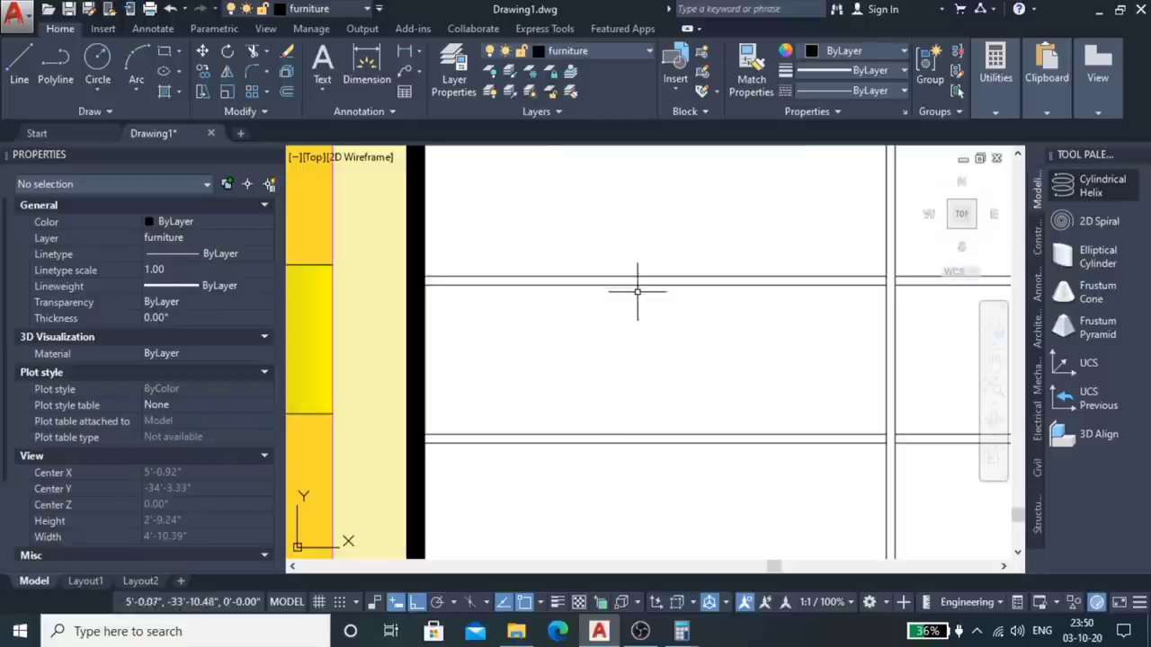
type("l")
Step: Draw a vertical divider line from the upper shelf line down to the lower one
key("Return")
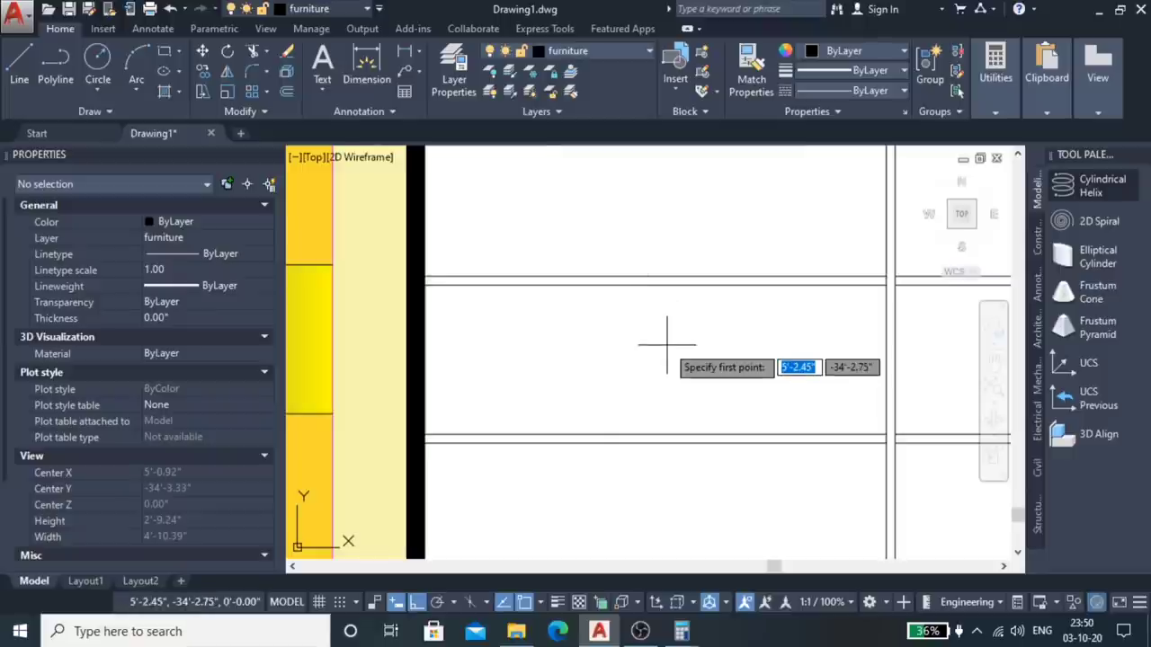
left_click(655, 284)
left_click(654, 435)
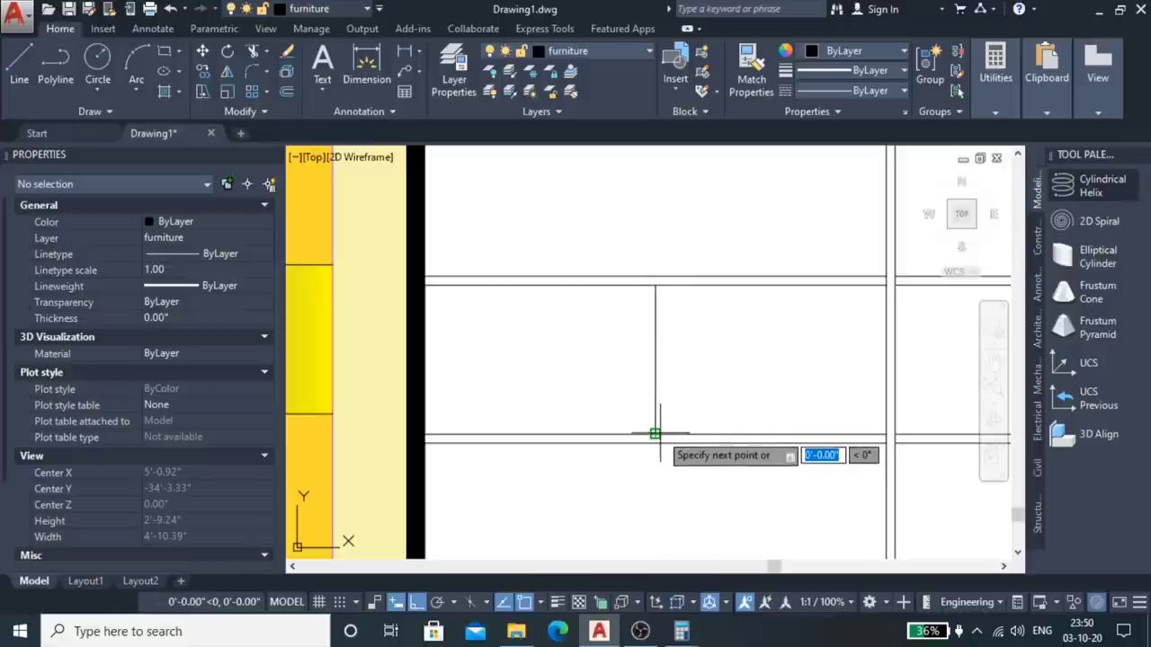
key("Escape")
Step: Offset the divider line .36" to give it thickness
left_click(659, 386)
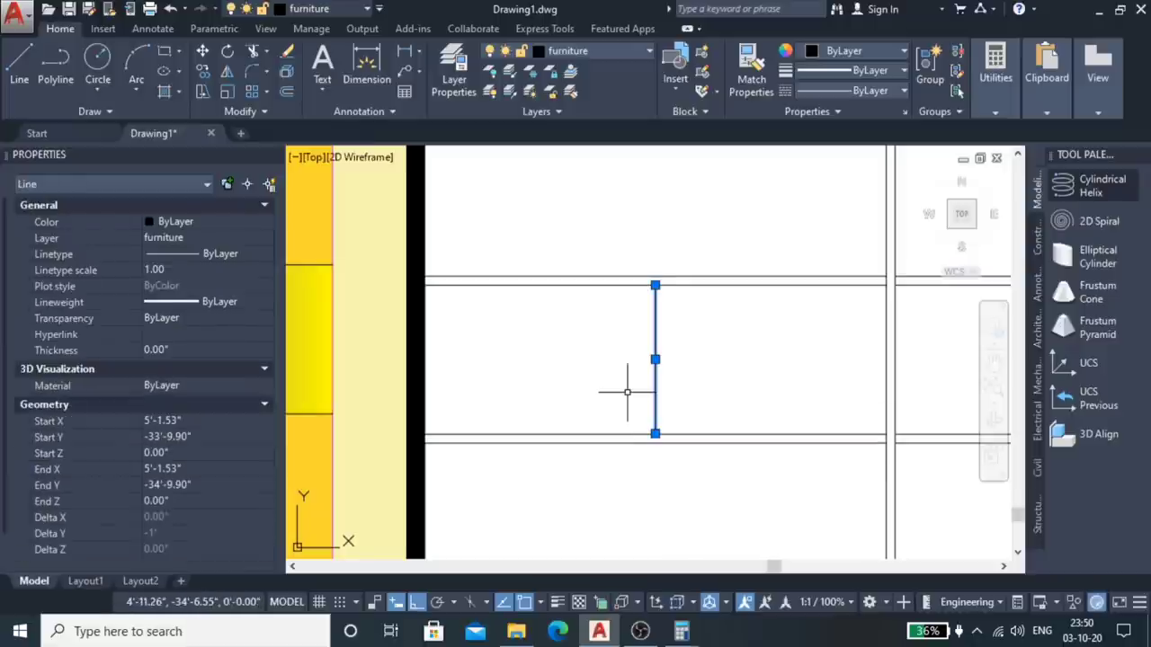
type("o")
key("Return")
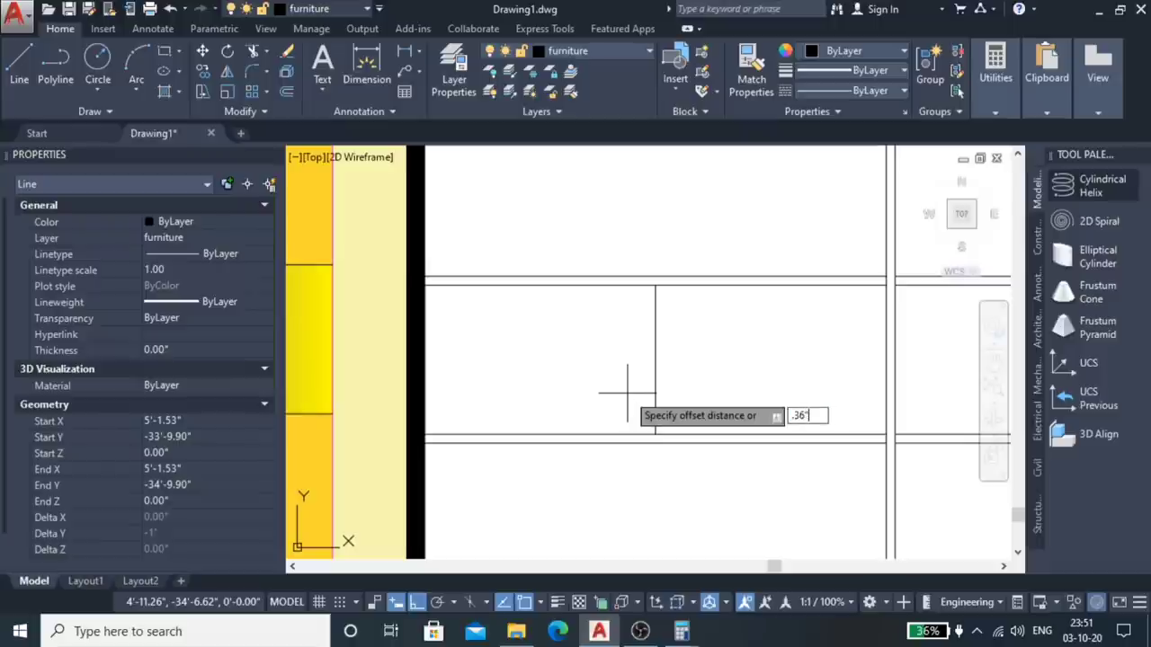
key("Return")
left_click(655, 396)
left_click(651, 390)
Step: Delete the extra middle line left between the divider's two lines
scroll(653, 389, "up", 5)
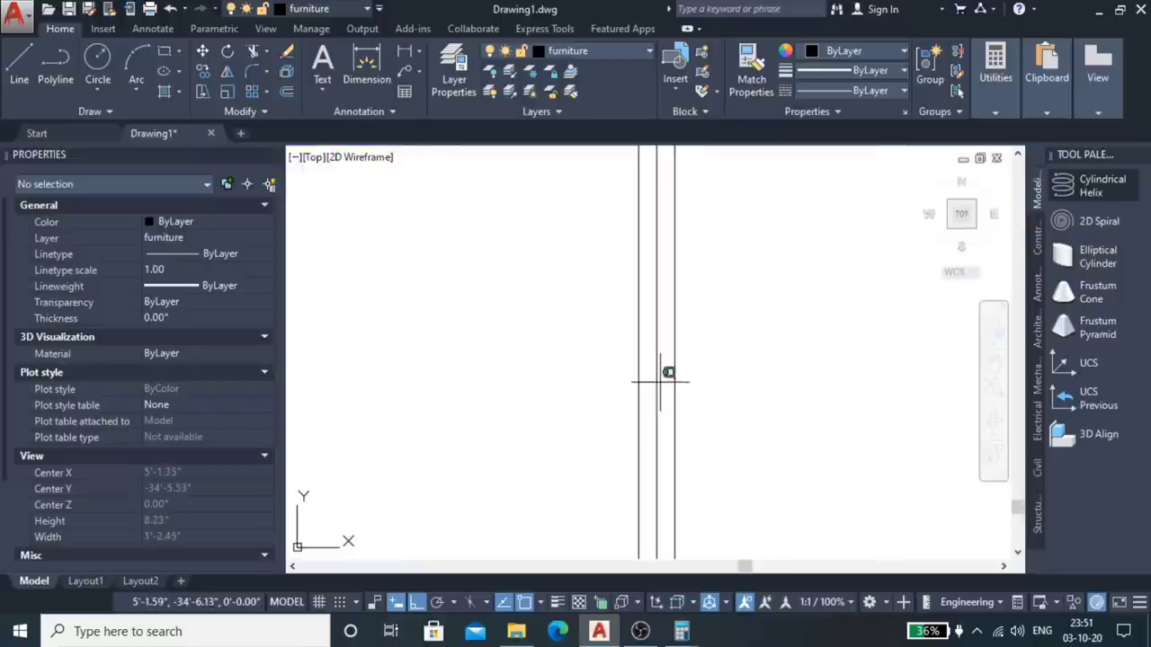
left_click_drag(662, 372, 642, 403)
key("Escape")
left_click(657, 404)
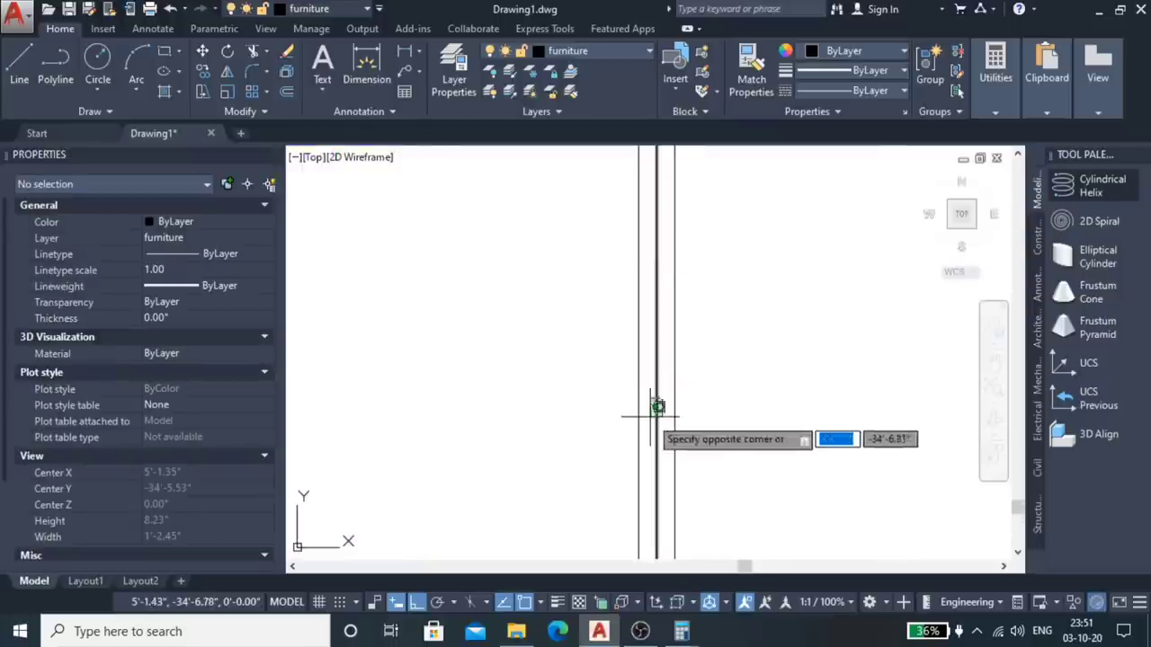
left_click(650, 416)
key("Delete")
scroll(642, 360, "down", 3)
scroll(642, 359, "down", 2)
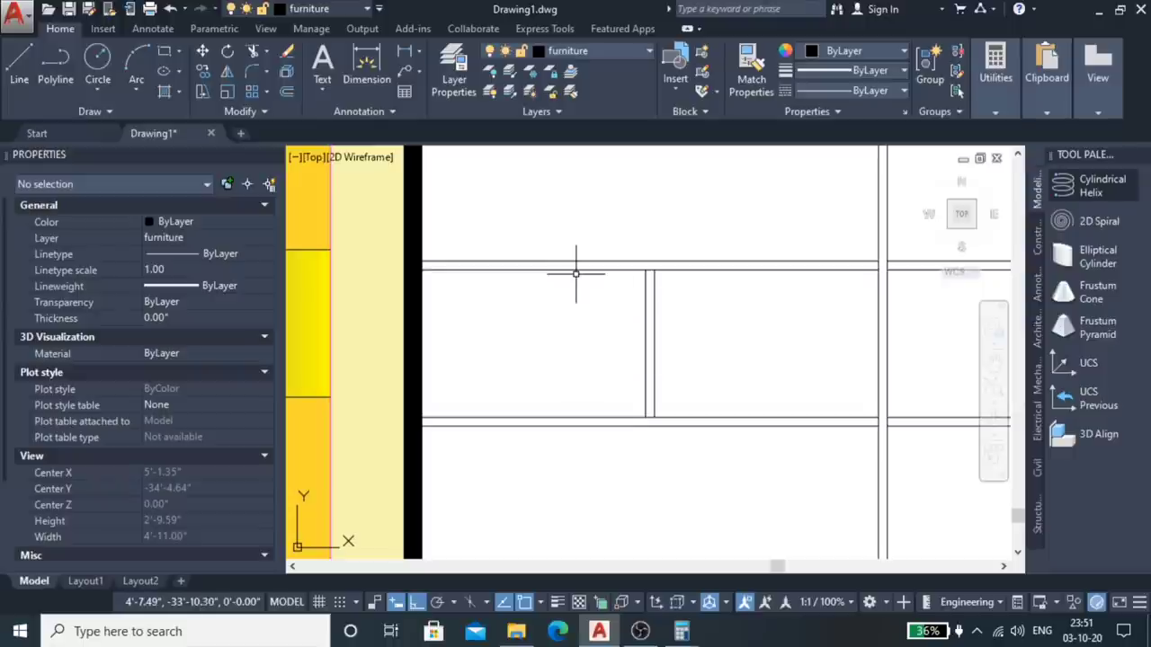
Step: Measure the compartment height between the upper and lower shelf lines
left_click(575, 267)
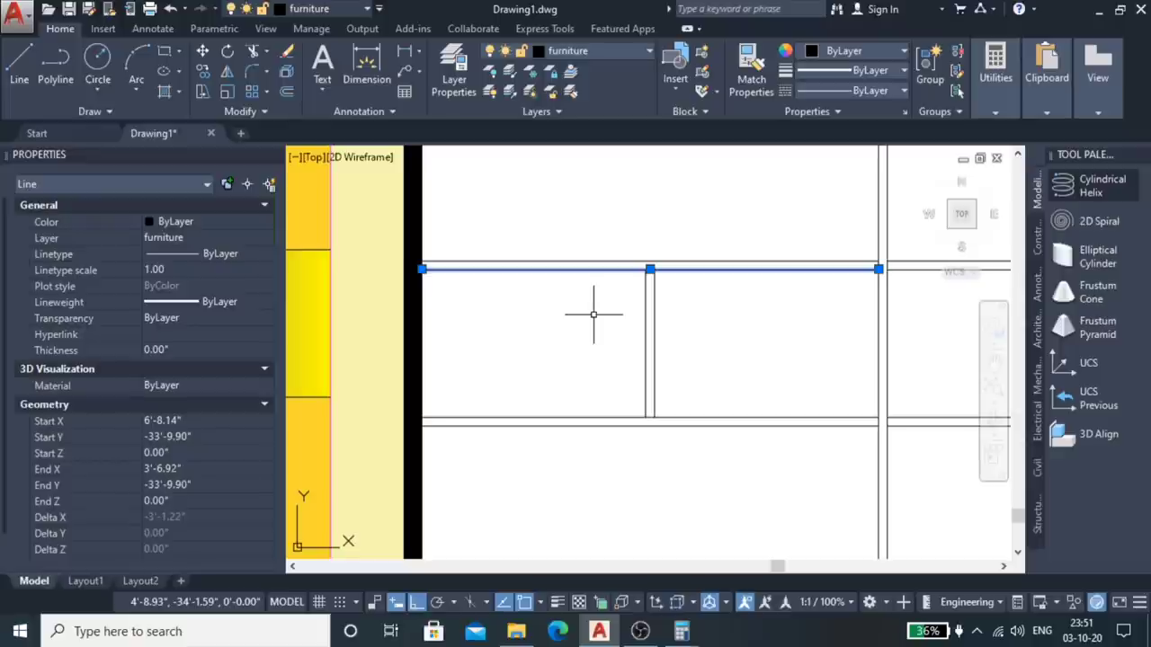
key("Escape")
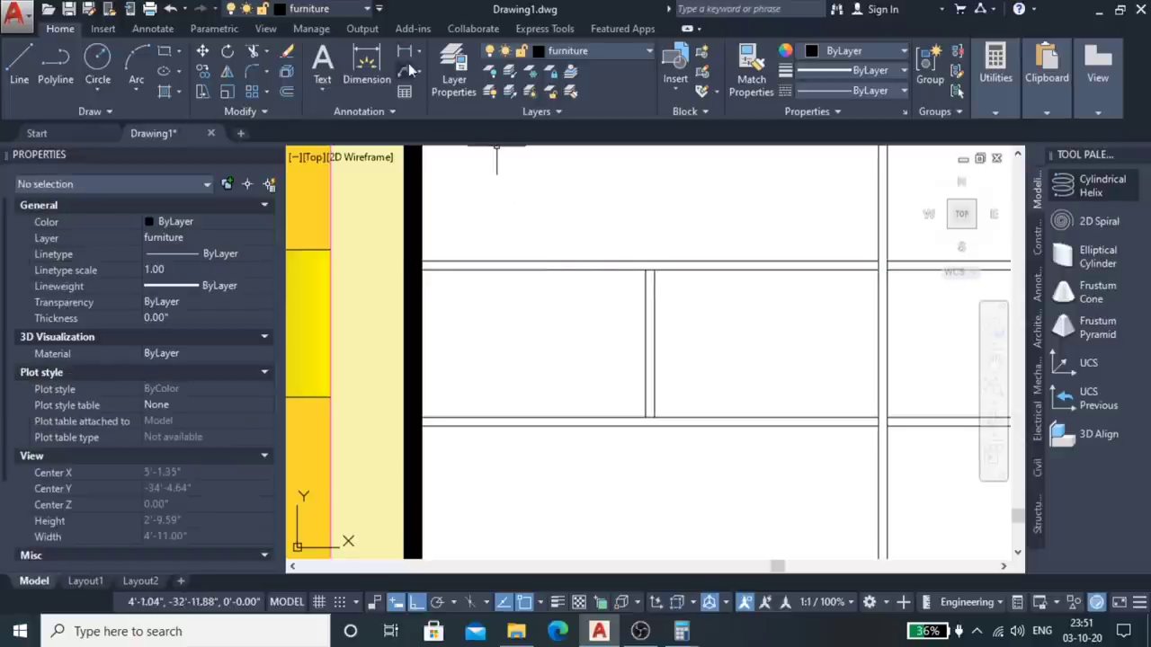
left_click(551, 268)
left_click(549, 419)
key("Escape")
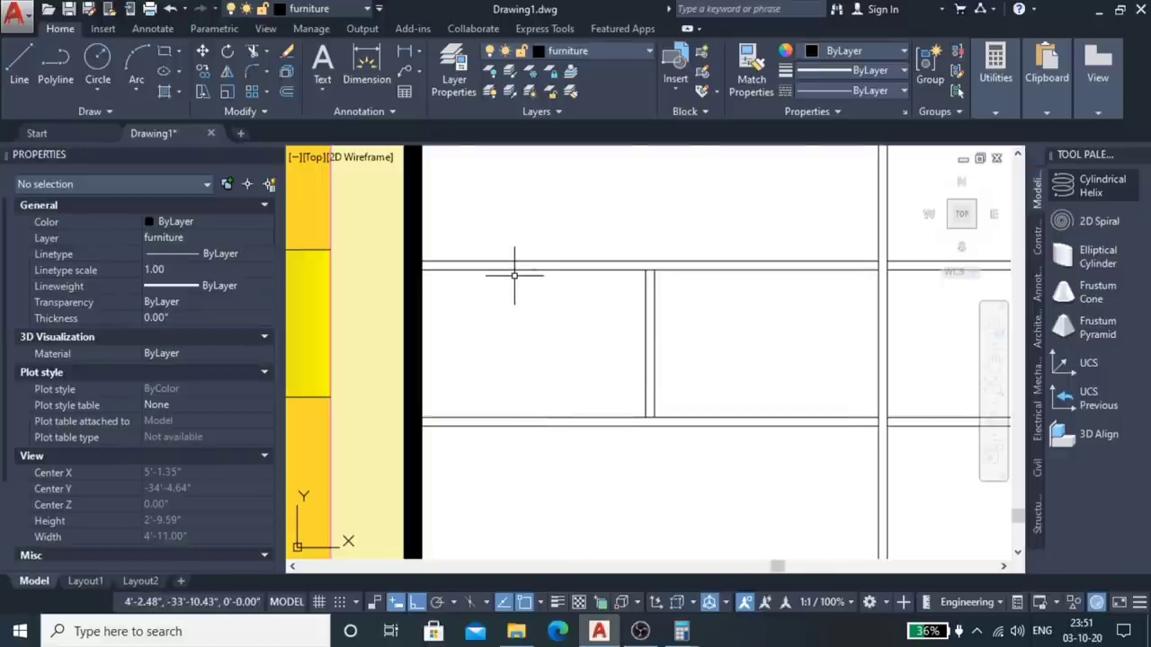
Step: Offset the upper shelf line 6" downward
left_click(514, 268)
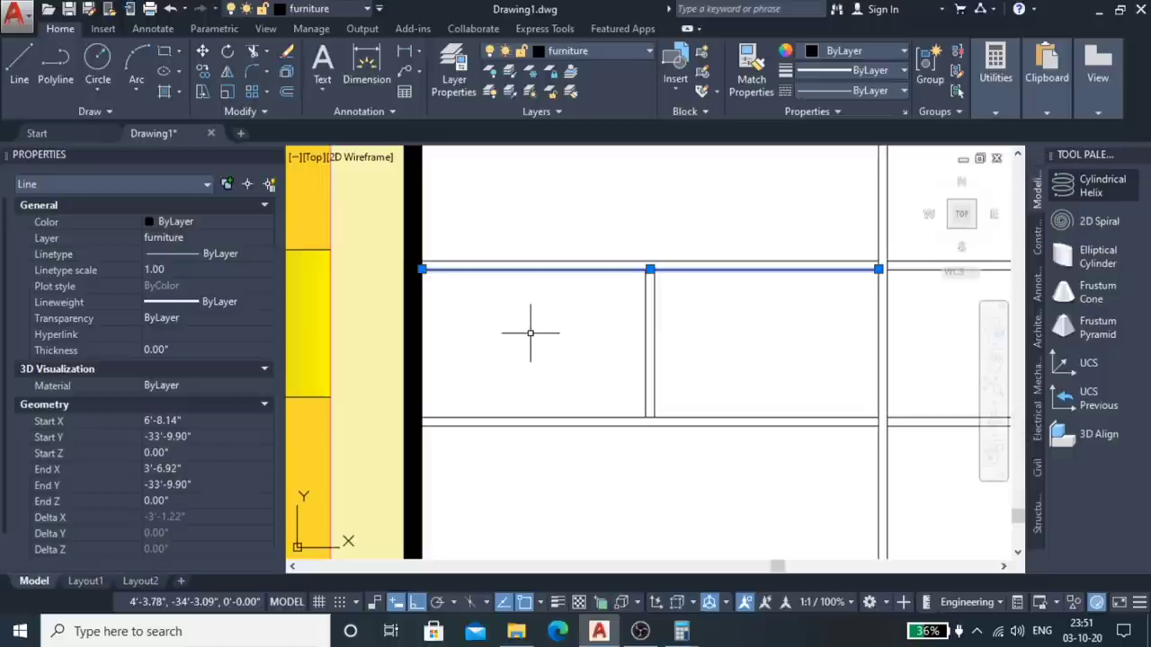
type("o")
key("Return")
type("6'")
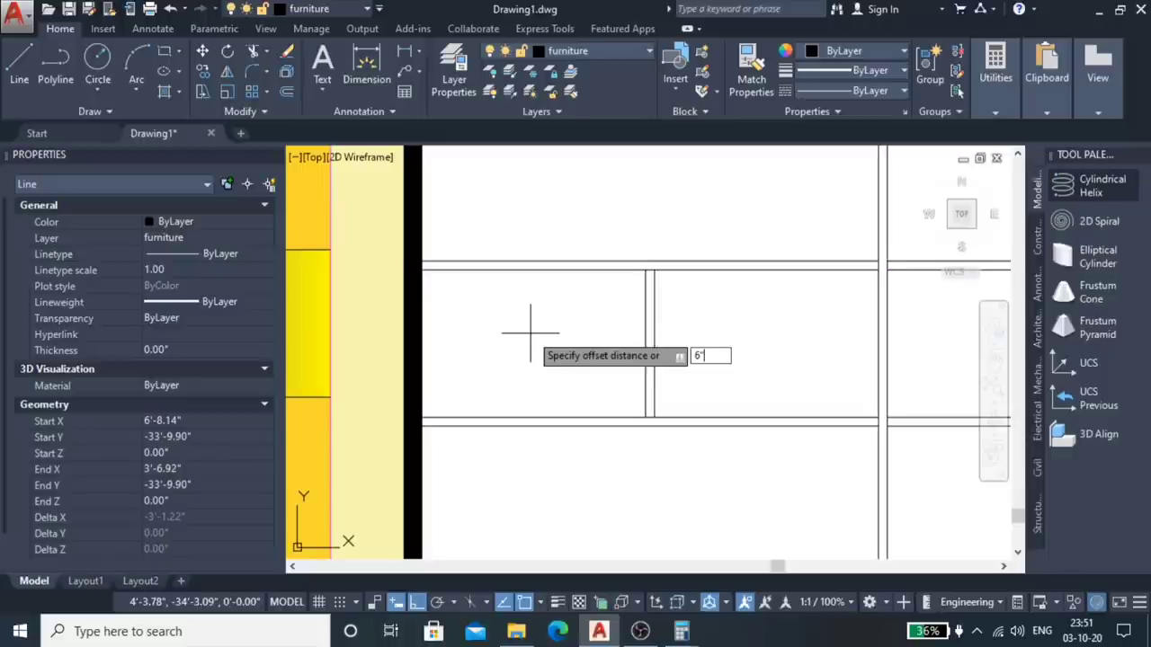
key("Return")
left_click(537, 329)
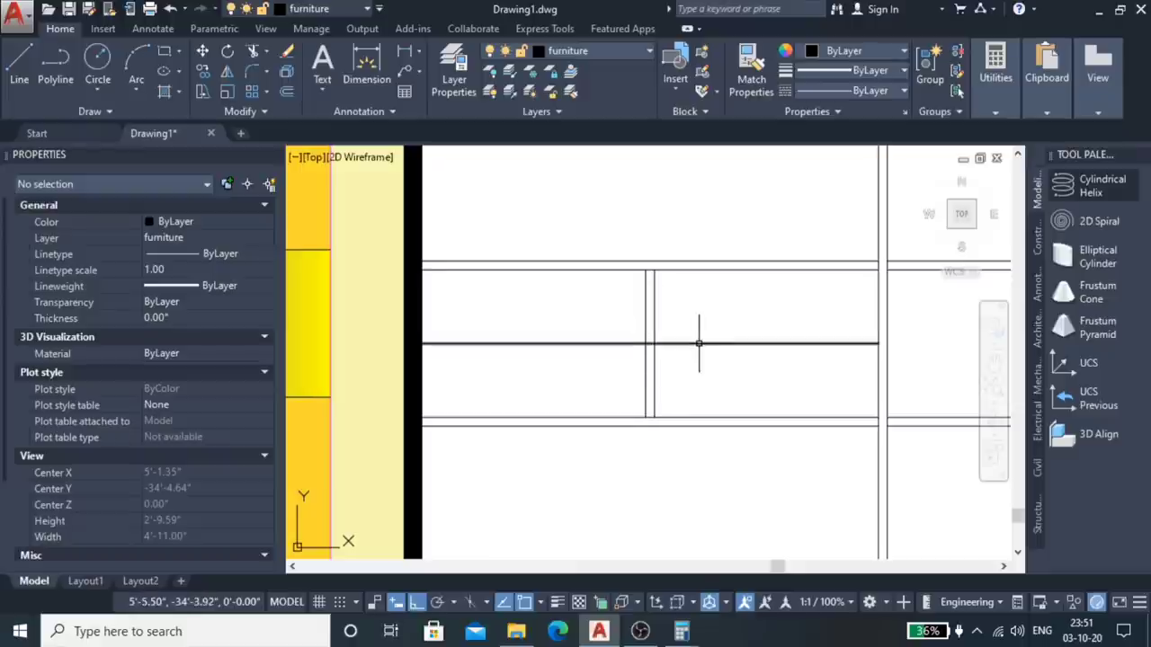
type("tr")
Step: Trim the two line ends overshooting the vertical partition
key("Return")
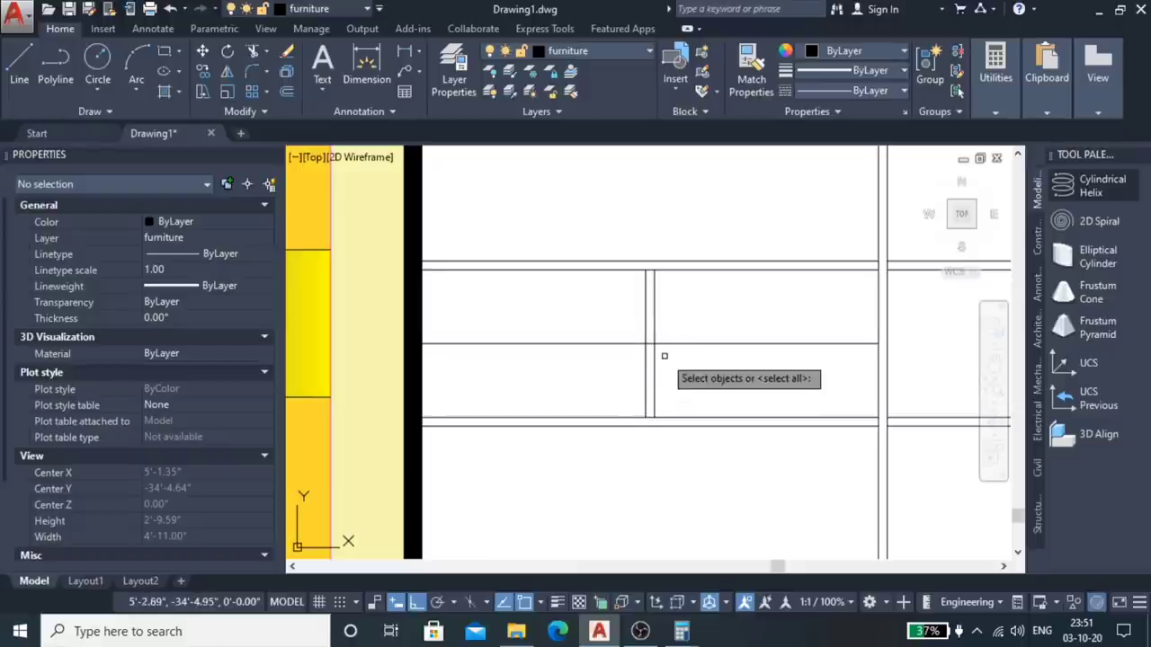
scroll(663, 354, "up", 4)
left_click(614, 346)
key("Return")
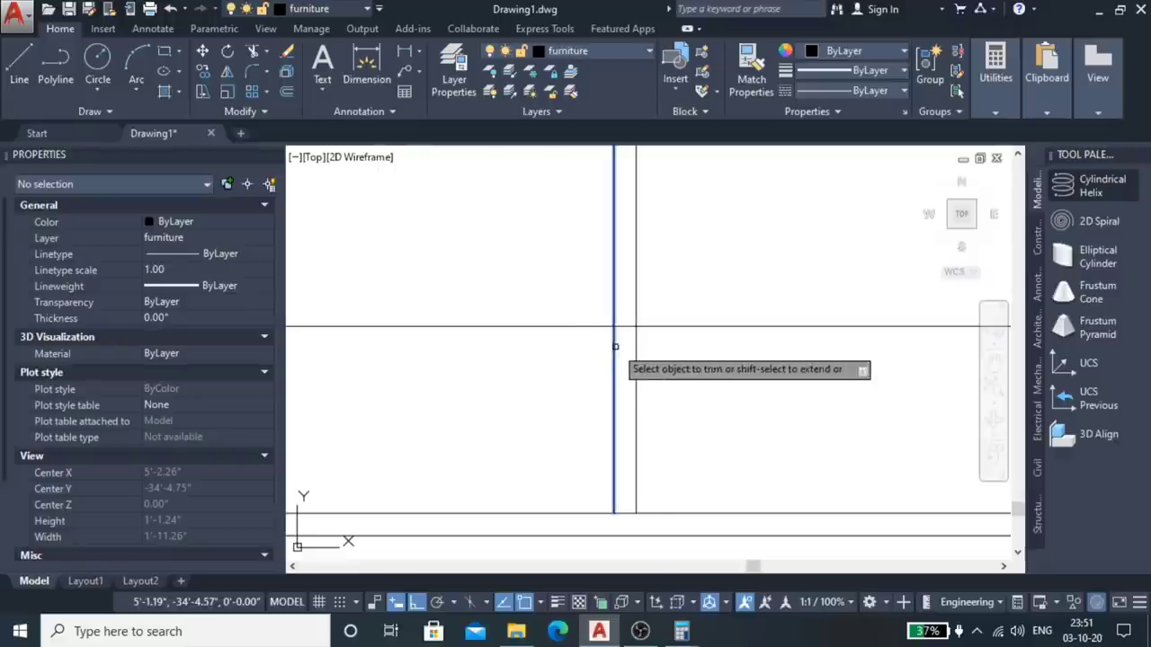
left_click(629, 310)
left_click(627, 342)
scroll(628, 343, "down", 4)
key("Return")
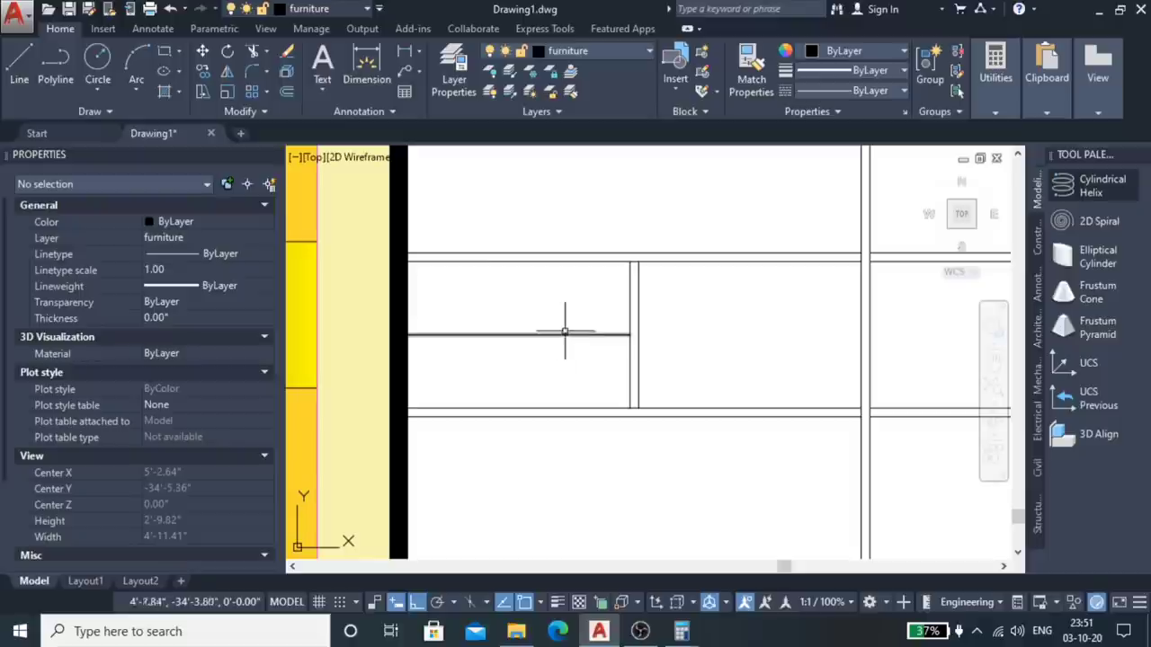
scroll(519, 288, "down", 2)
scroll(612, 327, "up", 2)
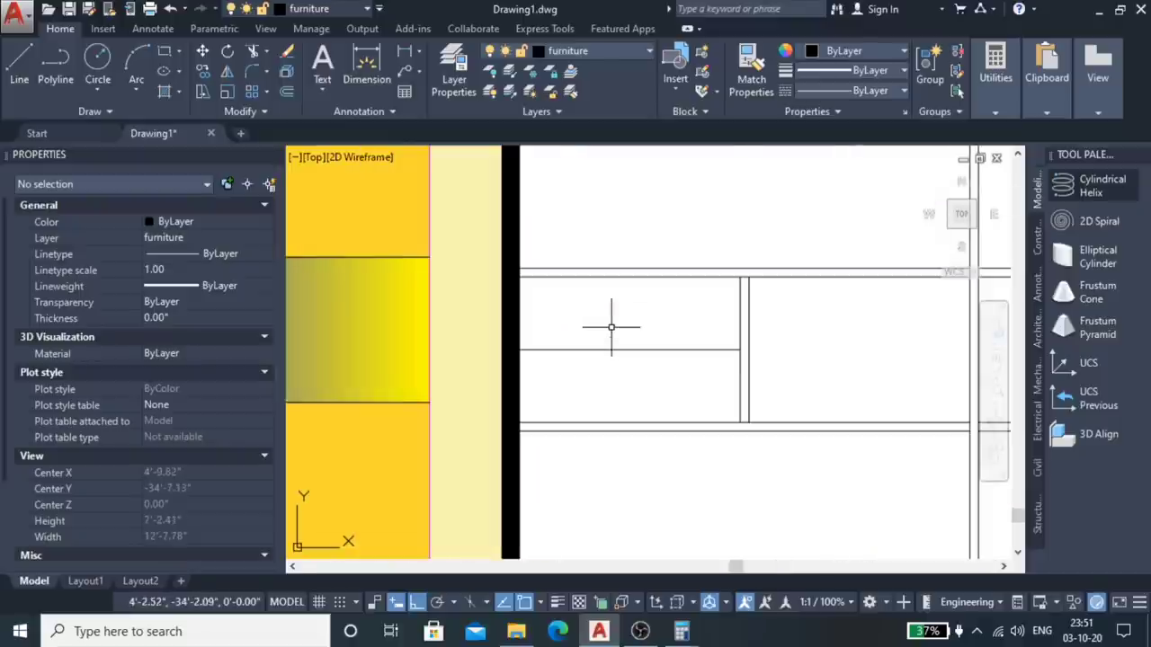
scroll(596, 311, "up", 2)
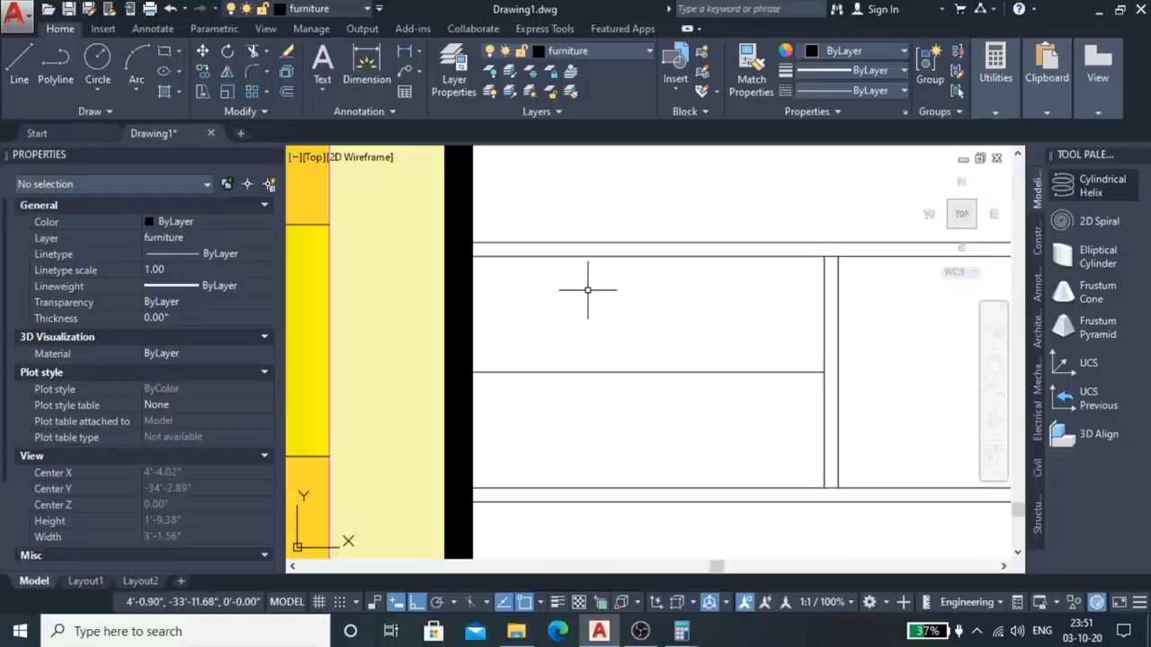
scroll(586, 289, "down", 2)
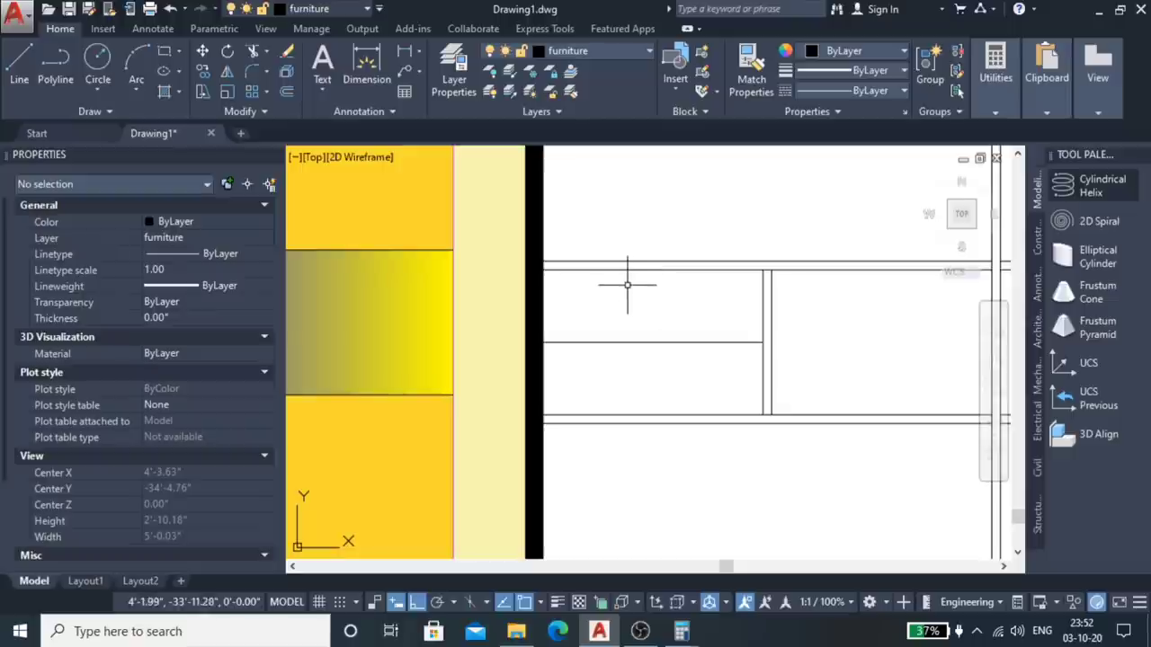
Step: Offset the horizontal shelf line by 1
left_click(623, 270)
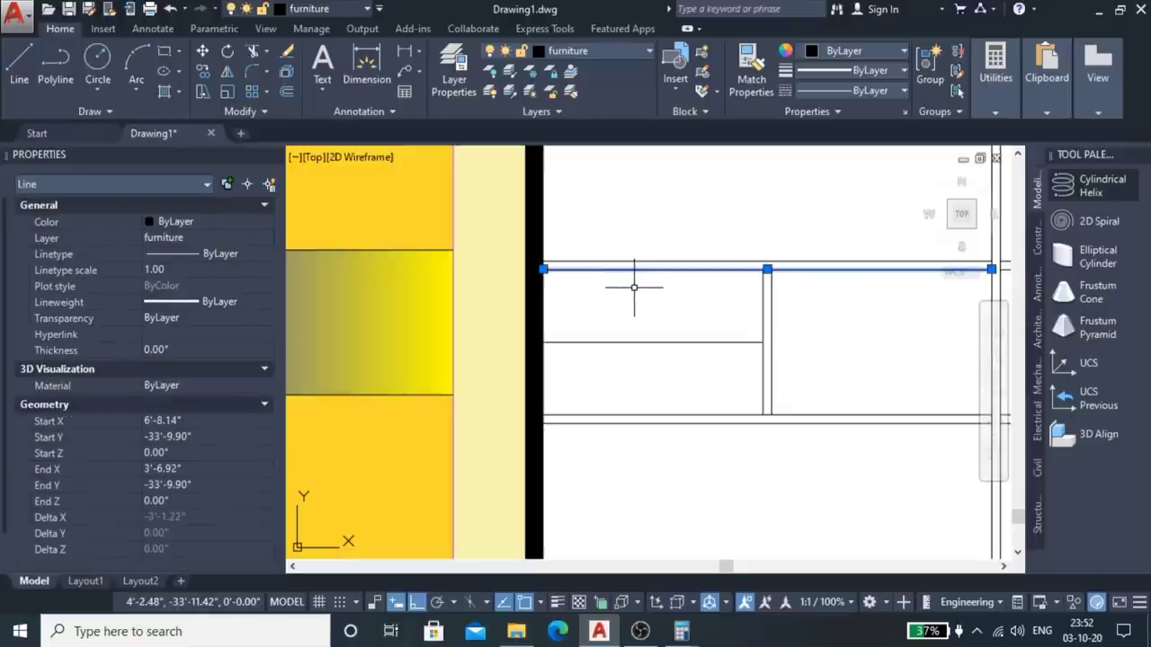
type("o")
key("Return")
type("1")
key("Return")
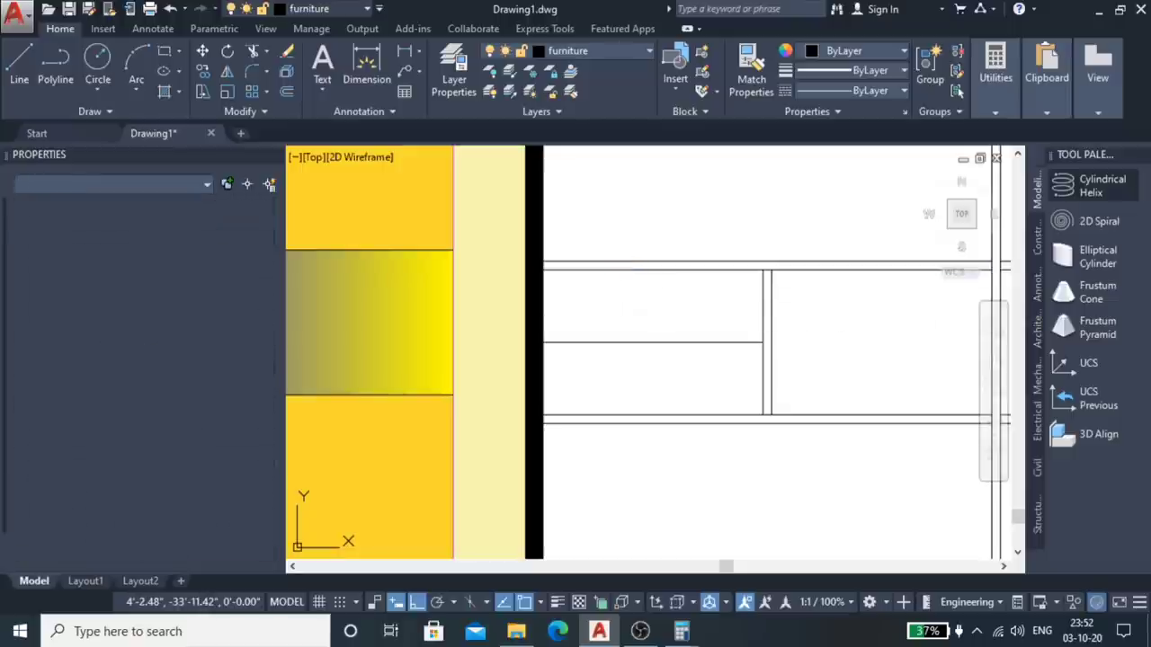
scroll(636, 284, "up", 4)
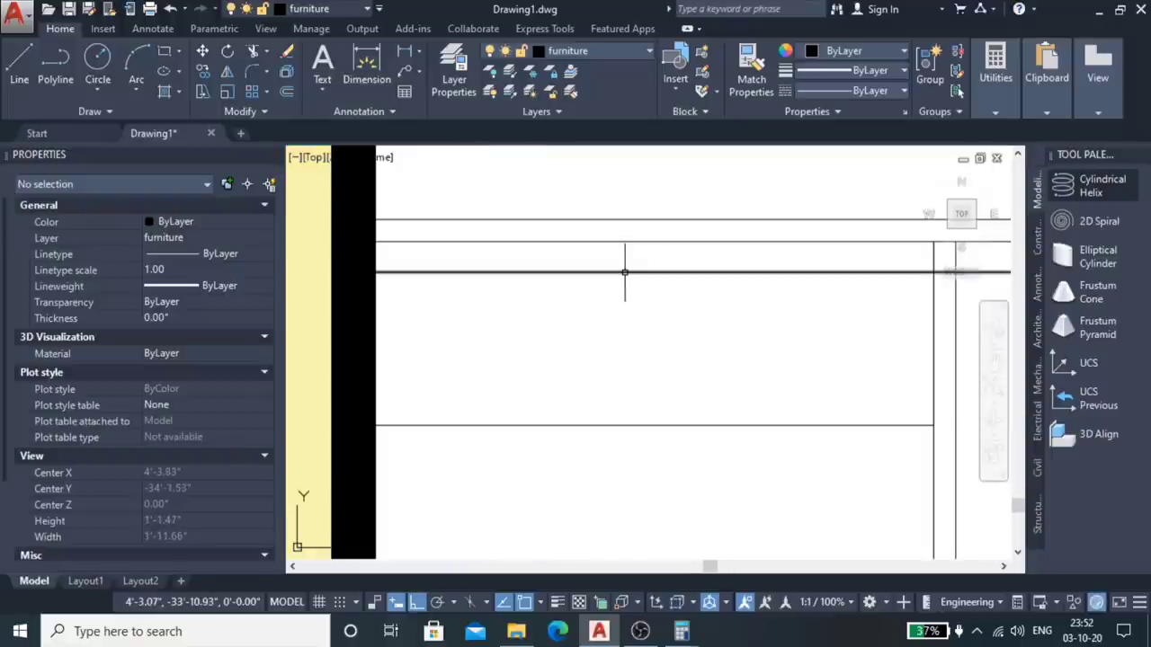
scroll(713, 260, "down", 4)
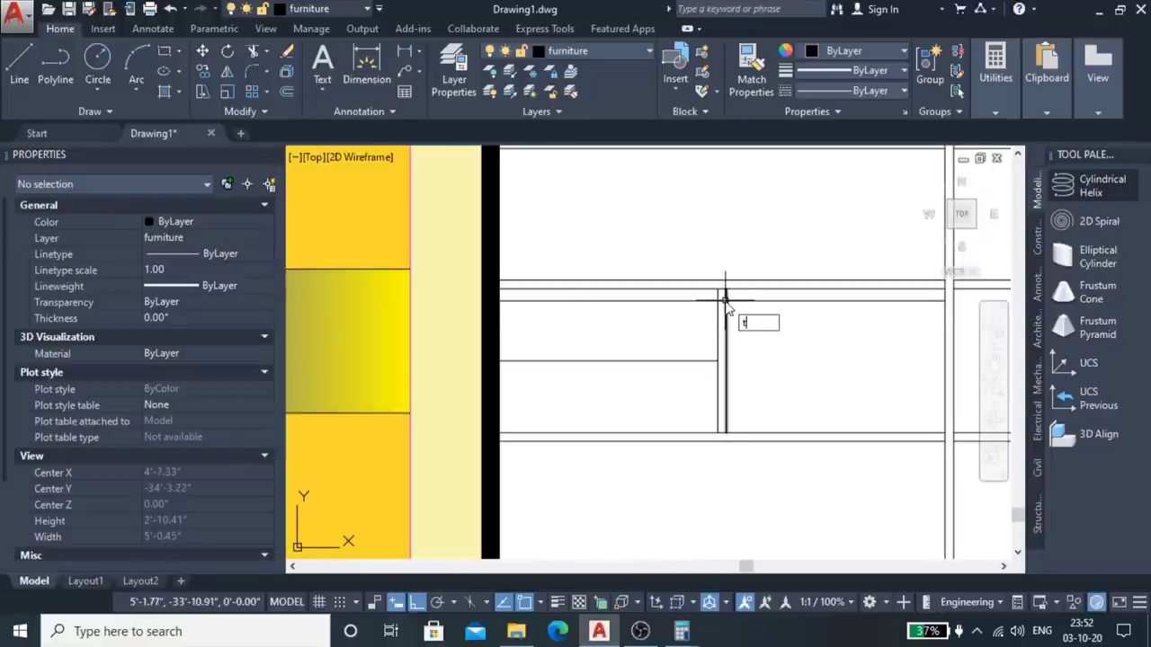
Step: Trim the shelf lines between the two vertical partition lines
type("r")
key("Return")
scroll(727, 297, "up", 4)
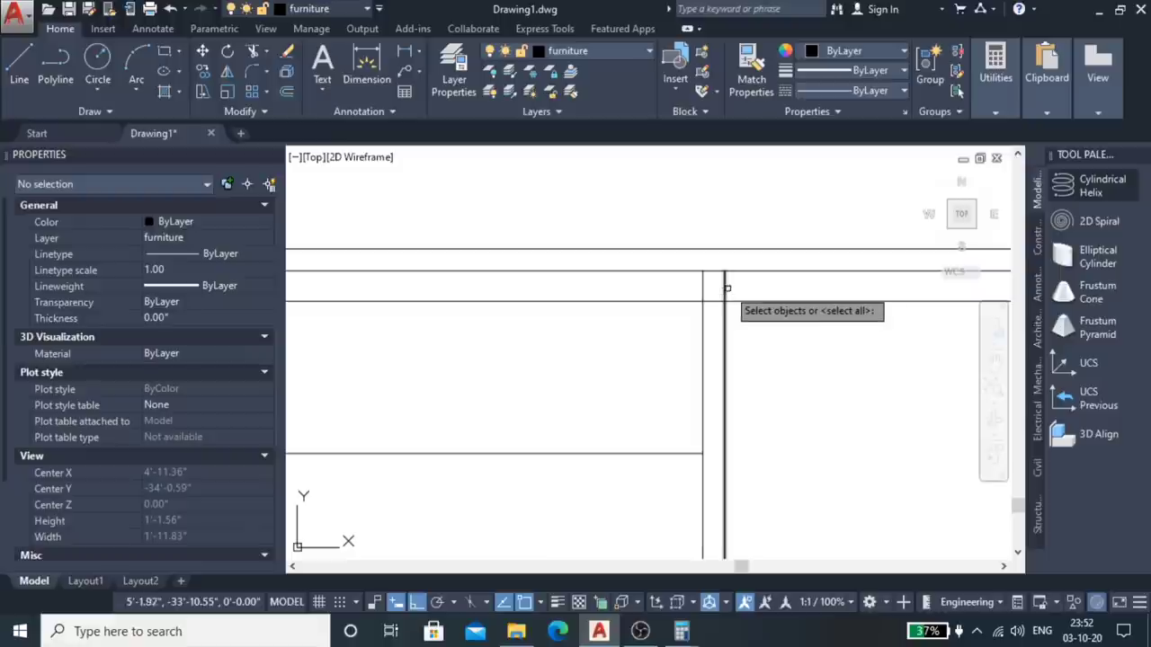
left_click(739, 285)
left_click(685, 290)
key("Return")
key("Escape")
scroll(712, 321, "down", 2)
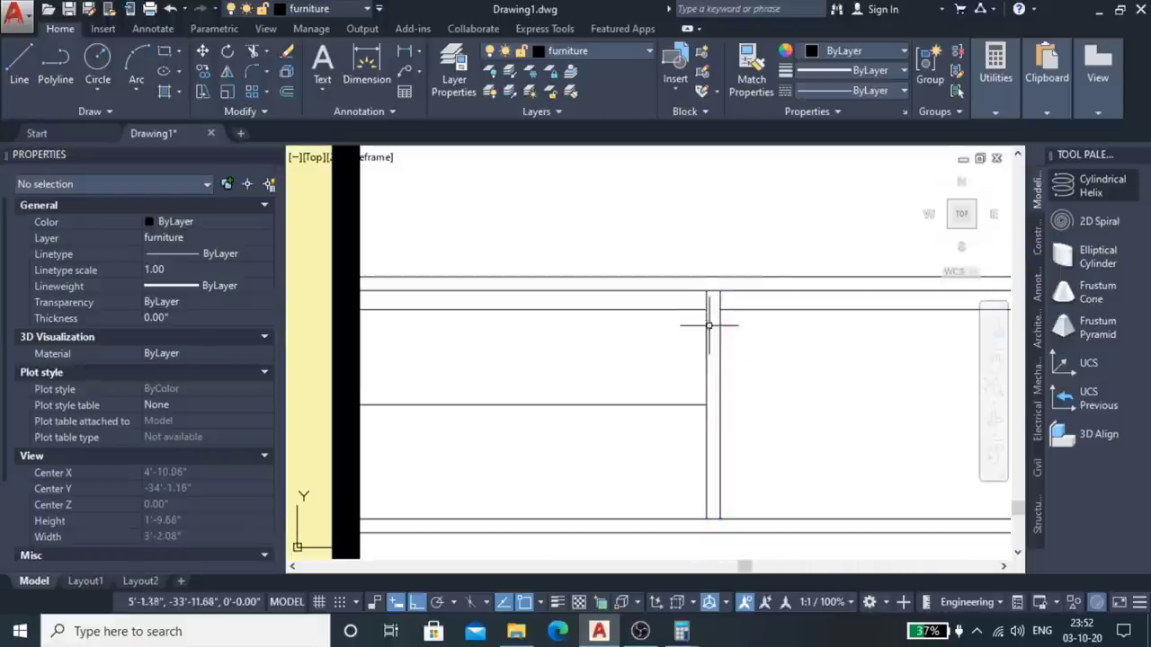
type("l")
Step: Draw a short vertical line down from the shelf edge inside the small compartment
key("Return")
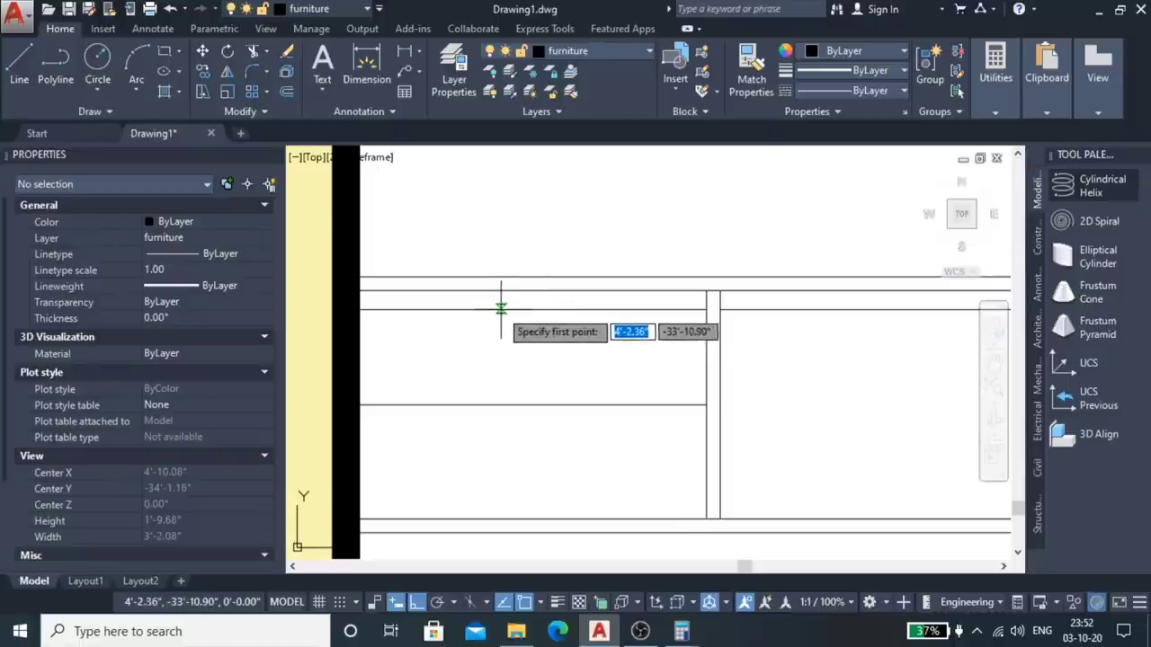
left_click(533, 309)
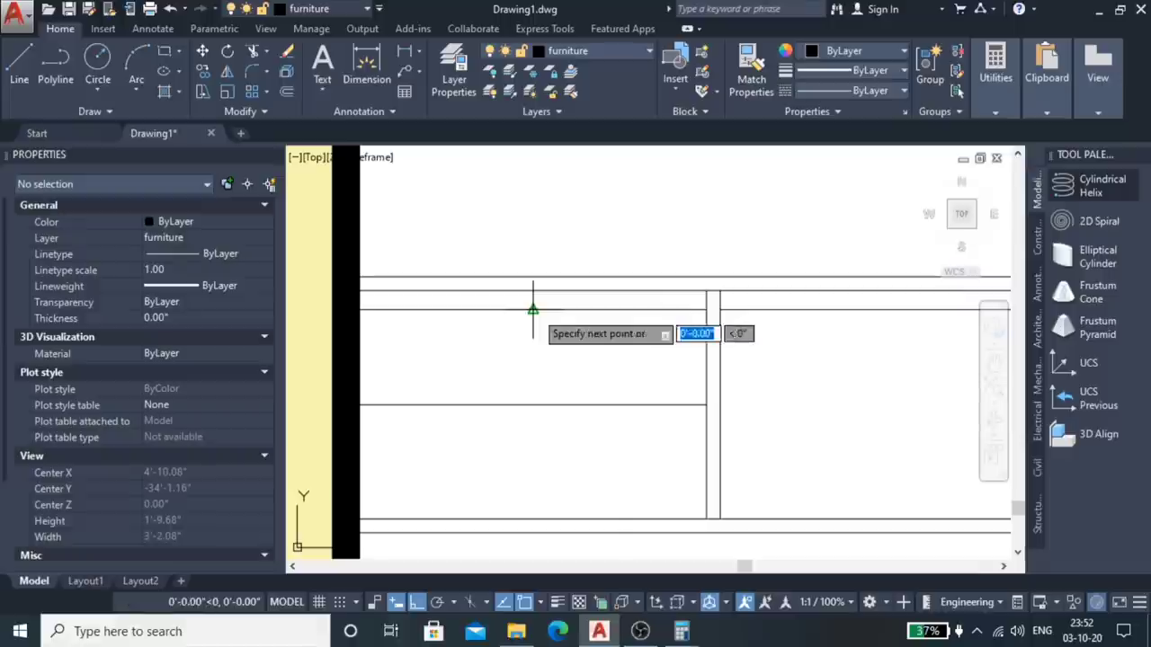
left_click(532, 355)
key("Escape")
scroll(531, 329, "up", 4)
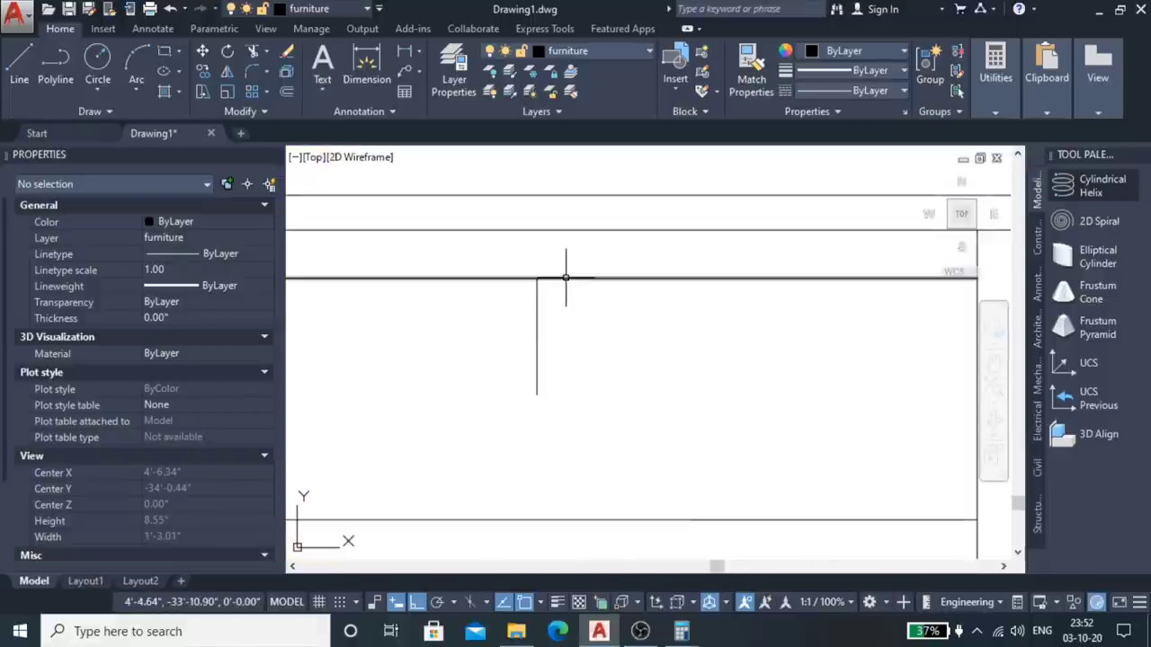
scroll(560, 315, "up", 2)
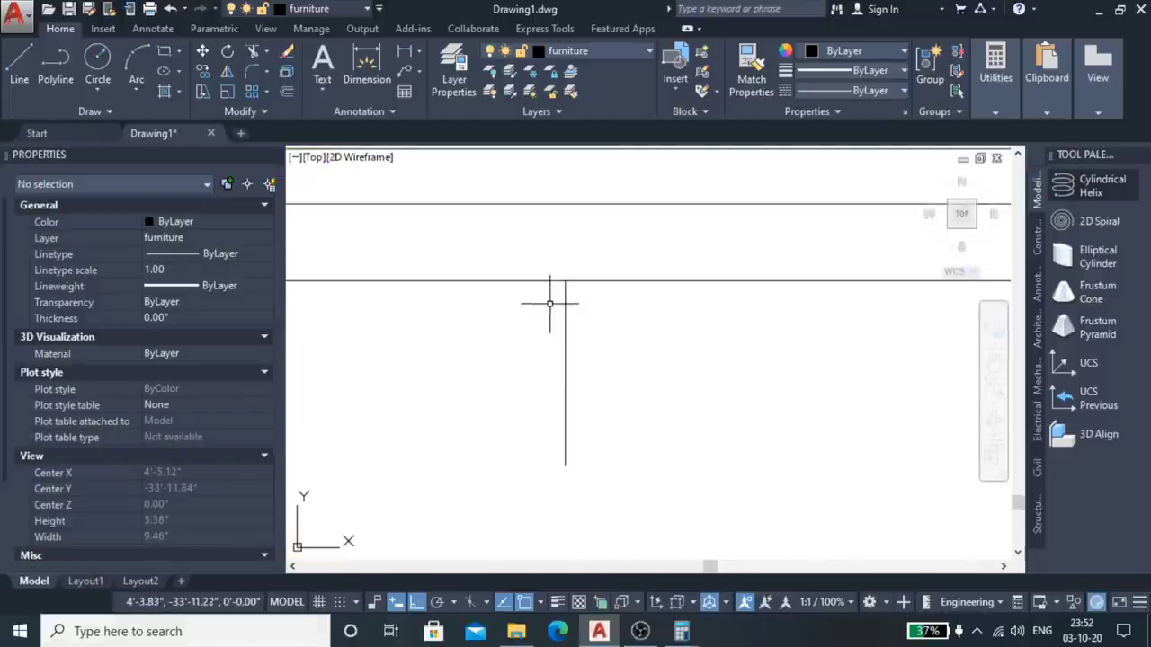
scroll(590, 276, "down", 1)
scroll(597, 285, "down", 1)
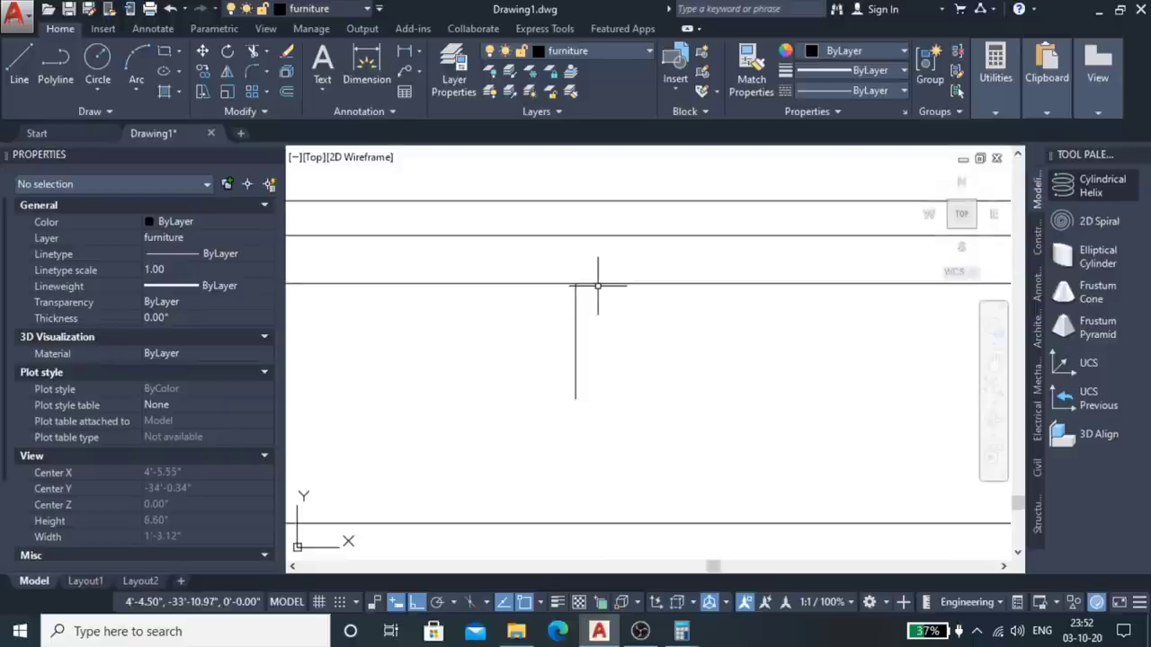
scroll(583, 275, "up", 2)
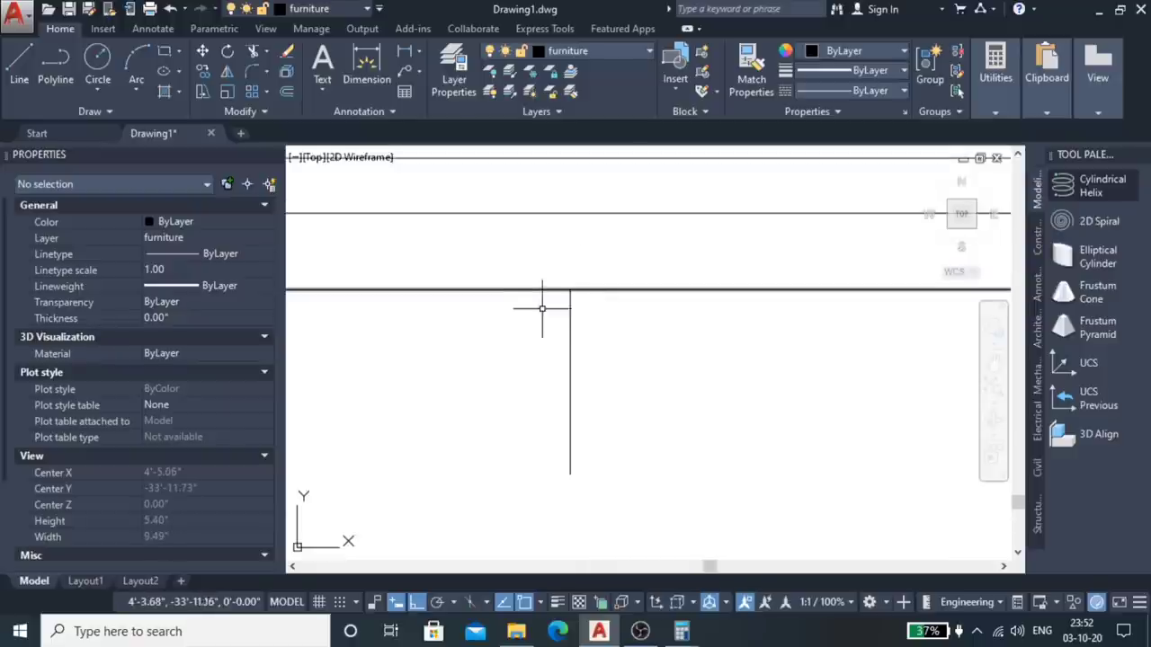
scroll(603, 315, "down", 7)
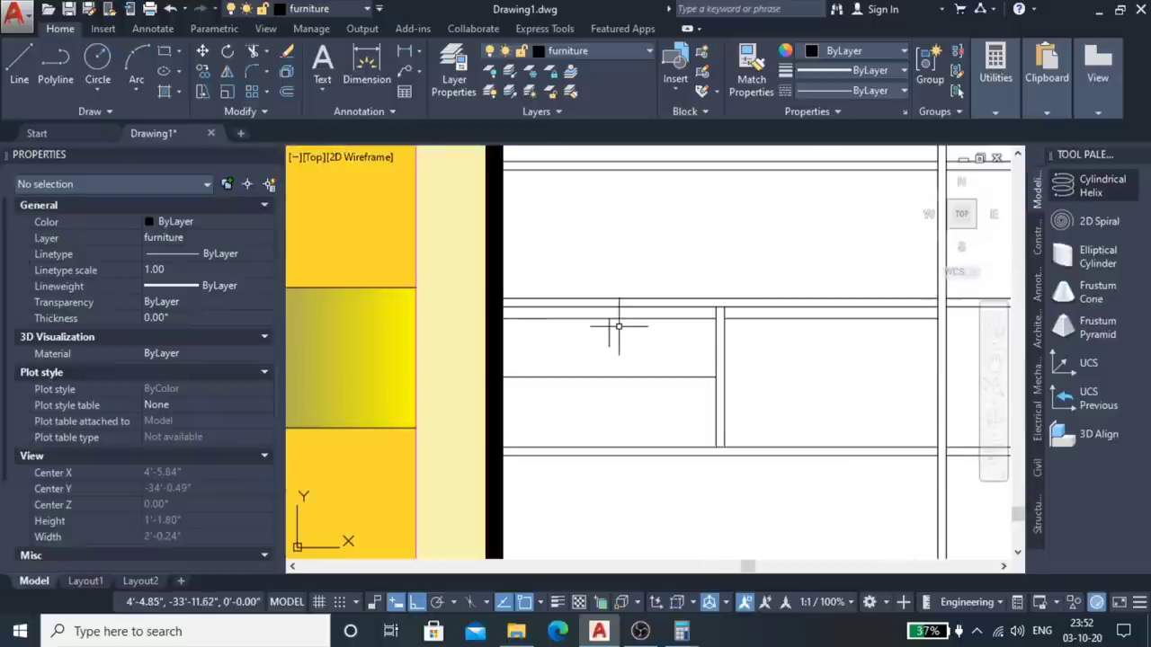
scroll(613, 326, "down", 3)
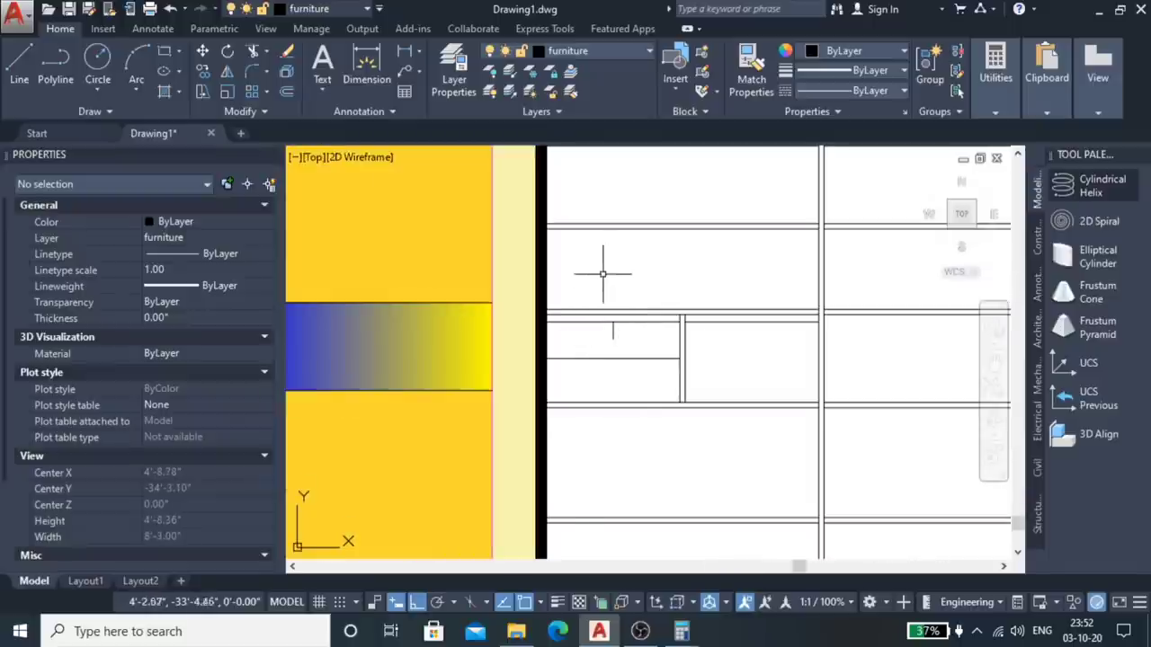
scroll(603, 274, "down", 4)
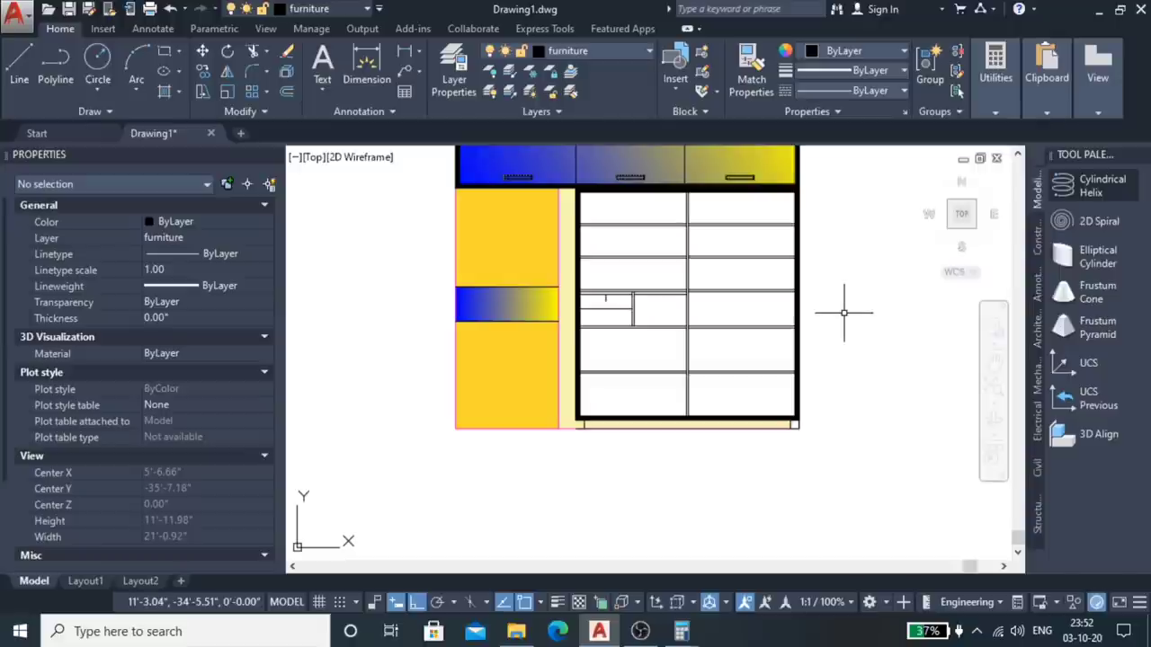
Step: Draw a small handle outline beside the cabinet using typed lengths 4, 2, 4 and .25
type("l")
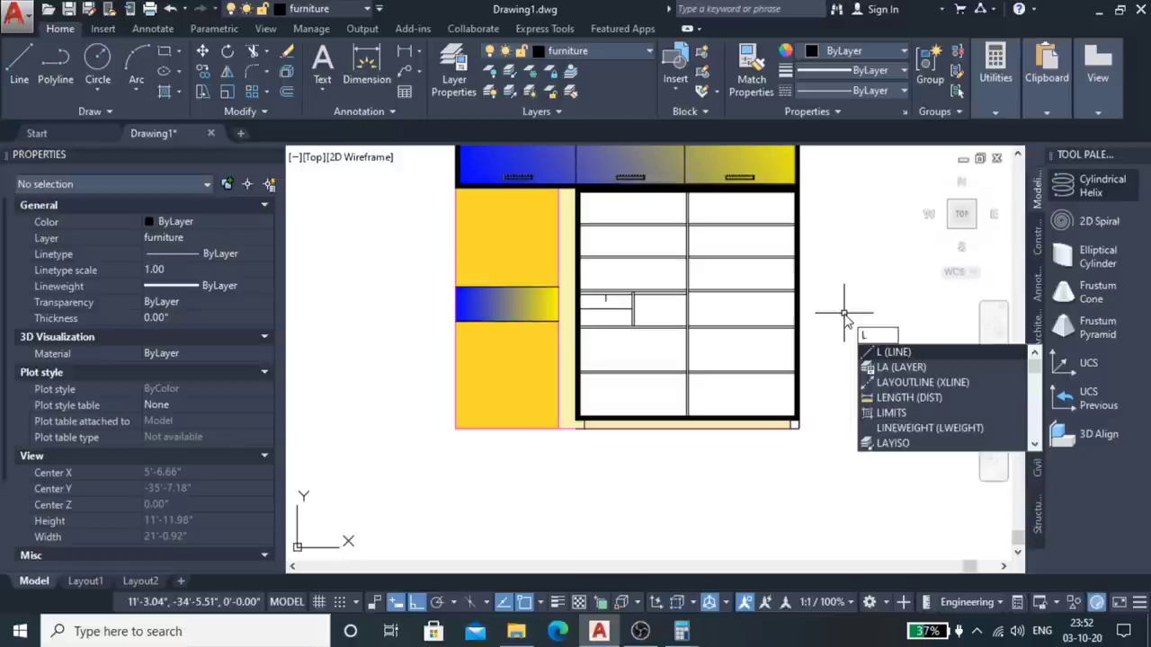
key("Return")
left_click(845, 312)
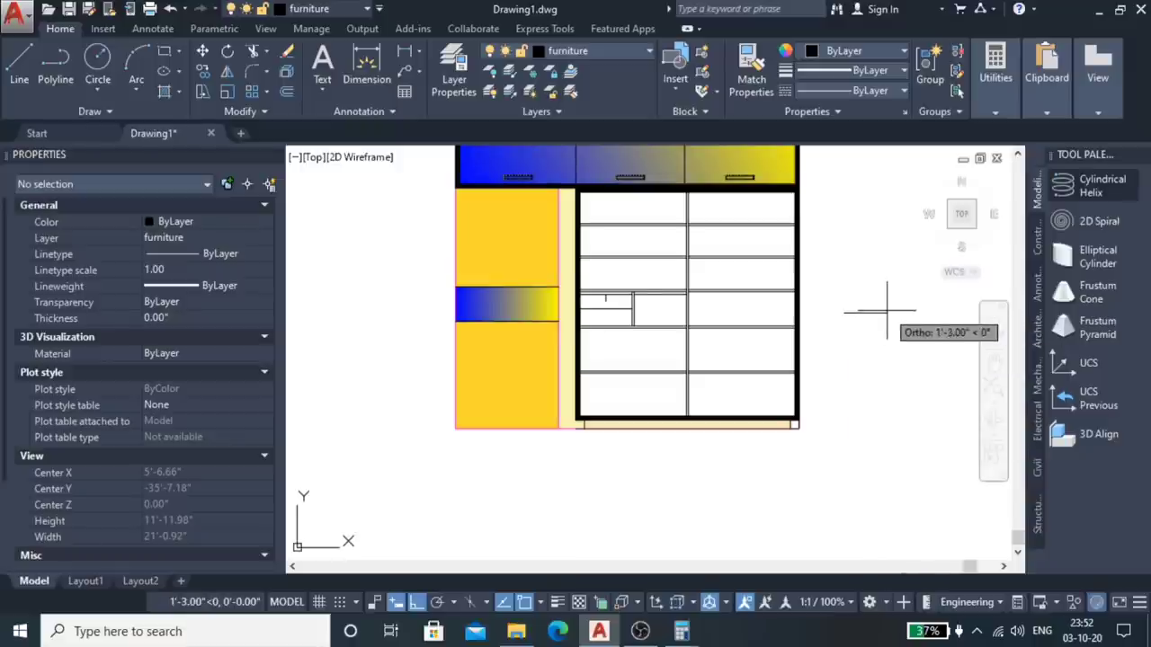
type("4")
key("BackSpace")
key("BackSpace")
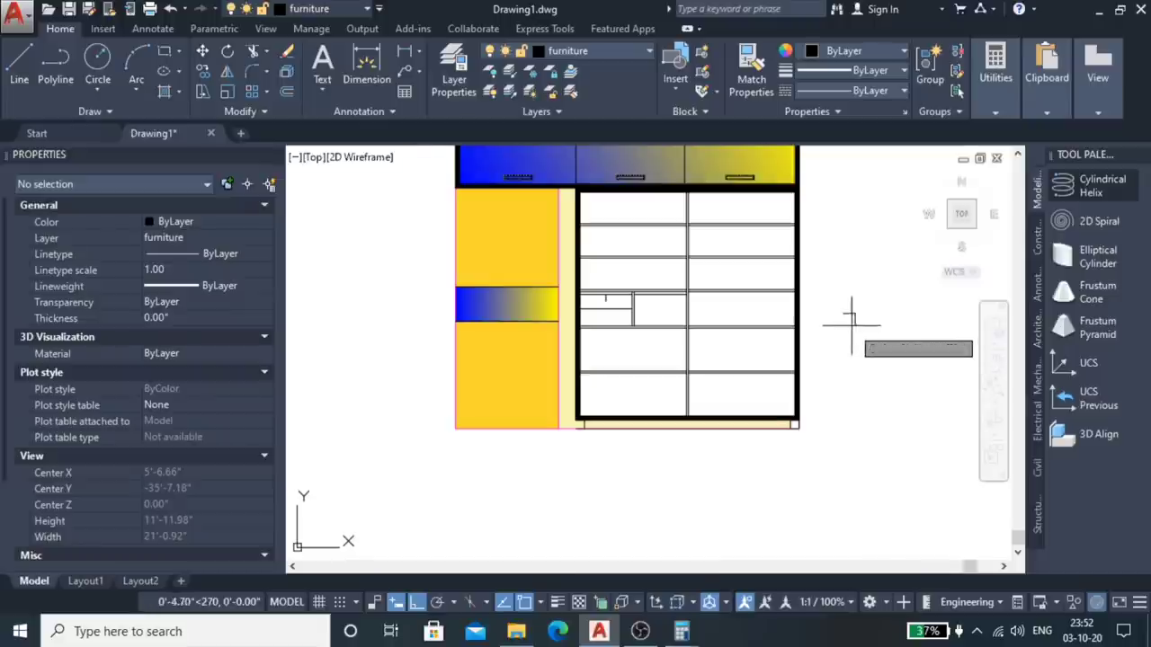
scroll(852, 323, "up", 5)
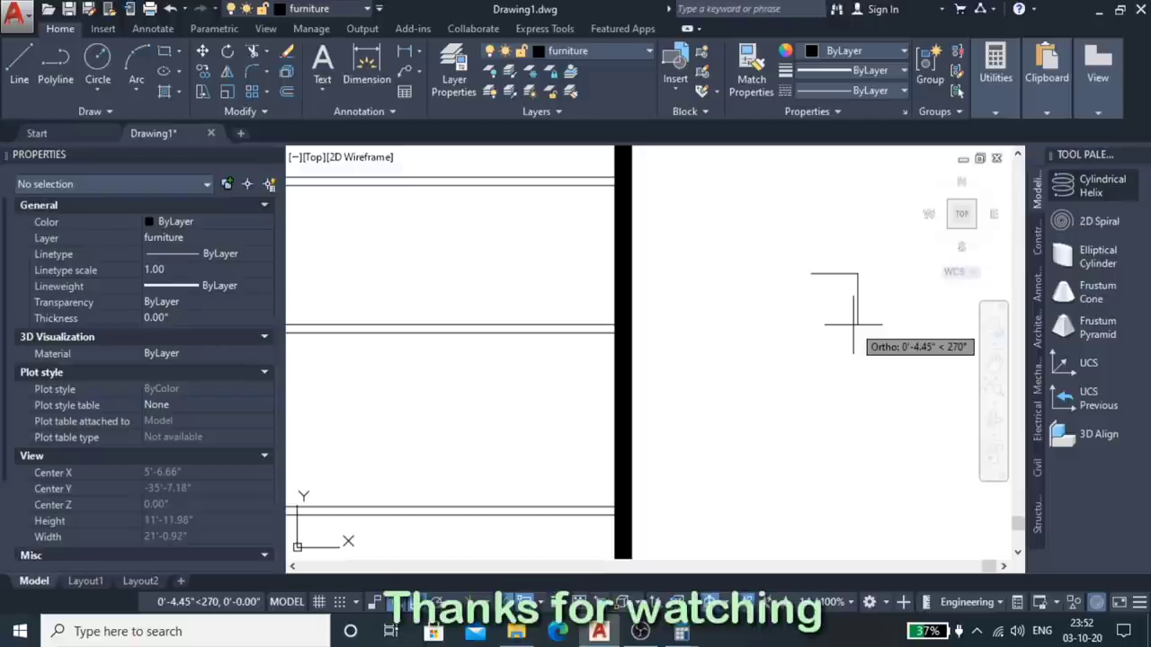
type("25\"")
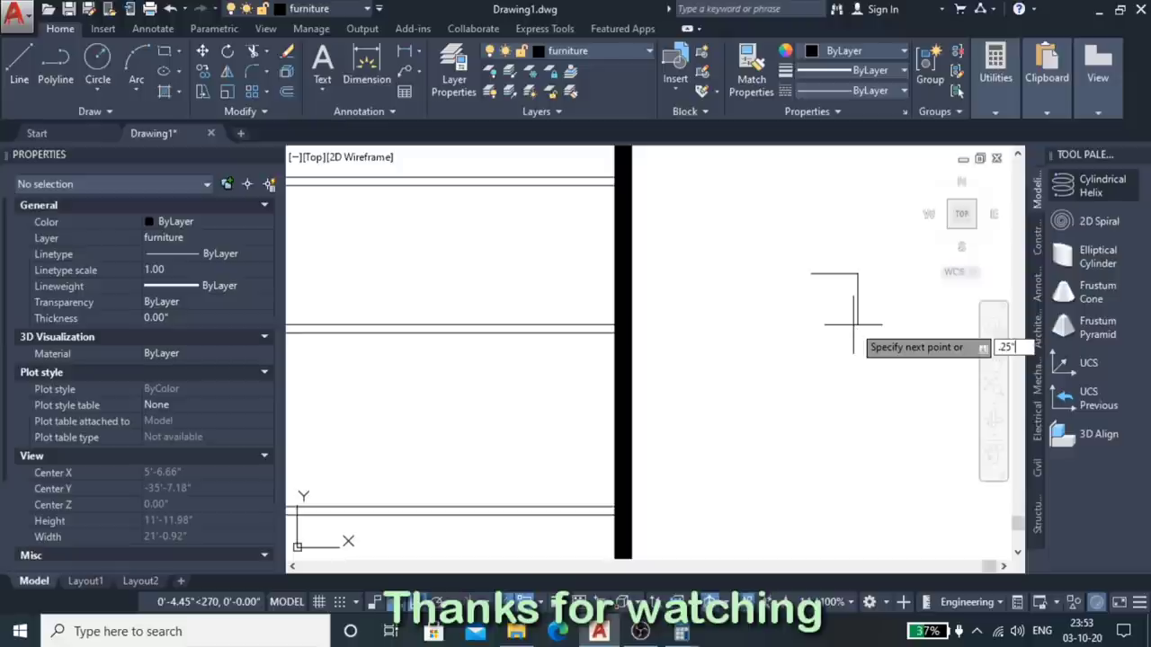
key("Return")
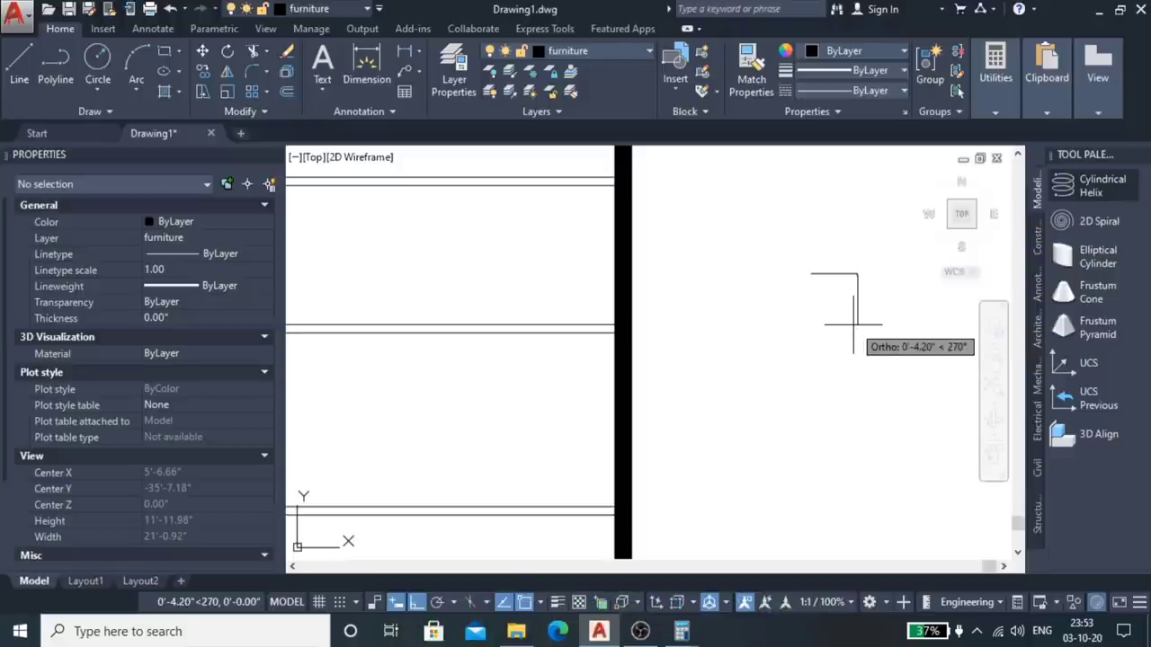
type("4")
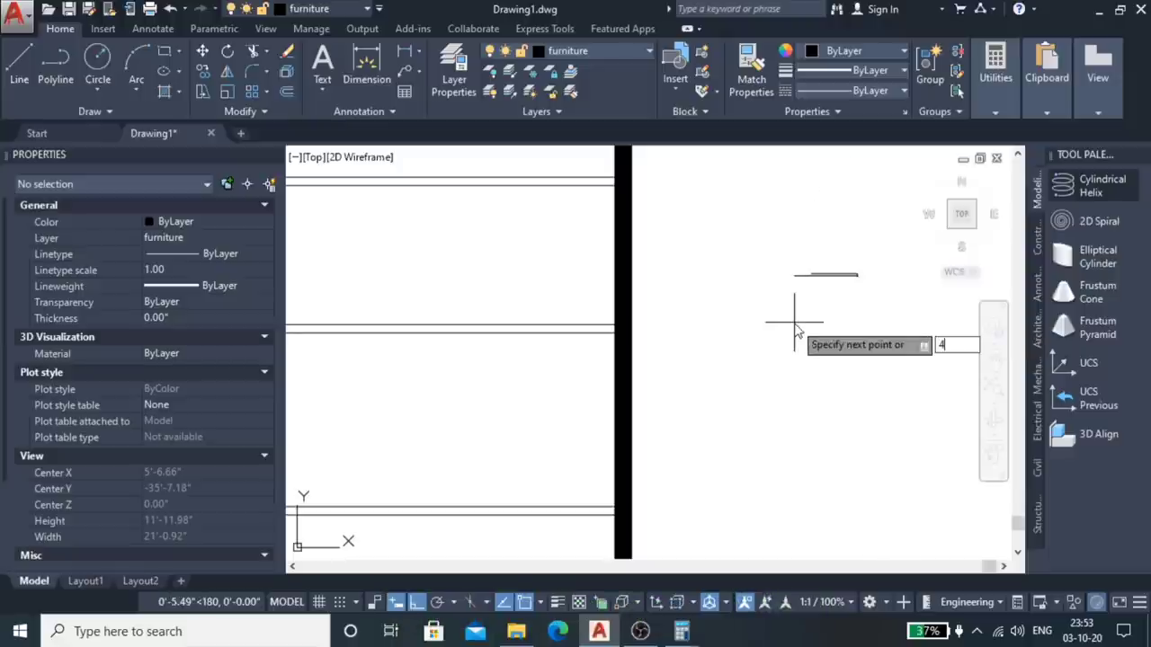
key("Return")
type(".25")
key("Return")
Step: Window-select the four lines of the handle rectangle
scroll(810, 309, "up", 5)
left_click(870, 263)
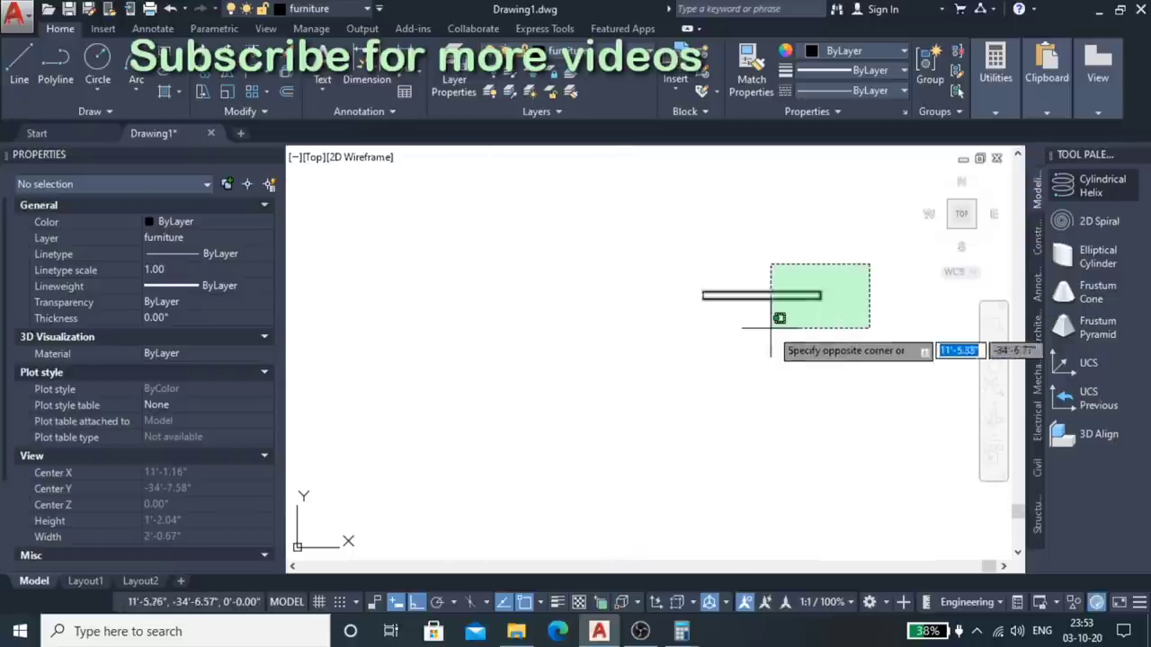
left_click(770, 328)
key("Escape")
left_click(877, 245)
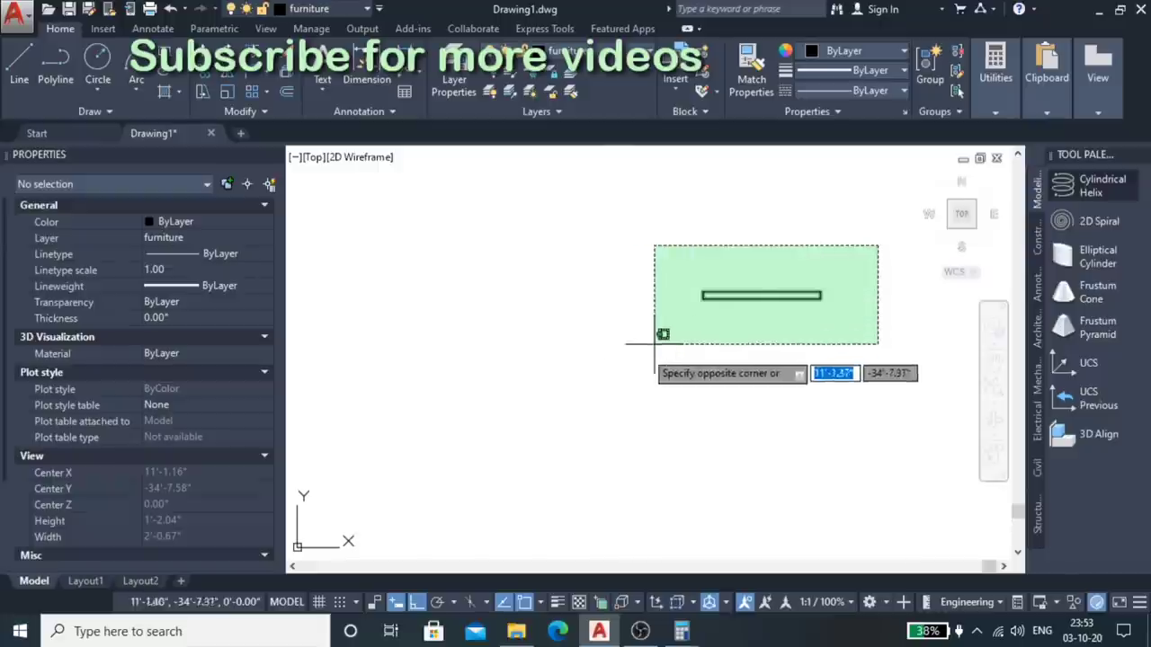
left_click(655, 343)
scroll(852, 335, "down", 1)
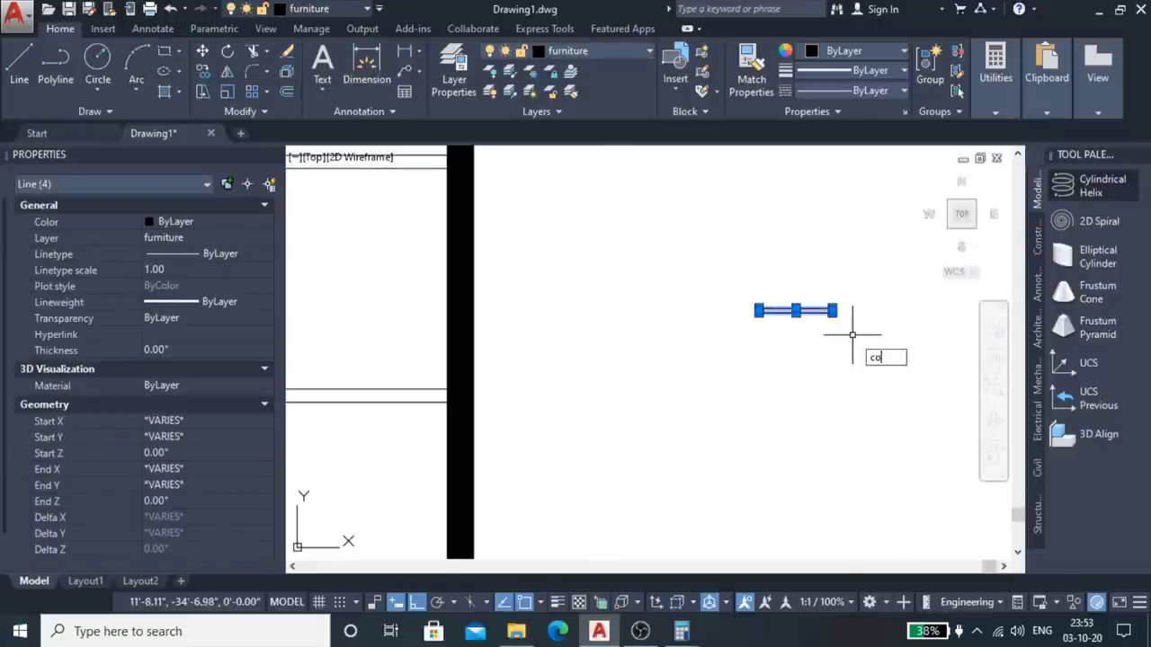
Step: Copy the bar handle from its midpoint to a spot near the cabinet top
key("Return")
left_click(796, 308)
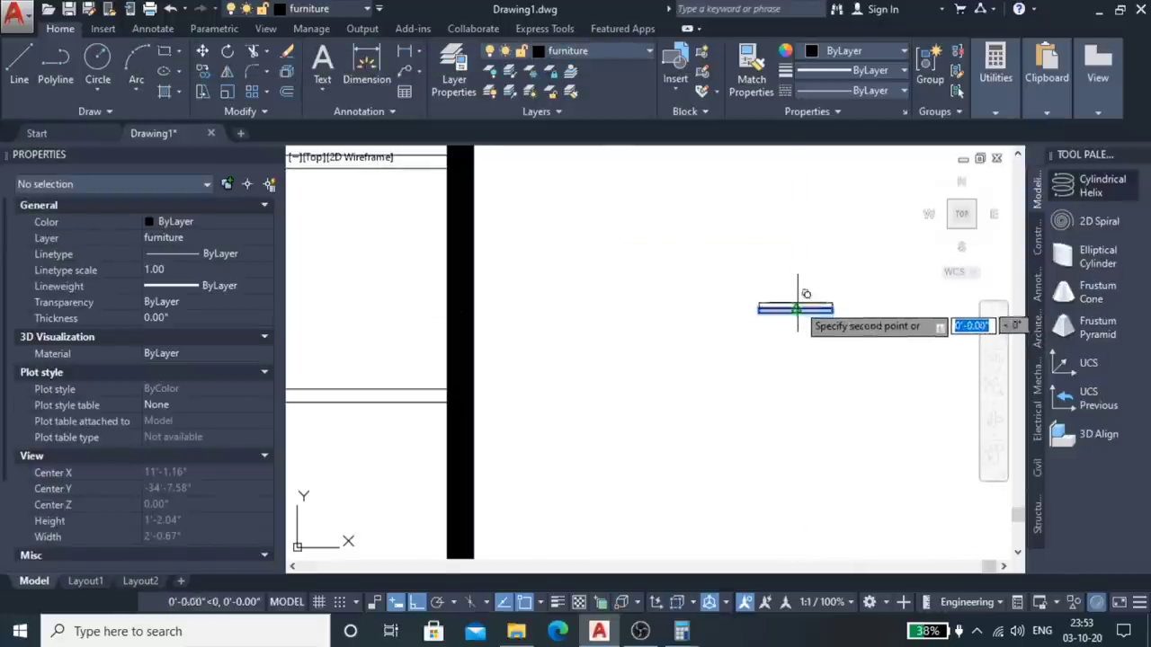
scroll(796, 308, "down", 2)
scroll(567, 303, "up", 2)
scroll(530, 288, "up", 1)
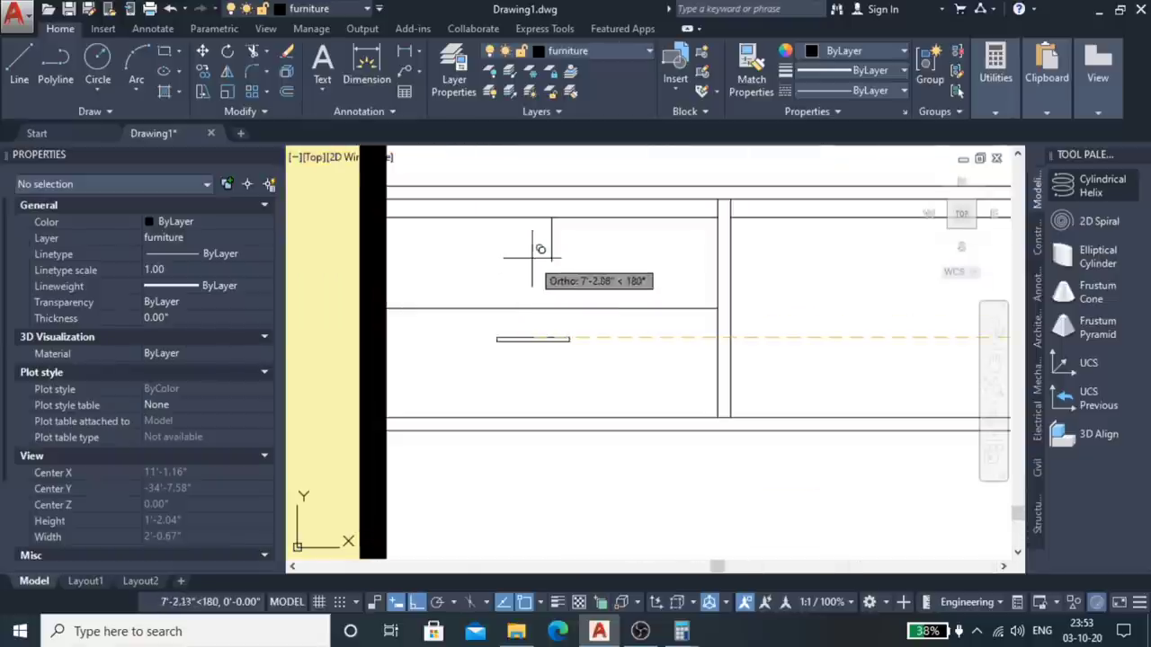
left_click(552, 219)
key("Escape")
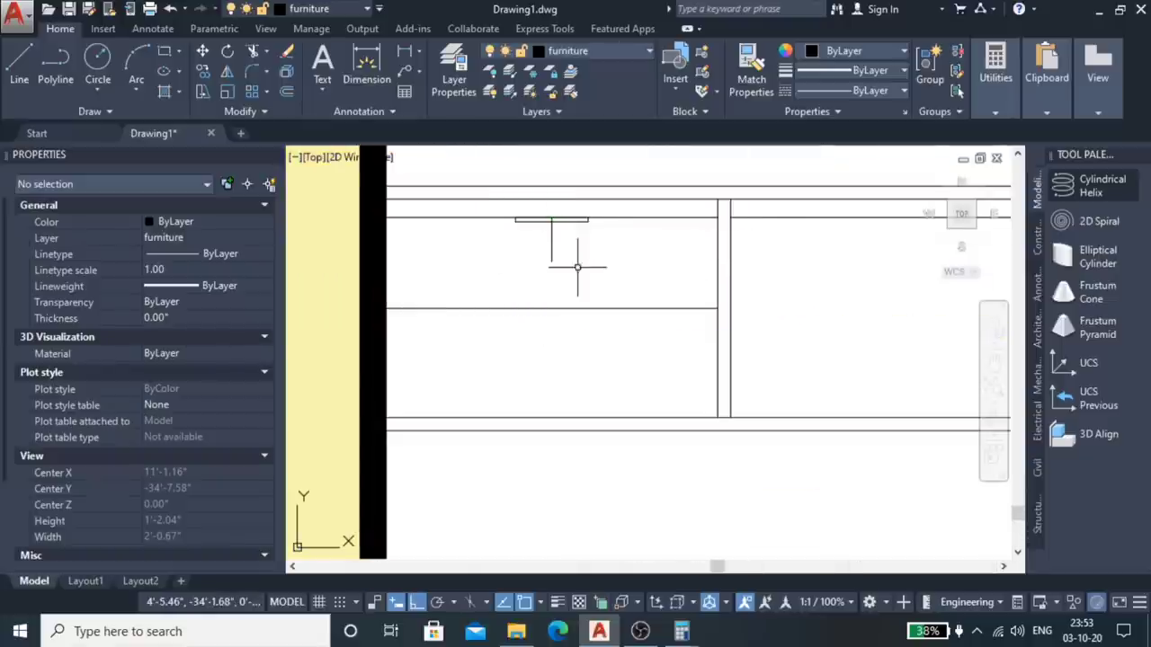
Step: Delete the stray horizontal line and short vertical line at the cabinet top
left_click(632, 215)
left_click(552, 238)
key("Delete")
scroll(696, 265, "down", 2)
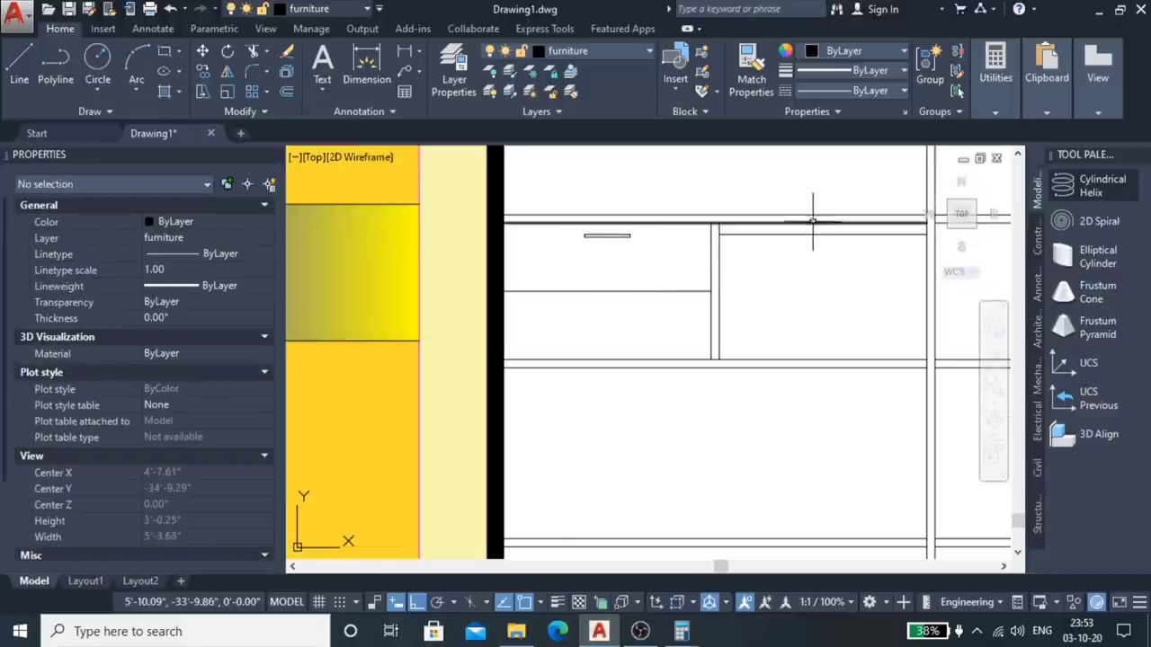
scroll(635, 234, "up", 3)
Step: Copy the handle rectangle from the drawer corner onto the lower drawer
left_click(635, 227)
left_click(489, 289)
type("co")
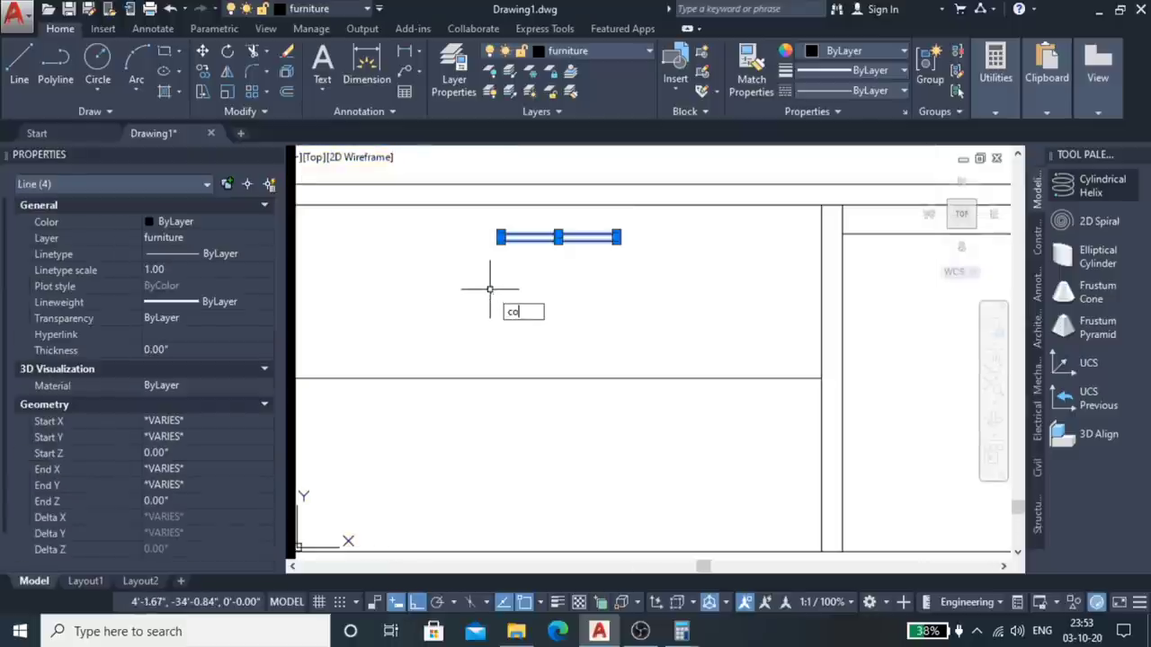
key("Return")
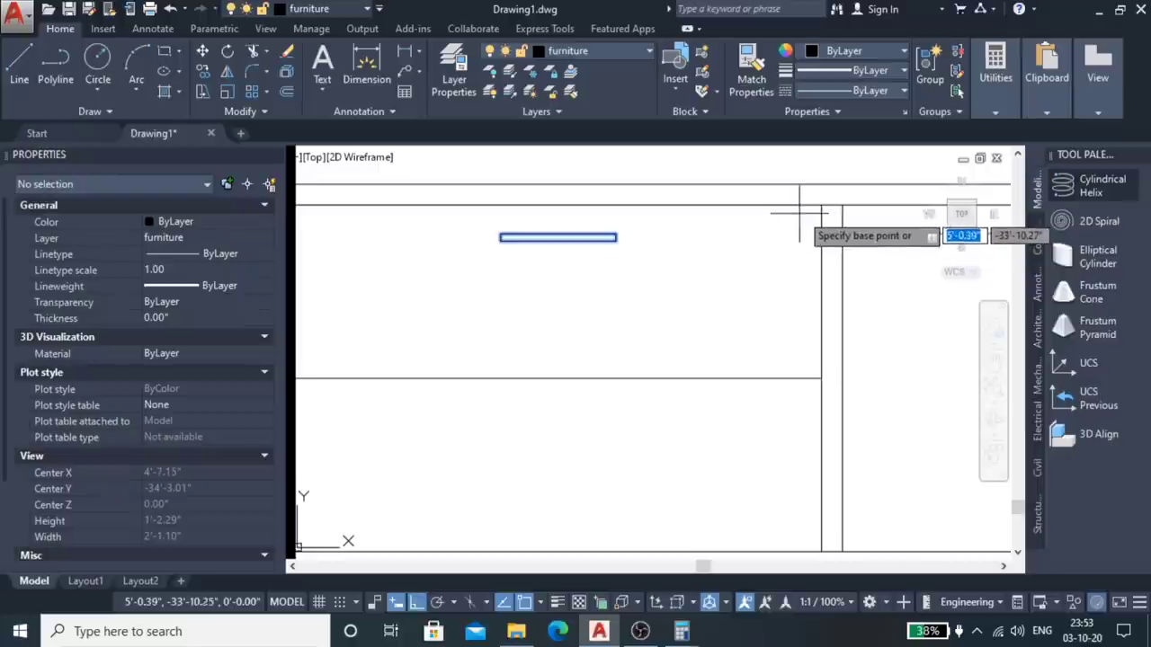
left_click(822, 204)
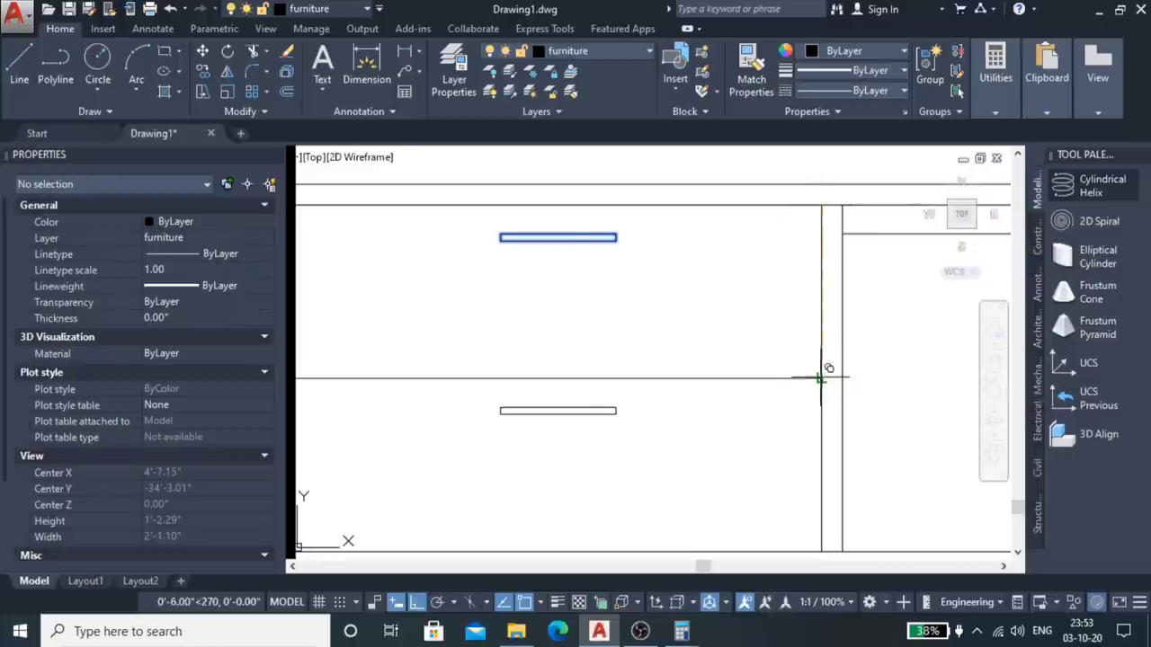
scroll(610, 401, "down", 3)
left_click(605, 399)
scroll(609, 393, "up", 3)
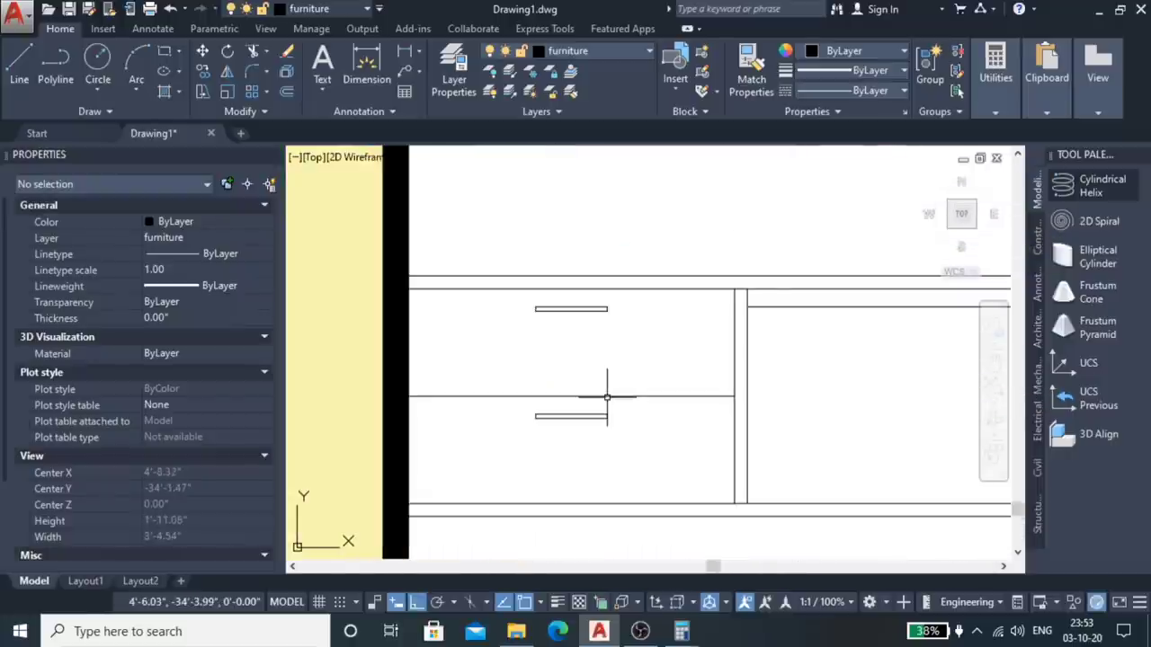
scroll(637, 351, "up", 3)
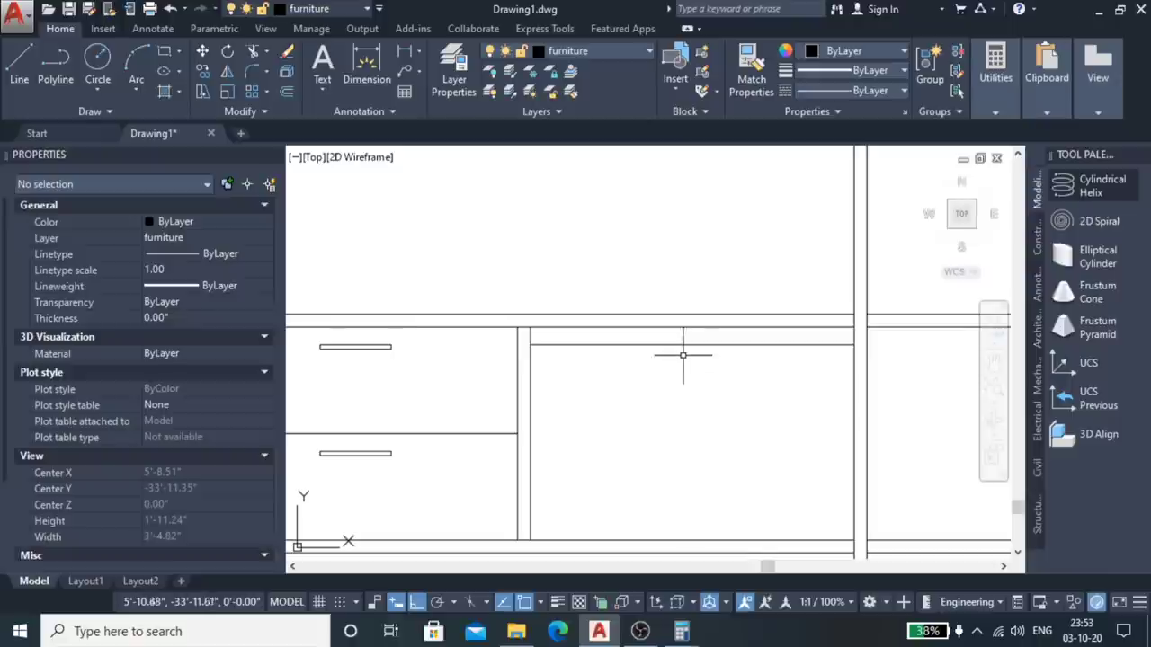
scroll(681, 351, "down", 2)
scroll(680, 352, "down", 2)
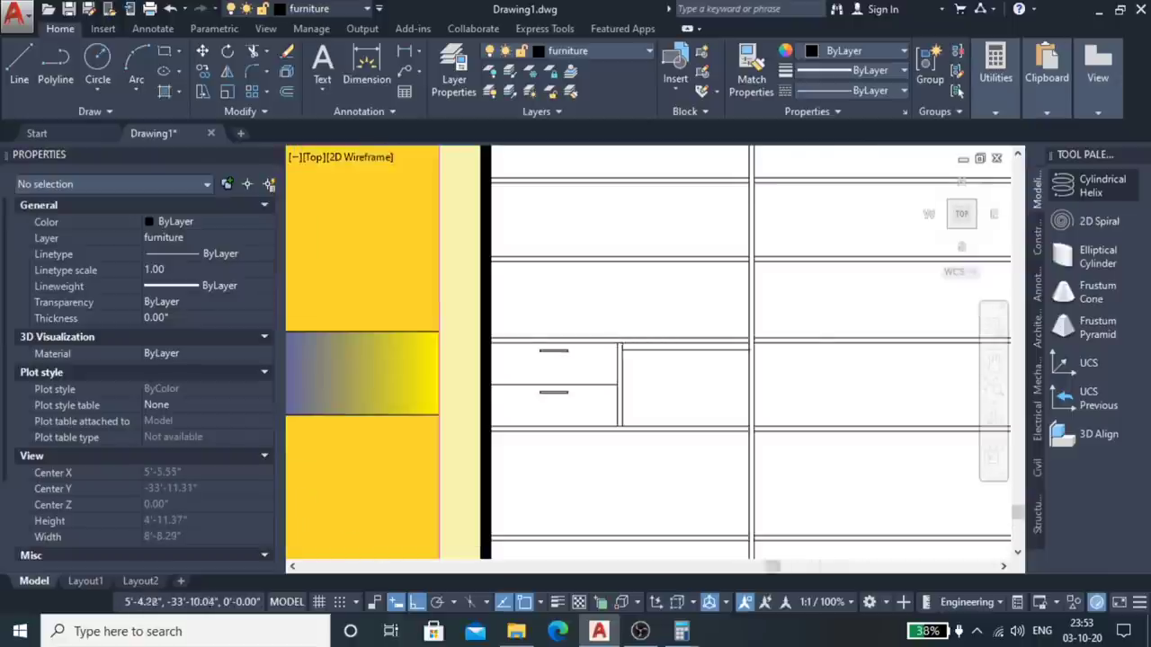
scroll(639, 342, "up", 4)
scroll(639, 342, "down", 3)
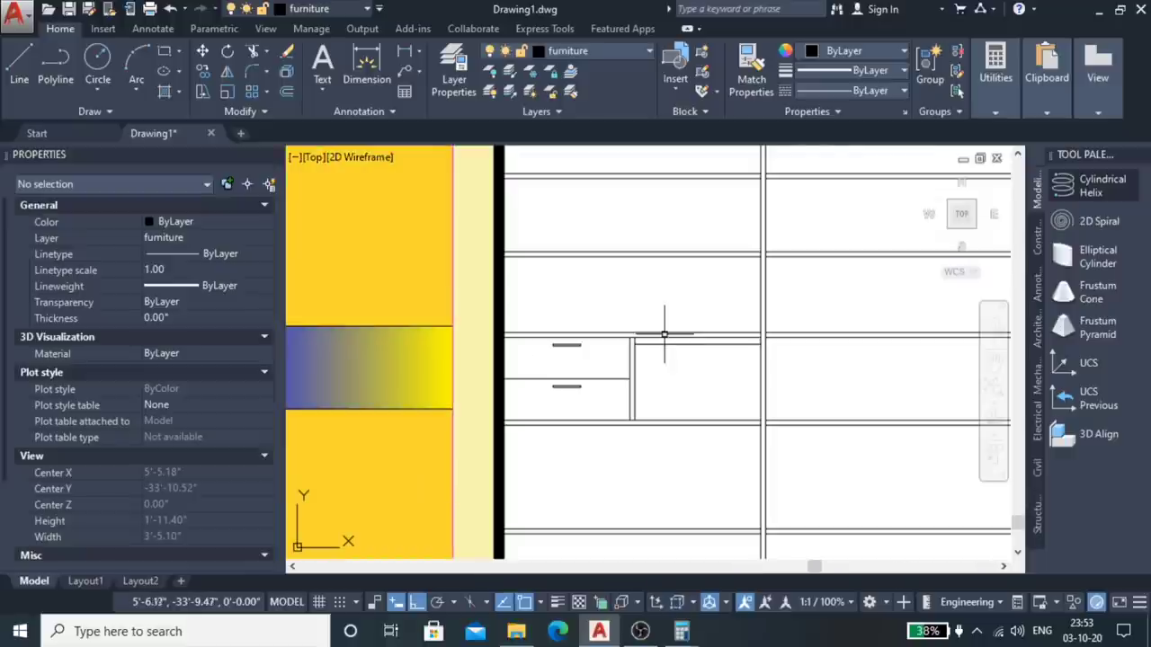
scroll(665, 334, "up", 2)
scroll(650, 341, "up", 1)
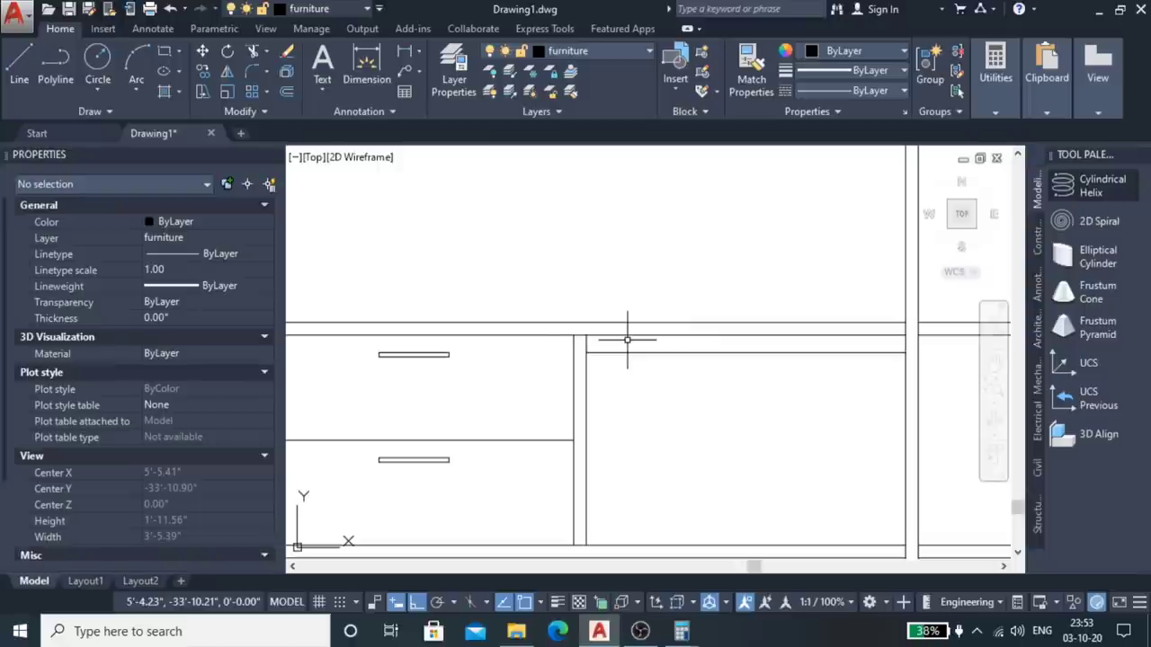
scroll(649, 267, "down", 2)
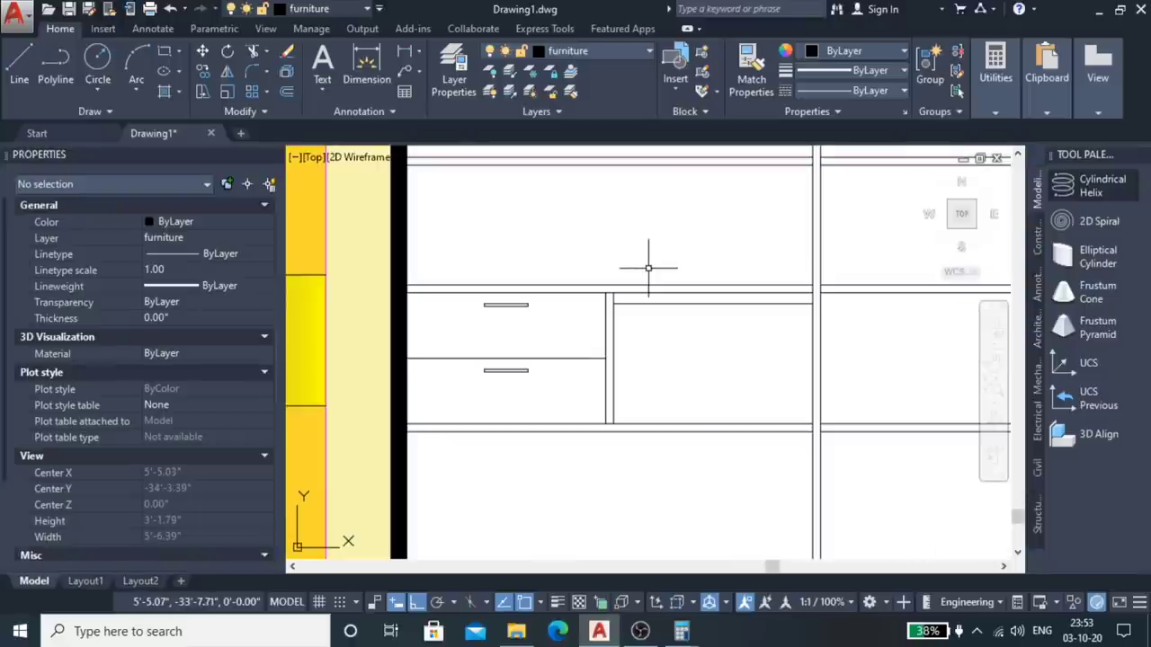
Step: Trim the line ends crossing the first partition junction with a fence
type("tr")
key("space")
scroll(620, 274, "up", 2)
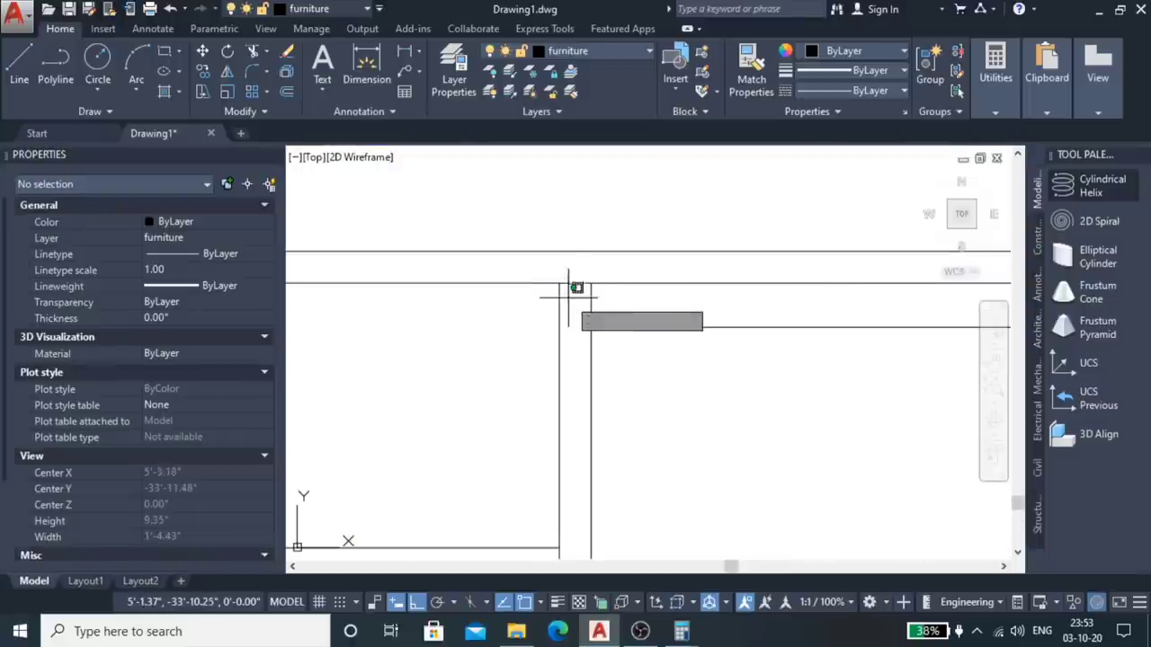
scroll(591, 282, "up", 1)
scroll(590, 282, "up", 1)
scroll(578, 279, "down", 1)
scroll(593, 310, "down", 1)
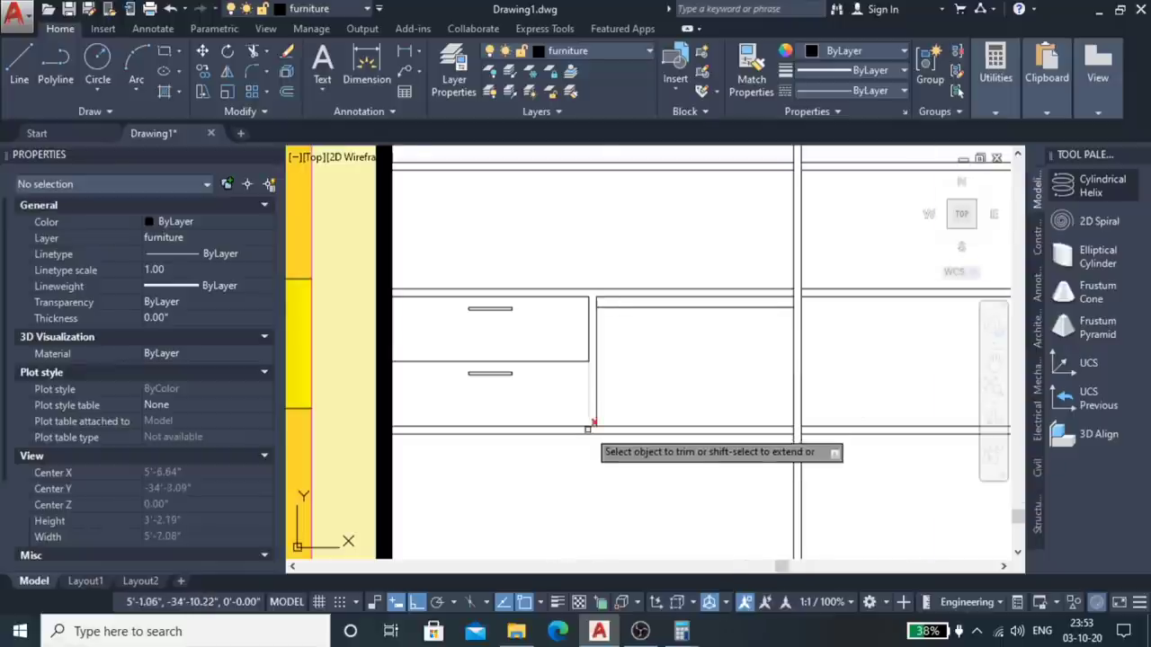
scroll(591, 413, "up", 3)
scroll(545, 424, "down", 3)
scroll(593, 423, "up", 1)
scroll(687, 431, "up", 5)
left_click_drag(647, 378, 565, 378)
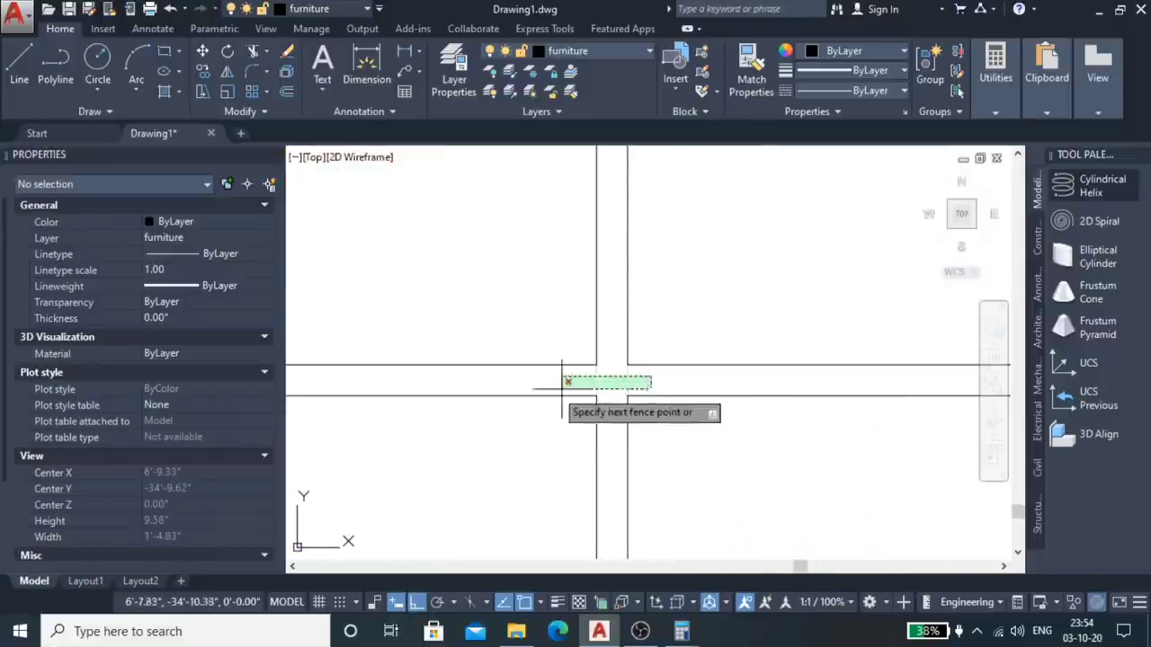
scroll(662, 441, "down", 1)
scroll(652, 400, "down", 1)
scroll(660, 333, "up", 2)
scroll(703, 268, "up", 1)
Step: Trim the overlapping line ends at the upper partition junctions using crossing windows
left_click(703, 268)
left_click(645, 259)
left_click(703, 258)
left_click(666, 254)
scroll(662, 308, "down", 1)
scroll(662, 269, "down", 1)
scroll(665, 243, "up", 2)
left_click(674, 262)
left_click(603, 286)
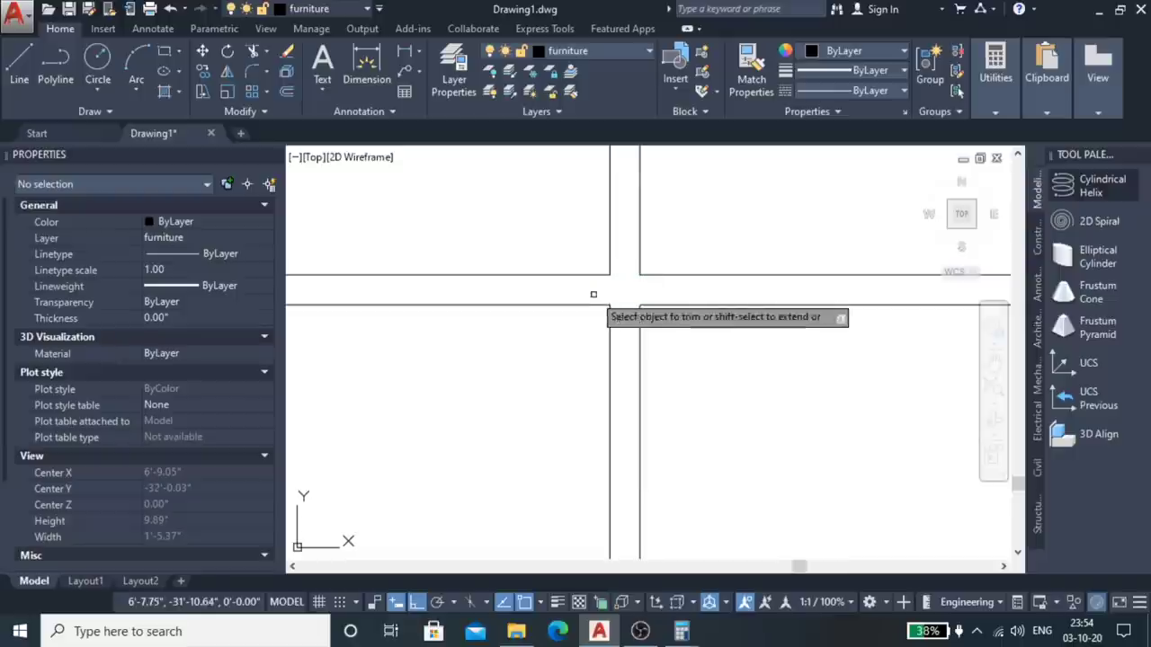
scroll(615, 311, "down", 1)
scroll(603, 413, "down", 1)
scroll(606, 449, "up", 1)
scroll(584, 483, "up", 1)
scroll(587, 483, "down", 2)
scroll(579, 432, "down", 1)
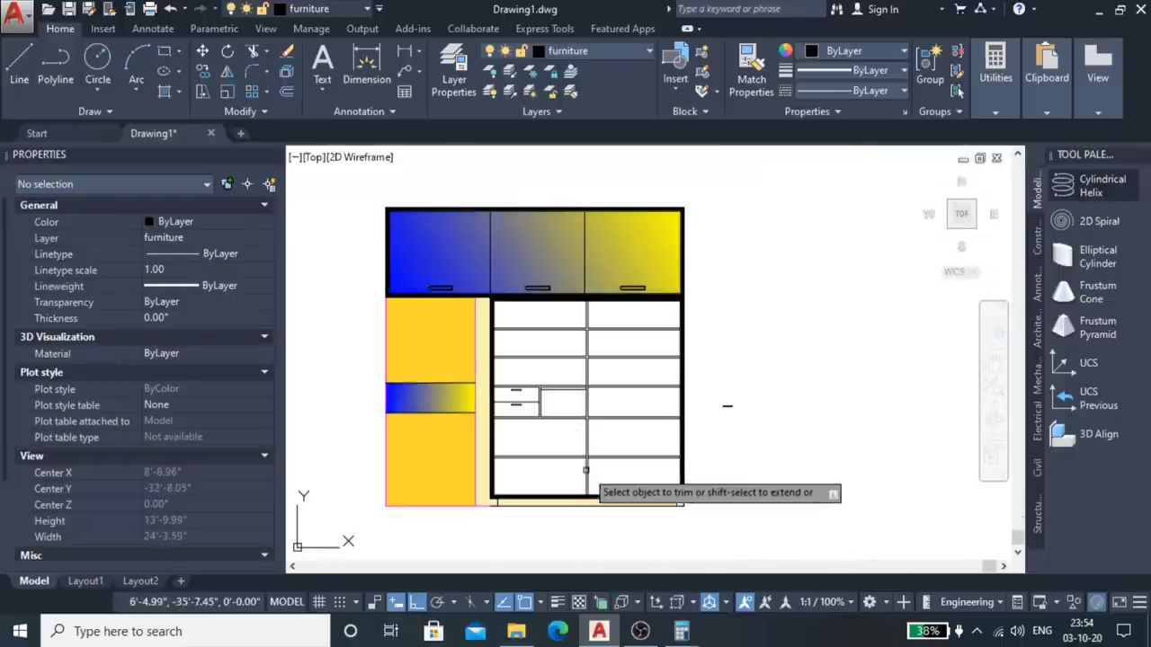
scroll(587, 485, "up", 3)
scroll(595, 481, "down", 1)
scroll(590, 432, "up", 1)
scroll(629, 449, "up", 3)
Step: Trim the overlapping line ends at the lower partition junction
left_click(657, 447)
left_click(609, 483)
scroll(611, 483, "down", 3)
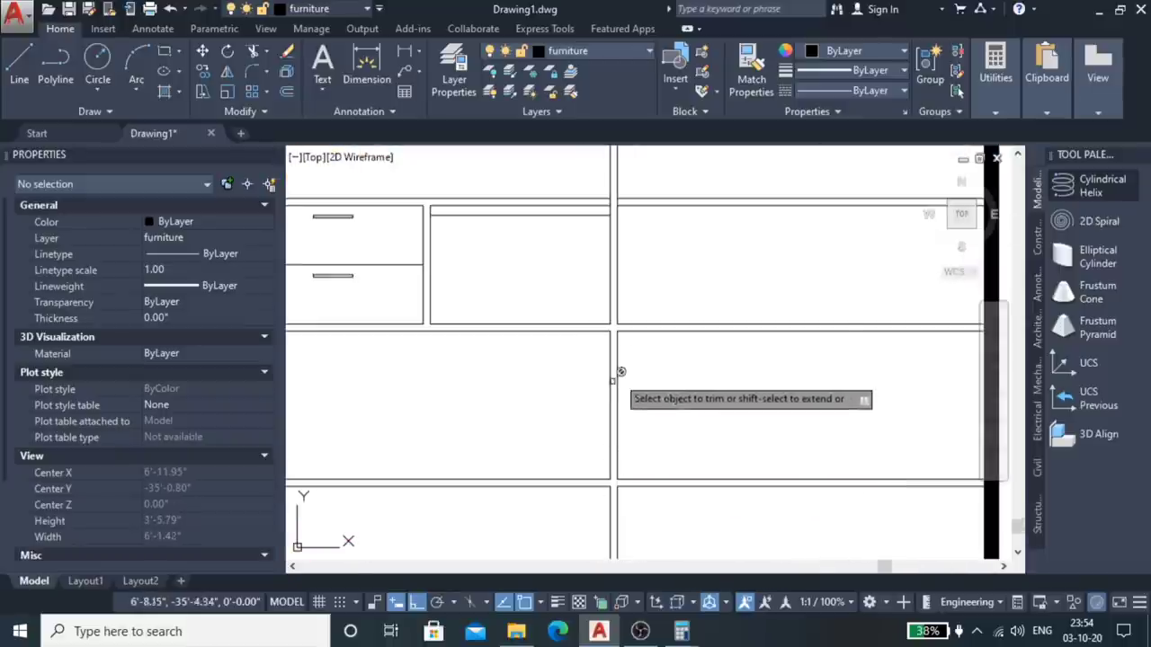
scroll(623, 275, "down", 2)
scroll(565, 260, "down", 2)
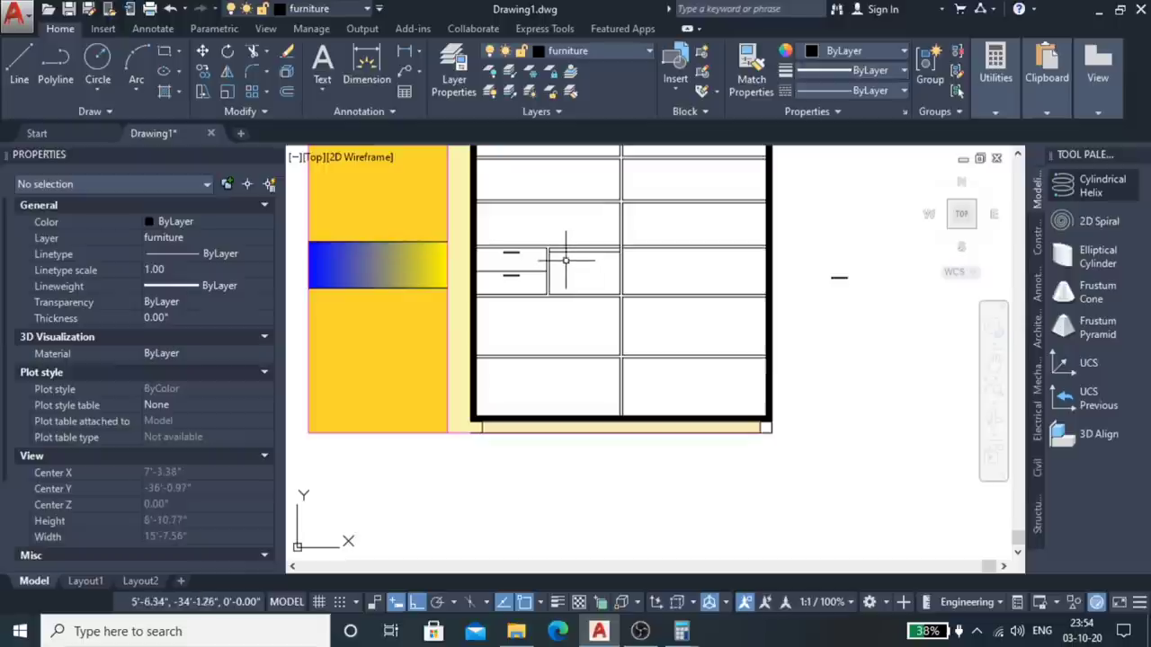
scroll(571, 260, "up", 2)
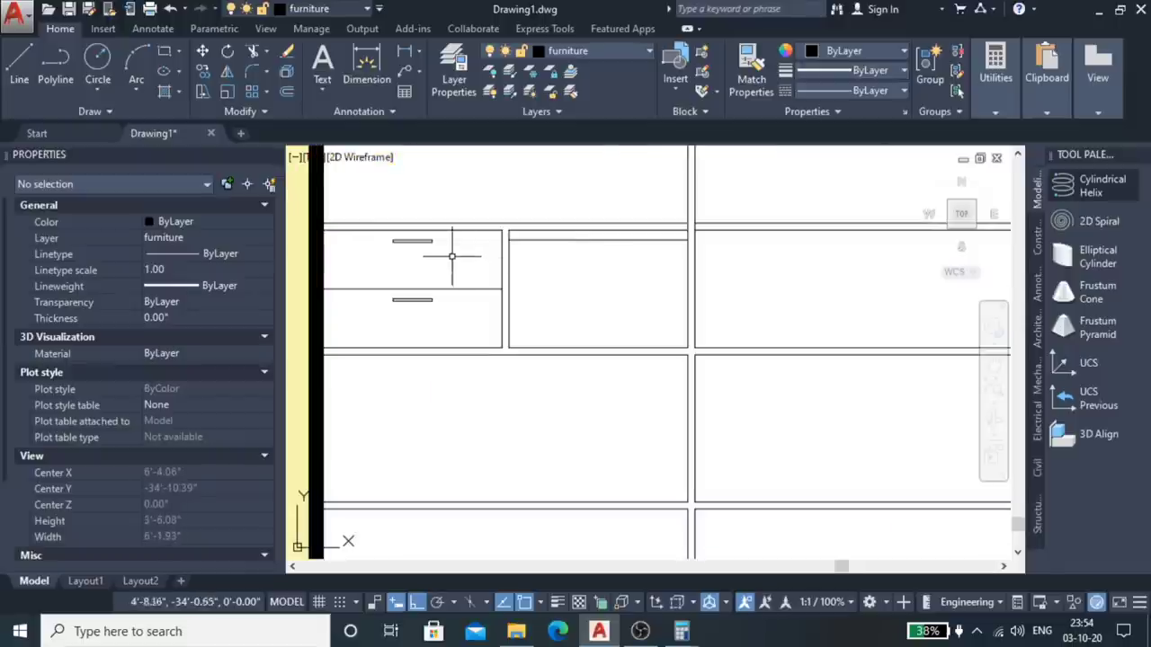
scroll(398, 241, "up", 4)
left_click(556, 229)
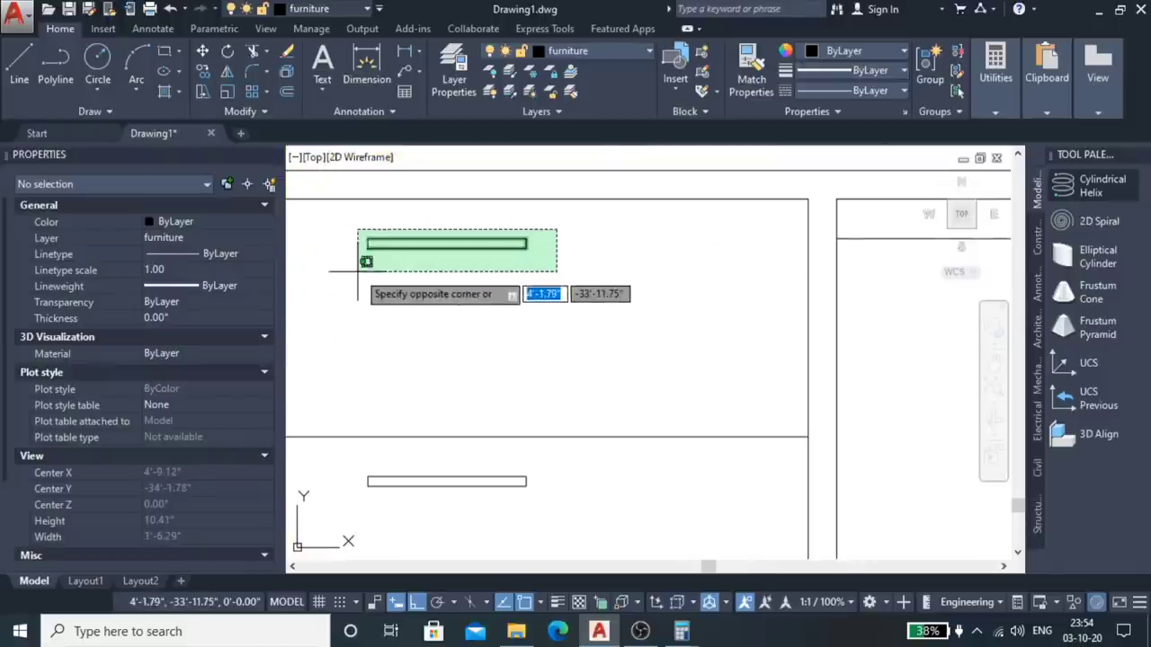
left_click(365, 261)
scroll(543, 361, "down", 2)
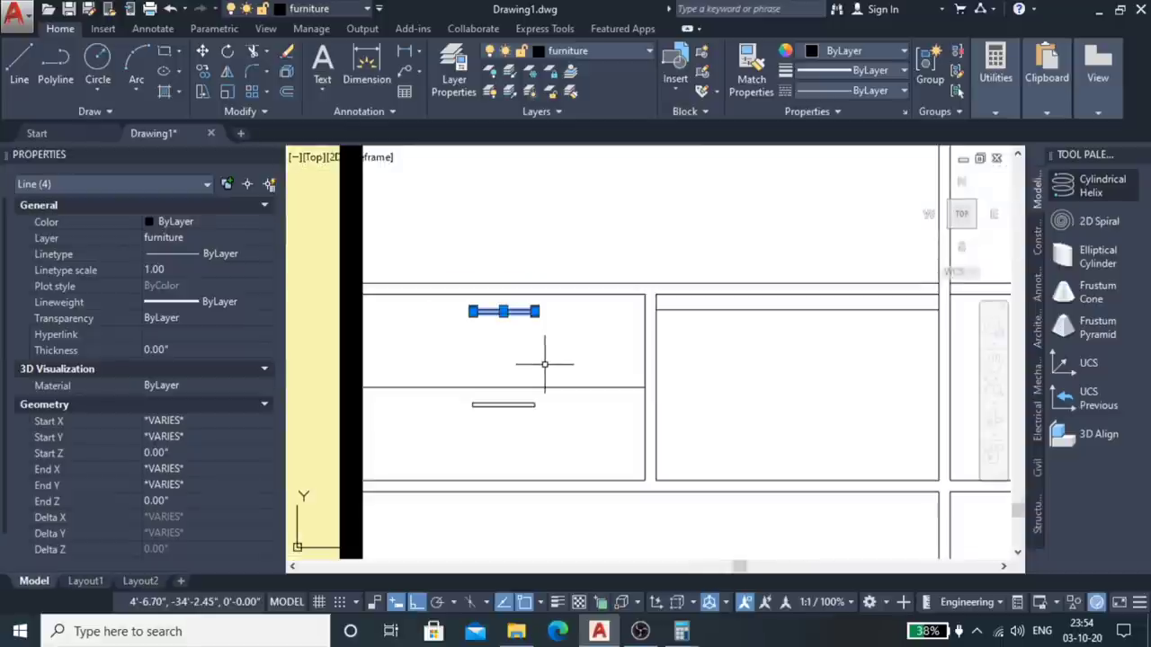
type("co")
key("Return")
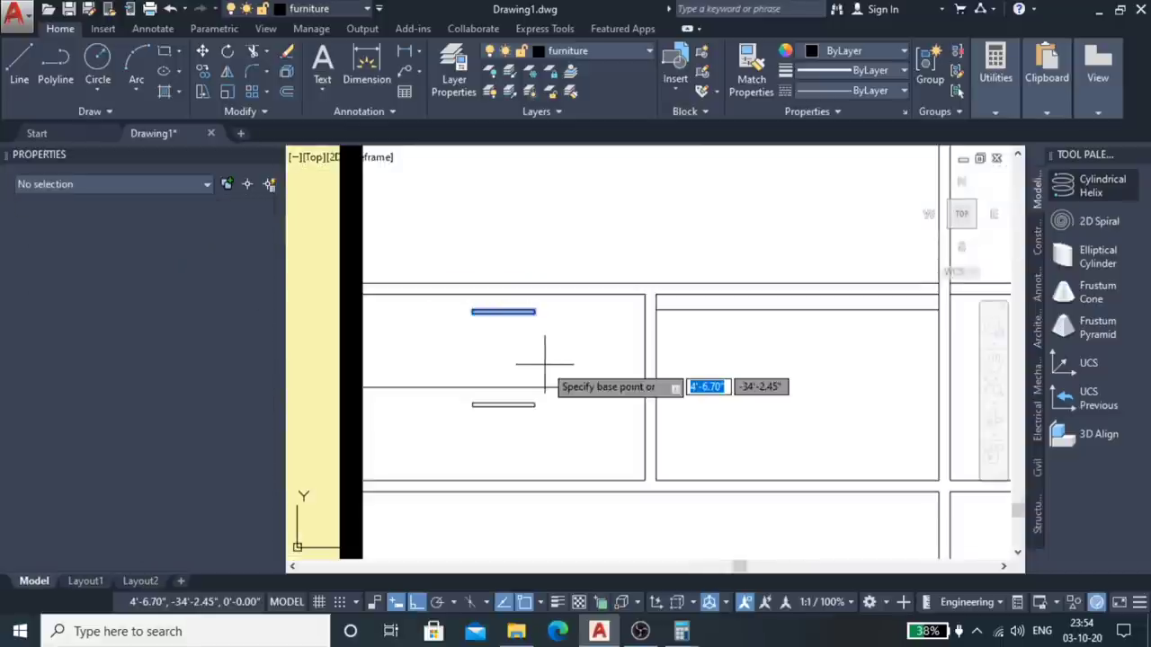
left_click(362, 294)
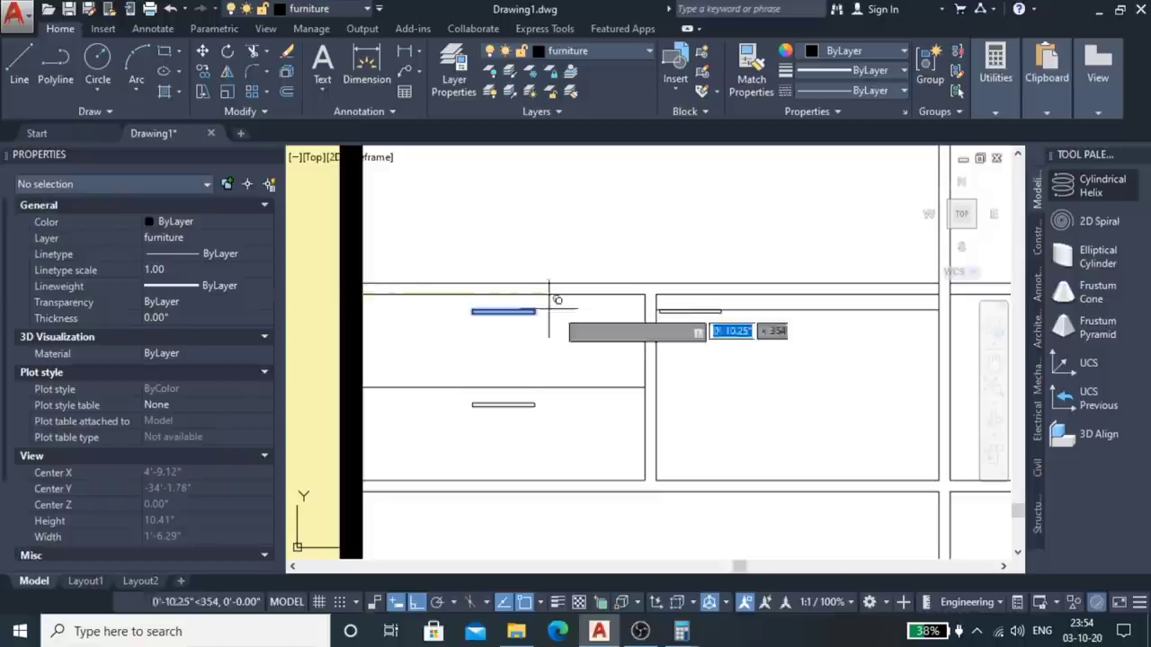
left_click(755, 348)
key("Return")
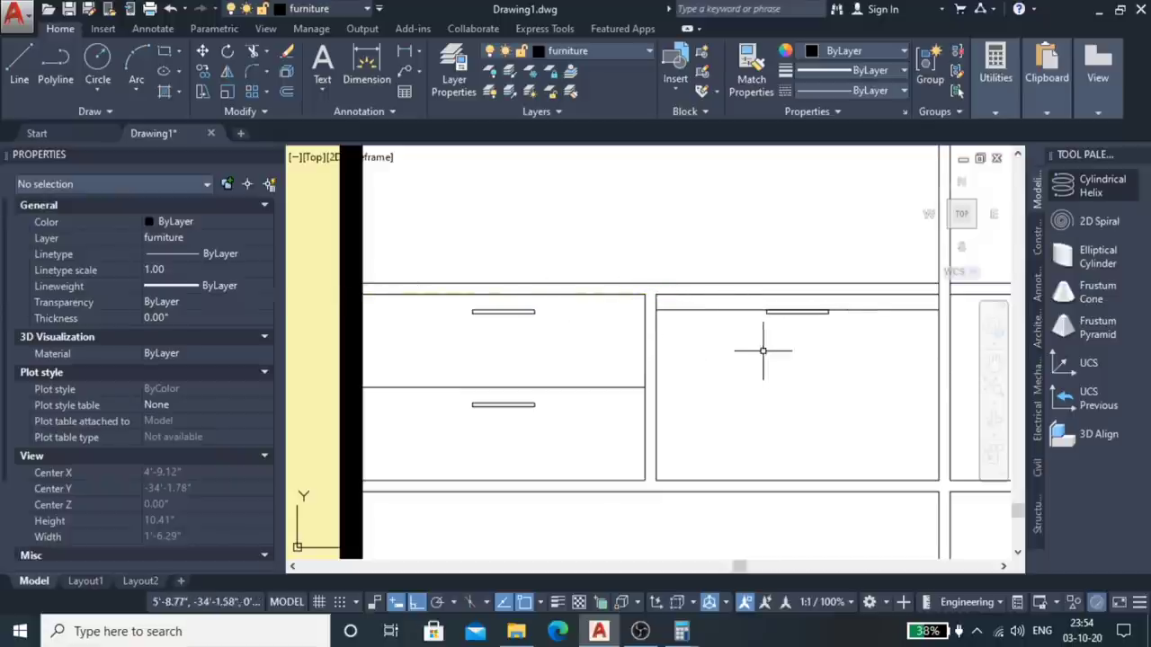
left_click(732, 311)
key("Delete")
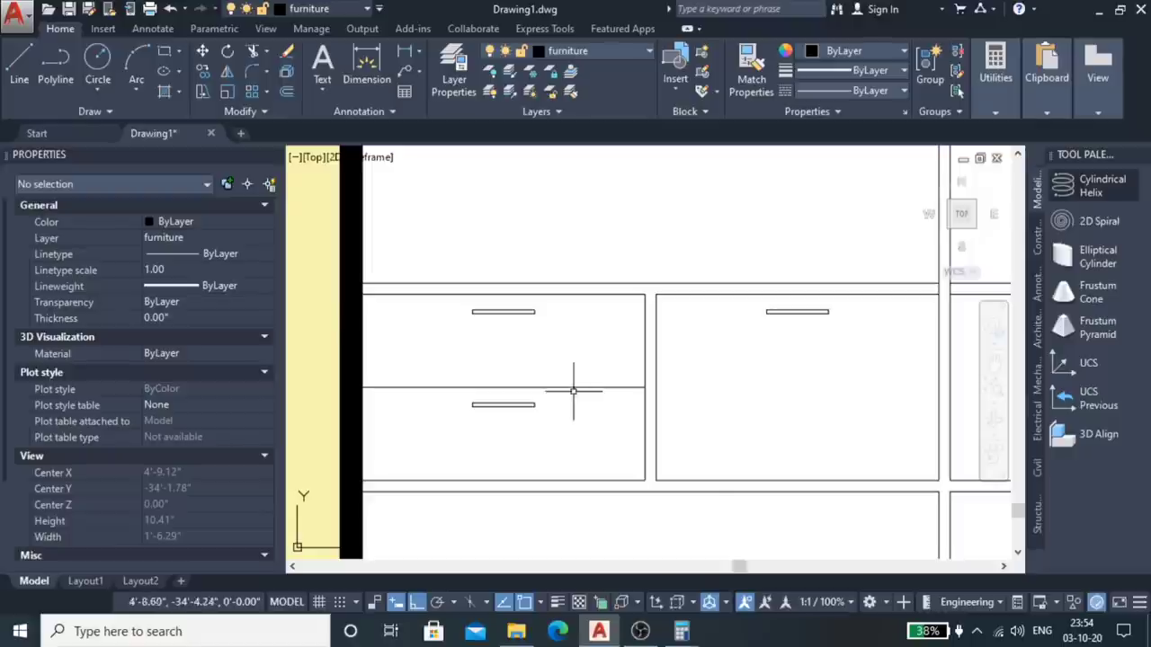
scroll(468, 298, "up", 3)
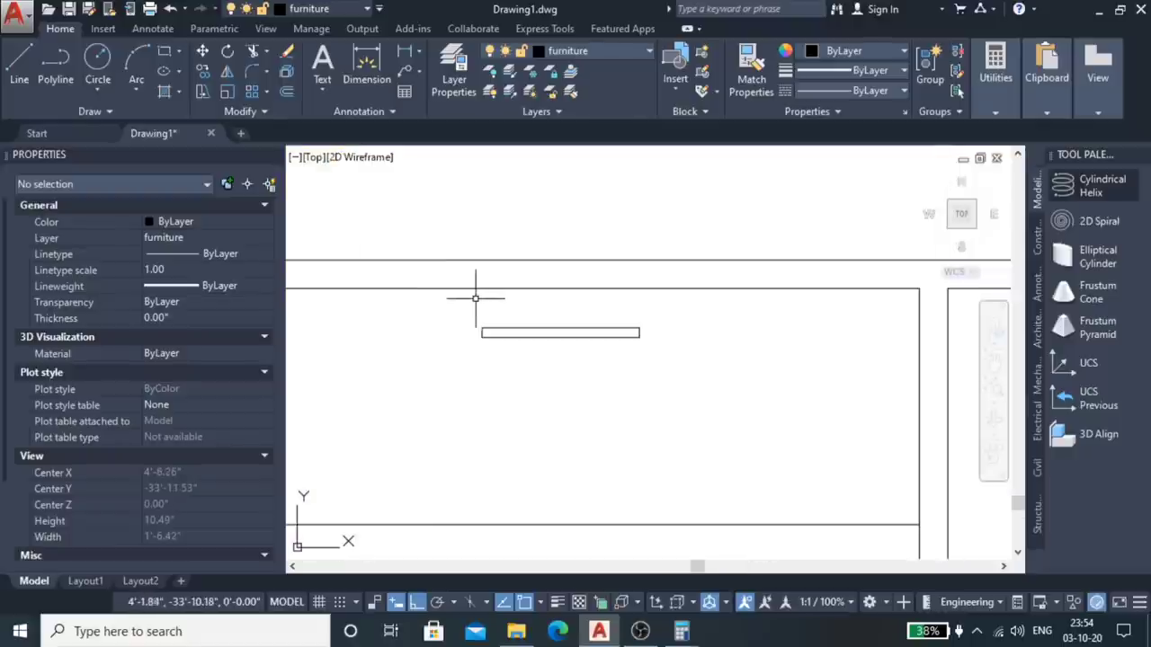
scroll(475, 297, "up", 2)
scroll(693, 323, "down", 2)
scroll(698, 327, "down", 3)
scroll(737, 329, "up", 4)
scroll(685, 333, "up", 1)
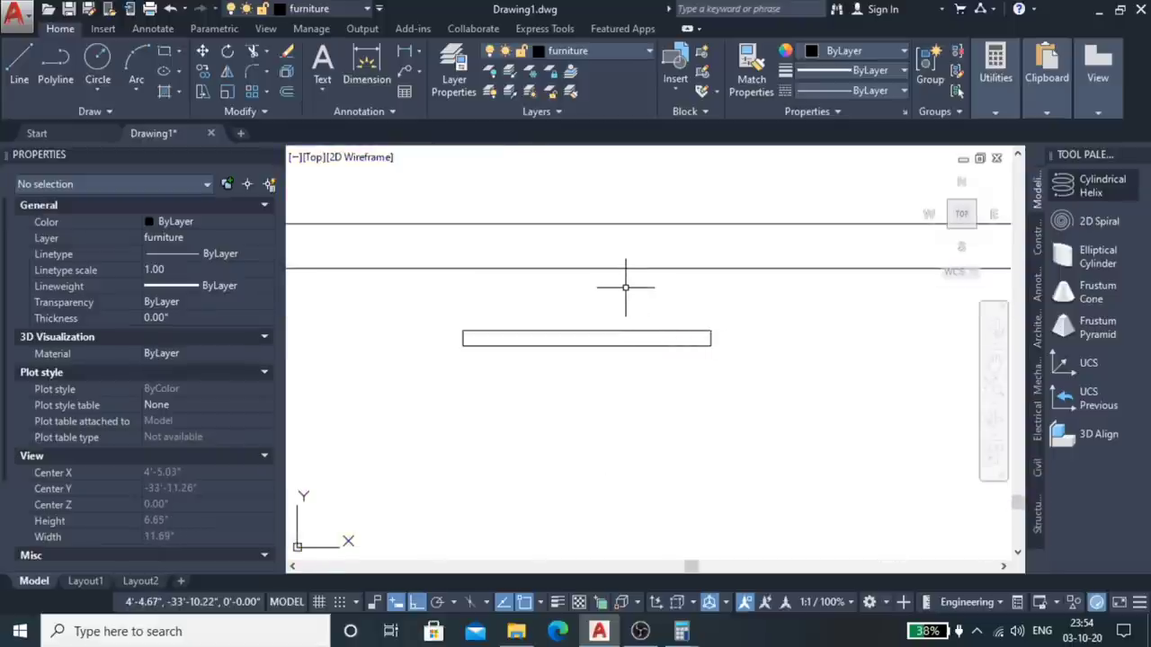
scroll(611, 314, "up", 2)
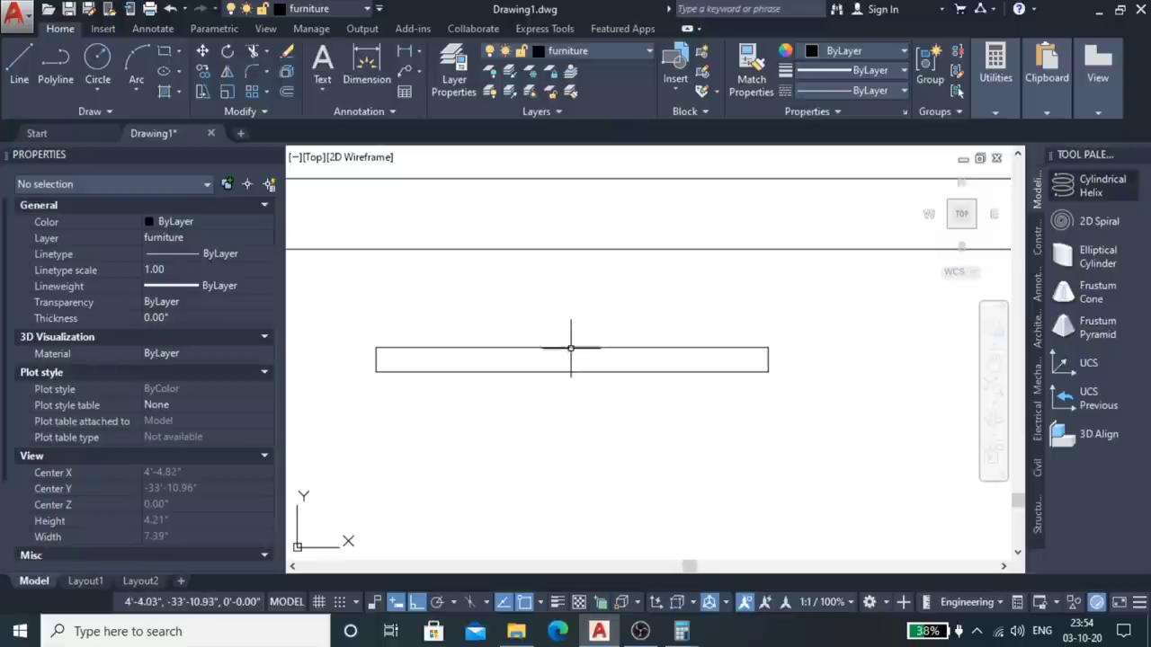
type("l")
Step: Draw a vertical guide from the handle midpoint and a small knob circle on it
key("Return")
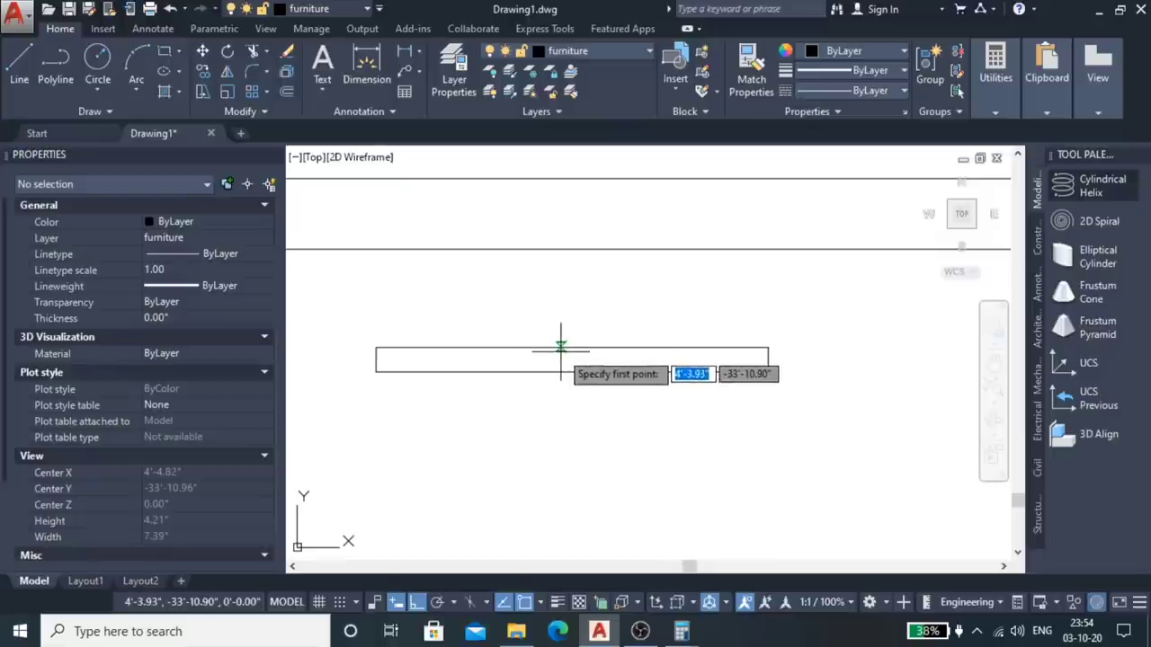
left_click(572, 347)
left_click(572, 249)
key("Return")
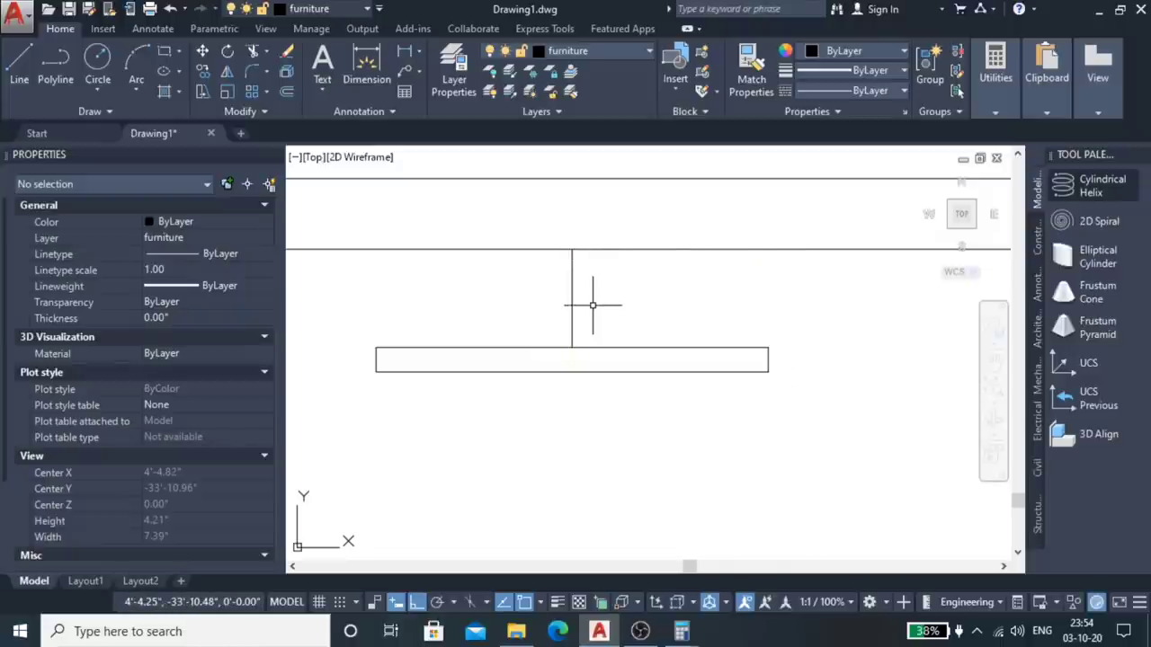
type("c")
key("Return")
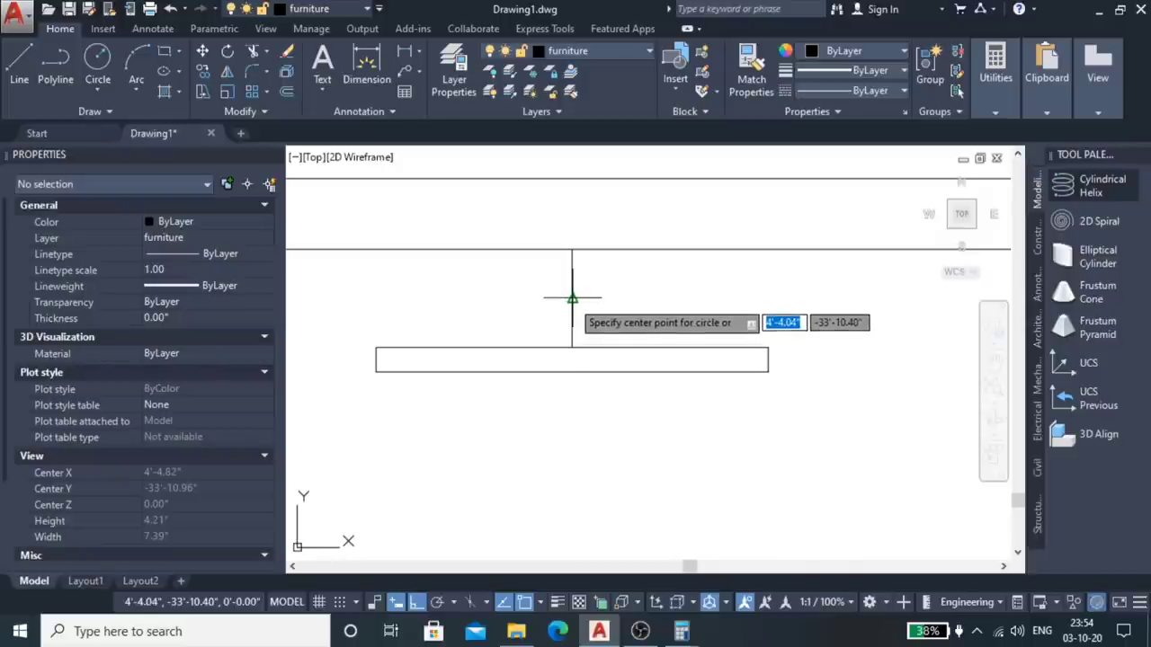
left_click(572, 306)
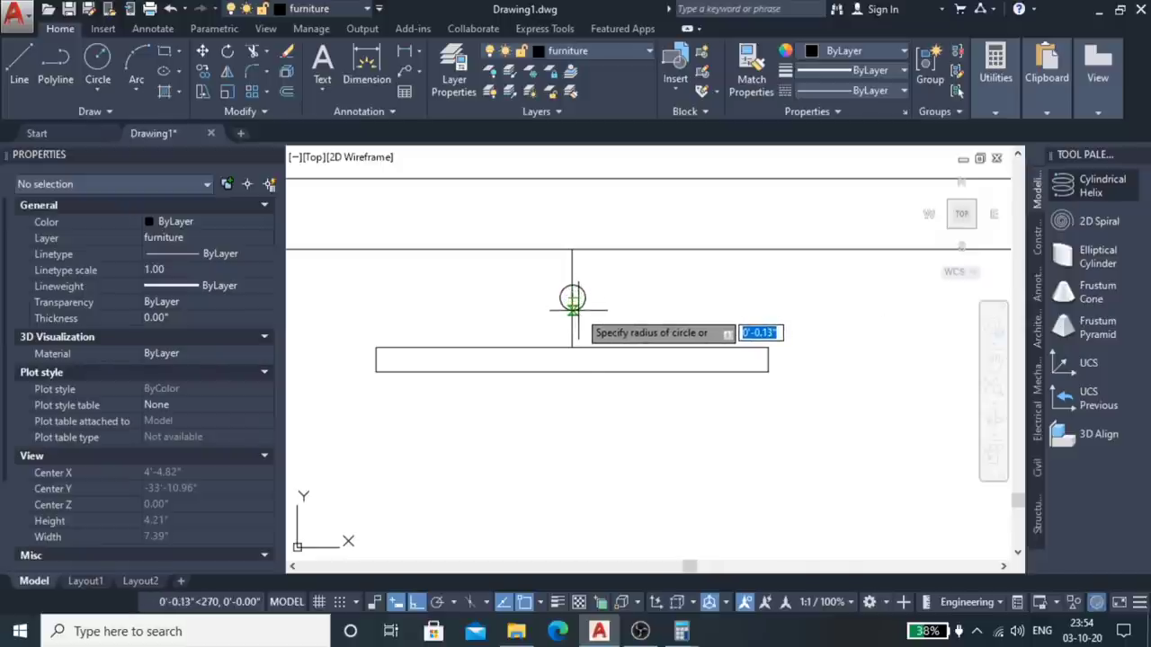
left_click(582, 305)
scroll(628, 338, "down", 2)
scroll(603, 305, "up", 2)
scroll(603, 305, "up", 2)
Step: Delete the vertical guide line, leaving only the knob circle
left_click(608, 342)
left_click(521, 363)
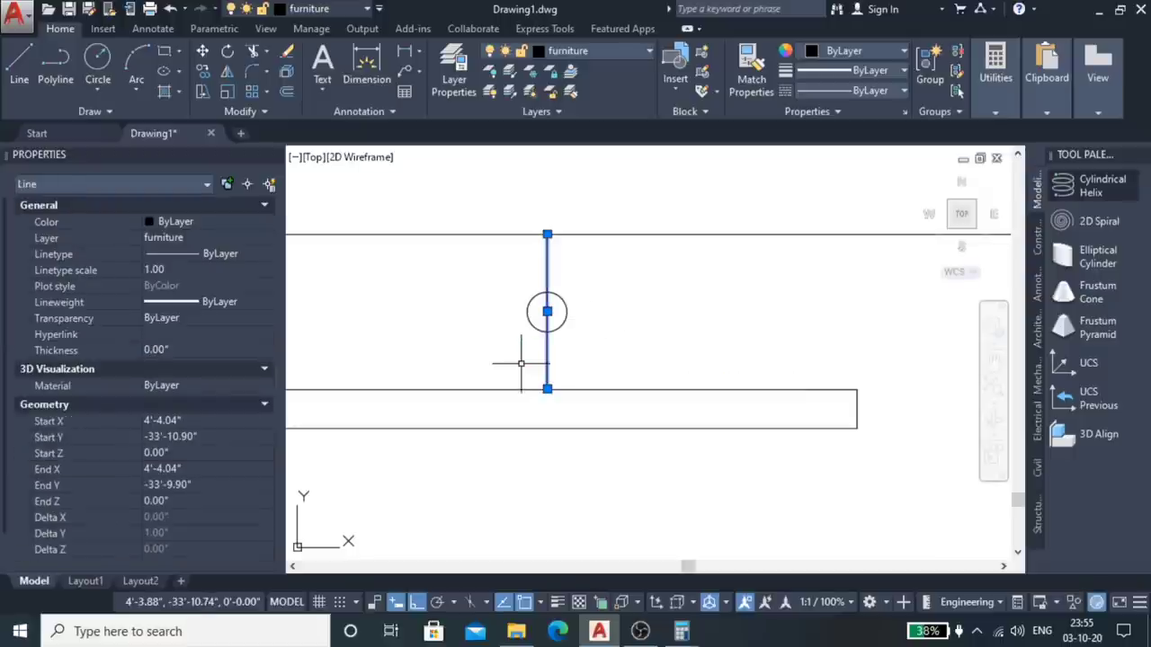
key("Delete")
scroll(543, 364, "down", 2)
scroll(565, 403, "down", 3)
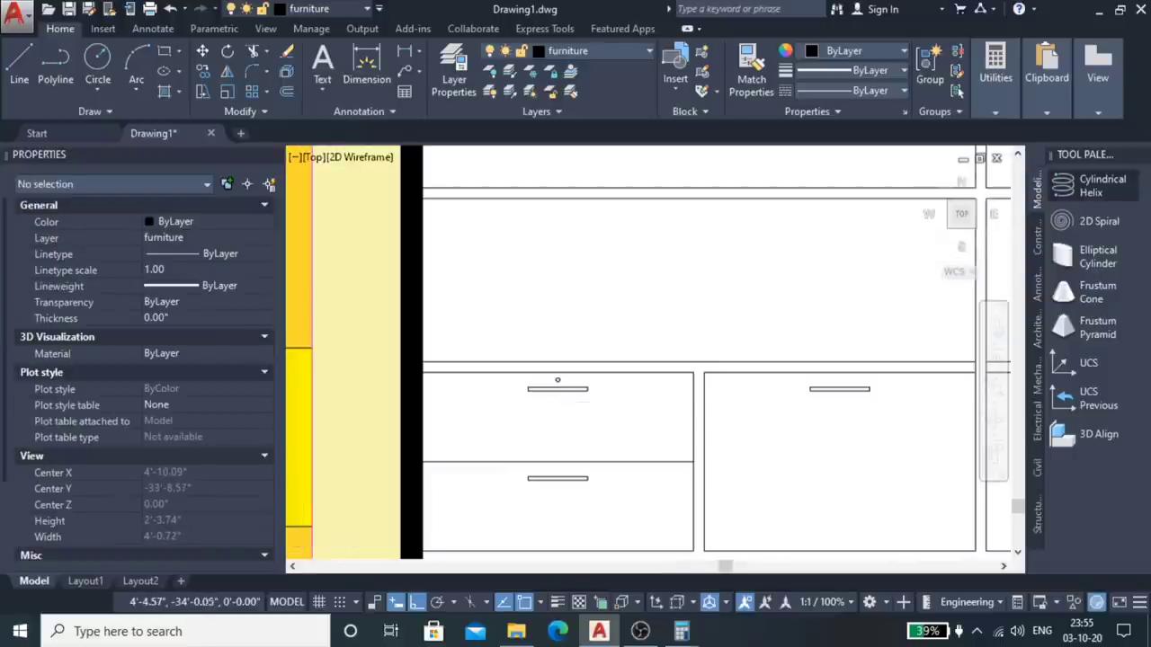
scroll(531, 360, "up", 3)
scroll(531, 341, "up", 2)
scroll(509, 359, "down", 4)
scroll(508, 387, "down", 5)
scroll(508, 389, "up", 2)
scroll(504, 398, "up", 2)
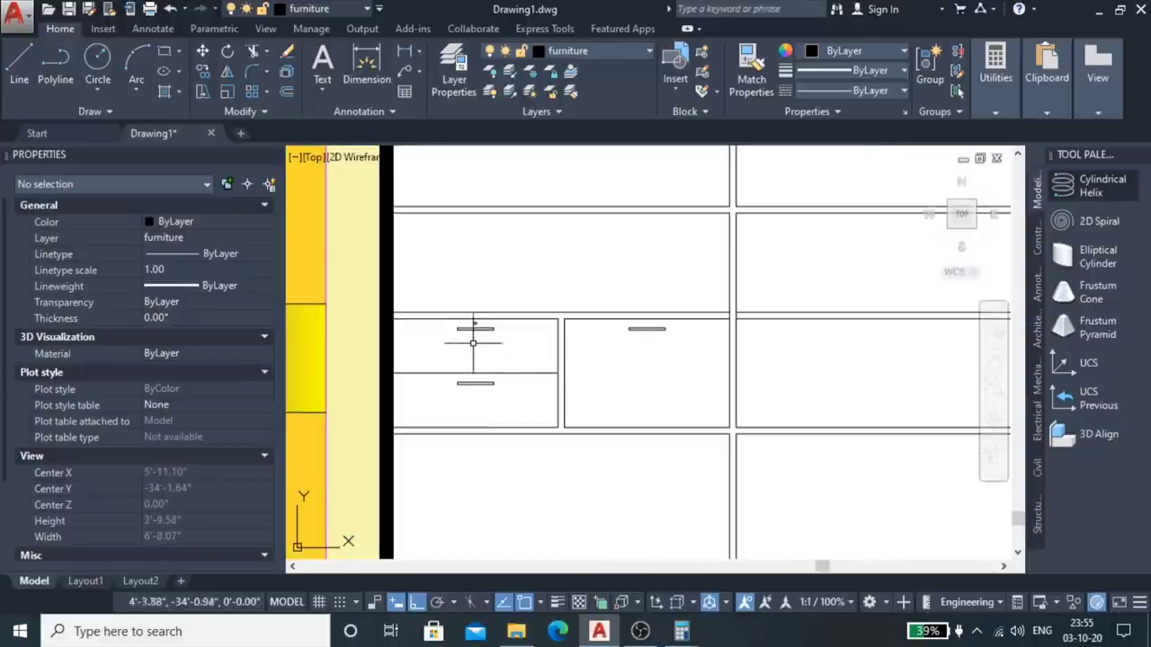
scroll(473, 343, "up", 4)
scroll(485, 281, "up", 4)
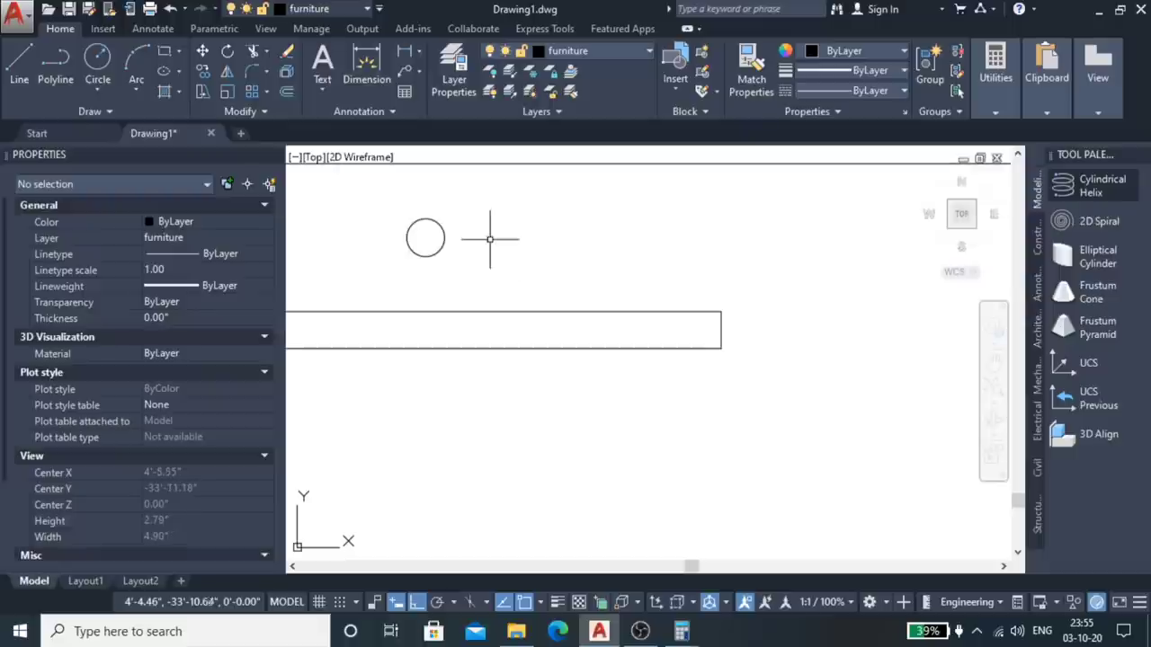
Step: Offset the knob circle outward by a small distance to form a second ring
left_click(407, 244)
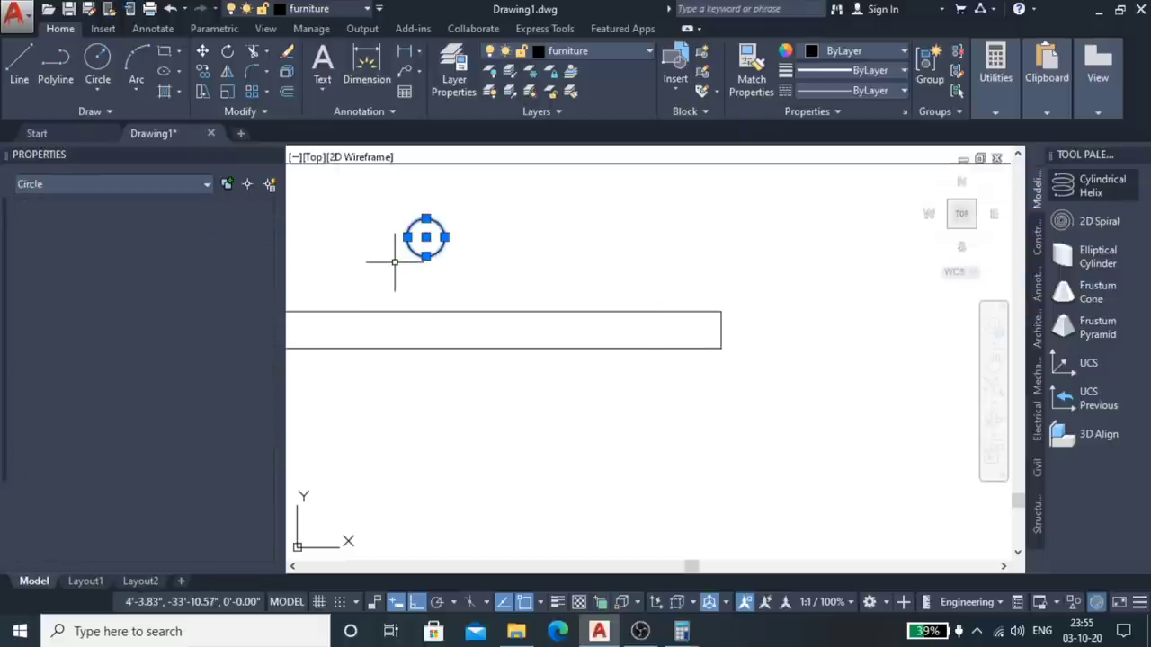
type("o")
key("Return")
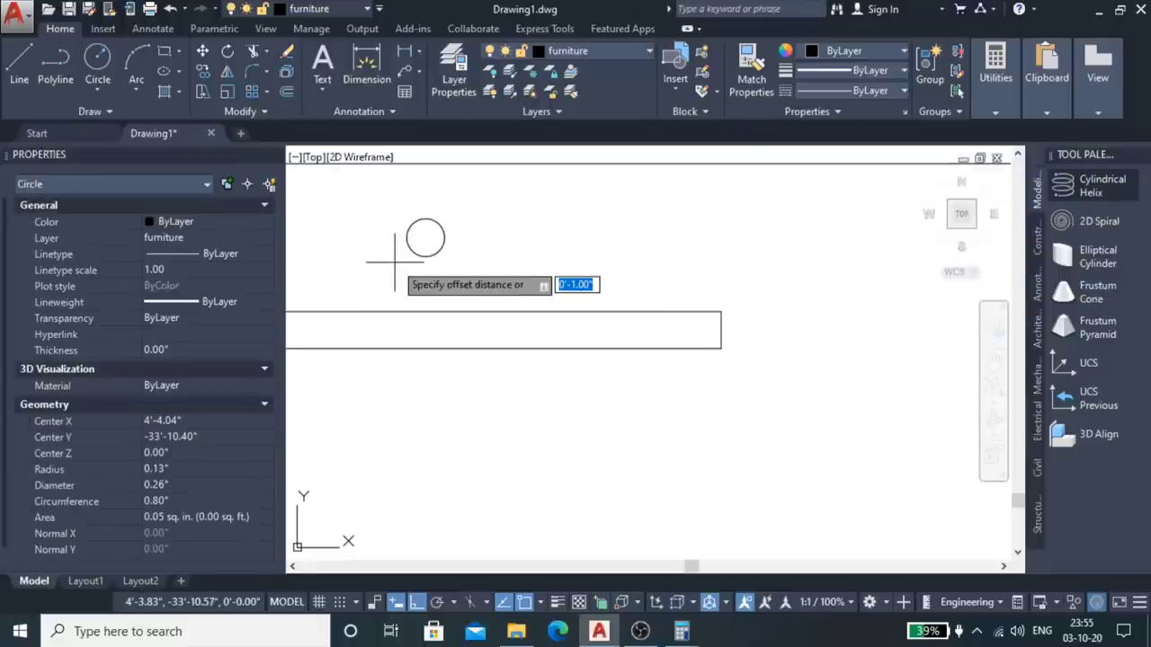
type(".1")
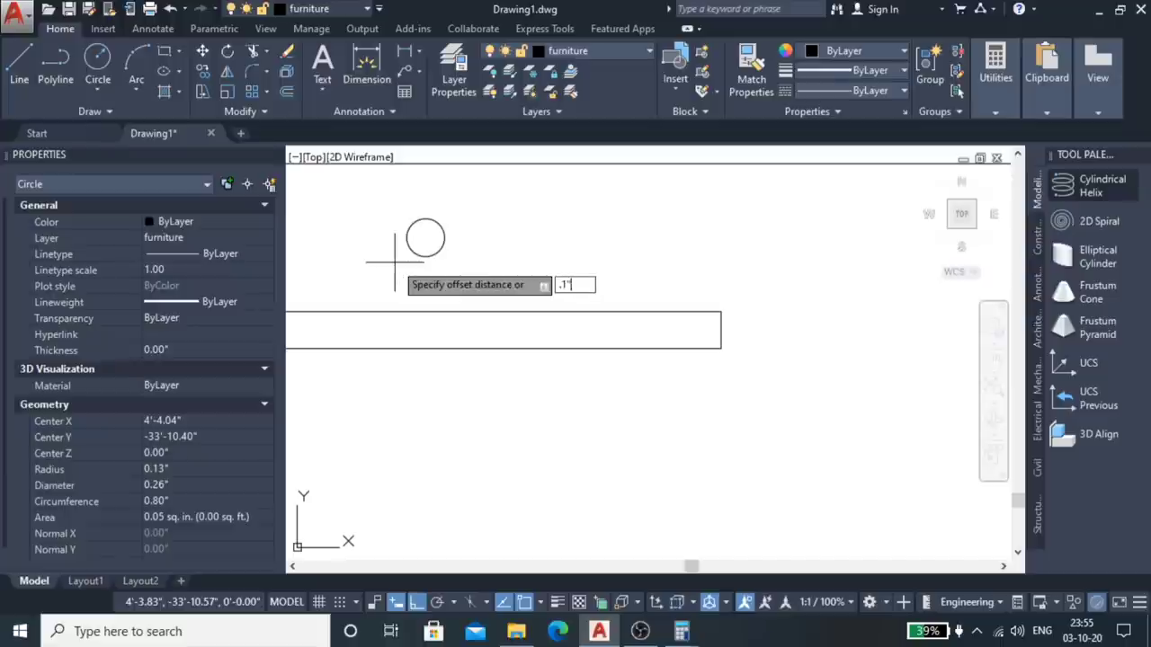
key("Return")
left_click(410, 250)
left_click(480, 263)
scroll(486, 278, "down", 3)
key("Escape")
Step: Copy the two-ring knob to just above the lower drawer's handle
left_click(493, 252)
left_click(446, 272)
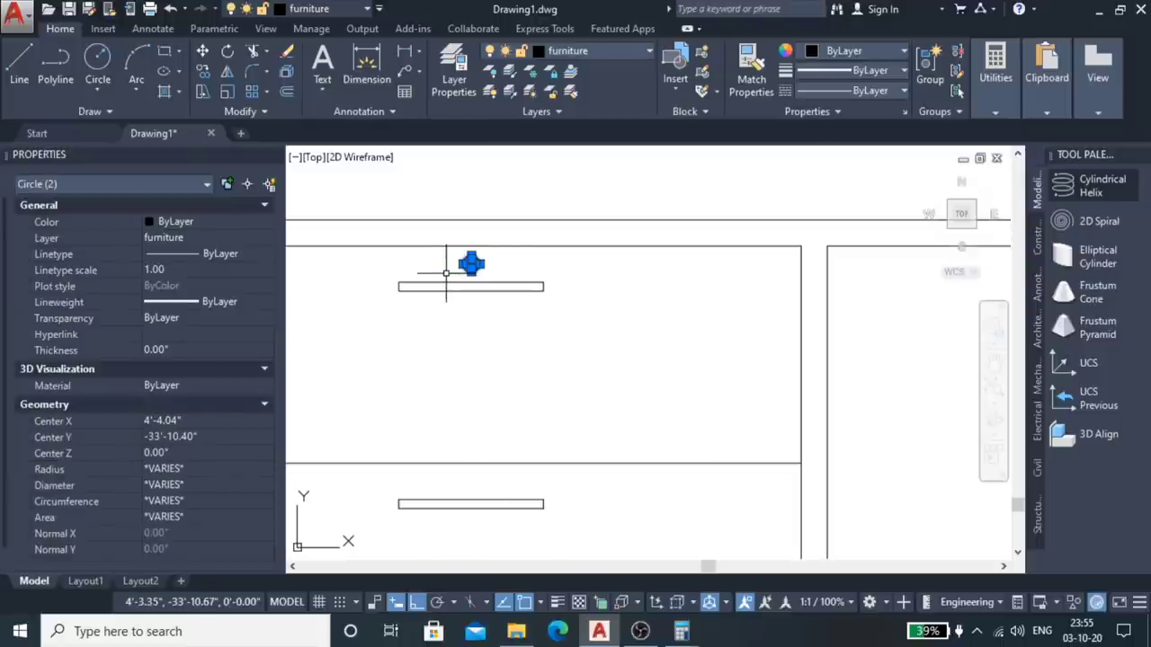
type("co")
key("Return")
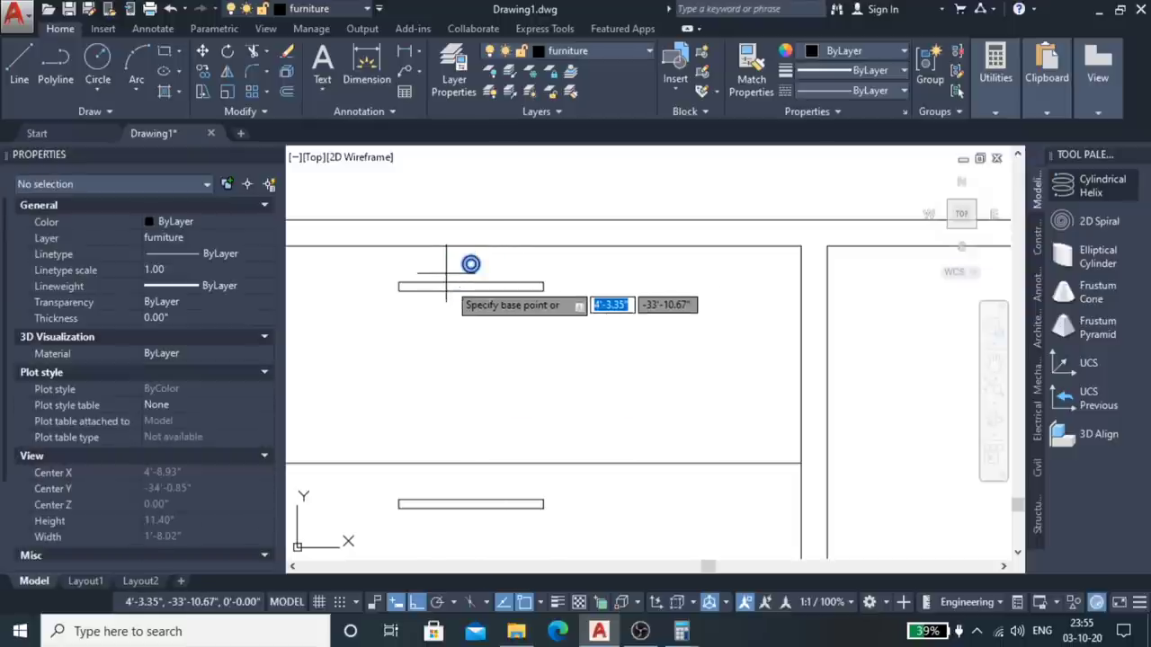
left_click(543, 282)
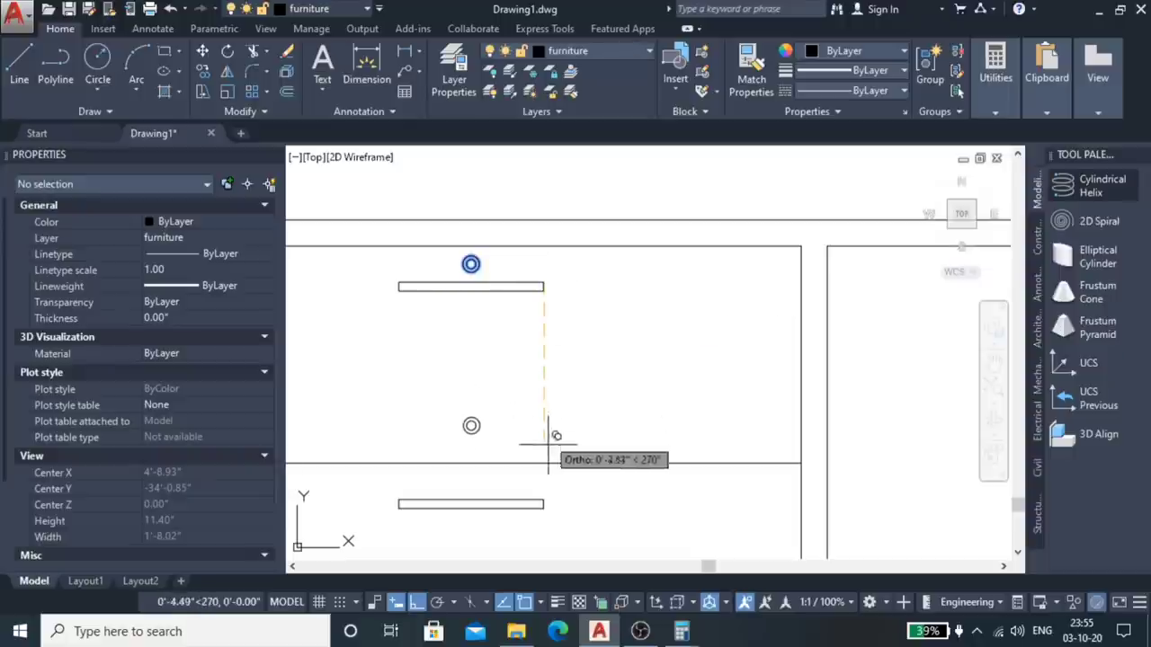
left_click(543, 503)
scroll(599, 417, "down", 4)
key("Return")
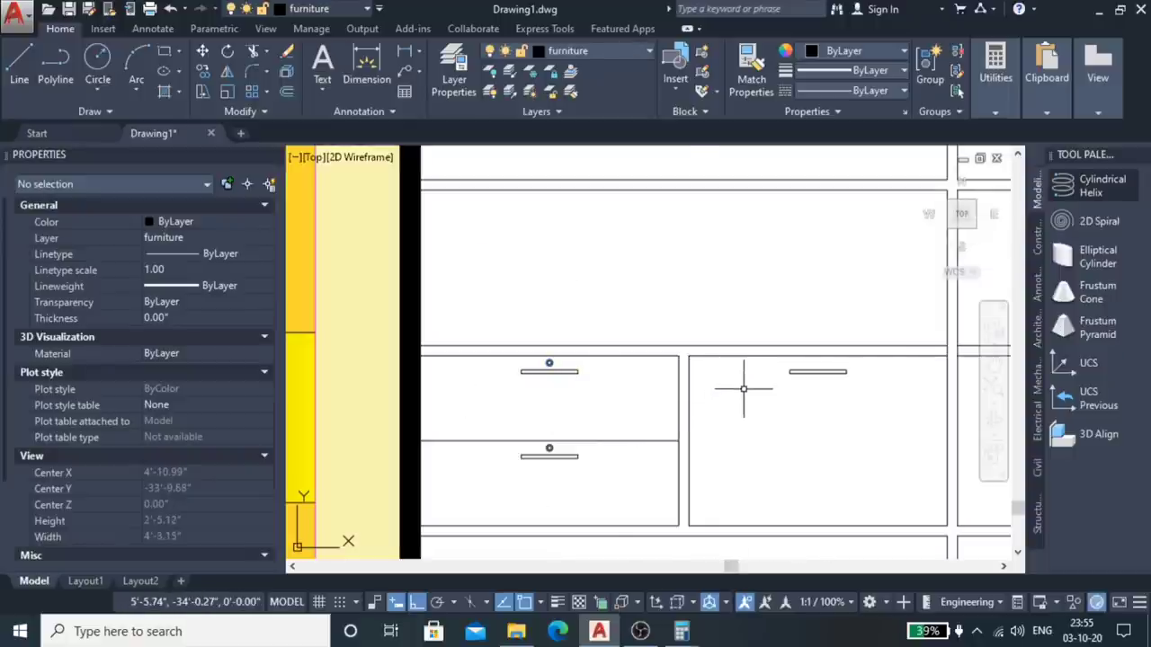
Step: Stretch the horizontal drawer line further to the right
scroll(544, 462, "up", 1)
scroll(547, 463, "down", 1)
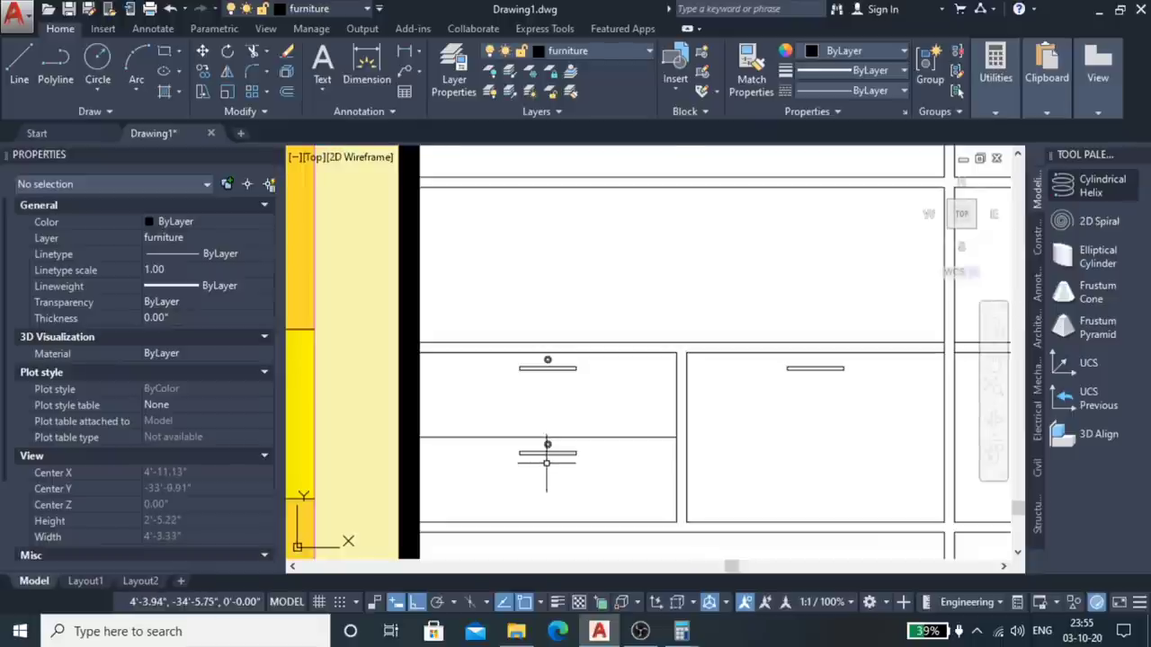
scroll(681, 437, "up", 2)
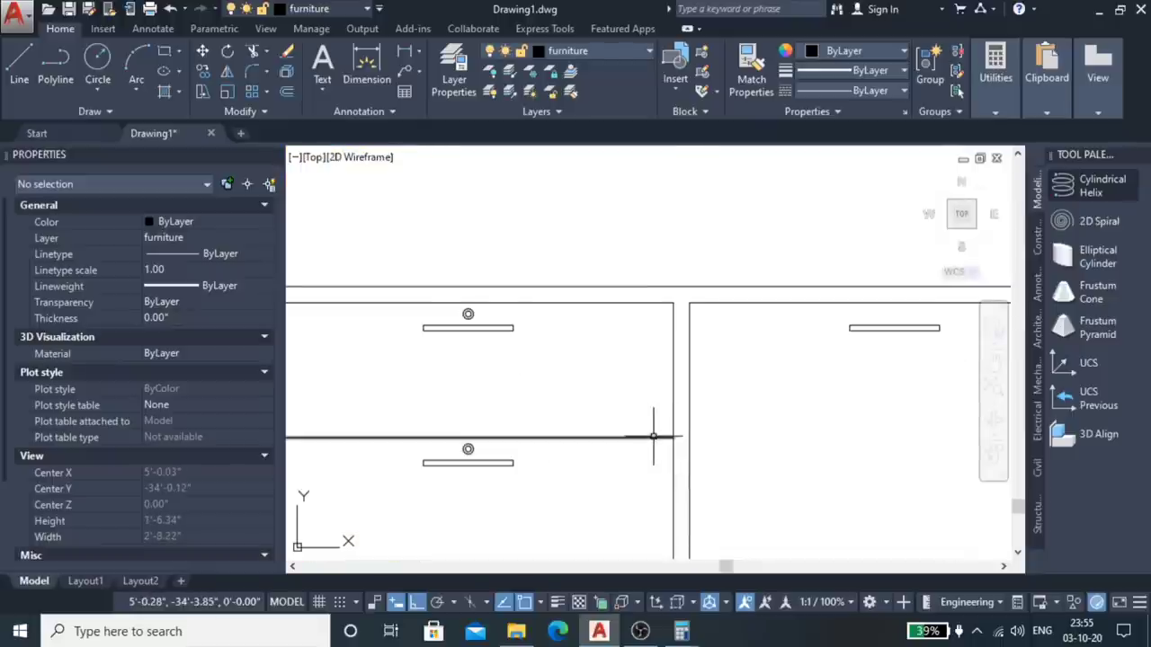
left_click(665, 437)
left_click(674, 438)
left_click(793, 438)
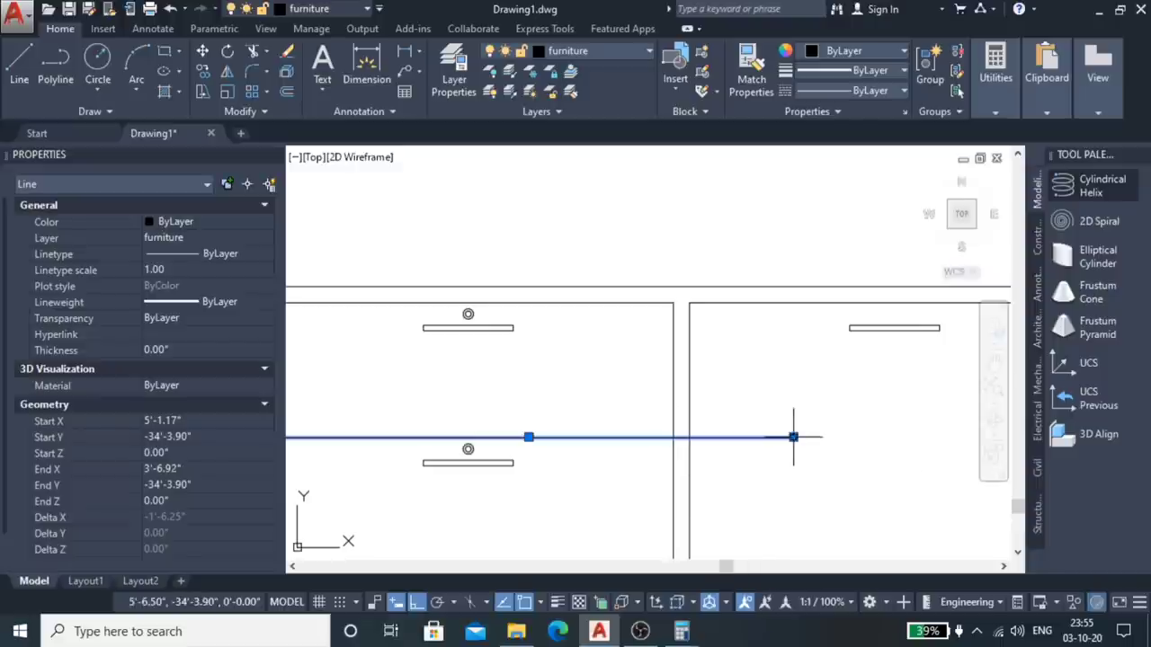
Step: Move the lower knob by its centre onto the extended line
scroll(504, 454, "up", 1)
scroll(624, 437, "up", 2)
left_click(624, 436)
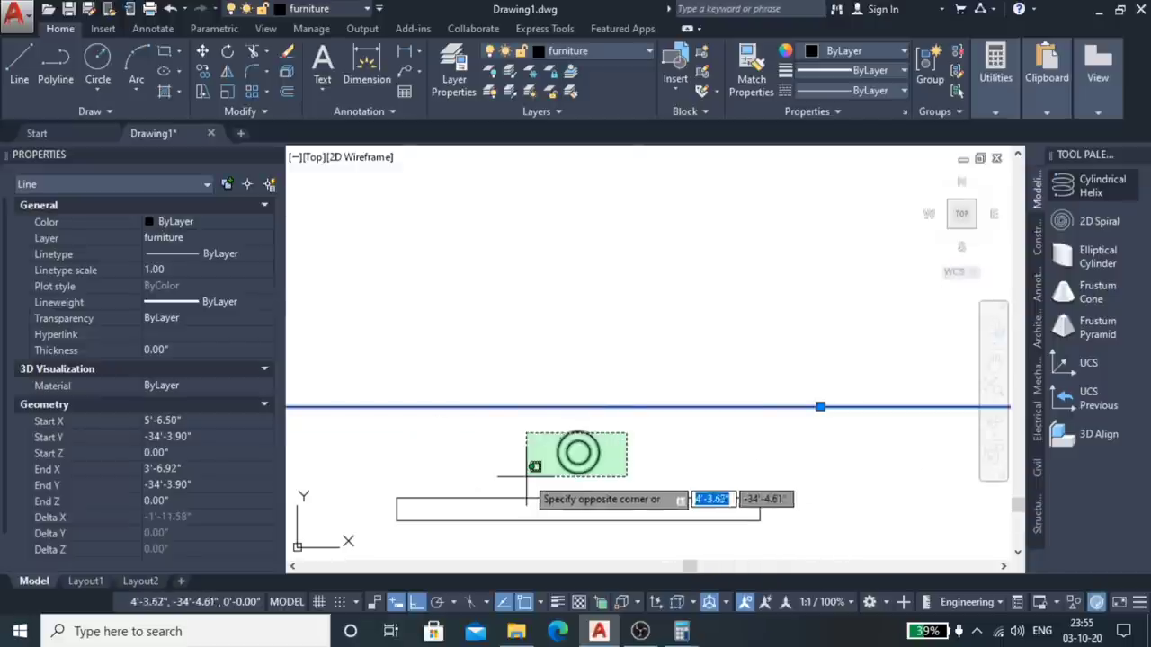
left_click(523, 476)
type("m")
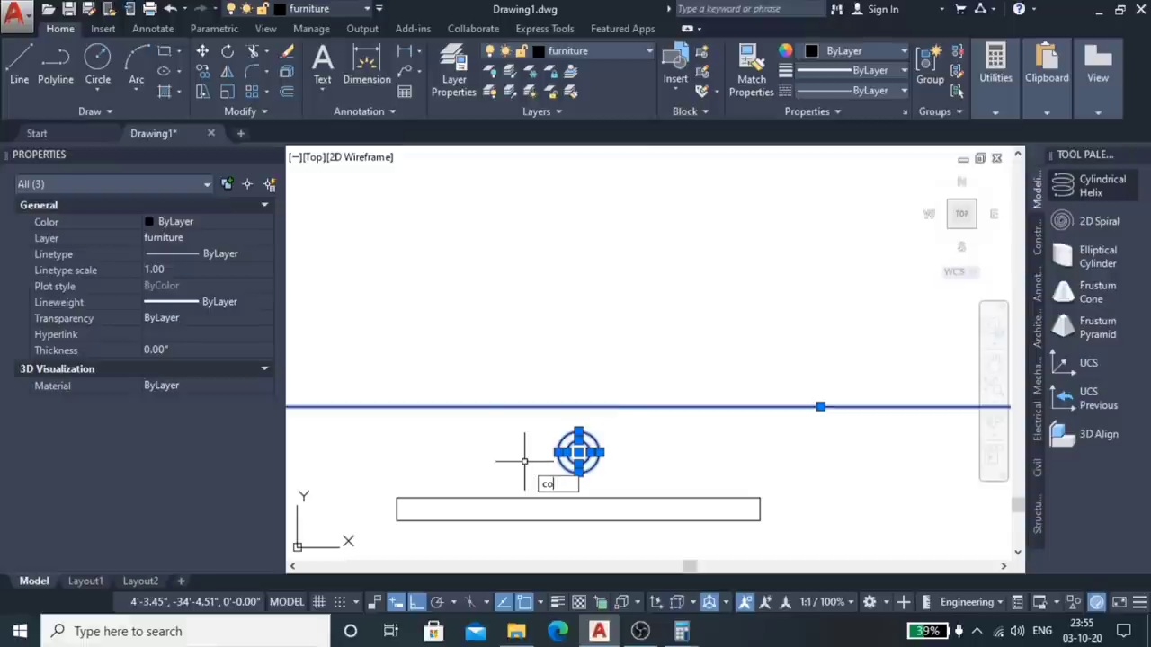
key("Return")
scroll(531, 454, "up", 1)
scroll(521, 449, "up", 2)
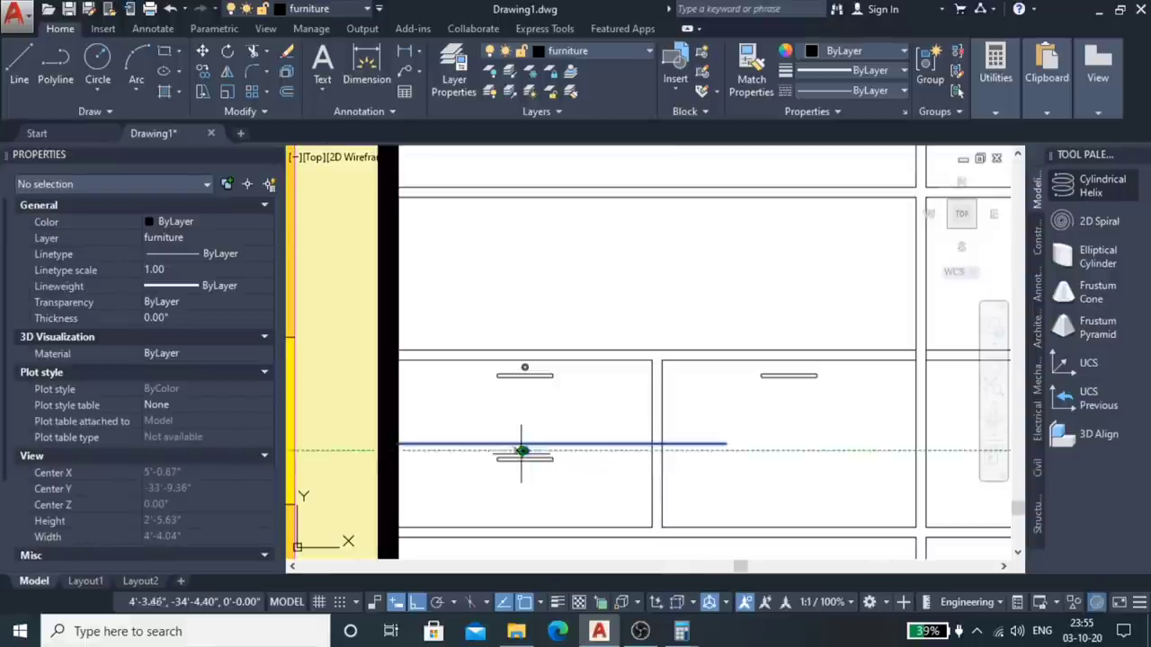
scroll(521, 452, "up", 2)
left_click(517, 415)
scroll(517, 415, "down", 3)
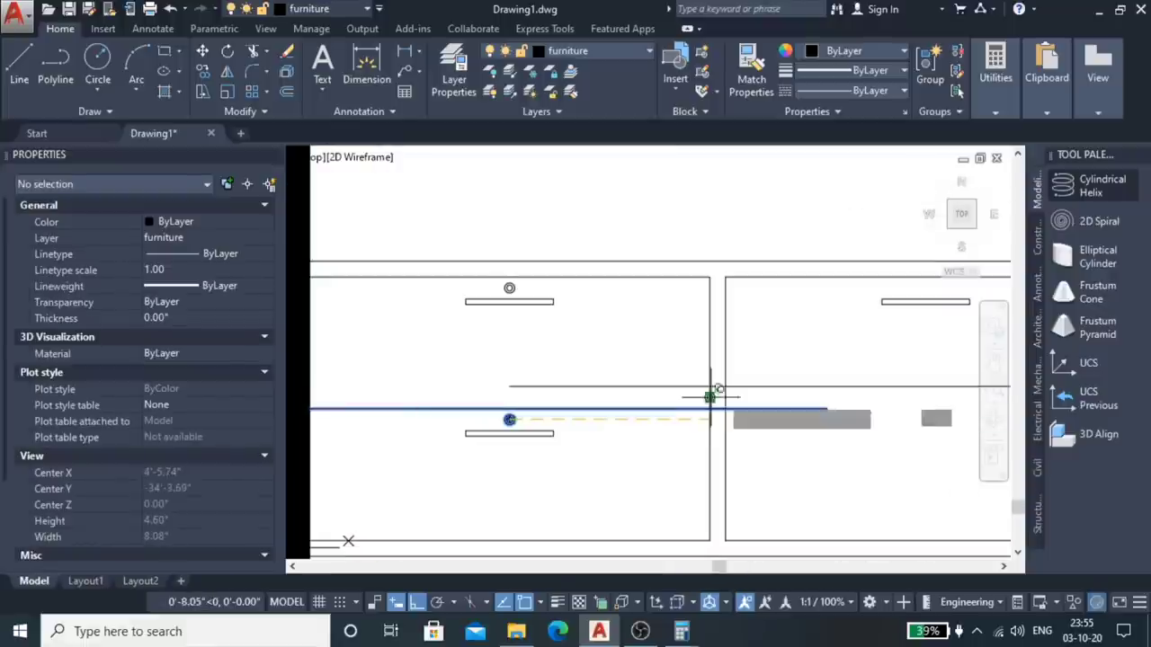
left_click(762, 409)
key("Escape")
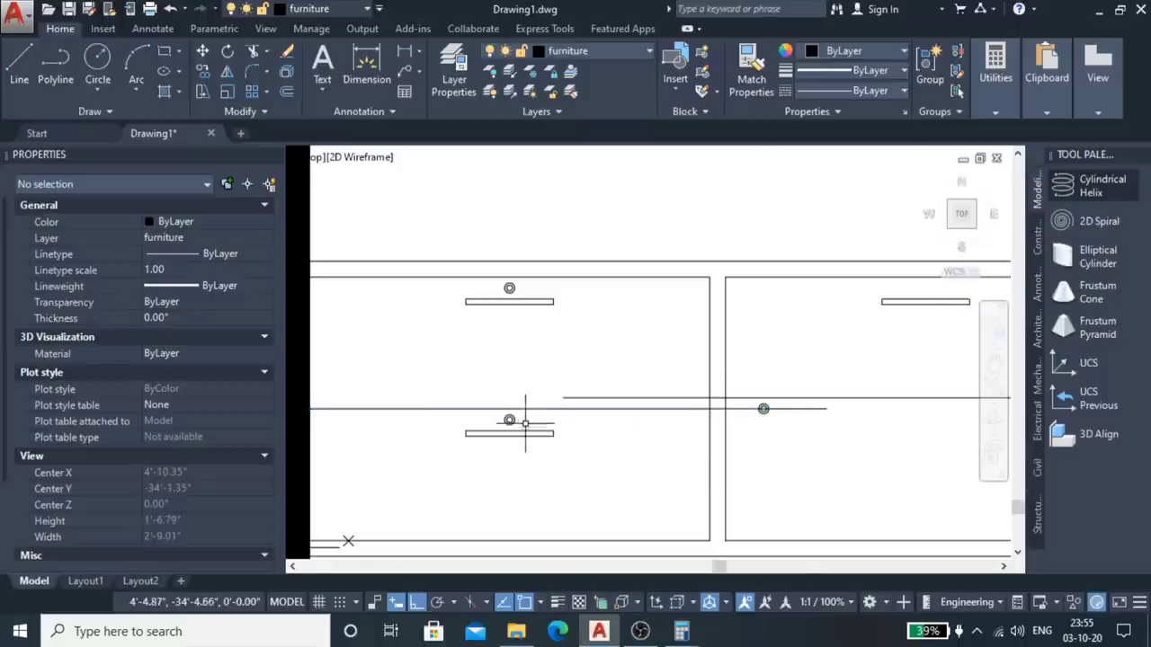
Step: Delete the stray horizontal line running across the right-hand drawer
scroll(525, 421, "down", 2)
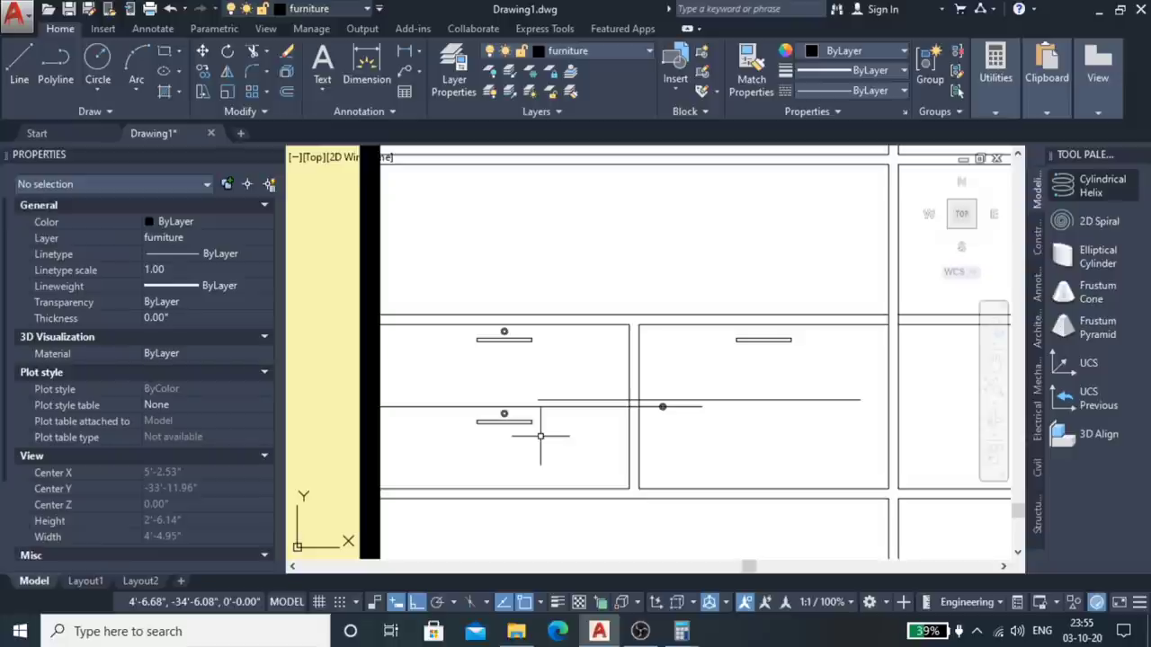
left_click(580, 404)
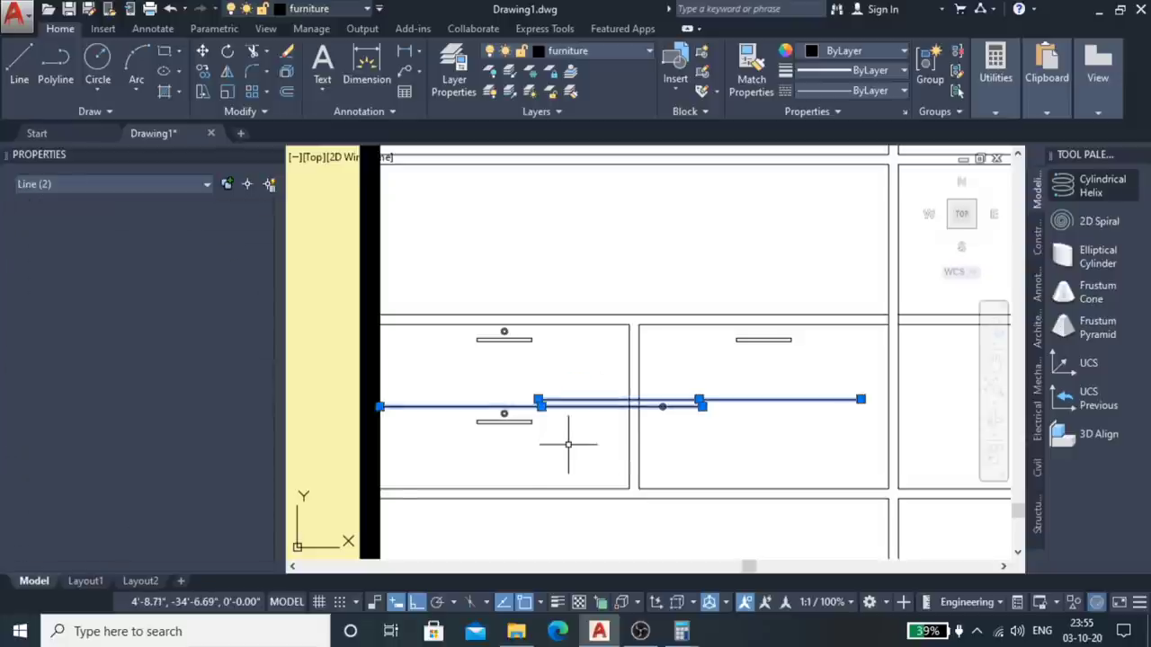
key("Escape")
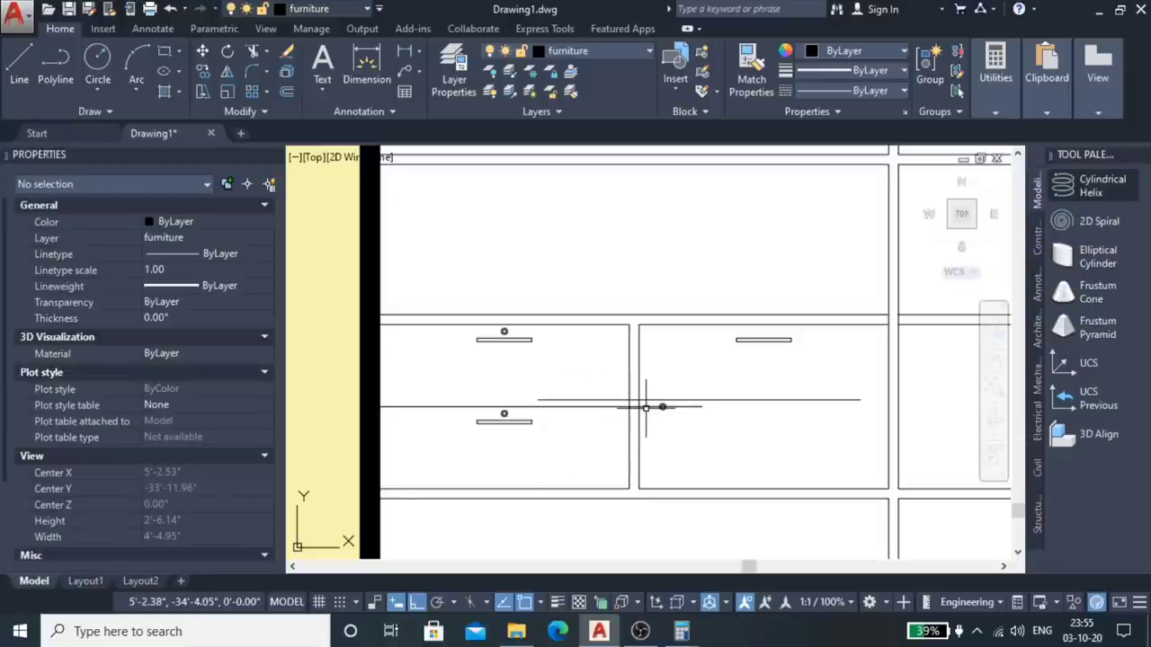
scroll(644, 425, "up", 4)
scroll(670, 411, "up", 1)
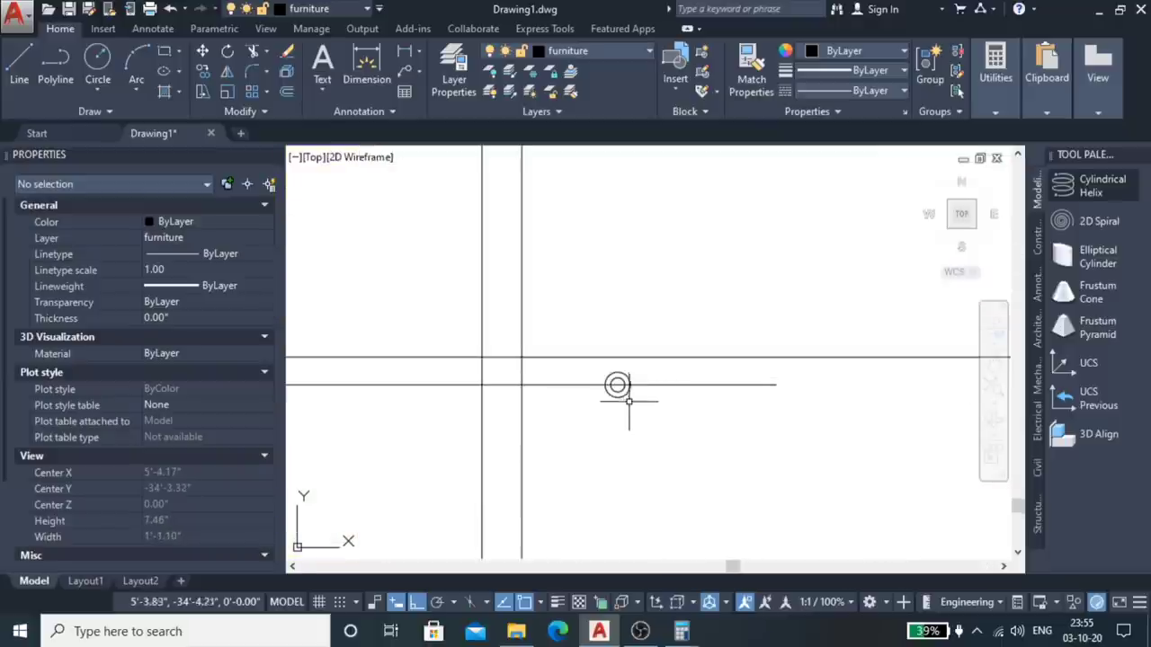
scroll(605, 406, "down", 4)
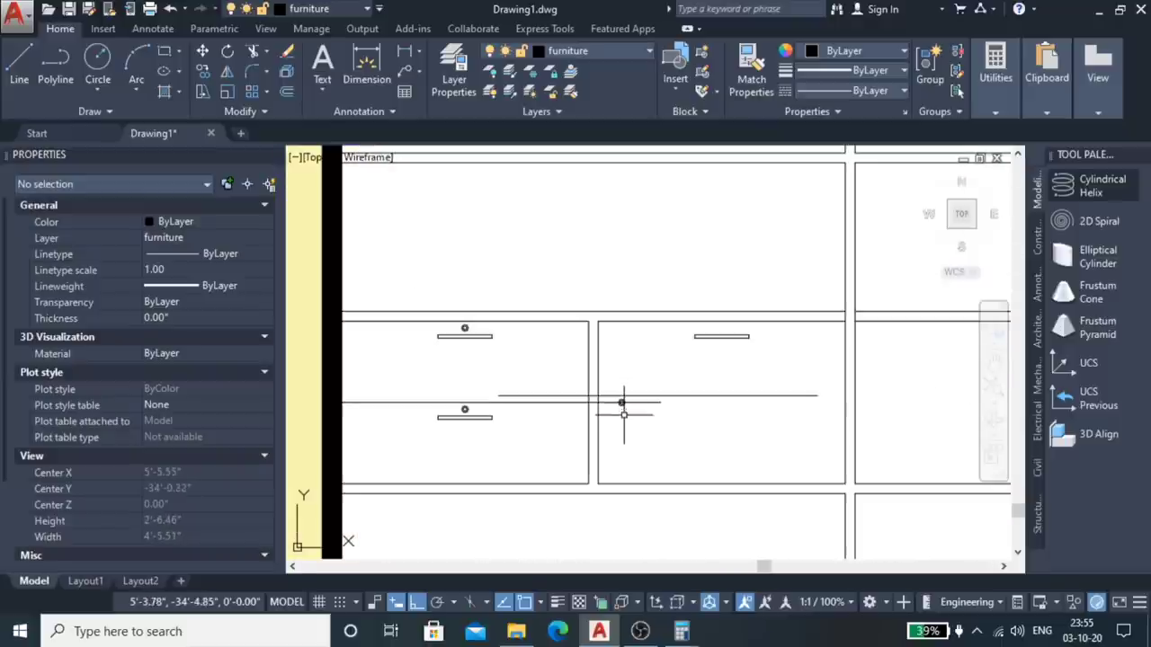
left_click(715, 396)
key("Delete")
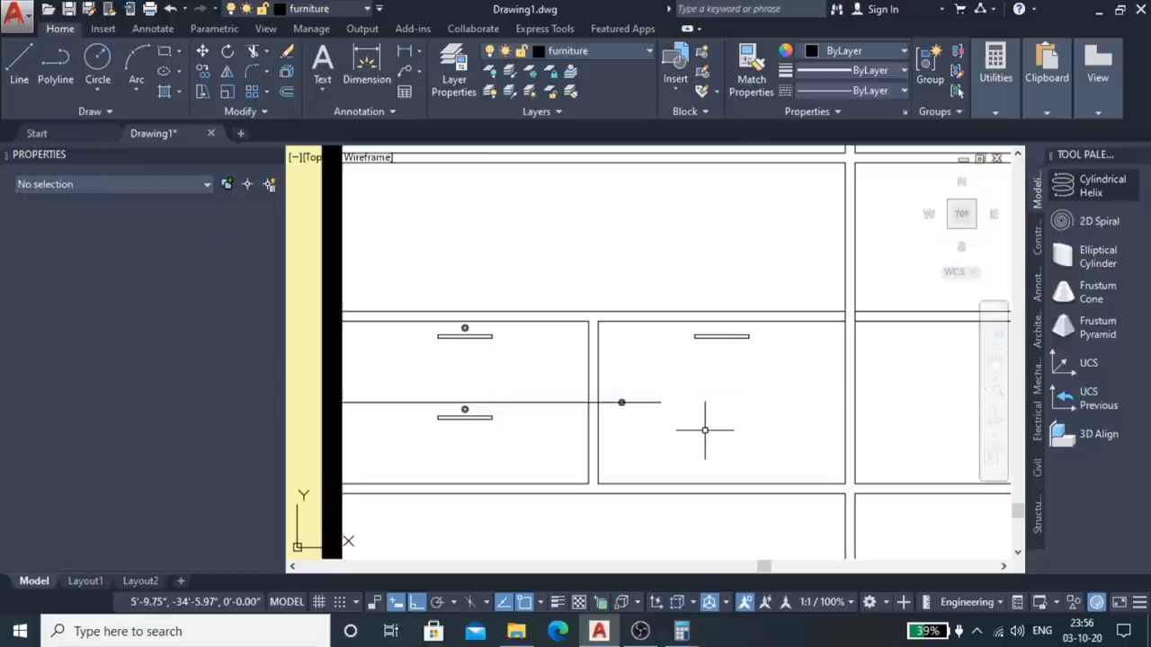
Step: Start a trim with the drawer's vertical edge as the cutting boundary
type("tr")
key("Return")
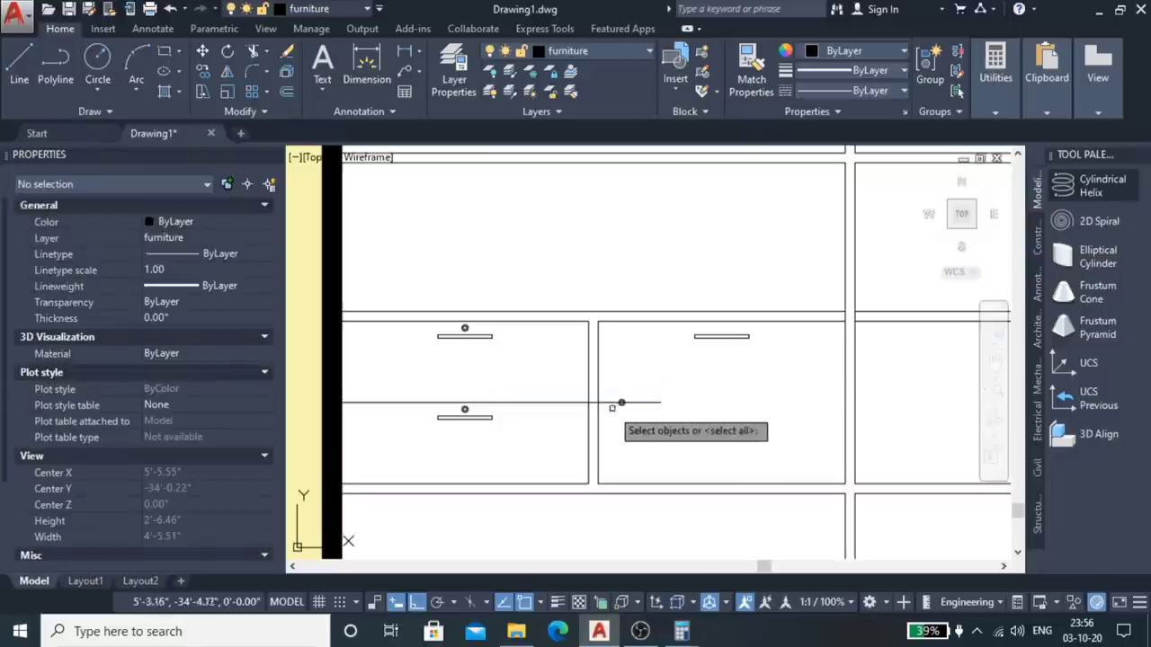
scroll(657, 375, "up", 4)
left_click(571, 331)
left_click(531, 400)
key("Return")
Step: Trim the line end past the drawer edge and zoom out to check it
left_click(637, 356)
left_click(618, 421)
scroll(650, 415, "down", 4)
scroll(586, 465, "down", 2)
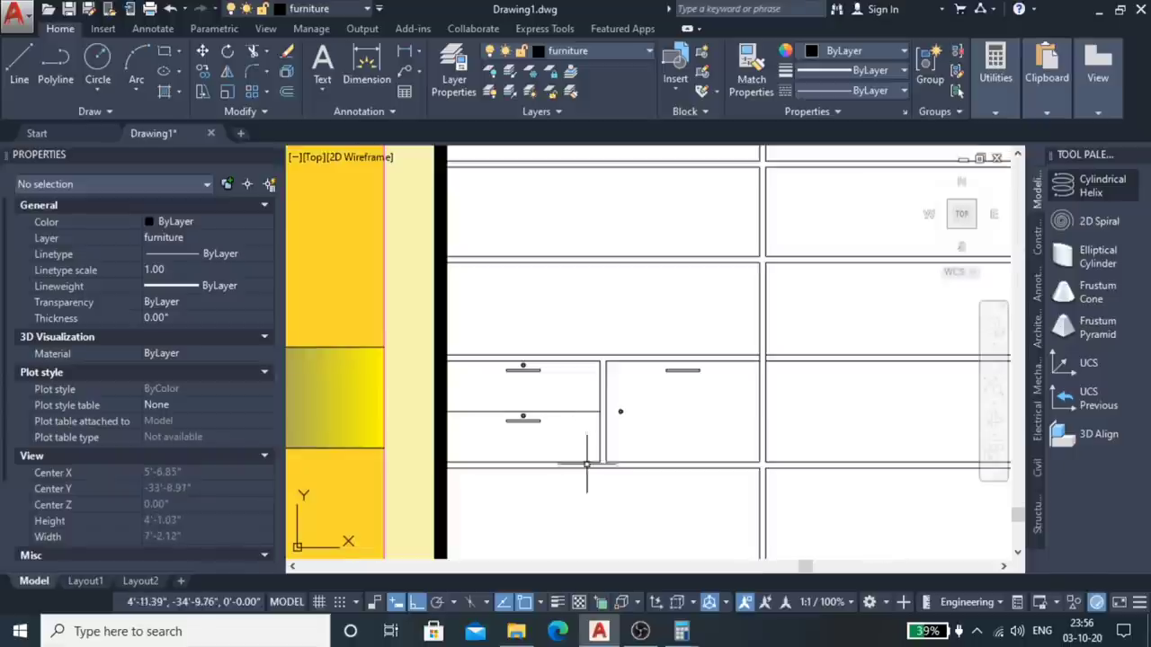
scroll(554, 403, "down", 2)
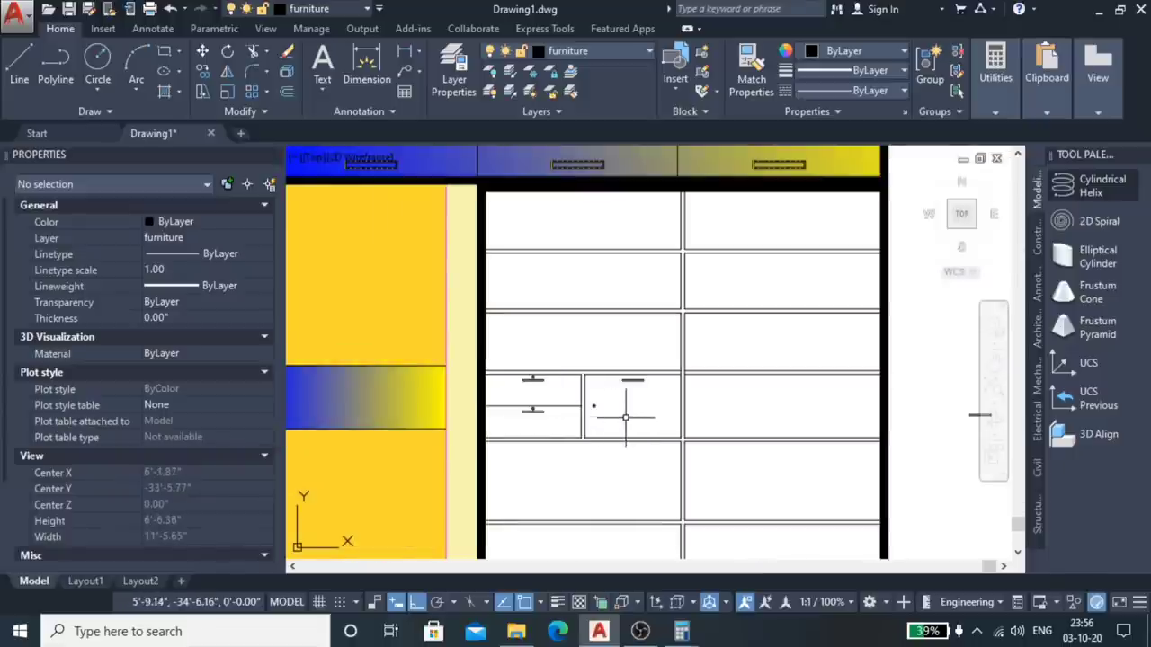
scroll(620, 409, "up", 4)
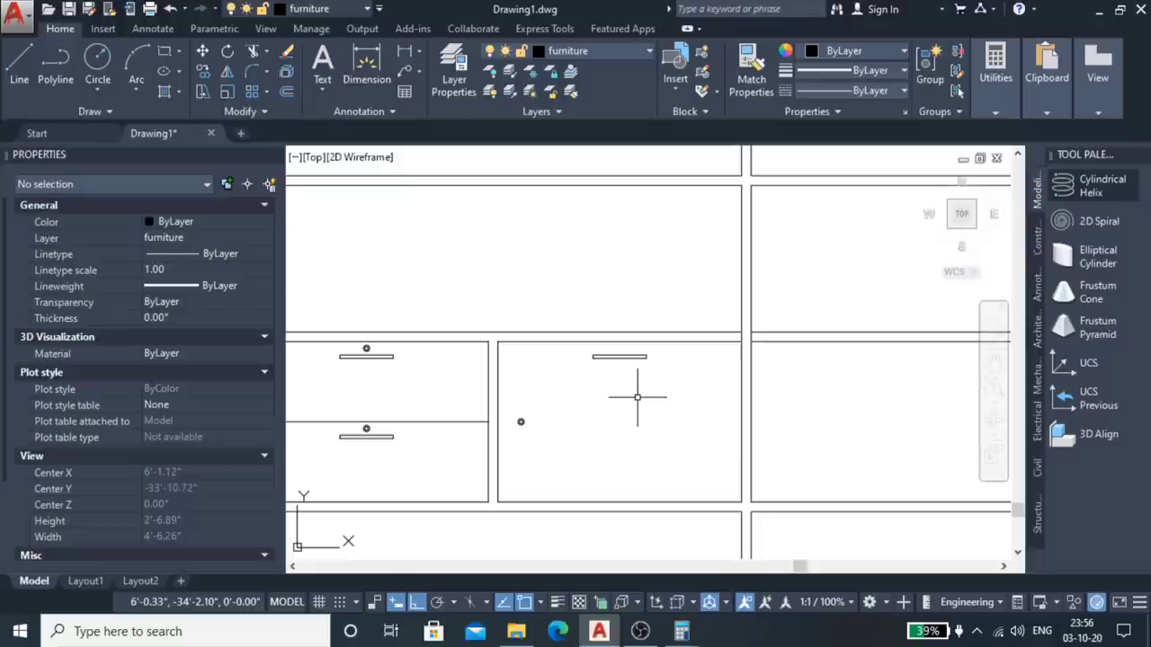
scroll(637, 396, "down", 2)
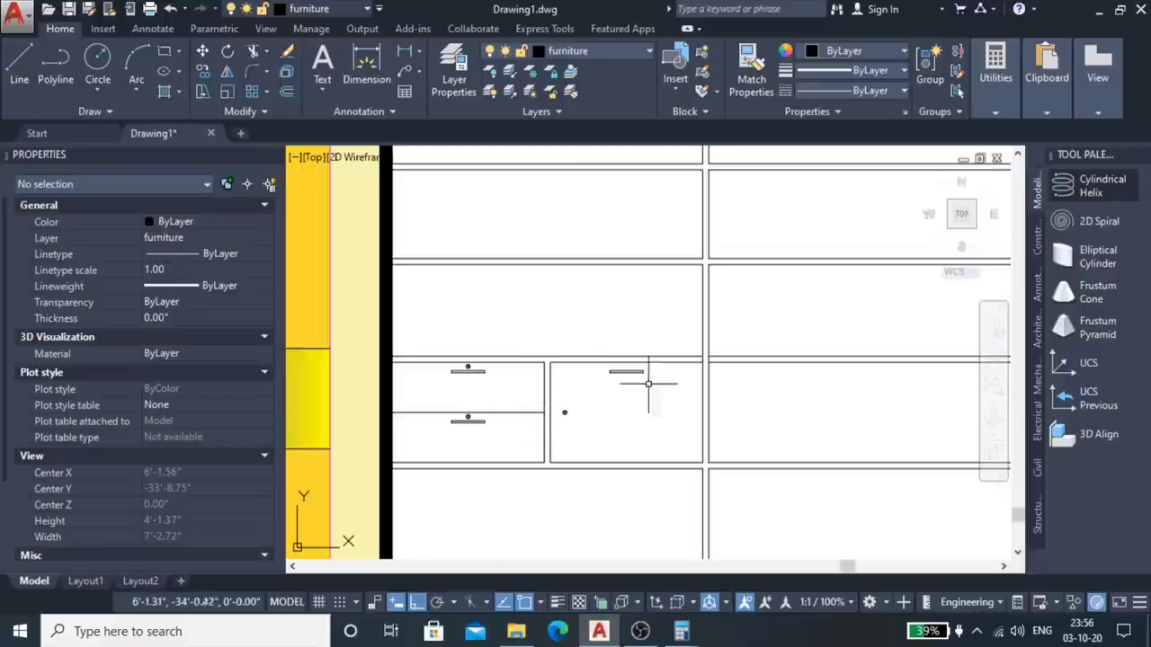
scroll(551, 368, "down", 2)
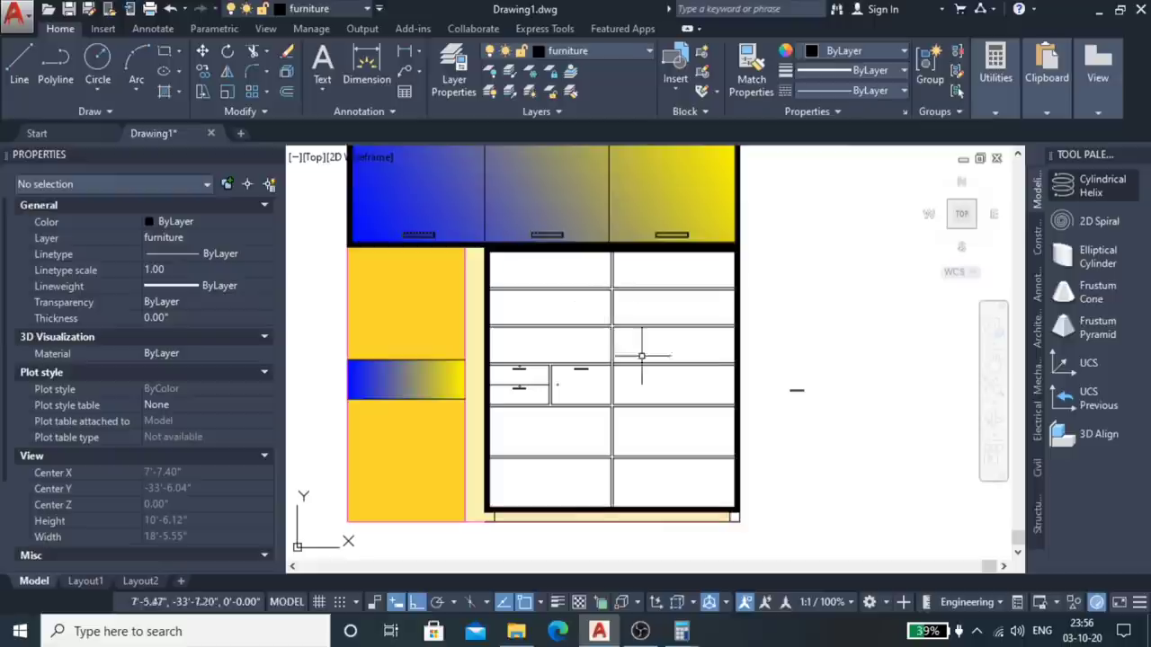
scroll(653, 390, "up", 2)
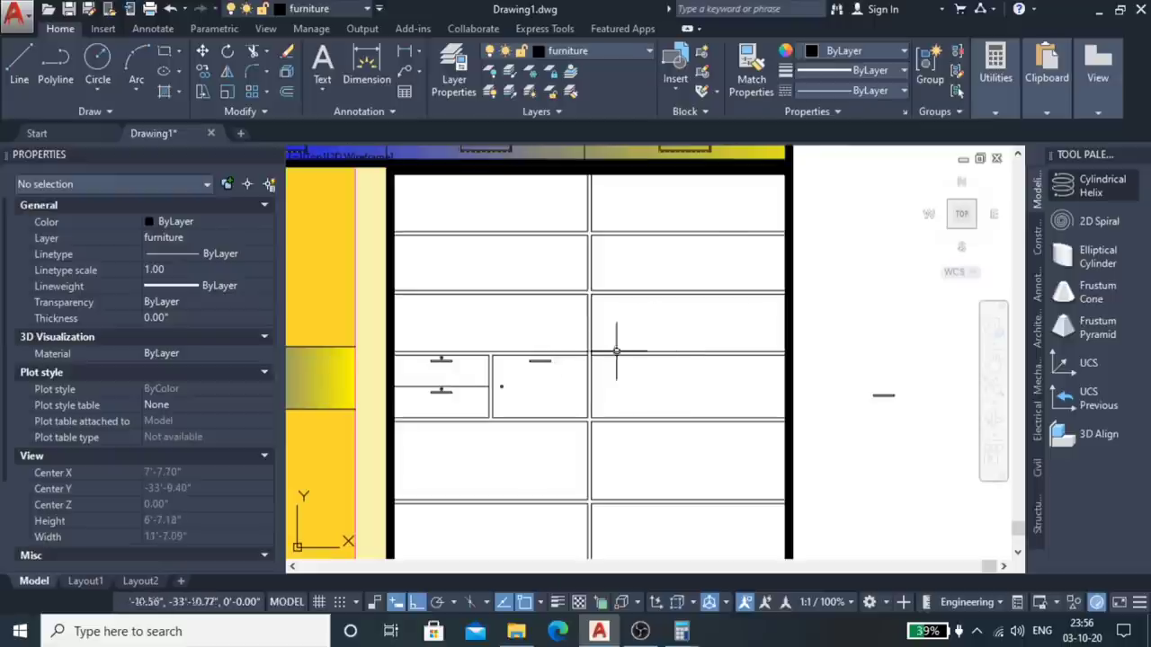
Step: Delete the two upper shelf lines in the right compartment
left_click(723, 208)
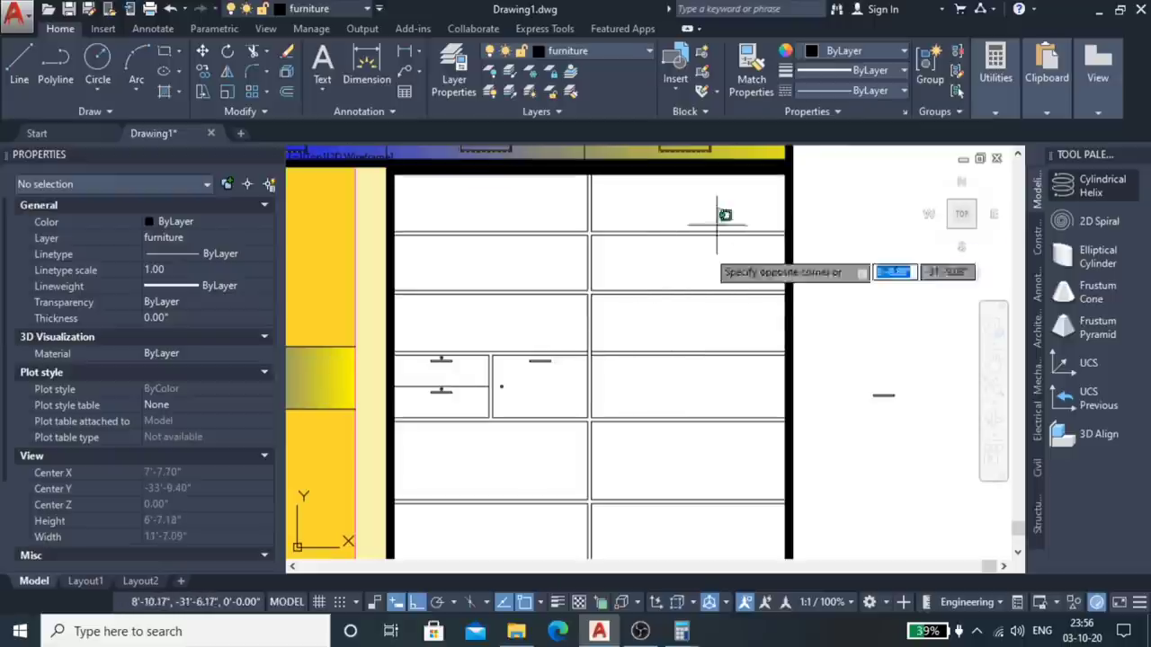
left_click(666, 318)
key("Delete")
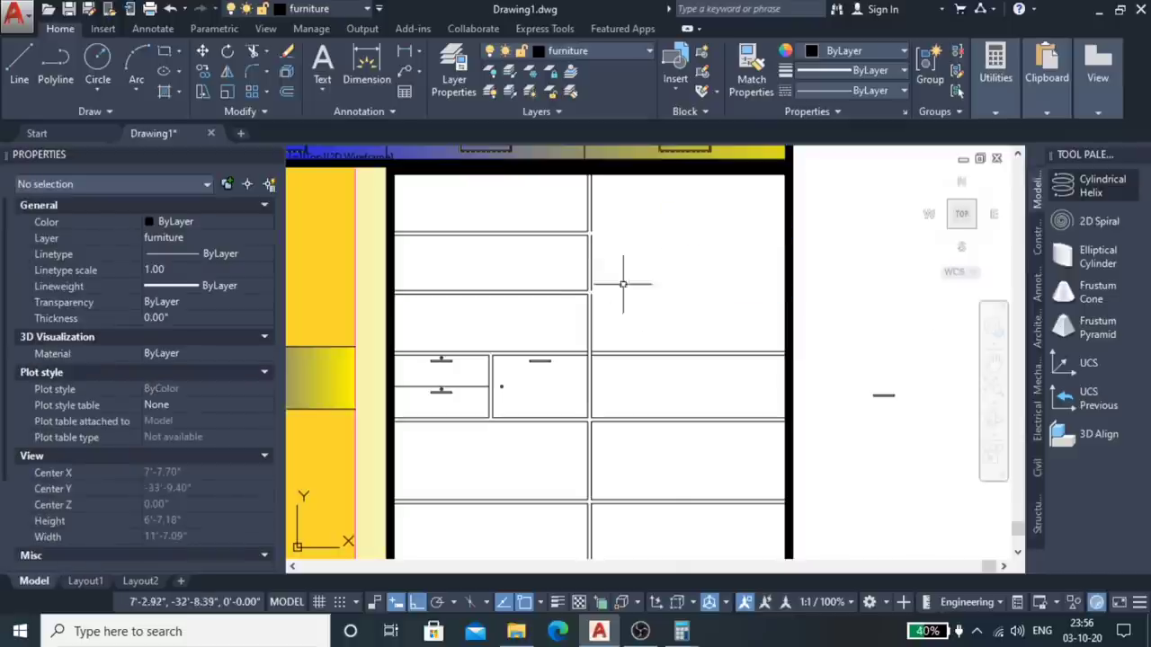
Step: Join the vertical partition line segments into one line with JOIN
type("oin")
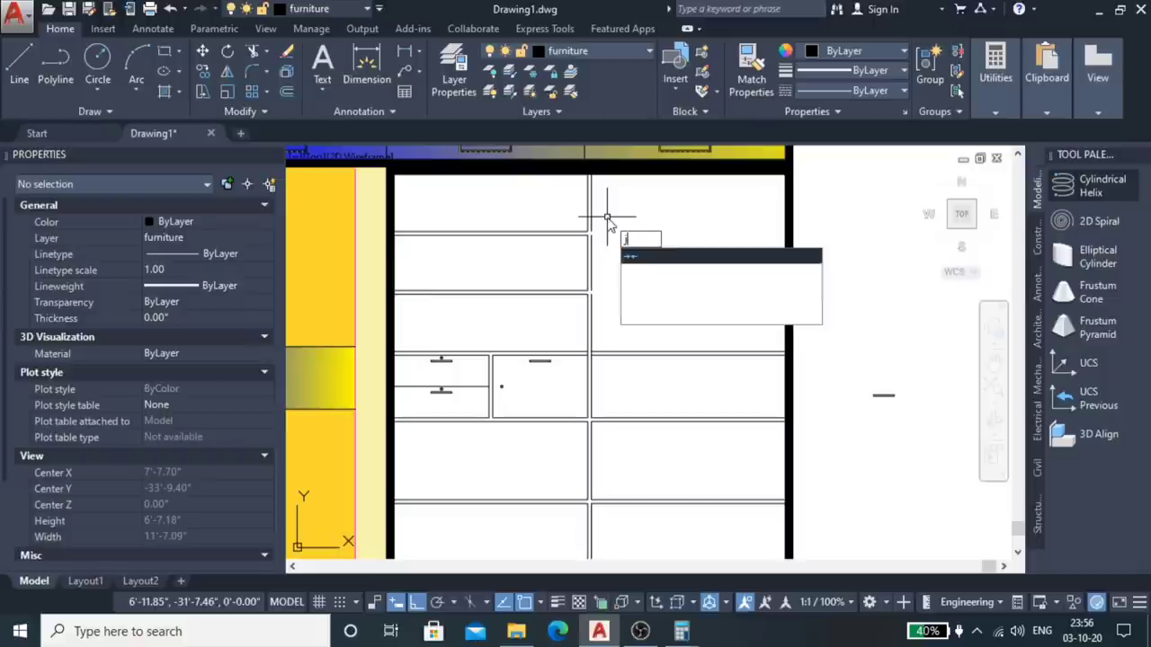
key("Return")
scroll(600, 216, "up", 3)
left_click(594, 212)
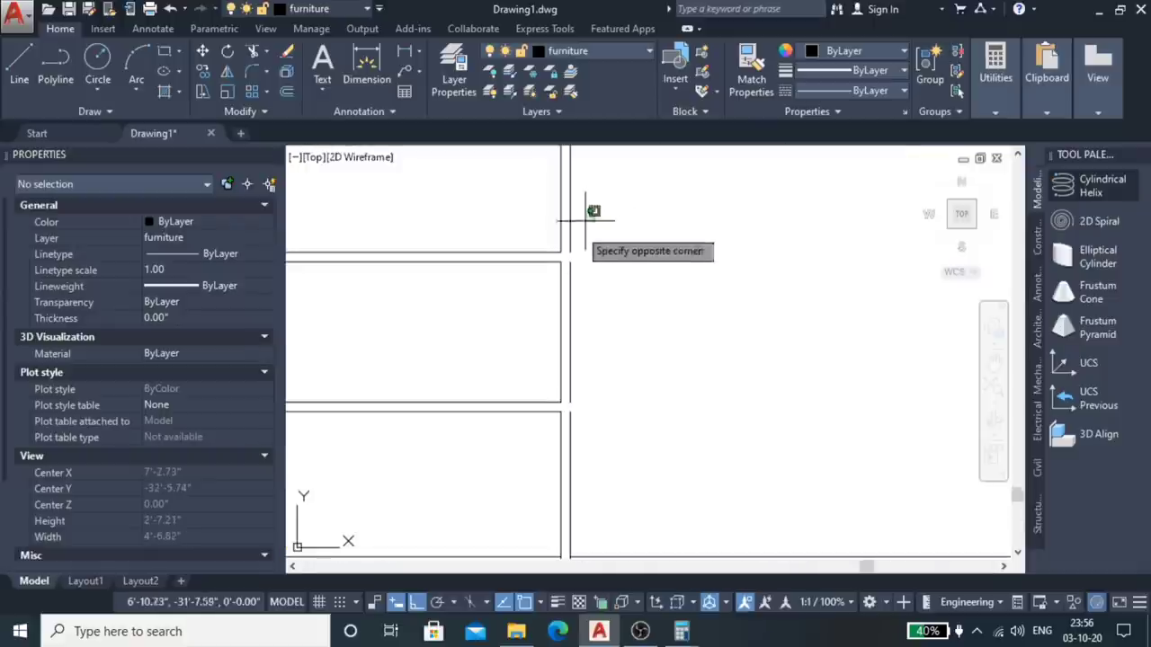
left_click(563, 266)
key("Return")
key("Return")
left_click(588, 371)
left_click(571, 422)
scroll(623, 350, "down", 5)
scroll(648, 310, "up", 1)
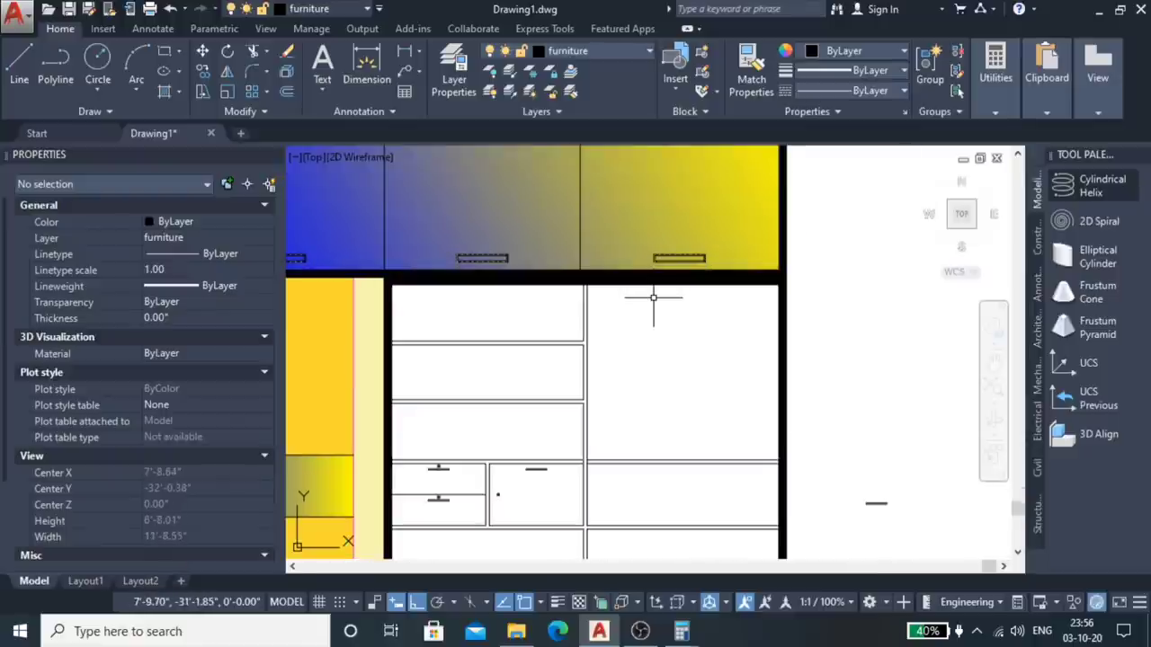
scroll(615, 310, "up", 3)
scroll(593, 305, "down", 3)
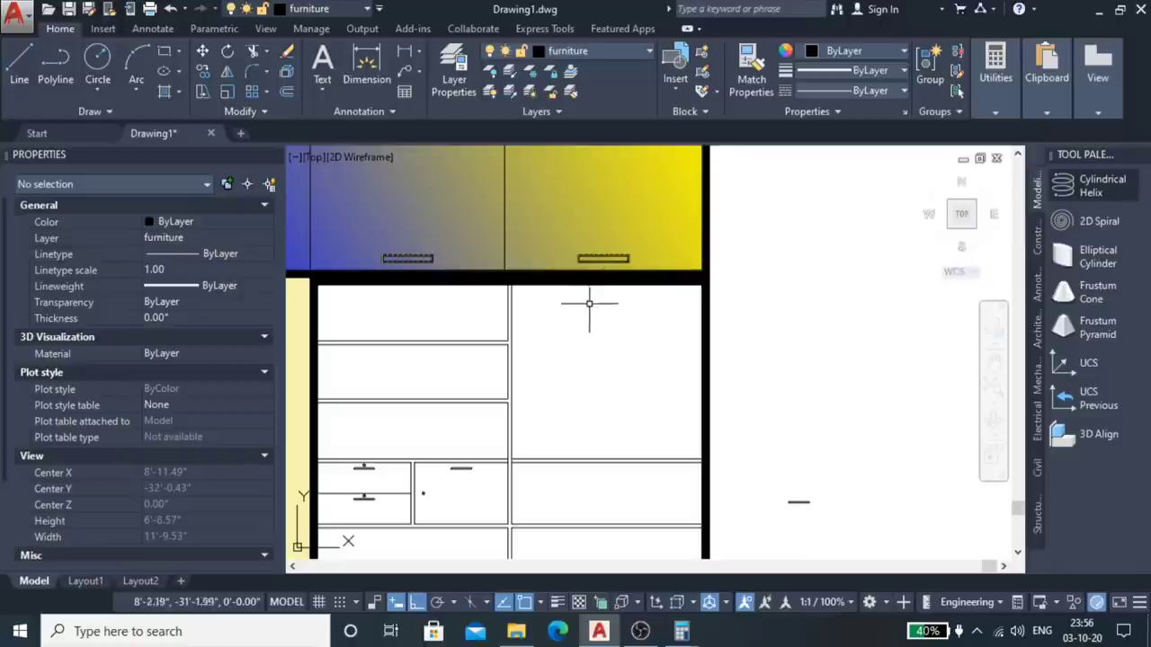
scroll(576, 298, "up", 4)
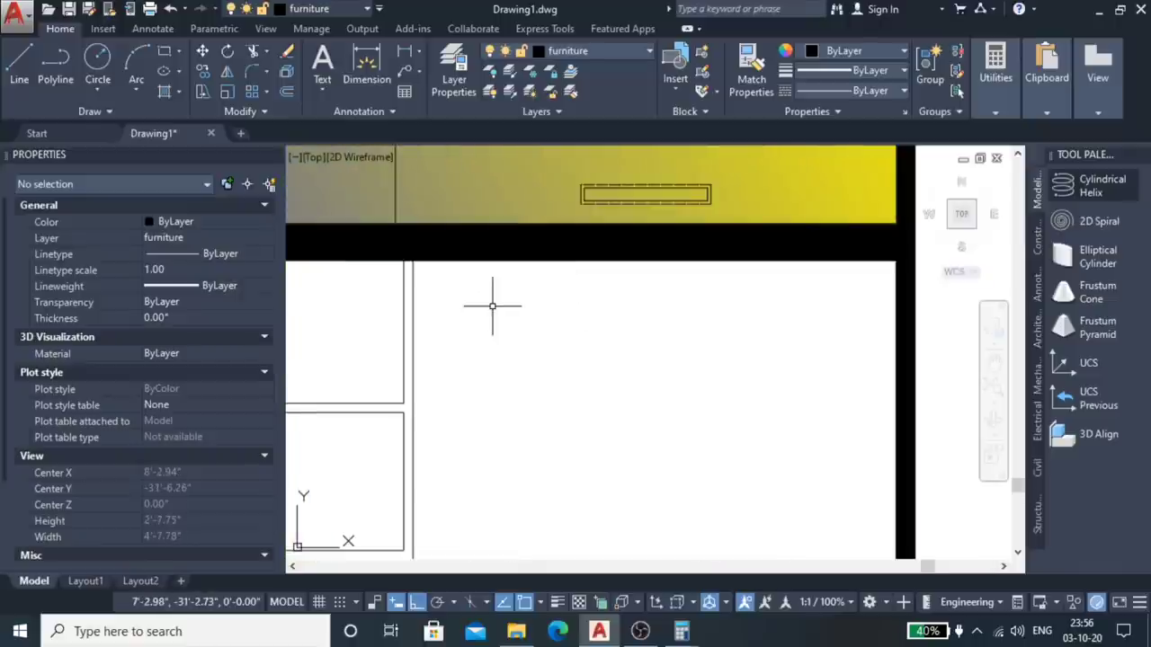
scroll(571, 298, "down", 2)
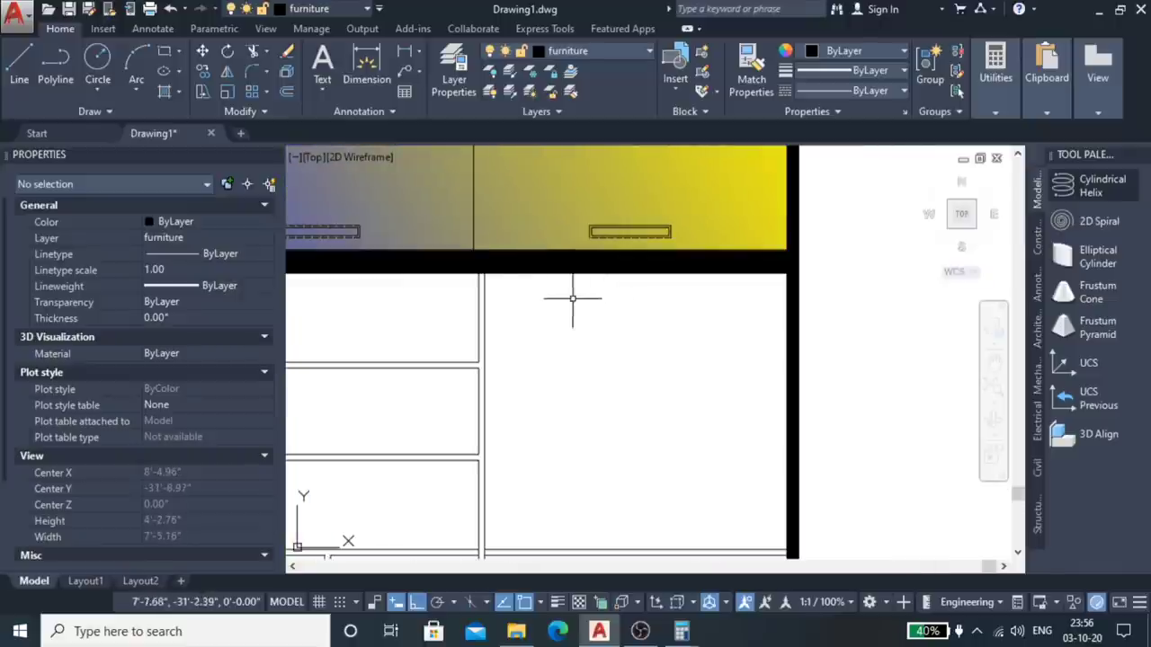
Step: Offset the right compartment's top edge line 4 units downward
left_click(509, 274)
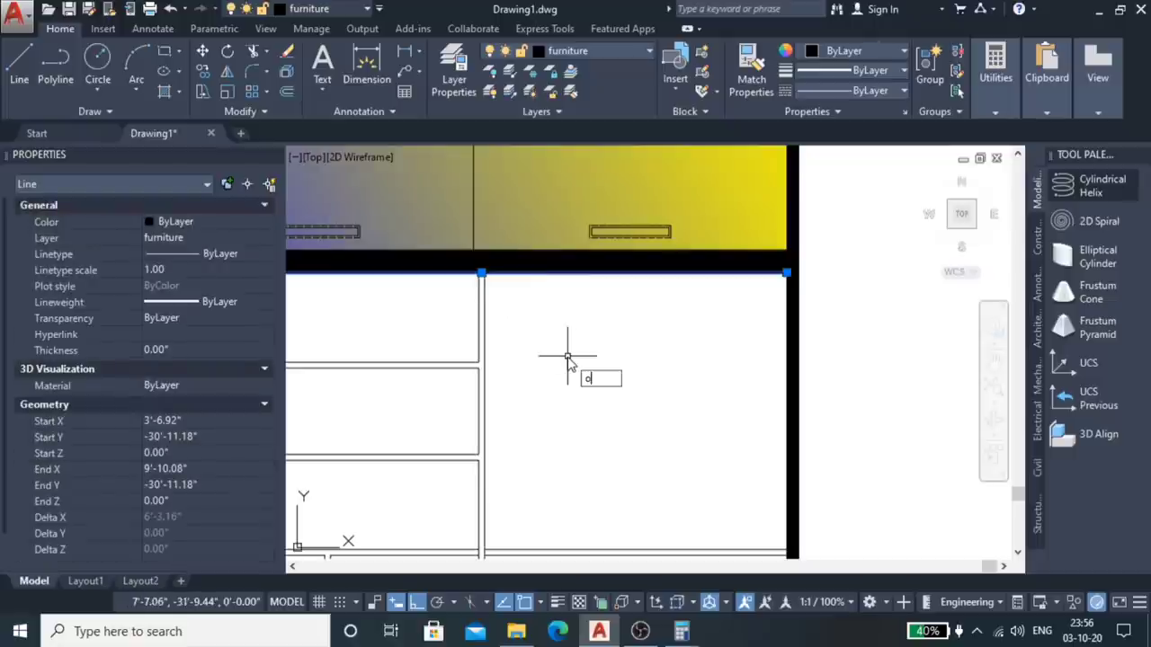
key("Return")
key("Return")
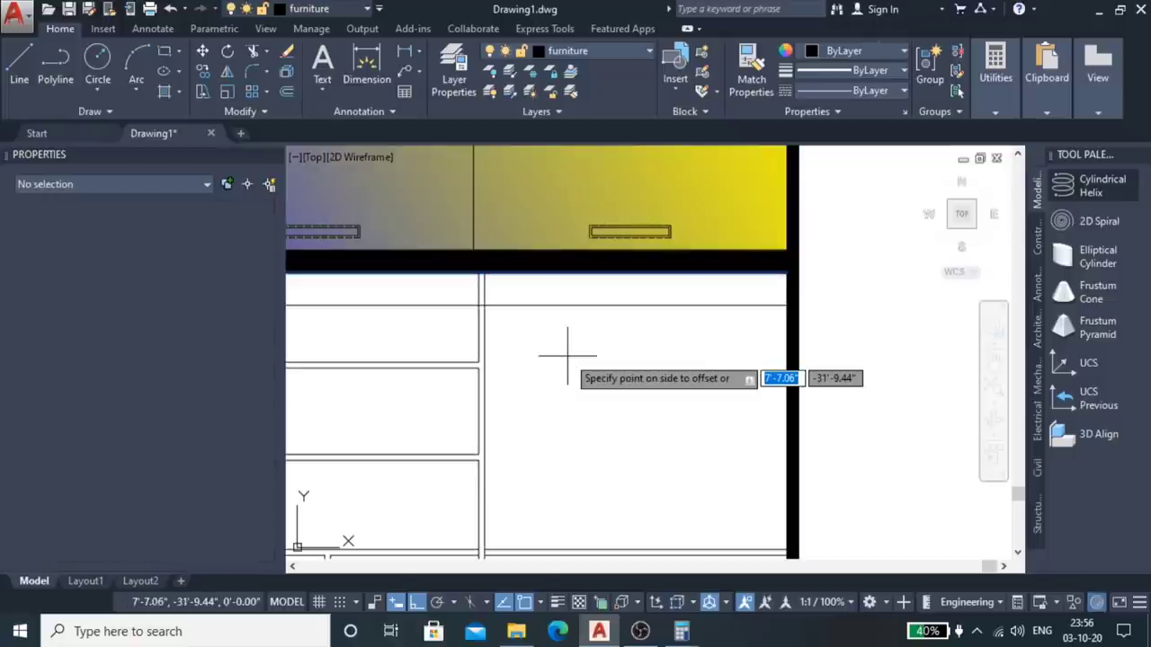
left_click(617, 351)
Step: Offset that new line by 1 unit to form the second rail line
left_click(578, 305)
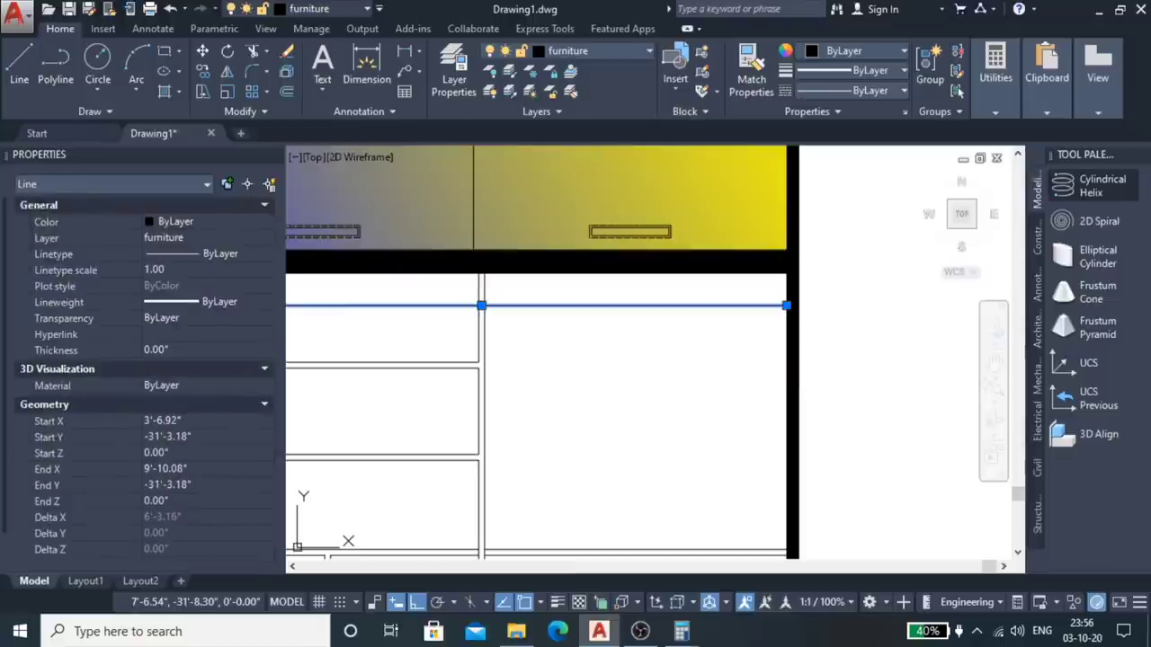
type("1")
key("Return")
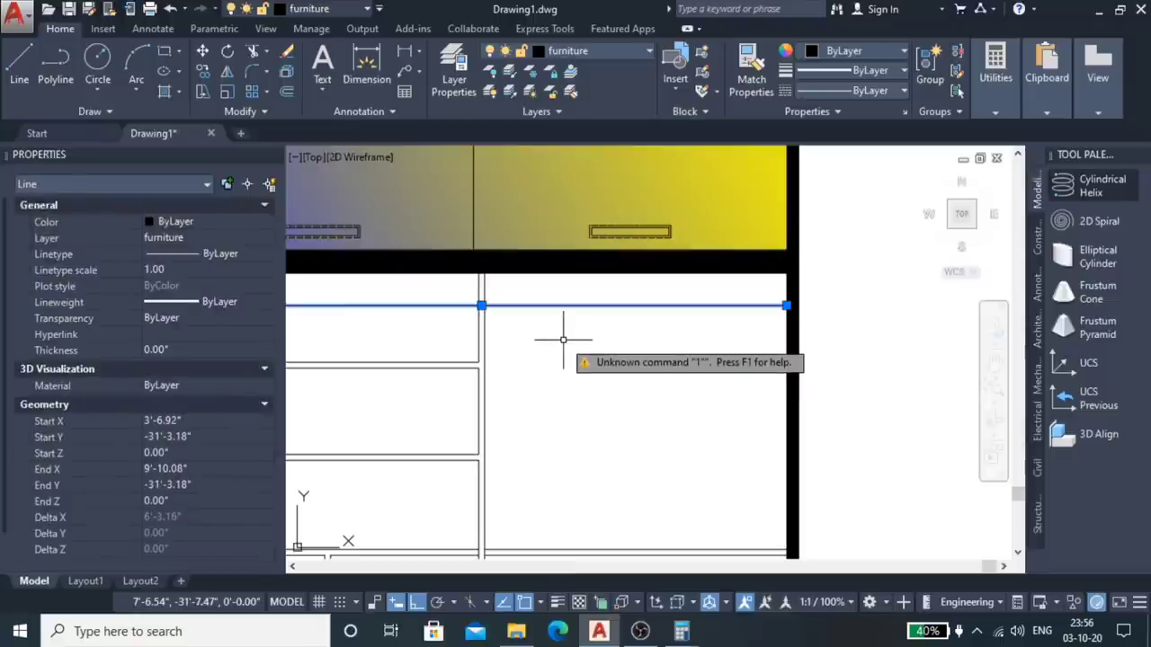
key("Escape")
left_click(570, 326)
left_click(531, 303)
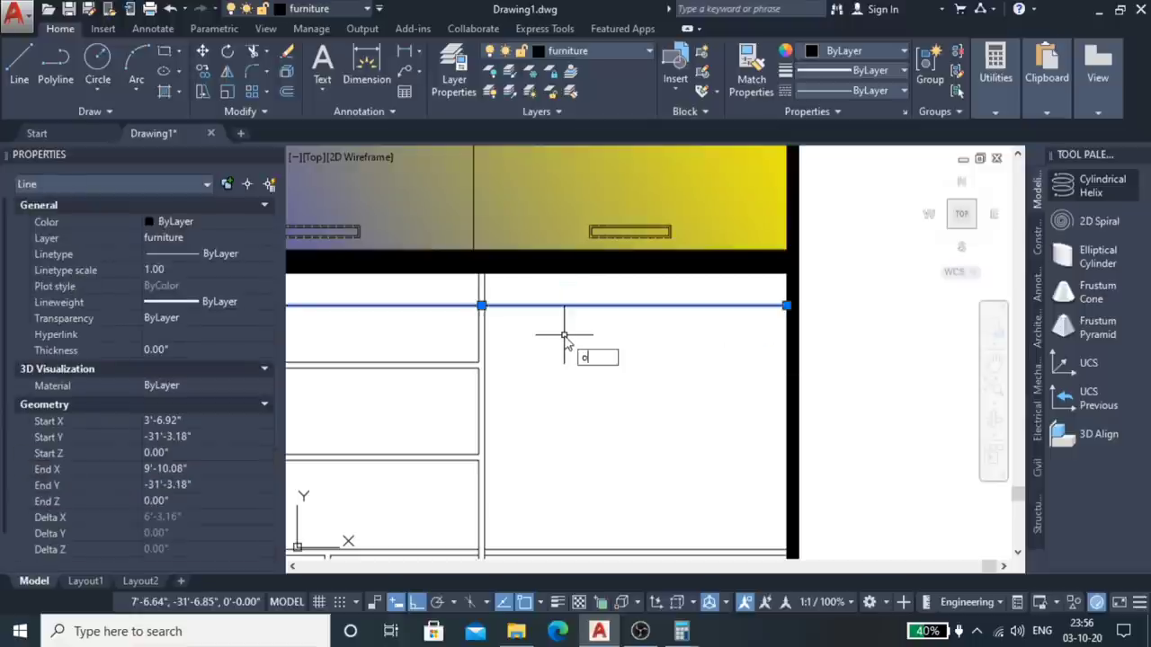
key("Return")
type("1")
key("Return")
left_click(565, 307)
left_click(564, 333)
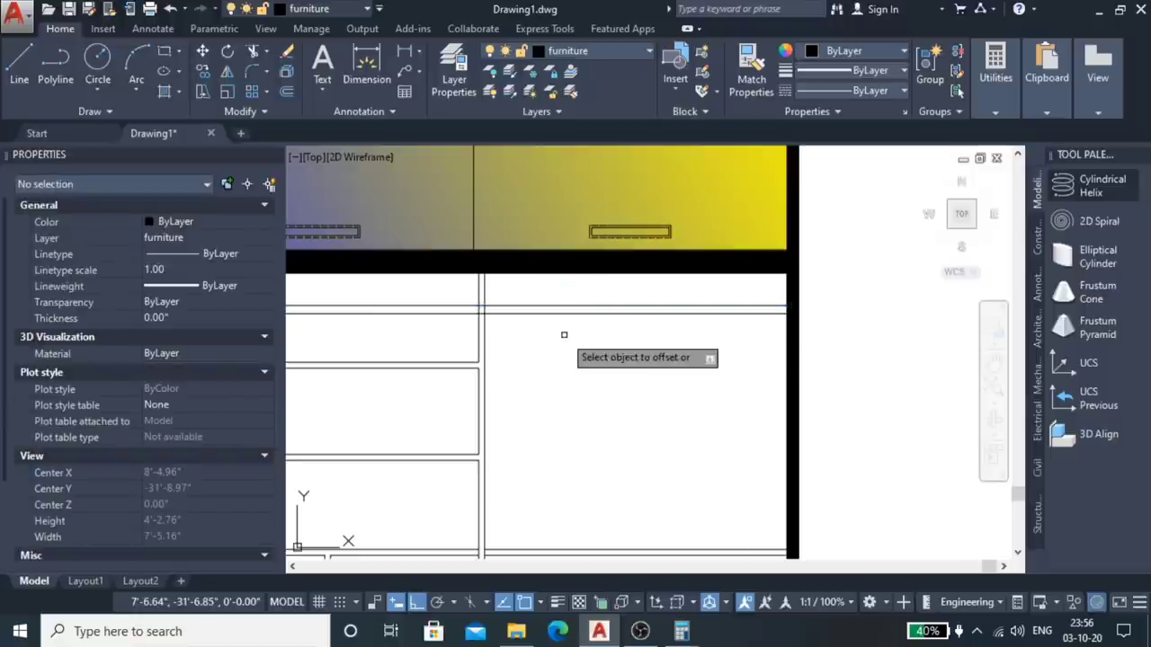
Step: Trim both rail lines back to the vertical partition
left_click(484, 329)
key("Return")
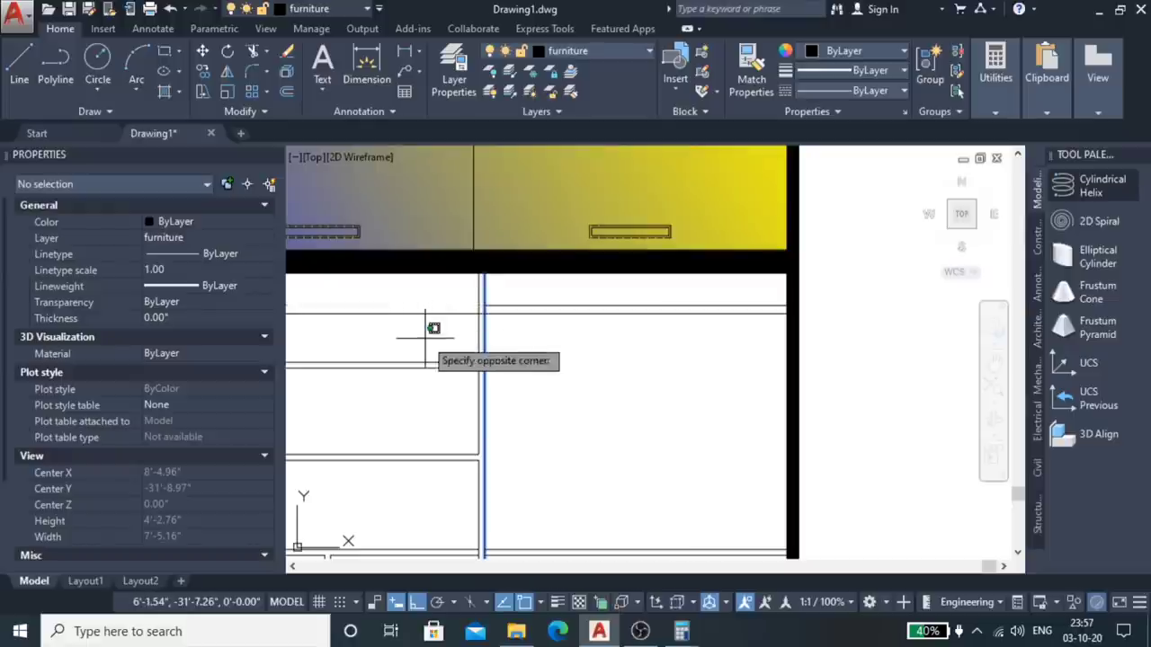
left_click_drag(437, 305, 422, 346)
scroll(518, 327, "down", 3)
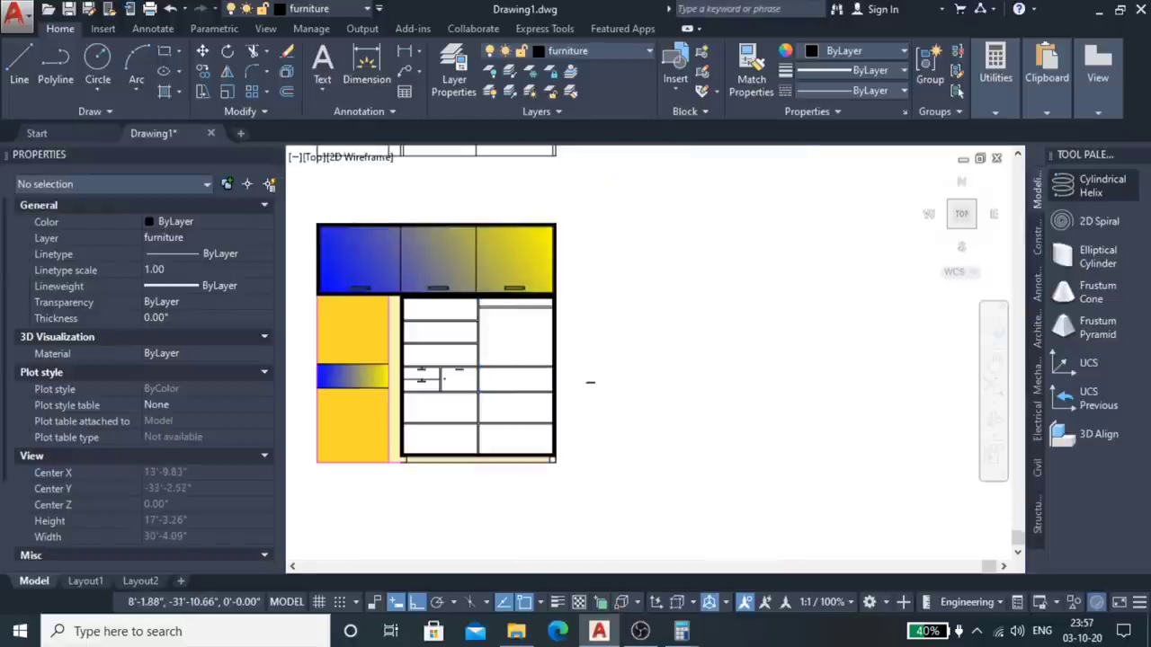
scroll(539, 306, "up", 4)
scroll(566, 292, "down", 2)
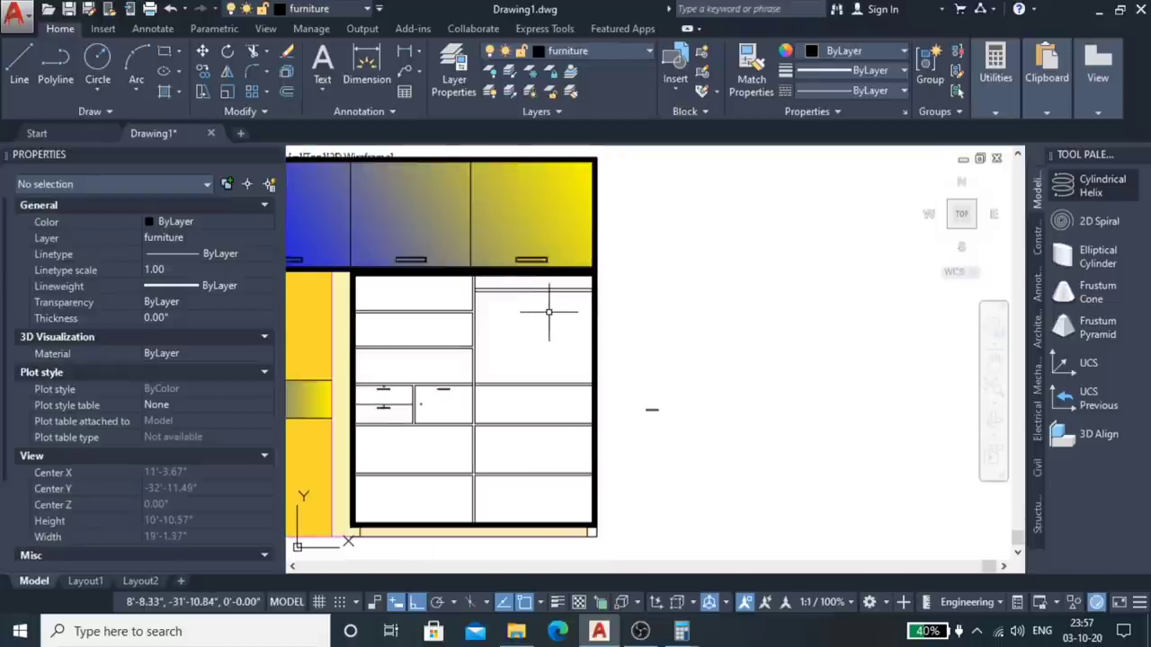
scroll(567, 328, "up", 3)
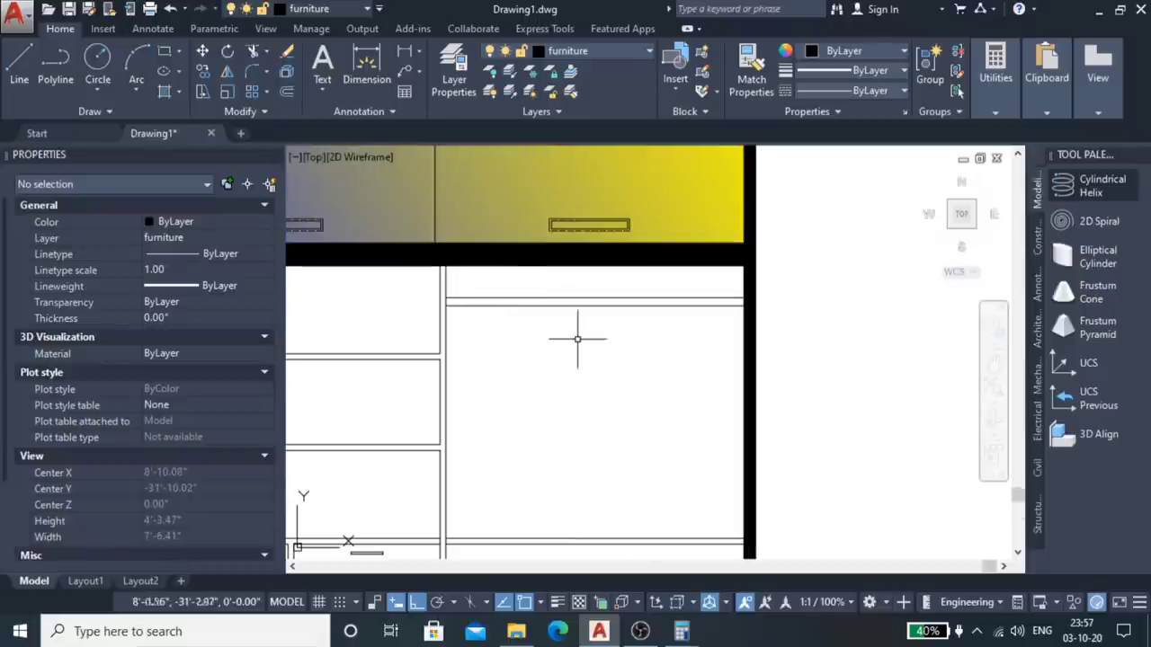
type("h")
Step: Hatch the thin top strip of the right compartment with Solid fill, colour ByLayer
key("Return")
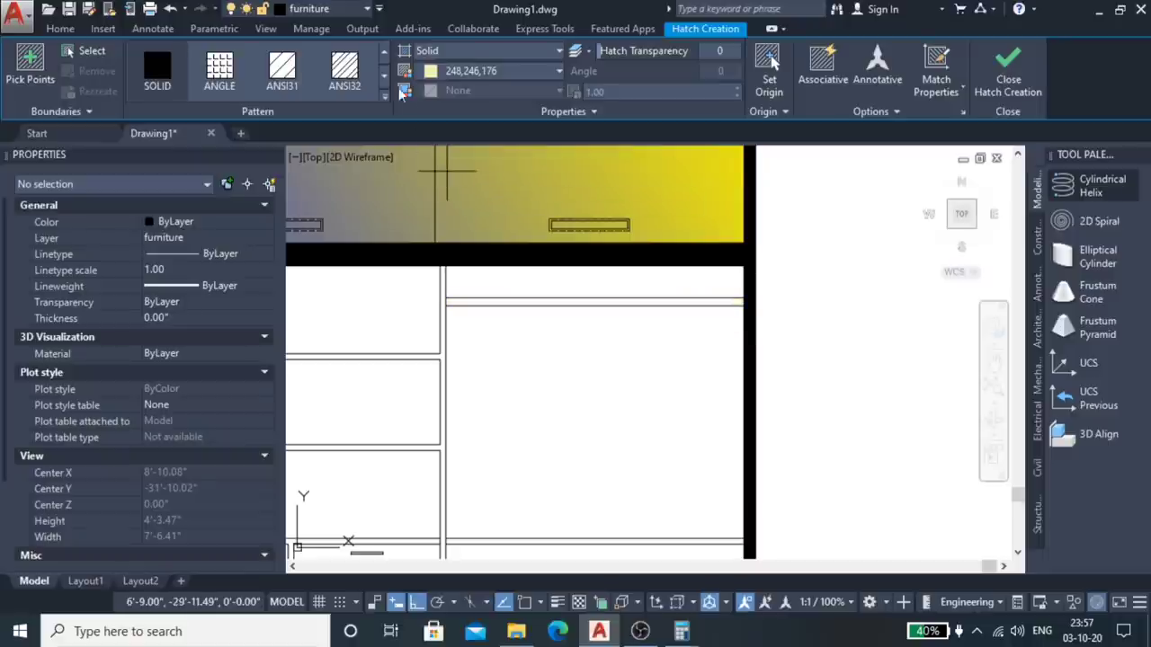
left_click(506, 50)
left_click(494, 68)
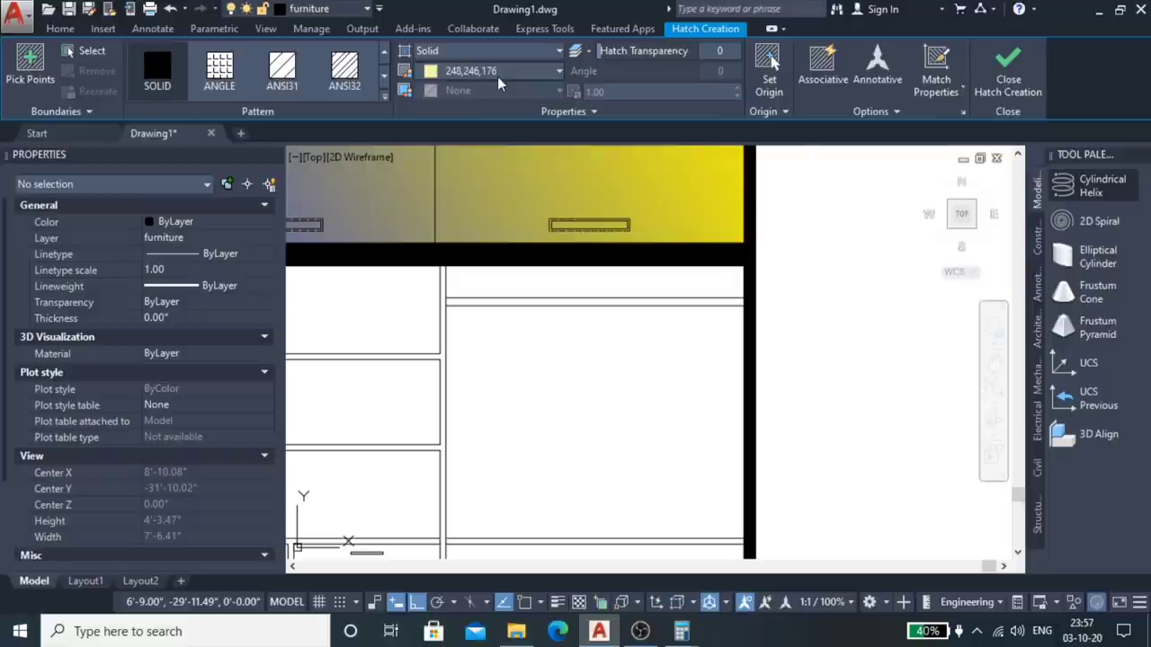
left_click(499, 72)
left_click(458, 90)
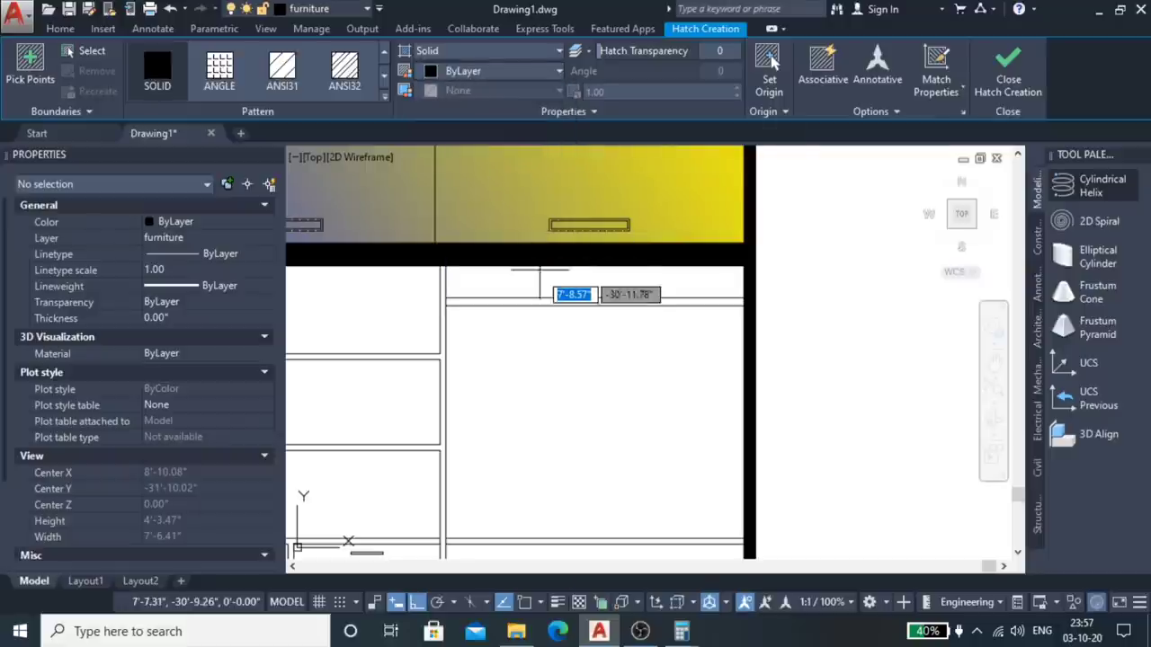
left_click(549, 302)
scroll(602, 308, "down", 2)
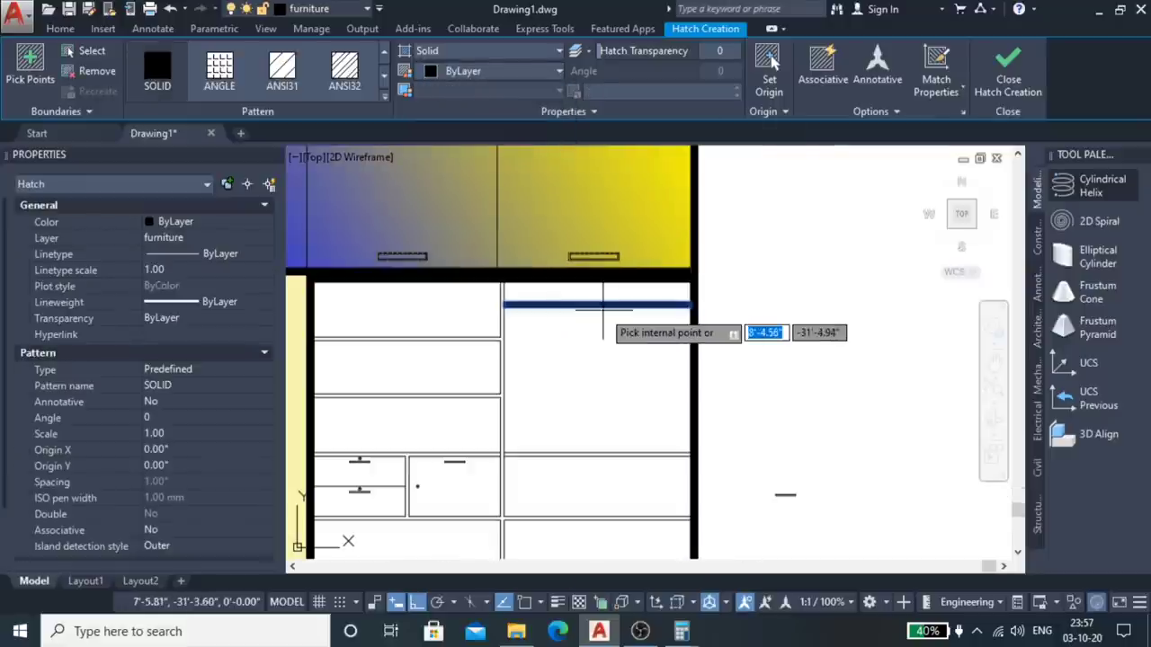
key("Return")
scroll(630, 334, "down", 1)
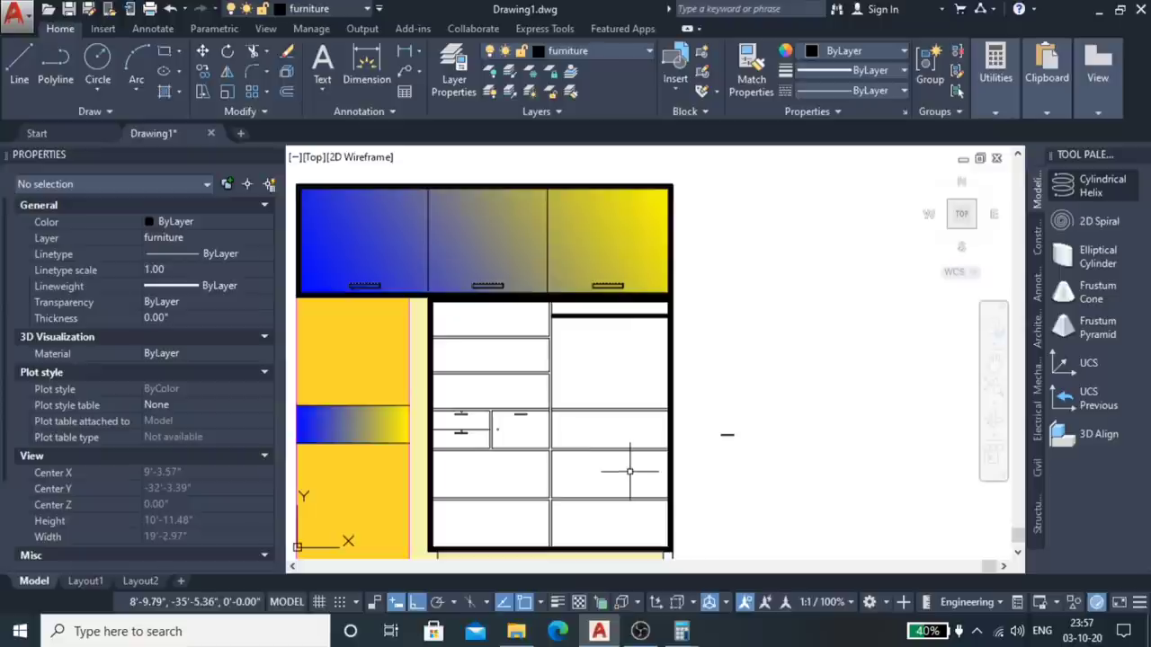
Step: Crossing-select the left drawers' bar handles and knobs
scroll(624, 450, "up", 1)
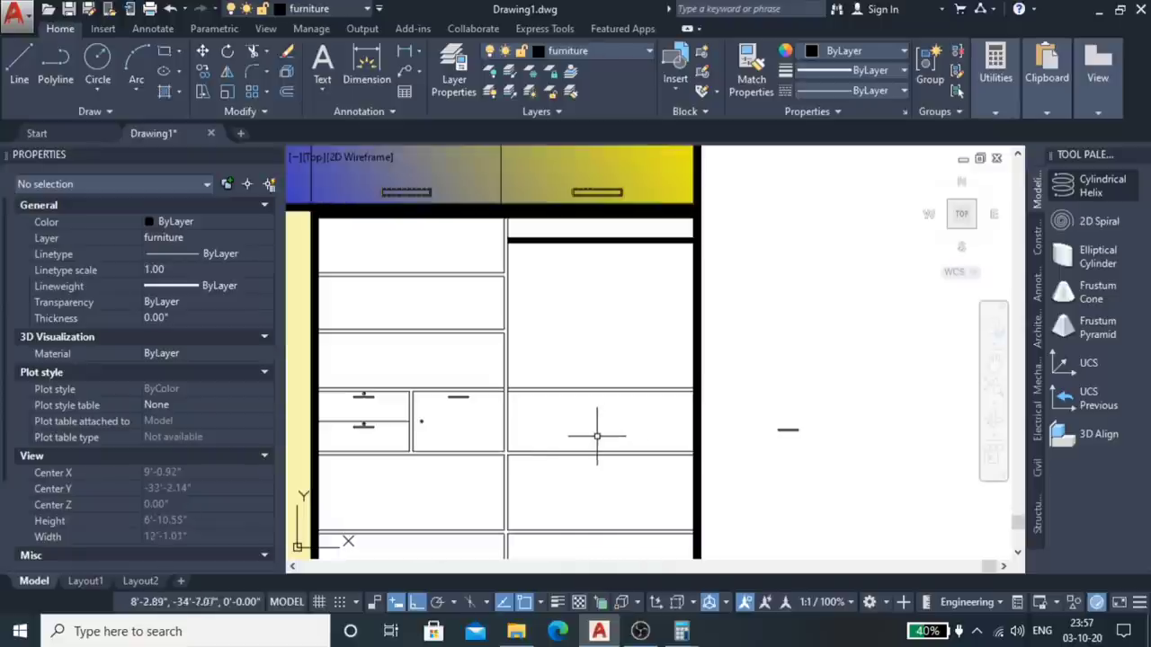
scroll(575, 410, "up", 1)
scroll(422, 406, "up", 1)
scroll(693, 367, "down", 1)
scroll(720, 352, "up", 1)
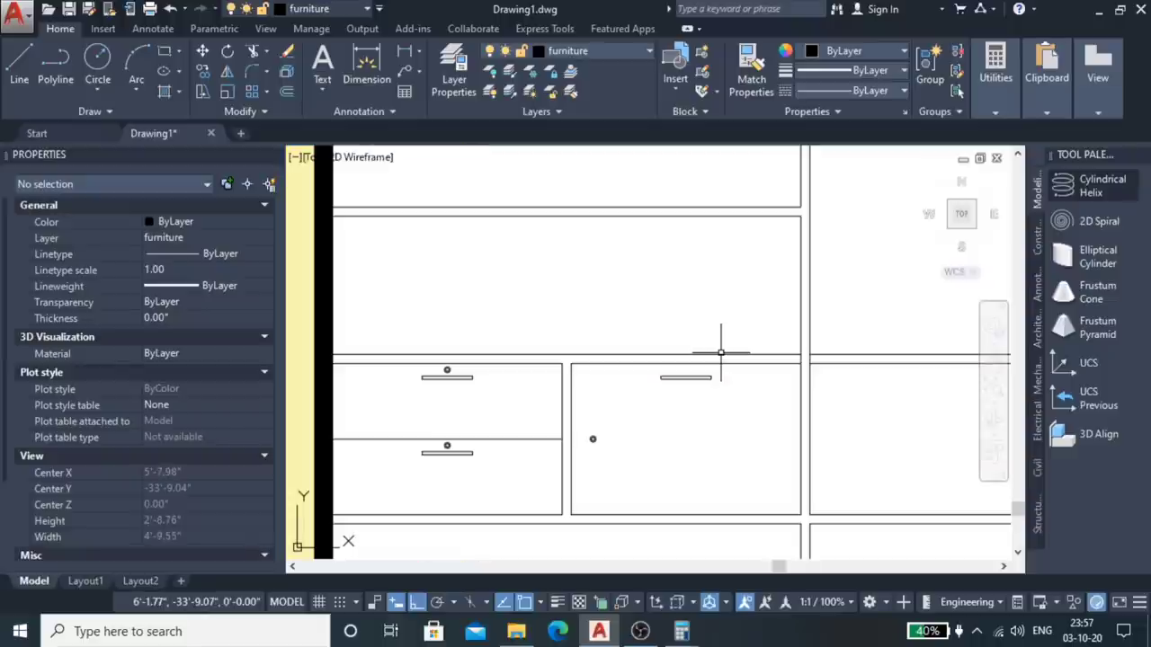
scroll(730, 373, "up", 3)
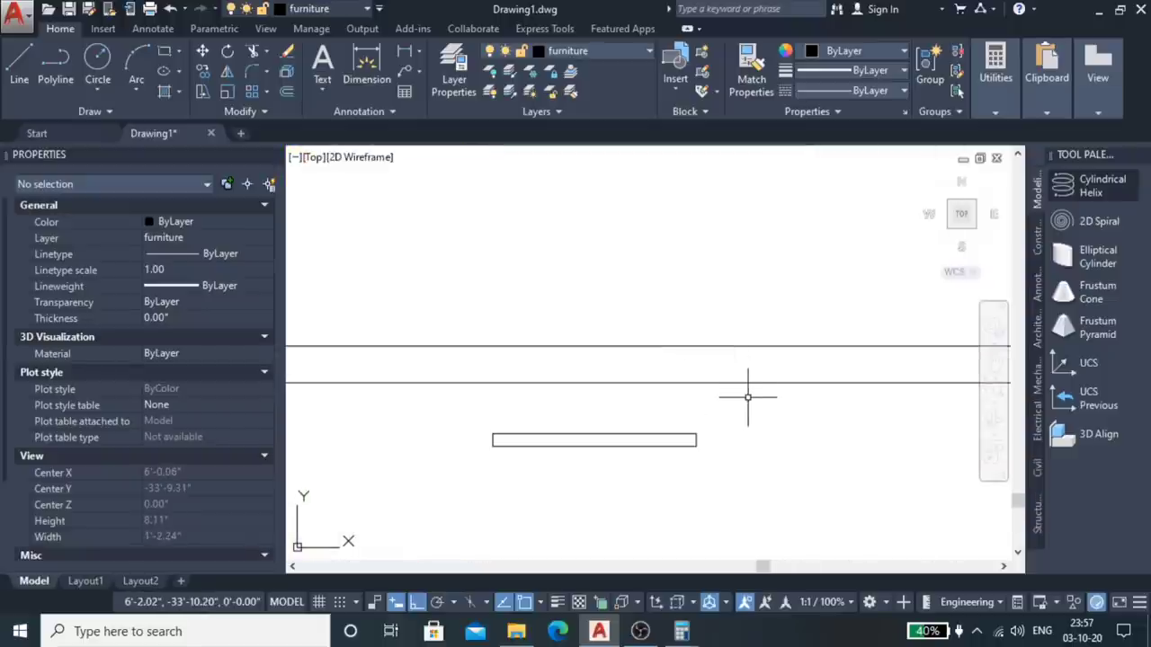
scroll(747, 397, "down", 4)
left_click(732, 444)
scroll(591, 515, "up", 1)
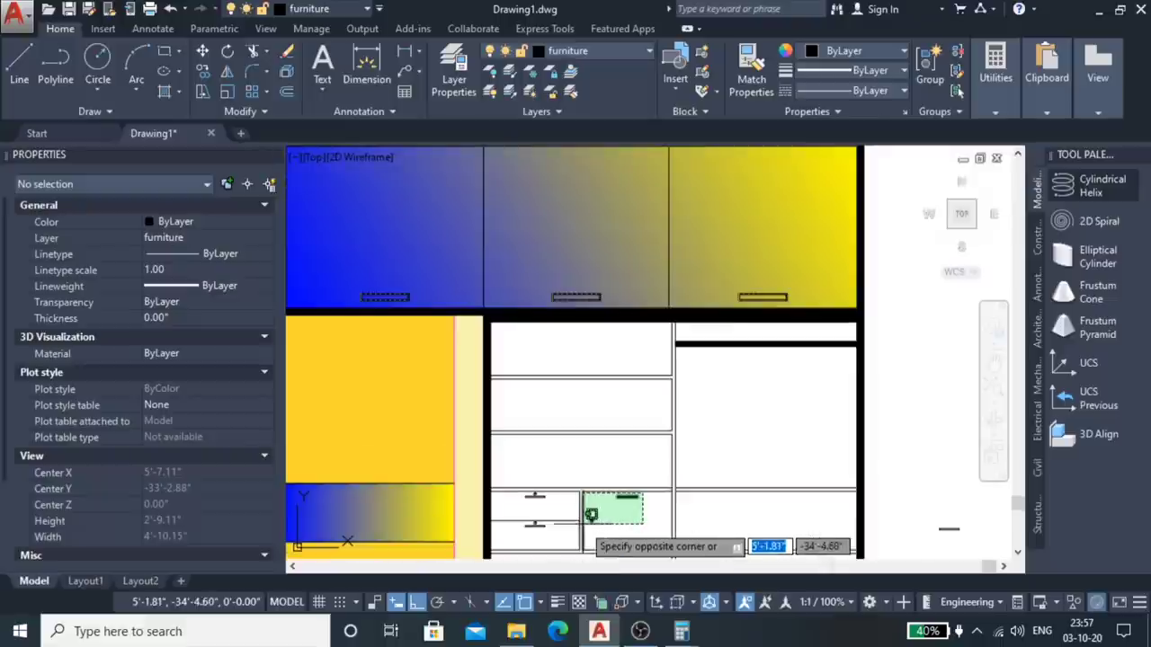
scroll(512, 518, "up", 2)
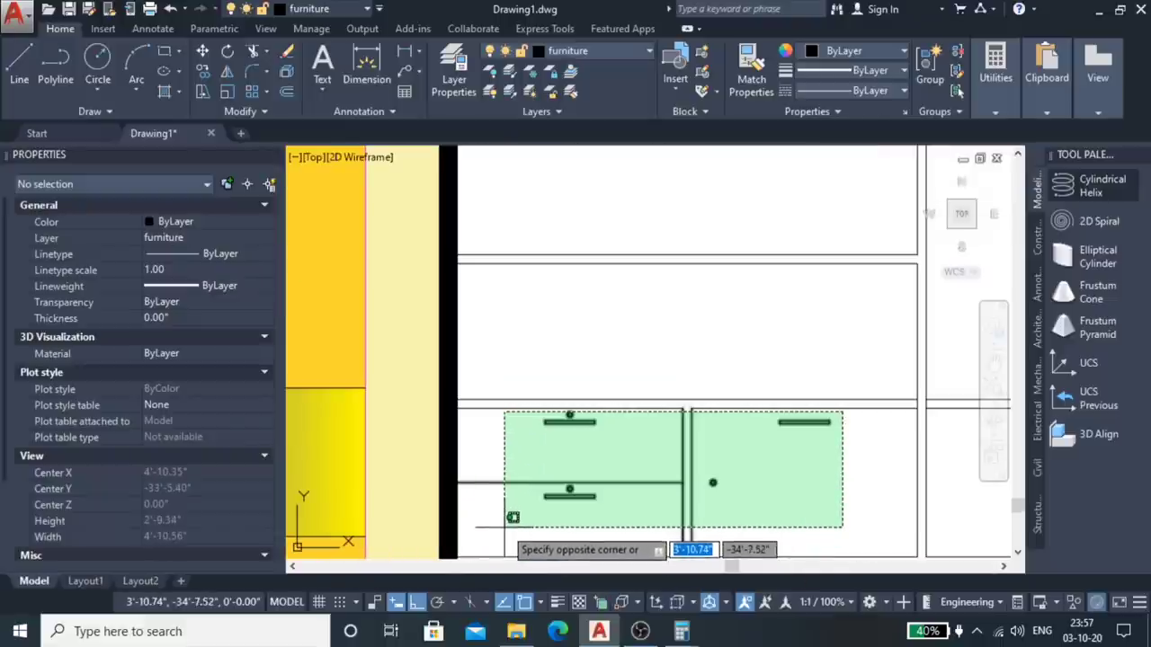
left_click(513, 518)
scroll(556, 470, "down", 2)
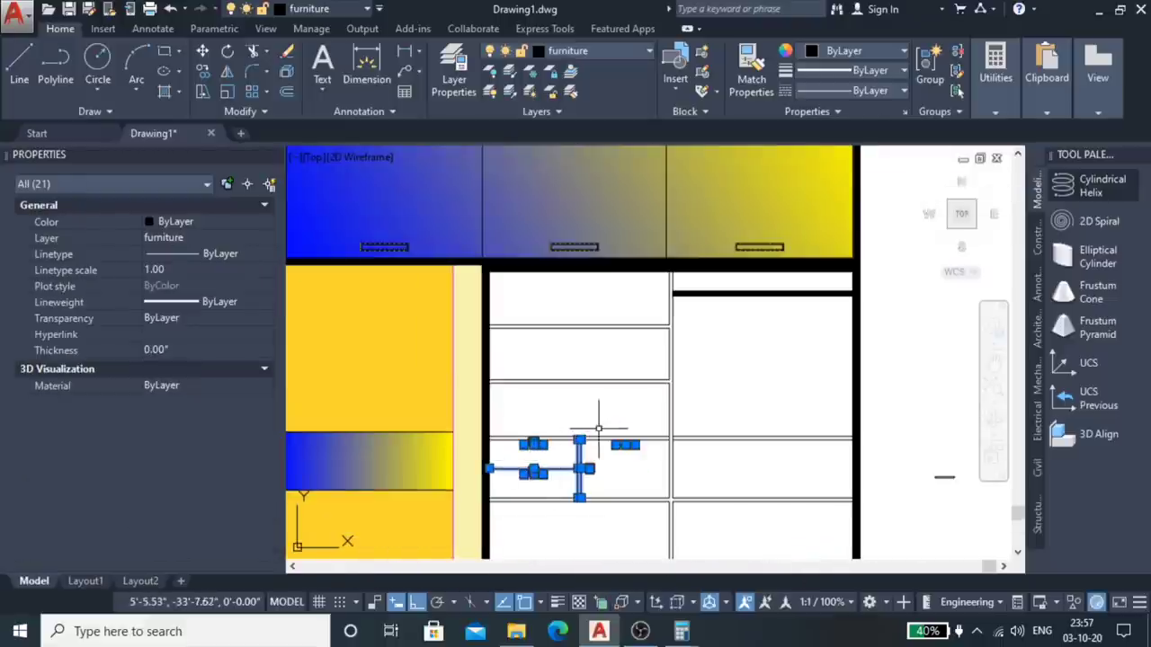
scroll(599, 429, "down", 2)
Step: Mirror them across a vertical line onto the right-hand drawers, keeping the originals
key("Return")
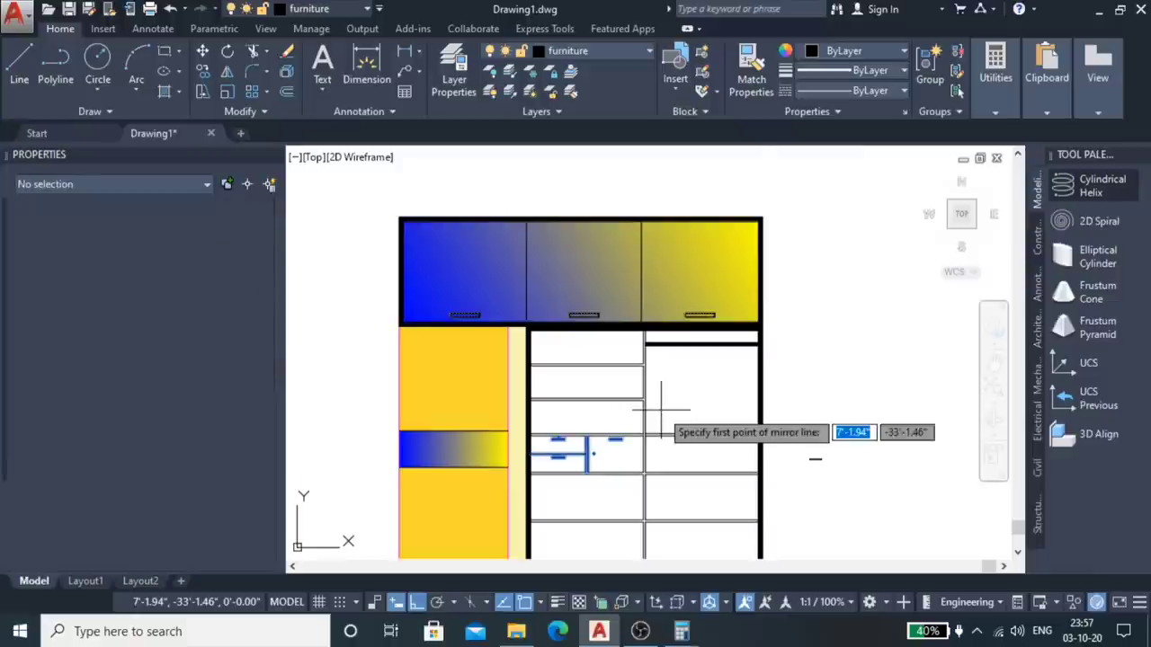
scroll(620, 481, "down", 3)
scroll(620, 481, "up", 5)
scroll(596, 467, "up", 4)
scroll(596, 467, "up", 2)
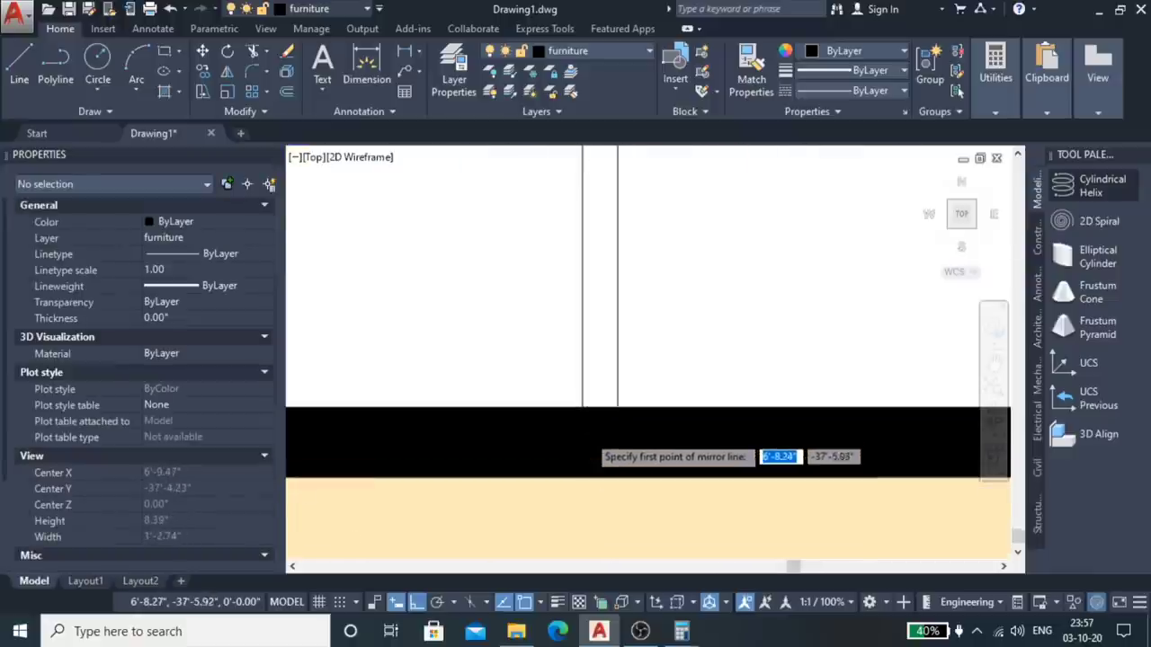
scroll(596, 450, "up", 2)
left_click(605, 391)
left_click(605, 270)
scroll(601, 329, "down", 1)
key("Down")
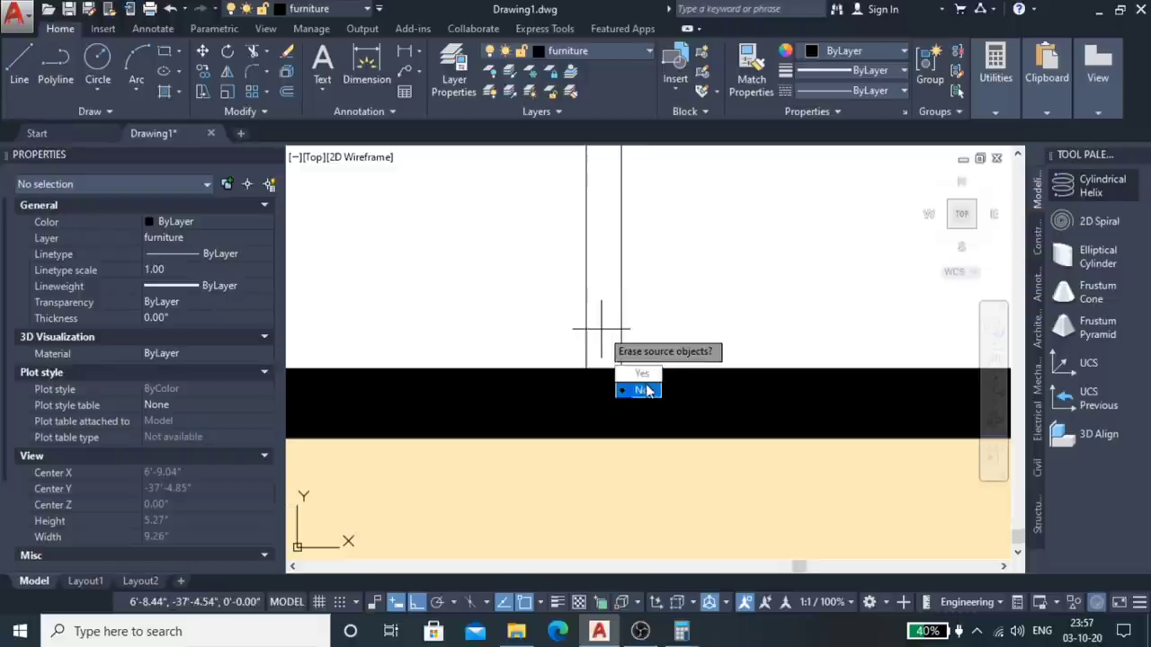
key("Return")
scroll(611, 333, "down", 3)
scroll(616, 338, "down", 2)
scroll(615, 236, "up", 5)
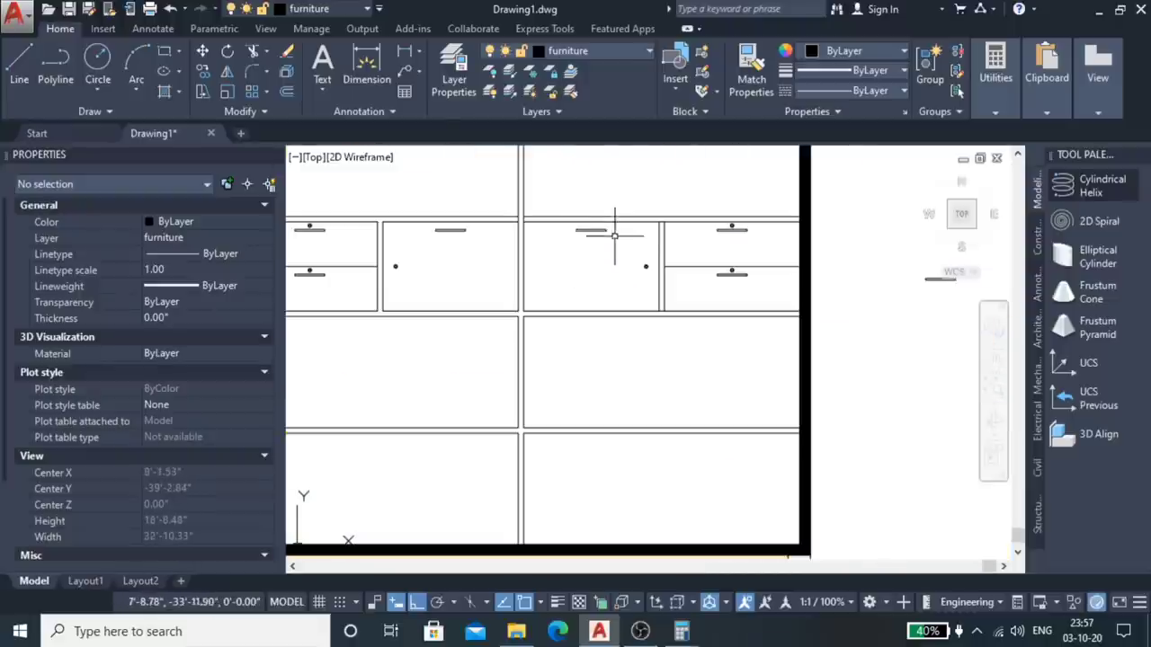
scroll(729, 371, "down", 2)
scroll(719, 380, "down", 2)
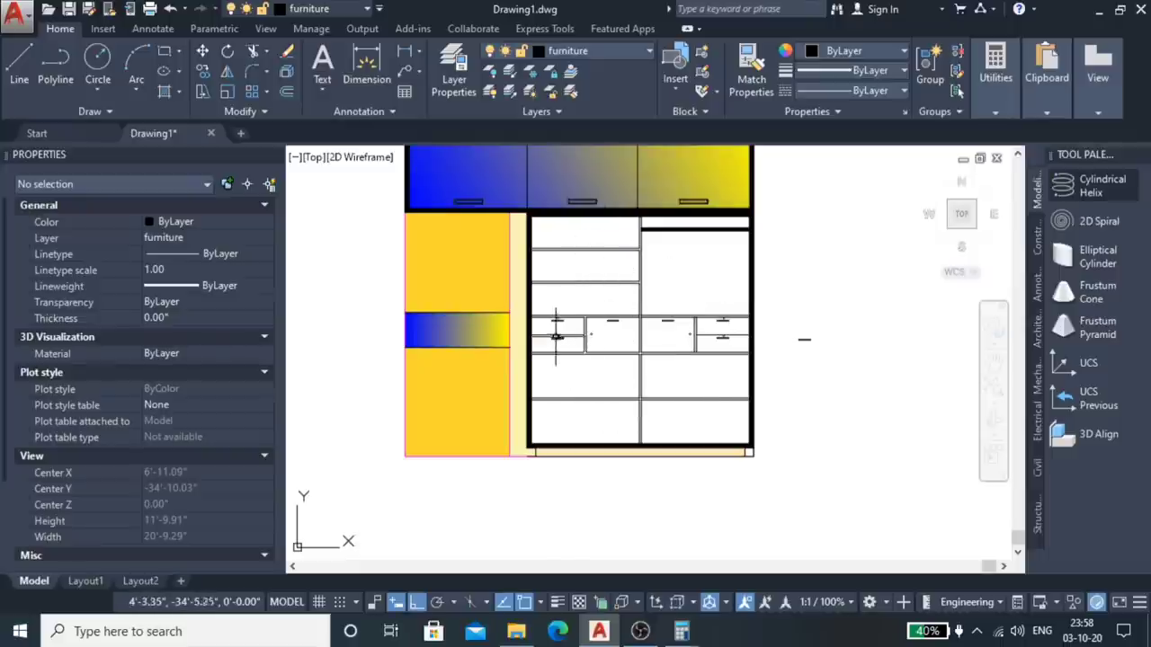
Step: Zoom around the drawings, select the small four-line rectangle, then clear that selection
scroll(556, 336, "up", 1)
scroll(531, 337, "up", 1)
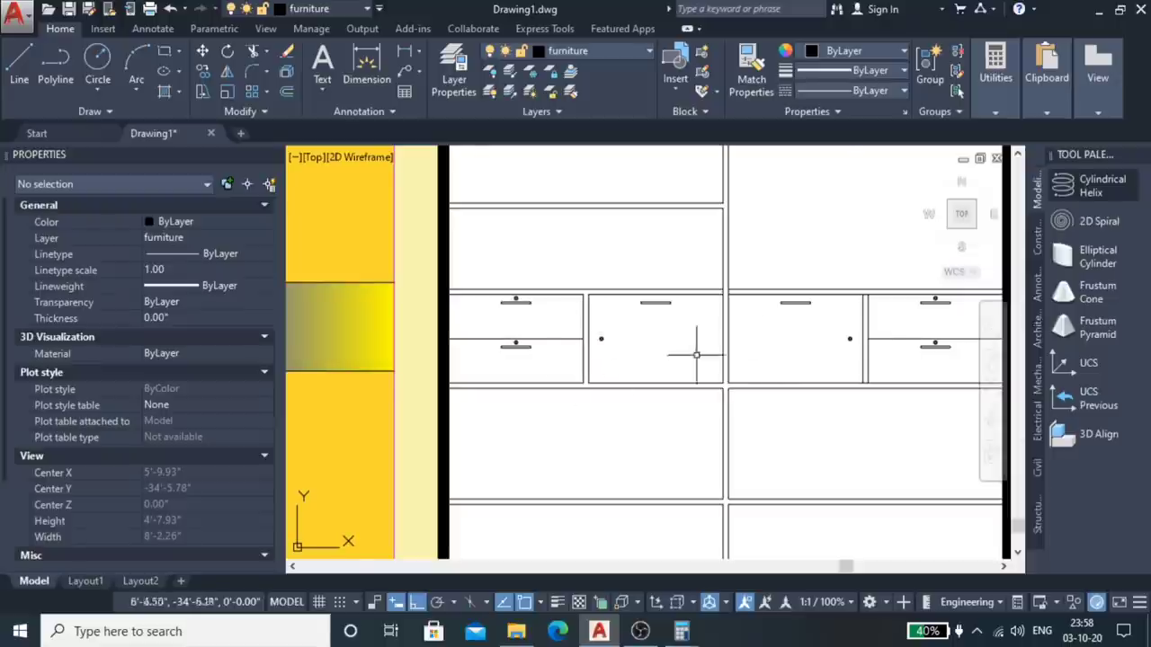
scroll(696, 355, "down", 2)
scroll(808, 366, "up", 2)
scroll(634, 275, "down", 2)
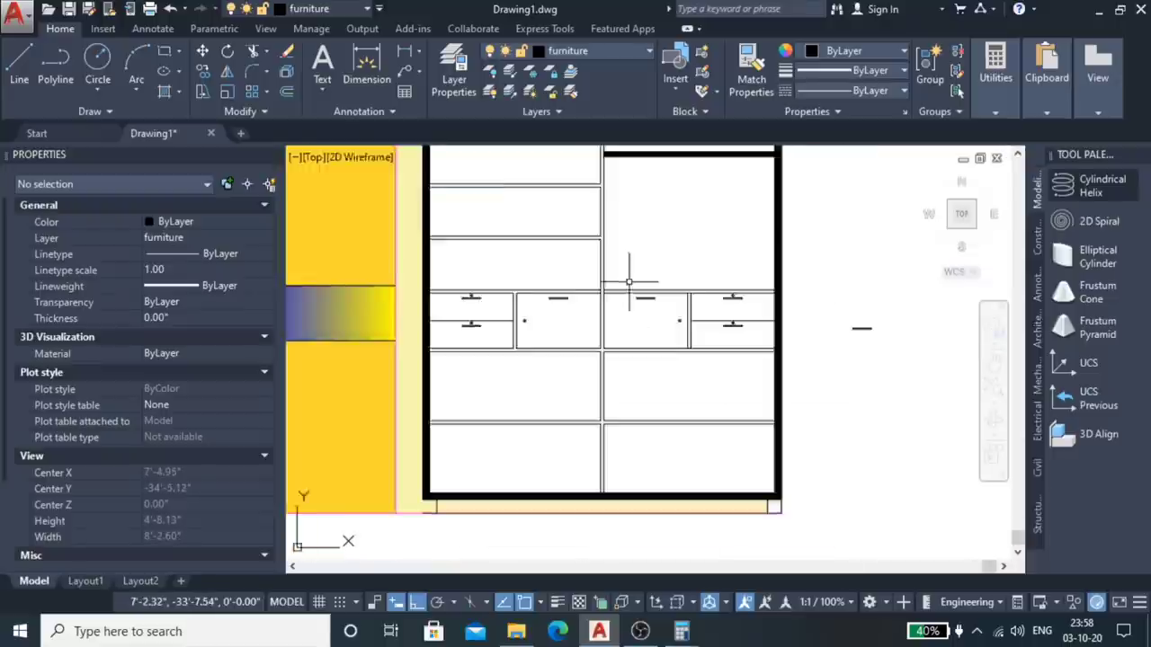
scroll(660, 364, "down", 2)
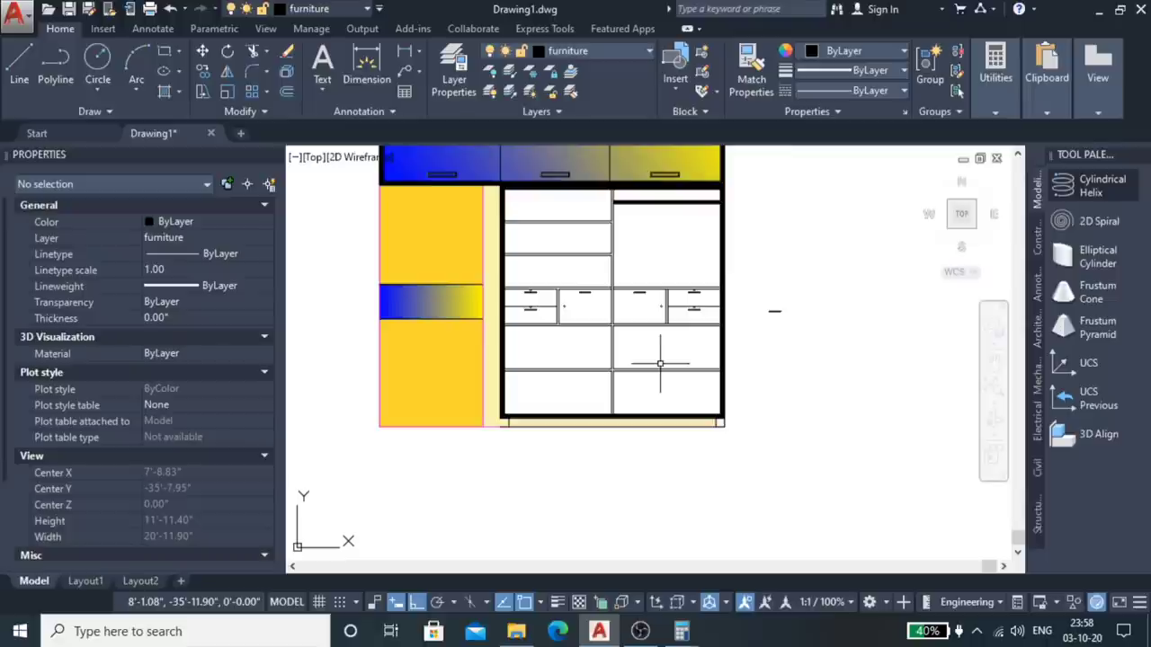
scroll(665, 431, "down", 2)
scroll(774, 368, "down", 1)
scroll(702, 343, "up", 1)
scroll(656, 292, "up", 2)
scroll(647, 288, "down", 2)
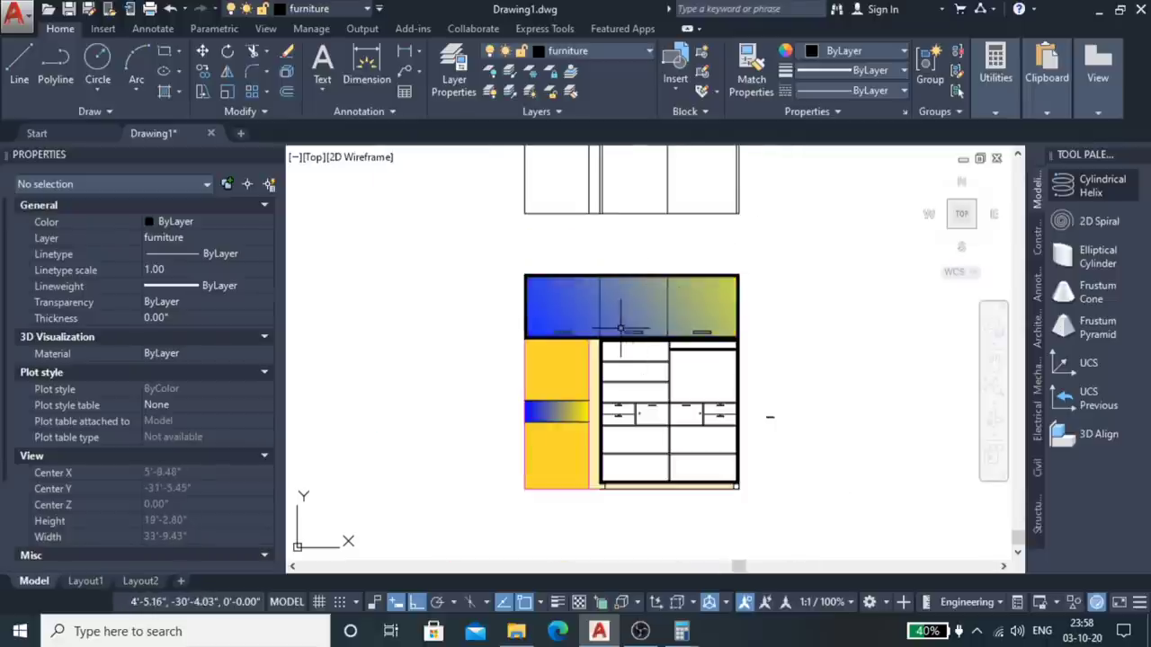
scroll(656, 391, "down", 2)
scroll(665, 389, "up", 4)
scroll(679, 385, "down", 2)
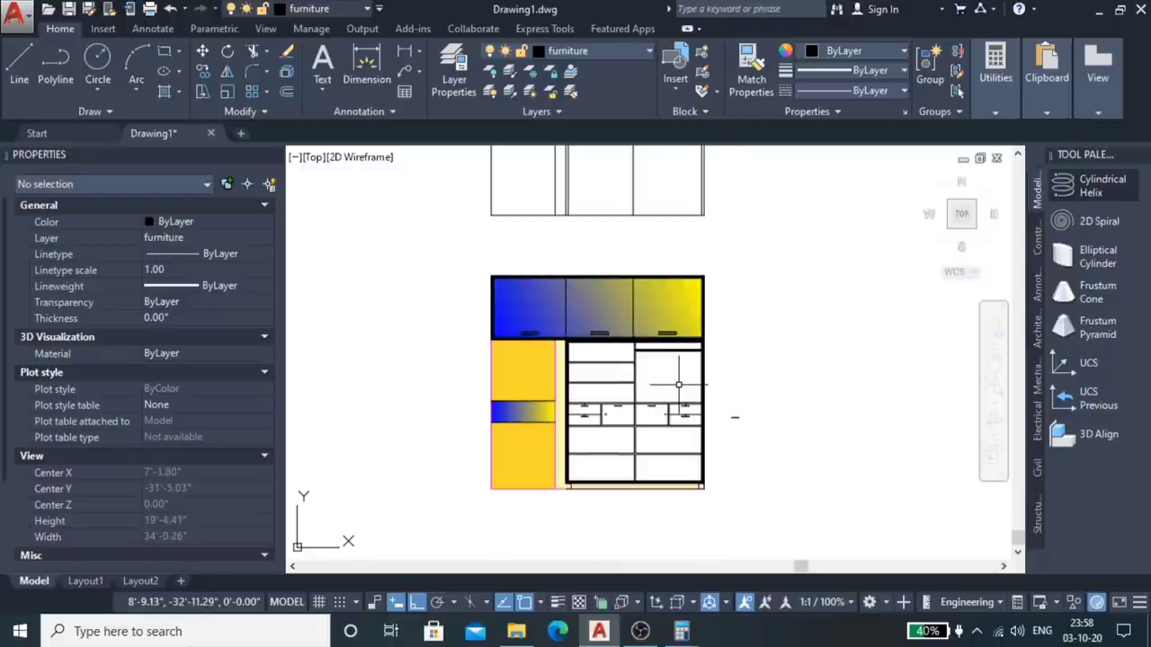
scroll(757, 438, "up", 2)
left_click(745, 400)
left_click(709, 426)
key("Escape")
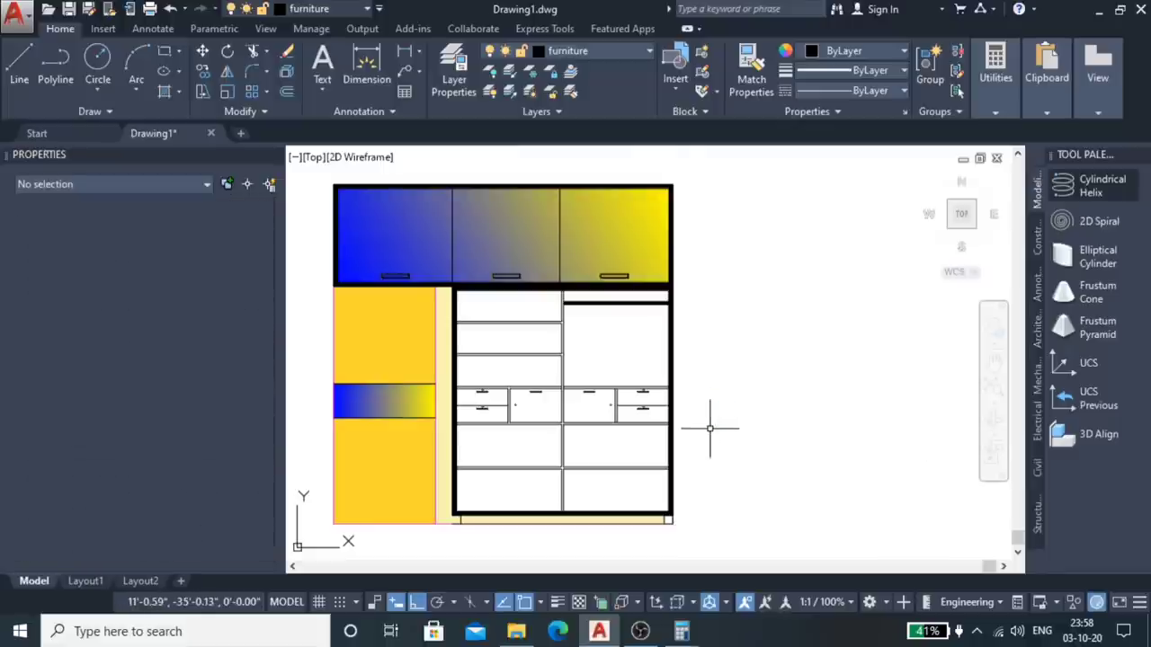
Step: Zoom out, crossing-select the middle line-only wardrobe, and delete it
scroll(714, 422, "down", 2)
scroll(716, 422, "down", 2)
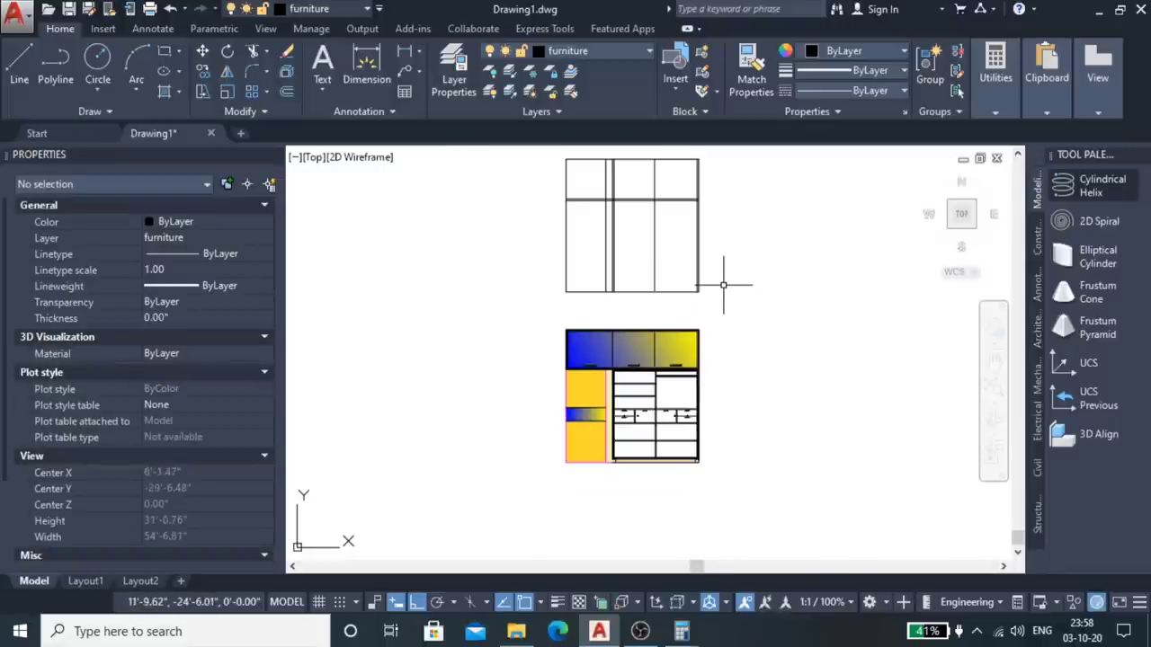
scroll(640, 433, "down", 2)
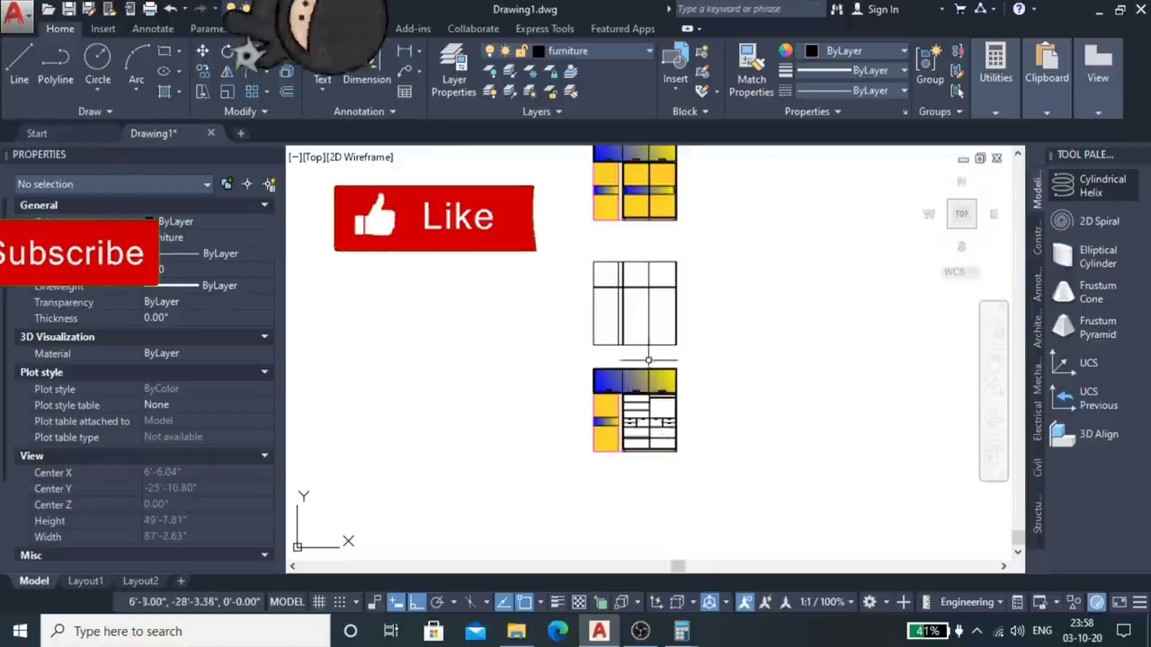
left_click(699, 244)
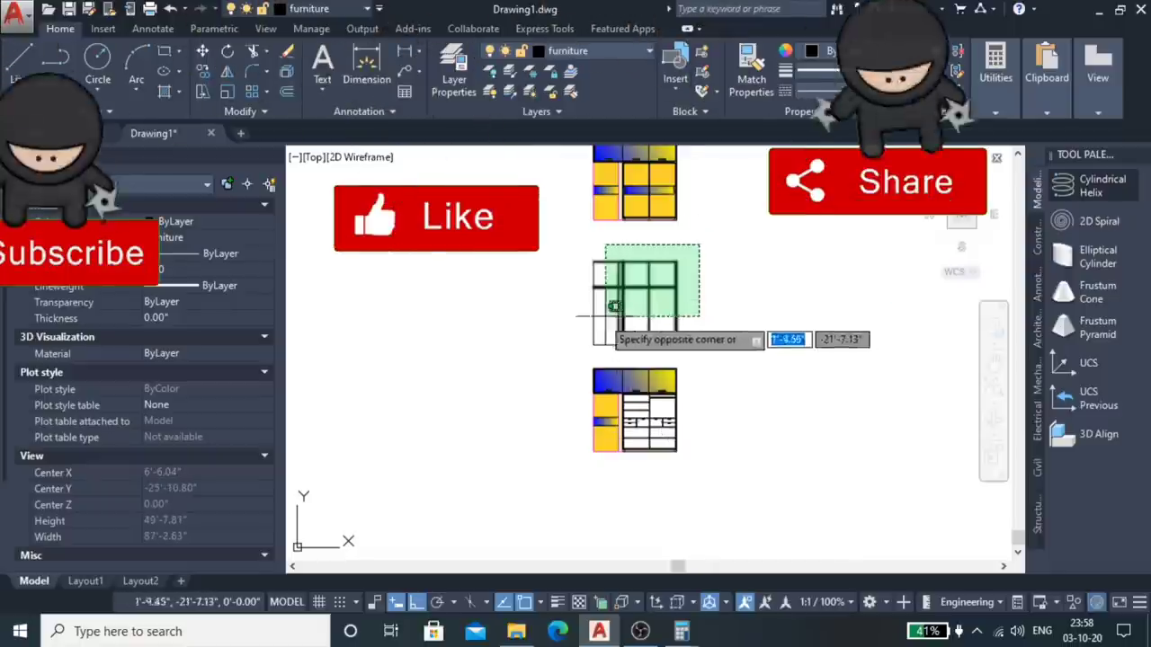
left_click(564, 351)
key("Delete")
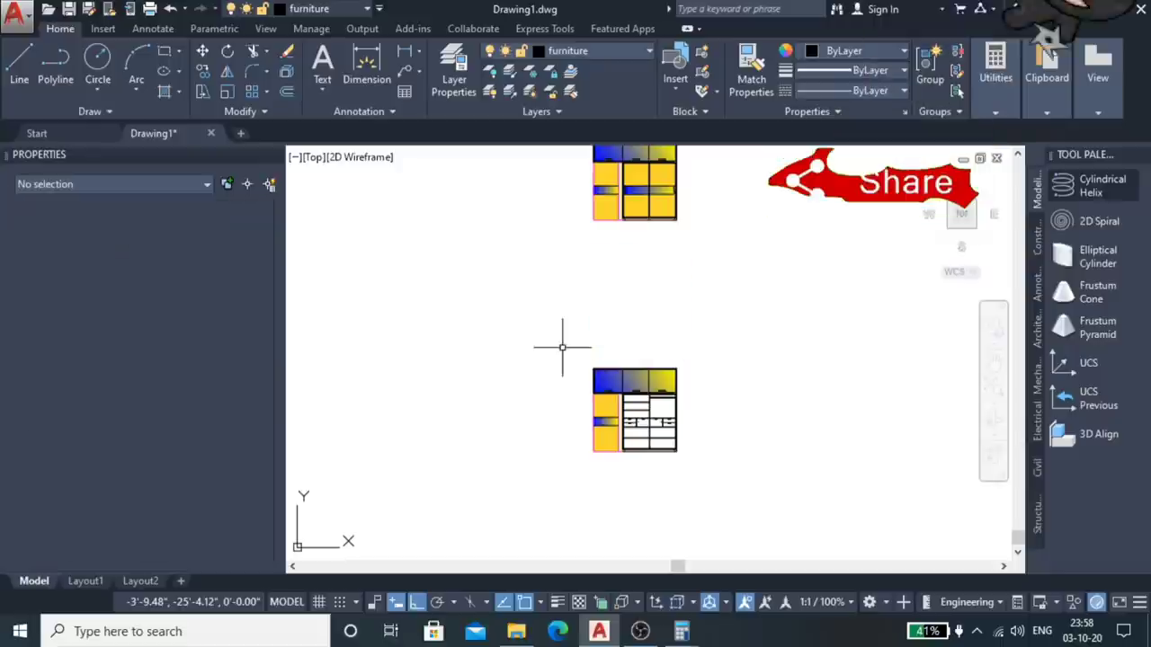